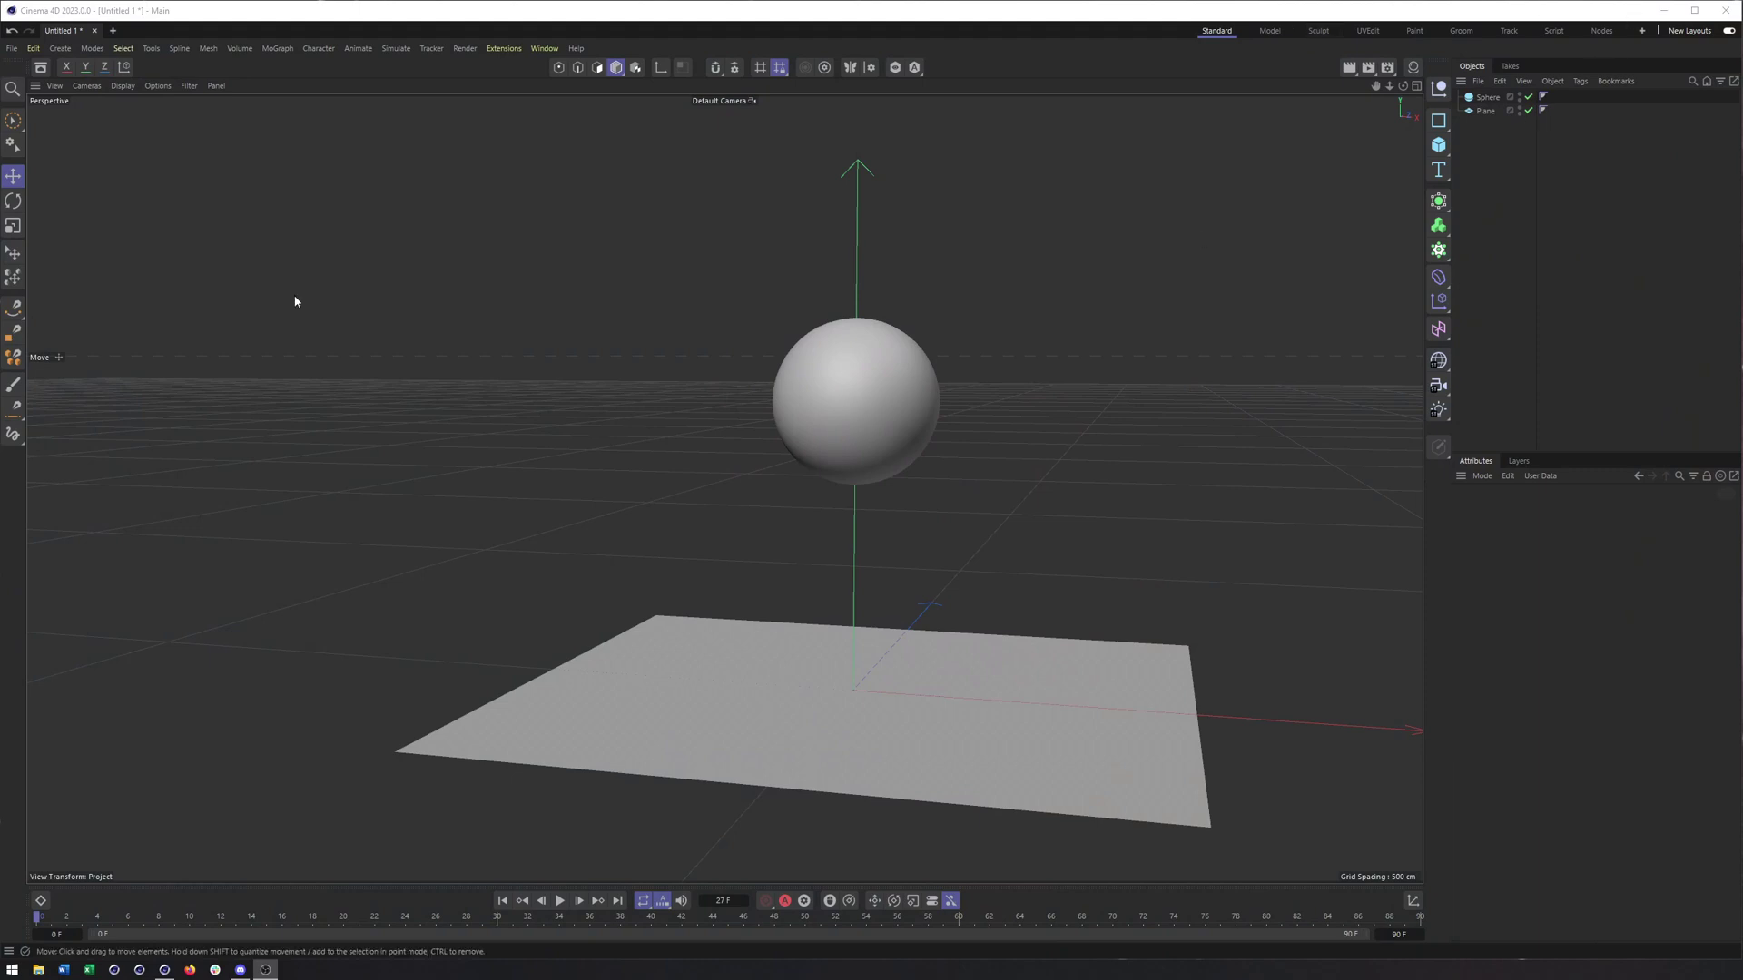
Step: Set the viewport display to Gouraud Shading (Lines) and select the plane to show its segments
{"action": "left_click", "coordinate": [123, 85]}
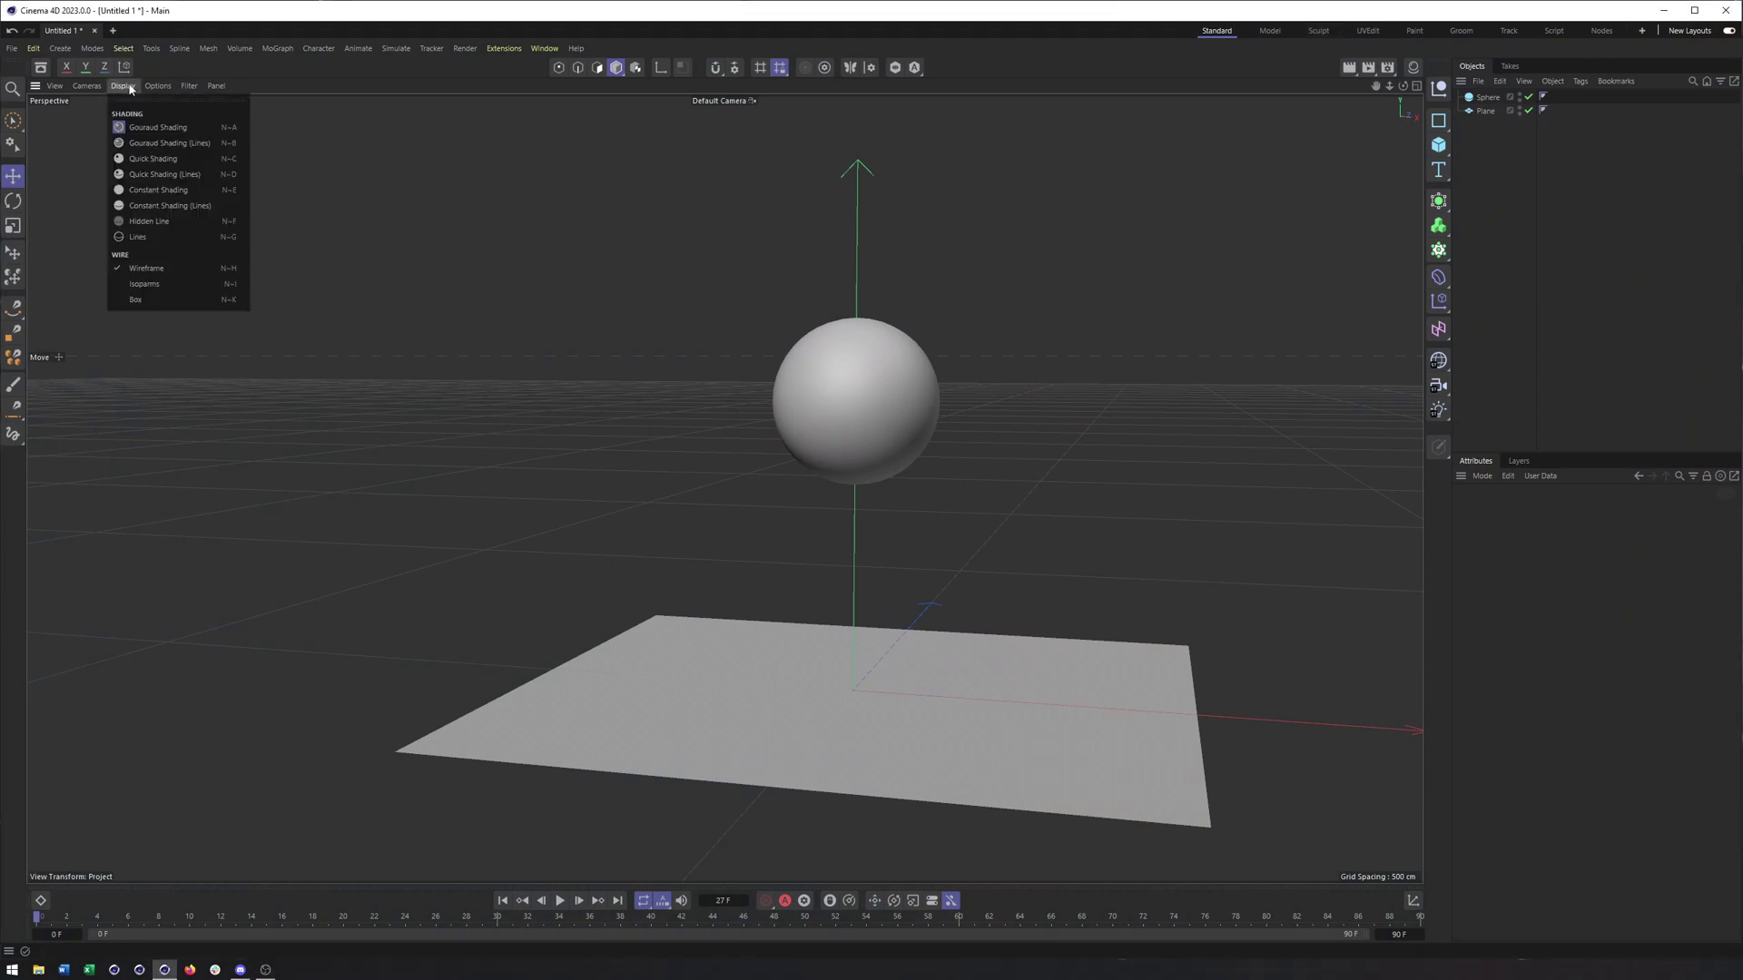
{"action": "left_click", "coordinate": [164, 142]}
{"action": "left_click_drag", "start_coordinate": [928, 627], "coordinate": [906, 678], "text": "alt"}
{"action": "left_click", "coordinate": [906, 678]}
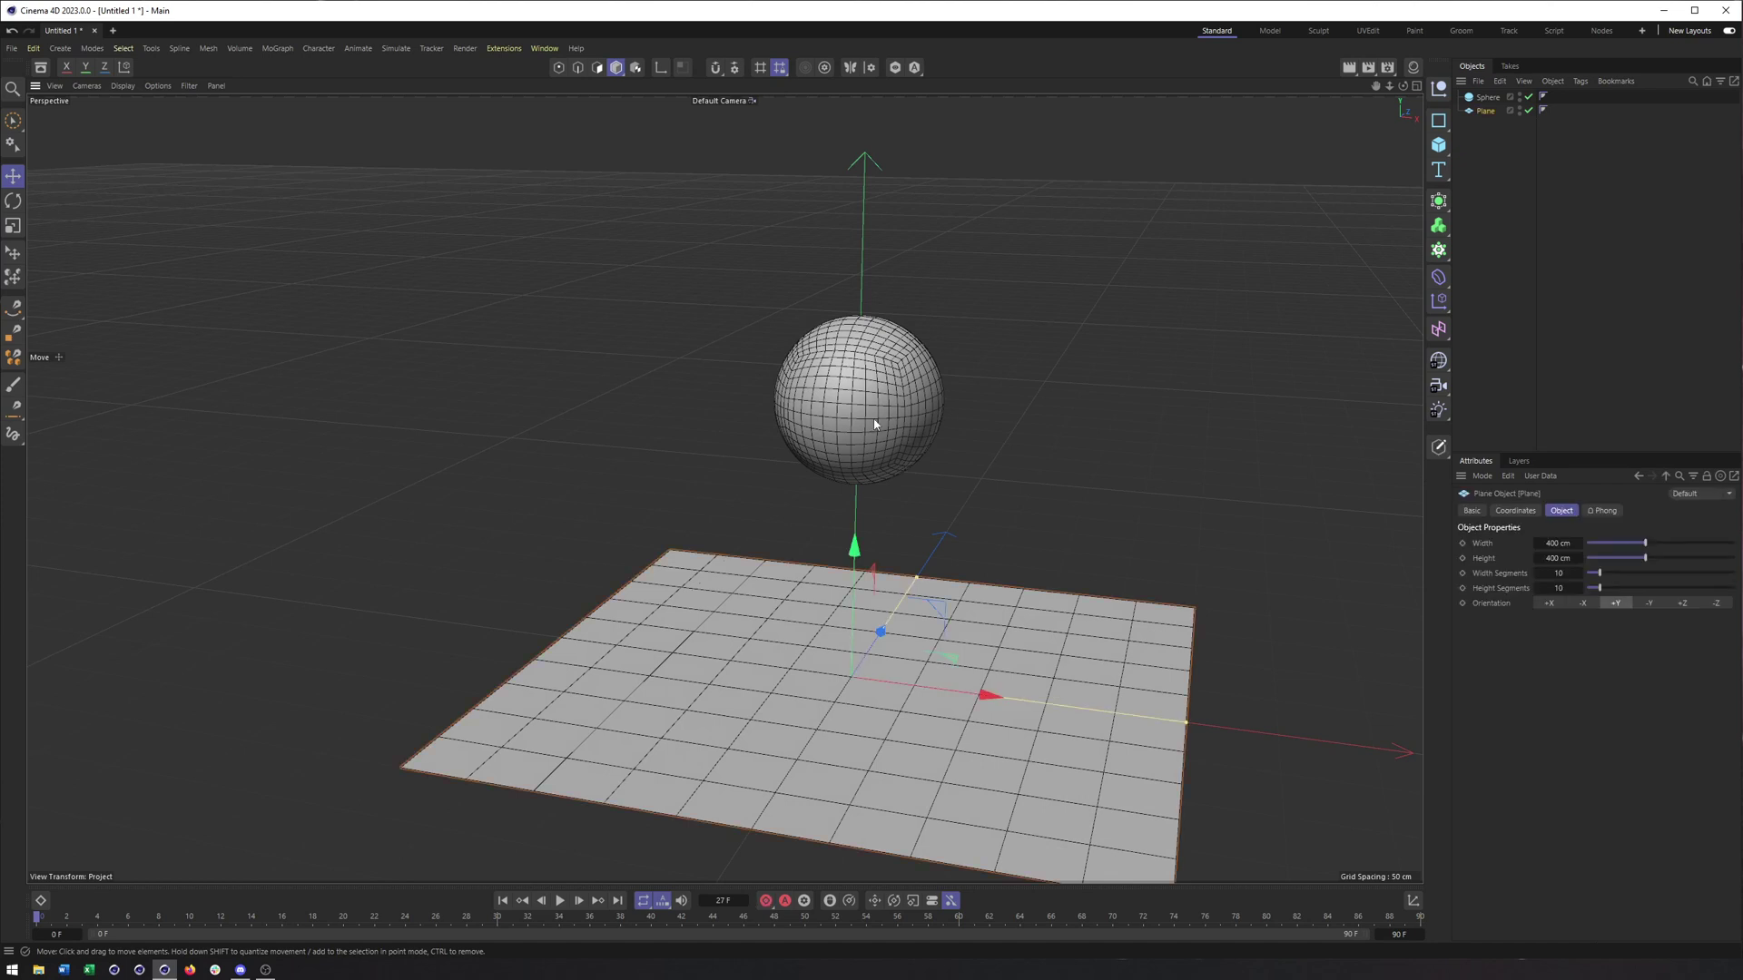
Step: Select the sphere and choose Hexahedron as its type
{"action": "left_click", "coordinate": [923, 427]}
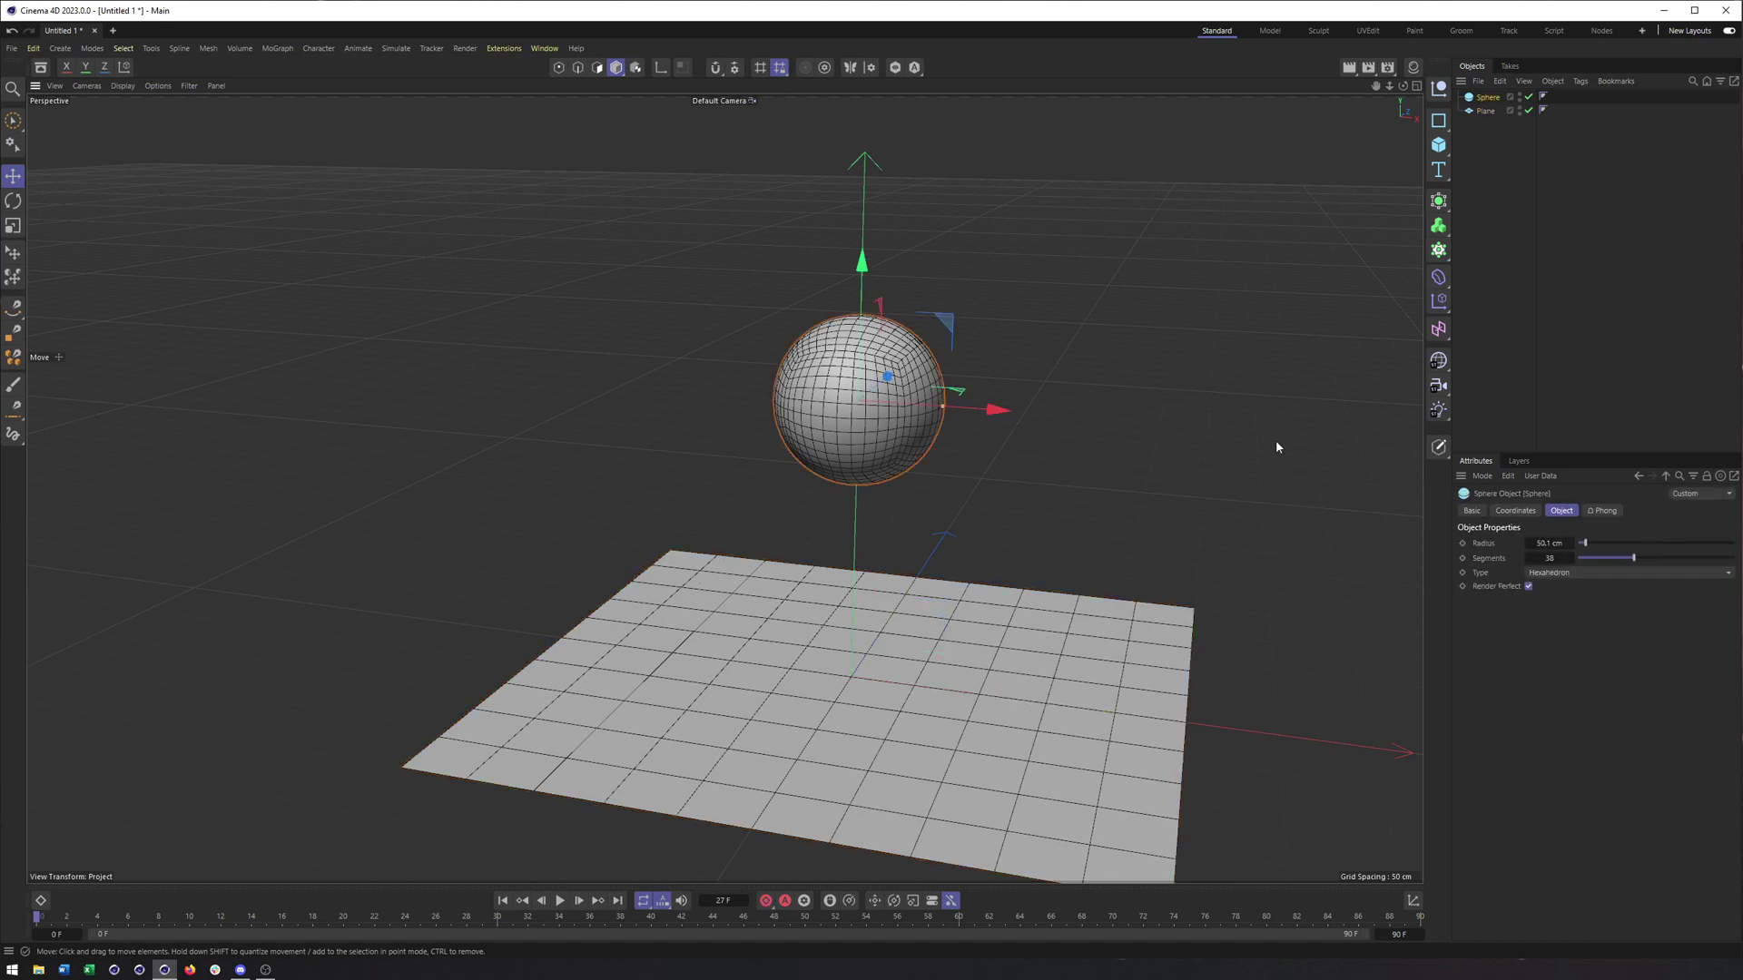
{"action": "left_click", "coordinate": [1566, 573]}
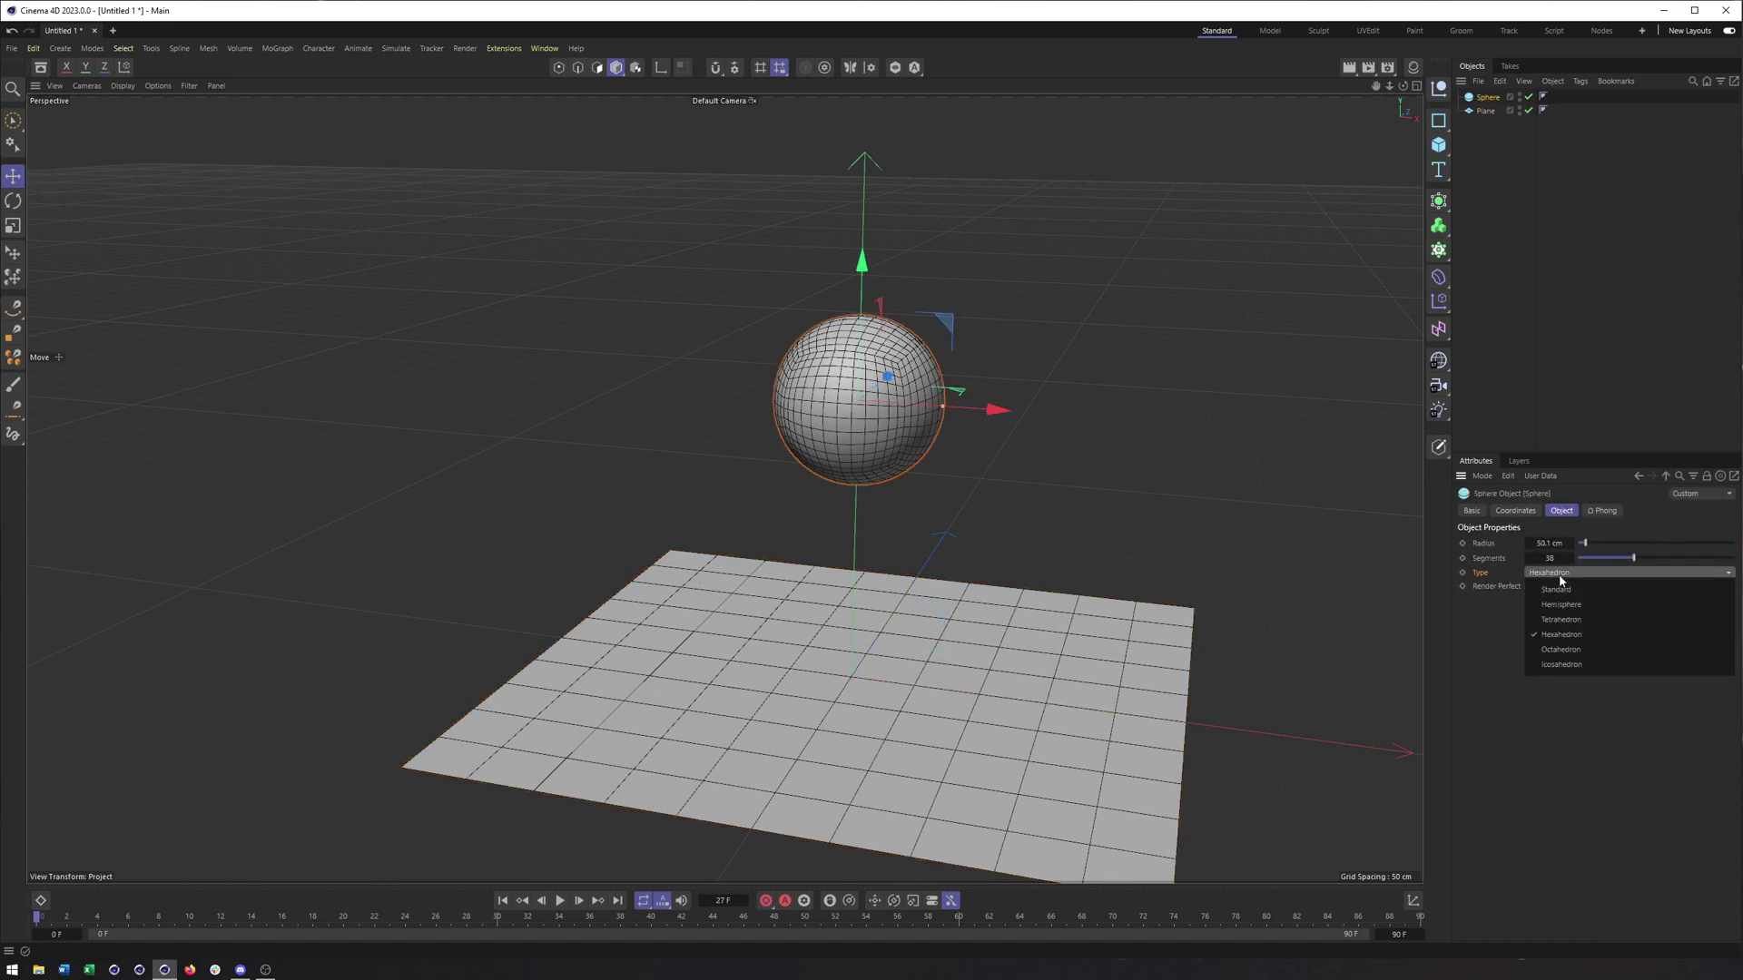
{"action": "left_click", "coordinate": [1569, 635]}
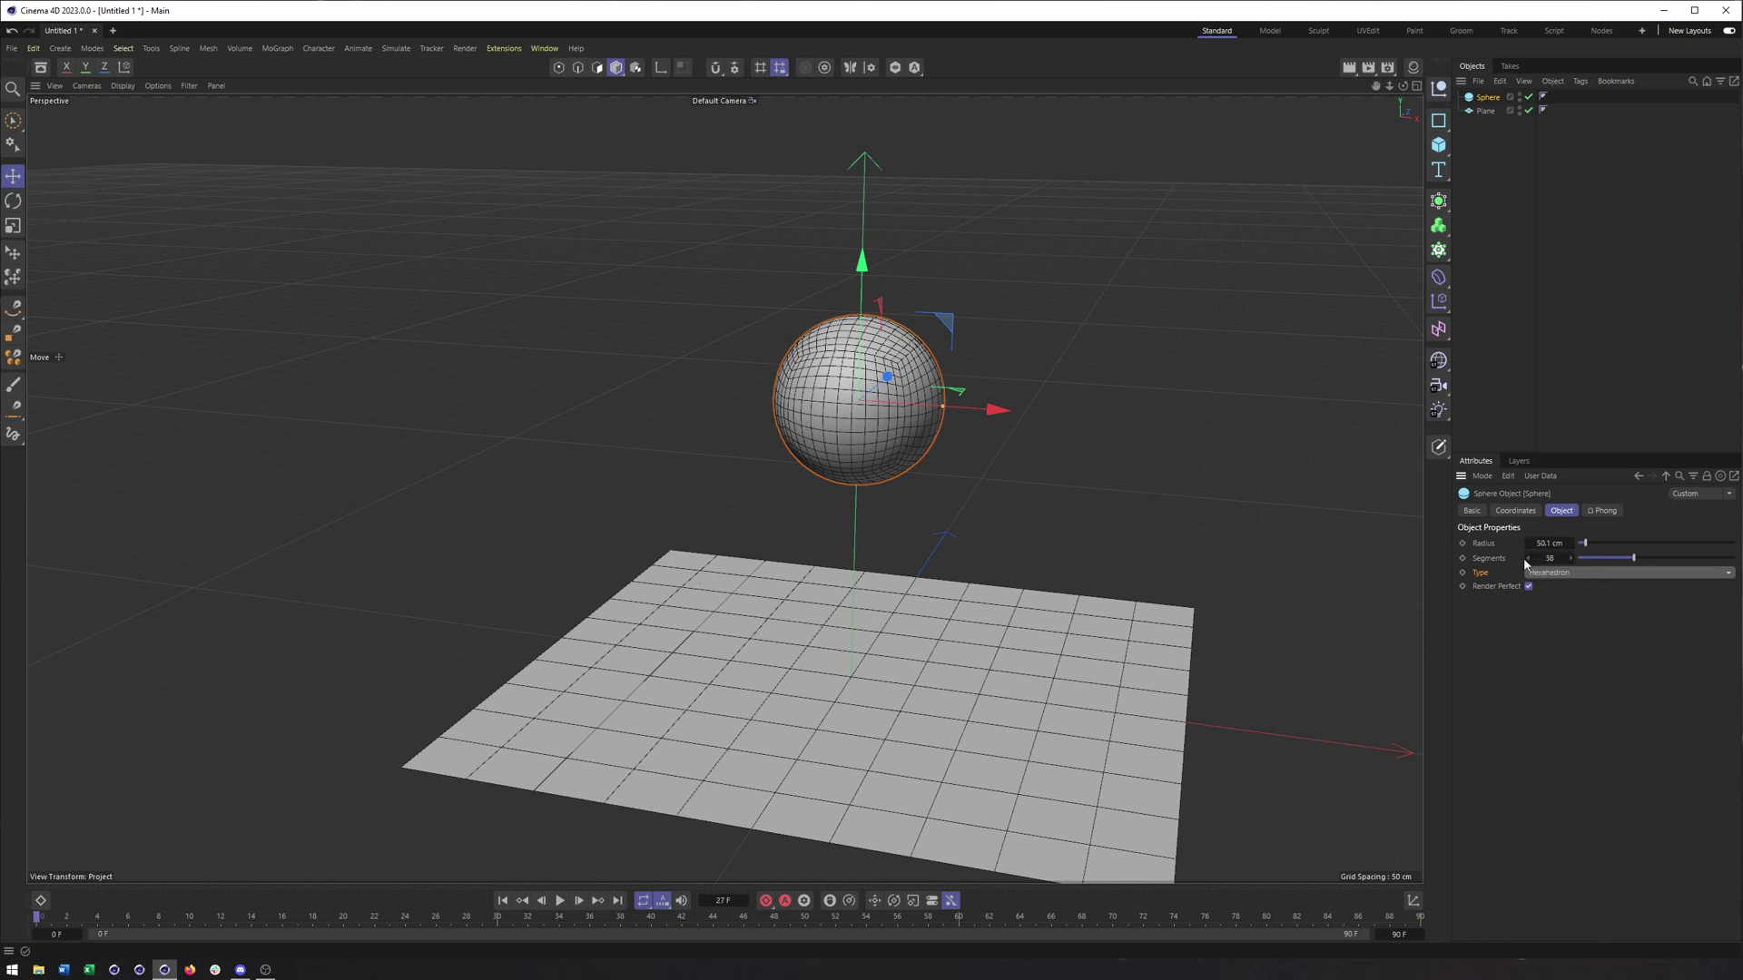
Step: Add a Collider simulation tag to the plane
{"action": "left_click", "coordinate": [1485, 111]}
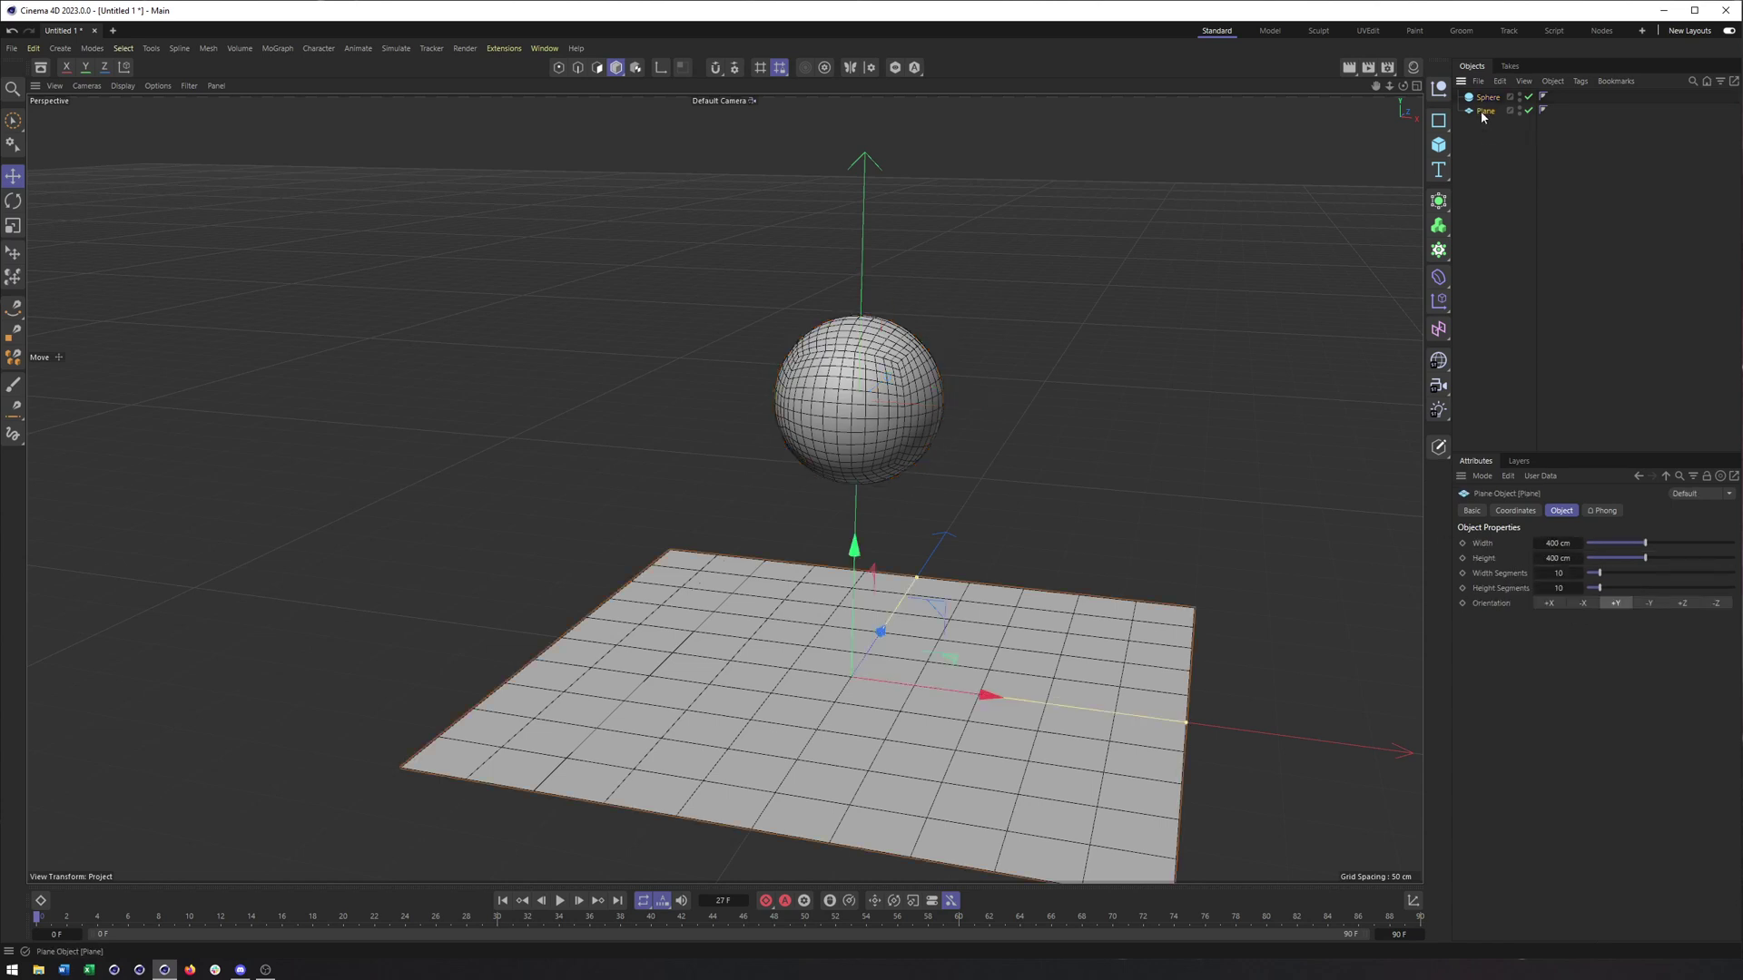
{"action": "right_click", "coordinate": [1483, 113]}
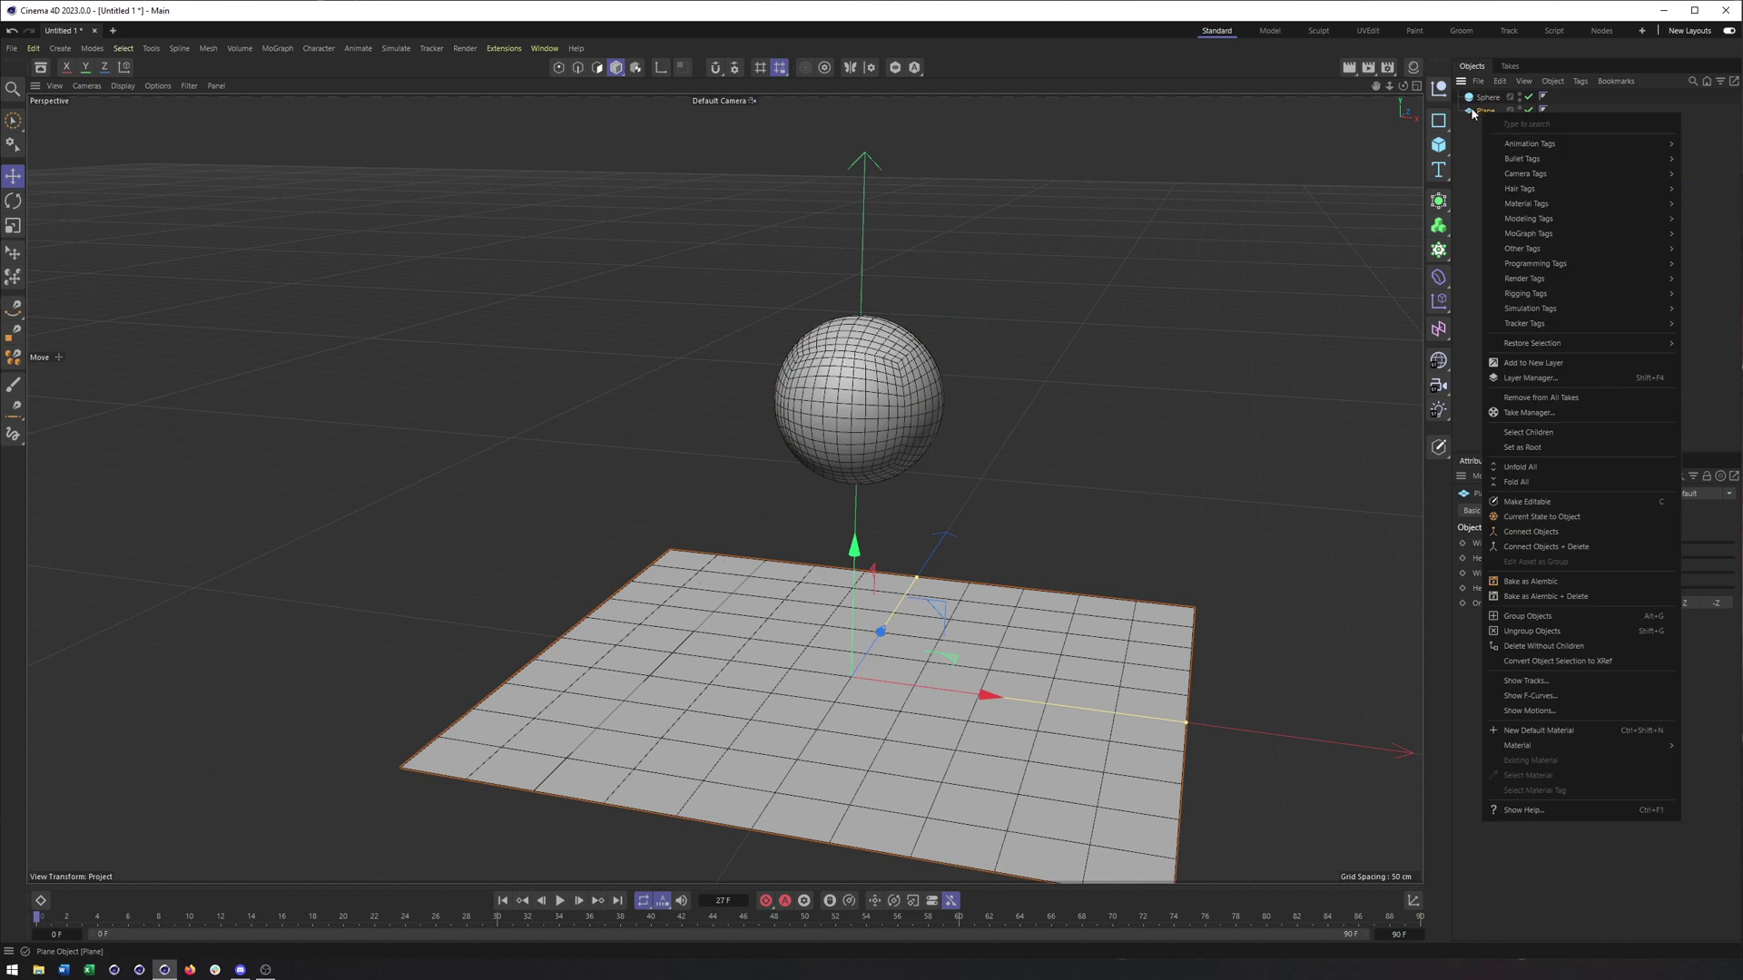
{"action": "mouse_move", "coordinate": [1550, 309]}
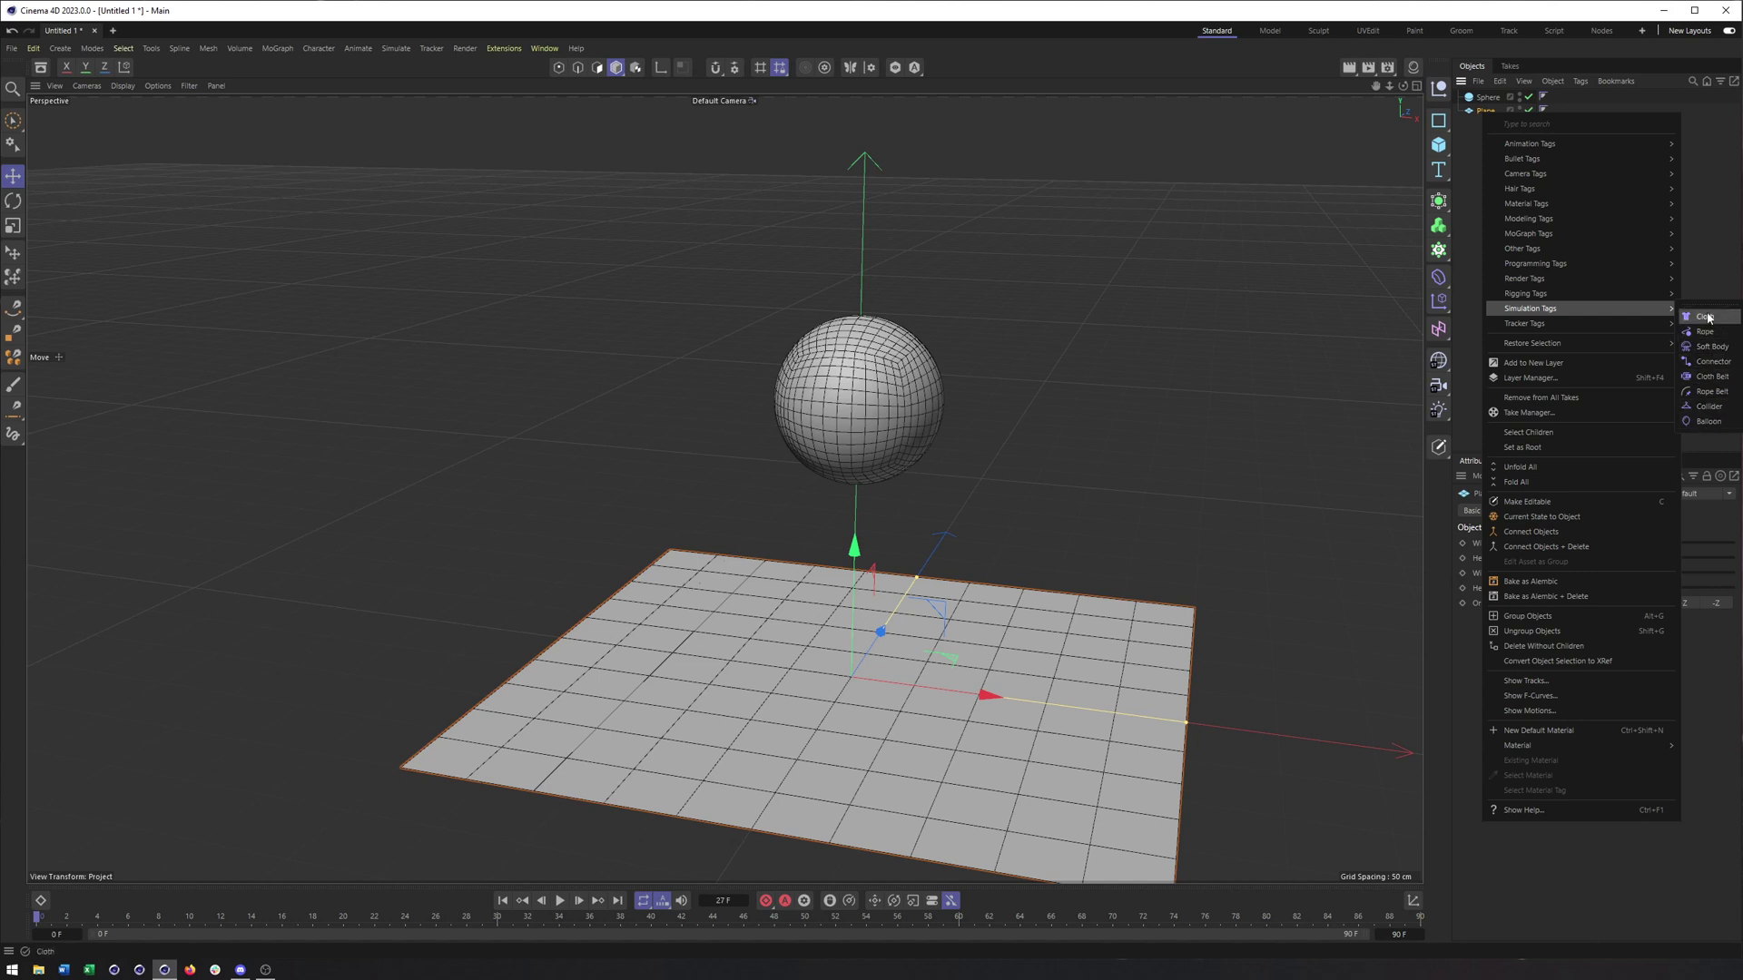
{"action": "mouse_move", "coordinate": [1613, 163]}
{"action": "left_click", "coordinate": [1711, 409]}
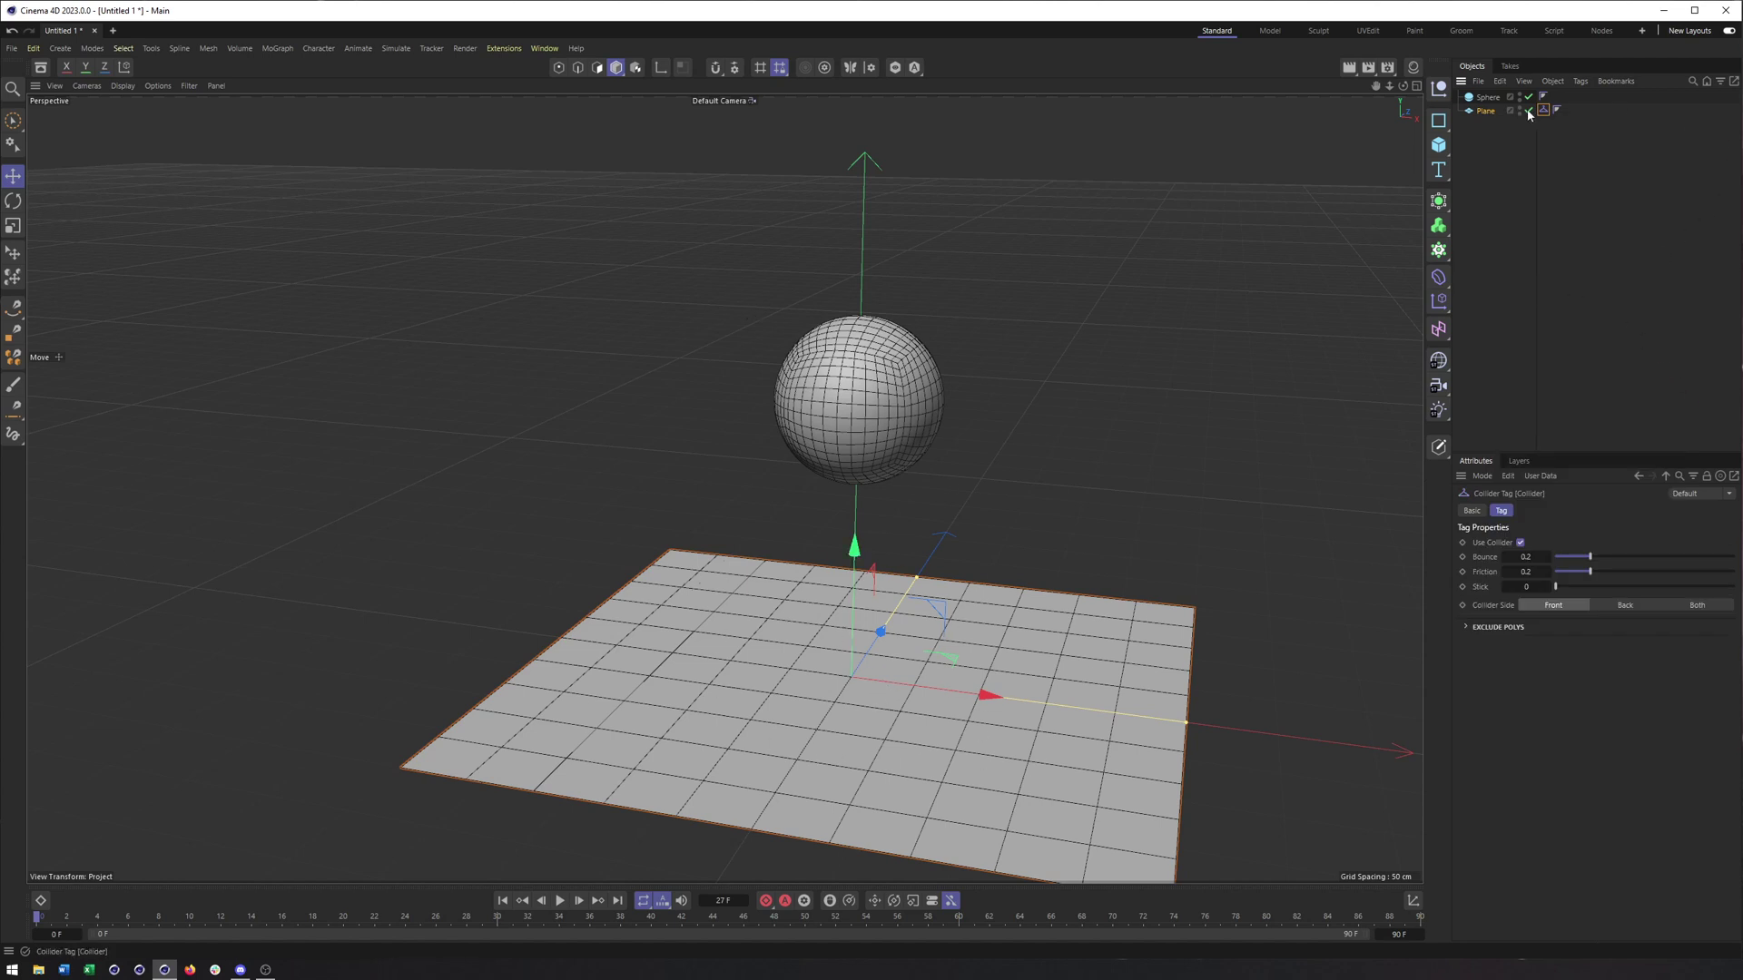
Step: Add a Cloth simulation tag to the sphere and play the simulation
{"action": "left_click", "coordinate": [1485, 98]}
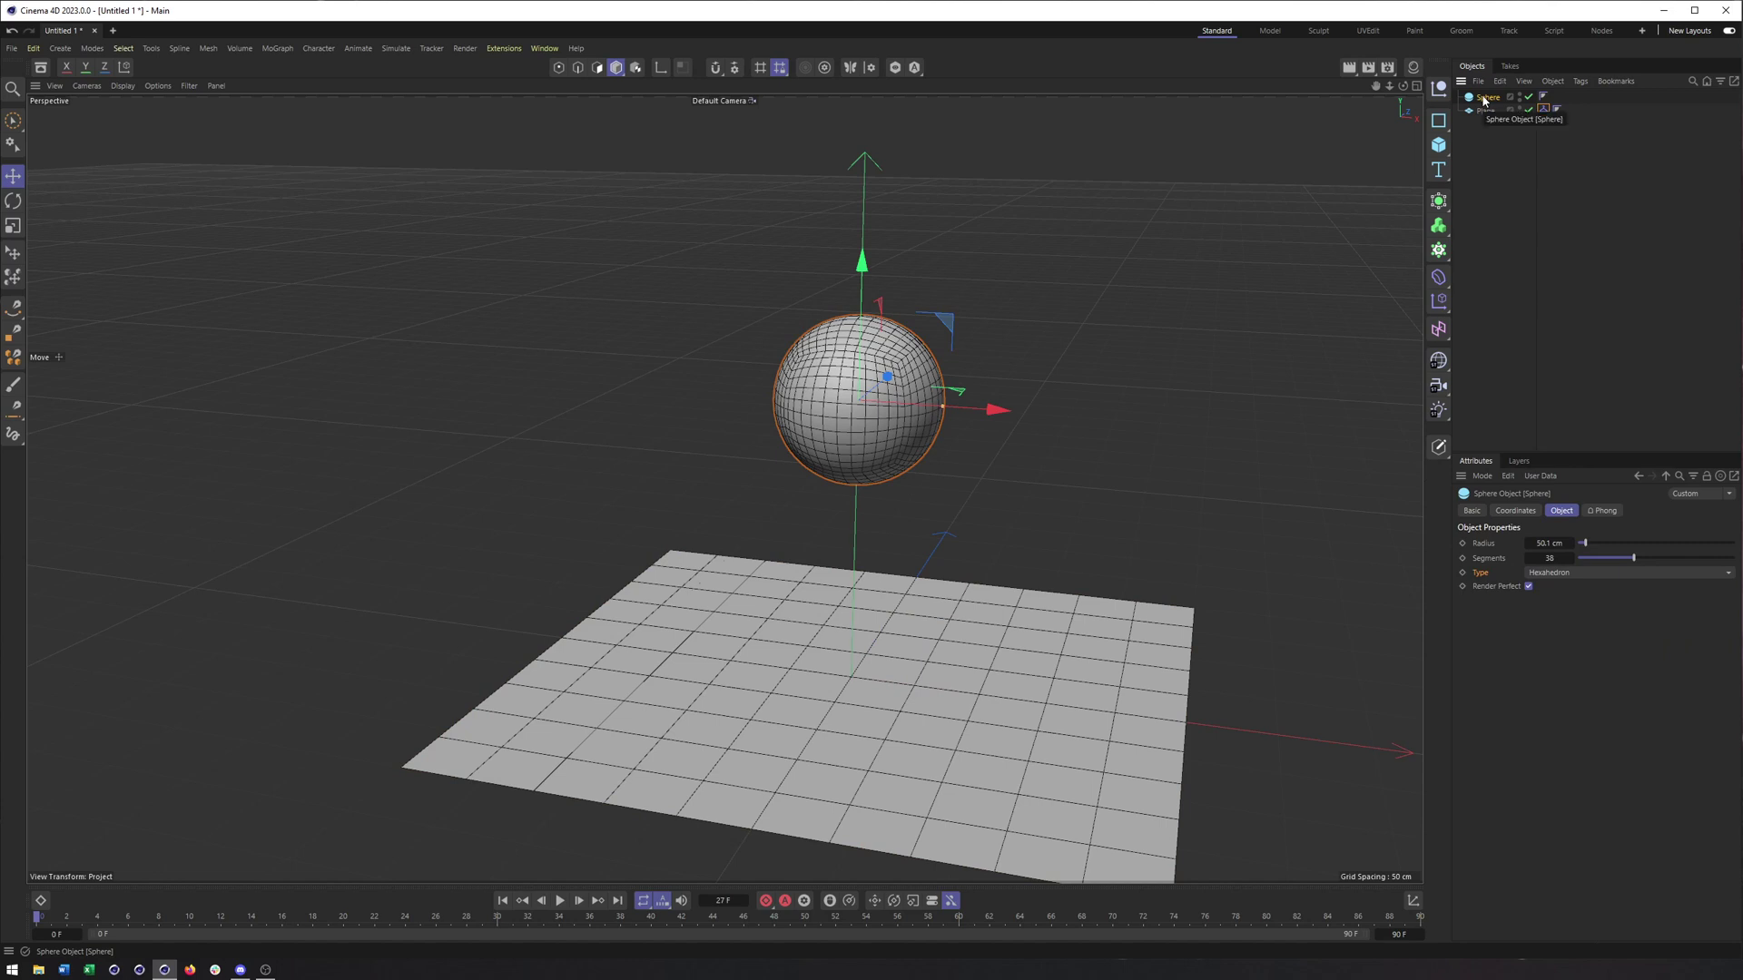
{"action": "right_click", "coordinate": [1486, 98]}
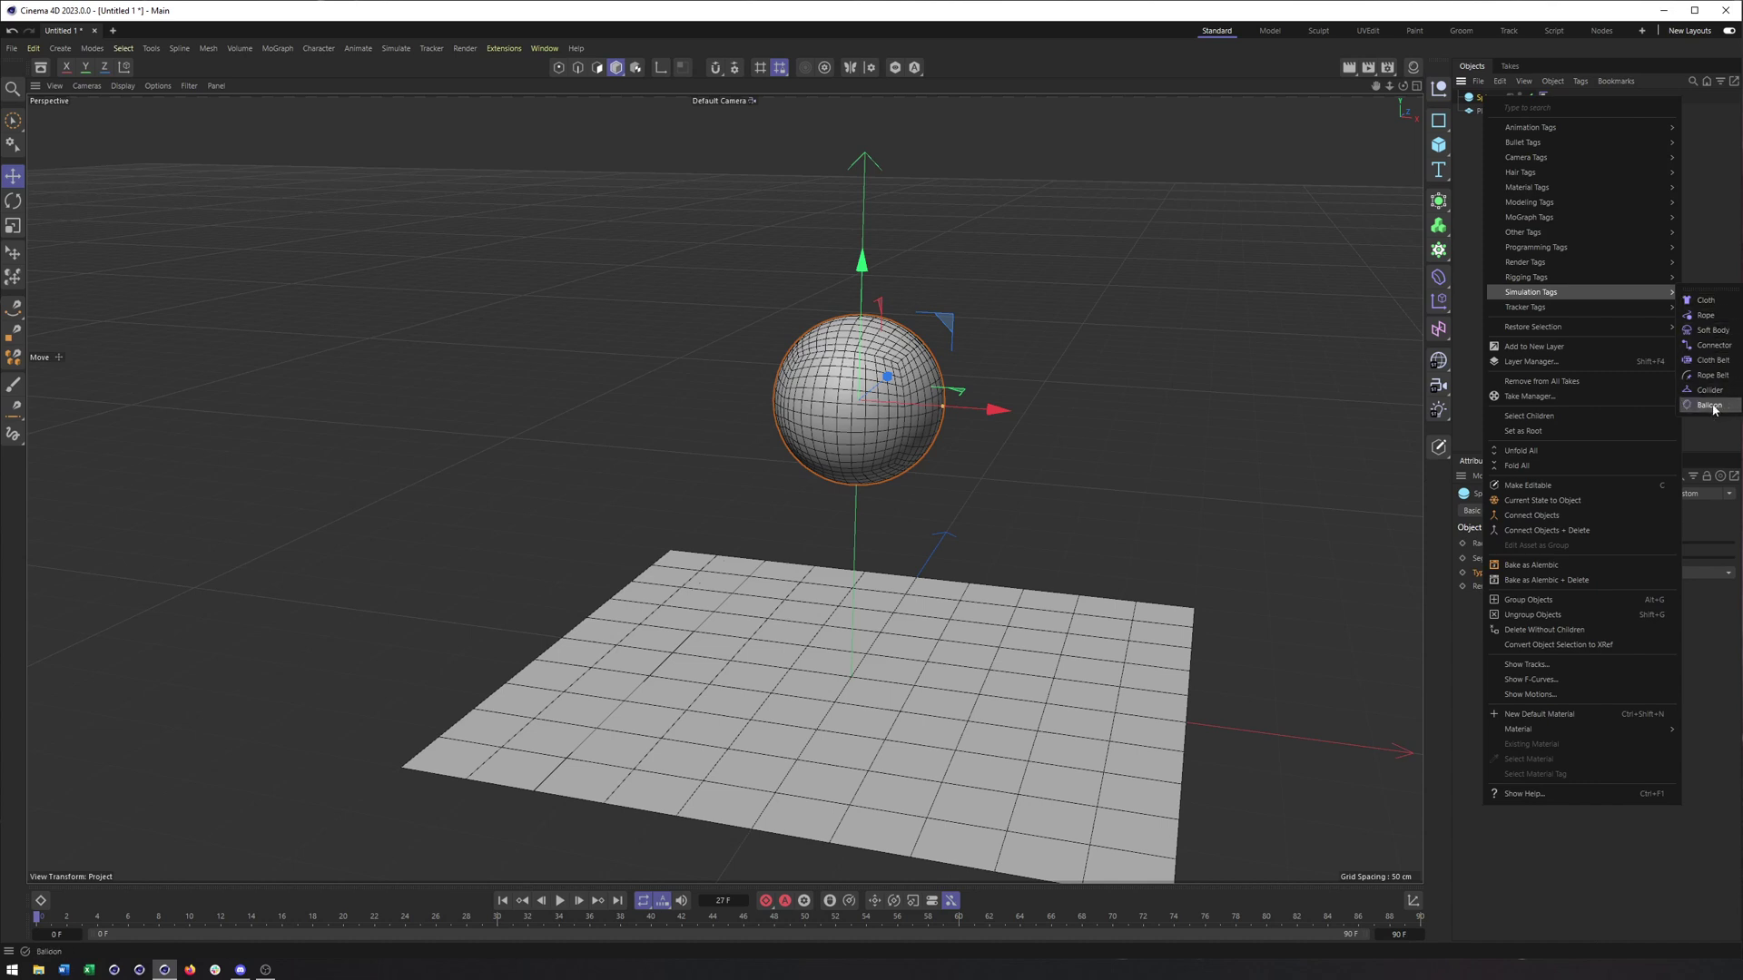
{"action": "left_click", "coordinate": [1707, 301]}
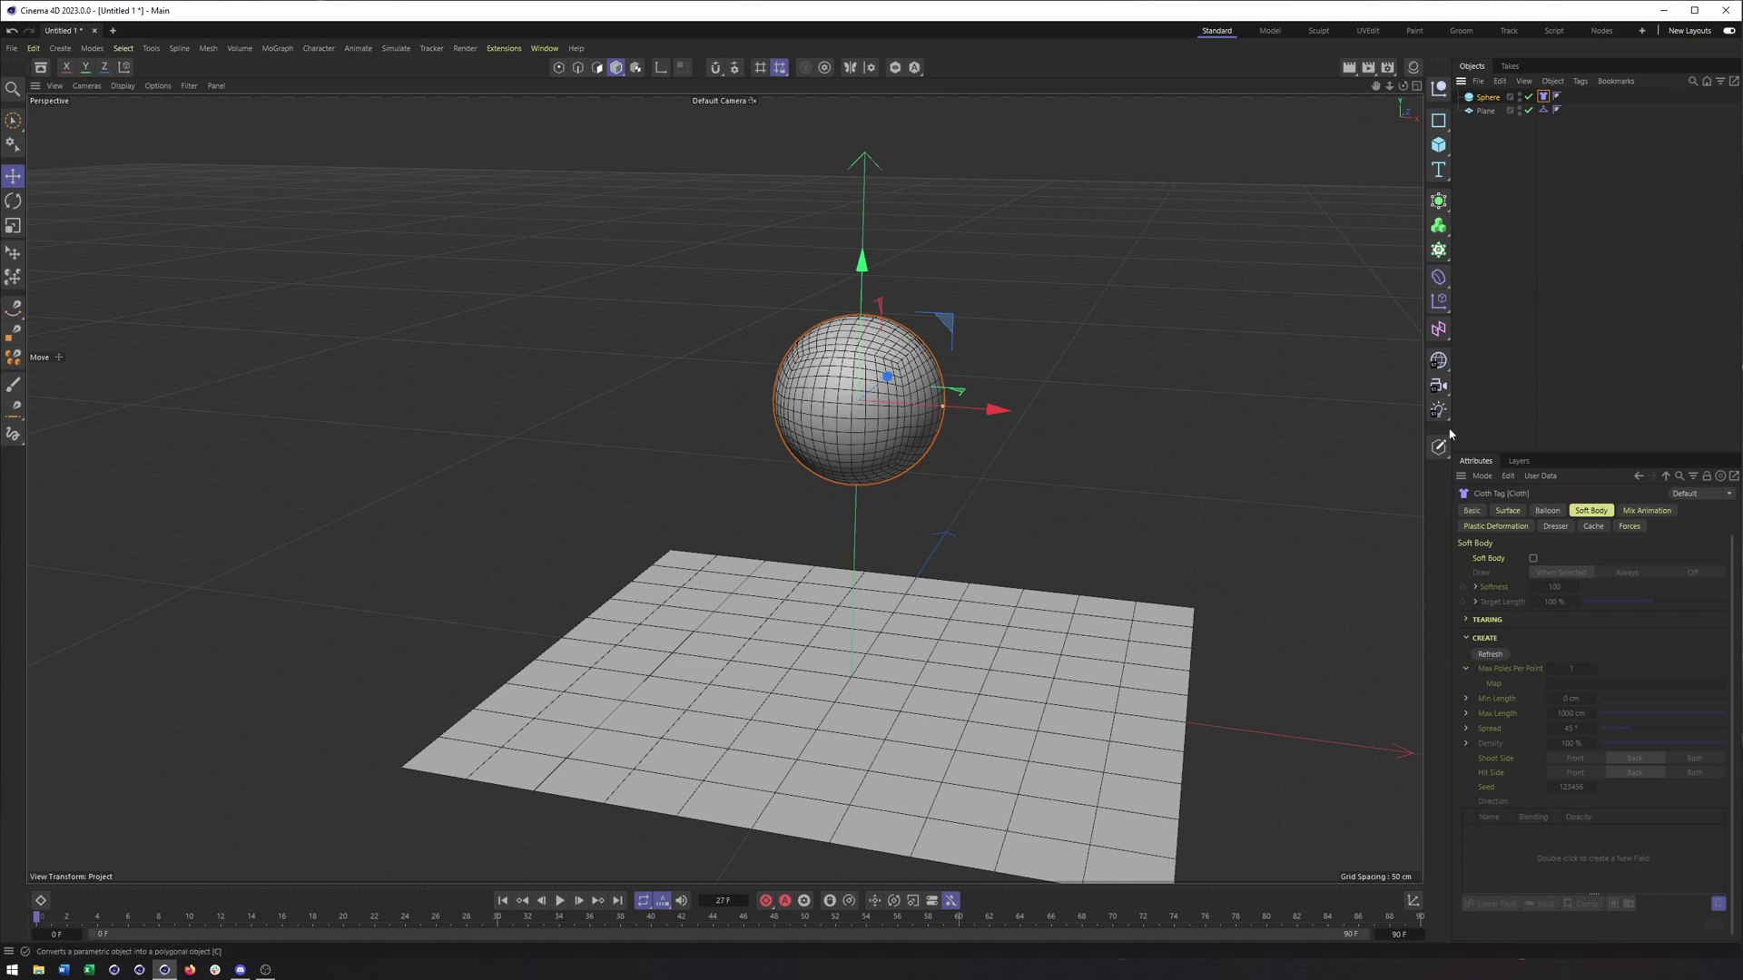
{"action": "middle_click_drag", "start_coordinate": [1066, 436], "coordinate": [1005, 407], "text": "alt"}
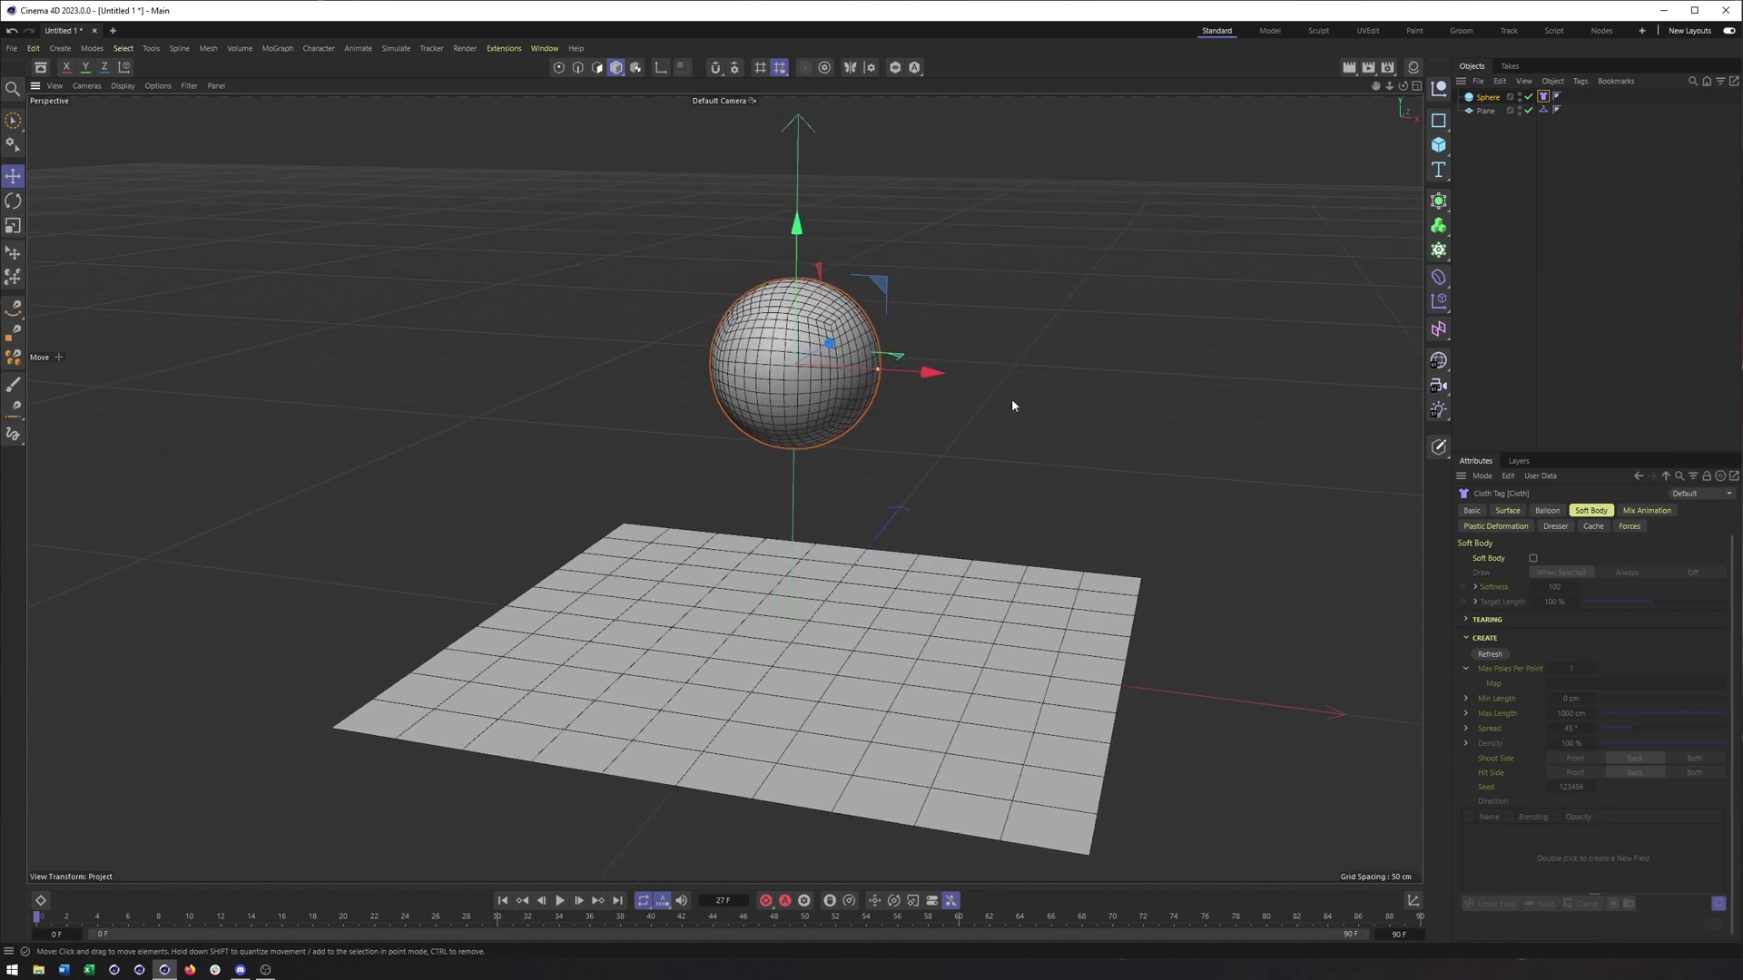
{"action": "left_click", "coordinate": [560, 902]}
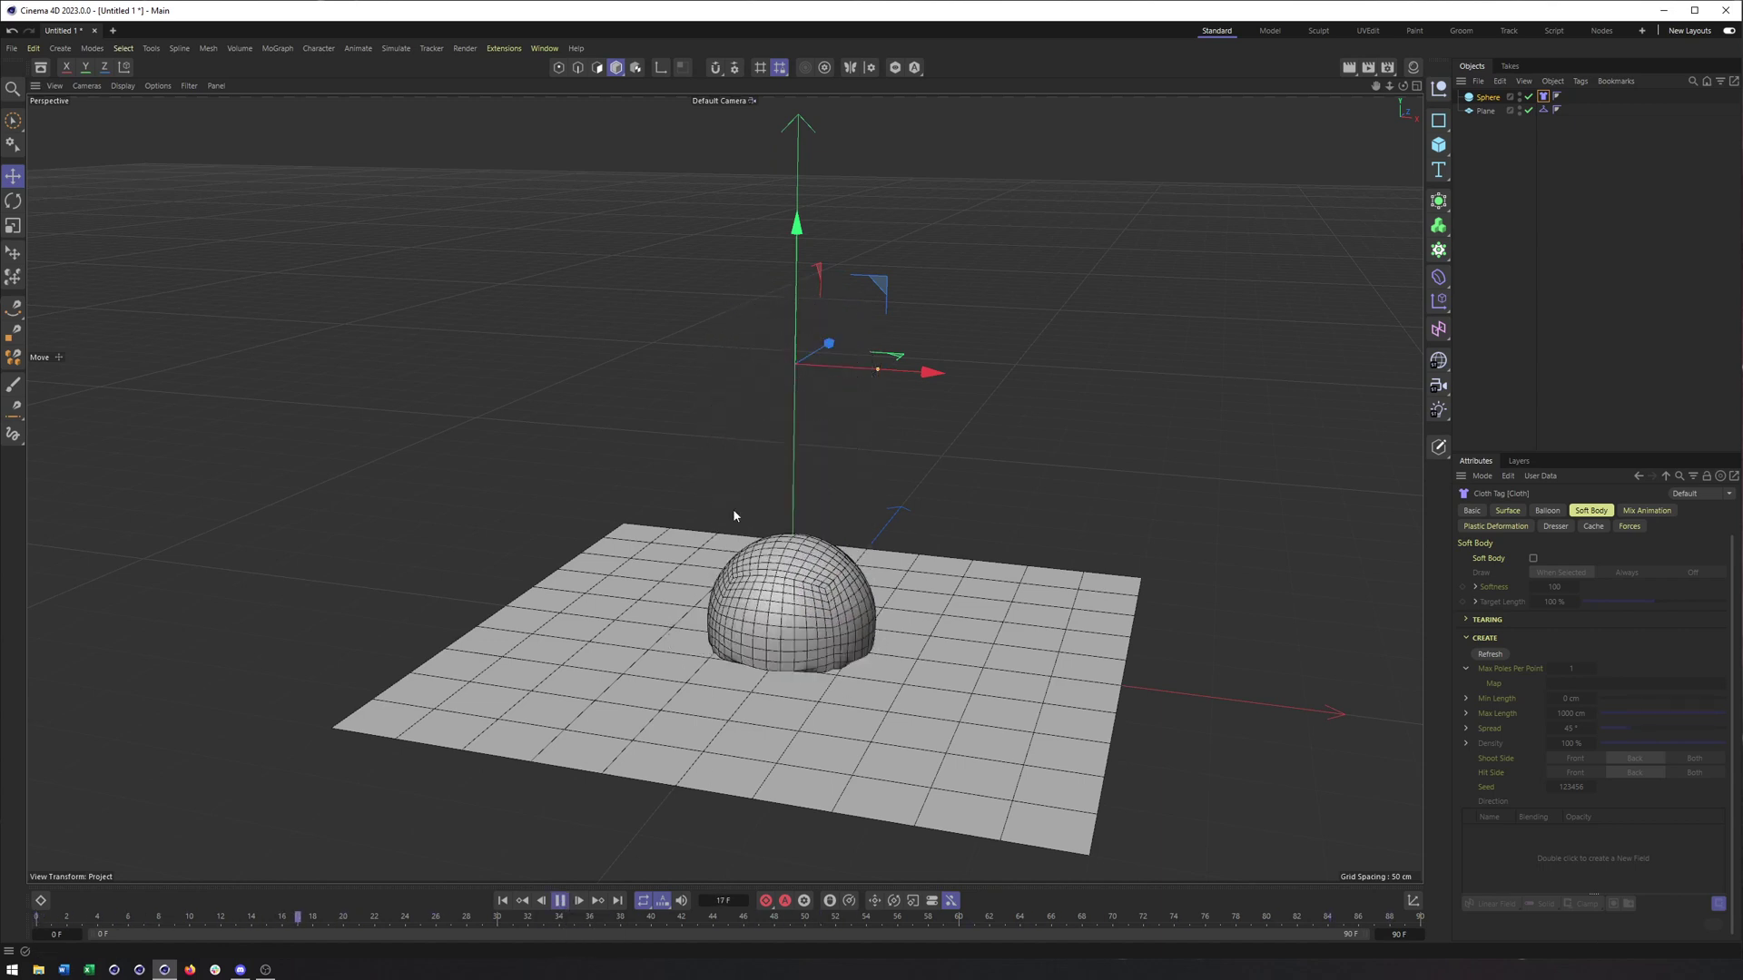
Step: Reduce the sphere's segments to 17 and try smoothing it with a Subdivision Surface during playback
{"action": "left_click", "coordinate": [1487, 98]}
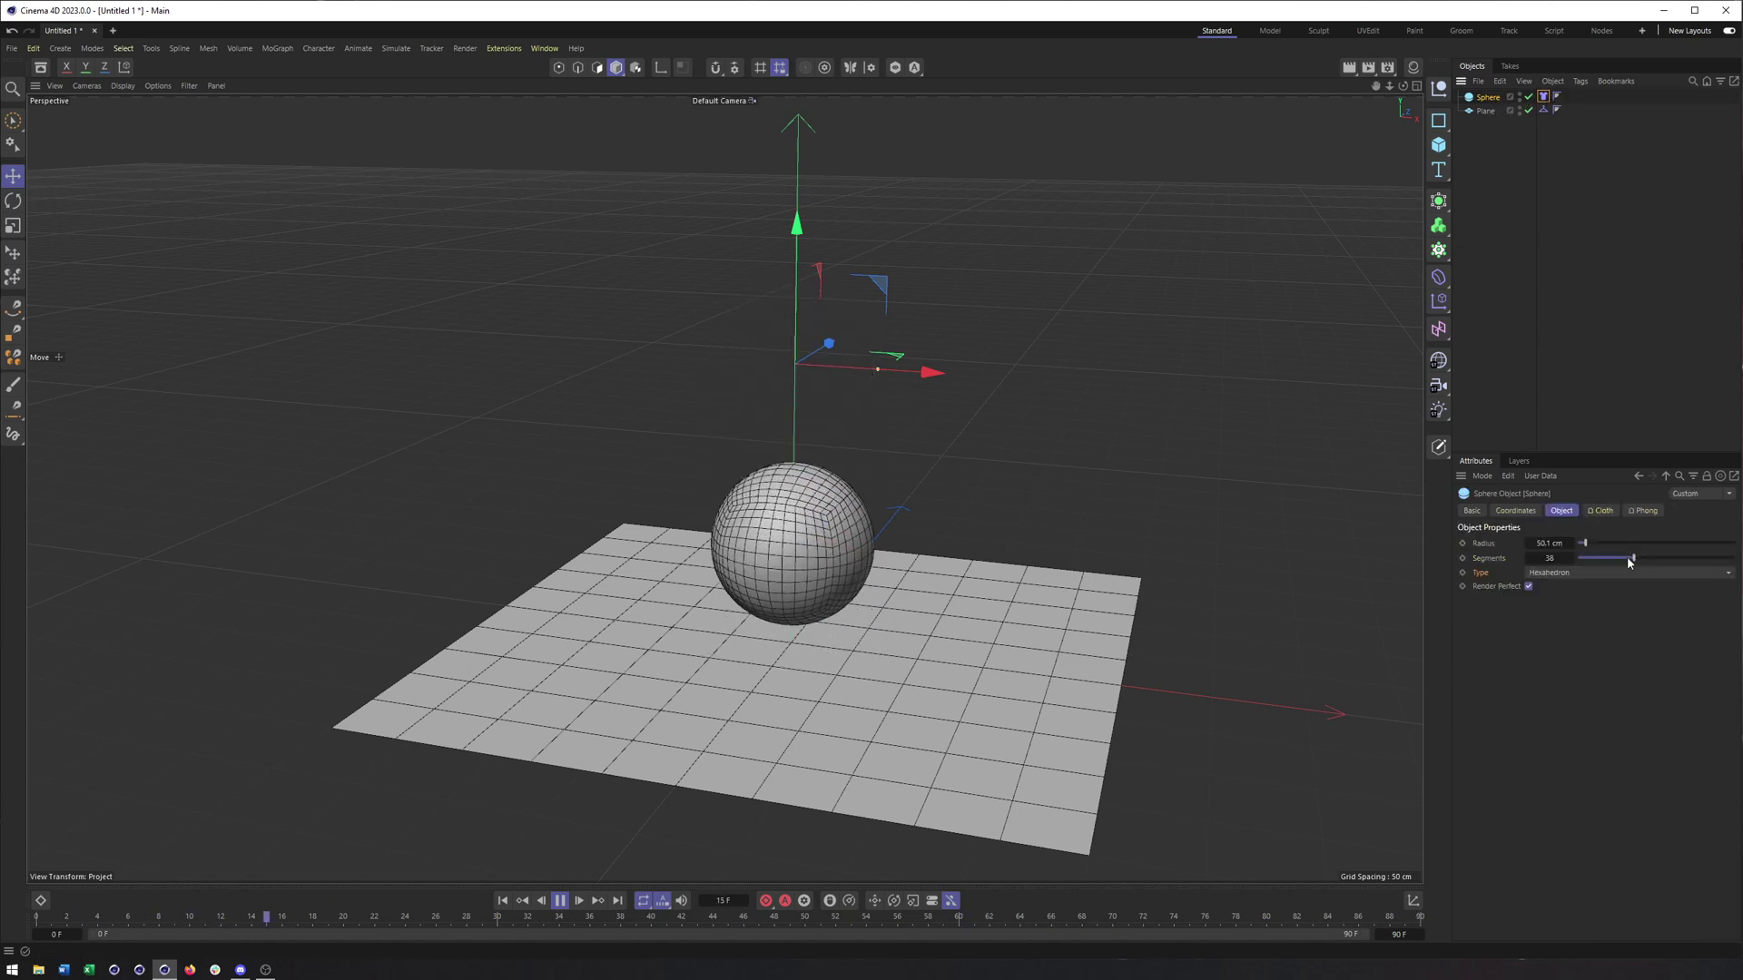
{"action": "left_click_drag", "start_coordinate": [1626, 557], "coordinate": [1601, 563]}
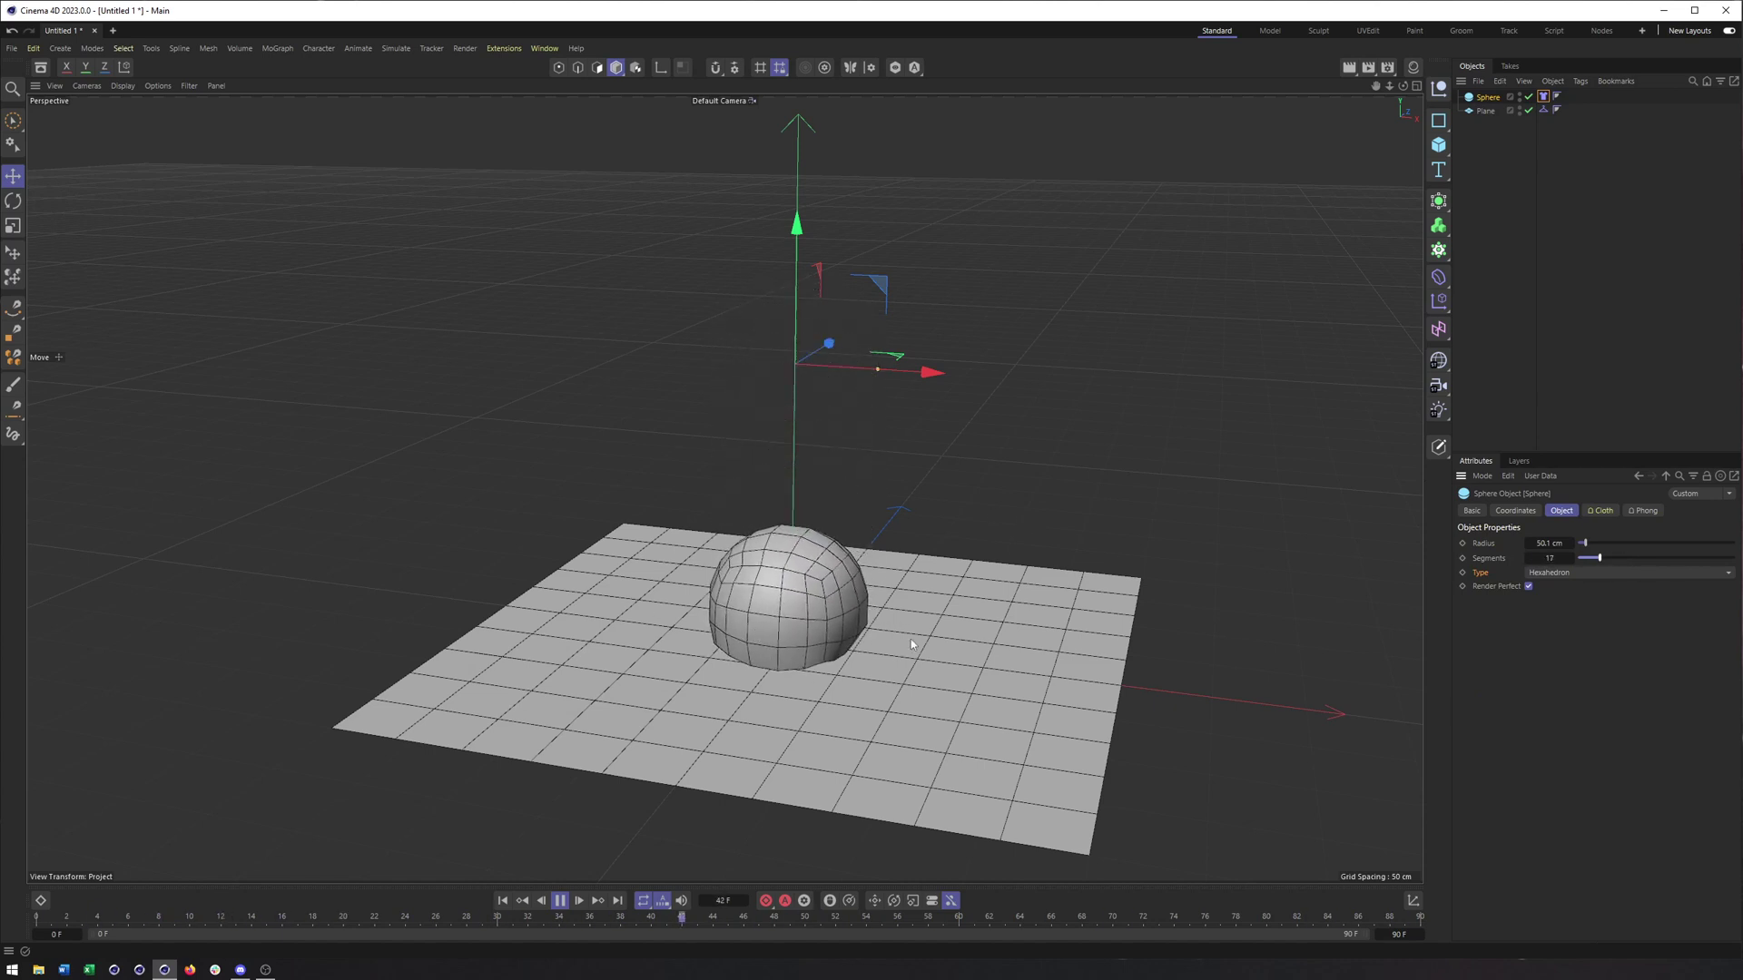
{"action": "left_click", "coordinate": [1438, 200], "text": "alt"}
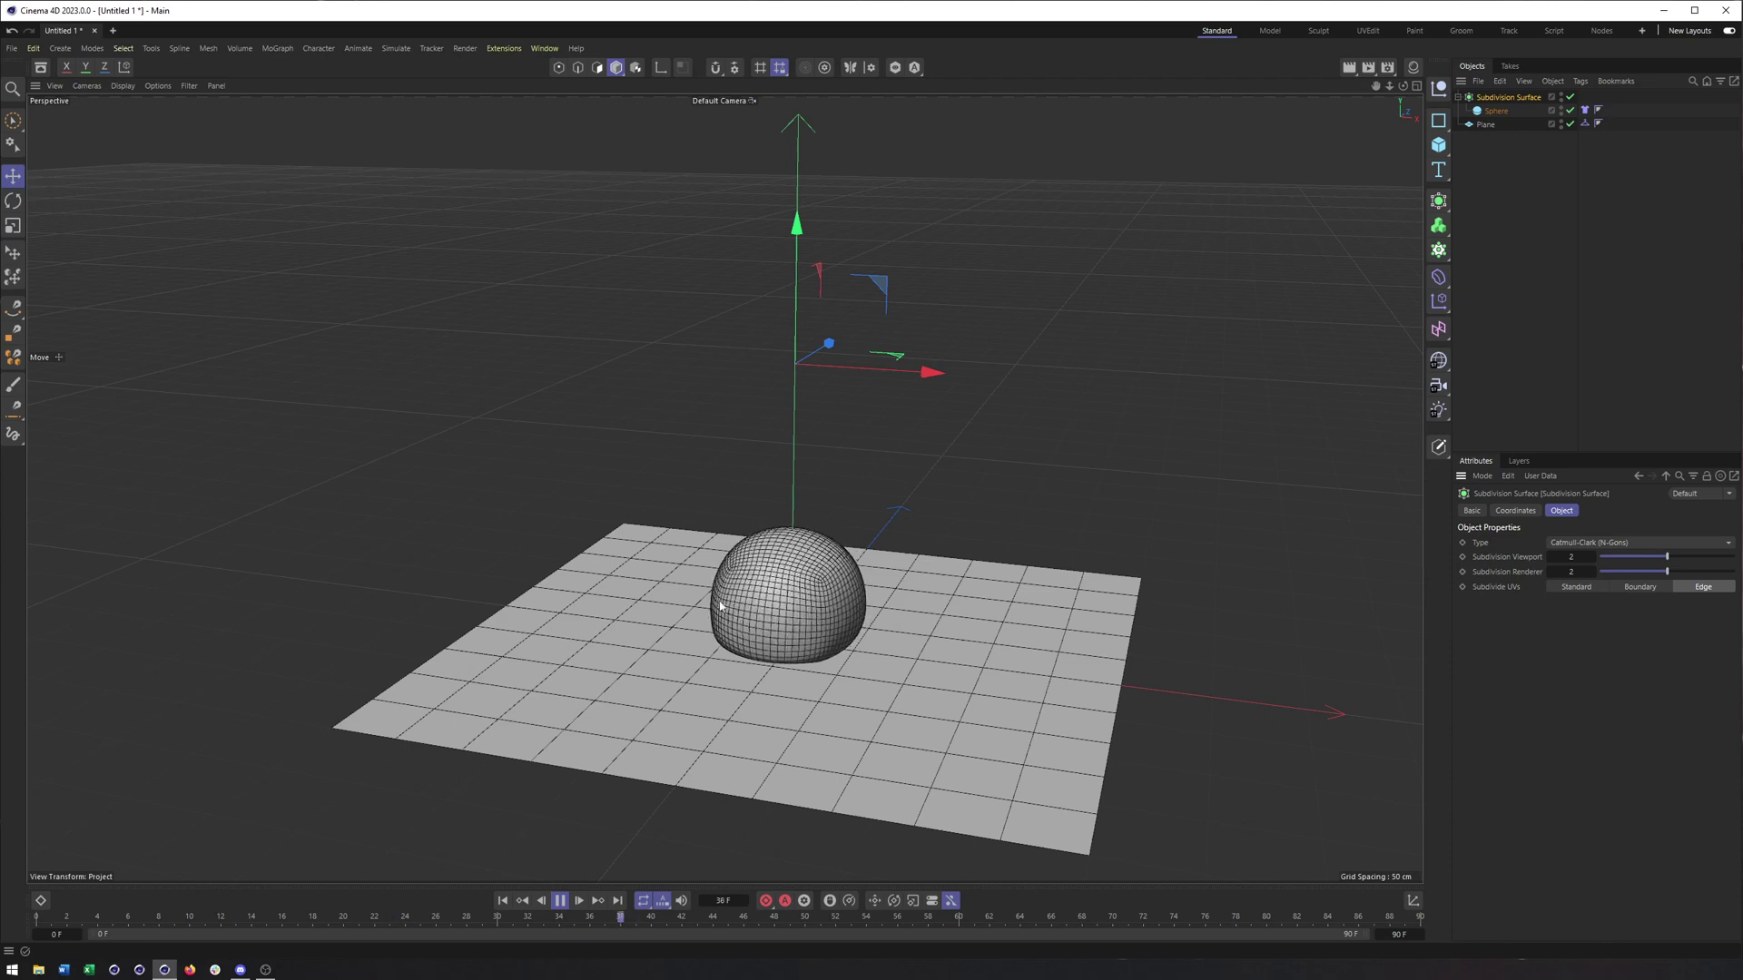
{"action": "left_click_drag", "start_coordinate": [821, 580], "coordinate": [863, 570], "text": "alt"}
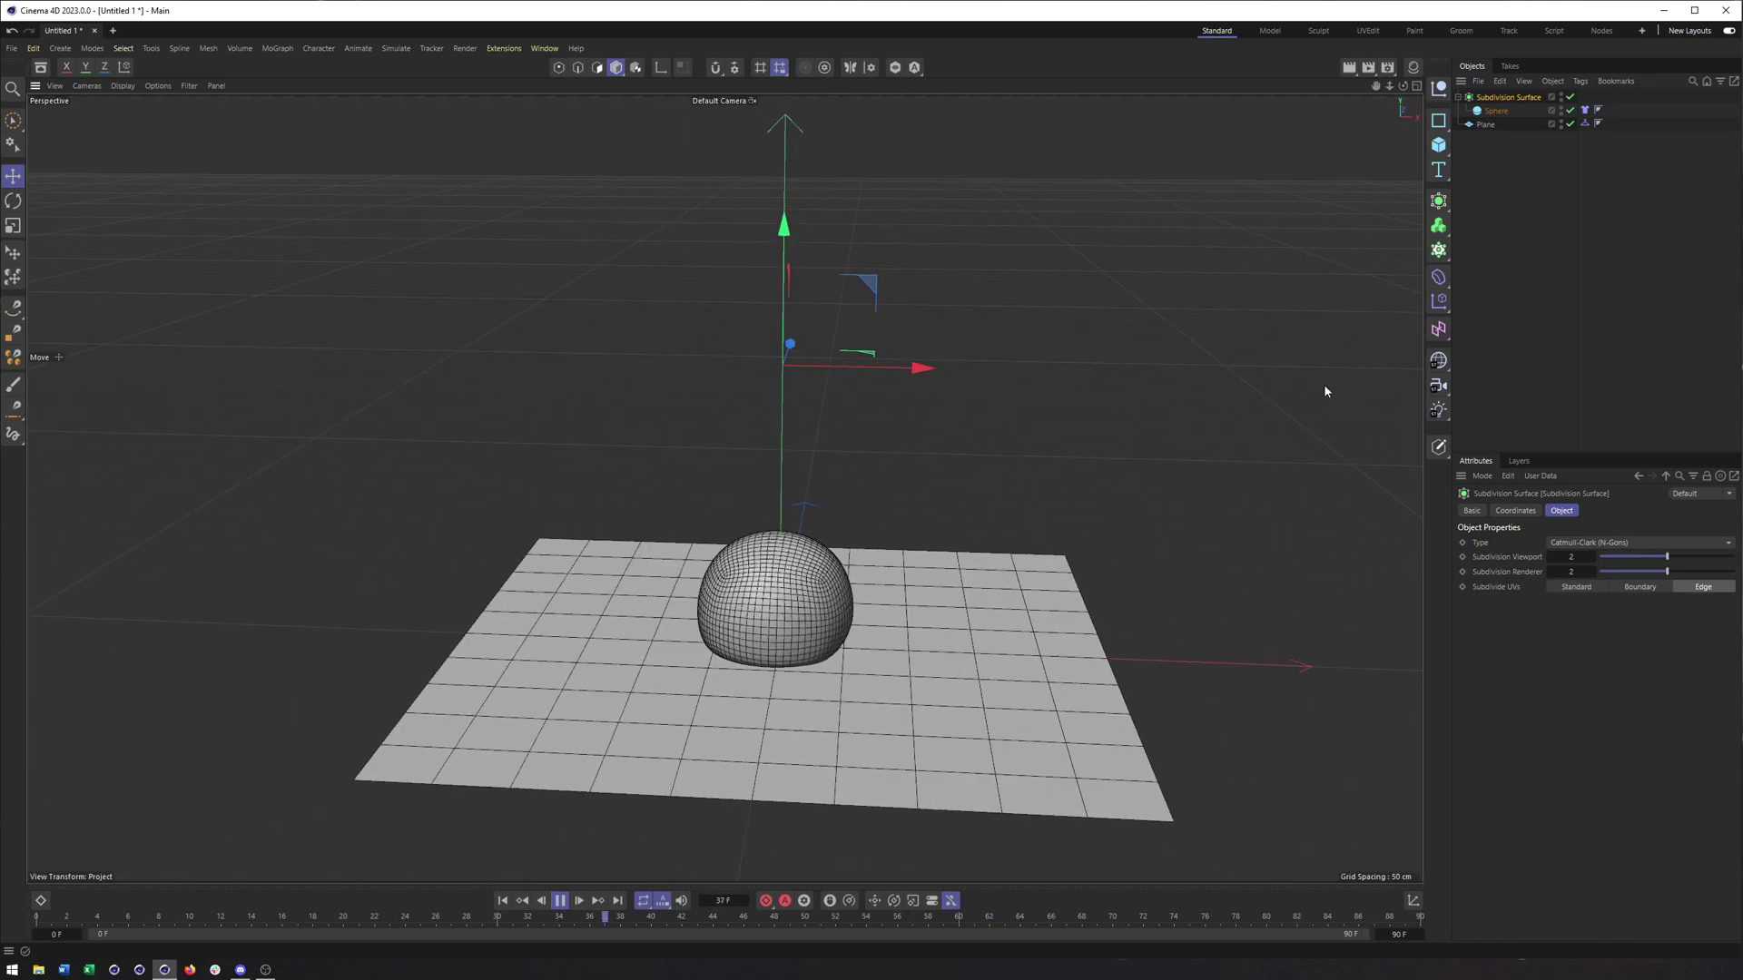
Step: Undo the addition of the Subdivision Surface over the sphere
{"action": "left_click", "coordinate": [1496, 111]}
{"action": "key", "text": "ctrl+z"}
{"action": "key", "text": "ctrl+z"}
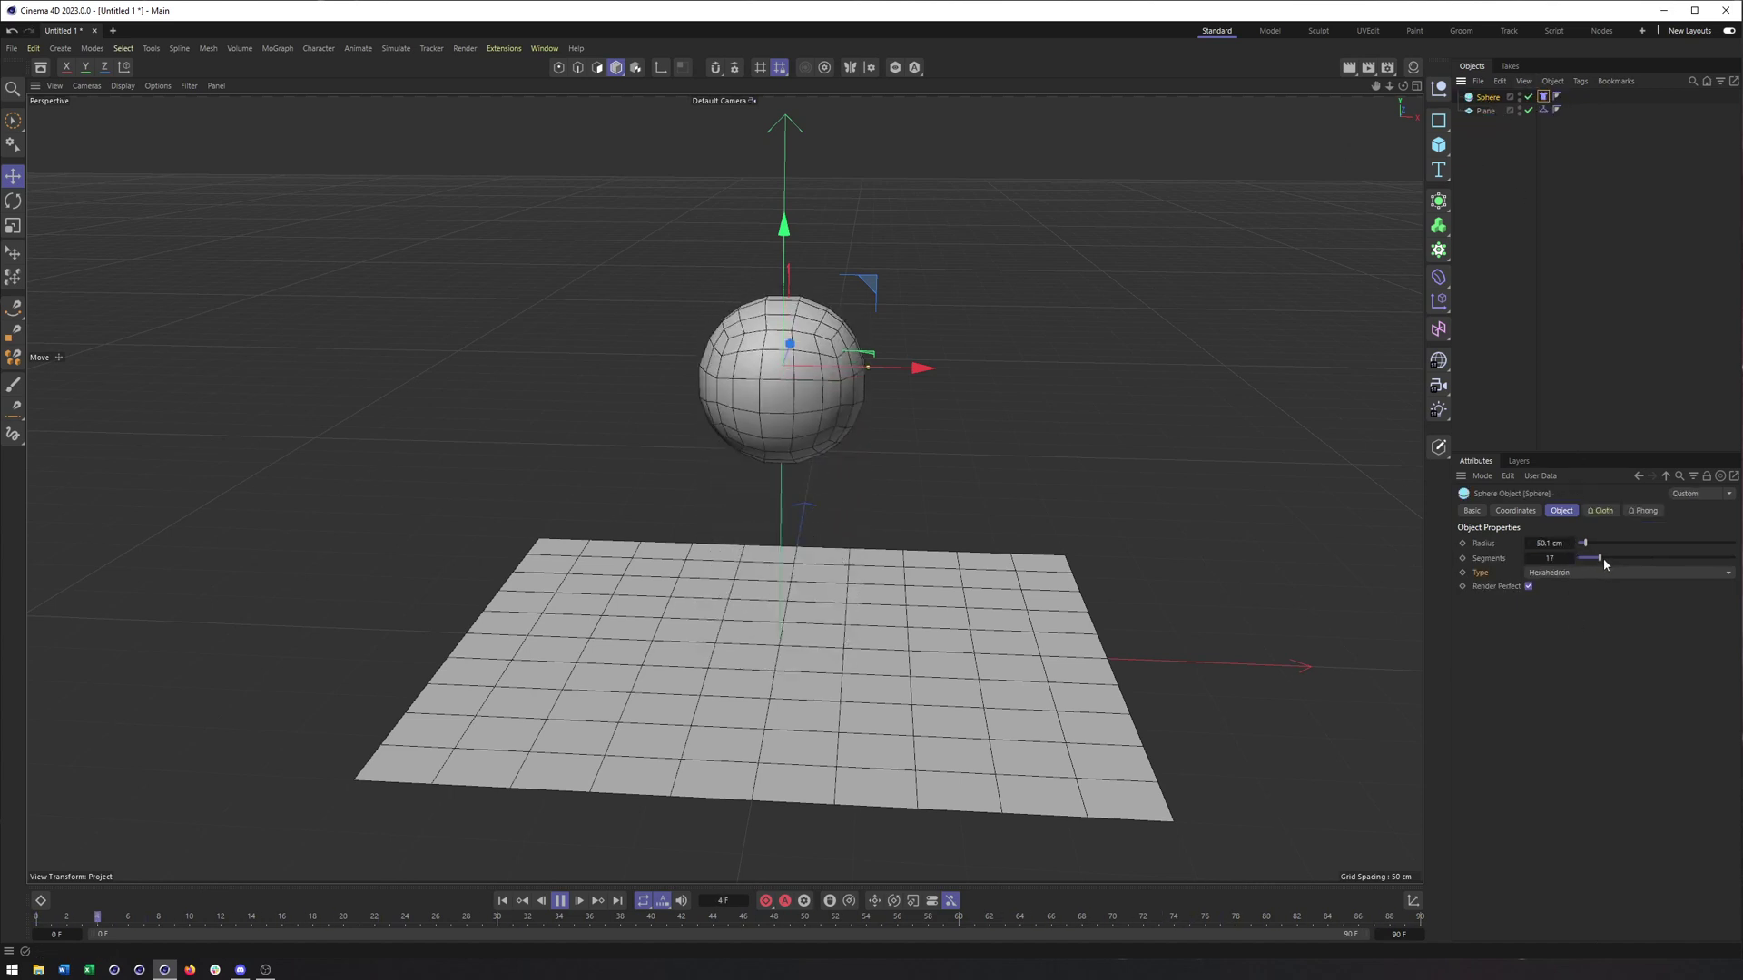
Step: Stop playback, return to the first frame and set the sphere's segments to 35
{"action": "left_click", "coordinate": [560, 902]}
{"action": "left_click", "coordinate": [503, 903]}
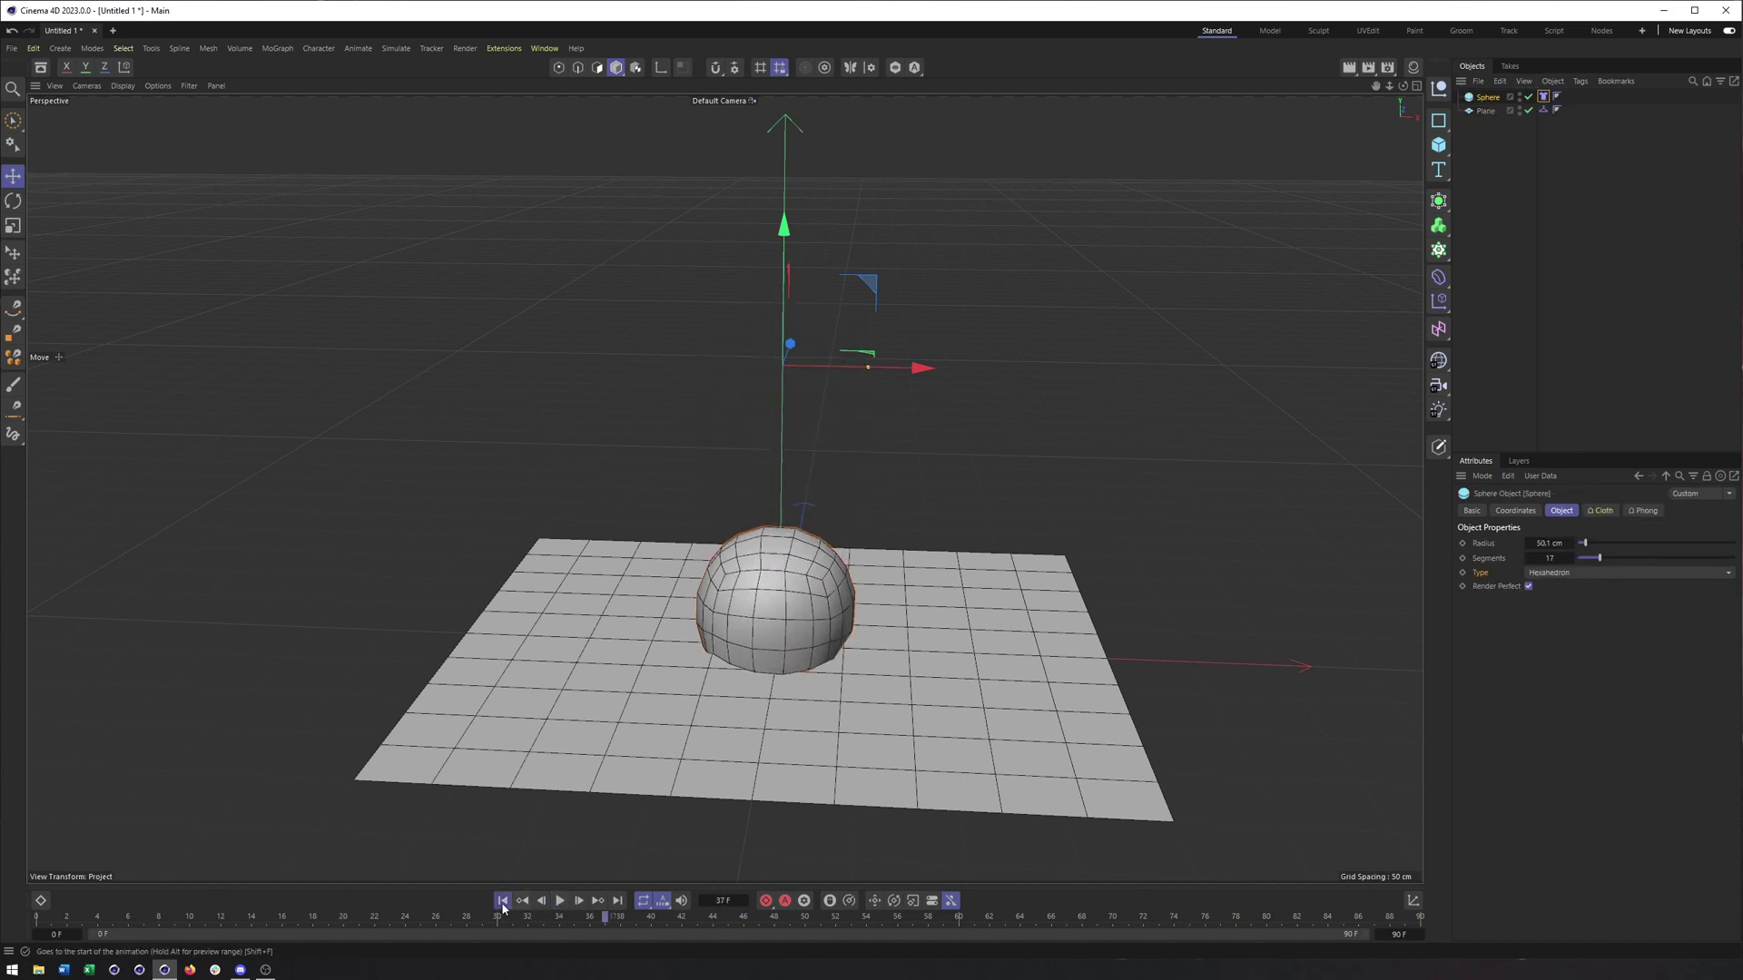
{"action": "left_click_drag", "start_coordinate": [1596, 558], "coordinate": [1629, 565]}
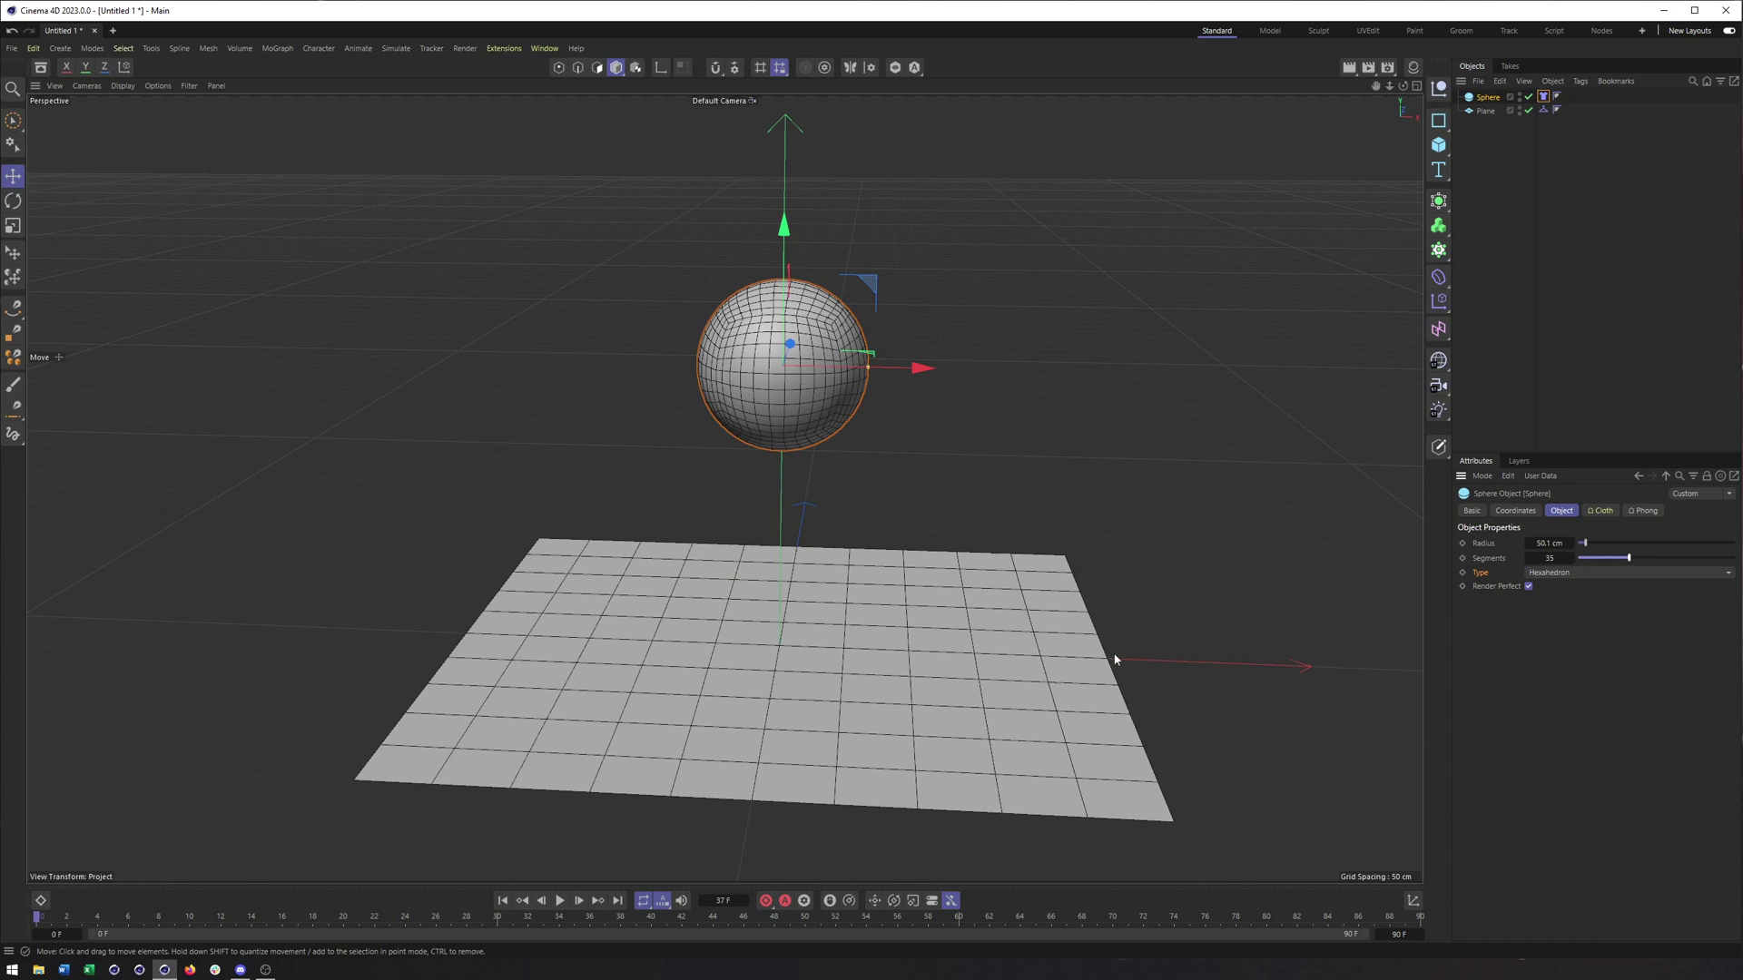
Step: Review the Surface and Balloon settings of the sphere's Cloth tag and play the simulation without the balloon option
{"action": "left_click", "coordinate": [1543, 97]}
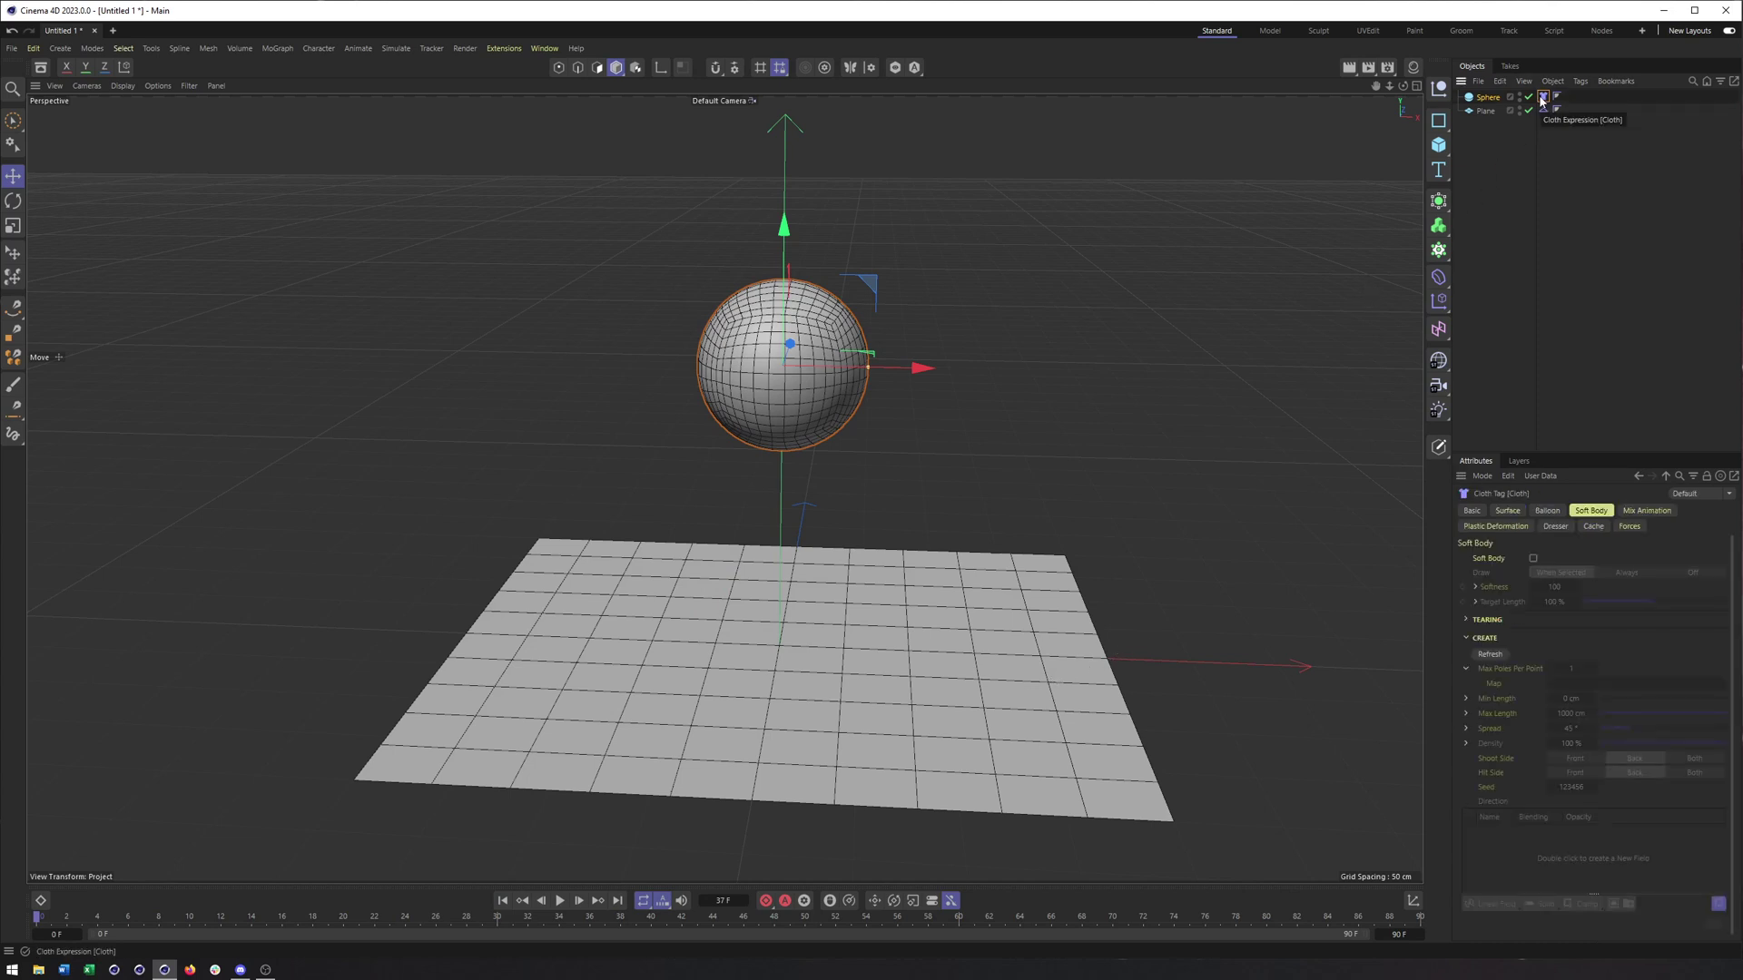
{"action": "left_click", "coordinate": [1509, 511]}
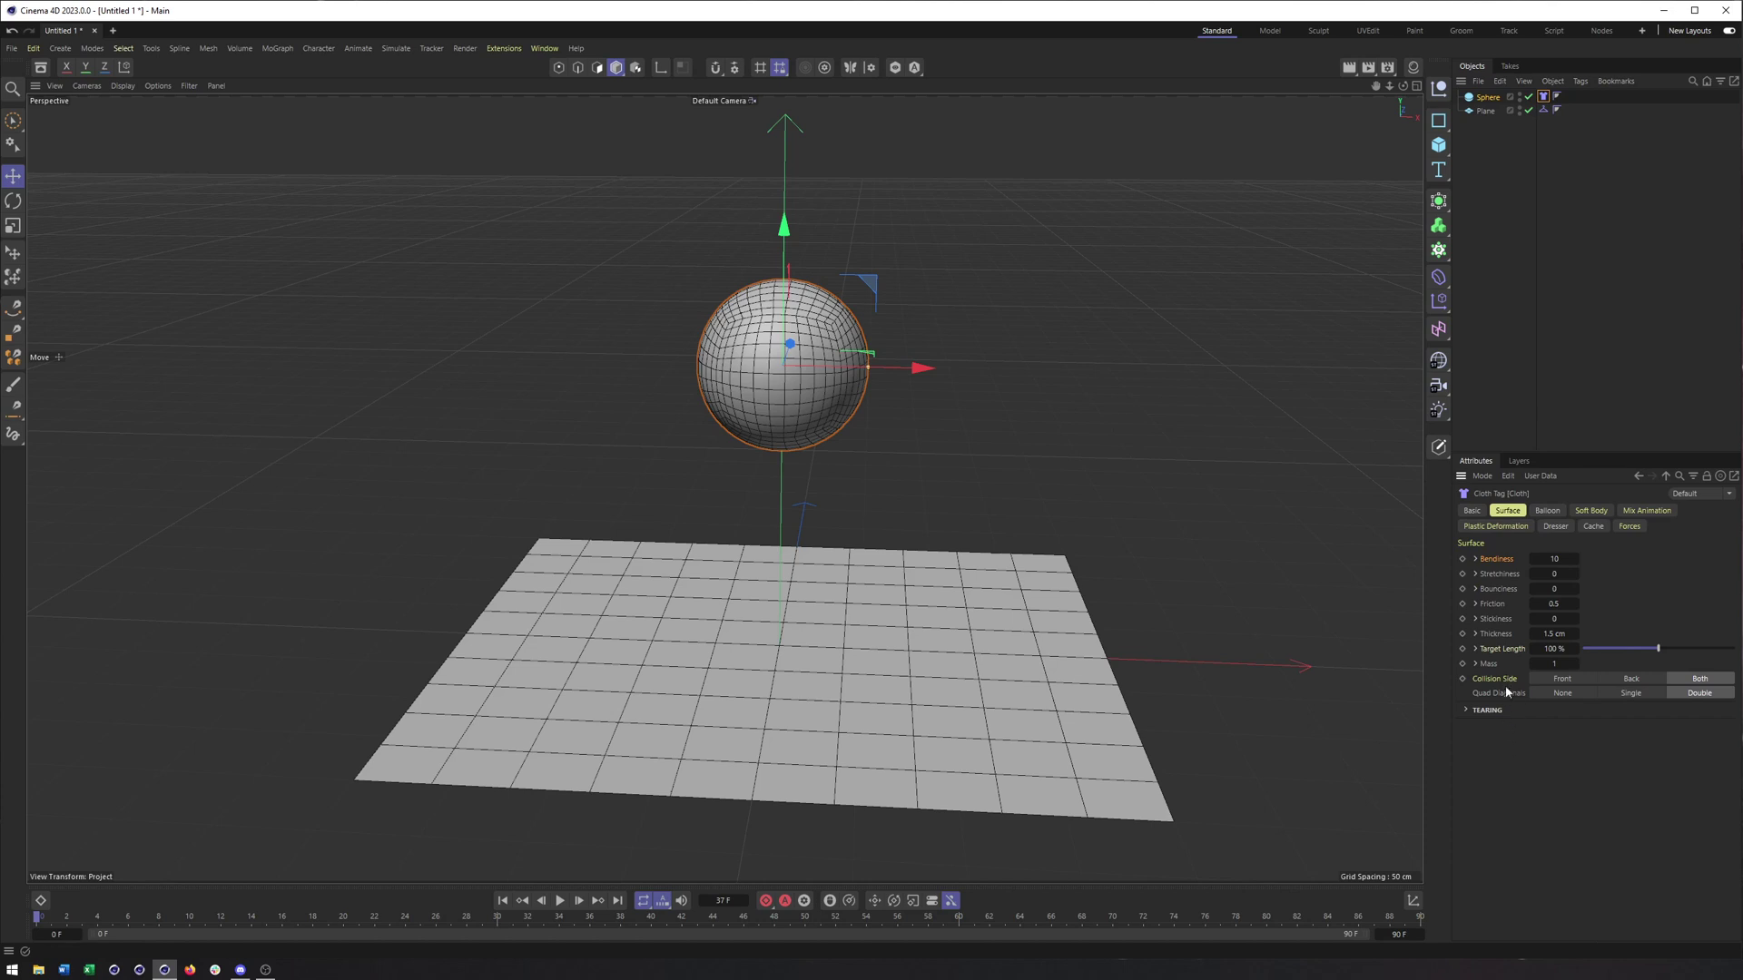
{"action": "left_click", "coordinate": [1548, 512]}
{"action": "left_click", "coordinate": [560, 901]}
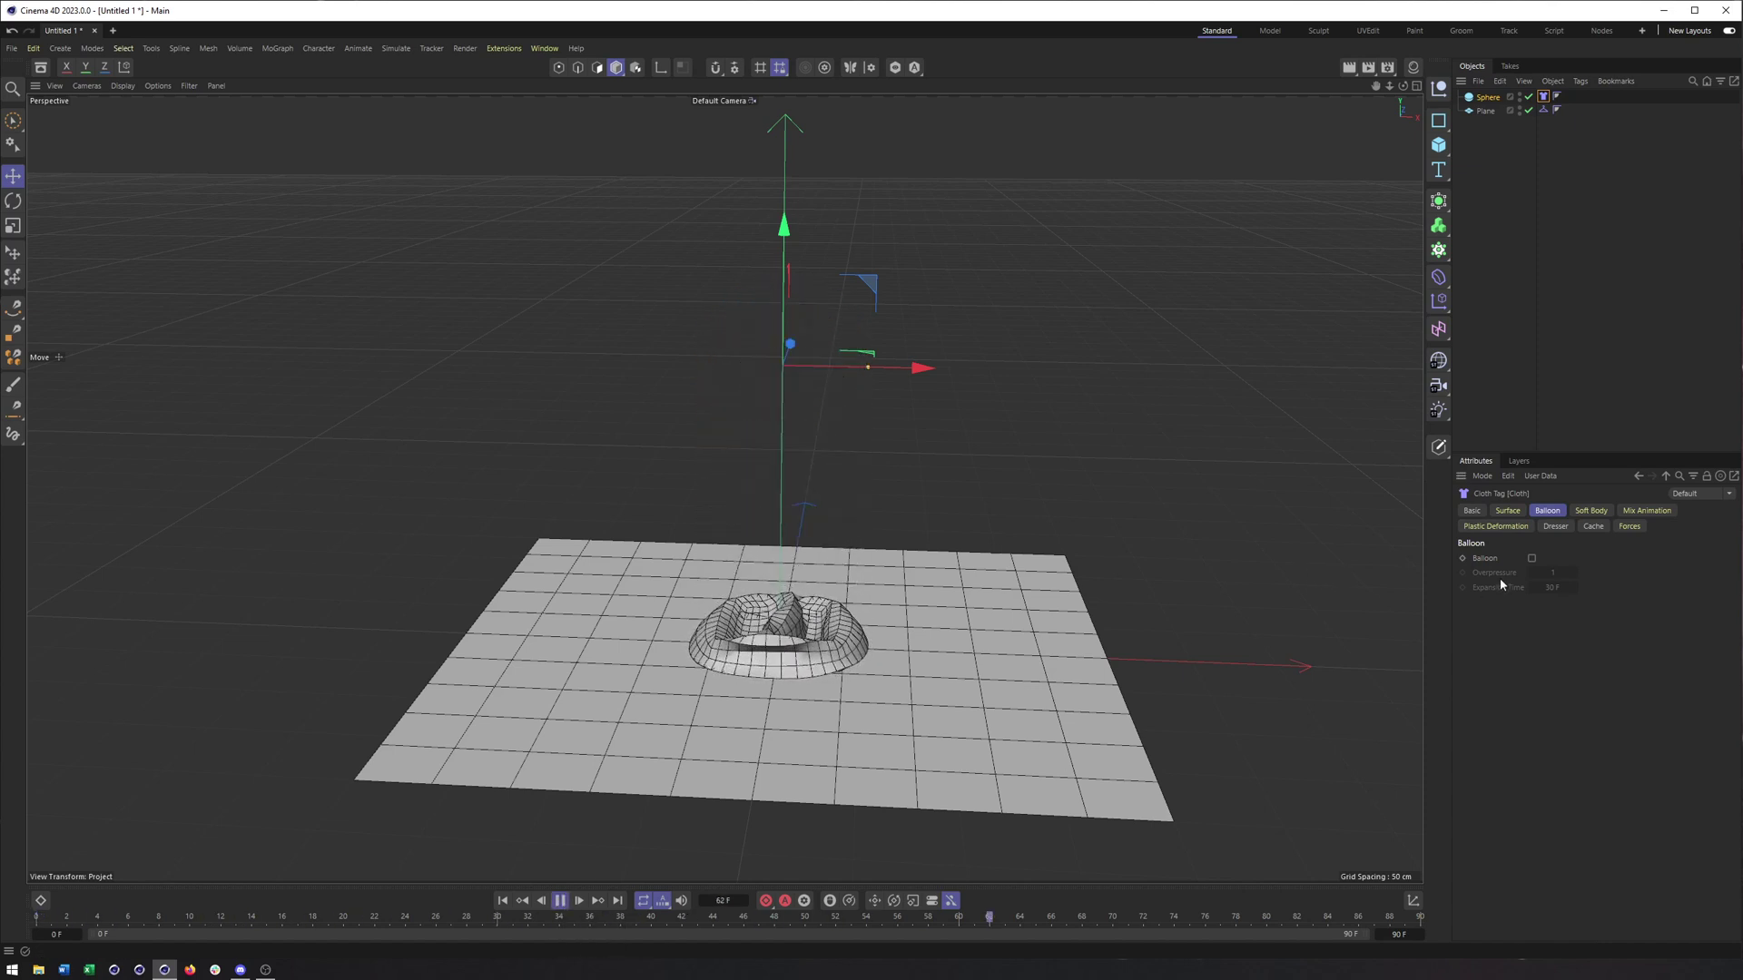
{"action": "left_click", "coordinate": [561, 902]}
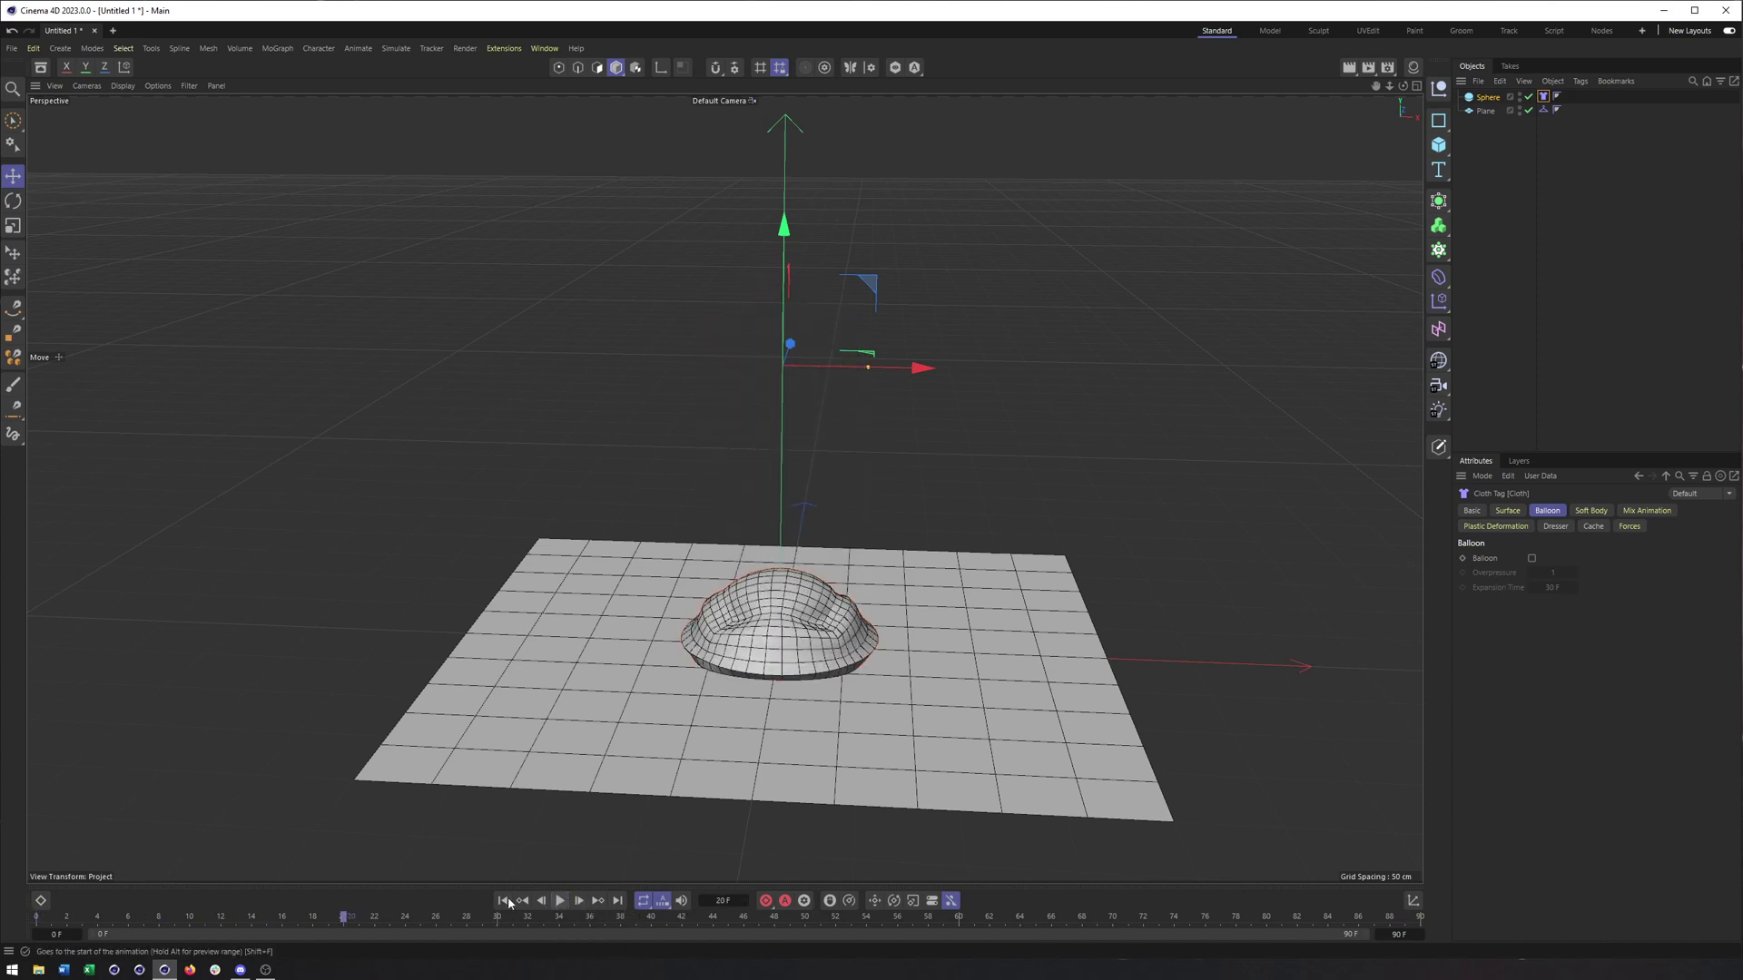
Step: Return to the first frame and enable Balloon on the sphere's Cloth tag
{"action": "left_click", "coordinate": [504, 901]}
{"action": "left_click", "coordinate": [1532, 559]}
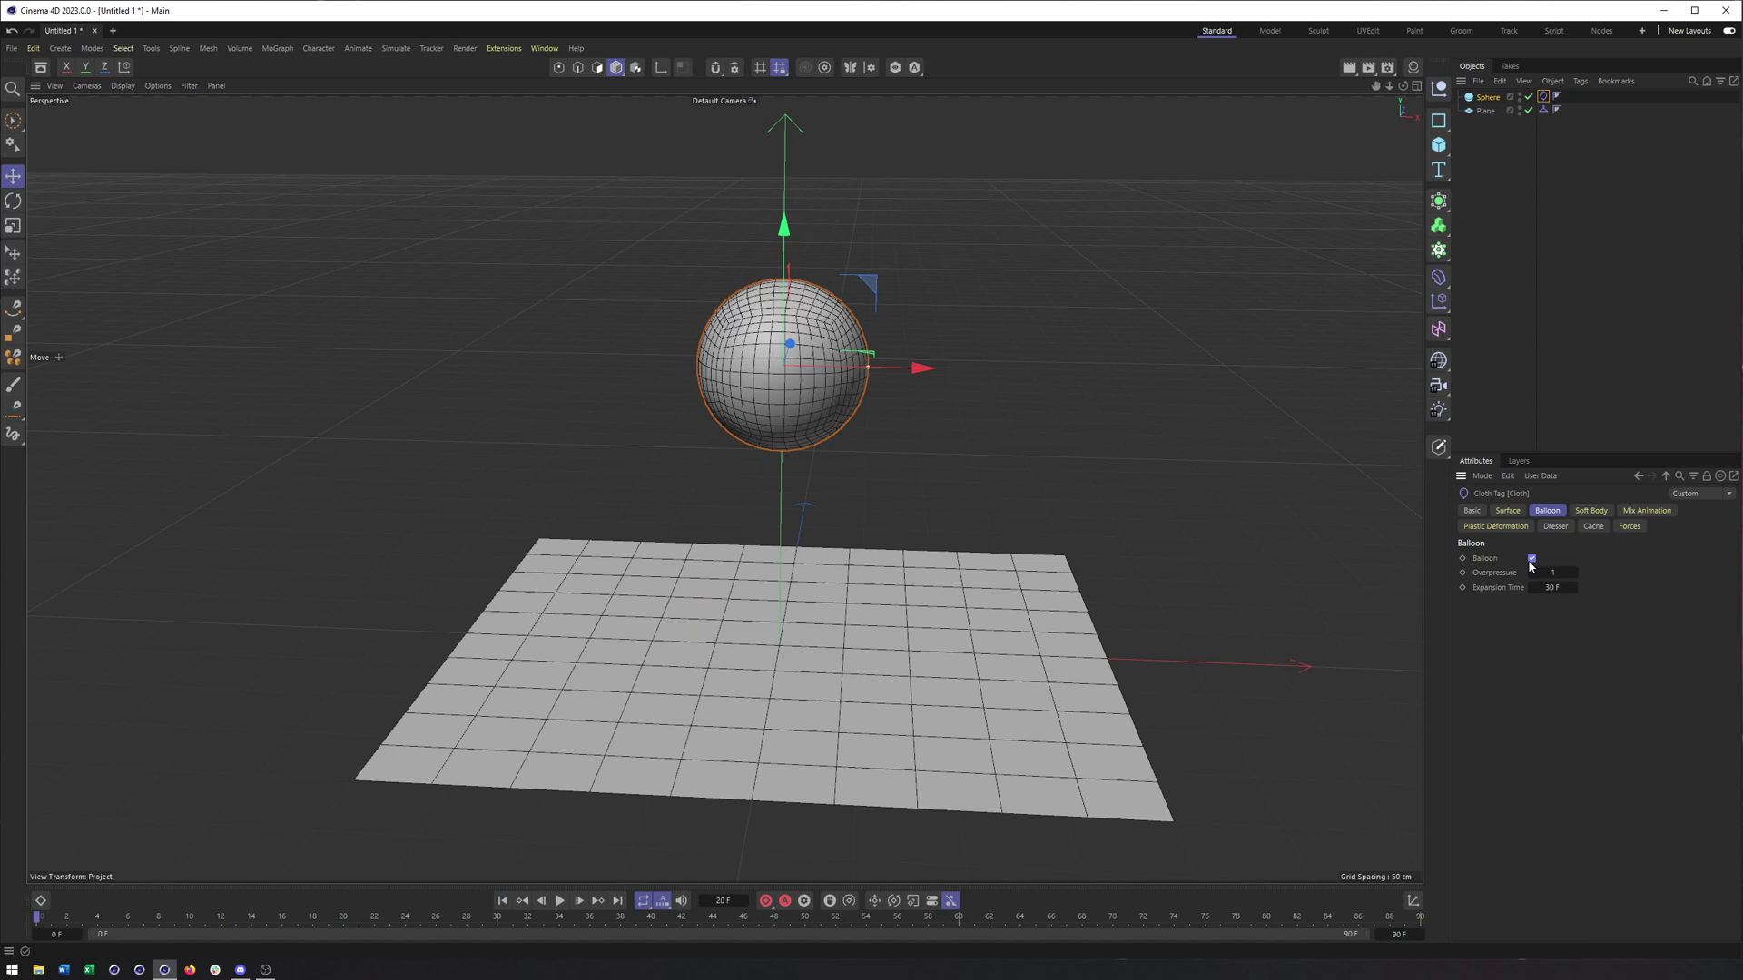
{"action": "right_click", "coordinate": [1490, 100]}
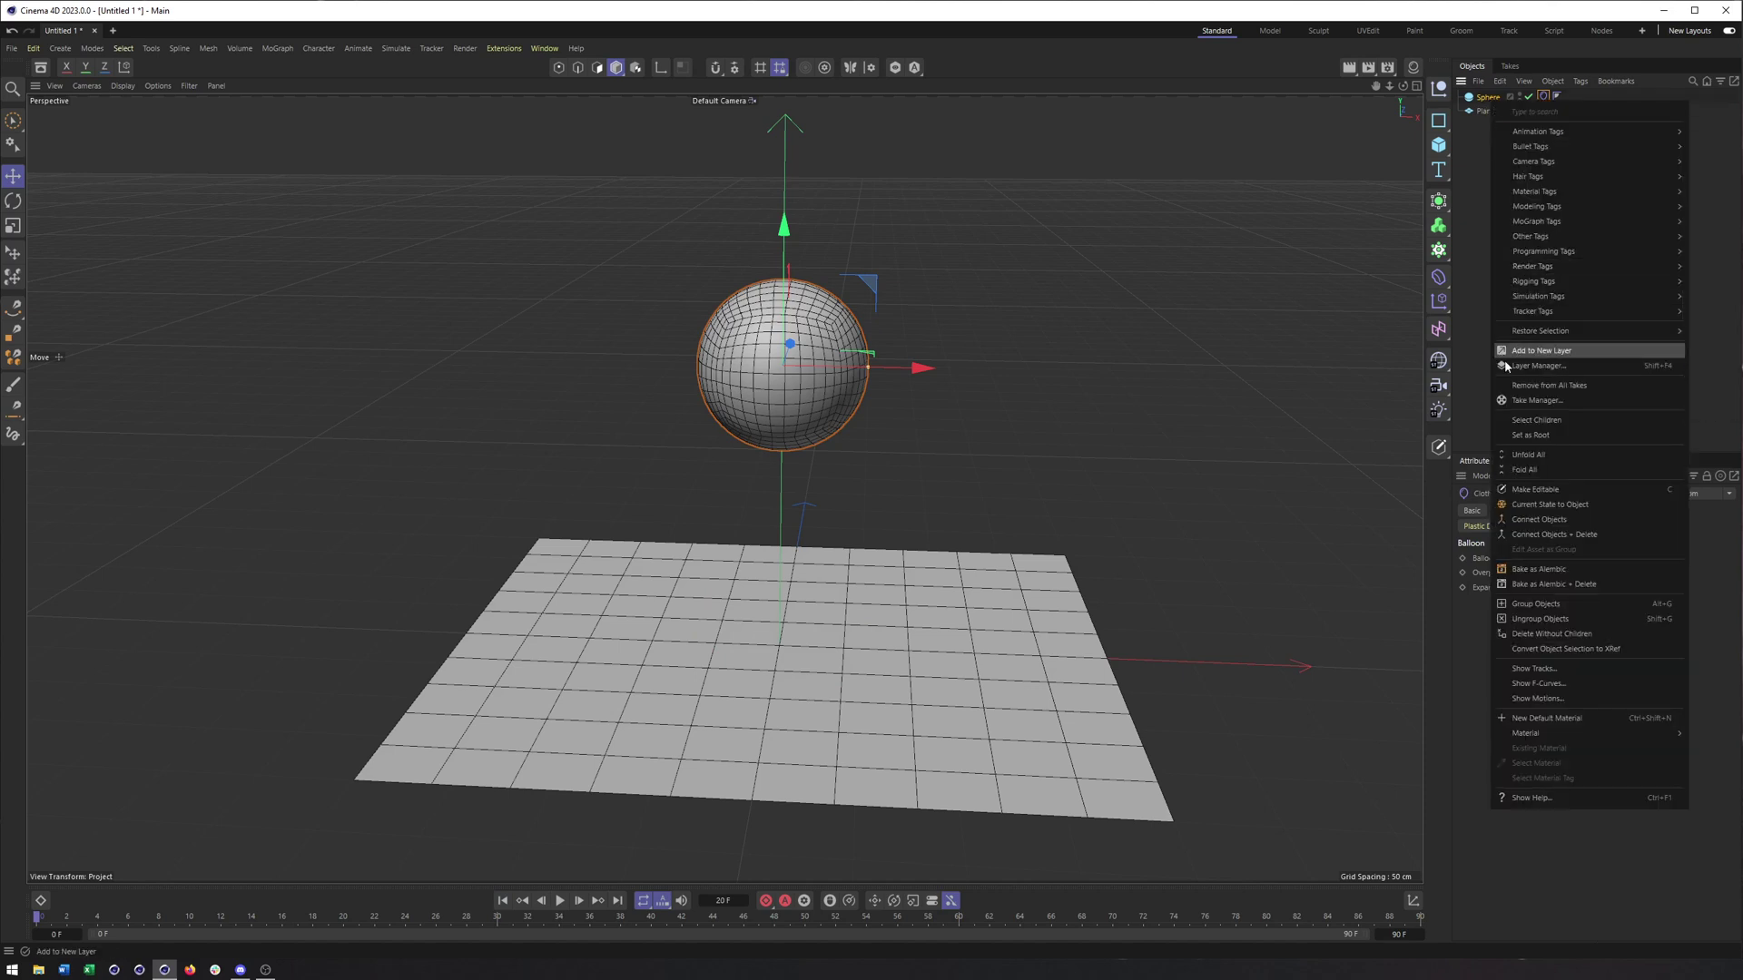
{"action": "left_click", "coordinate": [1456, 433]}
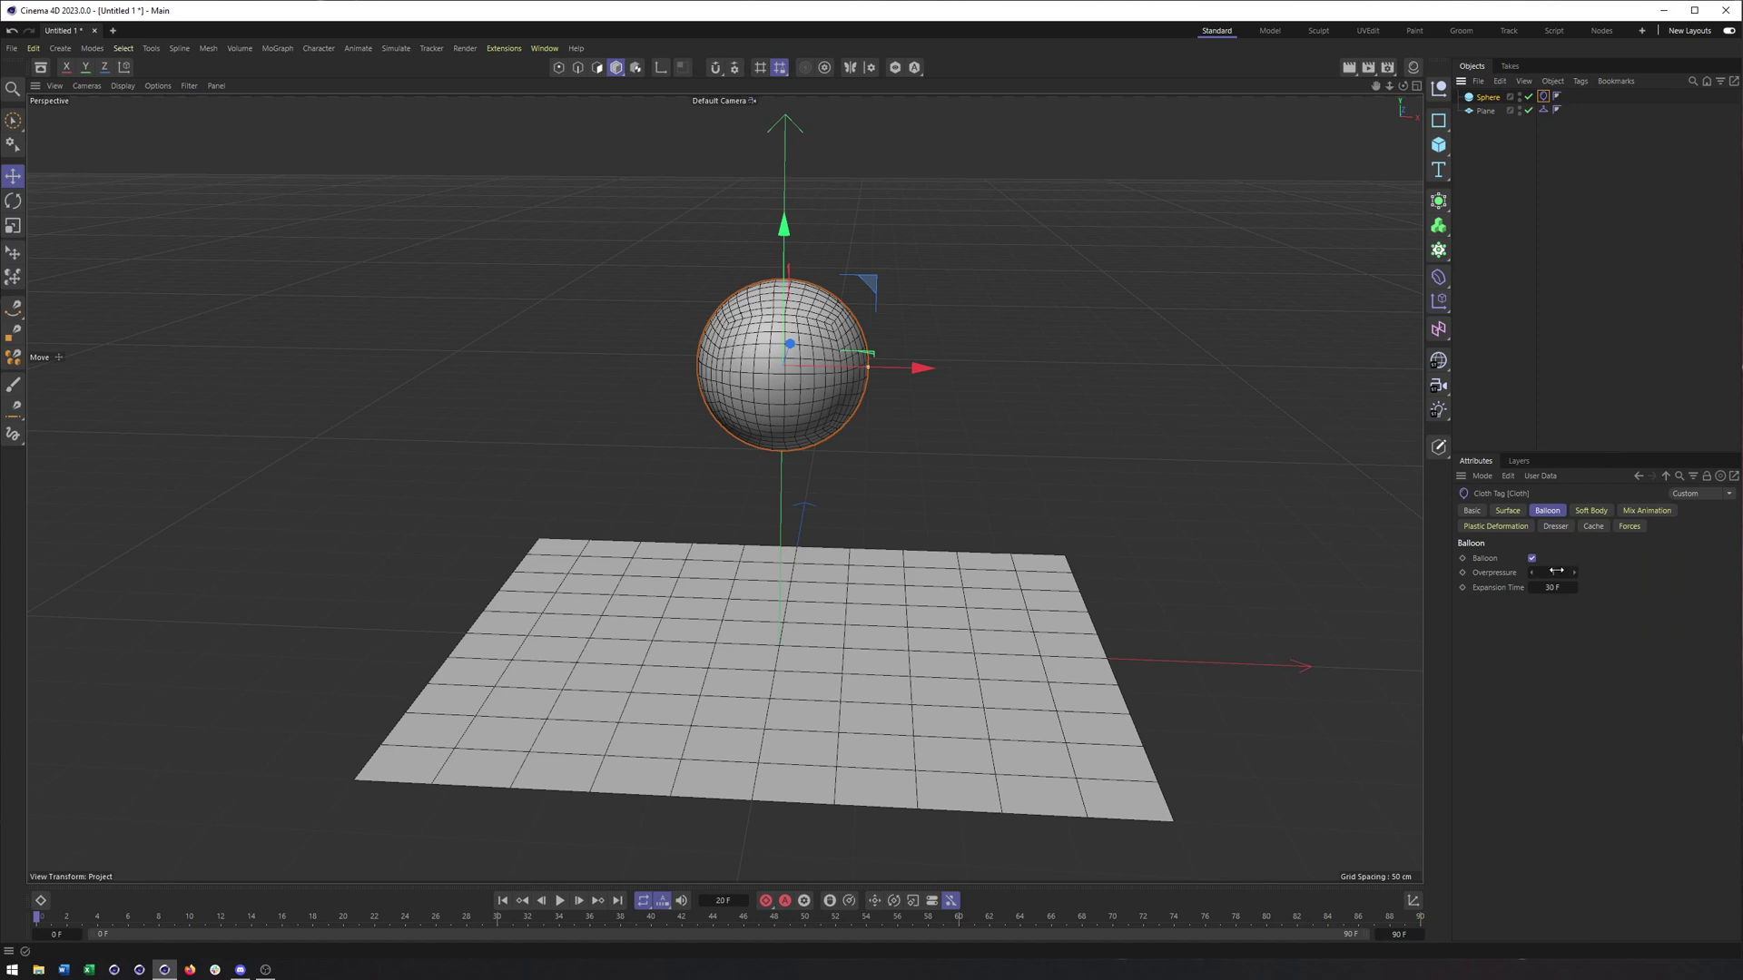
Step: Play the balloon simulation and switch the viewport display to plain Gouraud Shading
{"action": "left_click", "coordinate": [561, 901]}
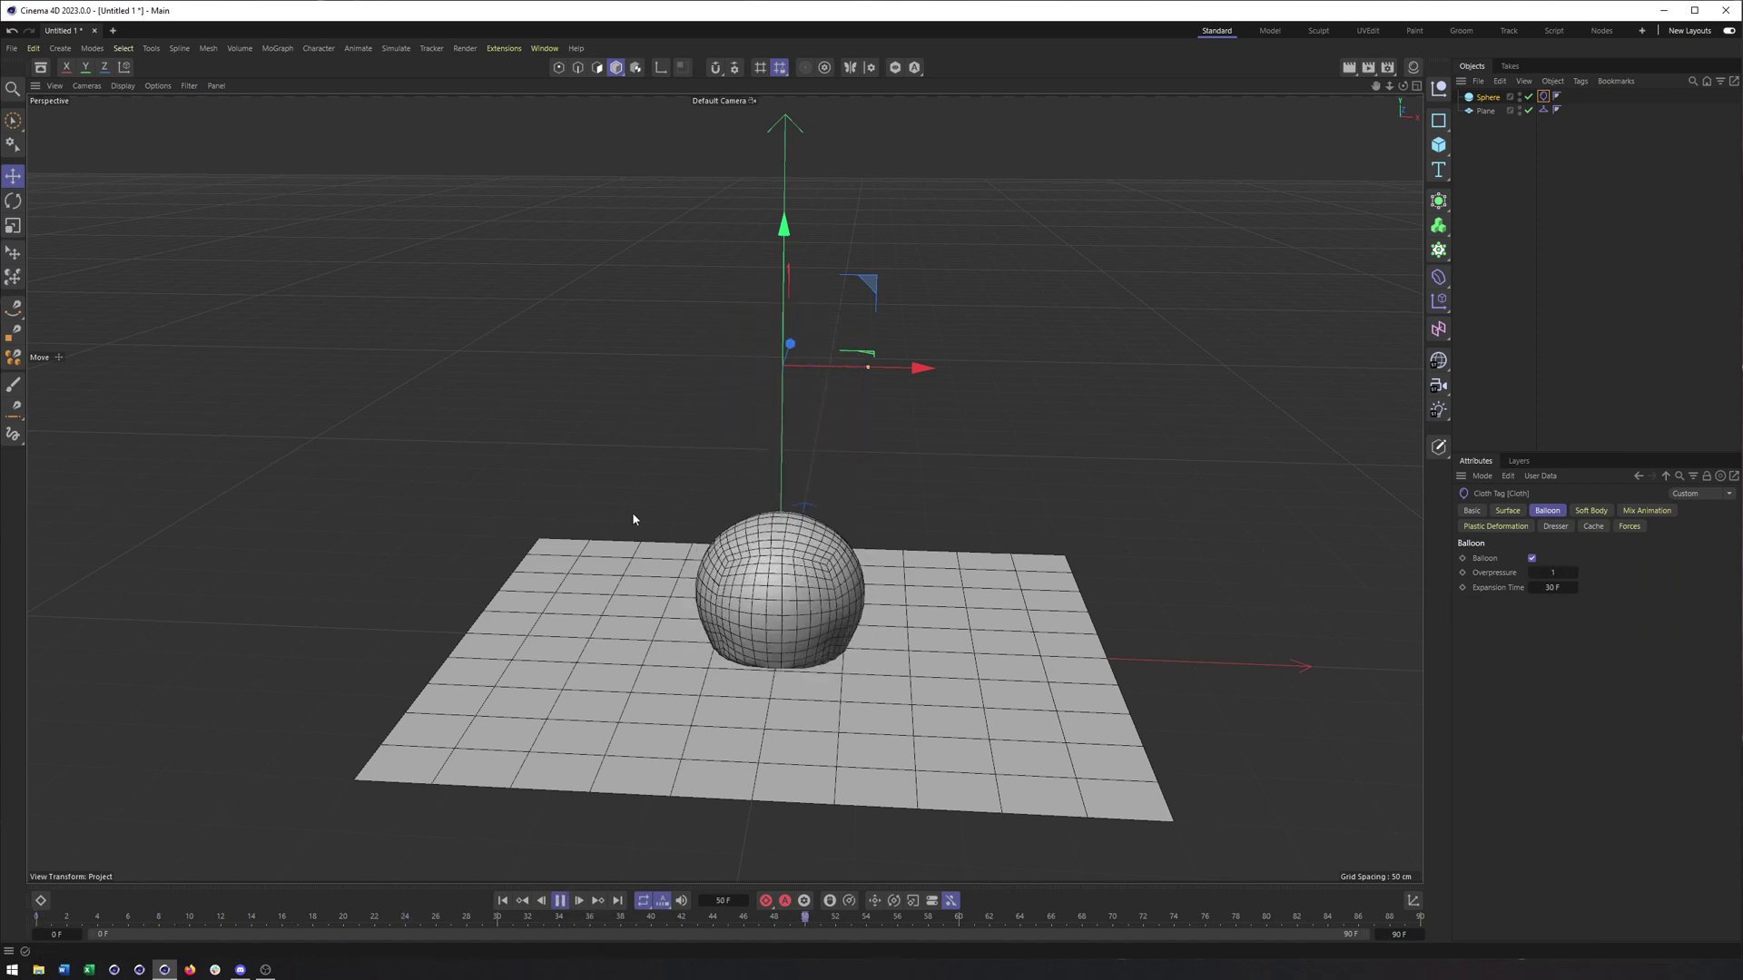
{"action": "left_click", "coordinate": [125, 88]}
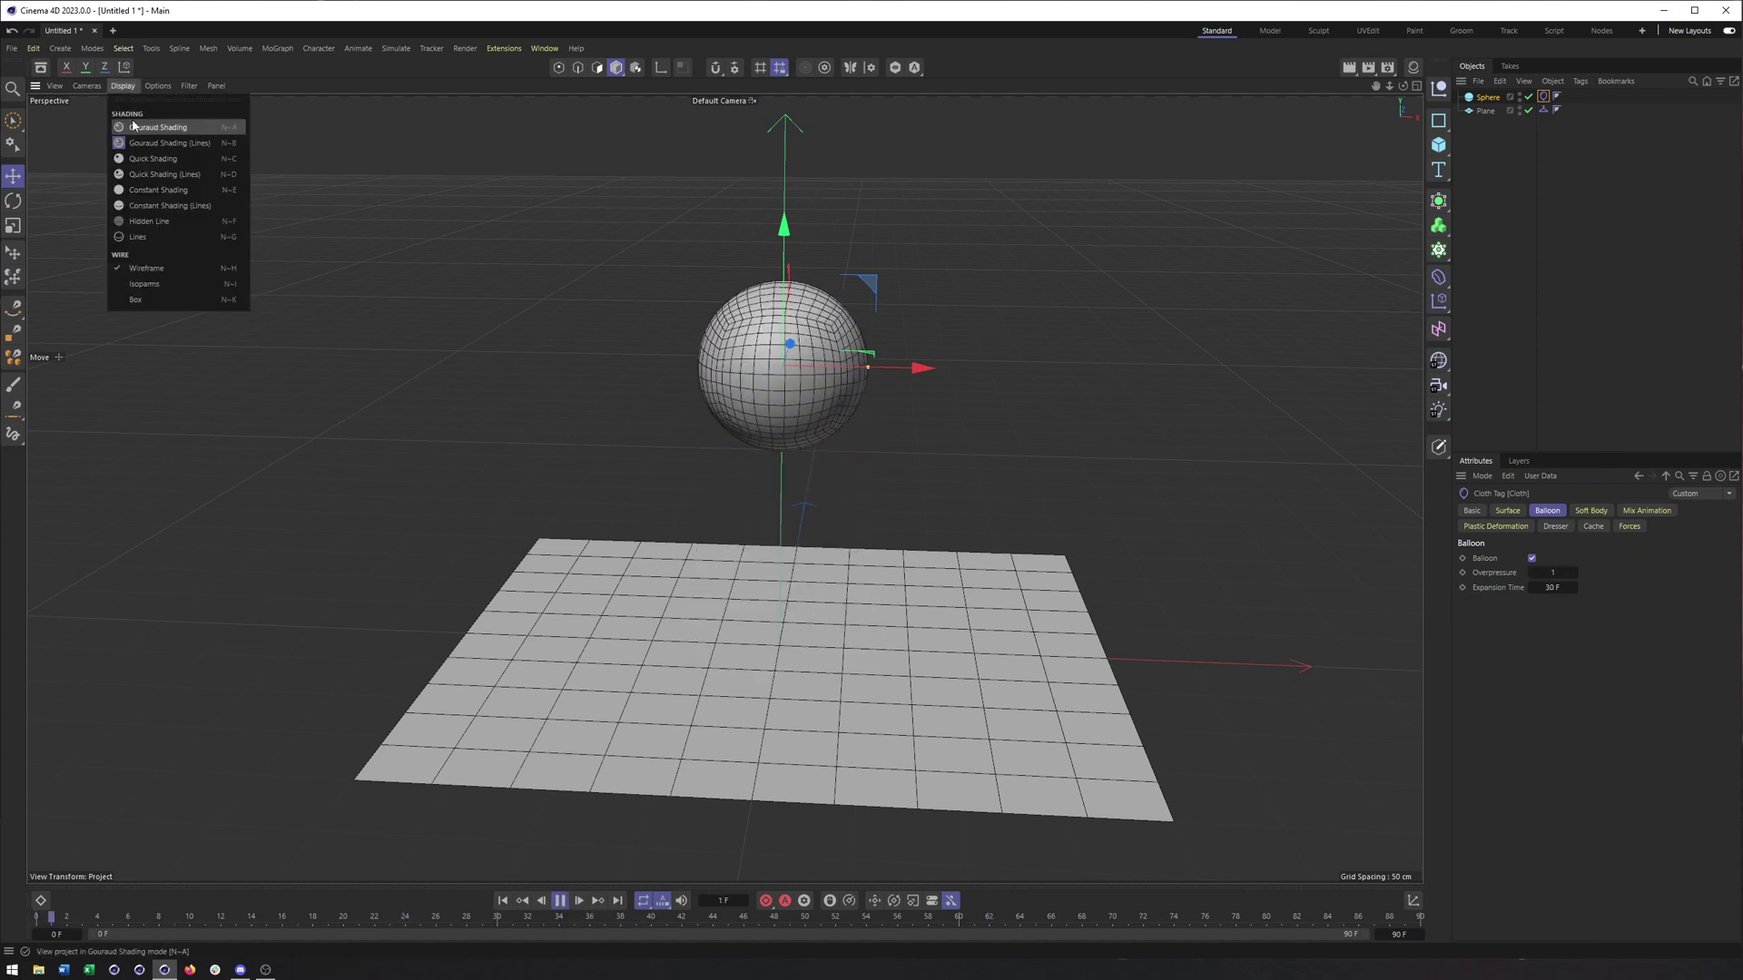
{"action": "left_click", "coordinate": [133, 126]}
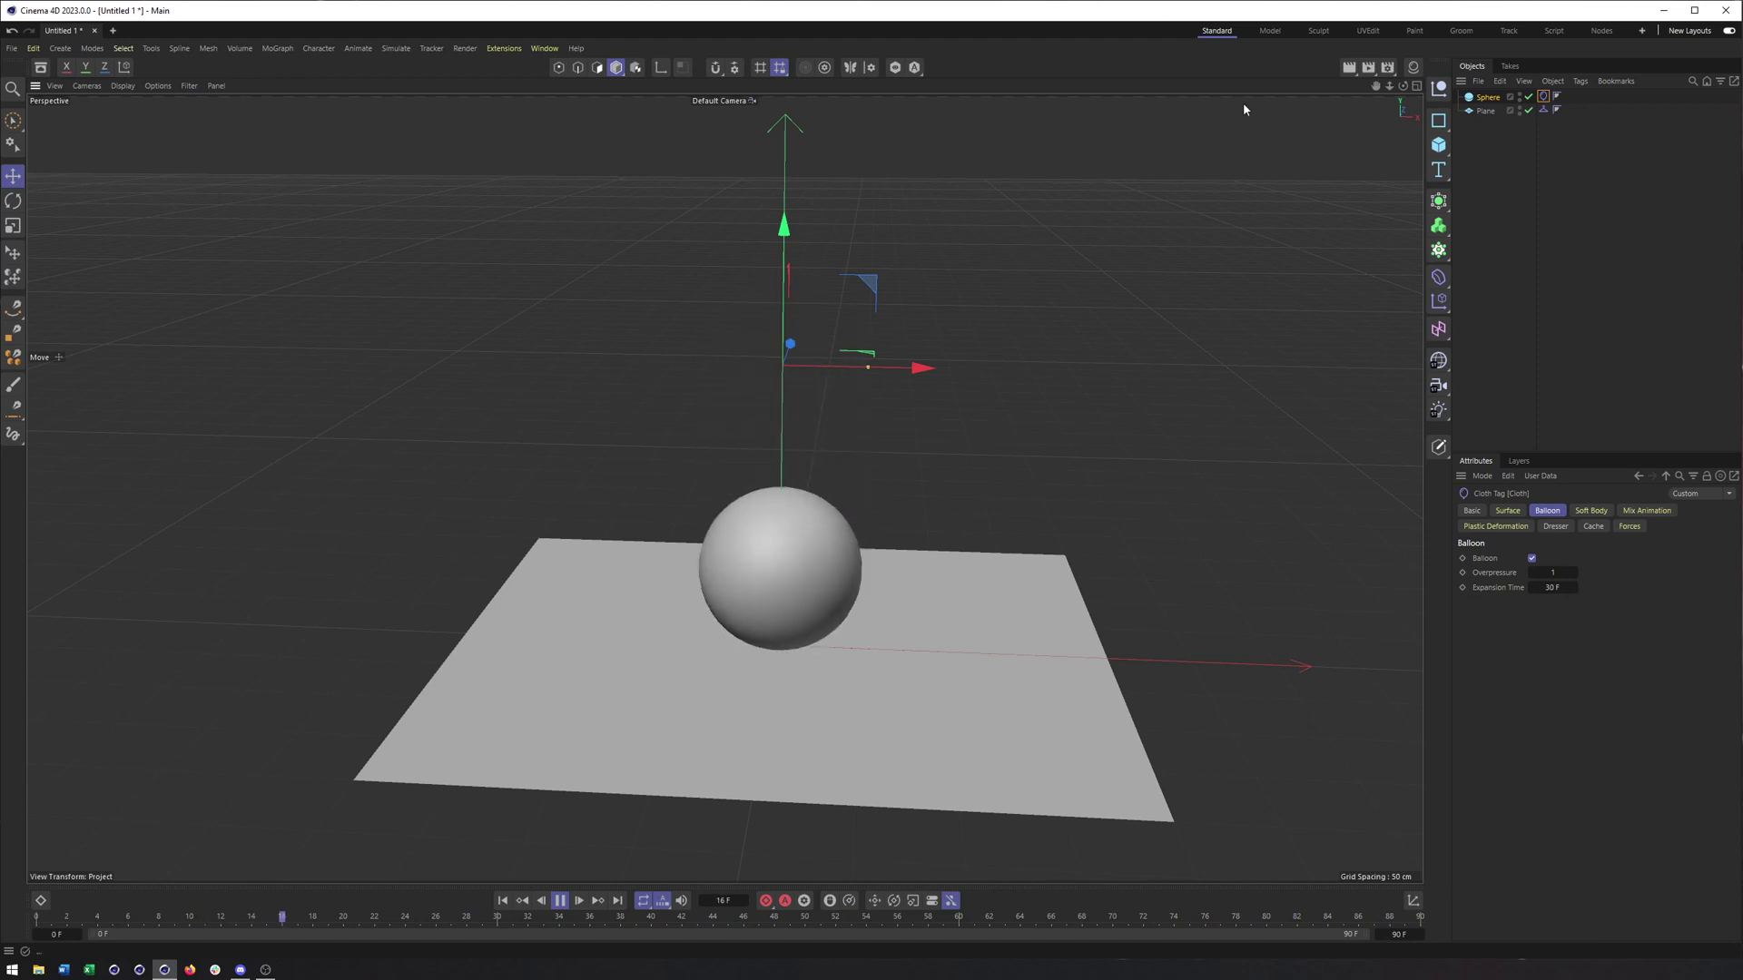
{"action": "left_click", "coordinate": [1438, 201]}
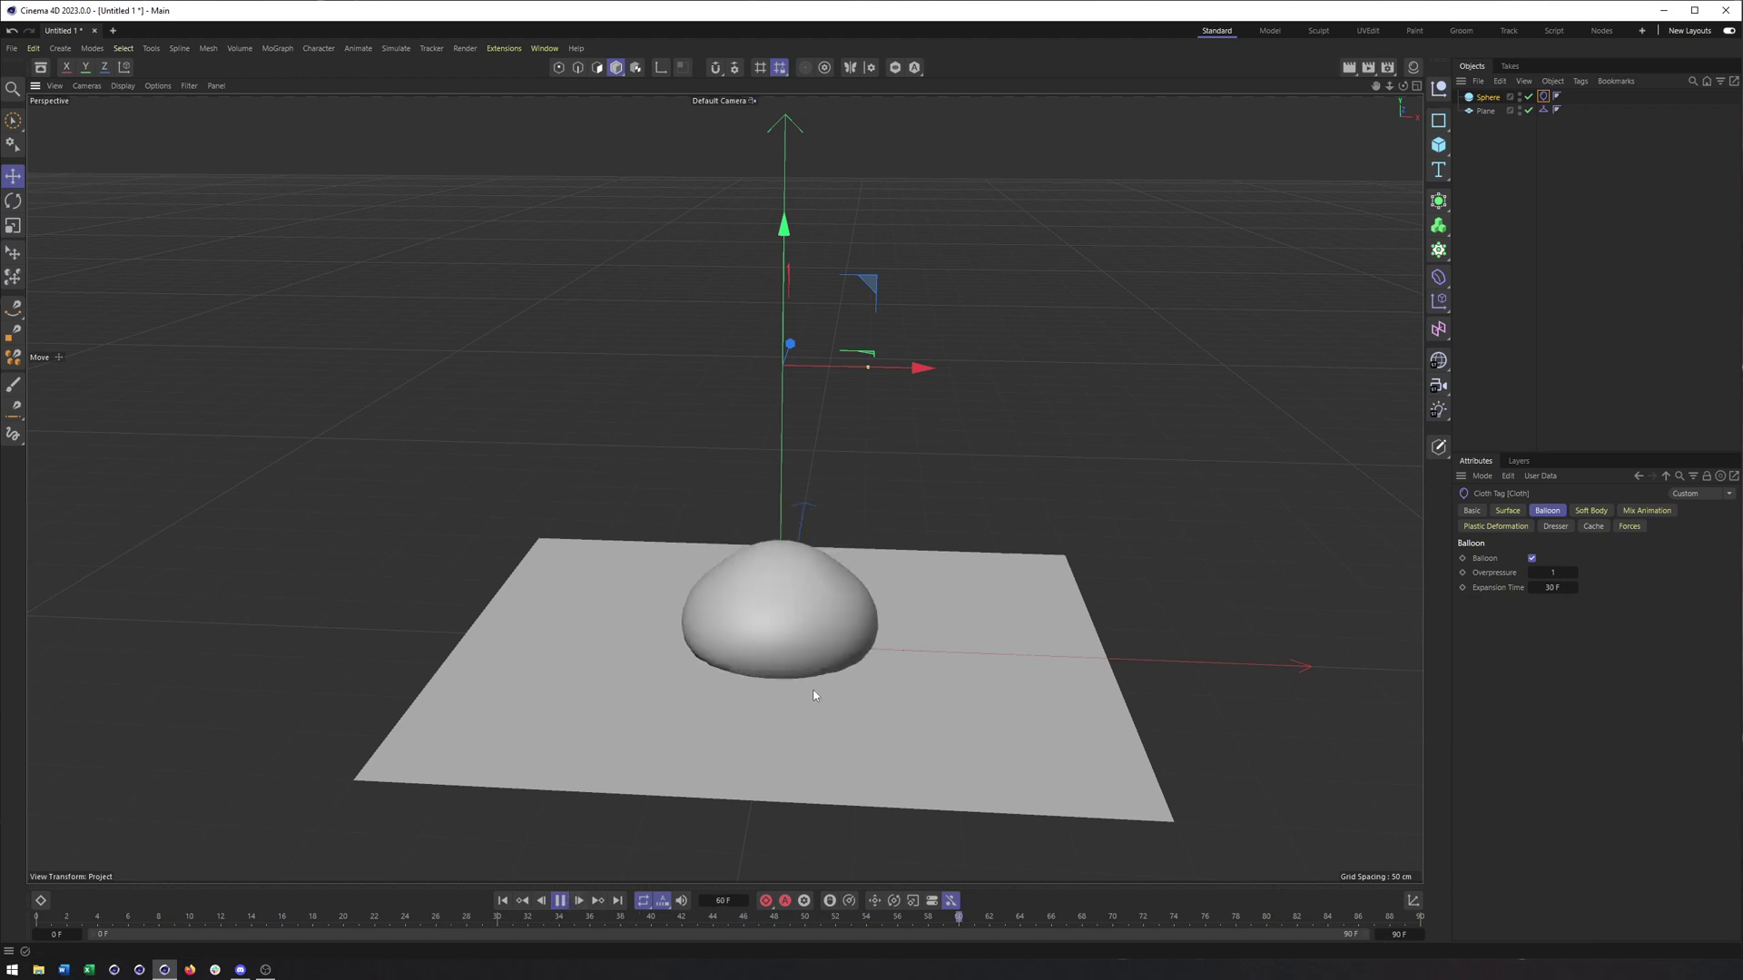
Step: Set the Balloon overpressure of the sphere's Cloth tag to 7.5 while the simulation plays
{"action": "left_click", "coordinate": [1487, 97]}
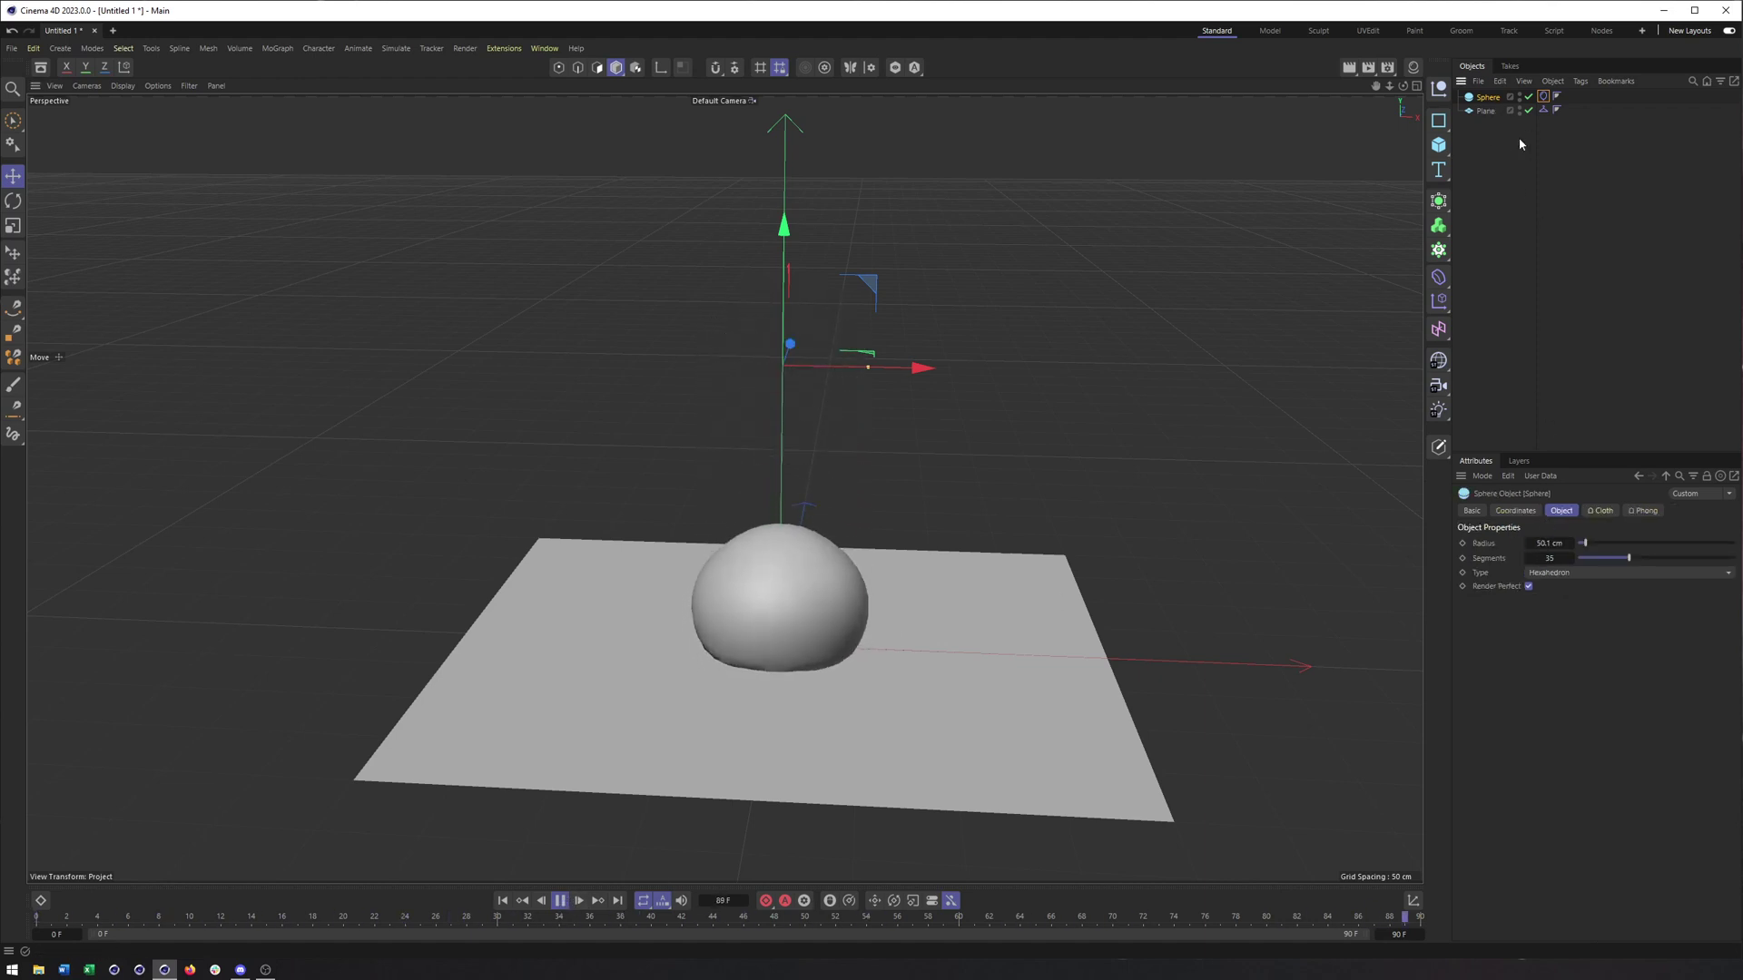
{"action": "left_click", "coordinate": [1543, 96]}
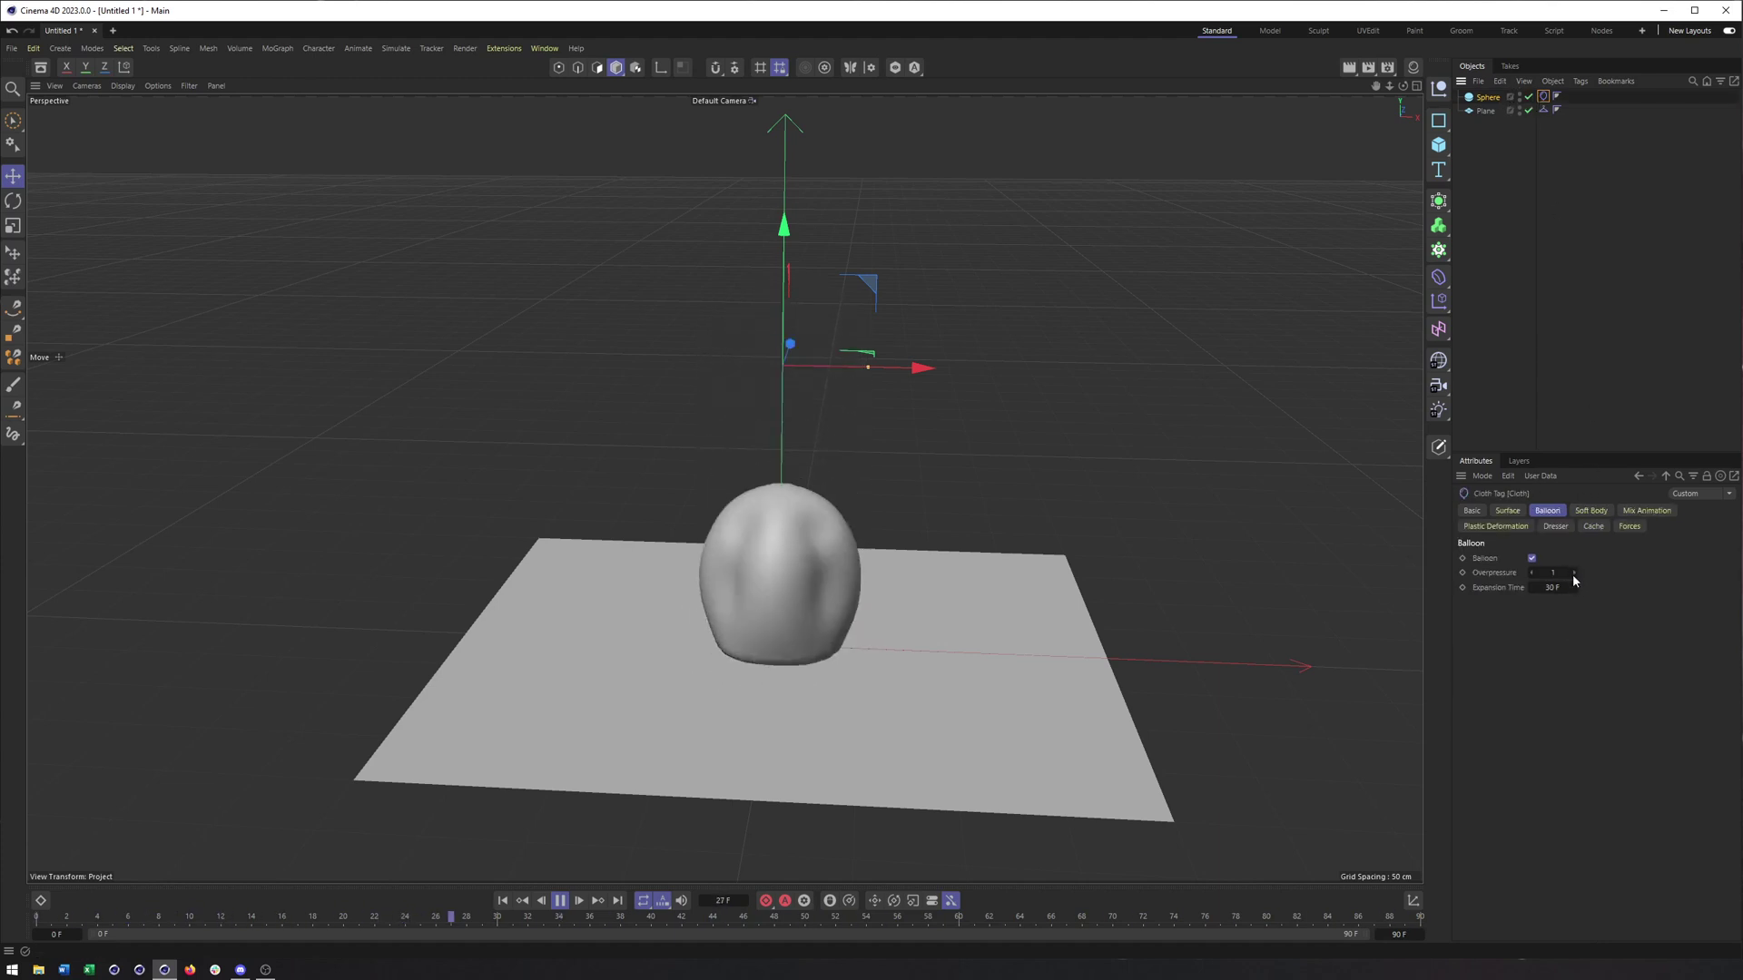
{"action": "left_click_drag", "start_coordinate": [1573, 574], "coordinate": [1573, 564]}
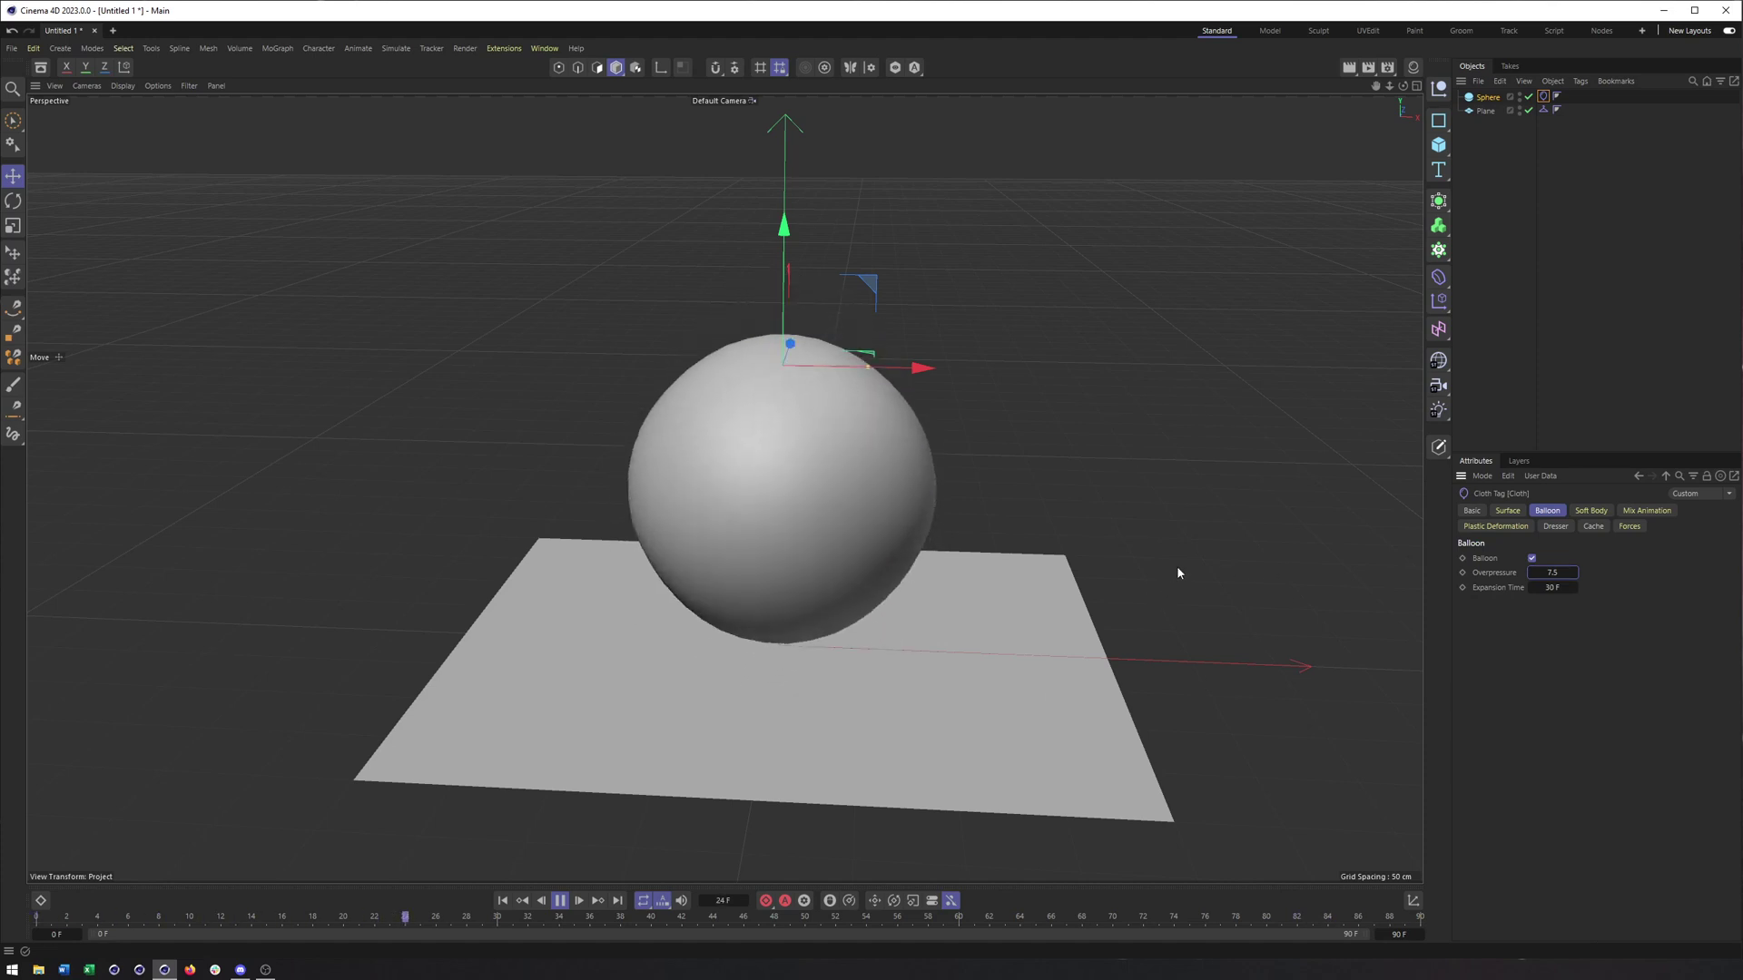
Step: Set the Balloon overpressure of the sphere's Cloth tag to 1 and stop the simulation after watching it play
{"action": "left_click_drag", "start_coordinate": [1542, 573], "coordinate": [1603, 583]}
{"action": "type", "text": "1"}
{"action": "key", "text": "Return"}
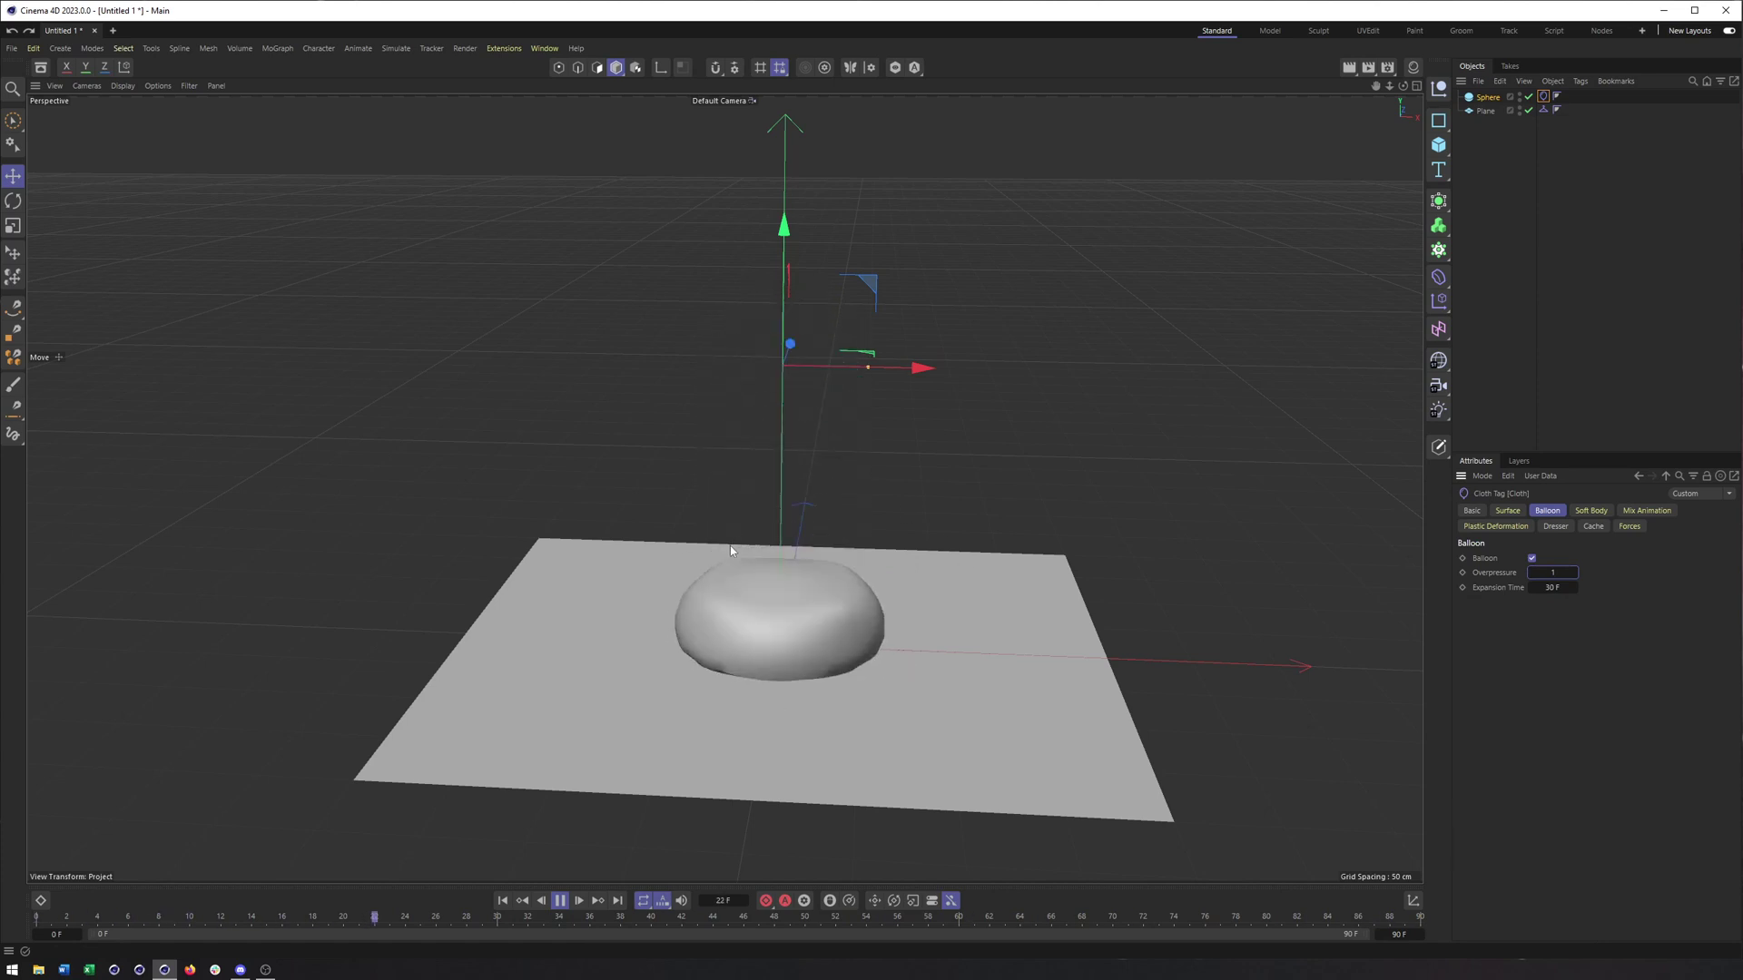
{"action": "left_click", "coordinate": [560, 901]}
Step: Switch the sphere's Cloth tag from Balloon to Soft Body and play the simulation
{"action": "left_click", "coordinate": [1597, 514]}
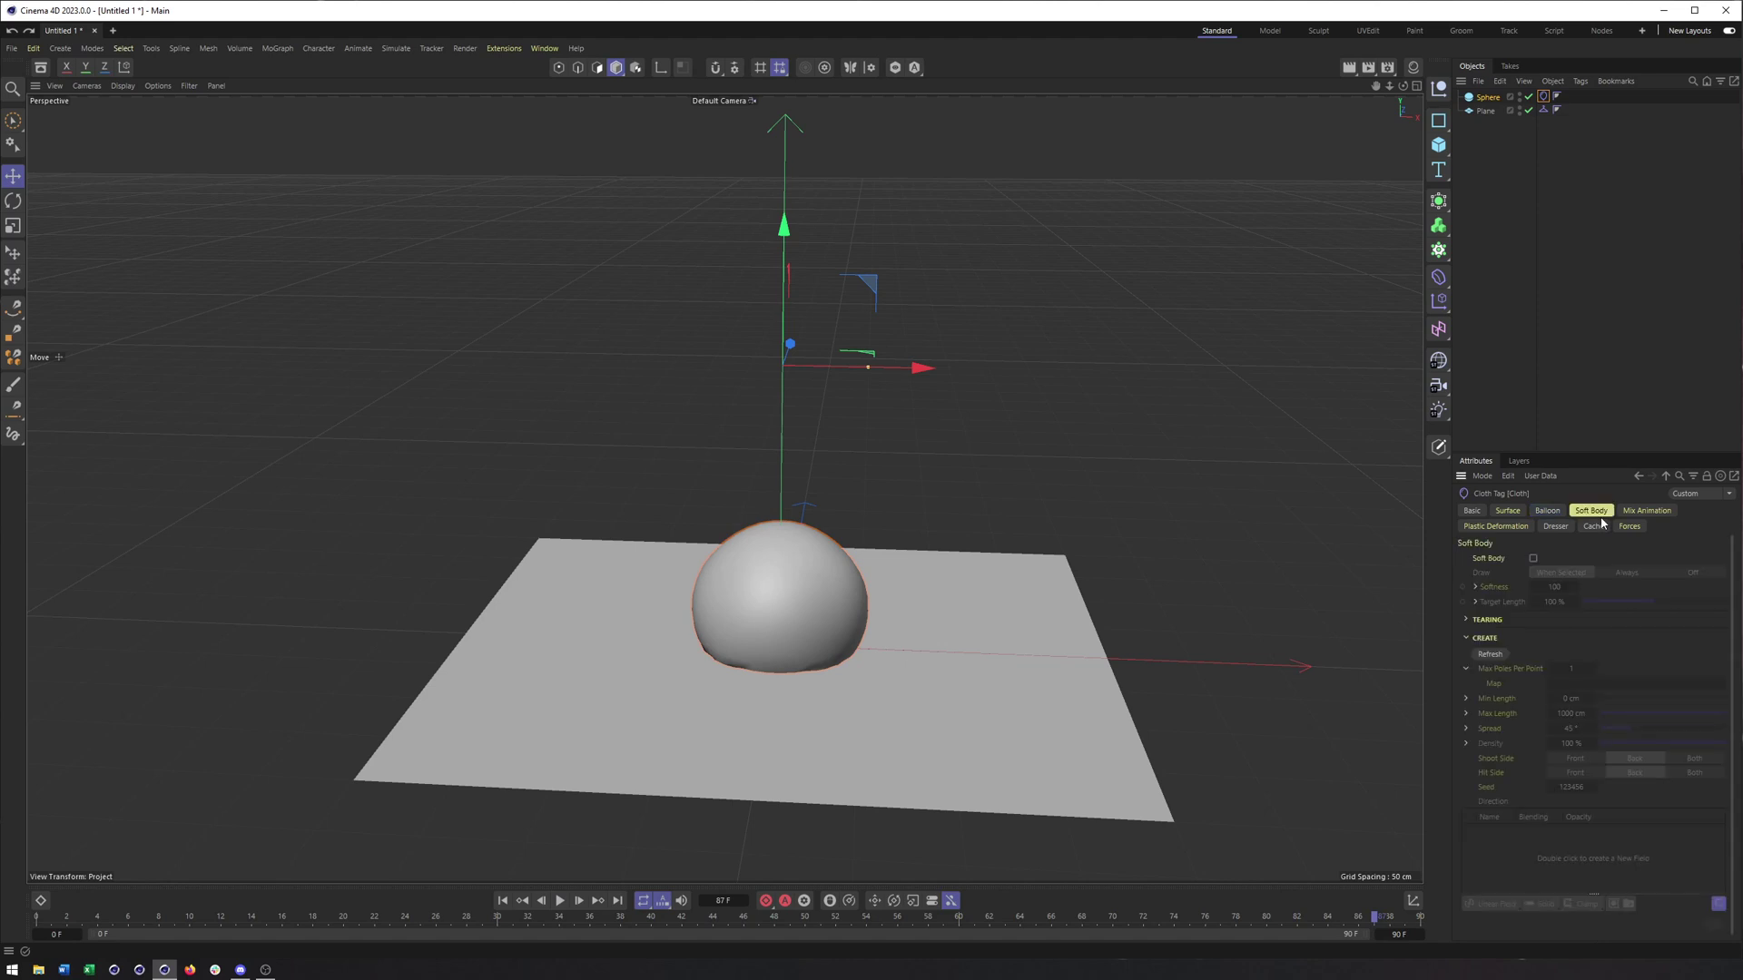
{"action": "left_click", "coordinate": [1558, 512]}
{"action": "left_click", "coordinate": [1534, 559]}
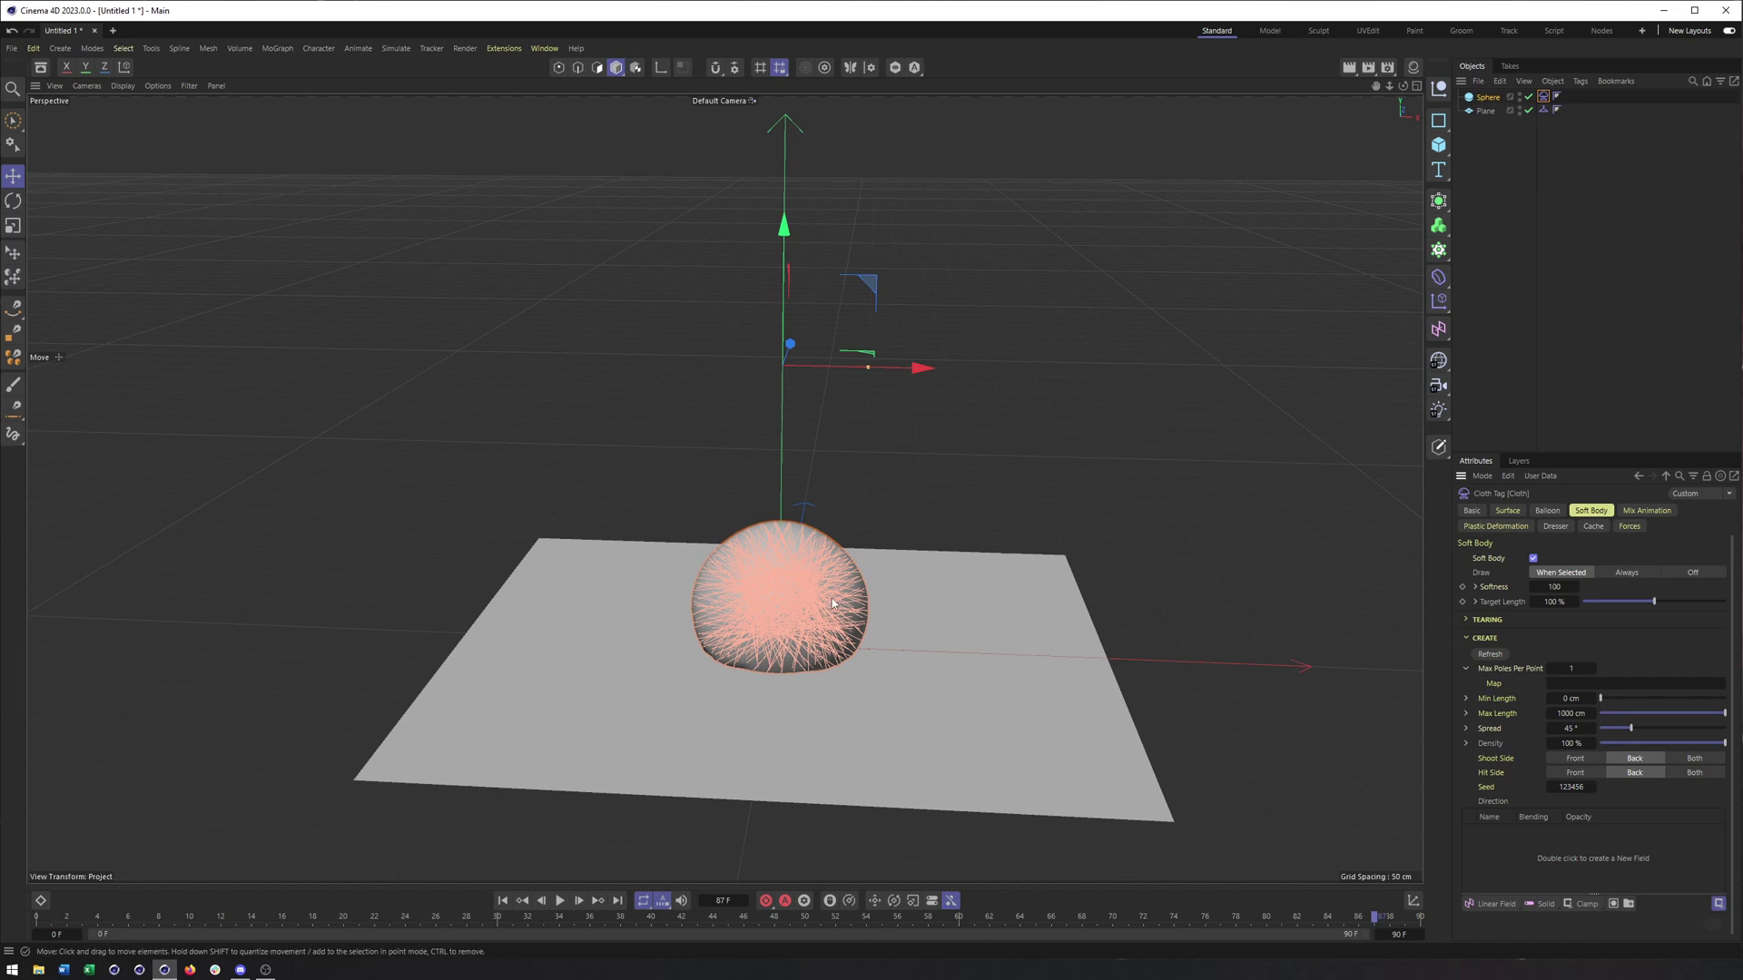
{"action": "scroll", "coordinate": [832, 602], "scroll_direction": "up", "scroll_amount": 3}
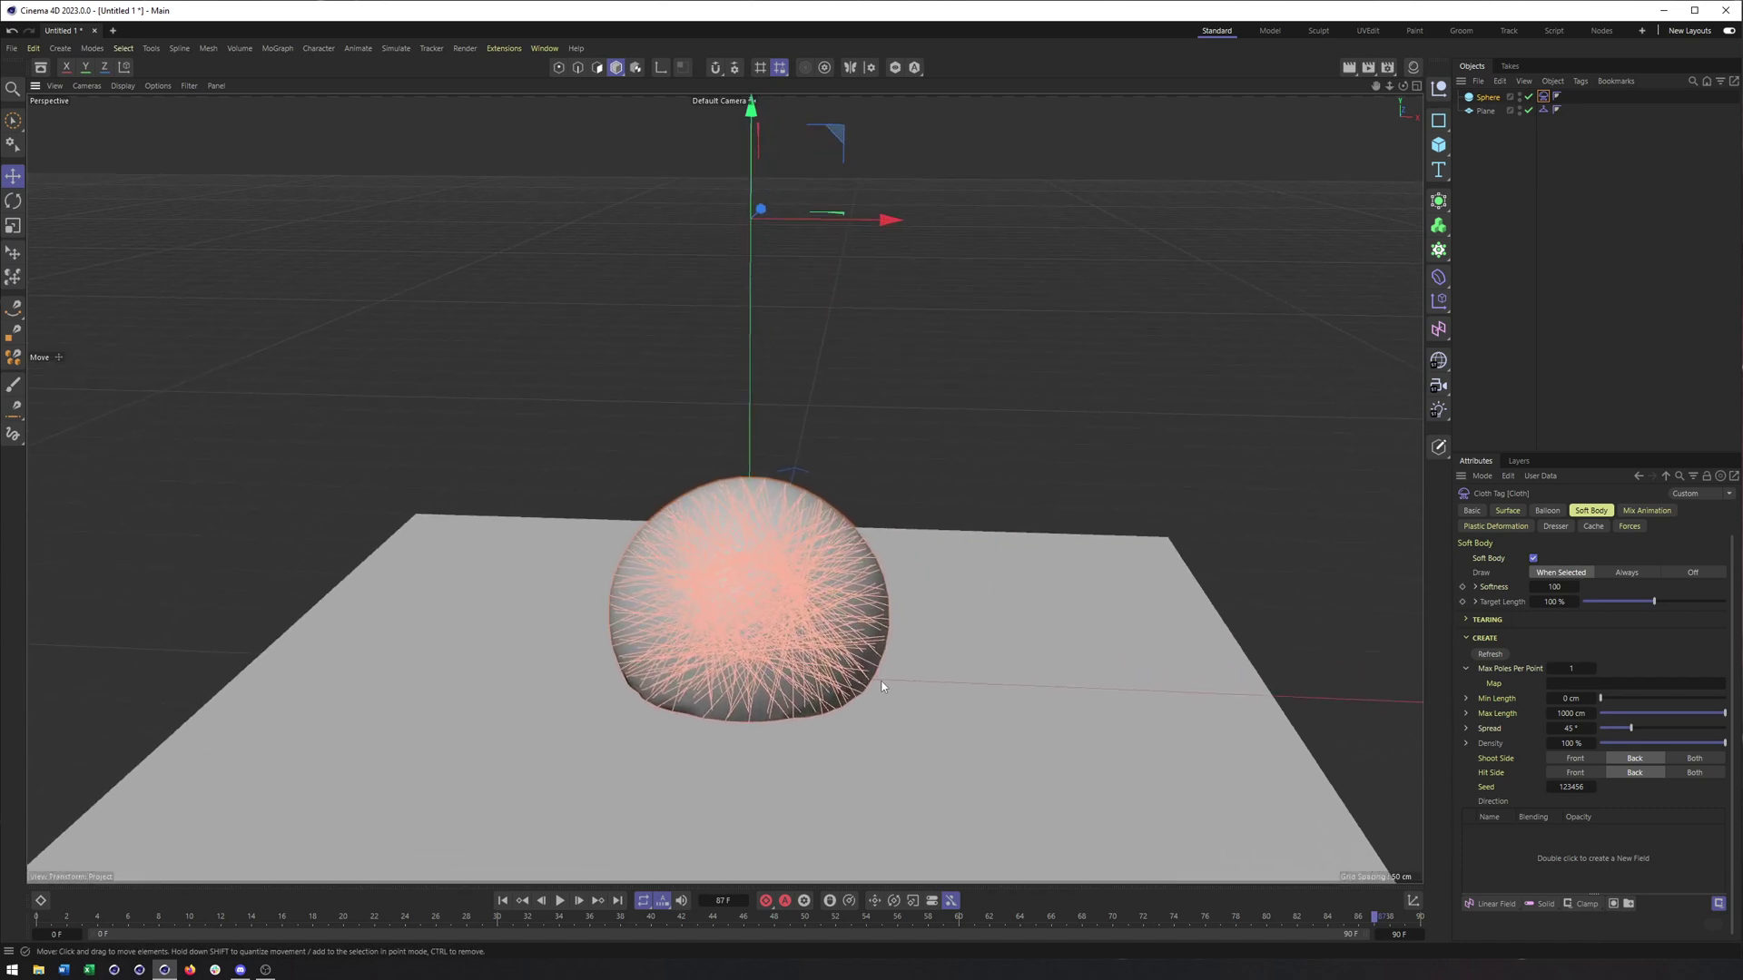
{"action": "left_click_drag", "start_coordinate": [778, 581], "coordinate": [770, 607], "text": "alt"}
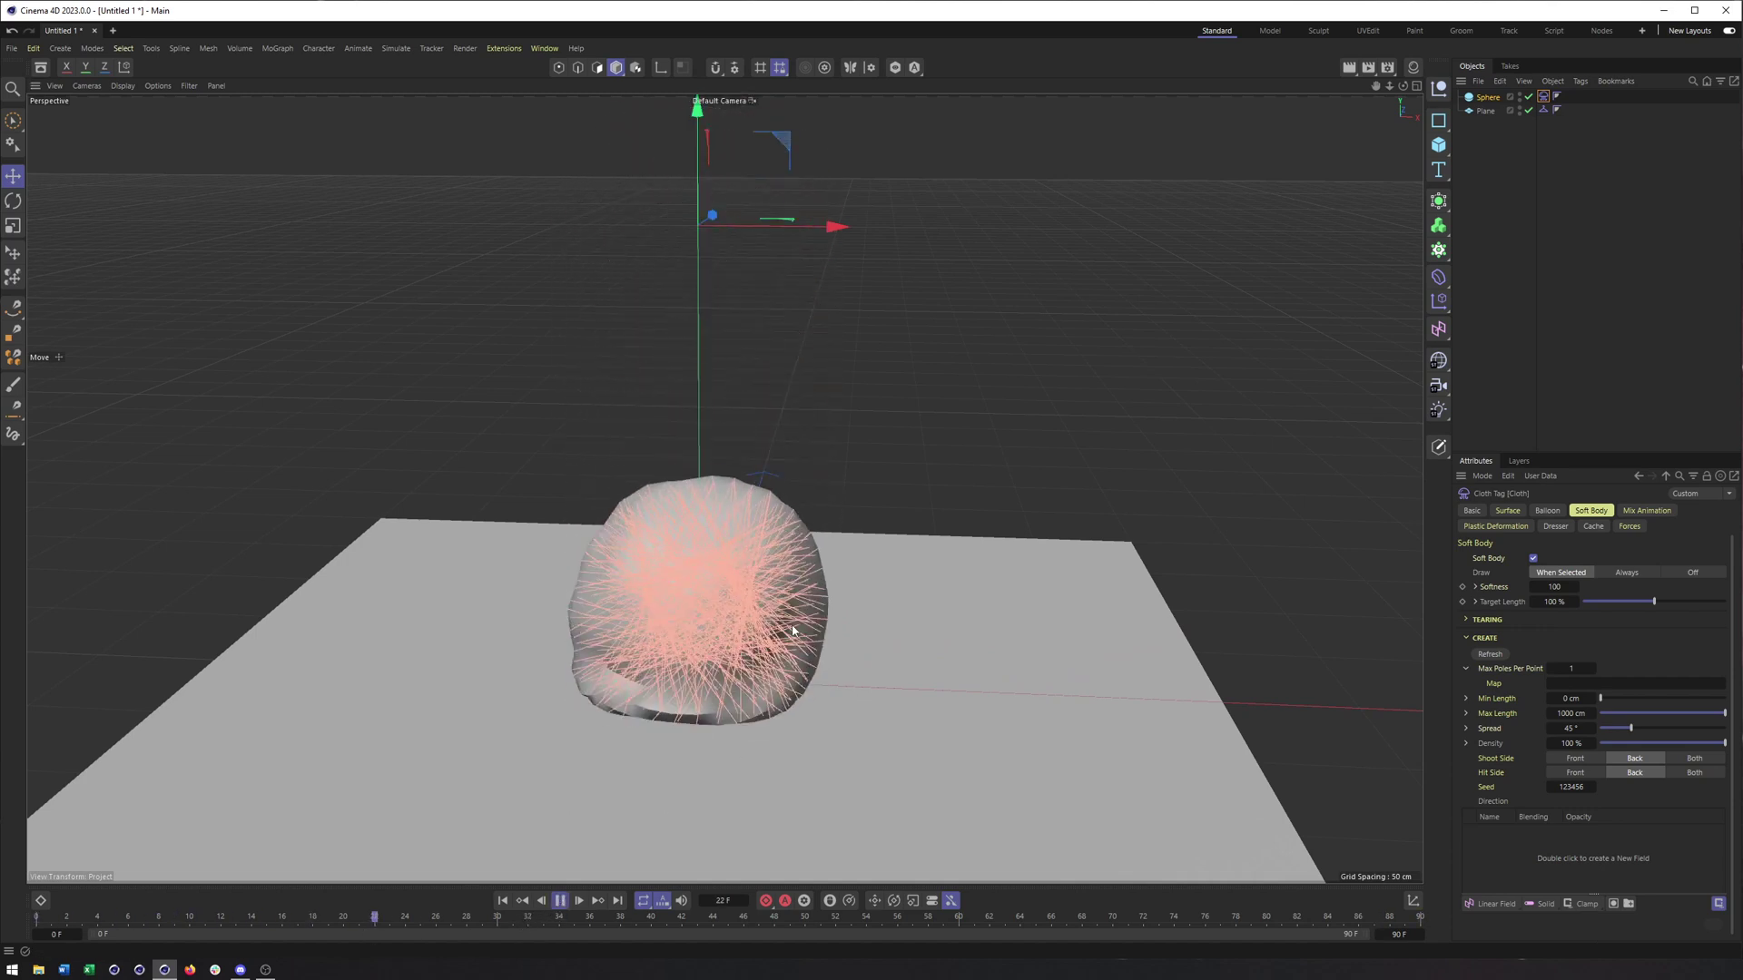
{"action": "left_click_drag", "start_coordinate": [768, 625], "coordinate": [782, 622], "text": "alt"}
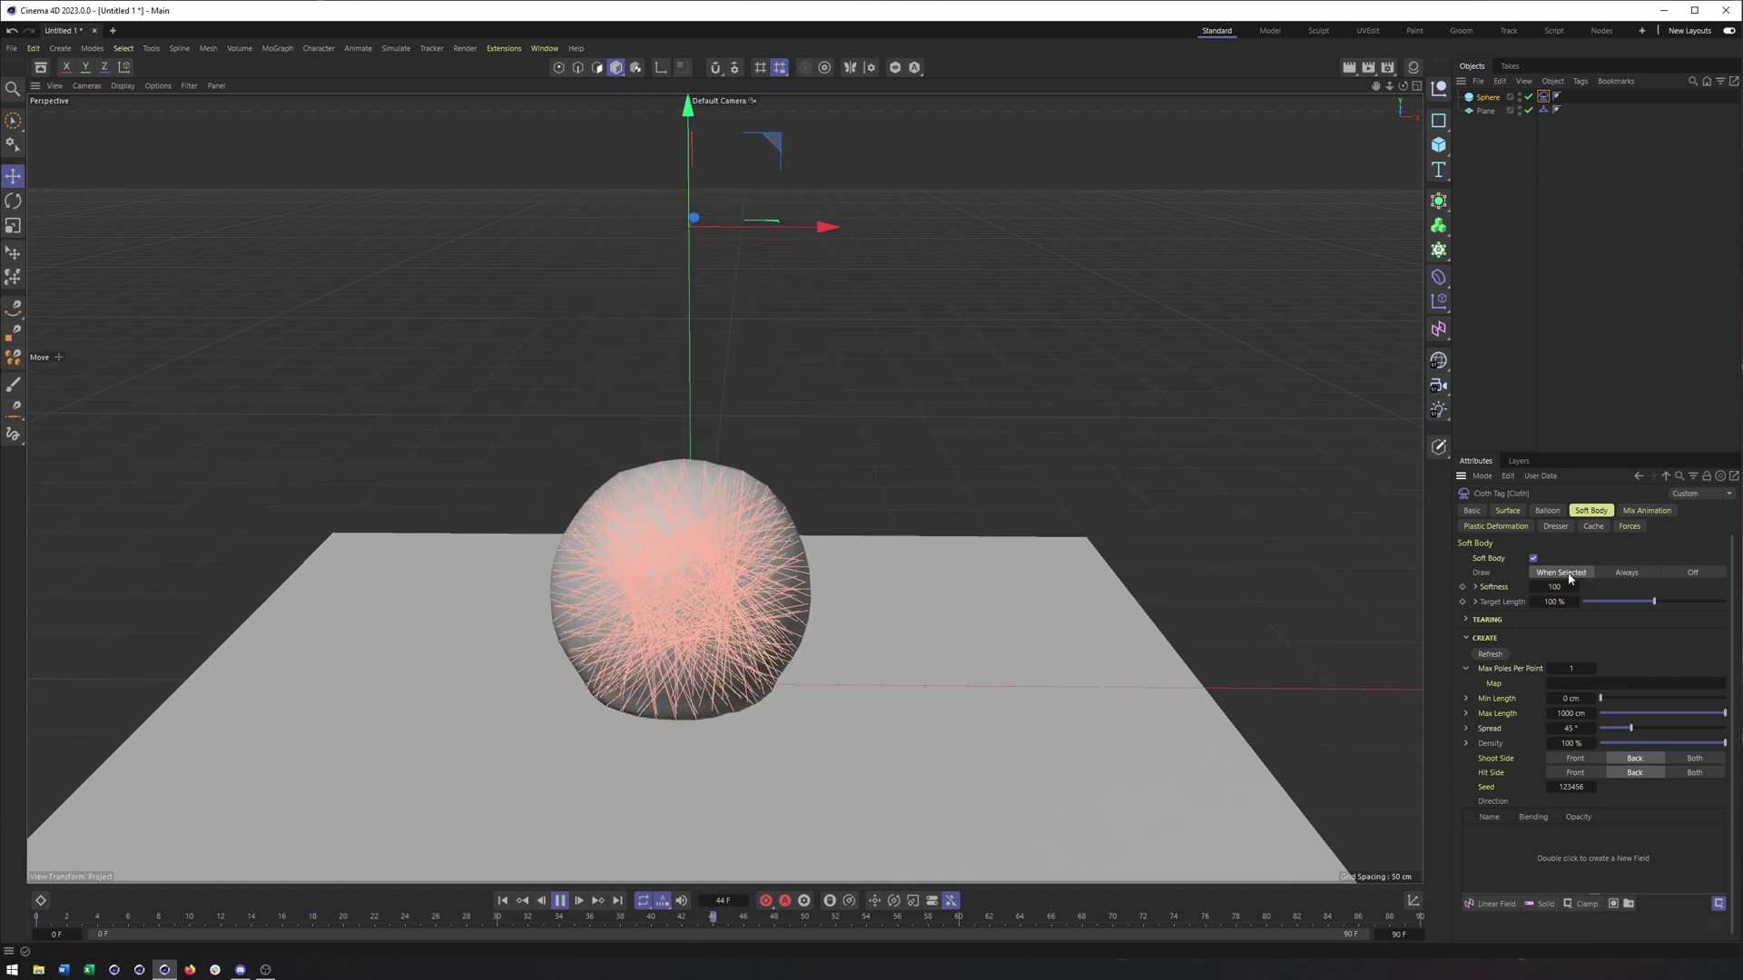
{"action": "left_click", "coordinate": [1676, 575]}
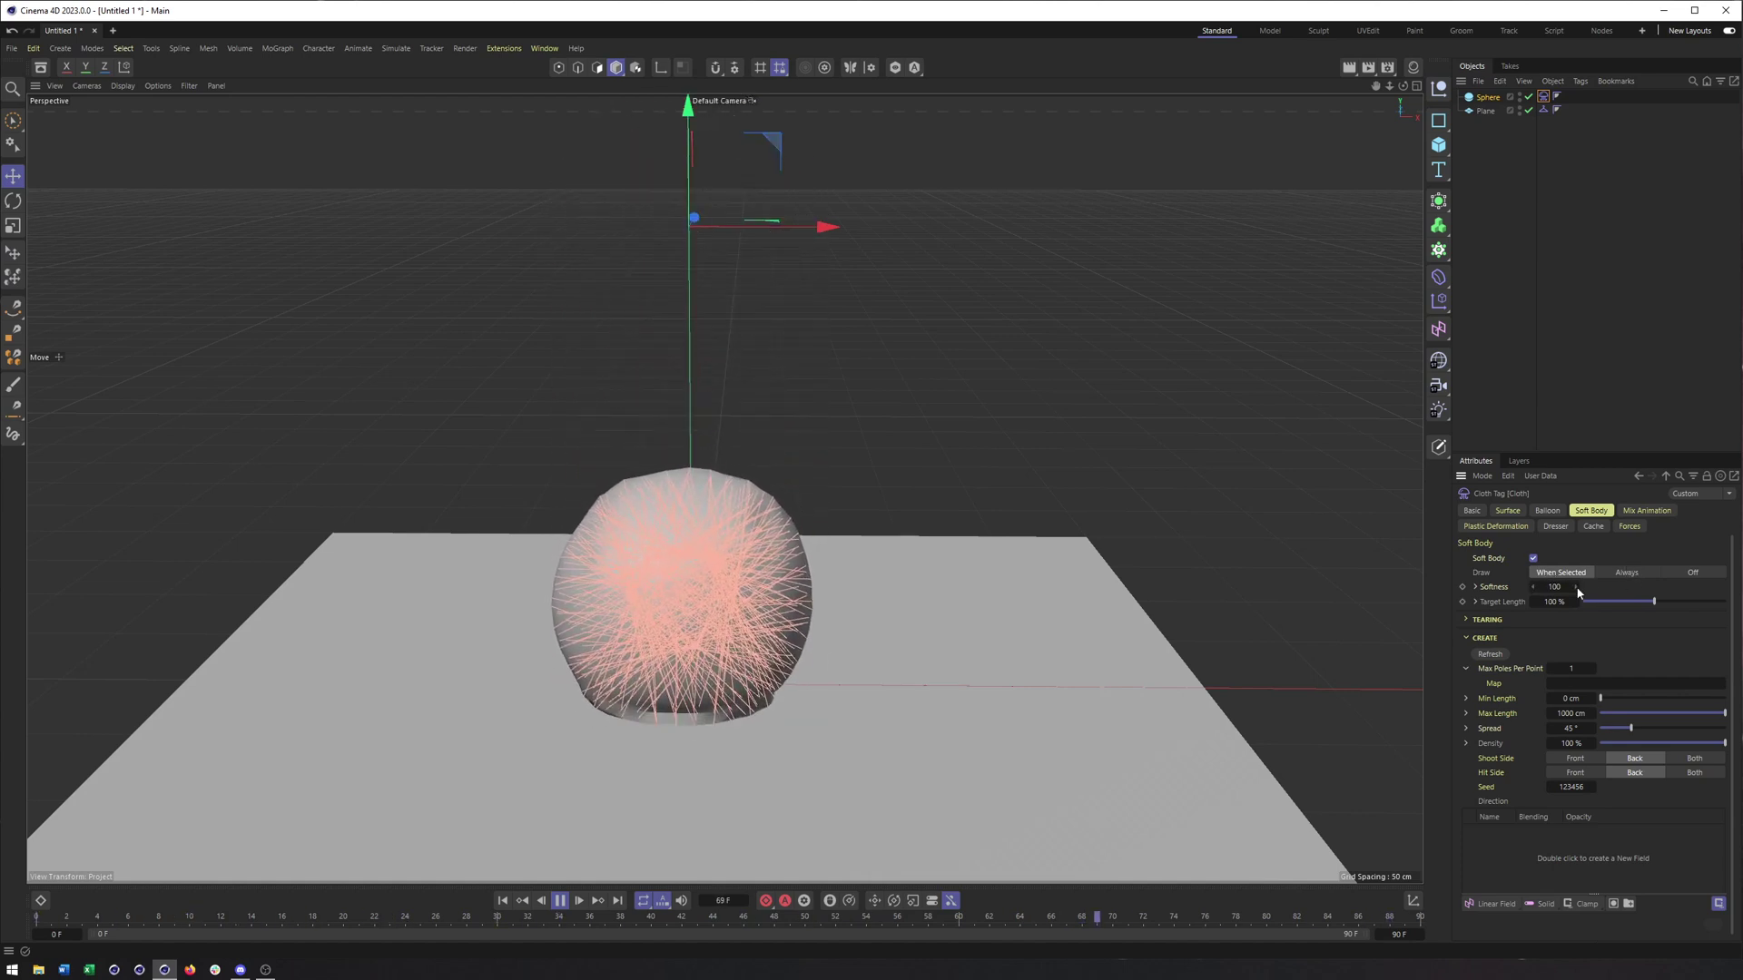
Step: Try a much lower Soft Body Softness while the simulation plays
{"action": "left_click_drag", "start_coordinate": [1577, 588], "coordinate": [1577, 587]}
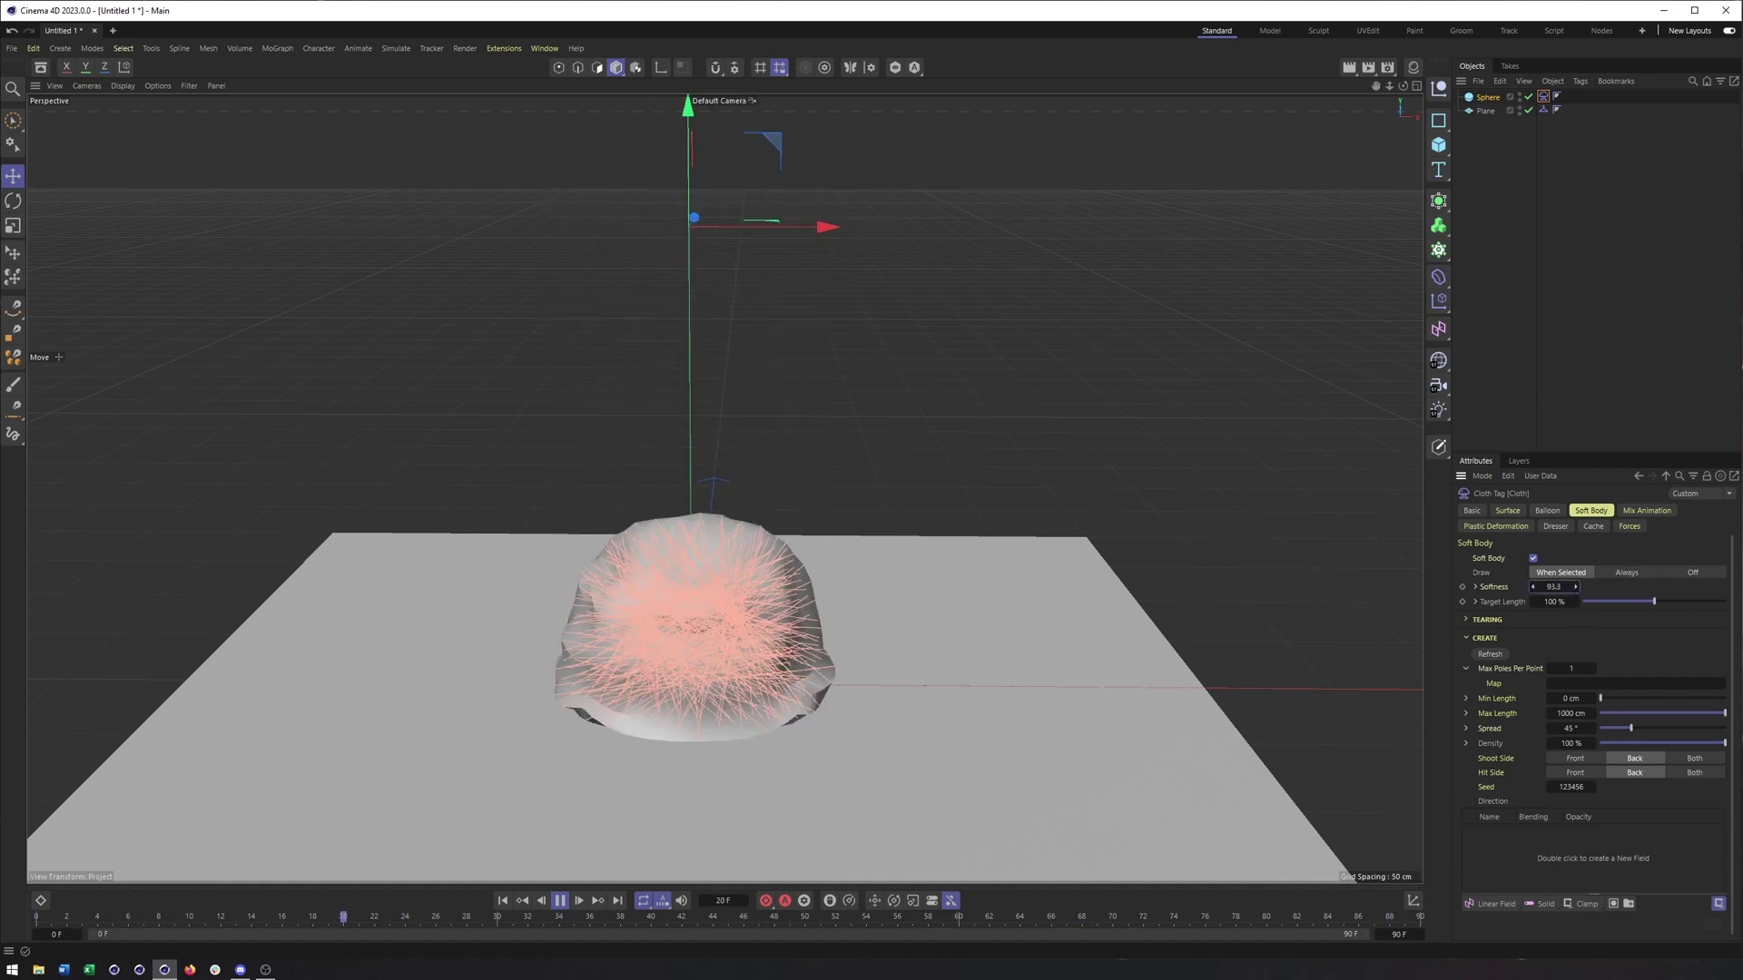
{"action": "left_click_drag", "start_coordinate": [1578, 587], "coordinate": [1581, 590]}
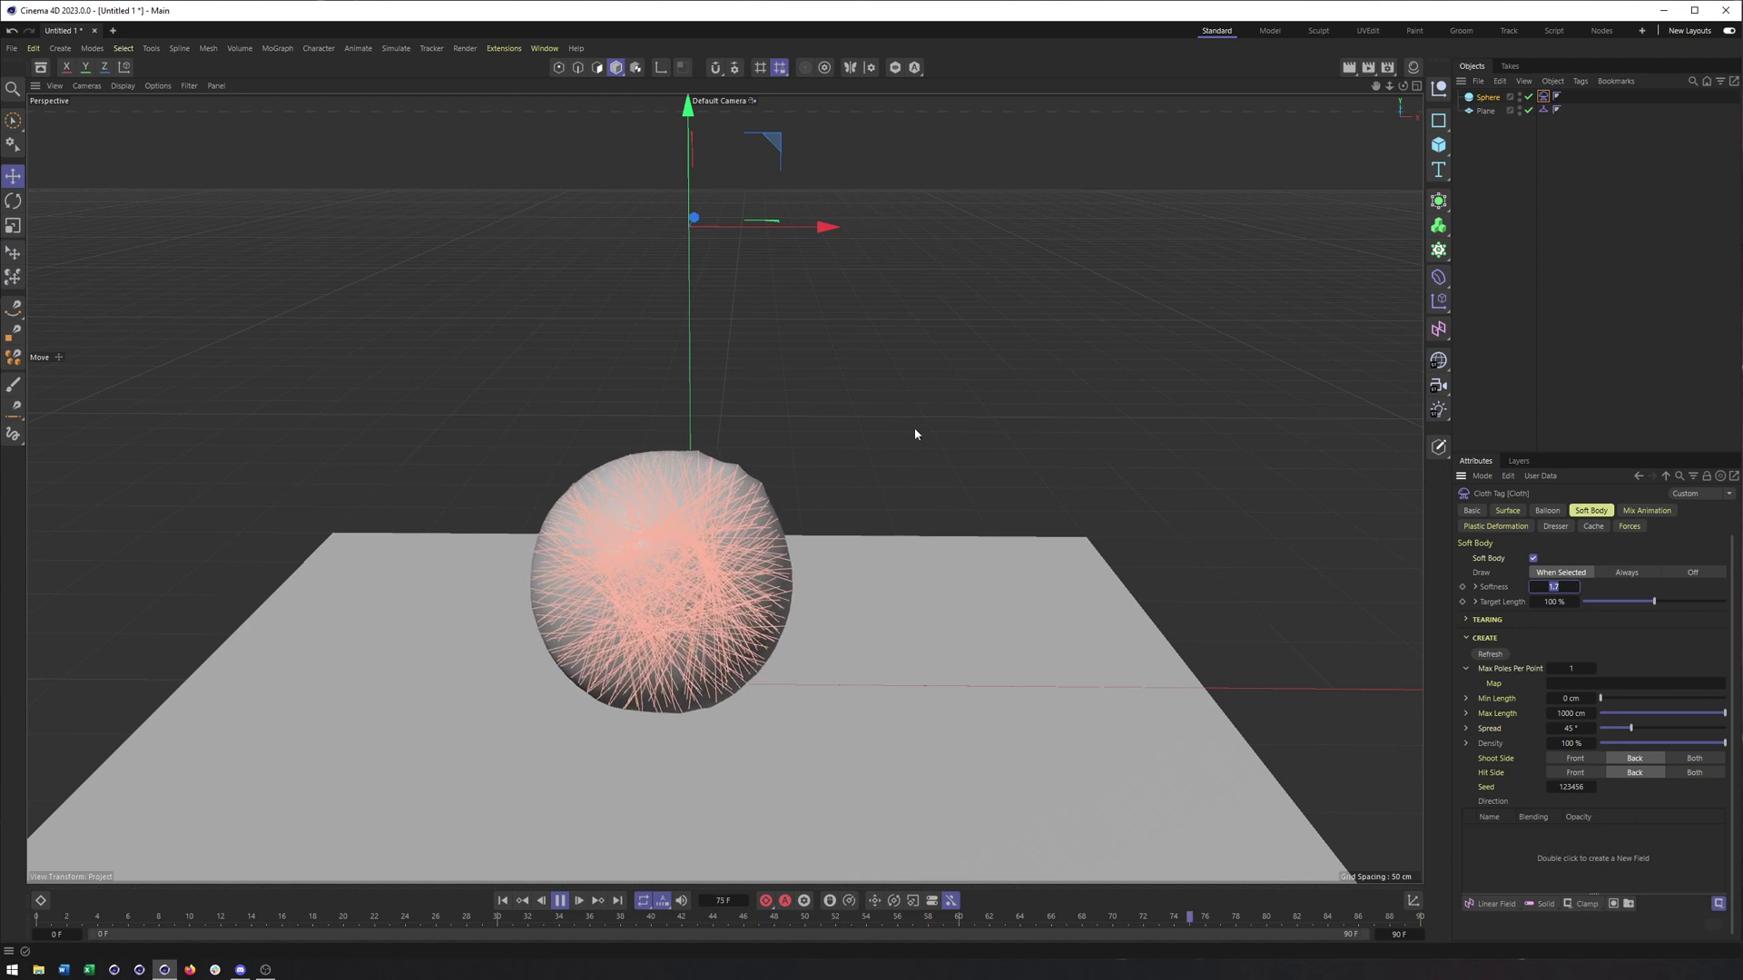
{"action": "middle_click_drag", "start_coordinate": [973, 521], "coordinate": [996, 512], "text": "alt"}
{"action": "right_click_drag", "start_coordinate": [997, 512], "coordinate": [991, 511], "text": "alt"}
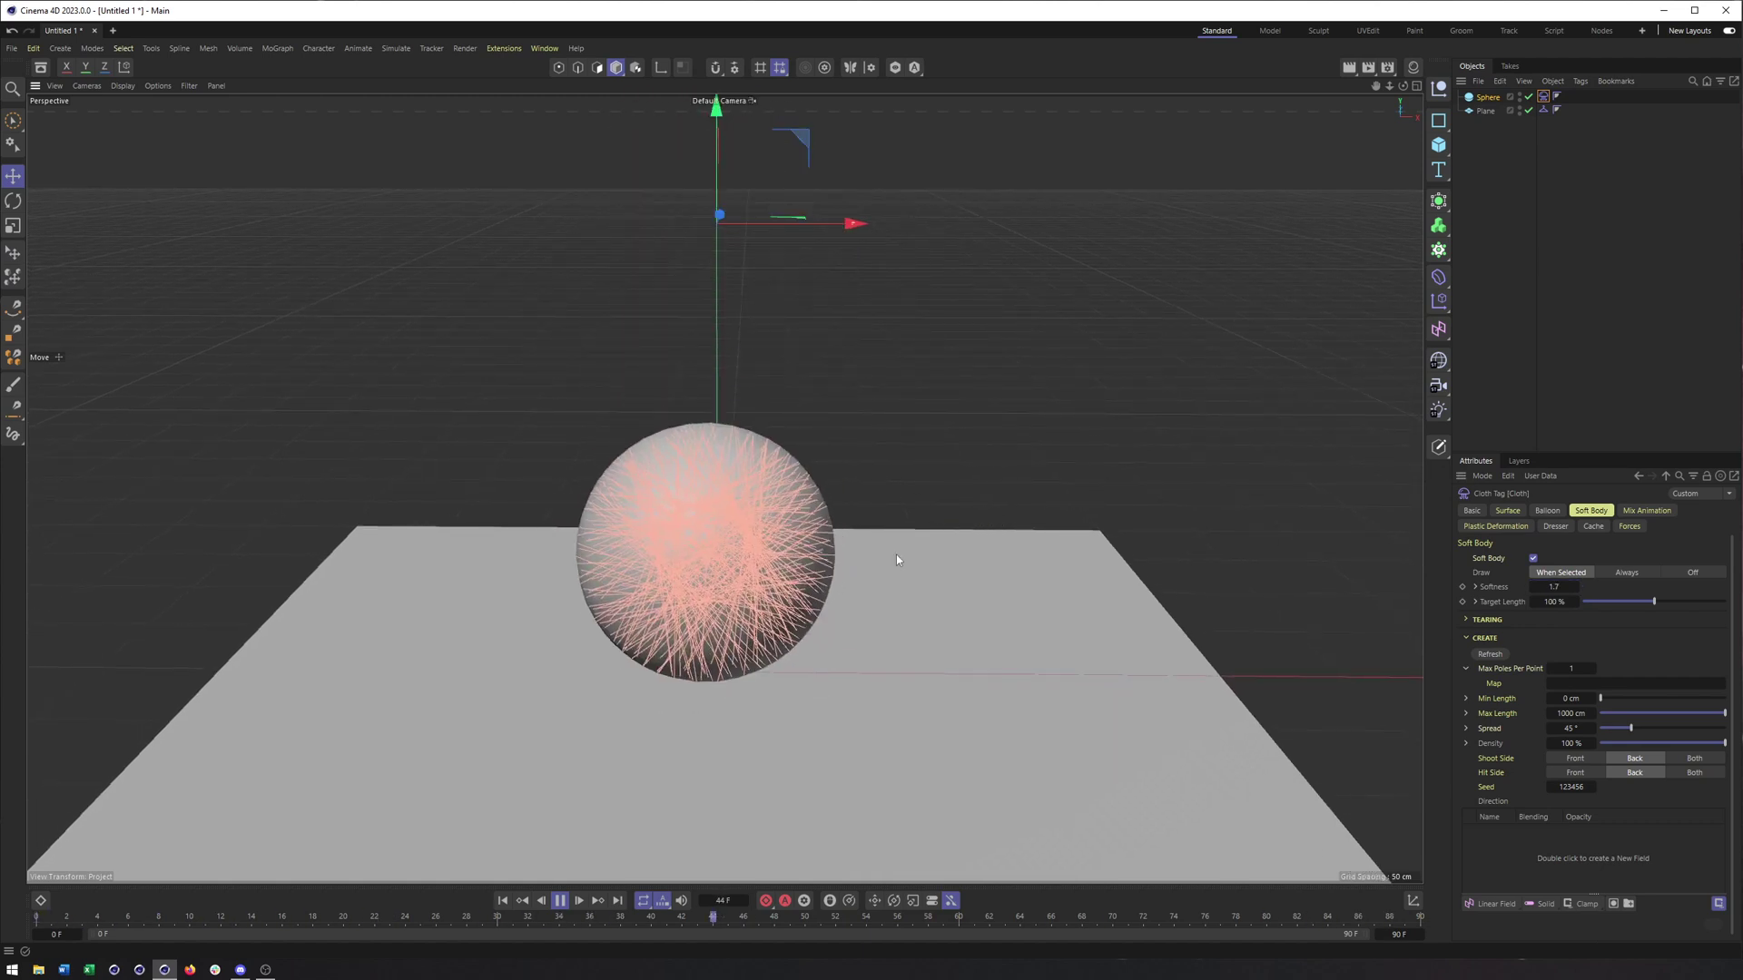
Step: Try a Soft Body Softness of 0 and restore it to 100
{"action": "double_click", "coordinate": [1556, 588]}
{"action": "type", "text": "0"}
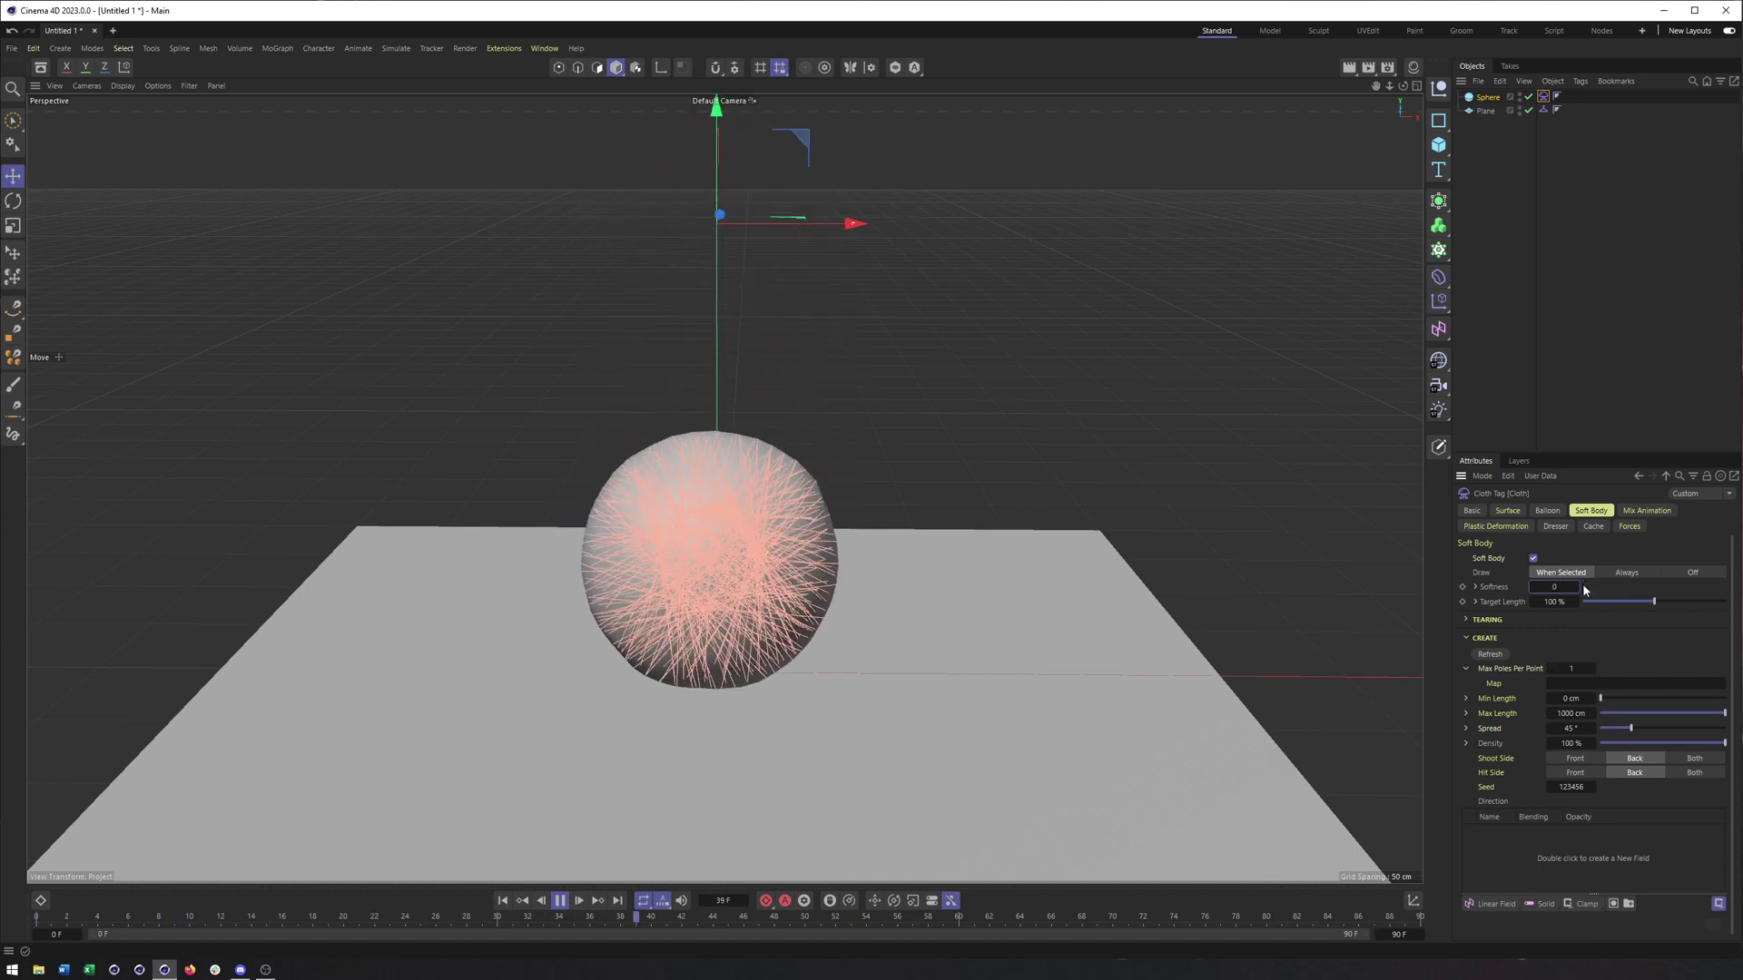
{"action": "type", "text": "100"}
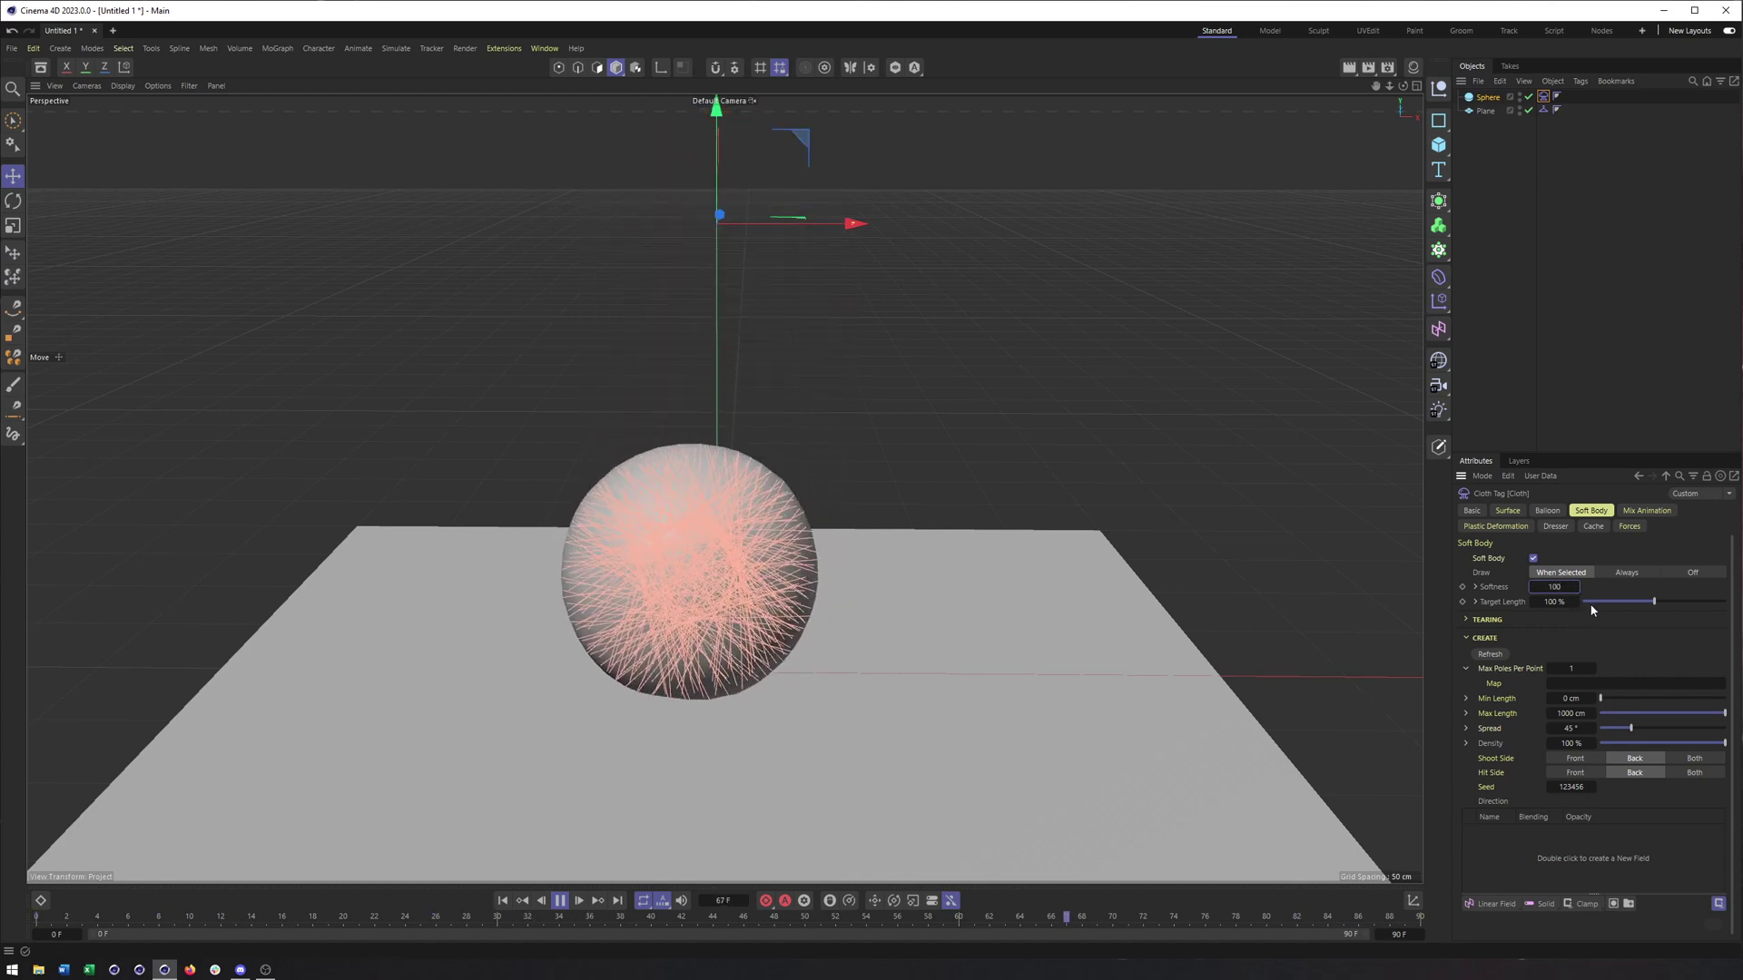
{"action": "key", "text": "Return"}
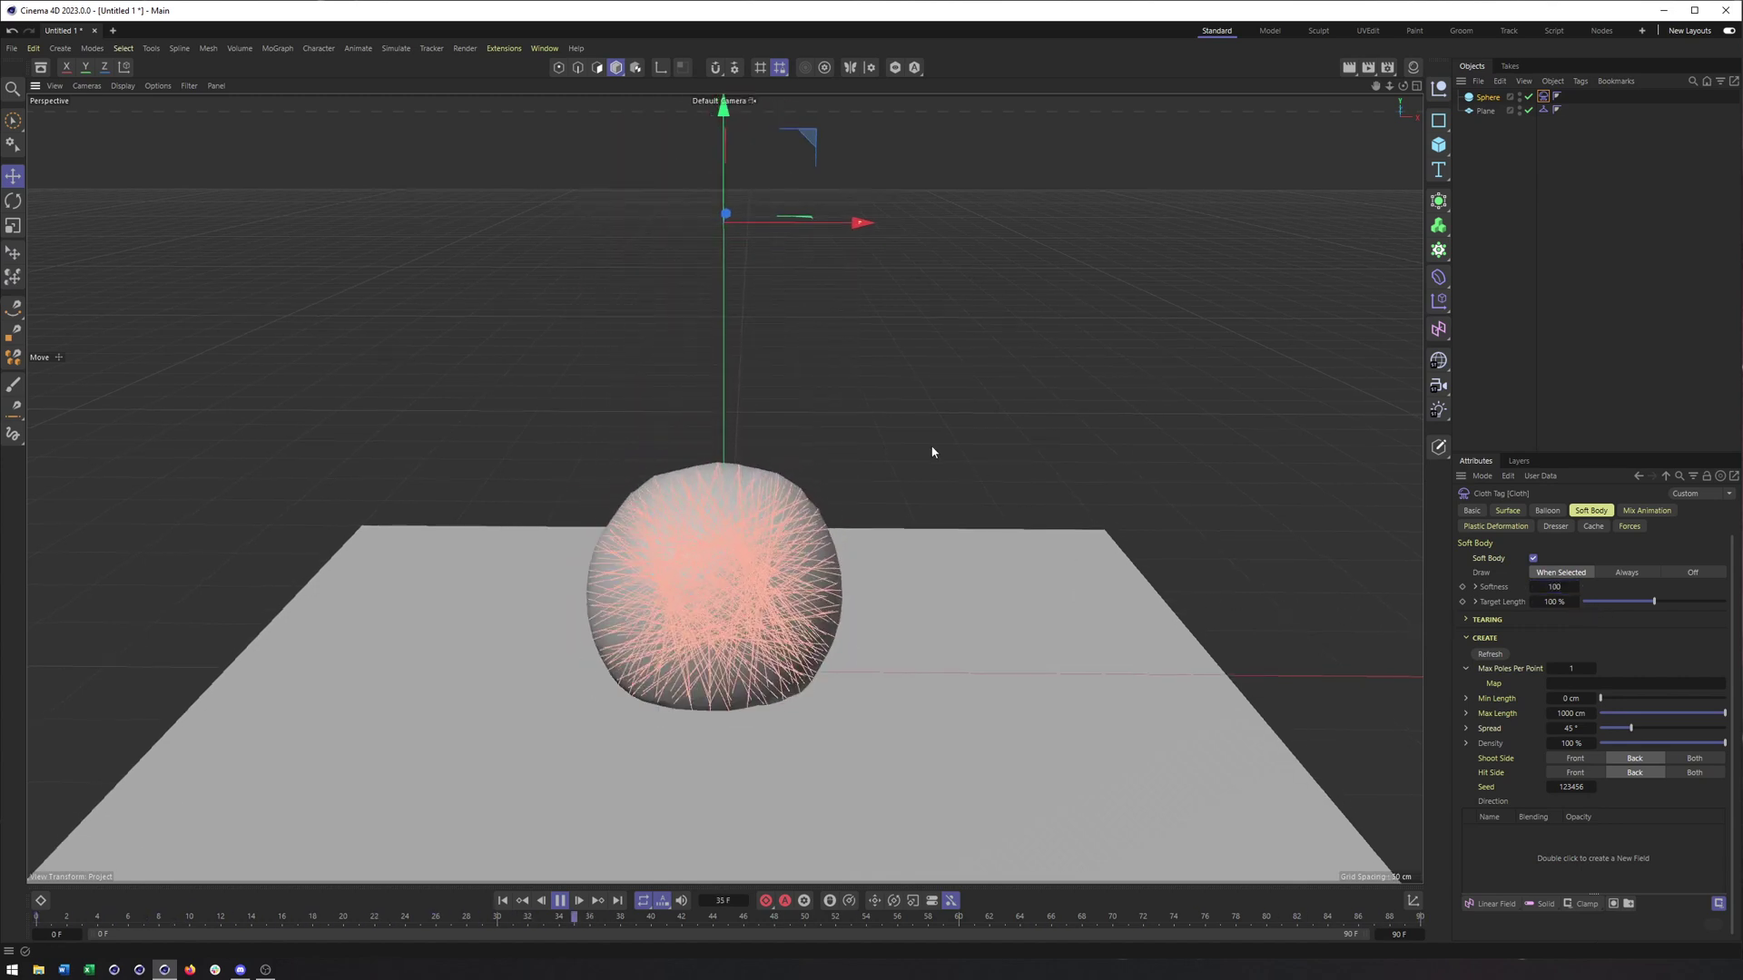
Step: Examine the playing soft body simulation and the map option of the Softness setting
{"action": "middle_click_drag", "start_coordinate": [917, 559], "coordinate": [930, 541], "text": "alt"}
{"action": "scroll", "coordinate": [930, 541], "scroll_direction": "down", "scroll_amount": 1}
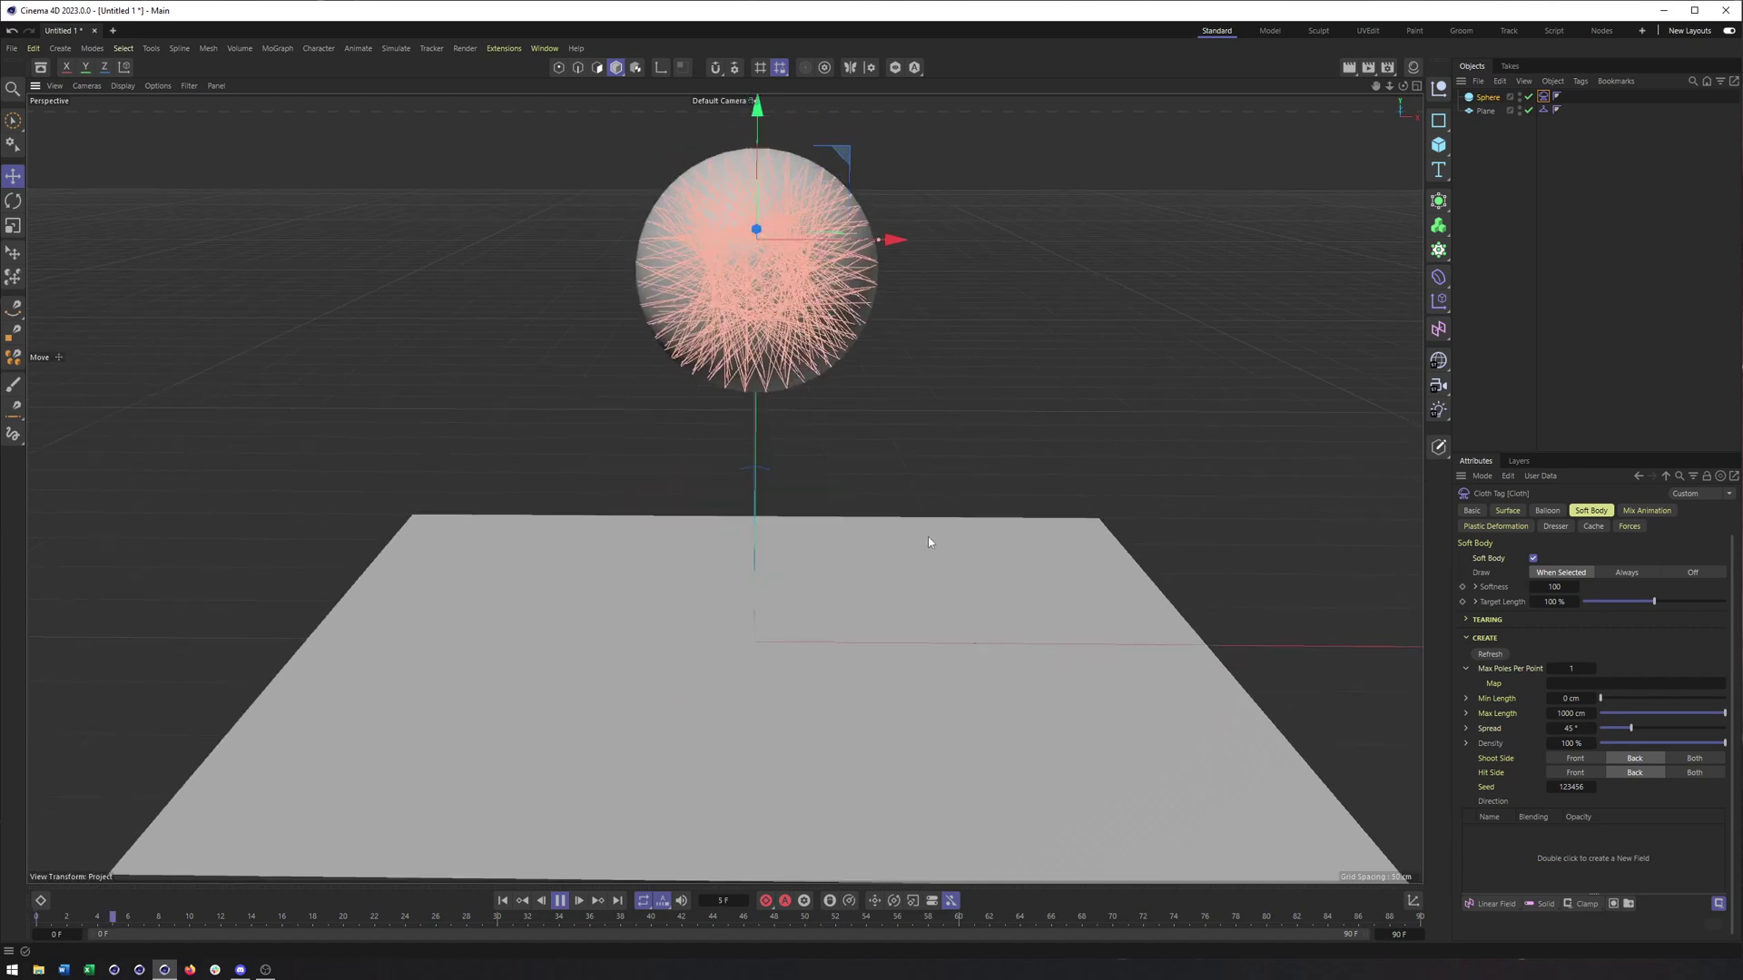
{"action": "left_click", "coordinate": [1475, 587]}
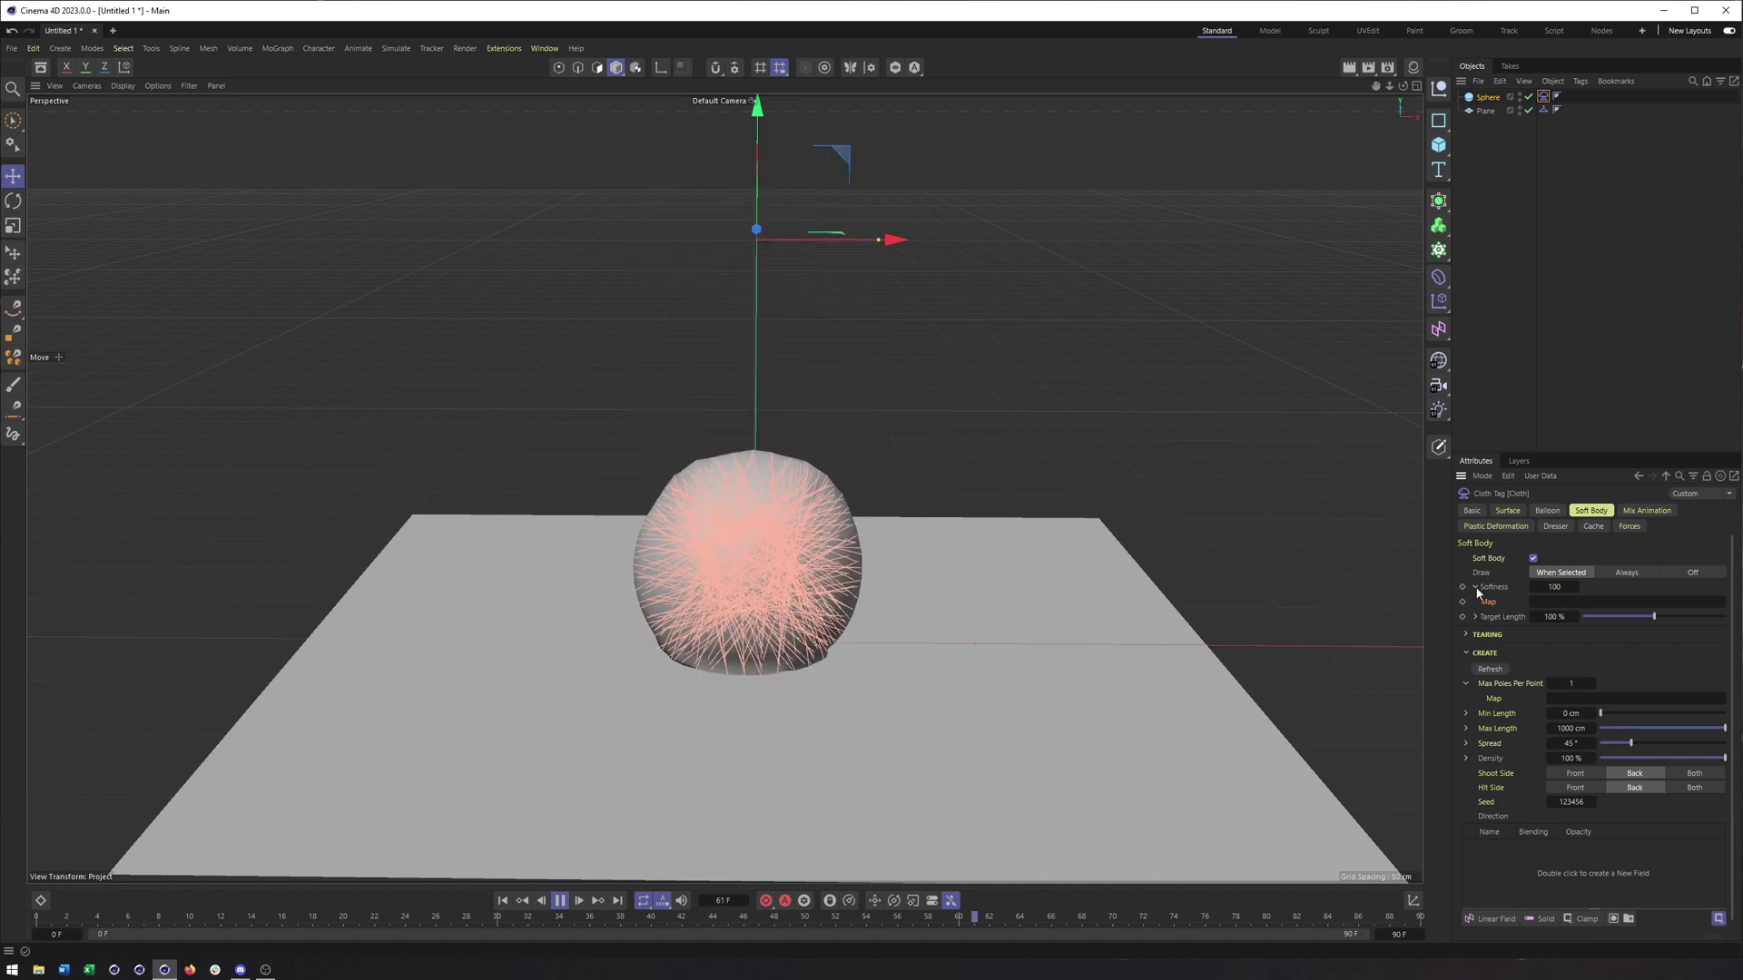
{"action": "left_click", "coordinate": [1475, 587]}
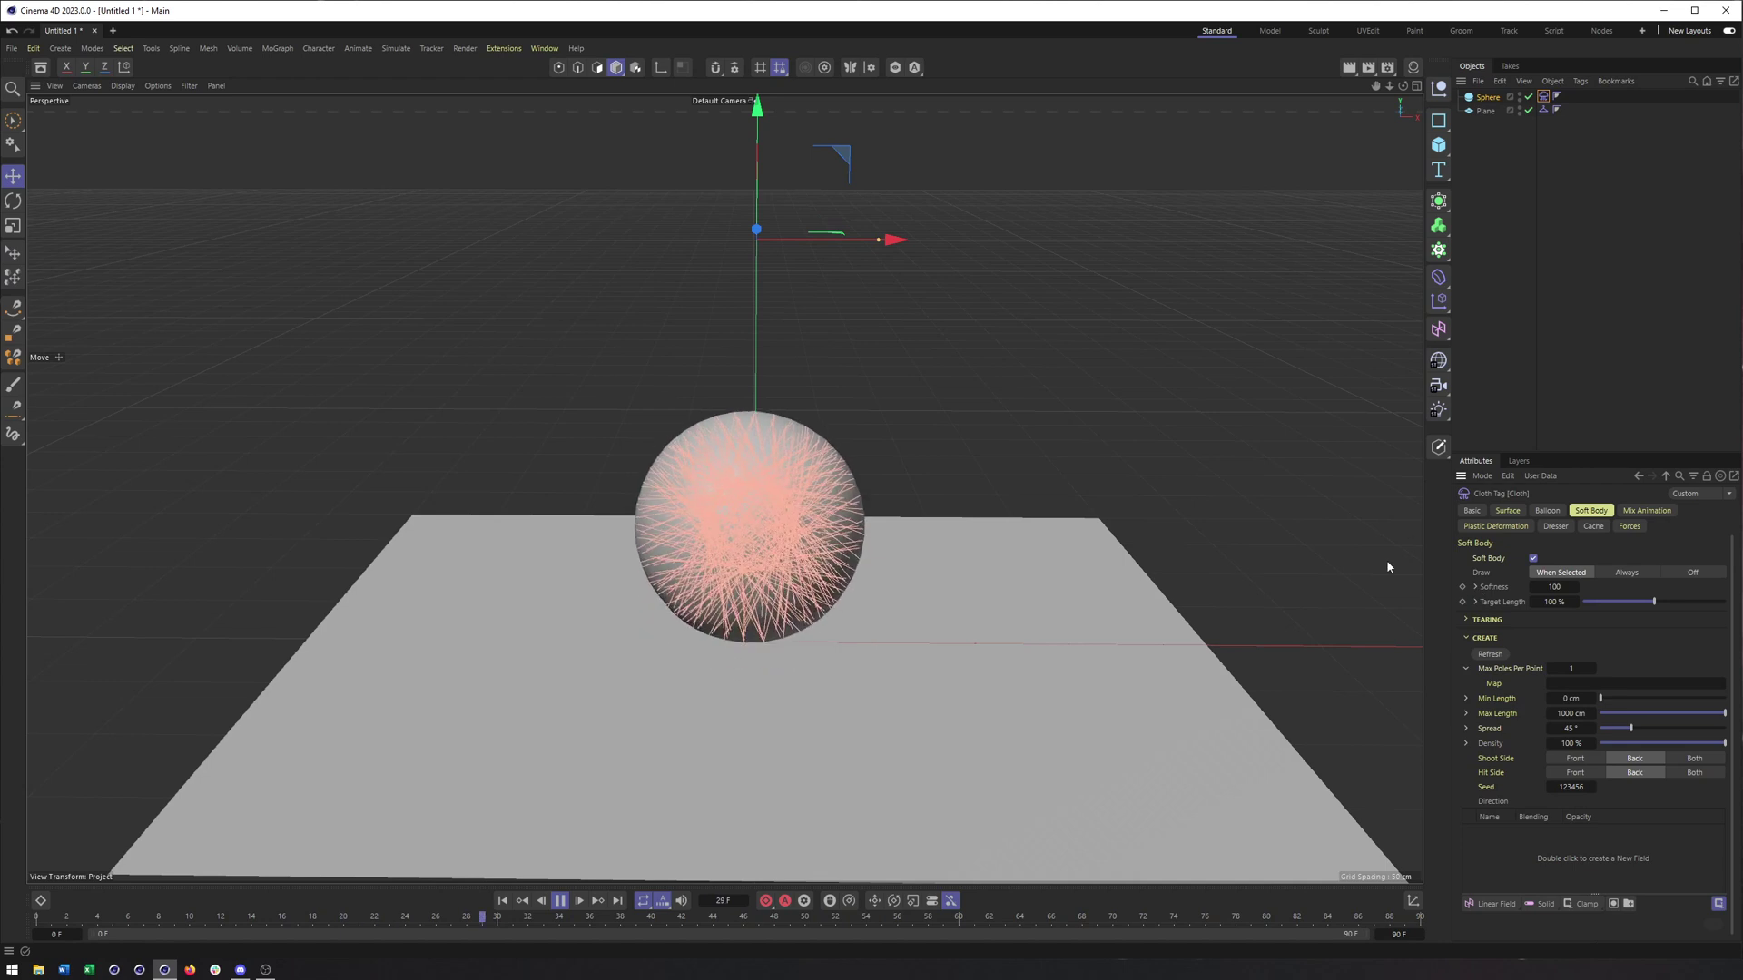
{"action": "middle_click_drag", "start_coordinate": [805, 494], "coordinate": [781, 487], "text": "alt"}
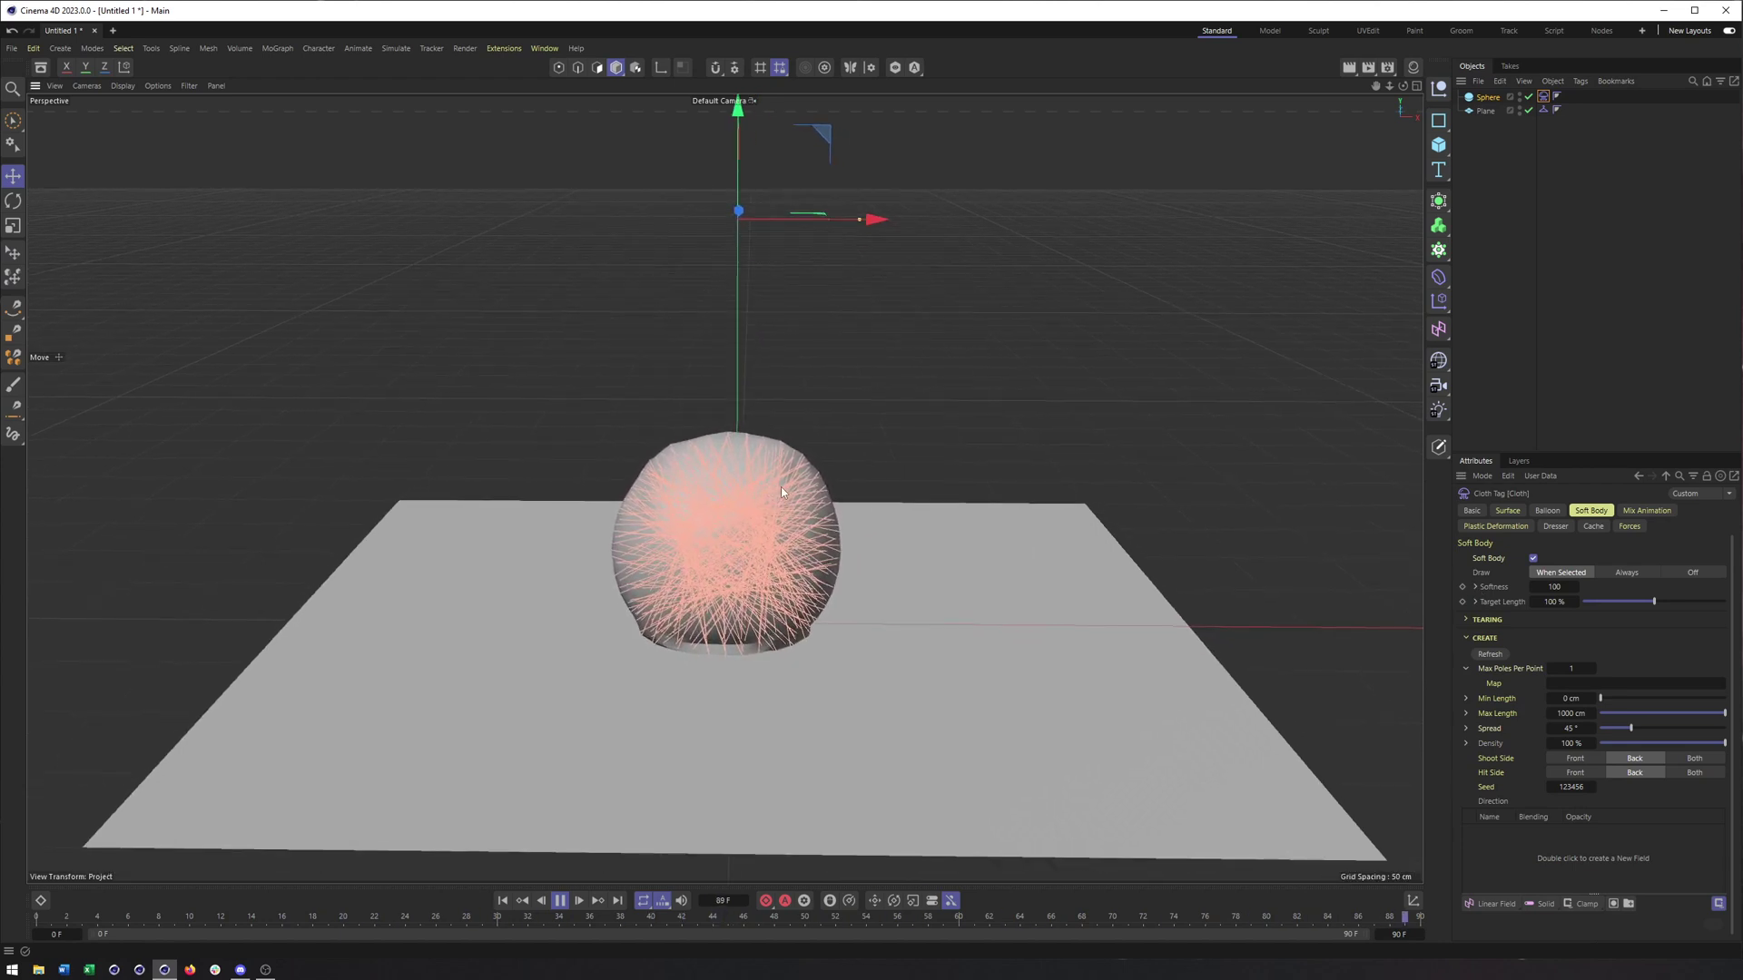
{"action": "scroll", "coordinate": [781, 487], "scroll_direction": "down", "scroll_amount": 1}
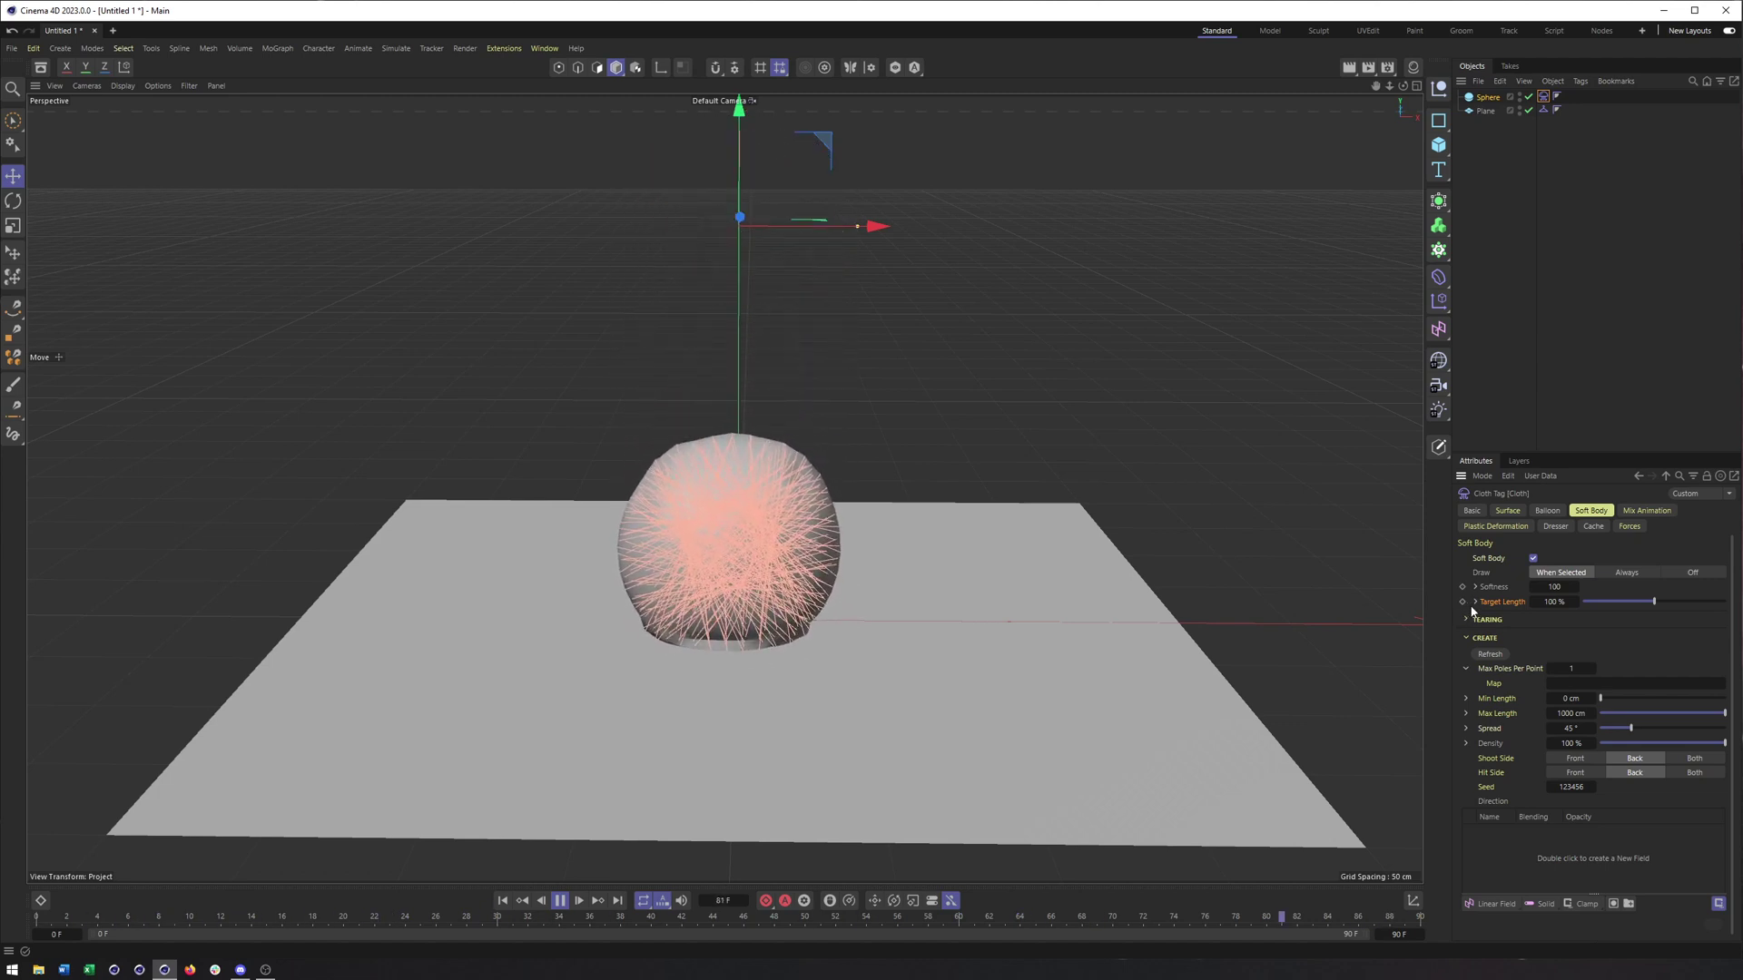
Step: Try a Soft Body Target Length of 44%, undo the change and stop the playback
{"action": "left_click_drag", "start_coordinate": [1653, 602], "coordinate": [1614, 602]}
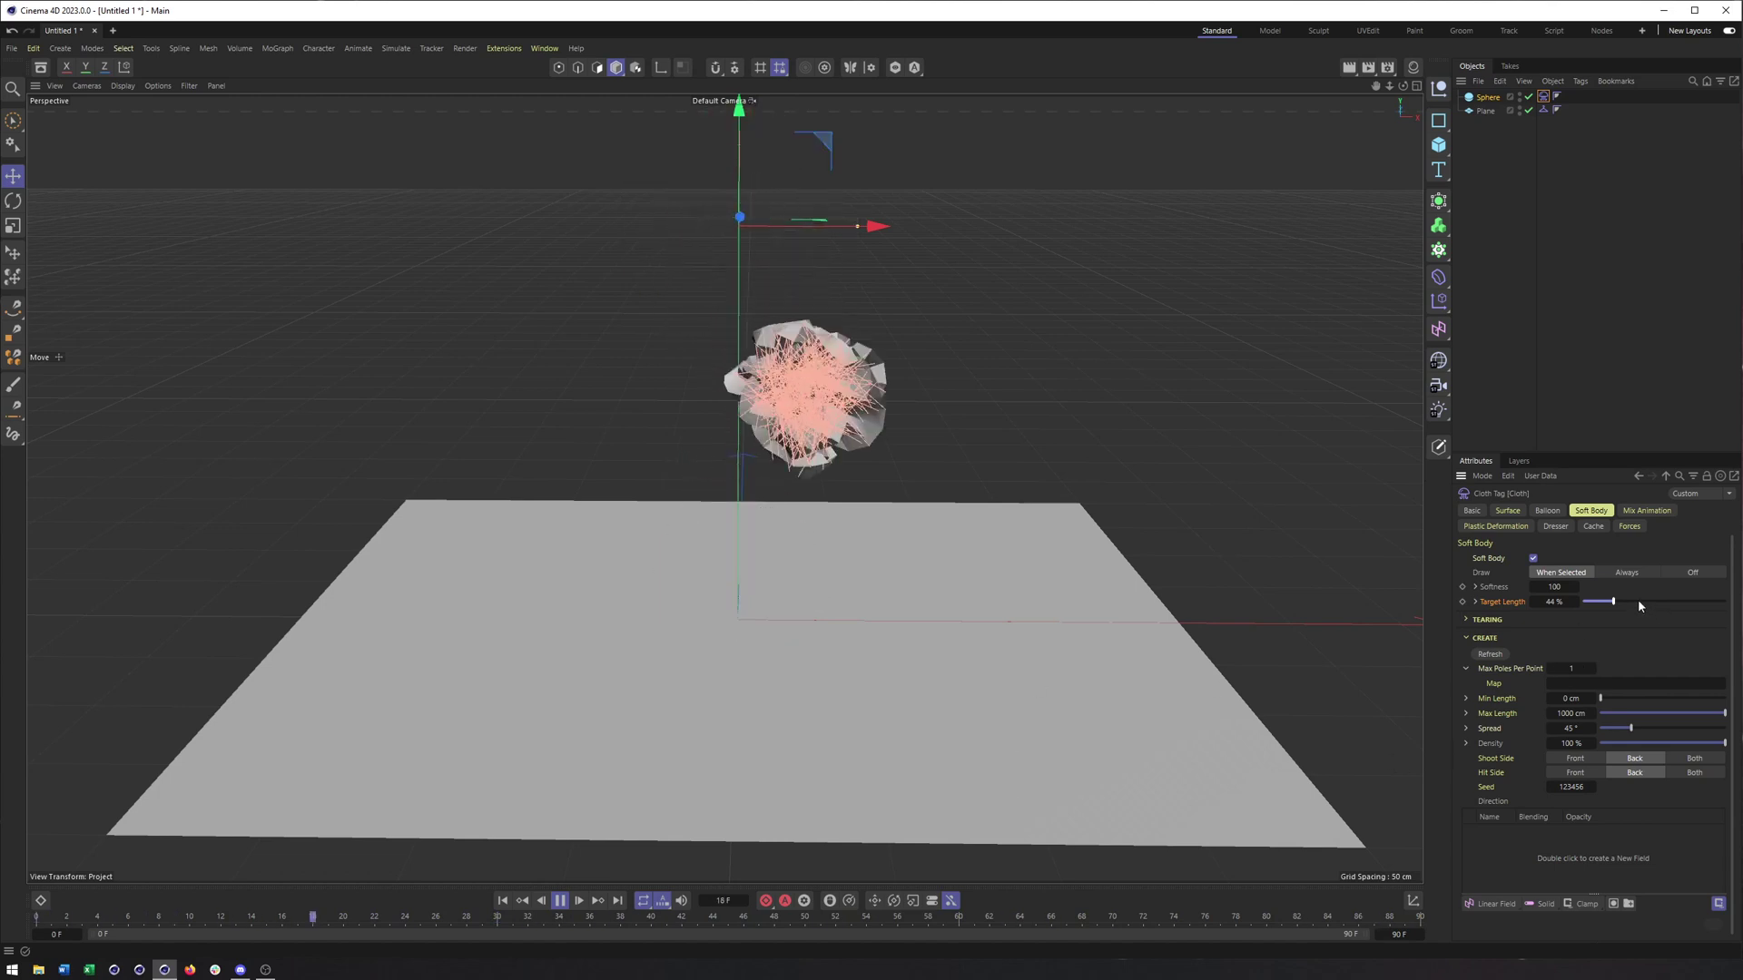
{"action": "key", "text": "ctrl+z"}
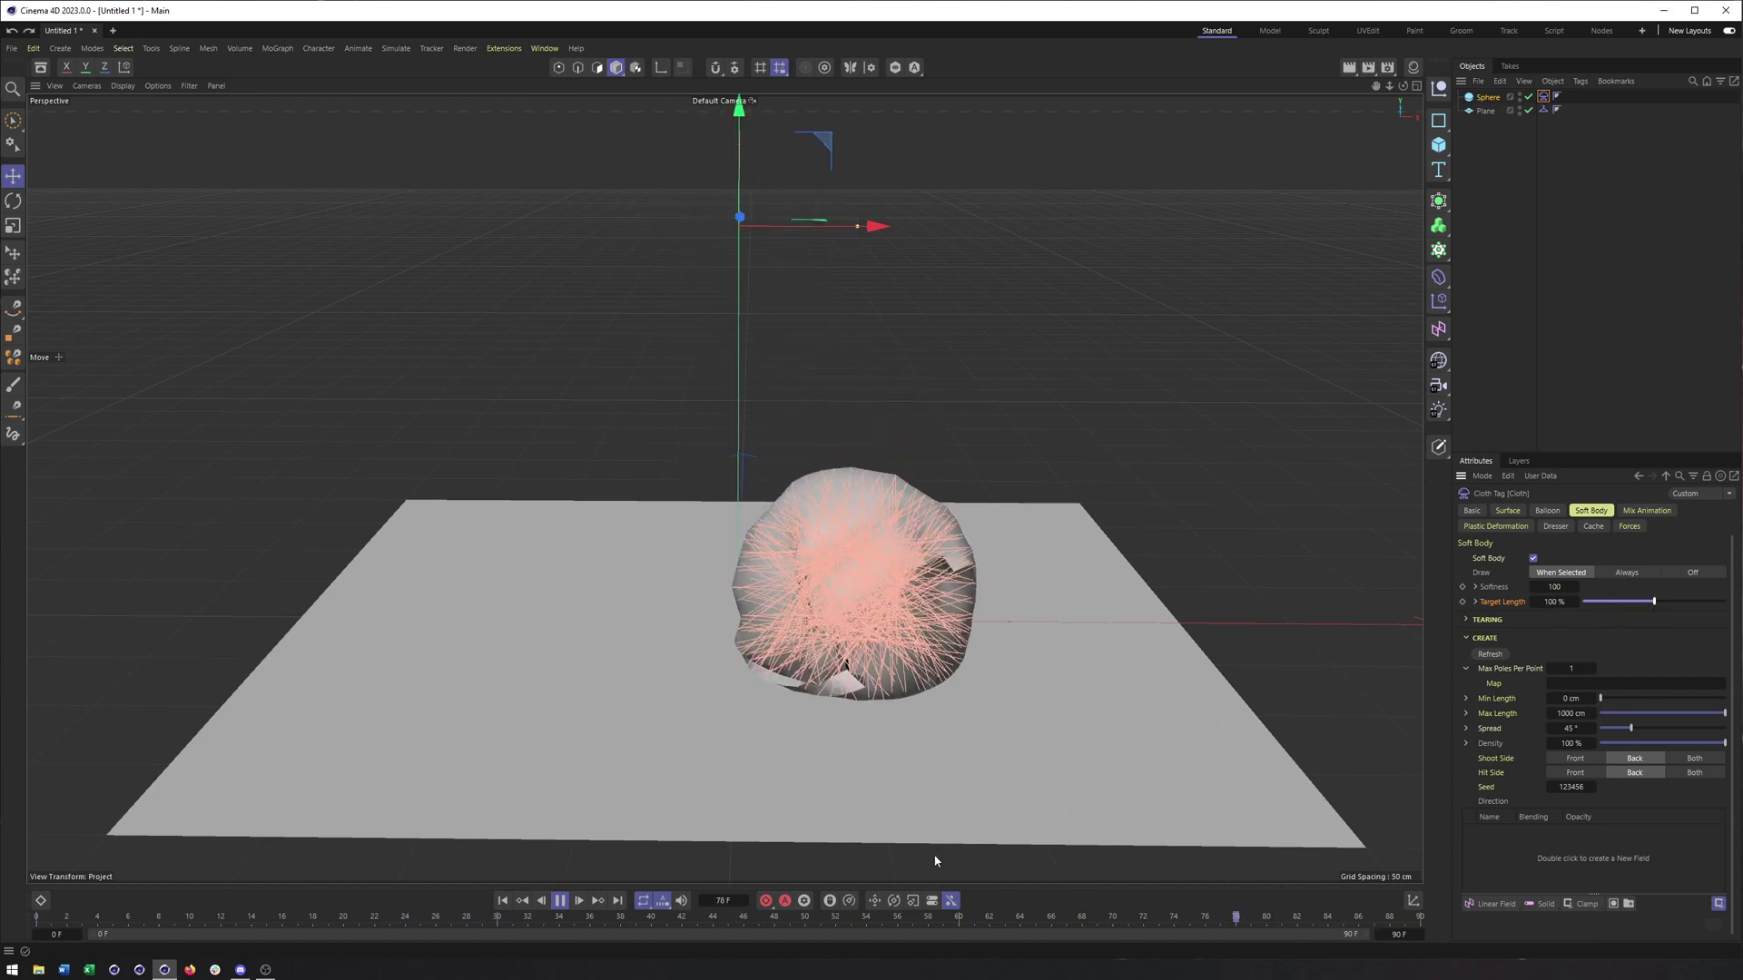
{"action": "left_click", "coordinate": [561, 901]}
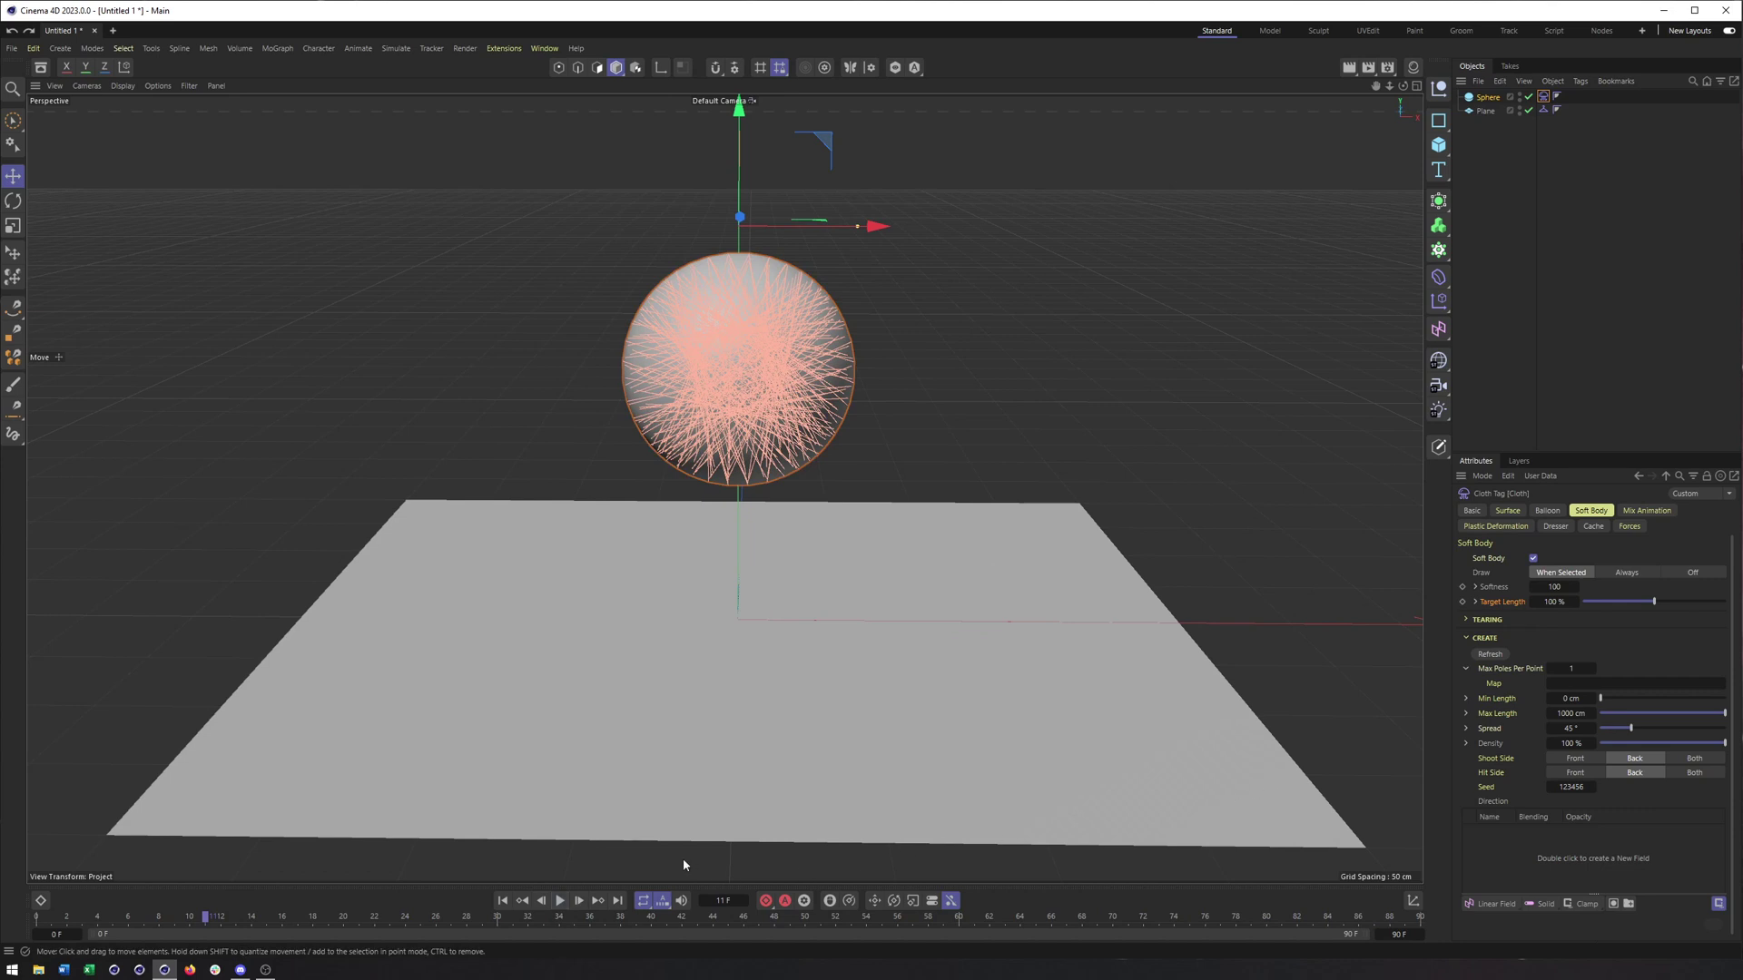
Step: Return to the first frame, turn off Poles Tearing in the Soft Body settings and replay the simulation
{"action": "left_click", "coordinate": [504, 904]}
{"action": "left_click", "coordinate": [1464, 621]}
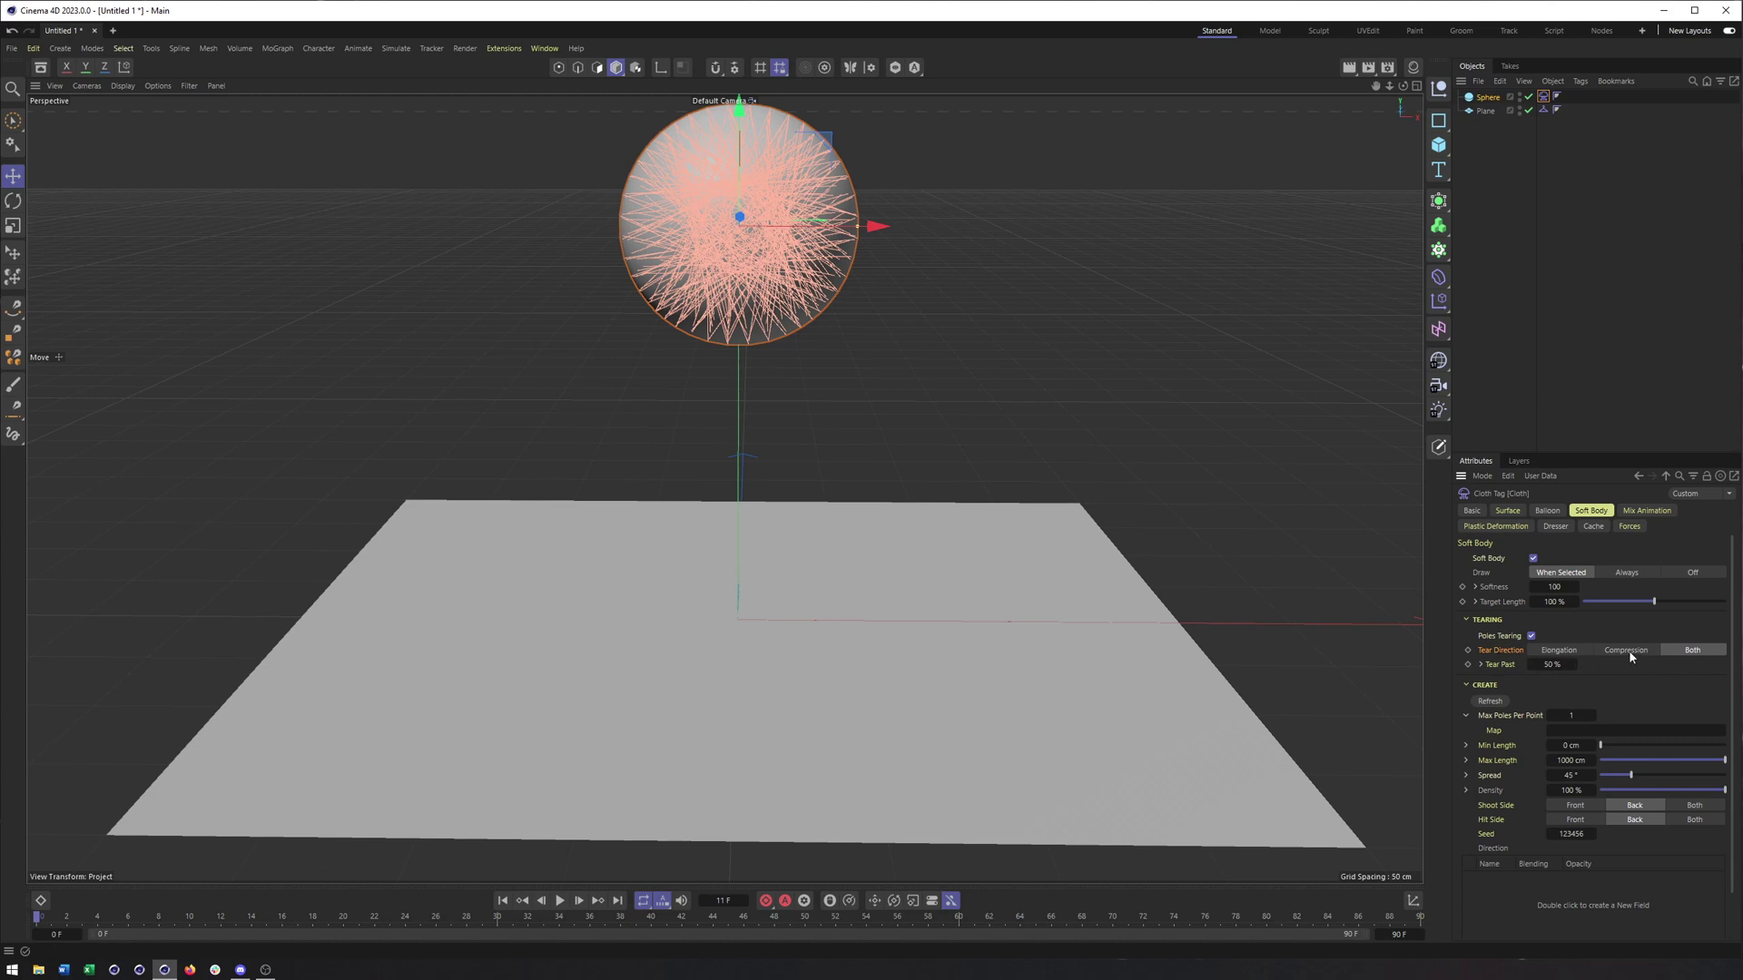
{"action": "left_click", "coordinate": [1531, 636]}
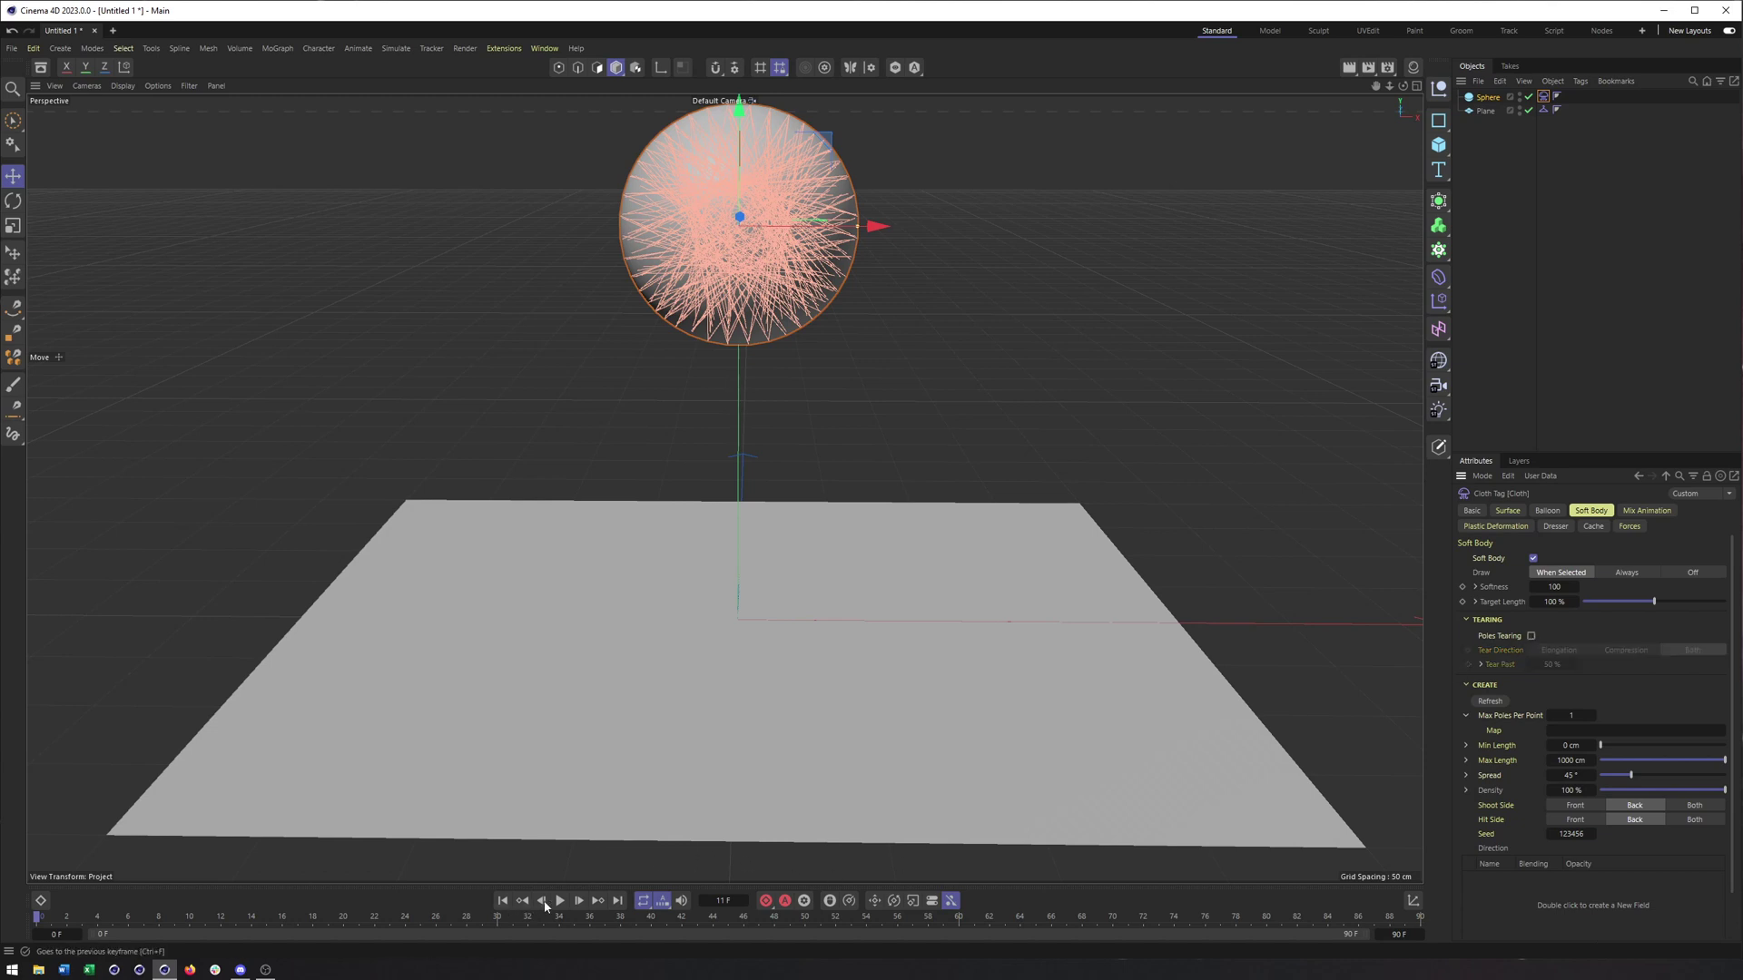
{"action": "middle_click_drag", "start_coordinate": [931, 612], "coordinate": [896, 575], "text": "alt"}
{"action": "middle_click_drag", "start_coordinate": [1087, 594], "coordinate": [1093, 603], "text": "alt"}
{"action": "right_click_drag", "start_coordinate": [1093, 603], "coordinate": [1085, 598], "text": "alt"}
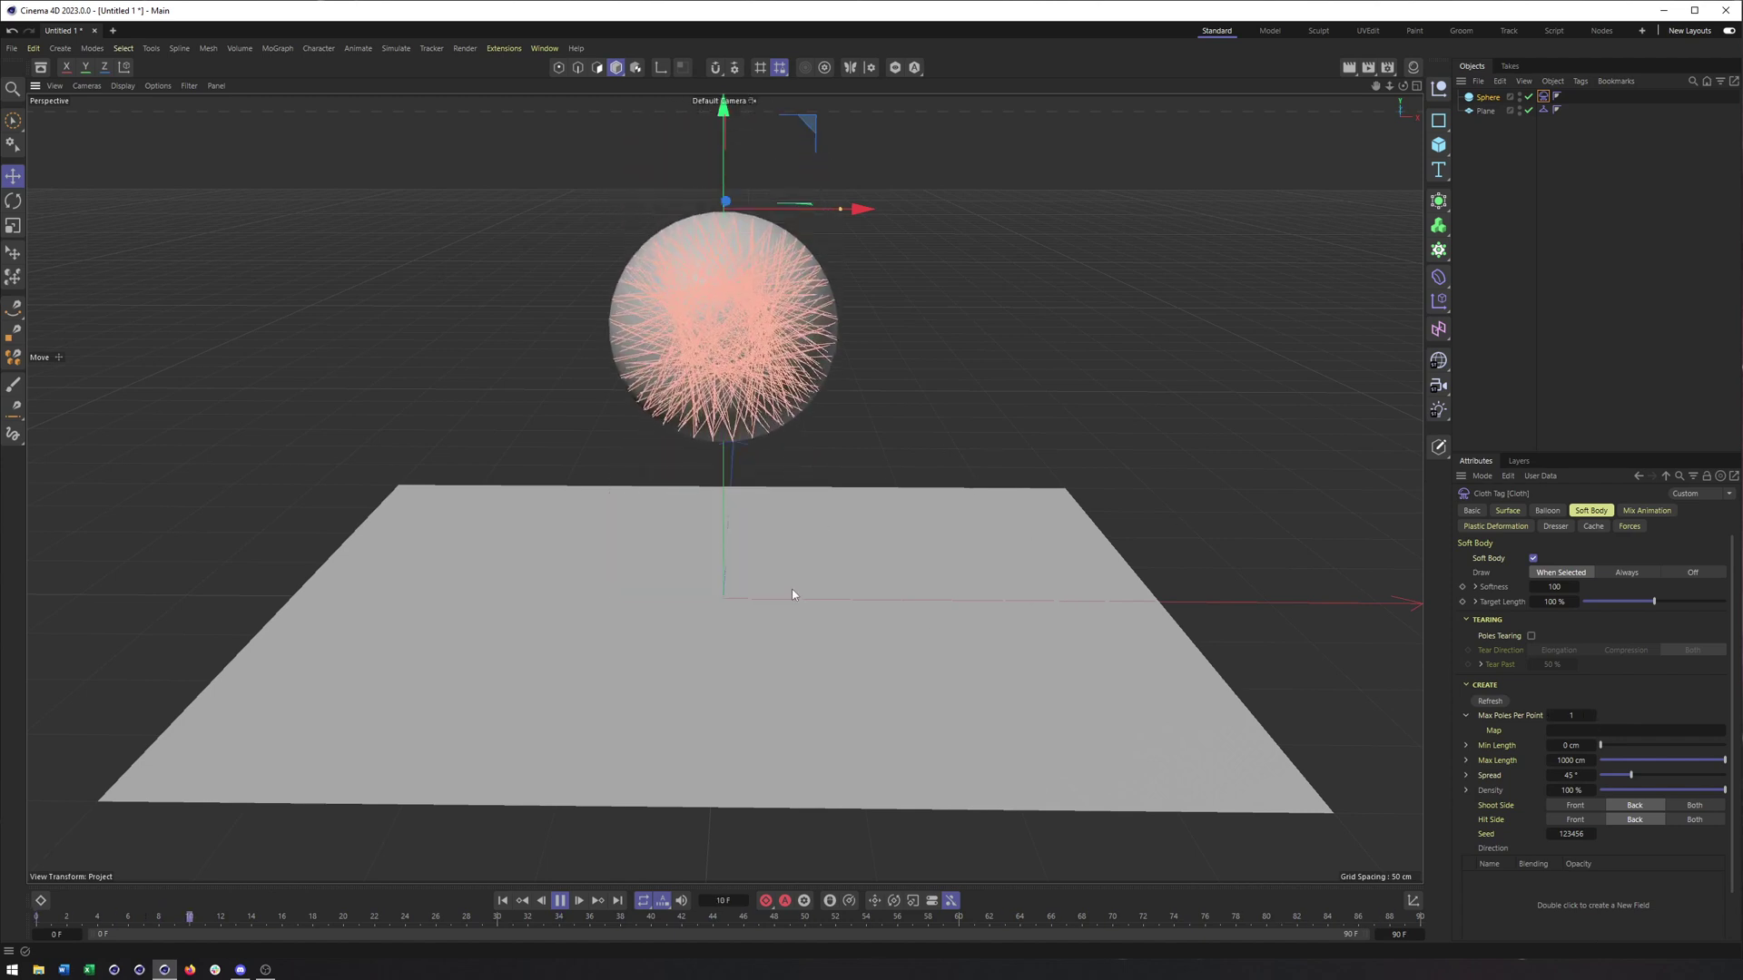
Step: Set Max Poles Per Point to 3, turn off pole drawing and replay with the sphere deselected
{"action": "left_click", "coordinate": [1592, 716]}
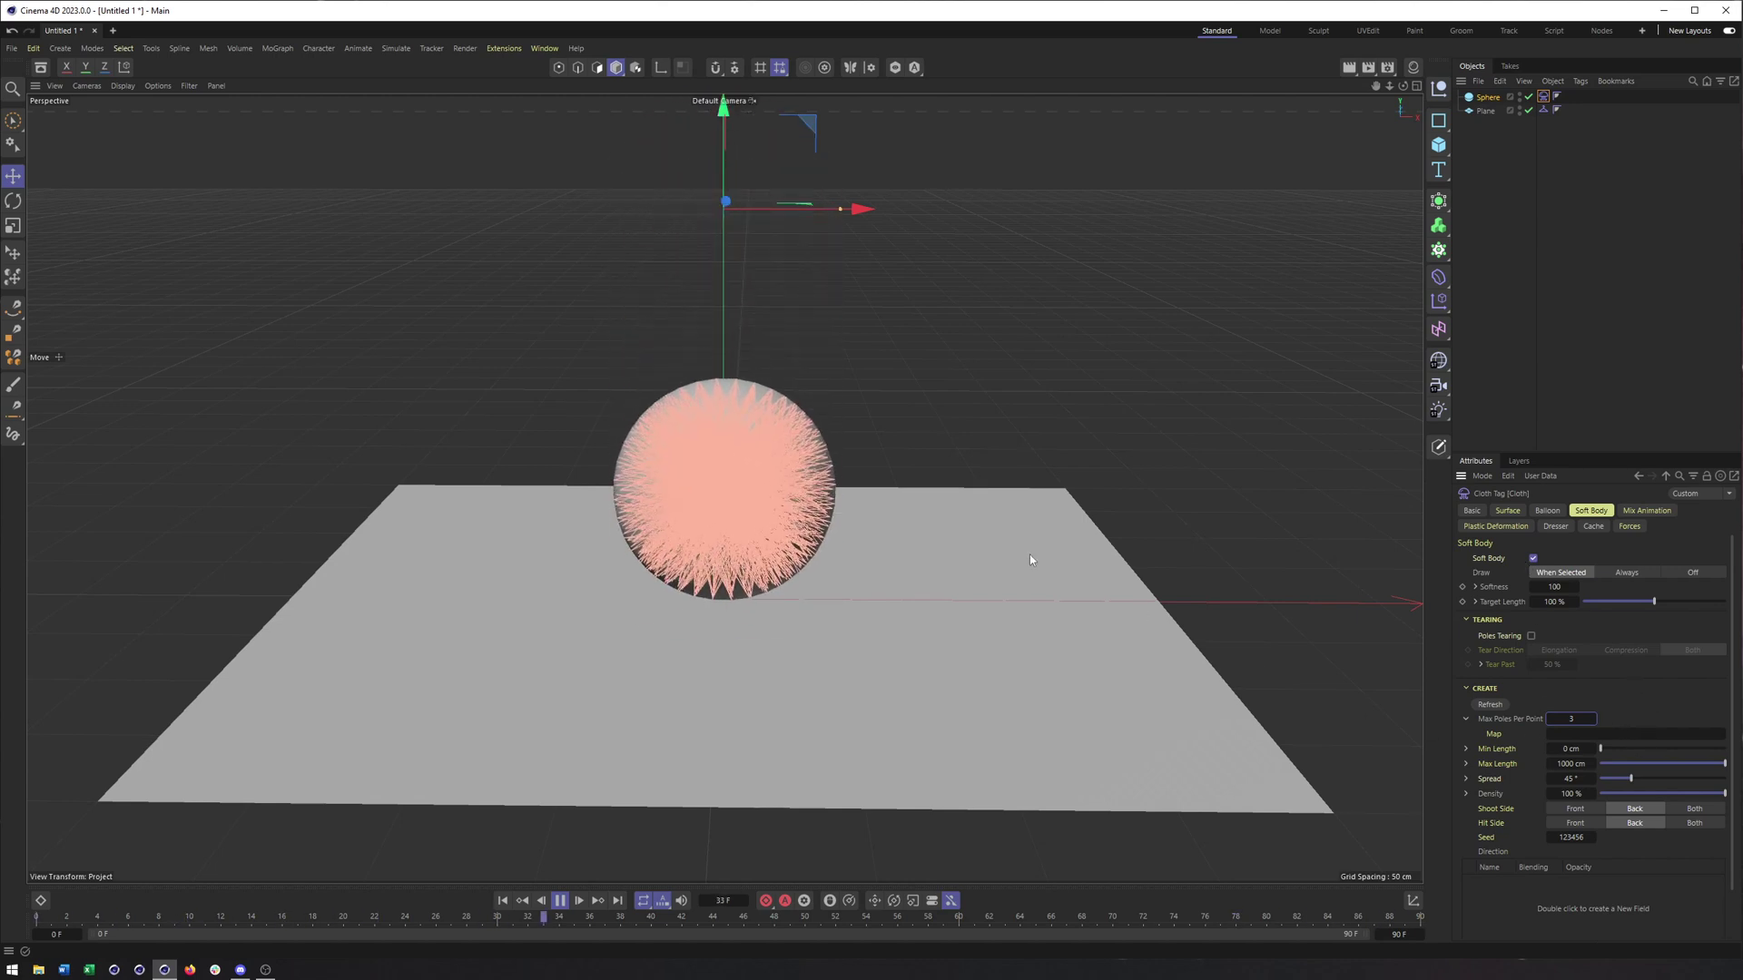
{"action": "left_click", "coordinate": [560, 902]}
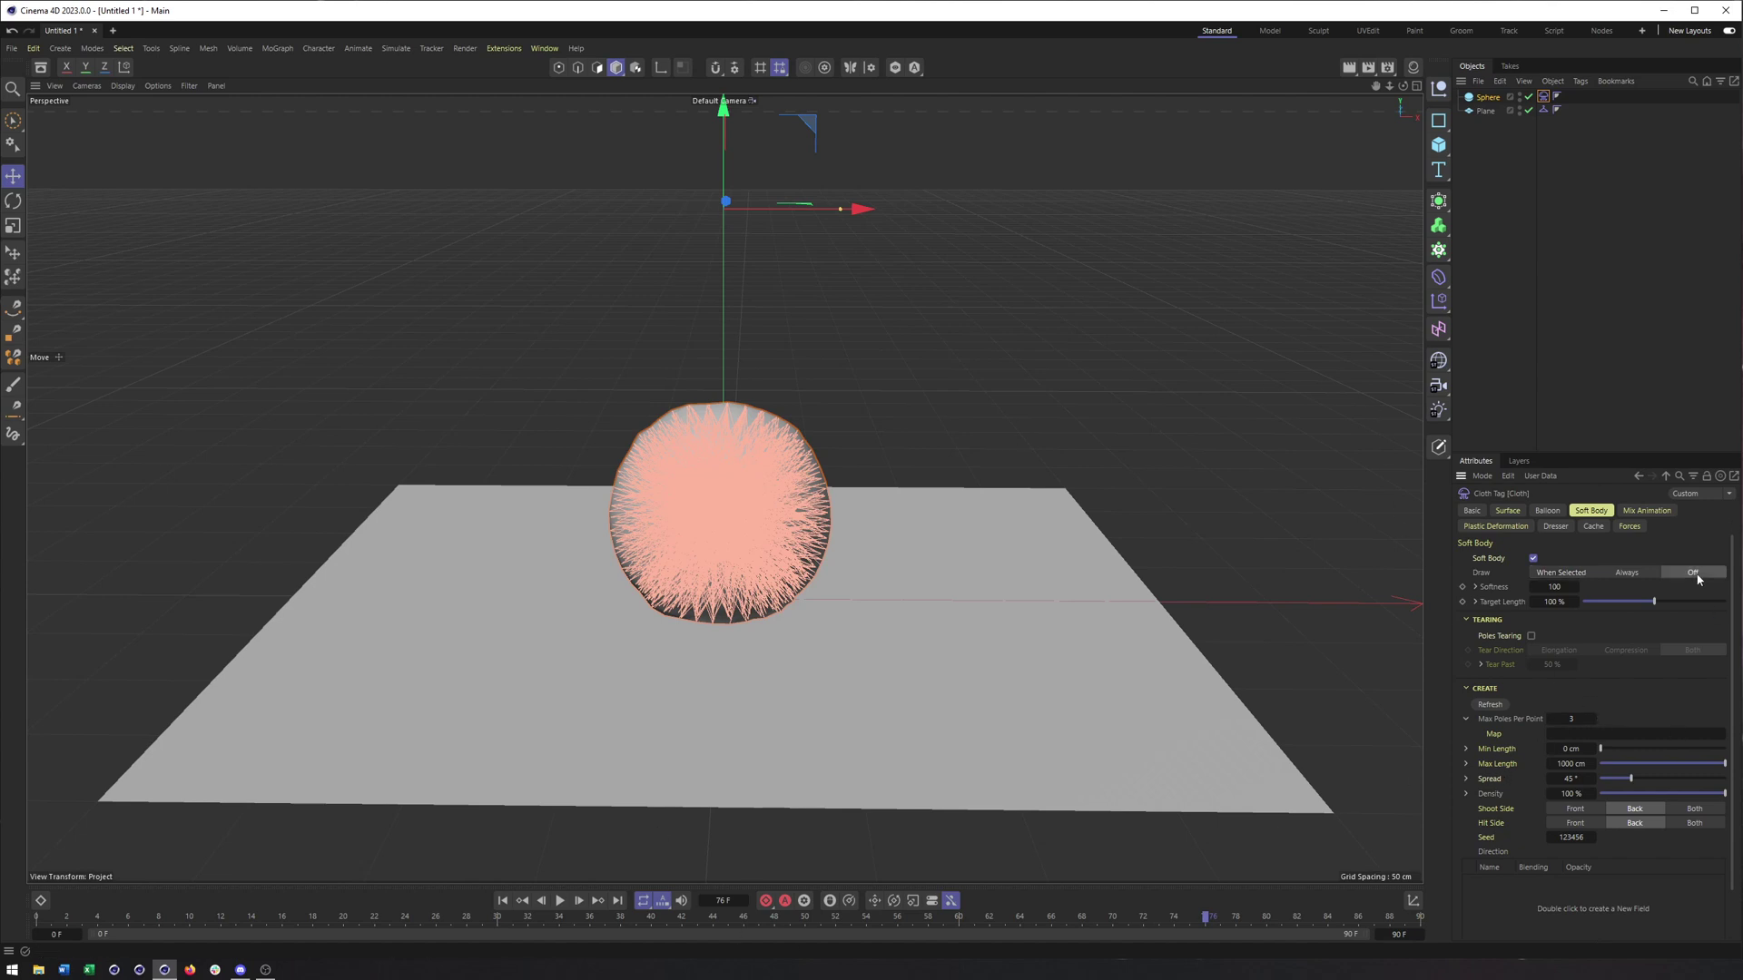
{"action": "left_click", "coordinate": [1625, 358]}
{"action": "left_click", "coordinate": [563, 907]}
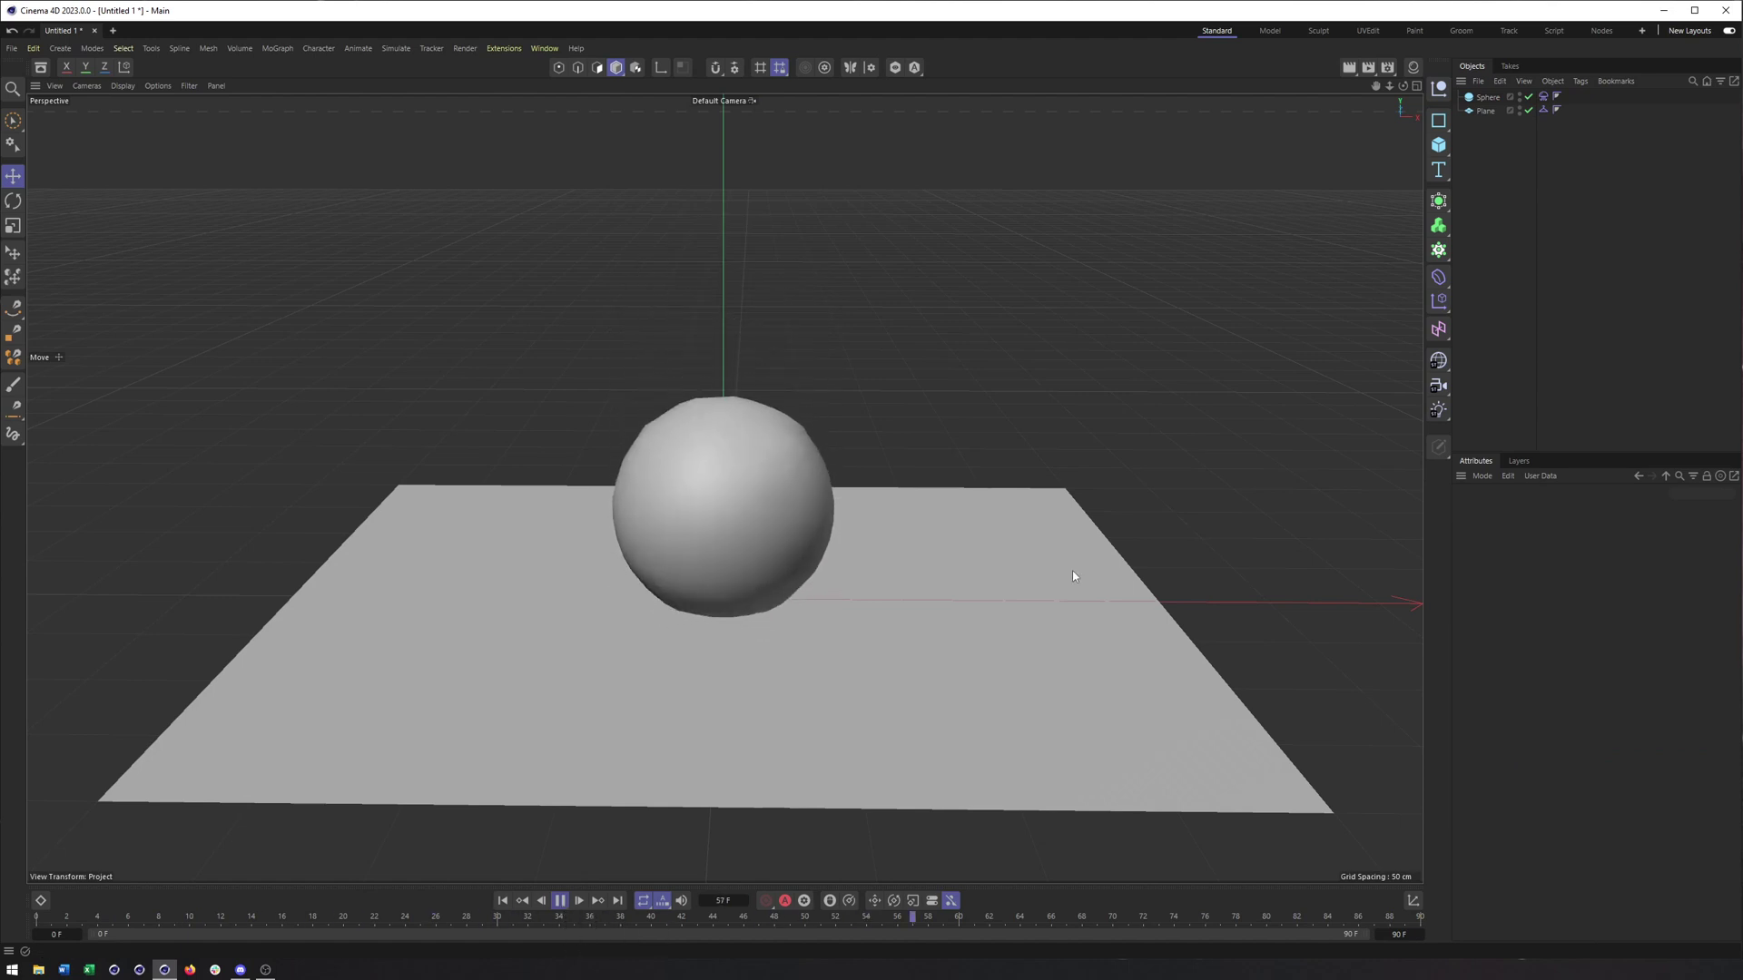
Step: Increase the sphere's segments to 50 and bring up its Cloth tag's Soft Body settings
{"action": "left_click", "coordinate": [1487, 97]}
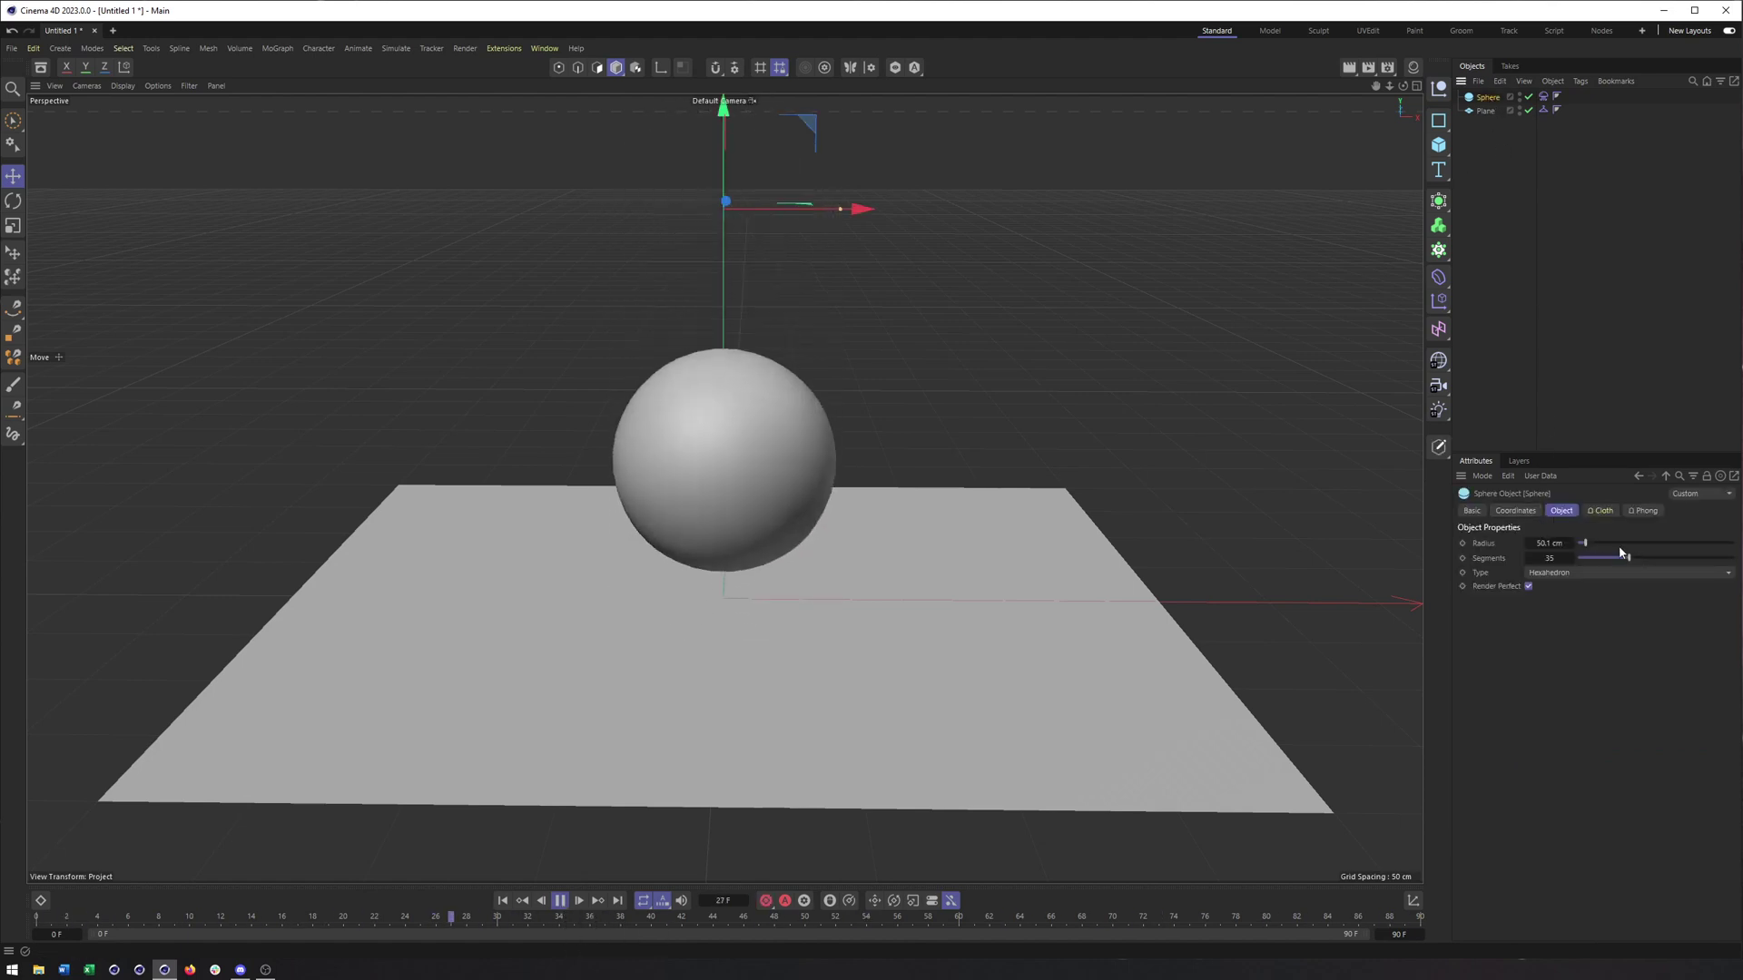
{"action": "left_click_drag", "start_coordinate": [1625, 556], "coordinate": [1651, 560]}
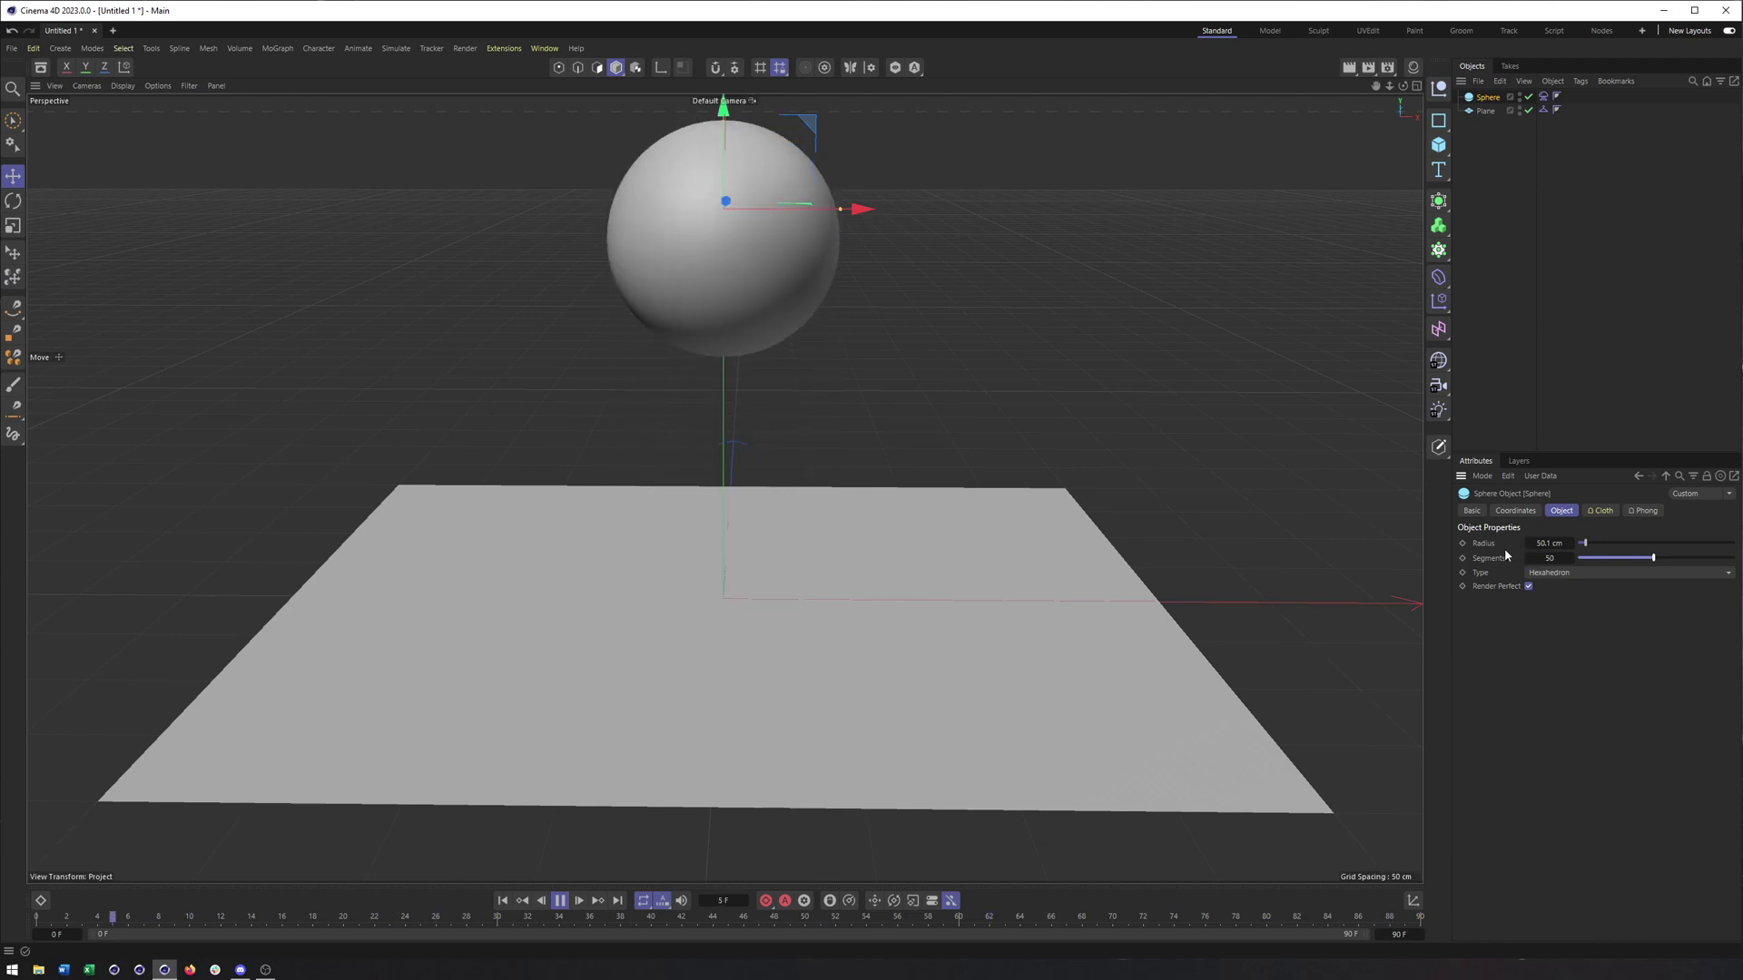
{"action": "left_click", "coordinate": [1600, 510]}
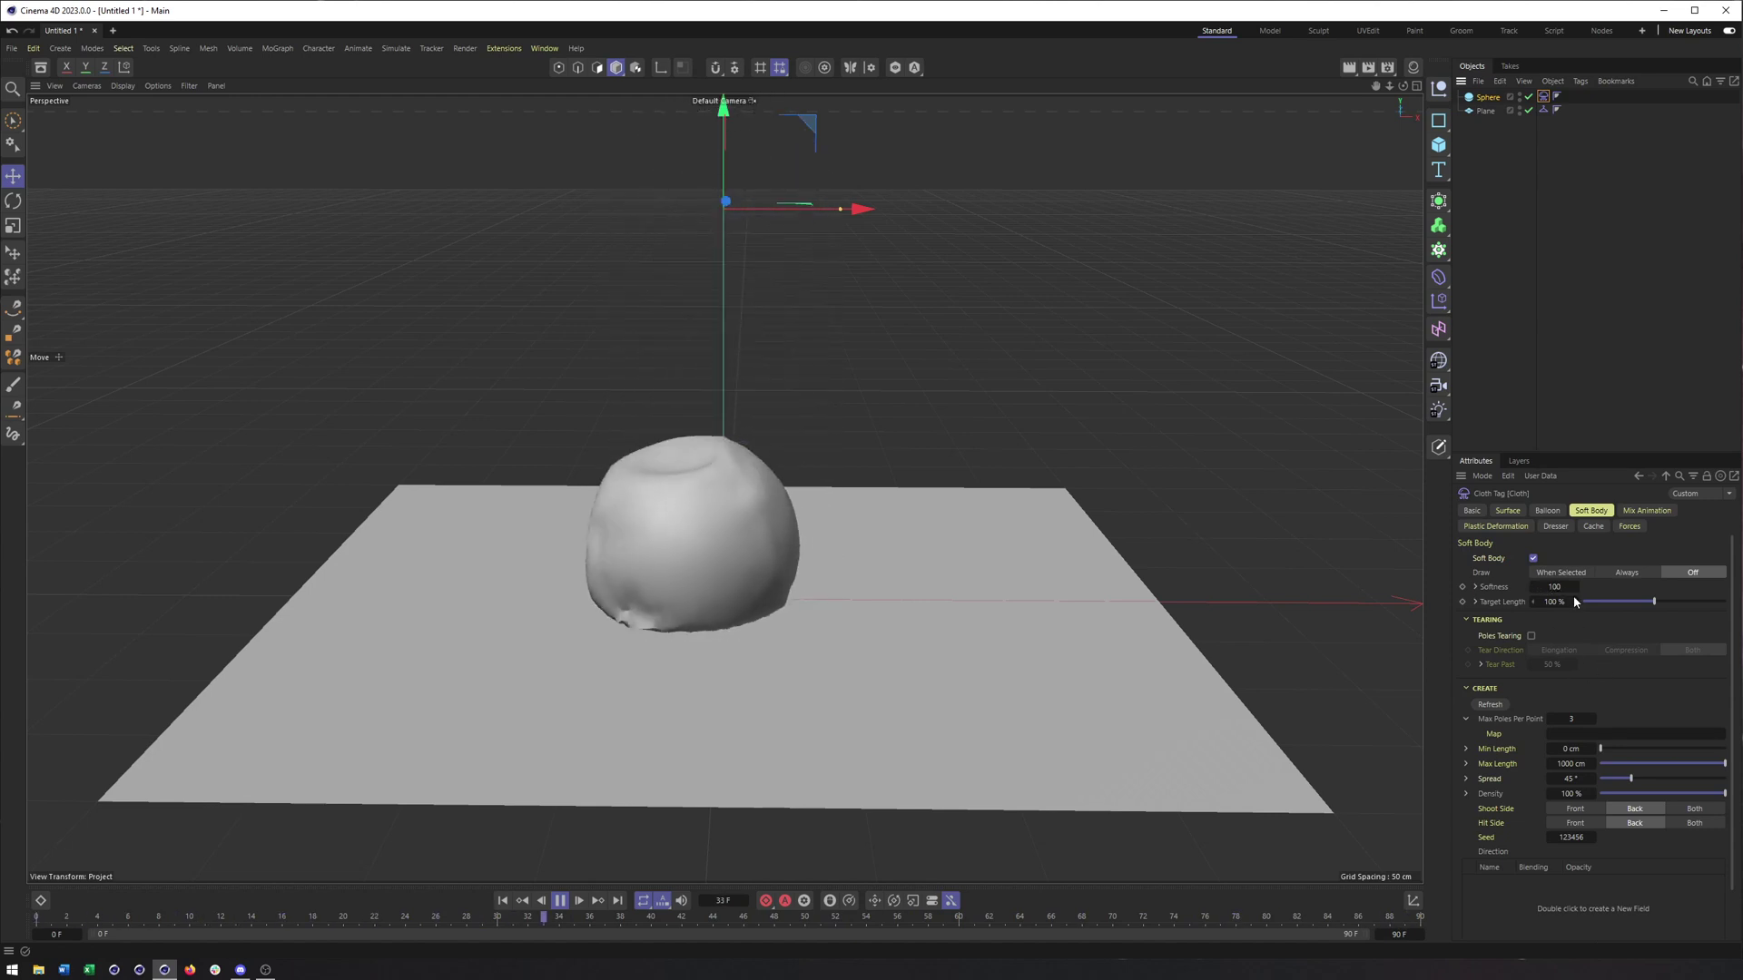
Step: Place the sphere inside a Subdivision Surface object and inspect the smoothed simulation
{"action": "left_click", "coordinate": [1485, 98]}
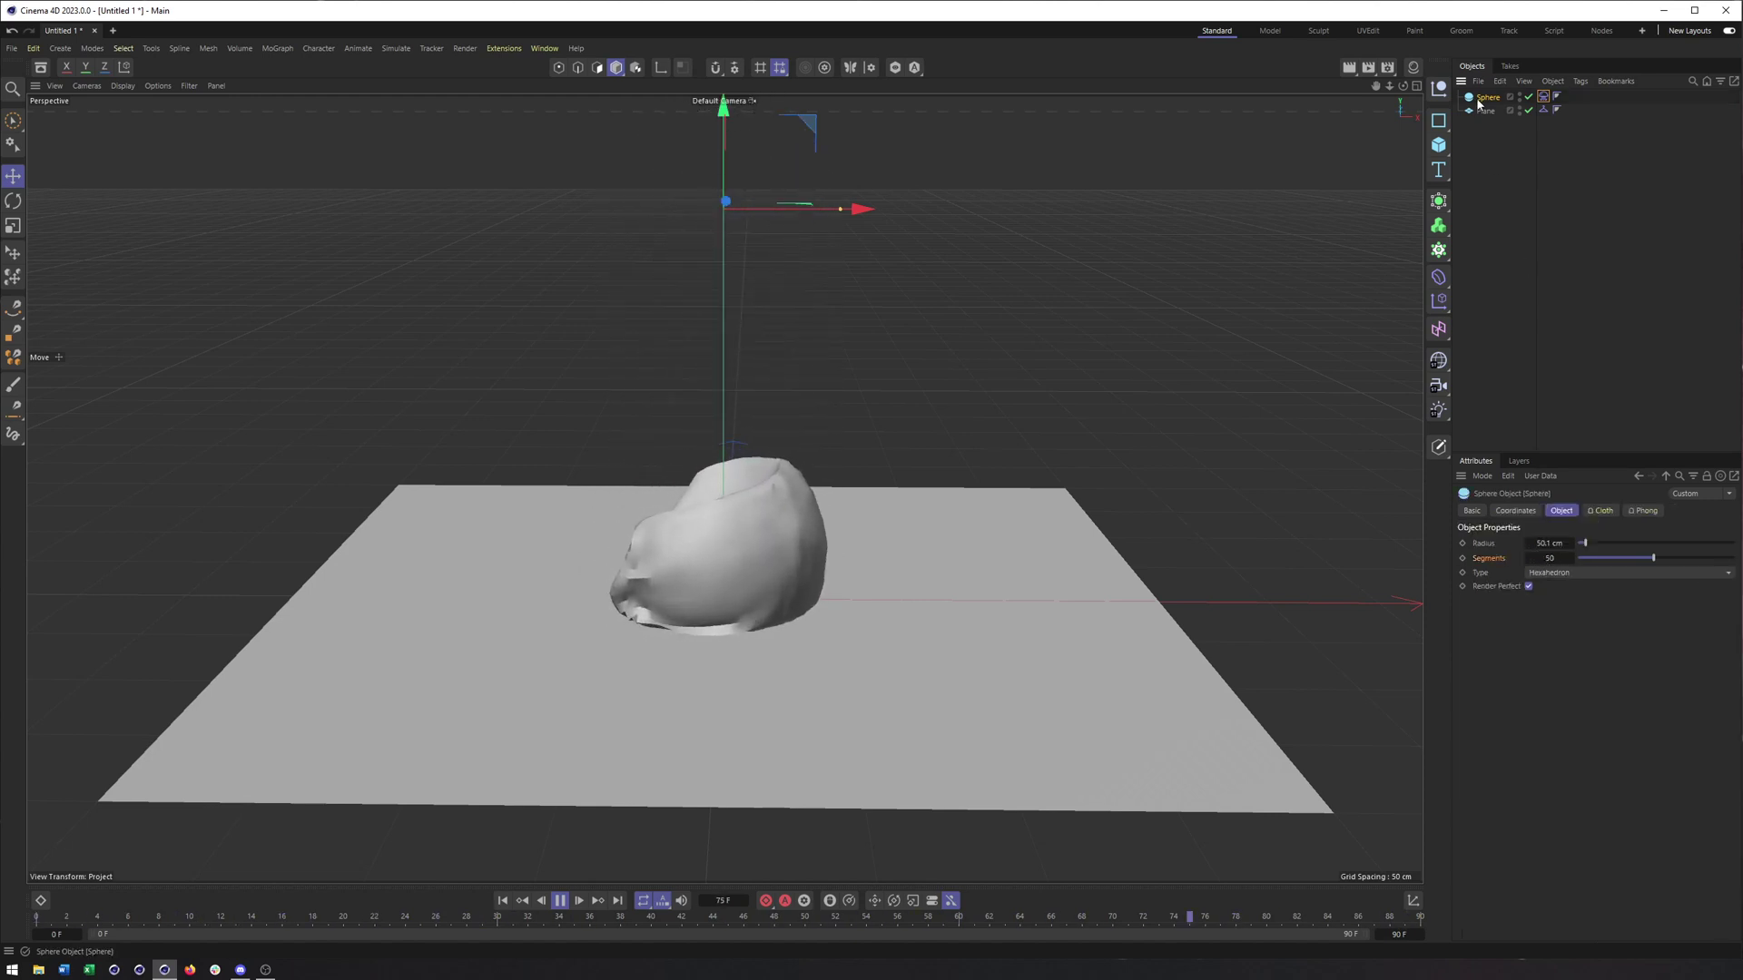
{"action": "left_click", "coordinate": [1439, 202], "text": "alt"}
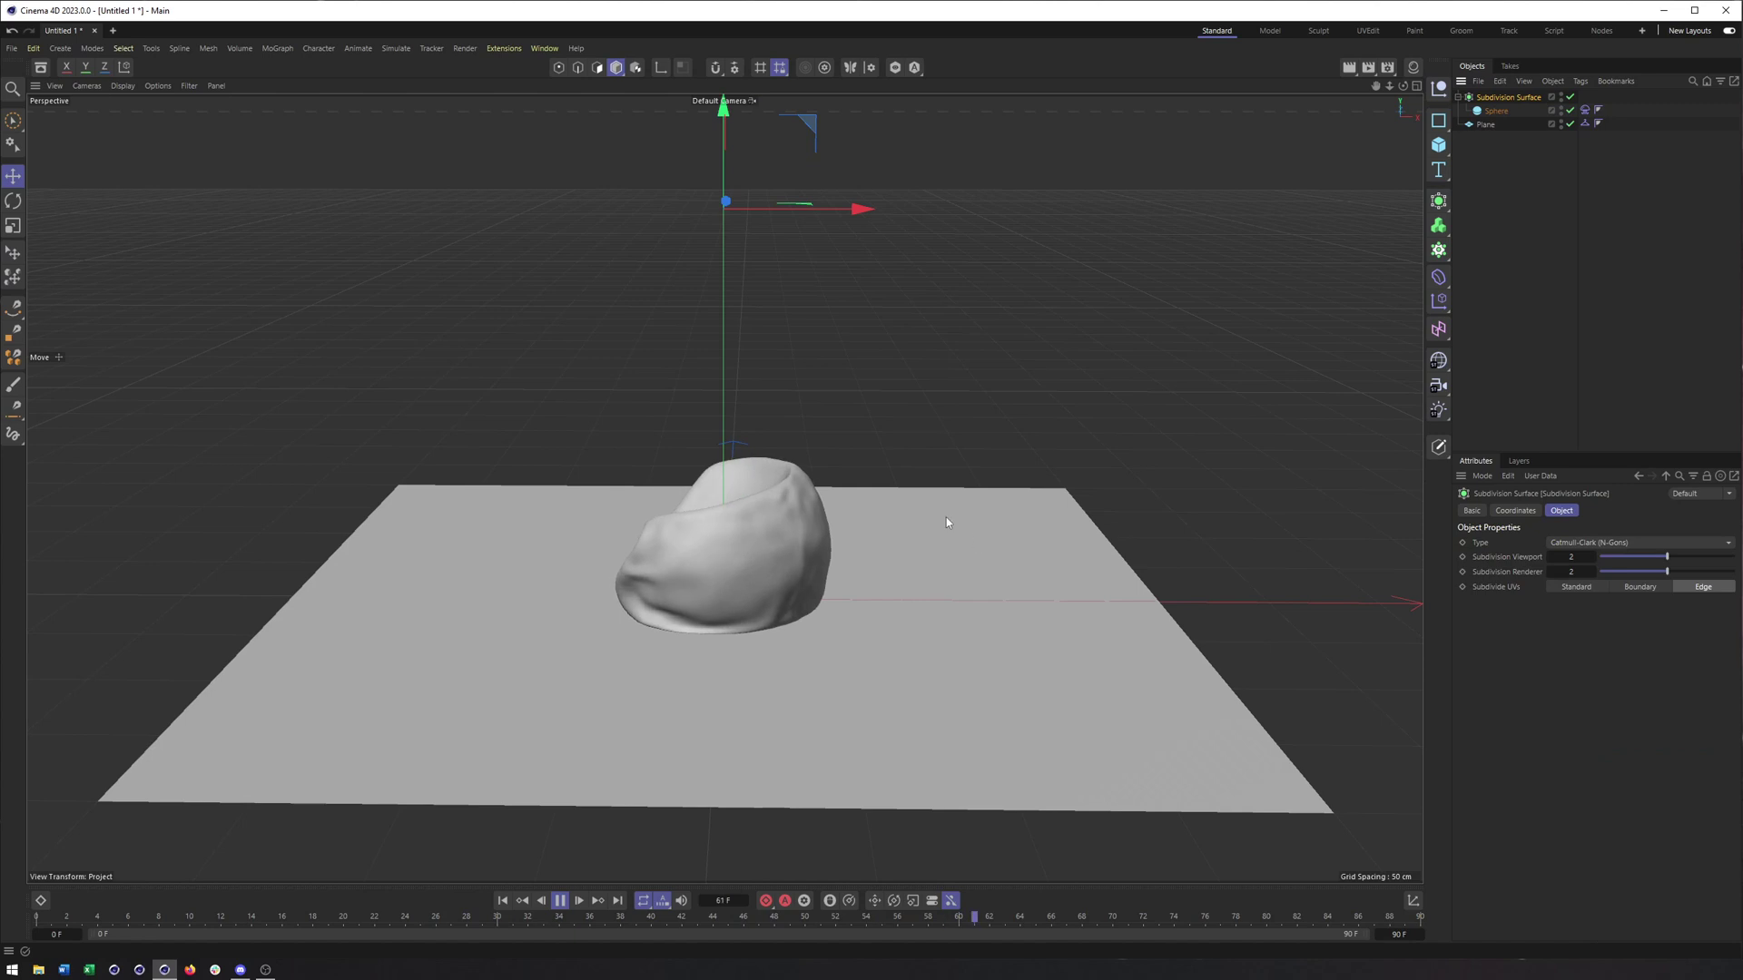
{"action": "left_click_drag", "start_coordinate": [946, 517], "coordinate": [751, 511], "text": "alt"}
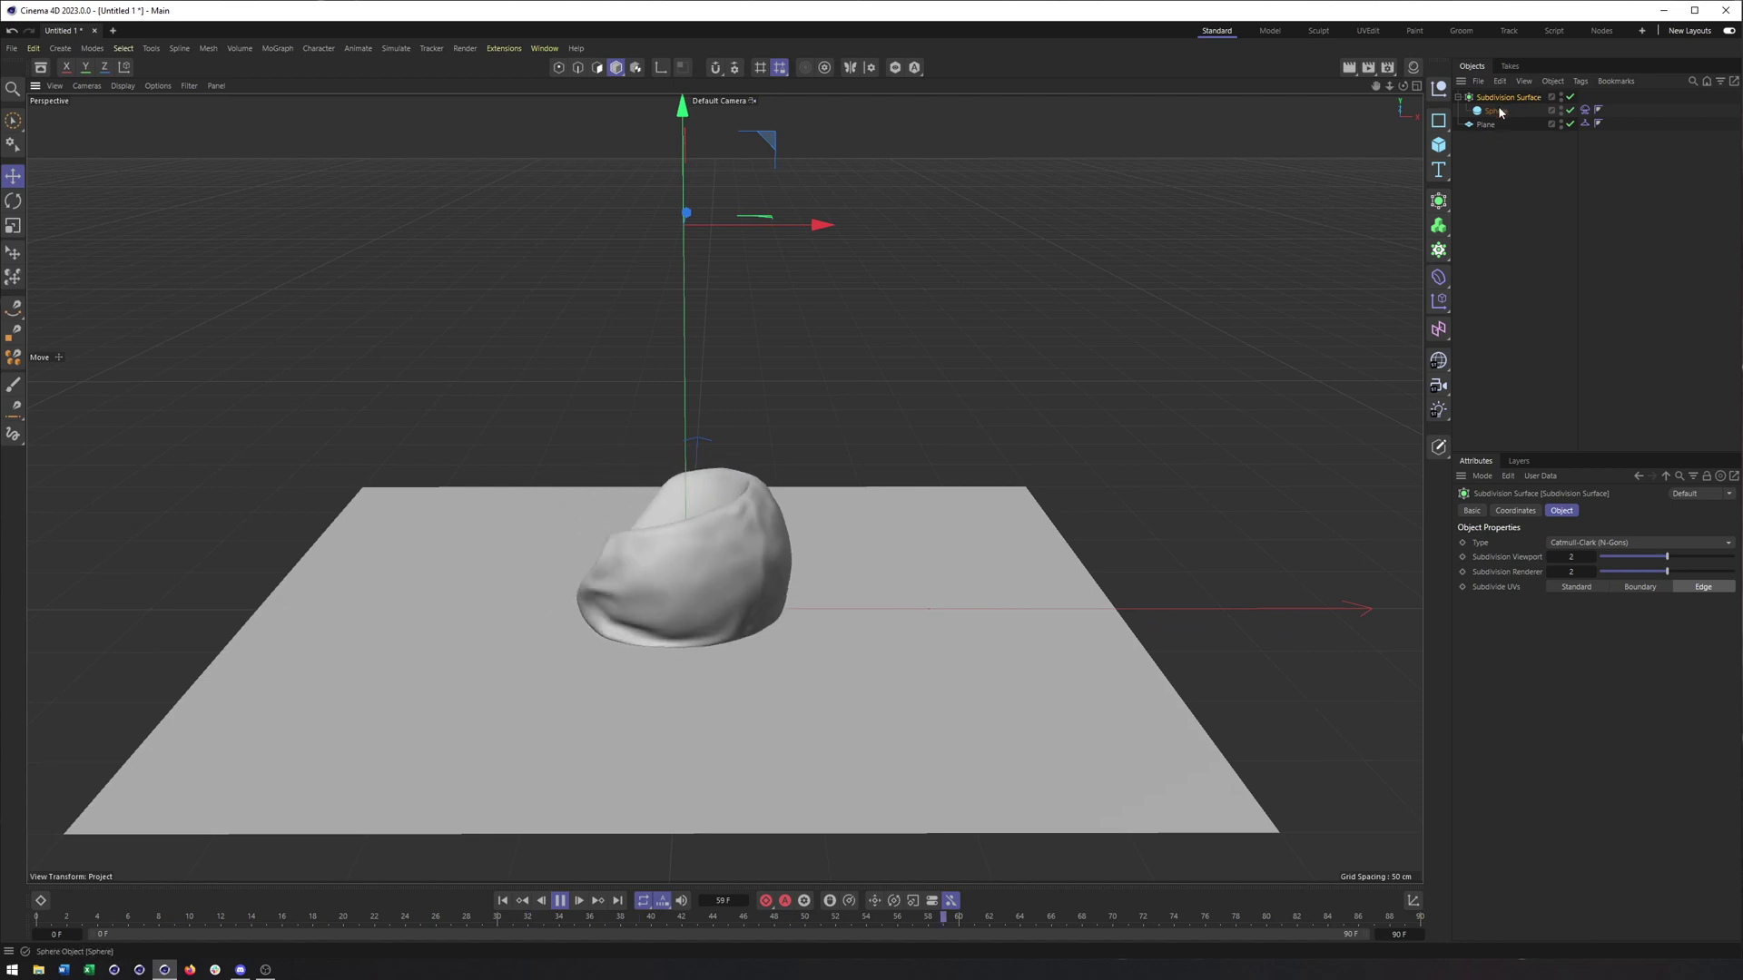
Step: Set the Soft Body Softness of the sphere's Cloth tag to 50
{"action": "left_click", "coordinate": [1577, 110]}
{"action": "left_click", "coordinate": [1585, 110]}
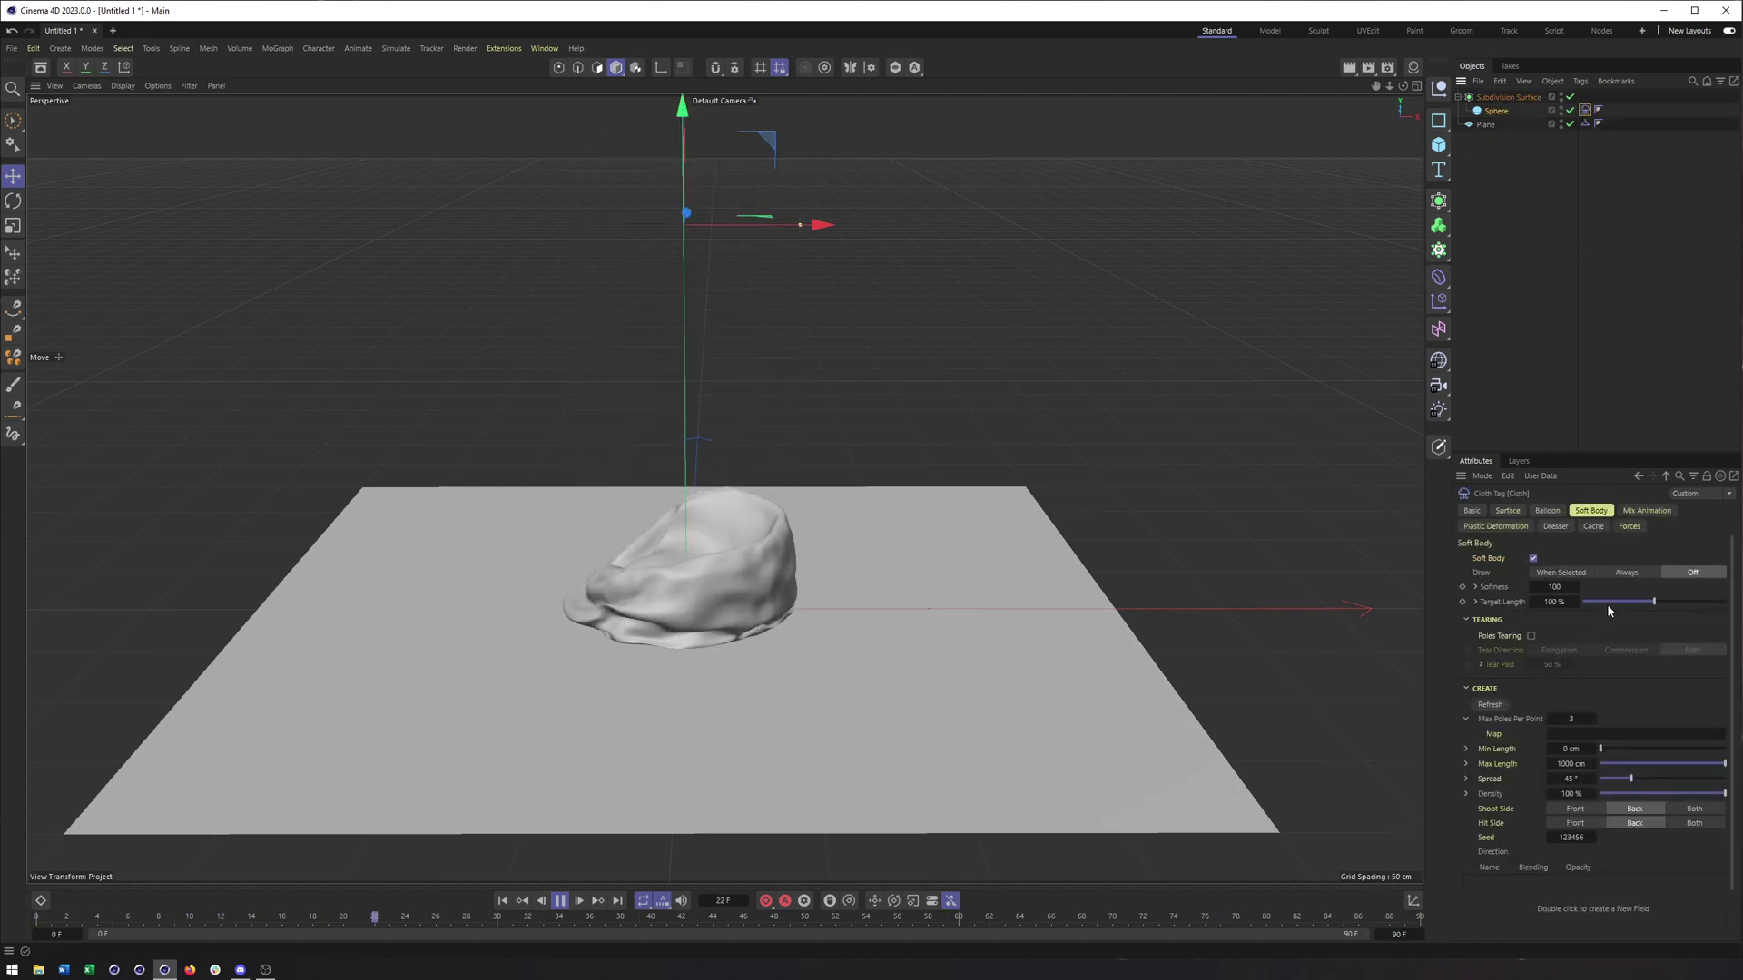
{"action": "double_click", "coordinate": [1553, 588]}
{"action": "type", "text": "50"}
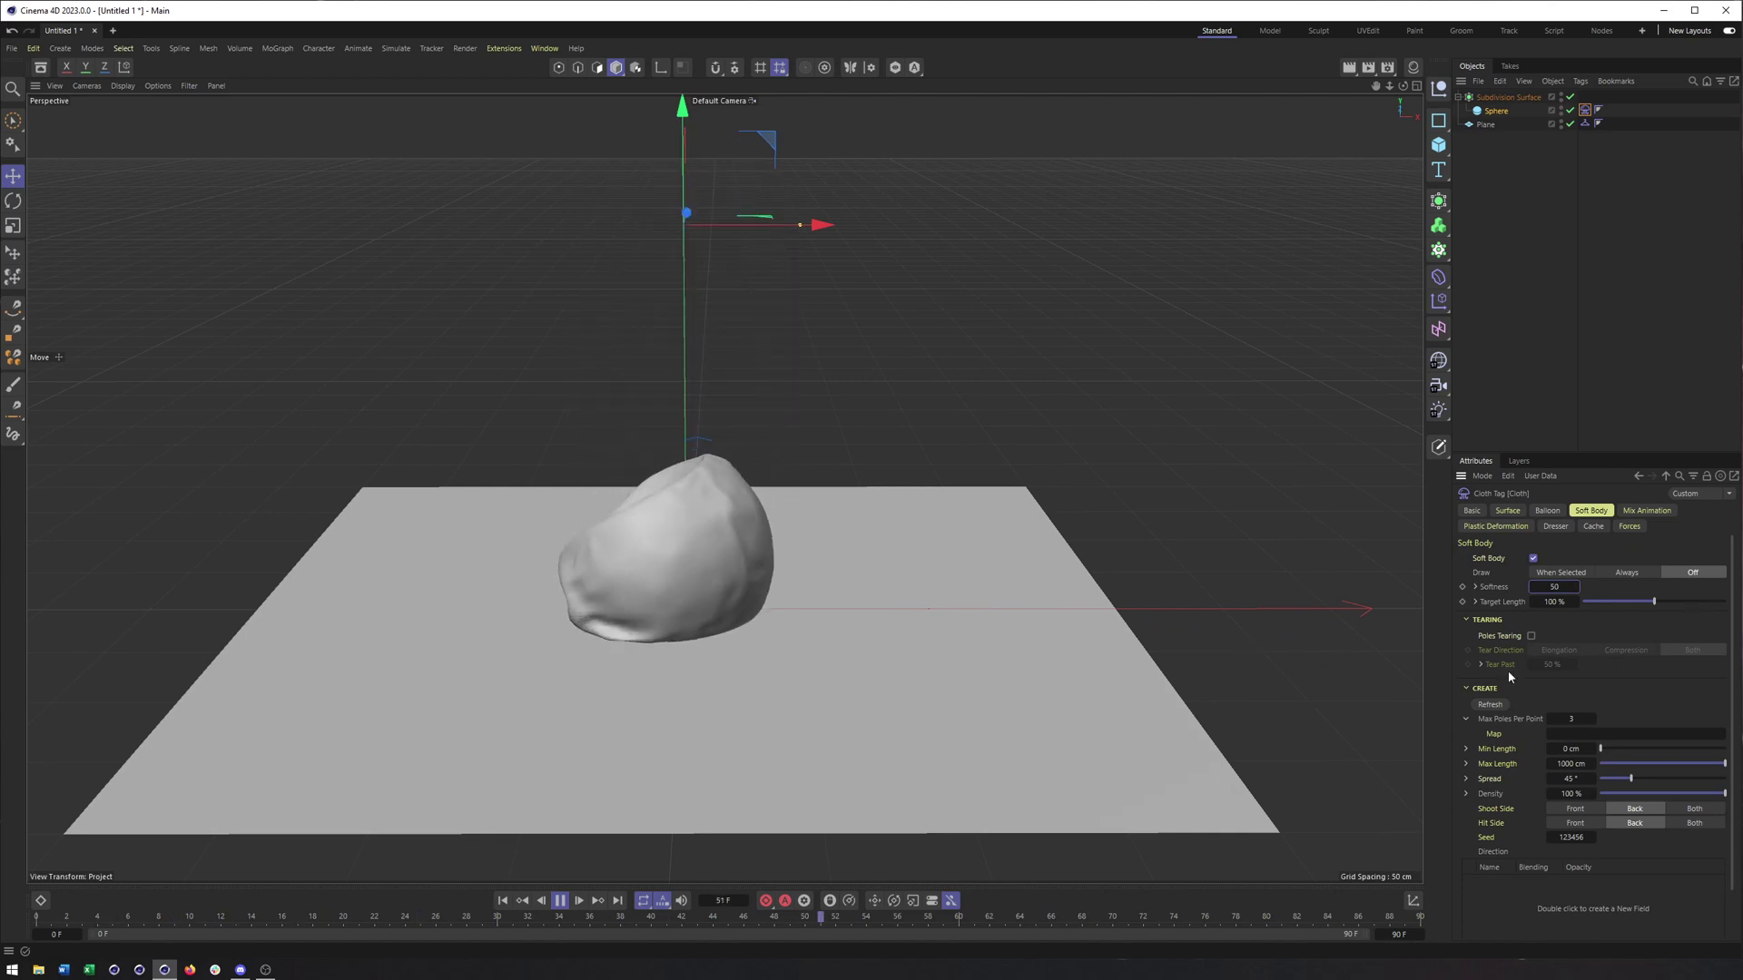
Step: Reduce Max Poles Per Point to 1 and set the Soft Body Softness of the sphere's Cloth tag to 100
{"action": "left_click_drag", "start_coordinate": [1533, 588], "coordinate": [1516, 587]}
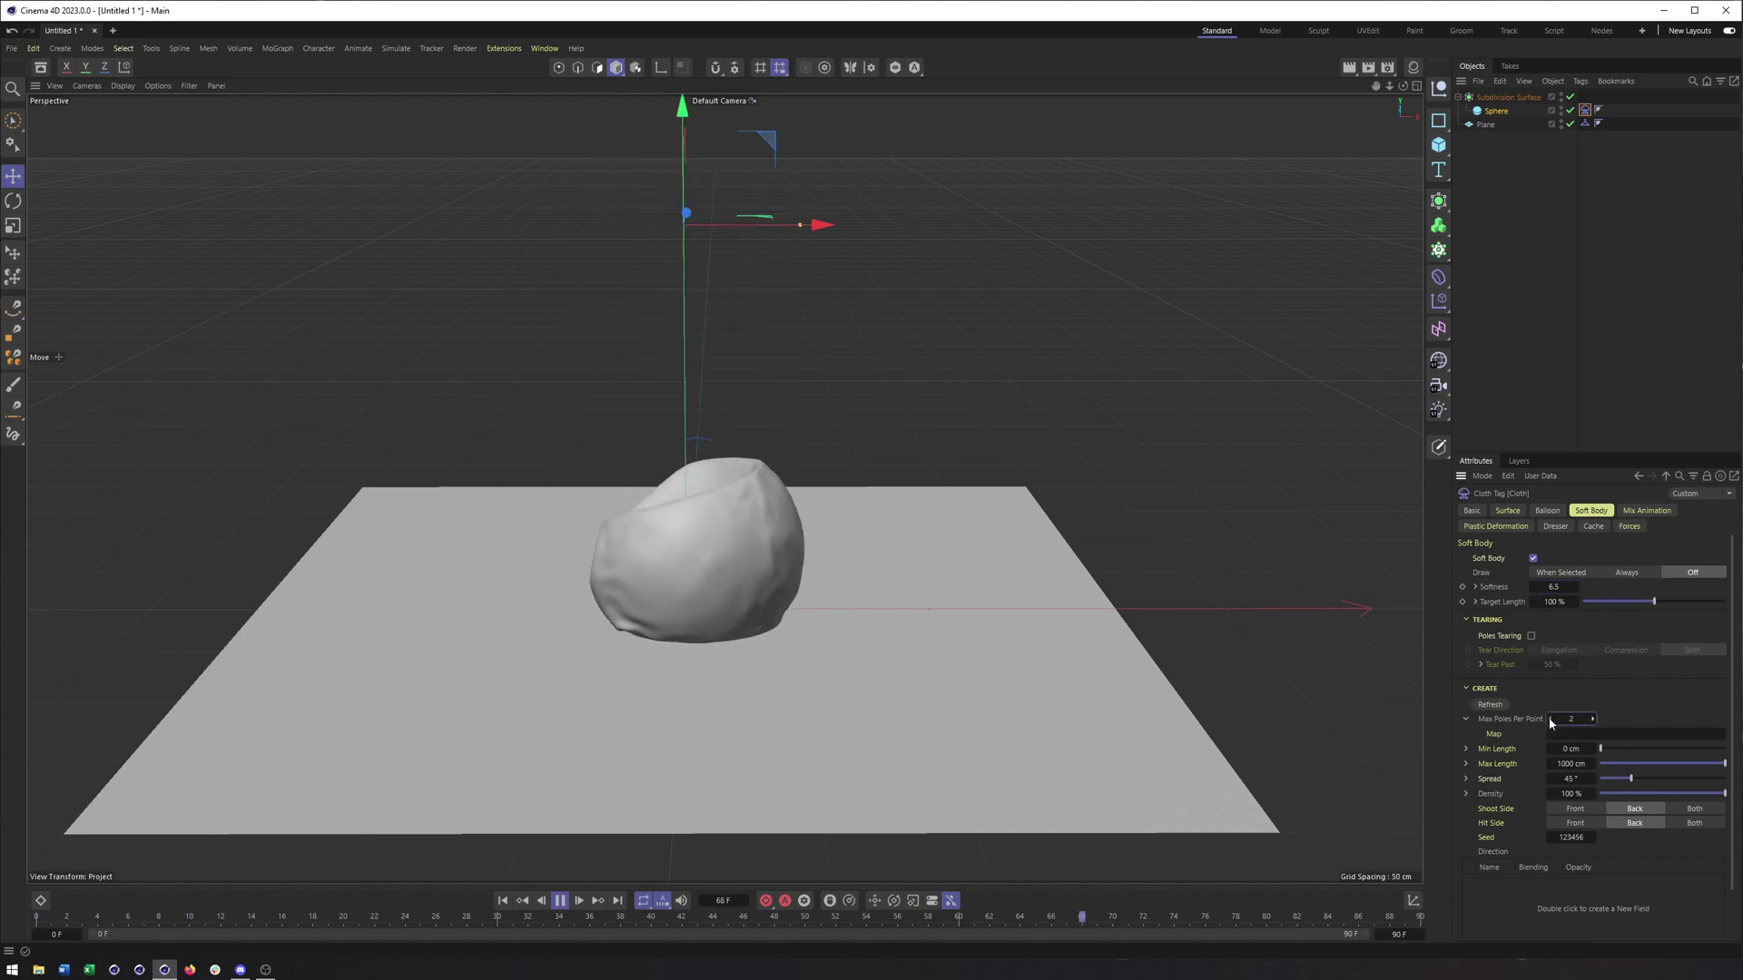
{"action": "left_click_drag", "start_coordinate": [1549, 720], "coordinate": [1547, 726]}
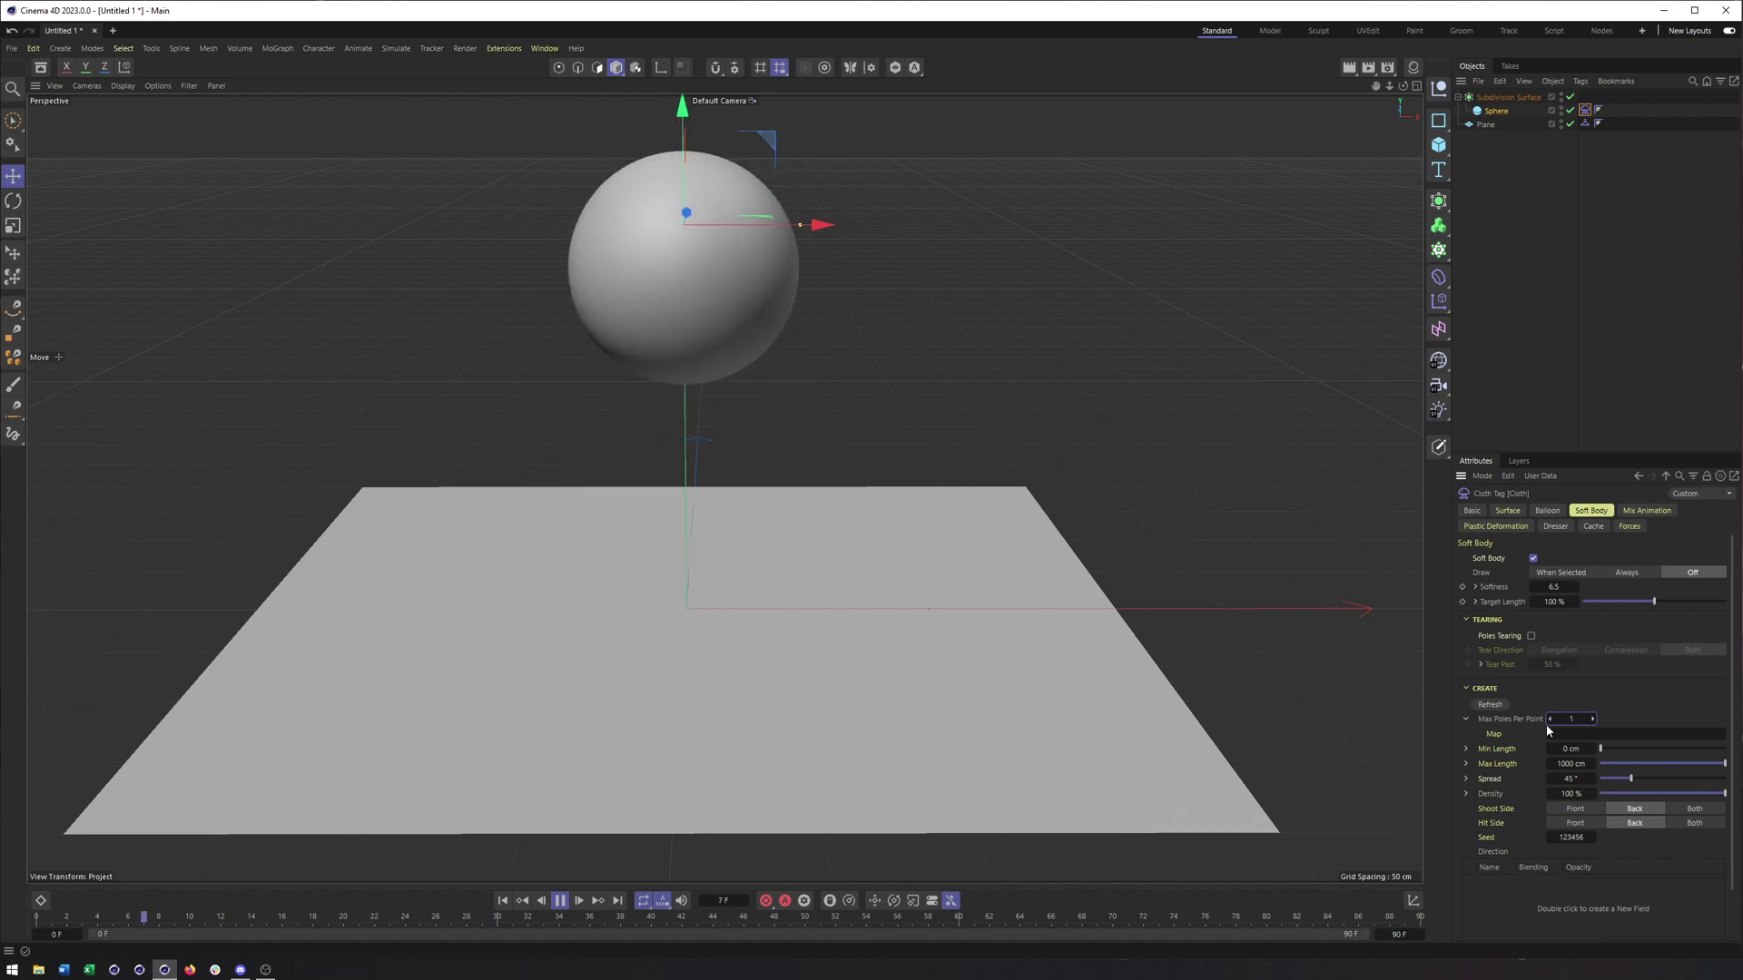
{"action": "double_click", "coordinate": [1559, 592]}
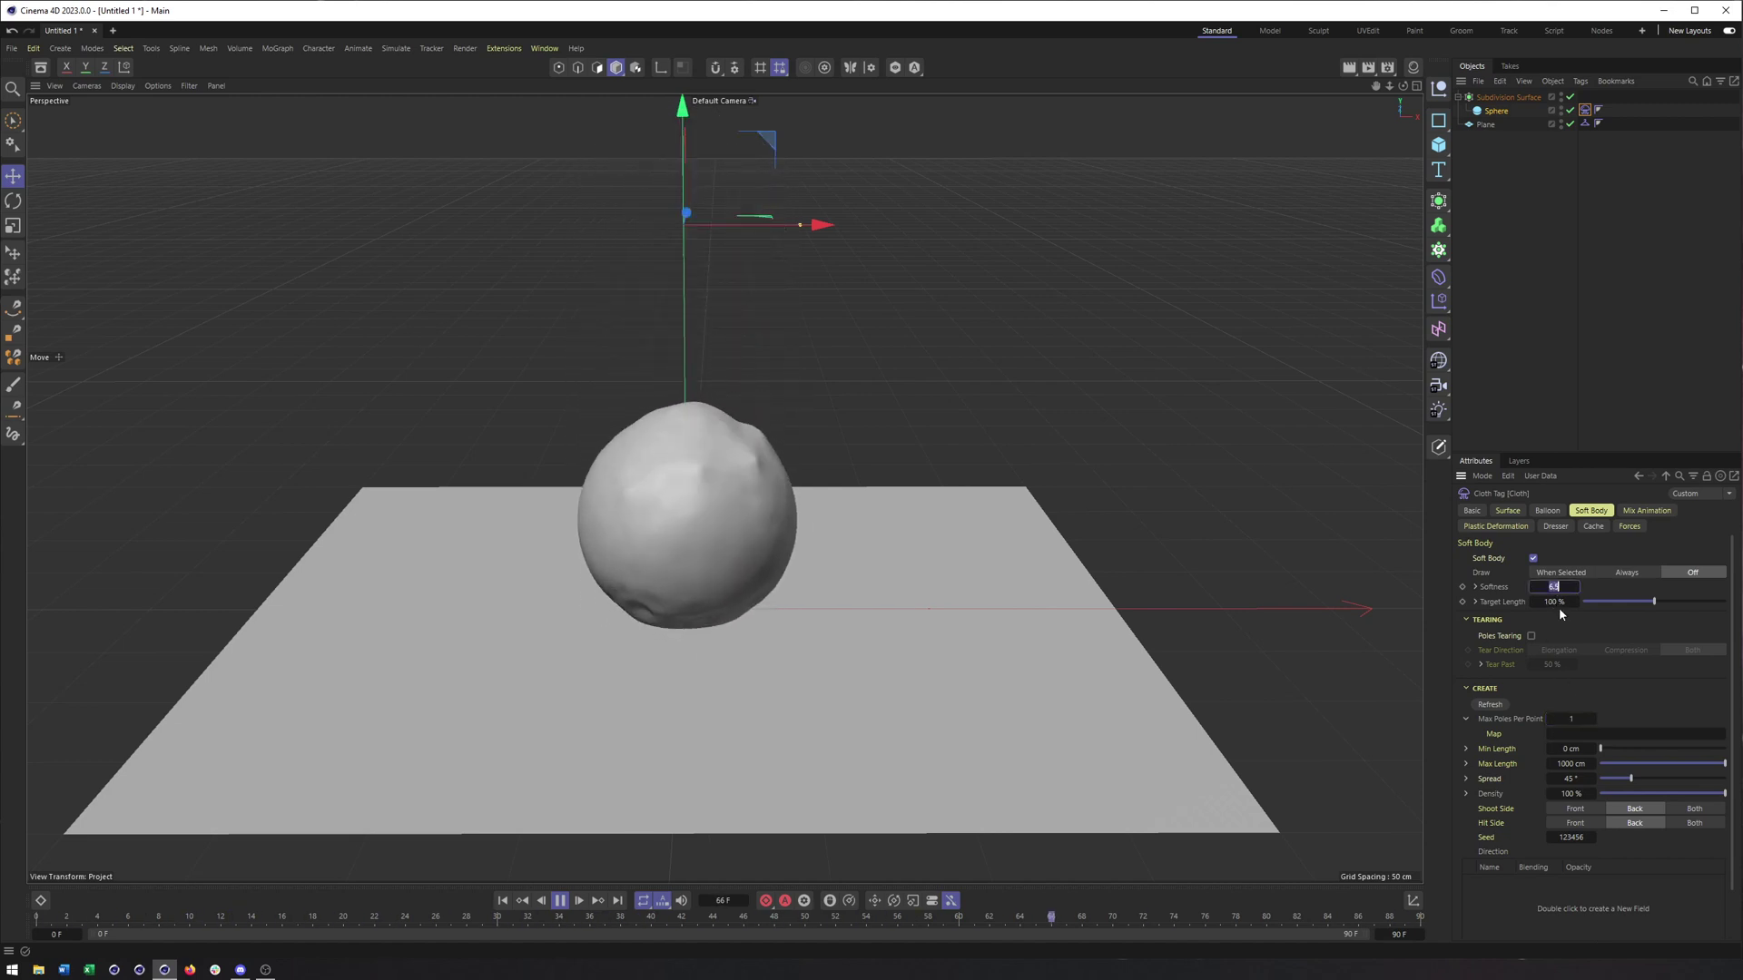
{"action": "type", "text": "100"}
{"action": "key", "text": "Return"}
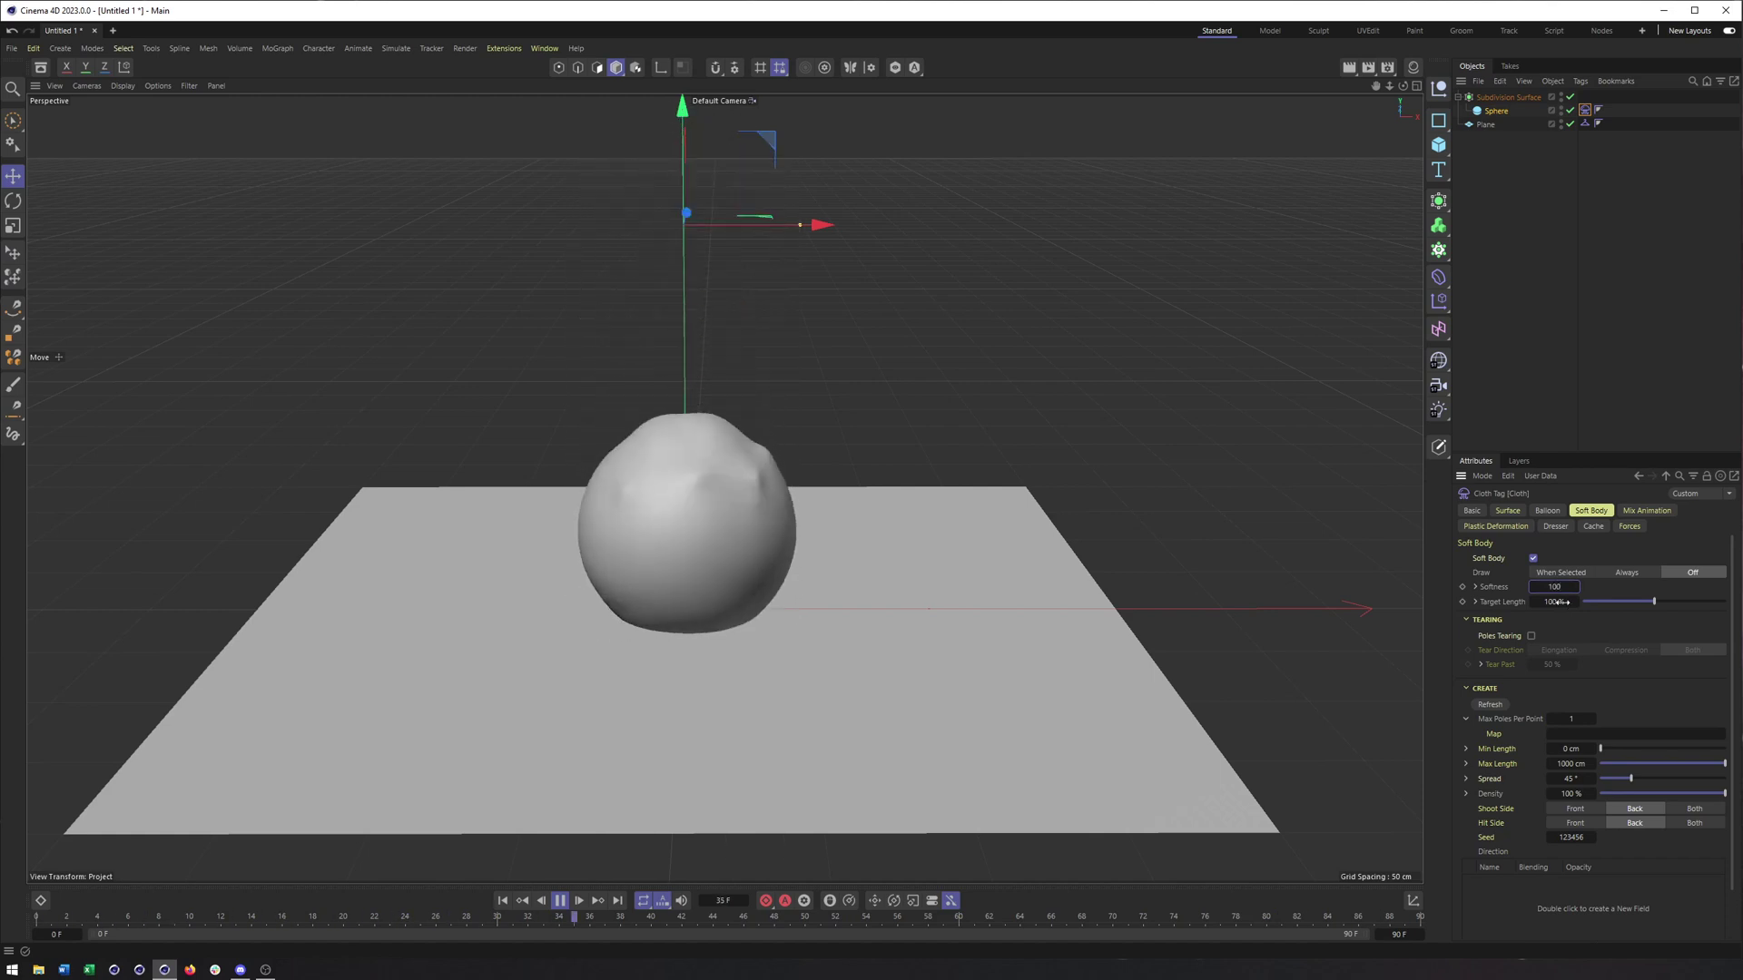
Step: Raise Max Poles Per Point to 3 and replay the simulation from the start to inspect the sphere's landing
{"action": "left_click", "coordinate": [1593, 720]}
{"action": "left_click", "coordinate": [1594, 720]}
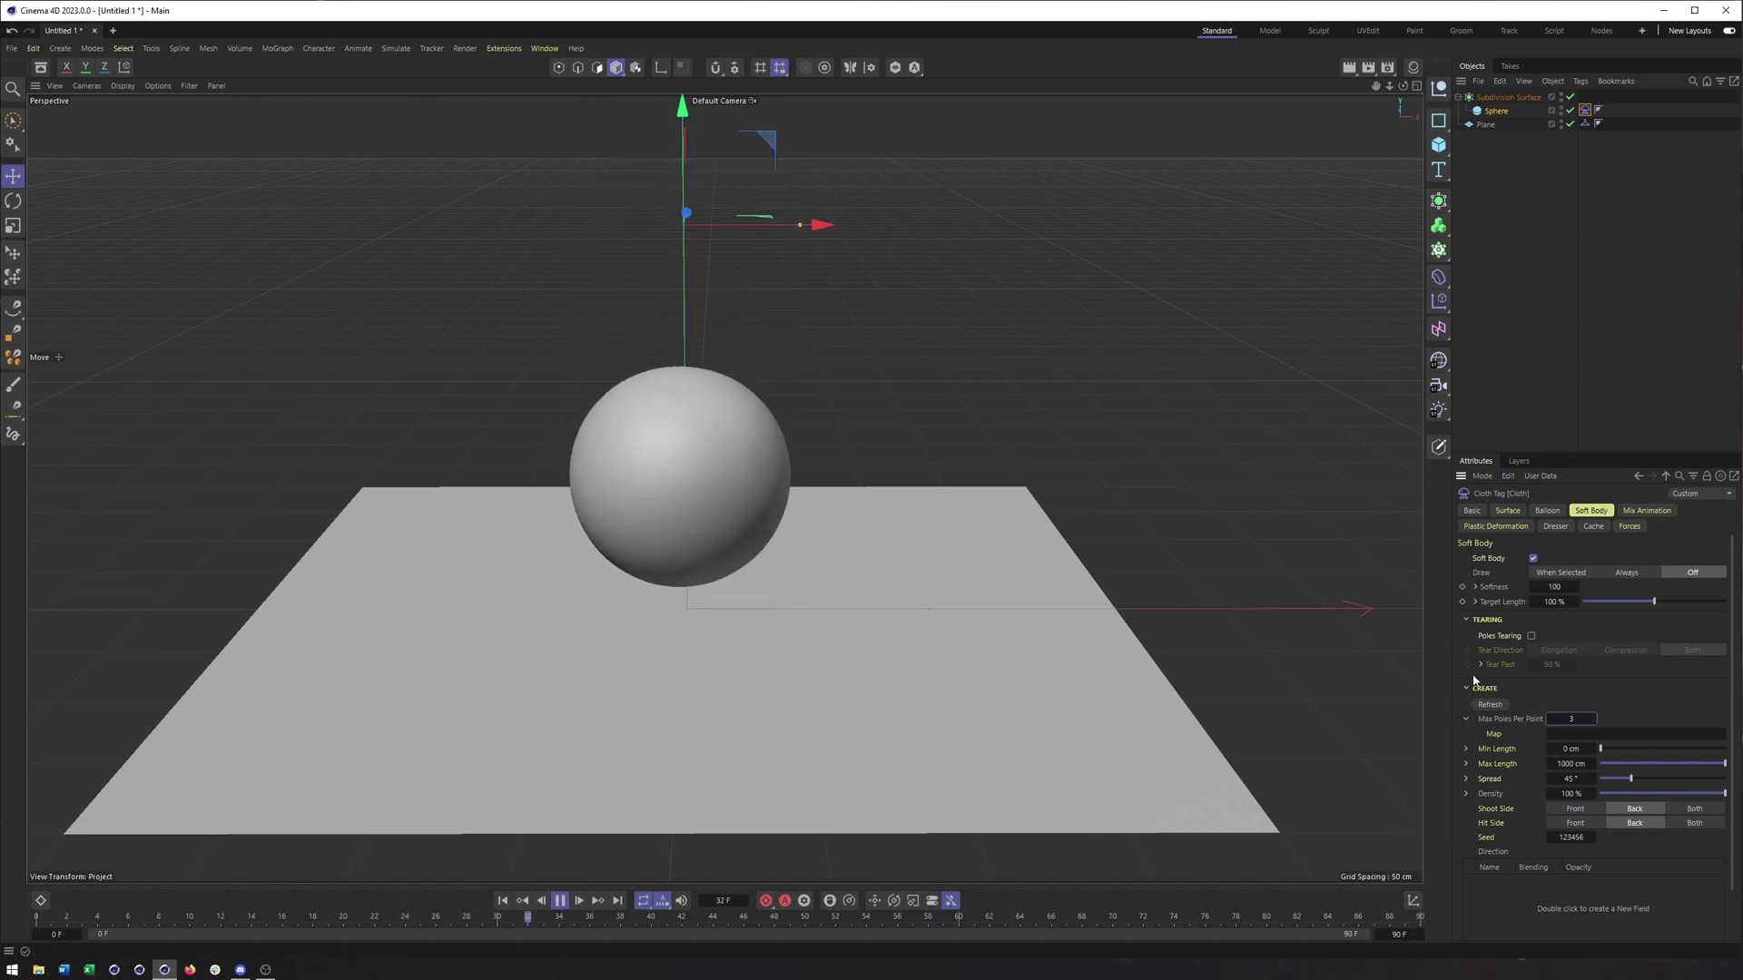
{"action": "left_click", "coordinate": [558, 901]}
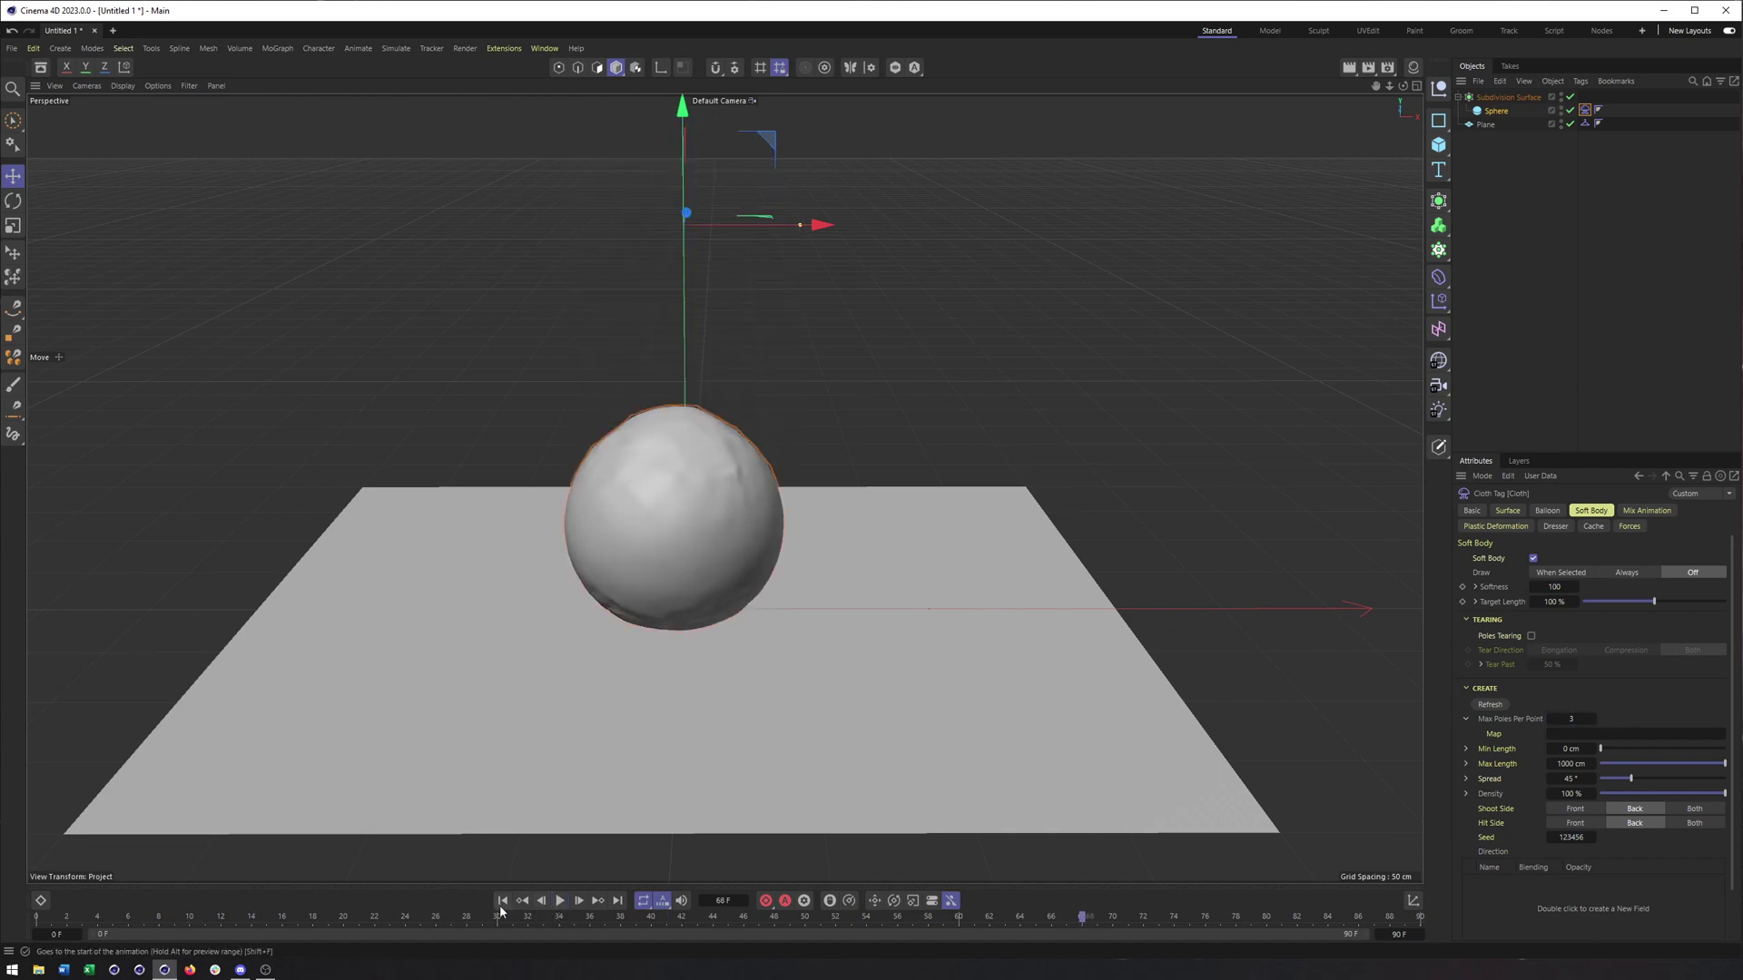
{"action": "left_click", "coordinate": [504, 901]}
{"action": "left_click", "coordinate": [559, 901]}
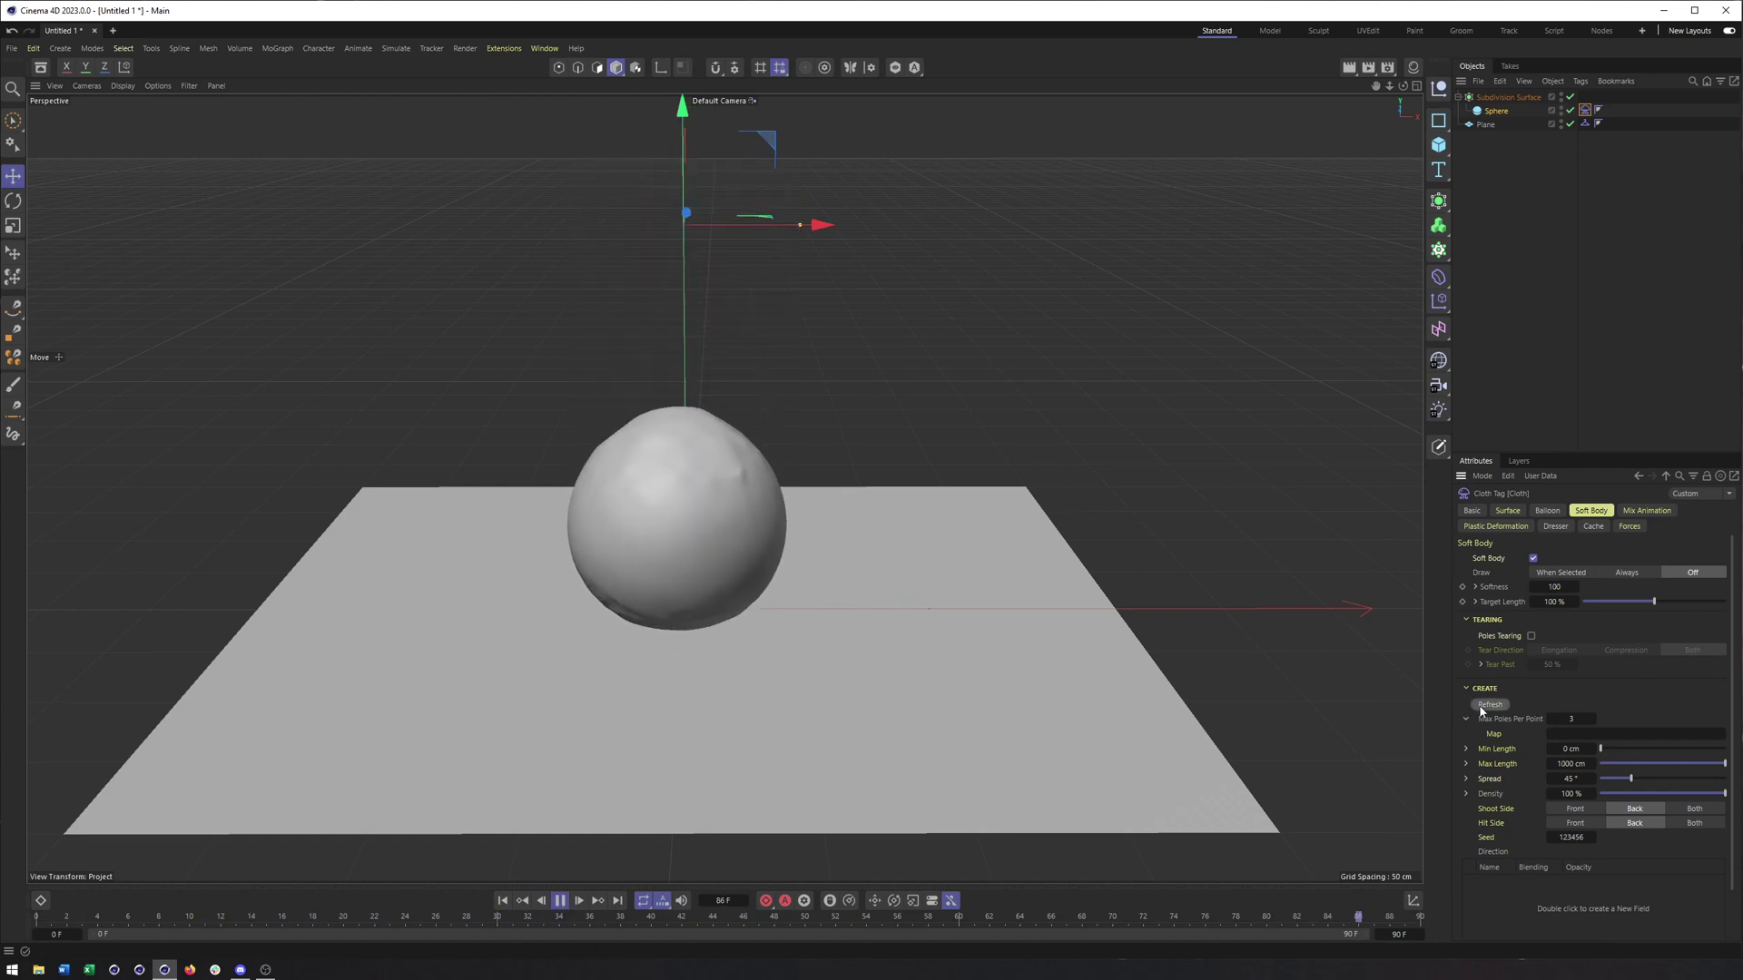
{"action": "left_click_drag", "start_coordinate": [912, 597], "coordinate": [906, 593], "text": "alt"}
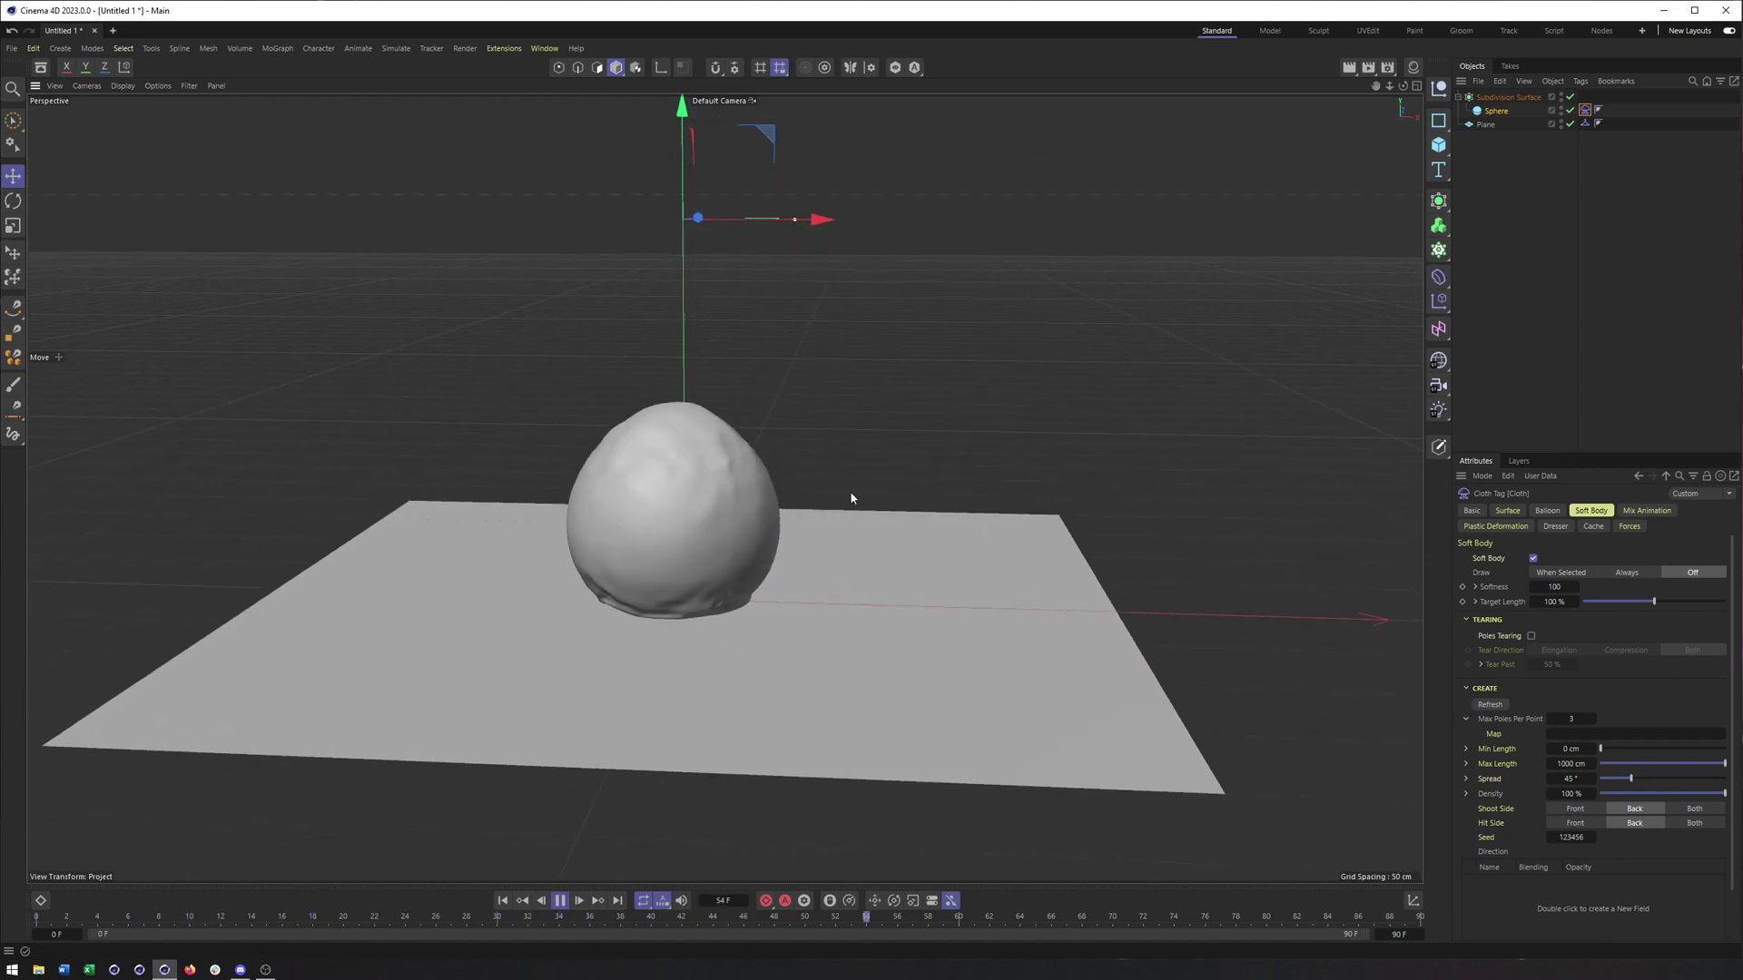
{"action": "left_click_drag", "start_coordinate": [840, 499], "coordinate": [802, 493], "text": "alt"}
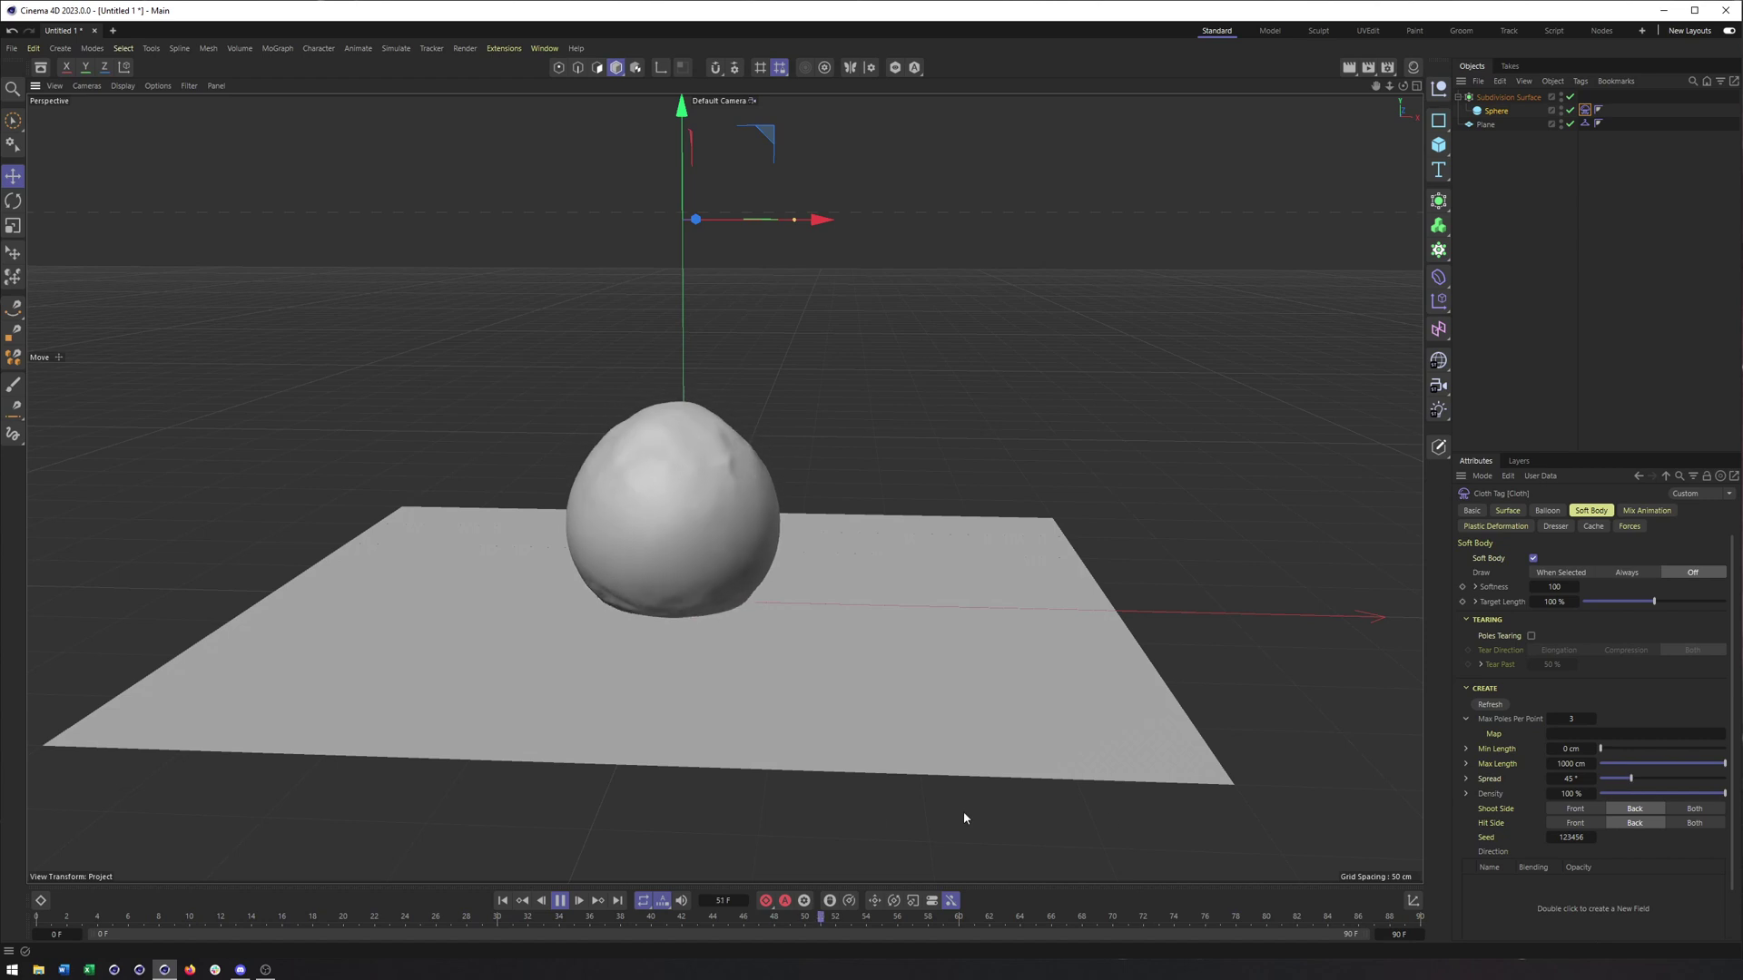
Step: Draw the poles when selected, set their Spread to 97° and replay the simulation from the first frame
{"action": "key", "text": "F8"}
{"action": "left_click", "coordinate": [1565, 574]}
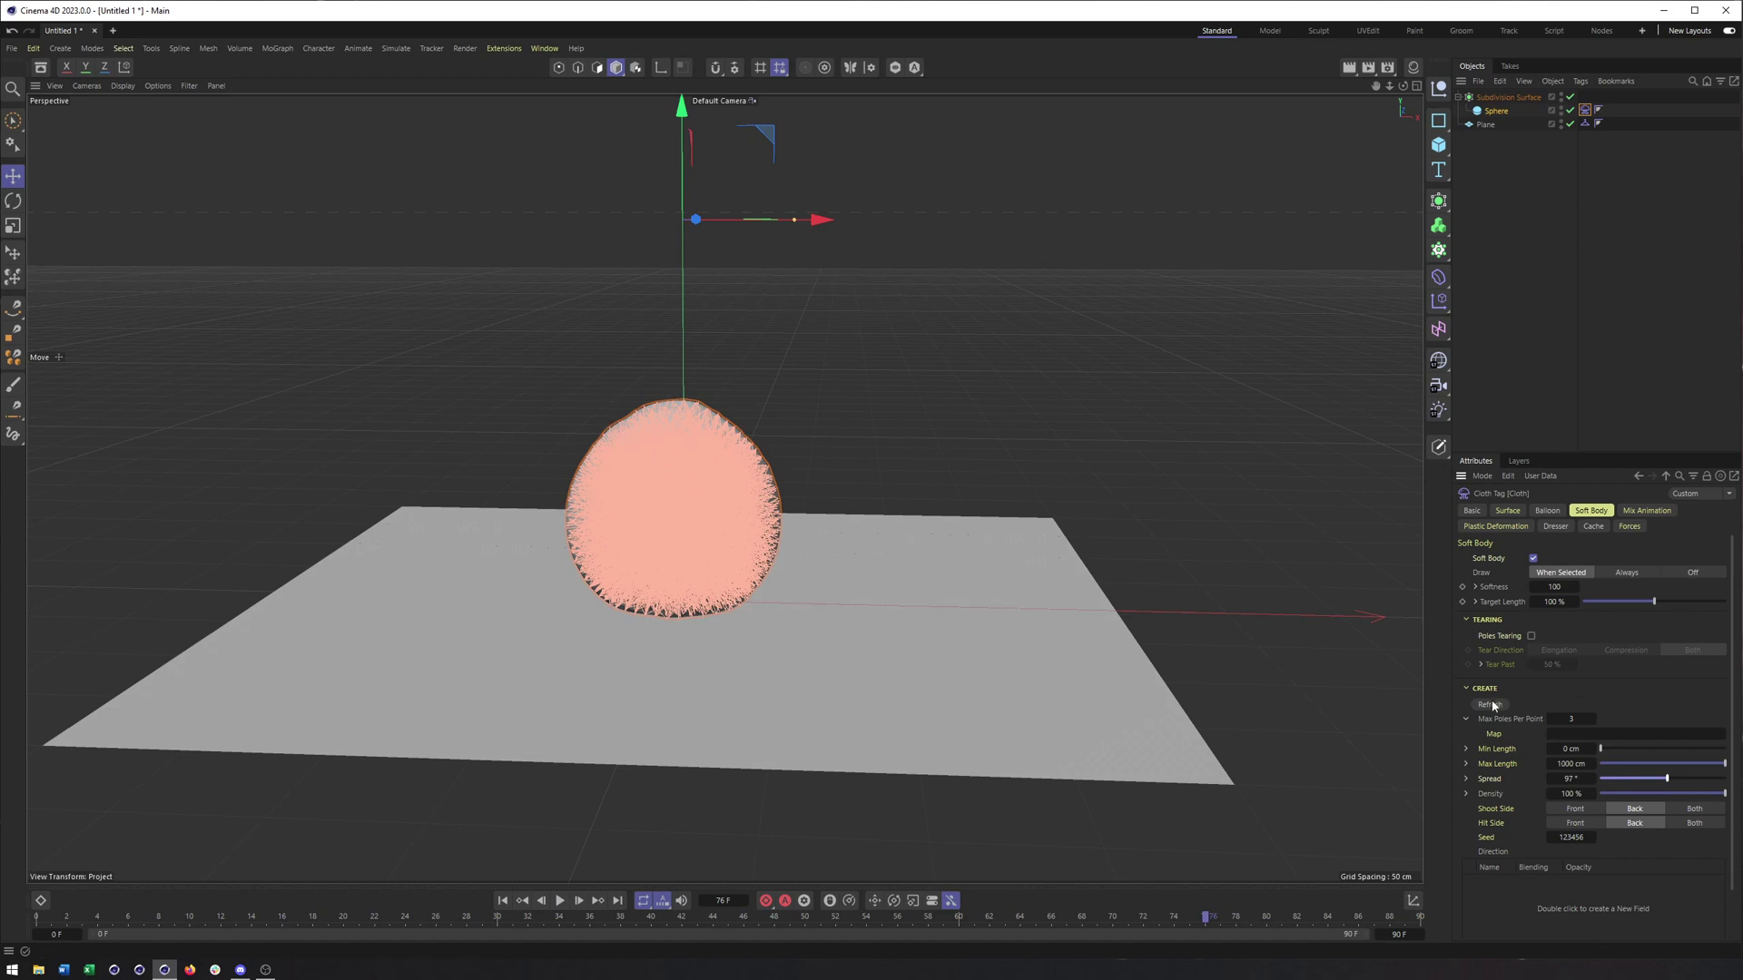
{"action": "left_click", "coordinate": [502, 901]}
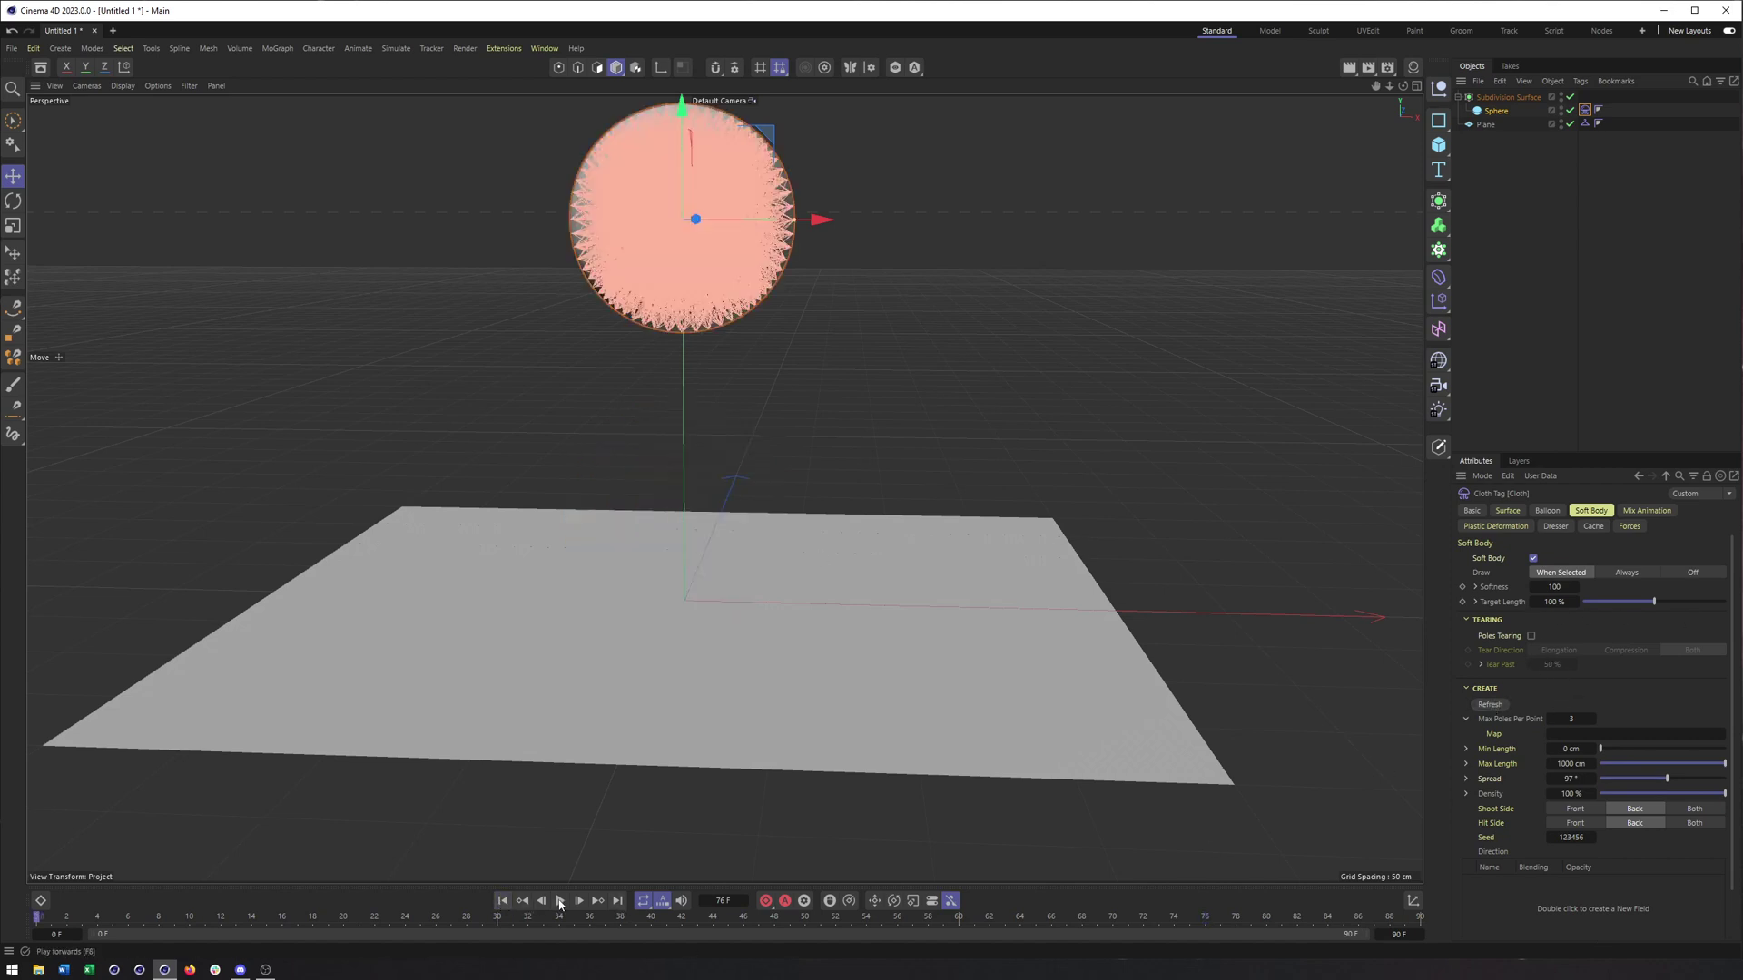
{"action": "left_click", "coordinate": [562, 901]}
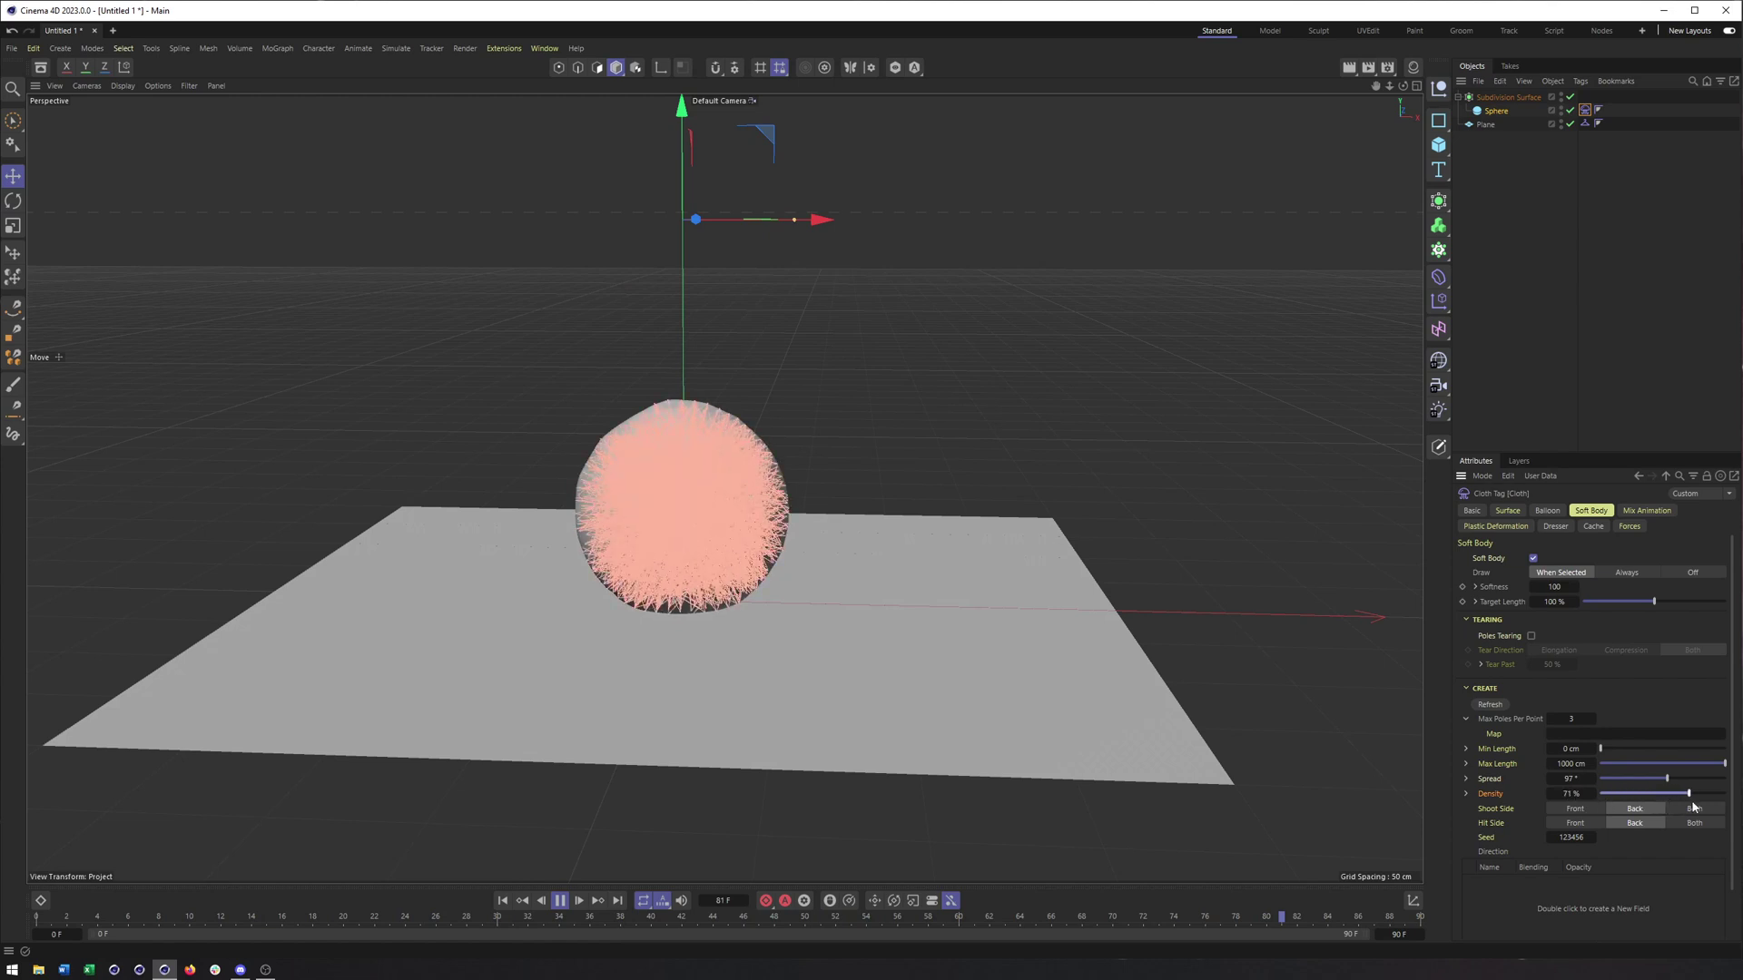
Step: Set the pole Density to 34 %, refresh the poles, check the simulation and rewind to the first frame
{"action": "left_click_drag", "start_coordinate": [1689, 795], "coordinate": [1590, 801]}
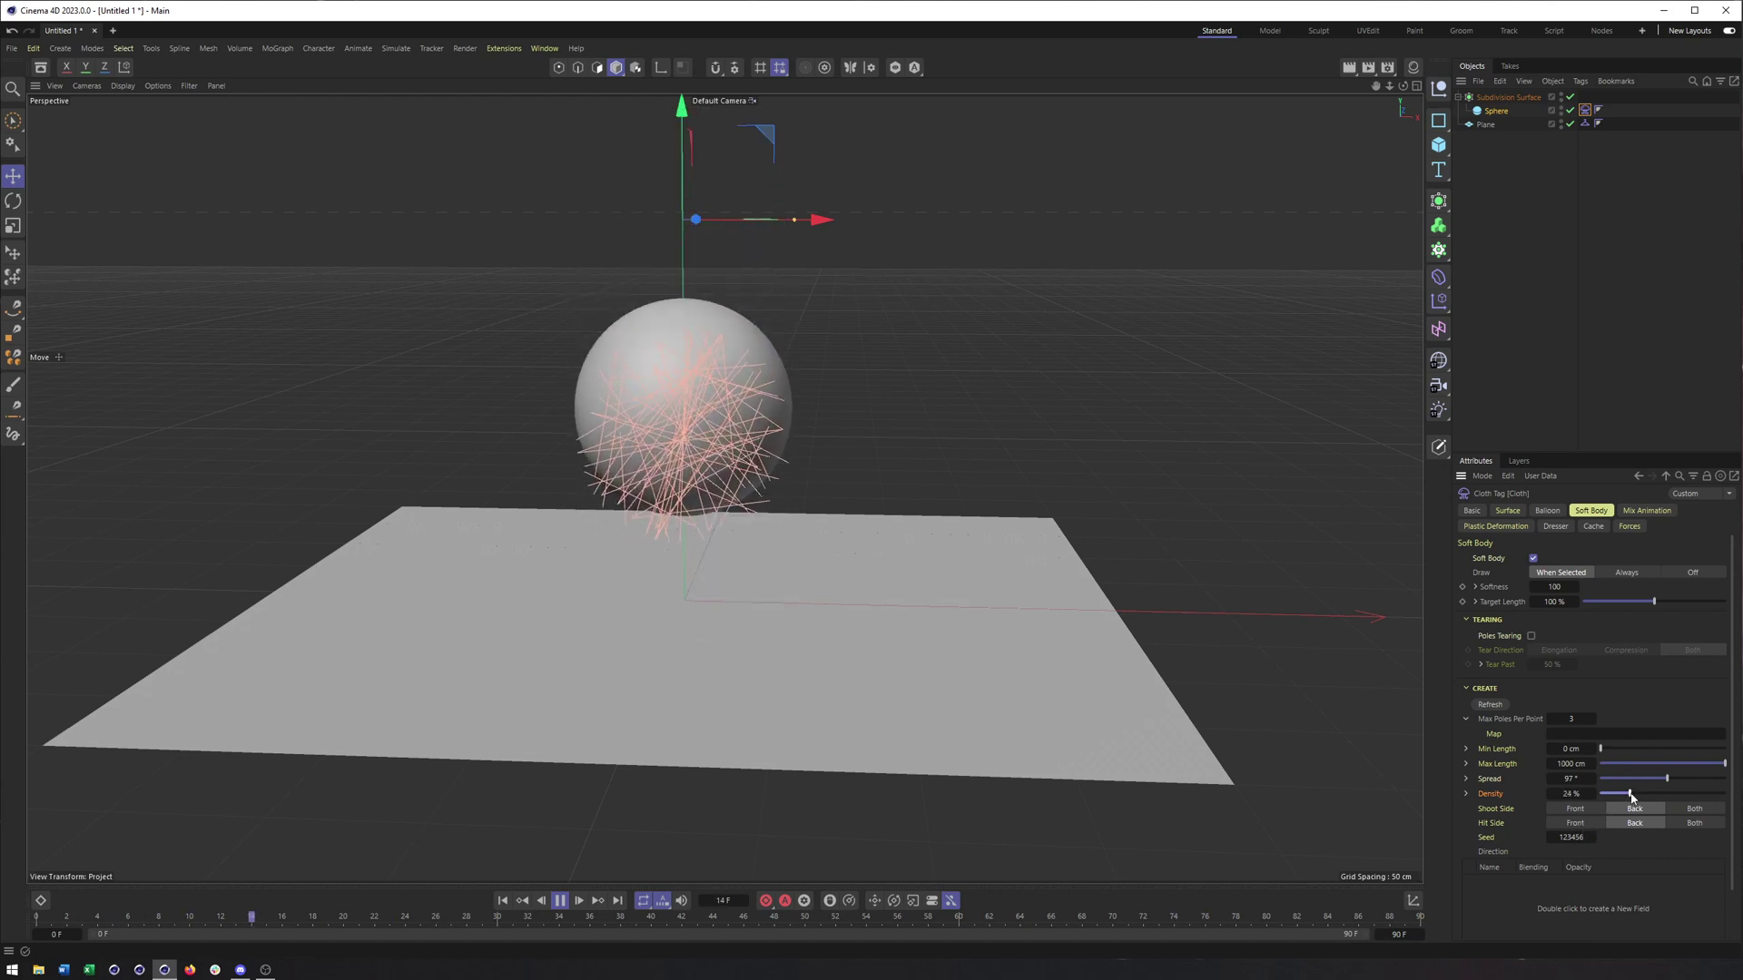
{"action": "left_click_drag", "start_coordinate": [1630, 796], "coordinate": [1643, 797]}
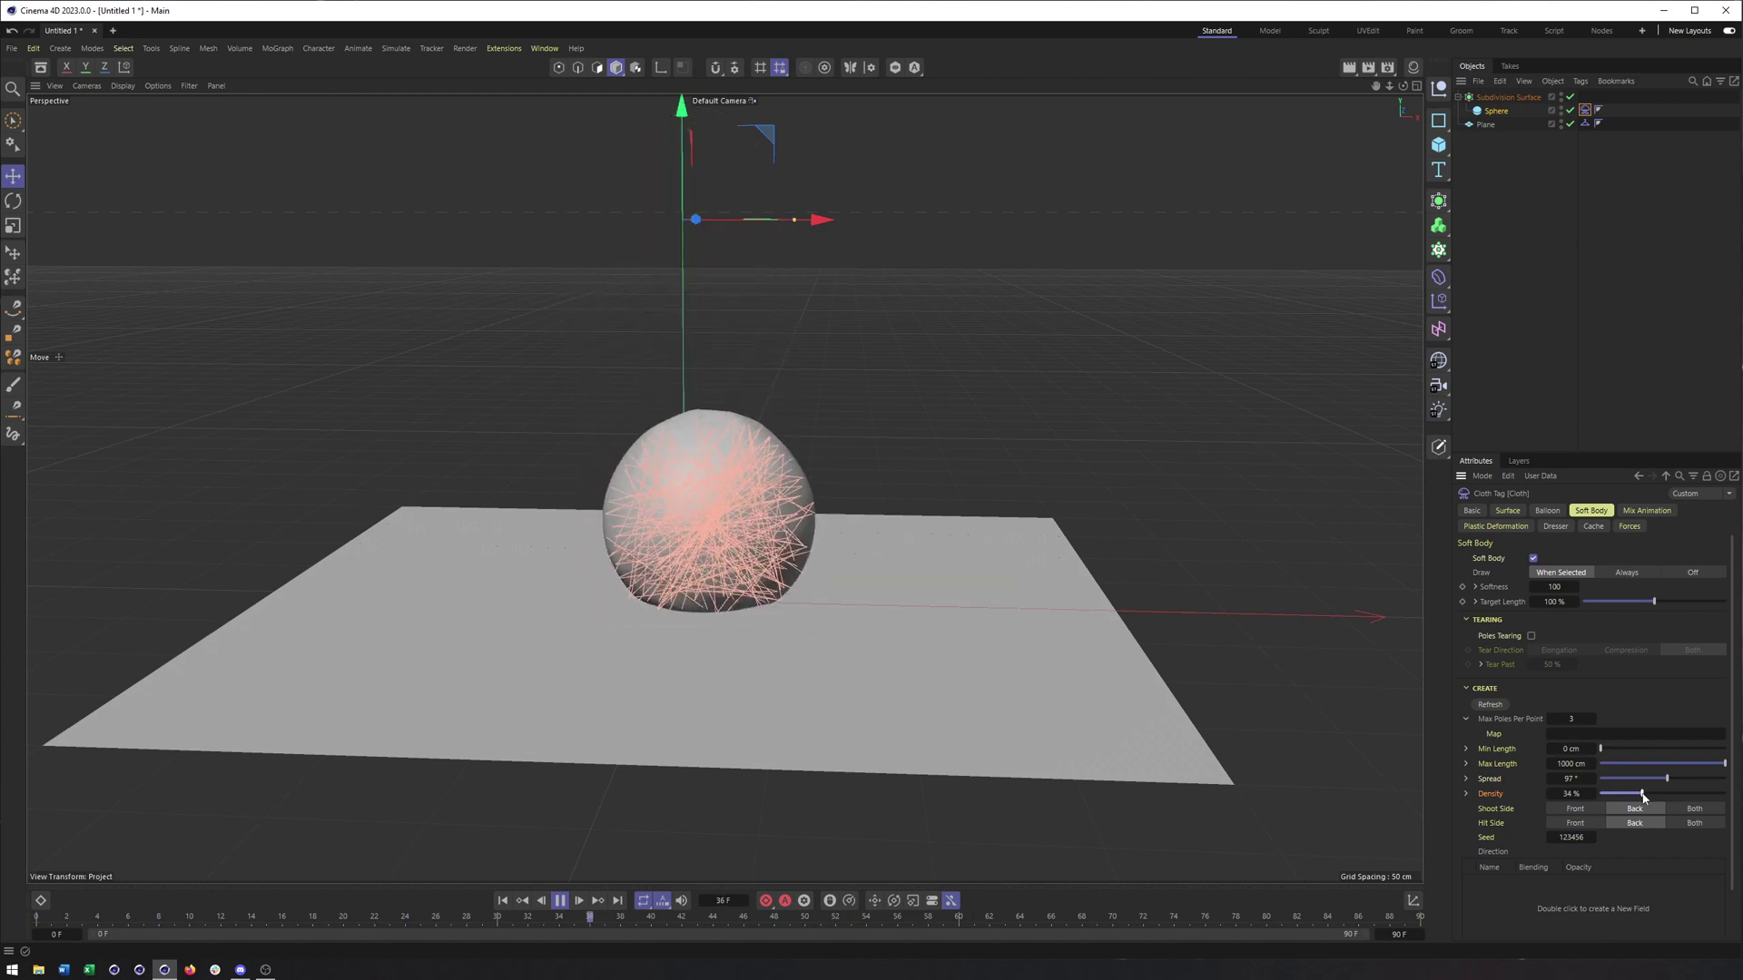
{"action": "left_click", "coordinate": [1490, 706]}
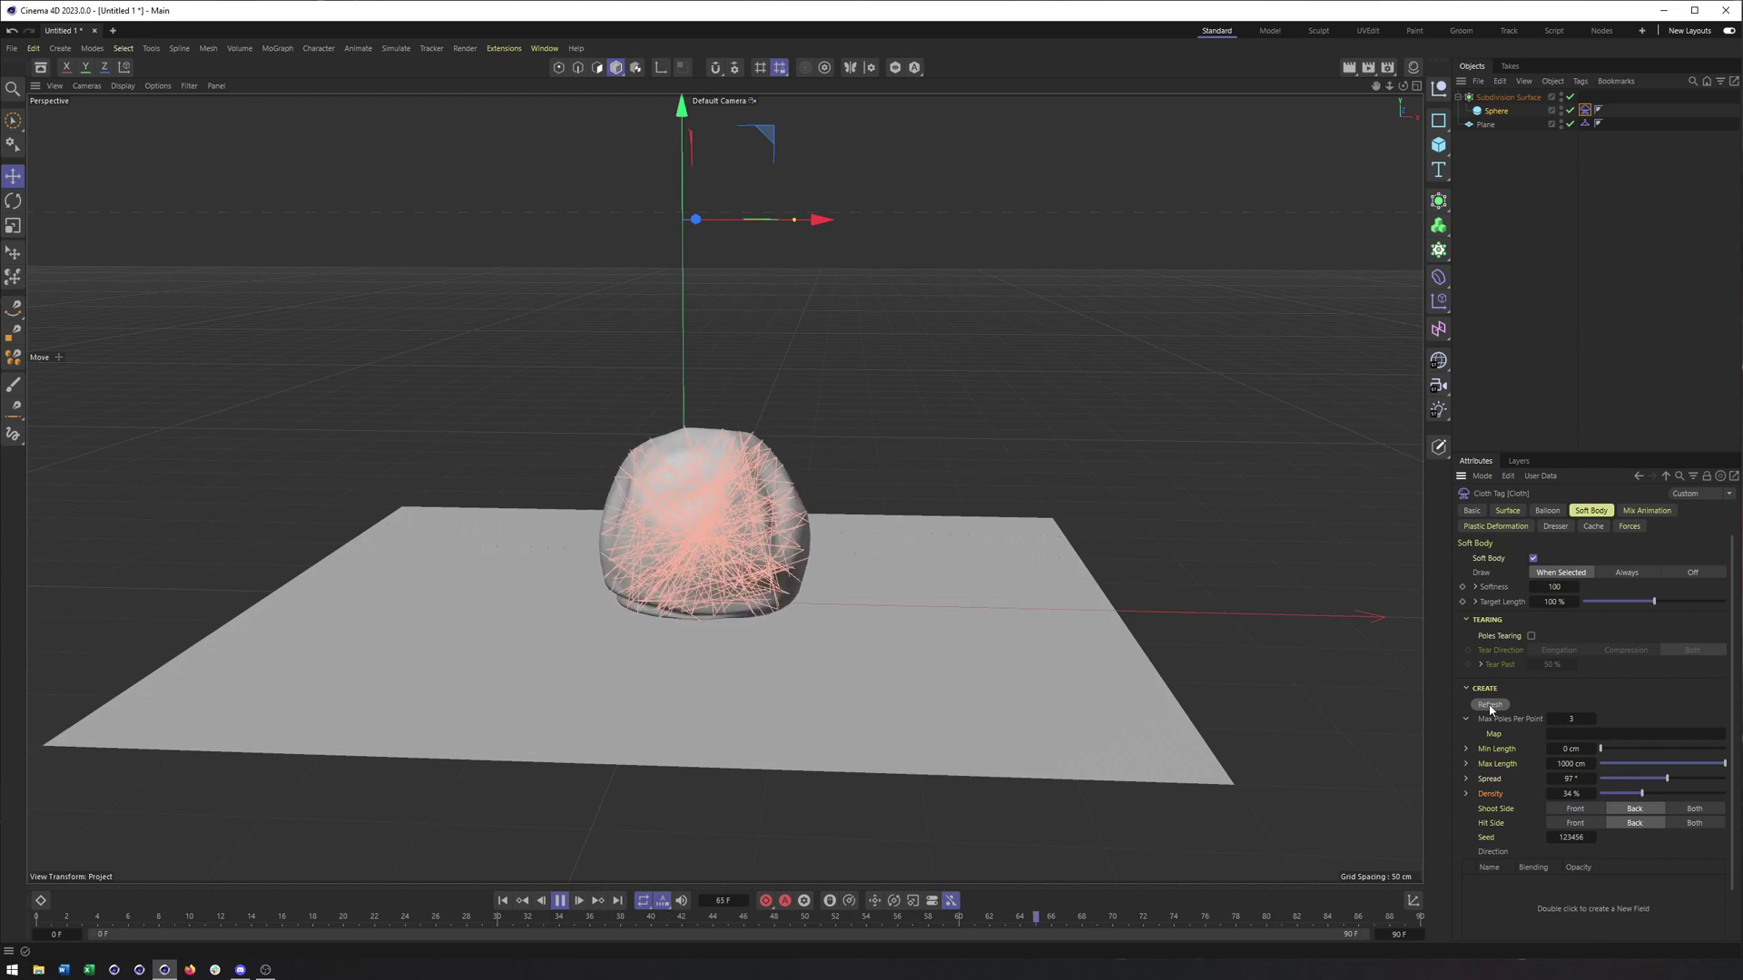
{"action": "mouse_move", "coordinate": [729, 444]}
{"action": "left_mouse_down", "text": "alt"}
{"action": "mouse_move", "coordinate": [834, 470]}
{"action": "mouse_move", "coordinate": [715, 450]}
{"action": "left_mouse_up", "text": "alt"}
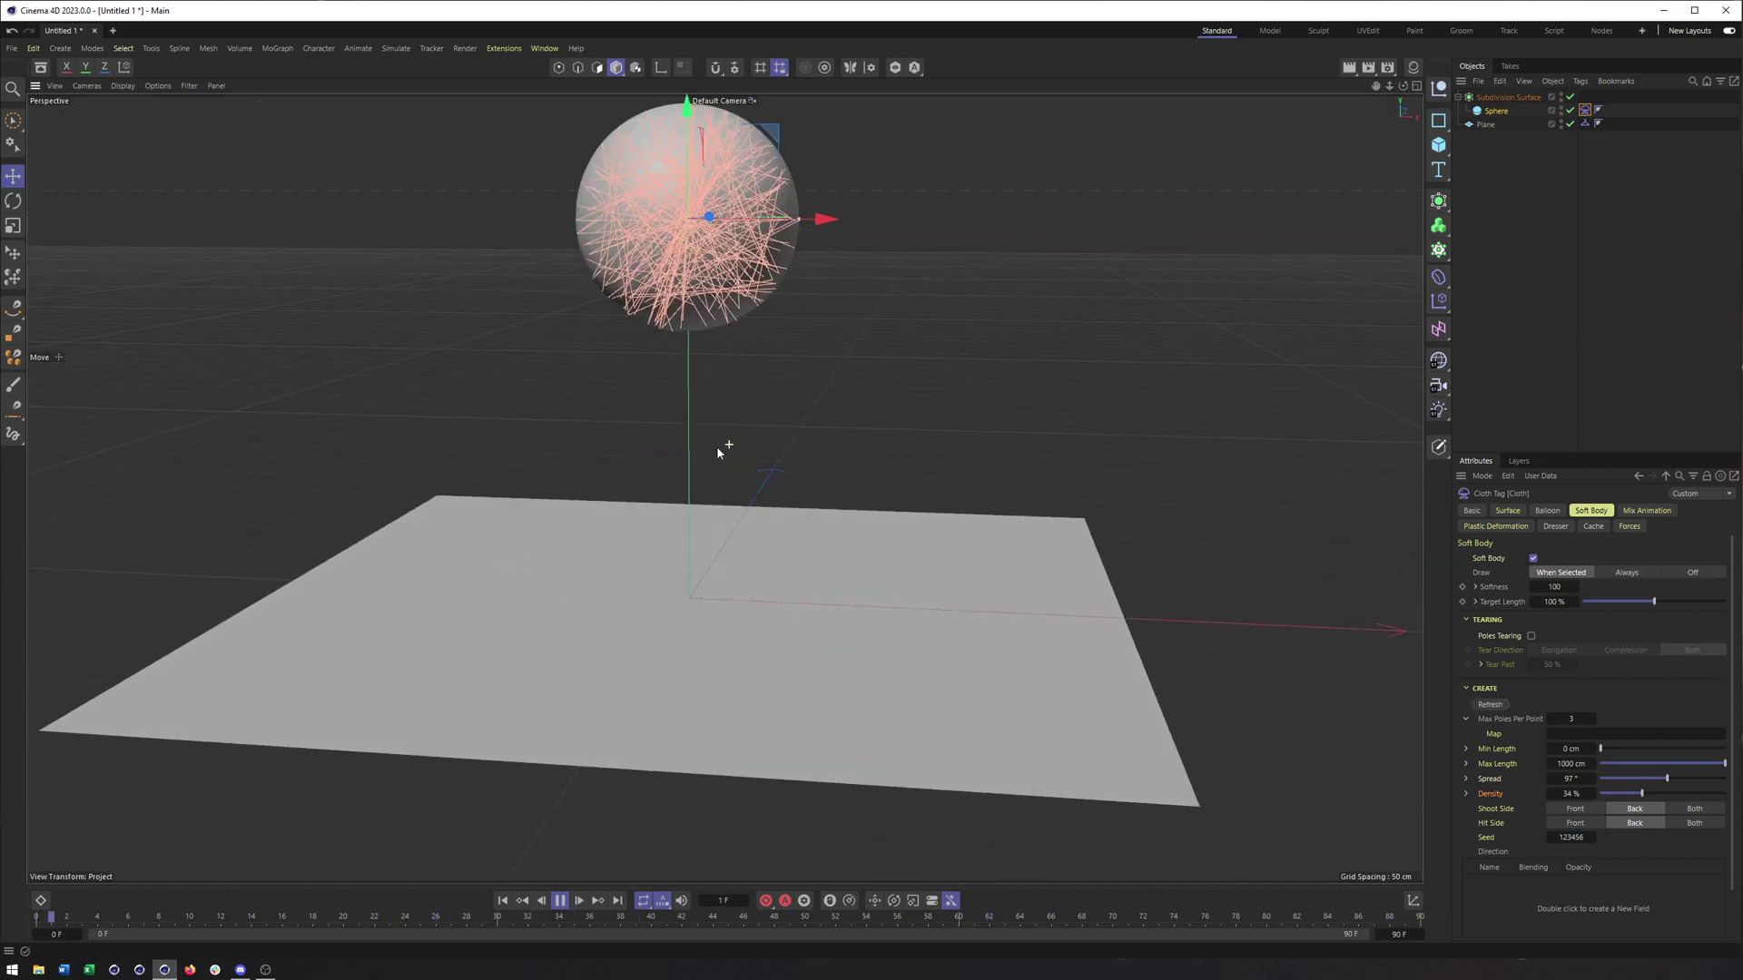
{"action": "left_click", "coordinate": [1467, 794]}
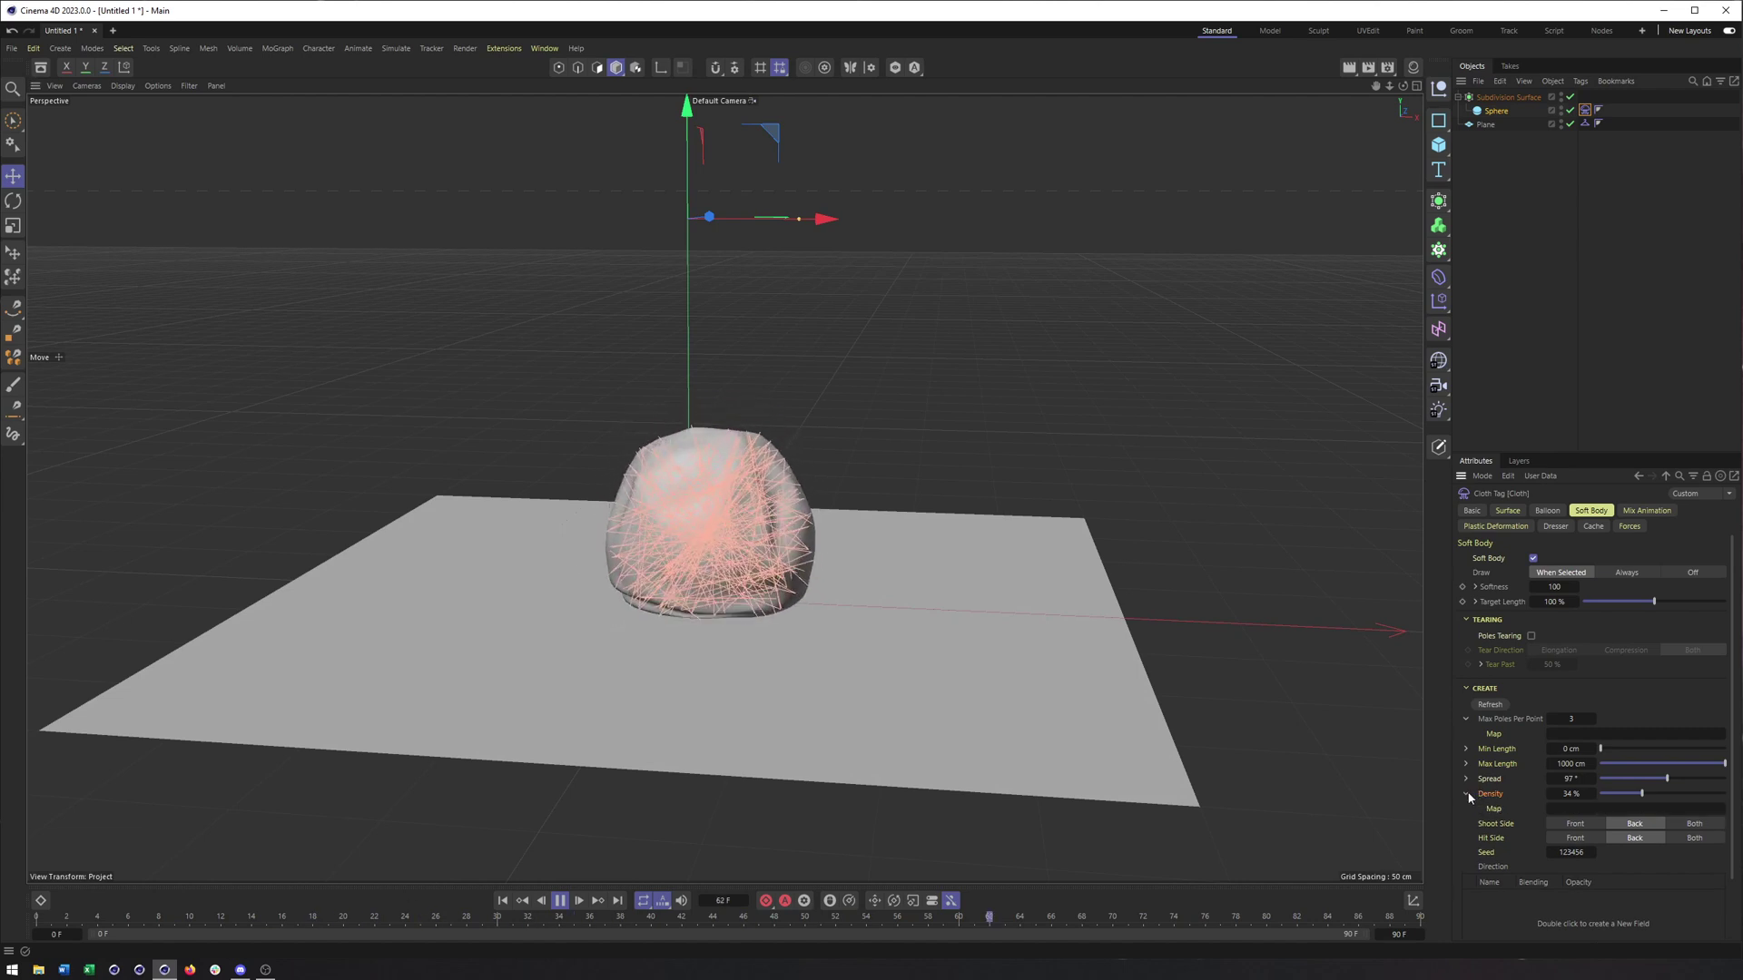
{"action": "left_click", "coordinate": [1467, 794]}
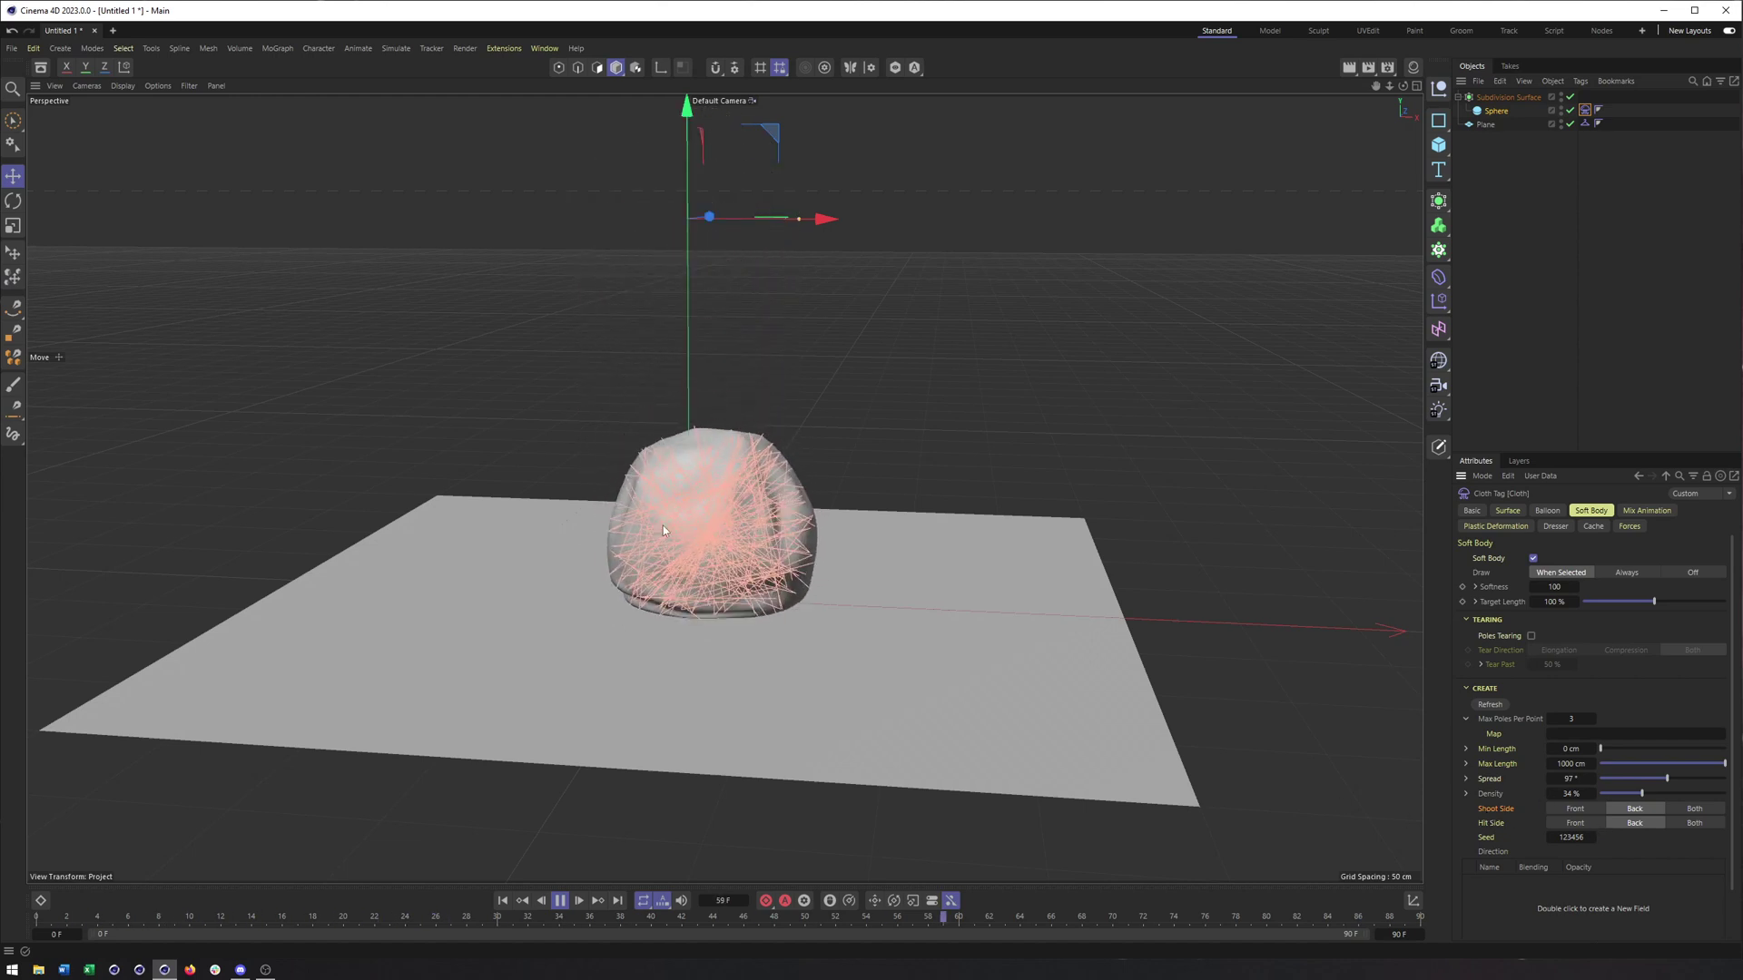
{"action": "left_click", "coordinate": [561, 901]}
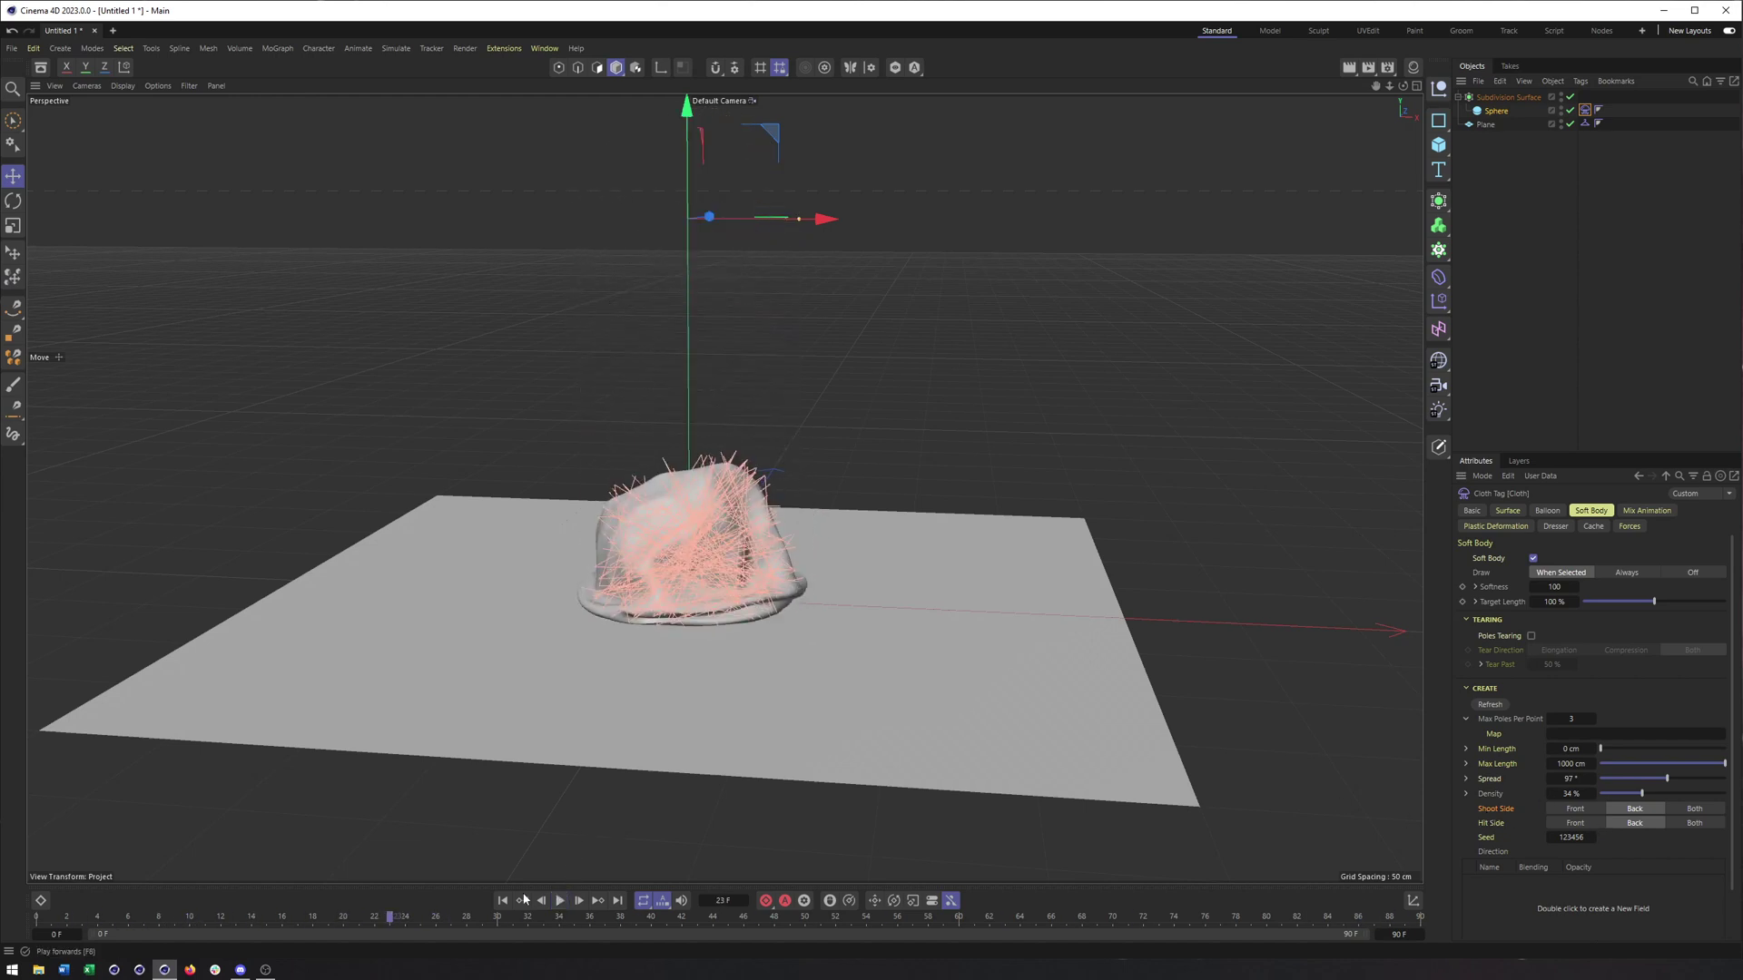
{"action": "left_click", "coordinate": [503, 900]}
Step: Discard the text spline, add an extruded Text object instead and place it above the plane beside the sphere
{"action": "middle_click_drag", "start_coordinate": [723, 486], "coordinate": [890, 595], "text": "alt"}
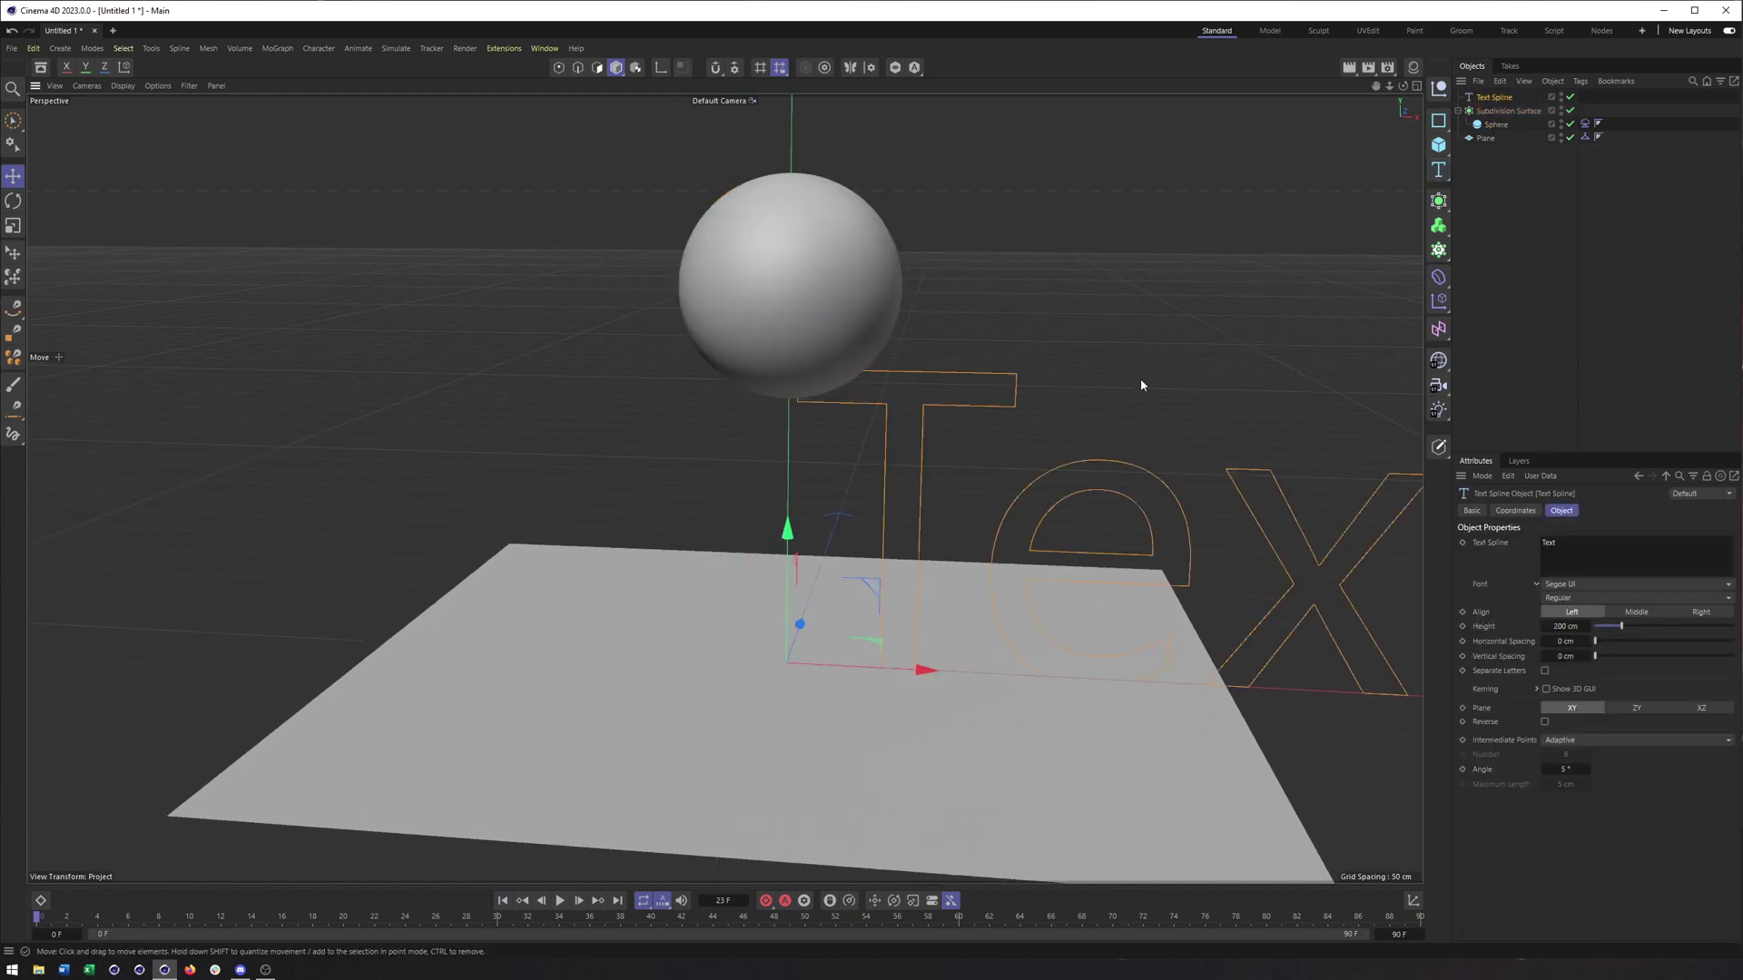
{"action": "key", "text": "ctrl+z"}
{"action": "left_click_drag", "start_coordinate": [1439, 170], "coordinate": [1468, 192]}
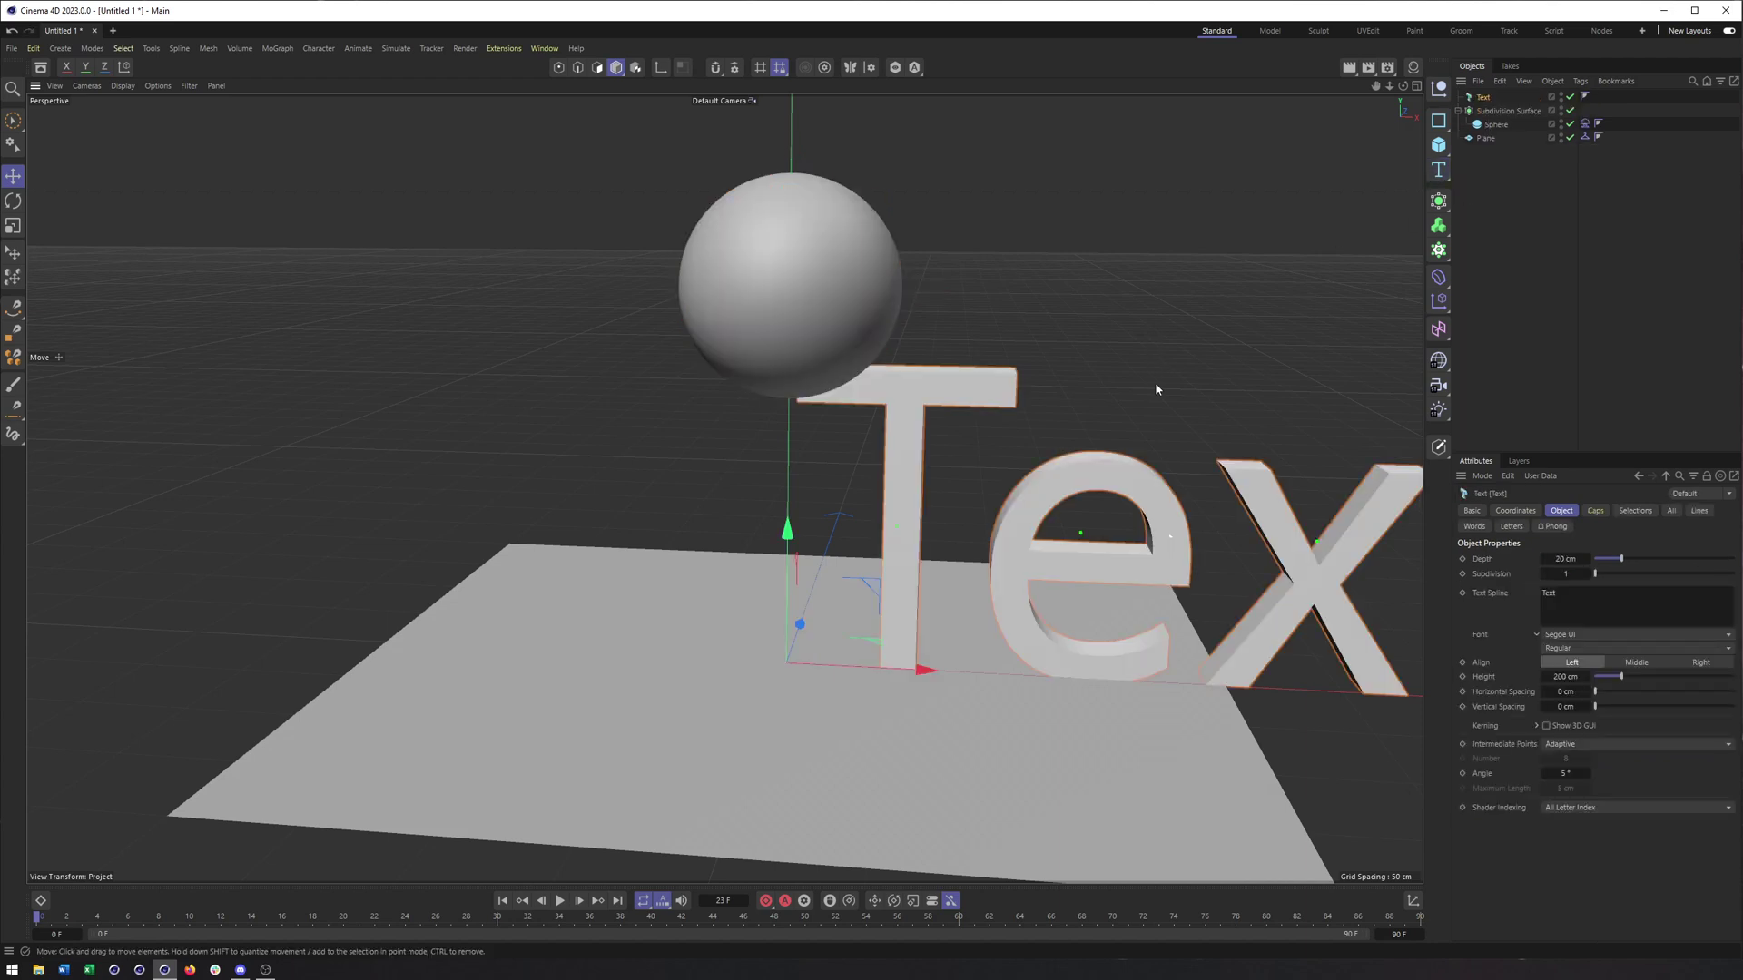
{"action": "scroll", "coordinate": [1135, 379], "scroll_direction": "down", "scroll_amount": 2}
{"action": "left_click_drag", "start_coordinate": [945, 532], "coordinate": [1063, 346]}
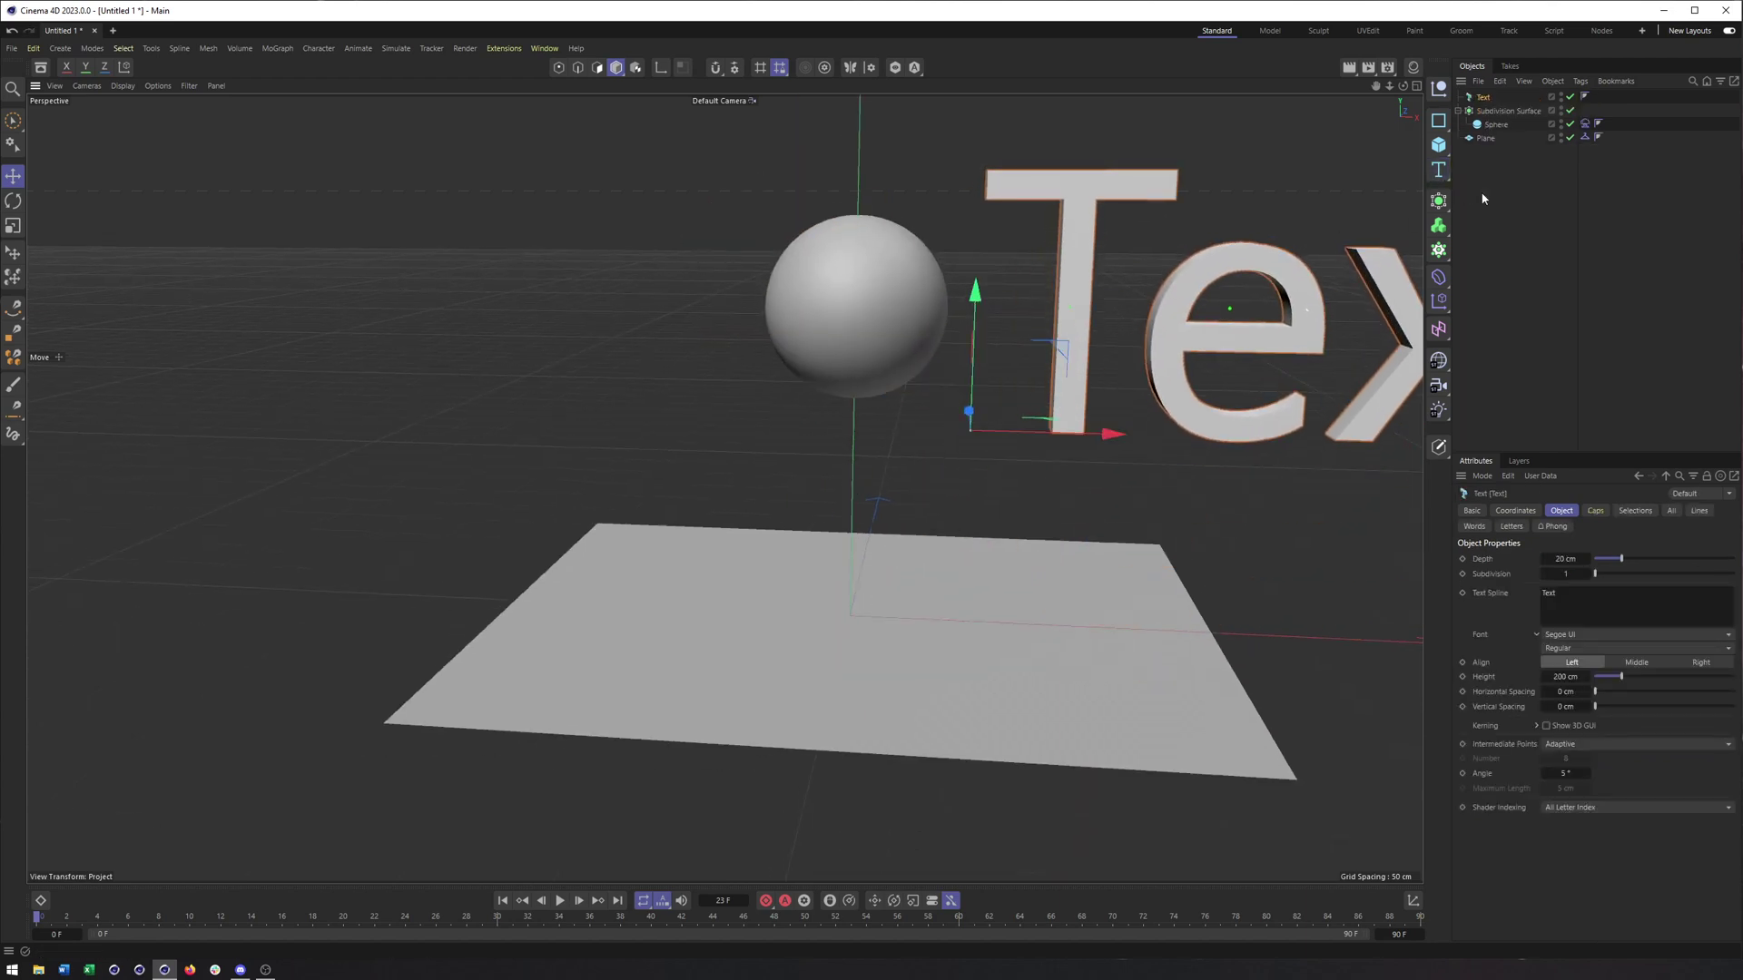
Step: Examine the sphere's pole distribution beside the text shape, and delete the Text object
{"action": "left_click", "coordinate": [1584, 123]}
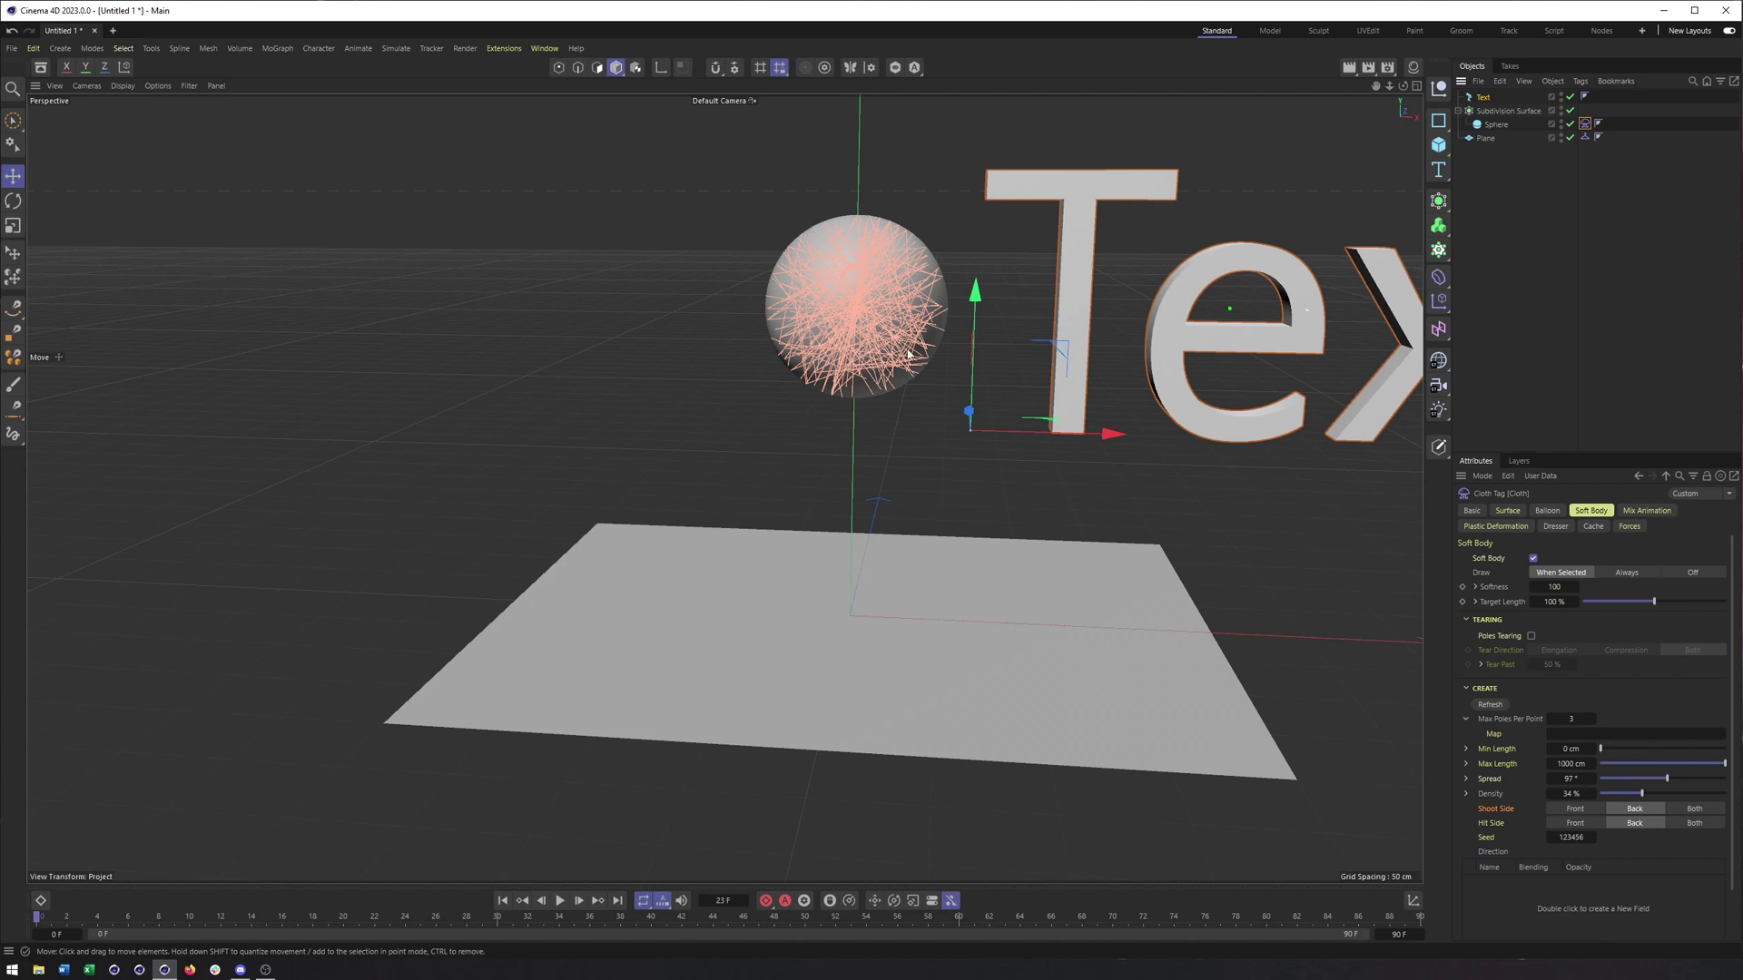
{"action": "middle_click_drag", "start_coordinate": [875, 501], "coordinate": [674, 486], "text": "alt"}
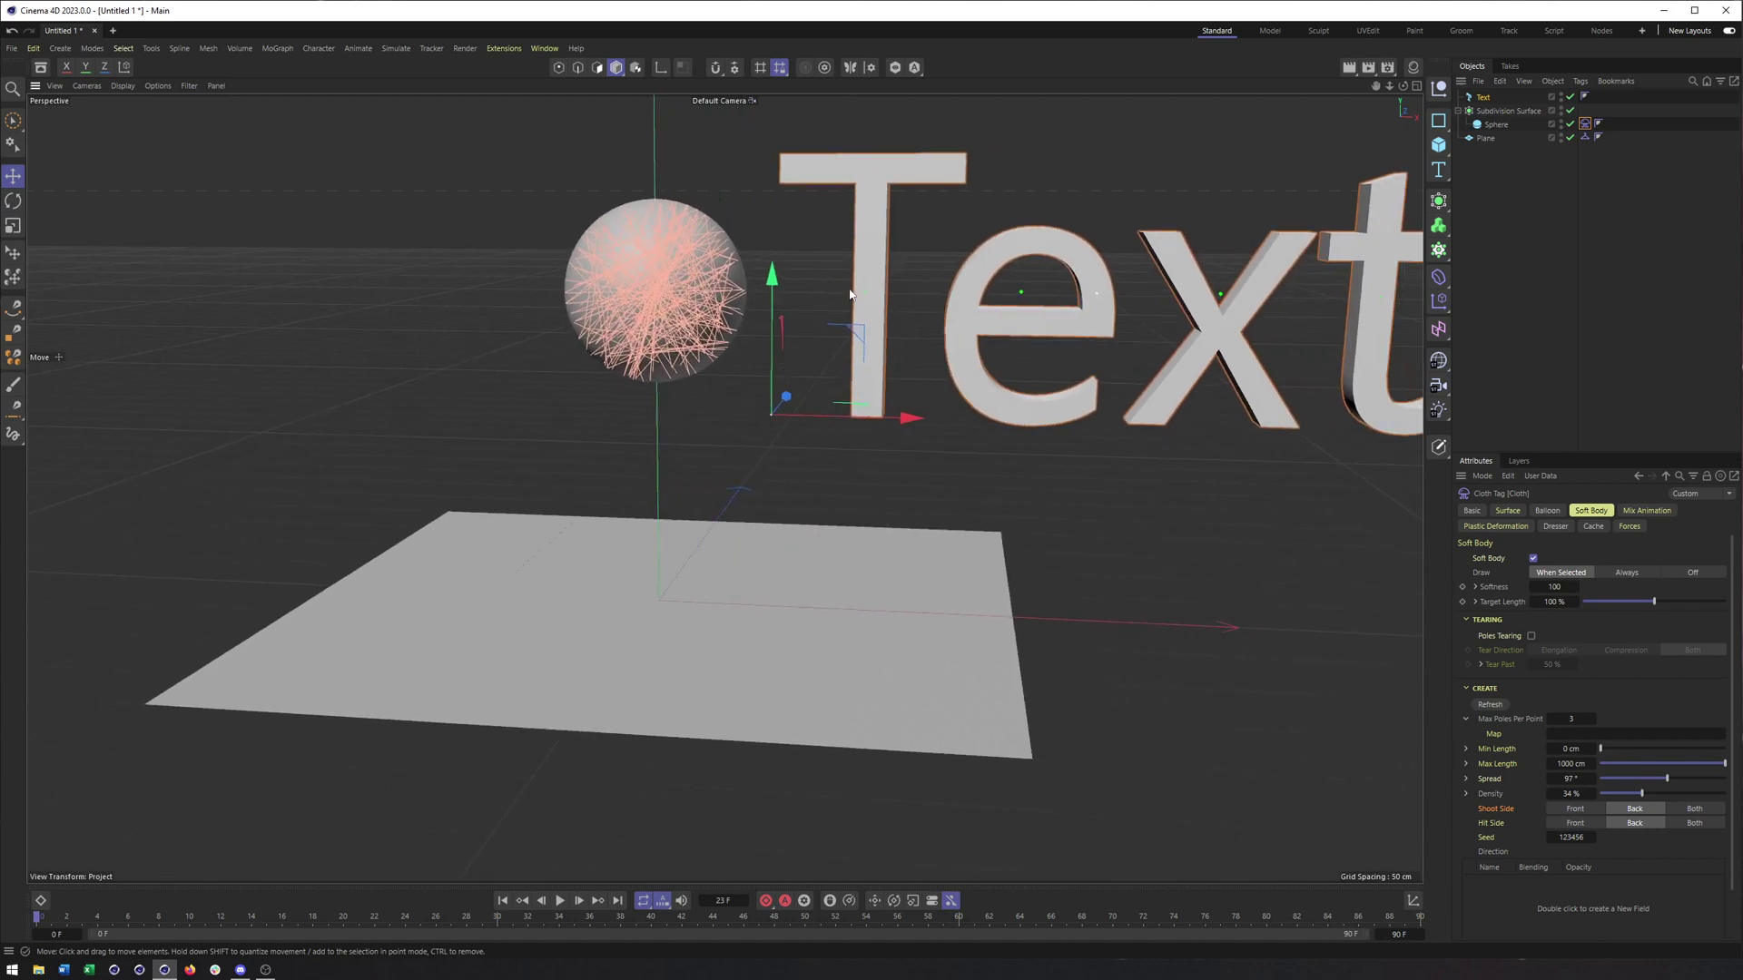
{"action": "middle_click_drag", "start_coordinate": [926, 197], "coordinate": [849, 186], "text": "alt"}
{"action": "left_click", "coordinate": [750, 167]}
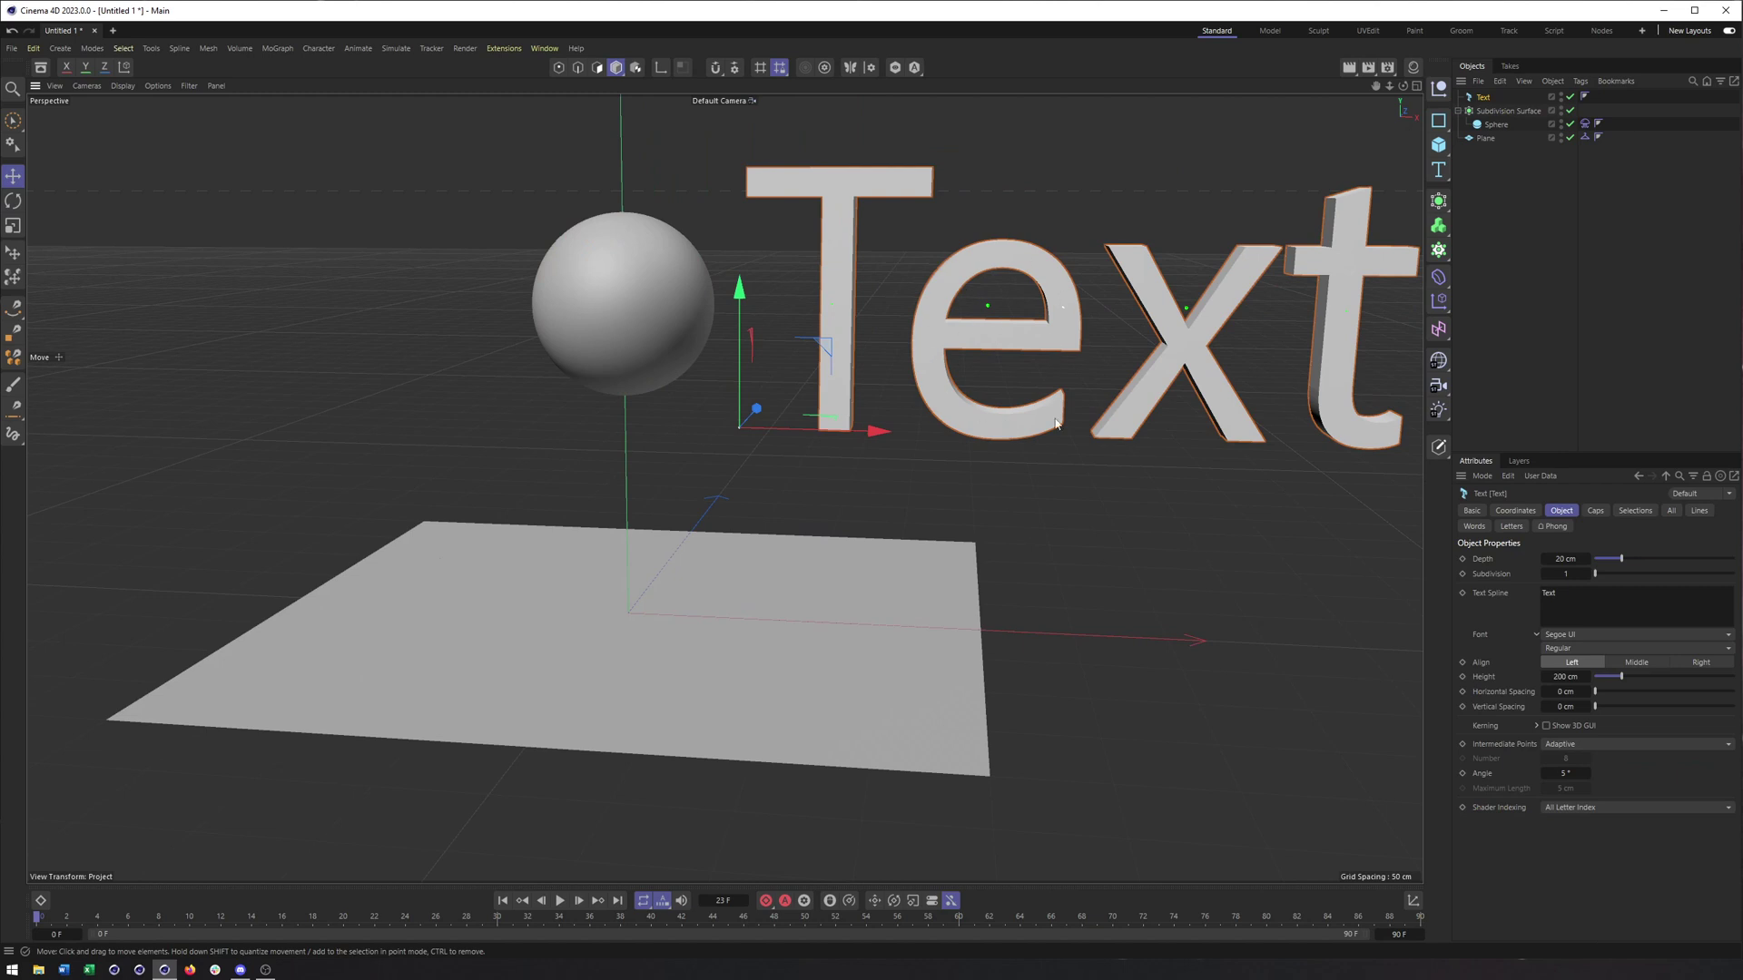
{"action": "middle_click_drag", "start_coordinate": [1343, 195], "coordinate": [1339, 197], "text": "alt"}
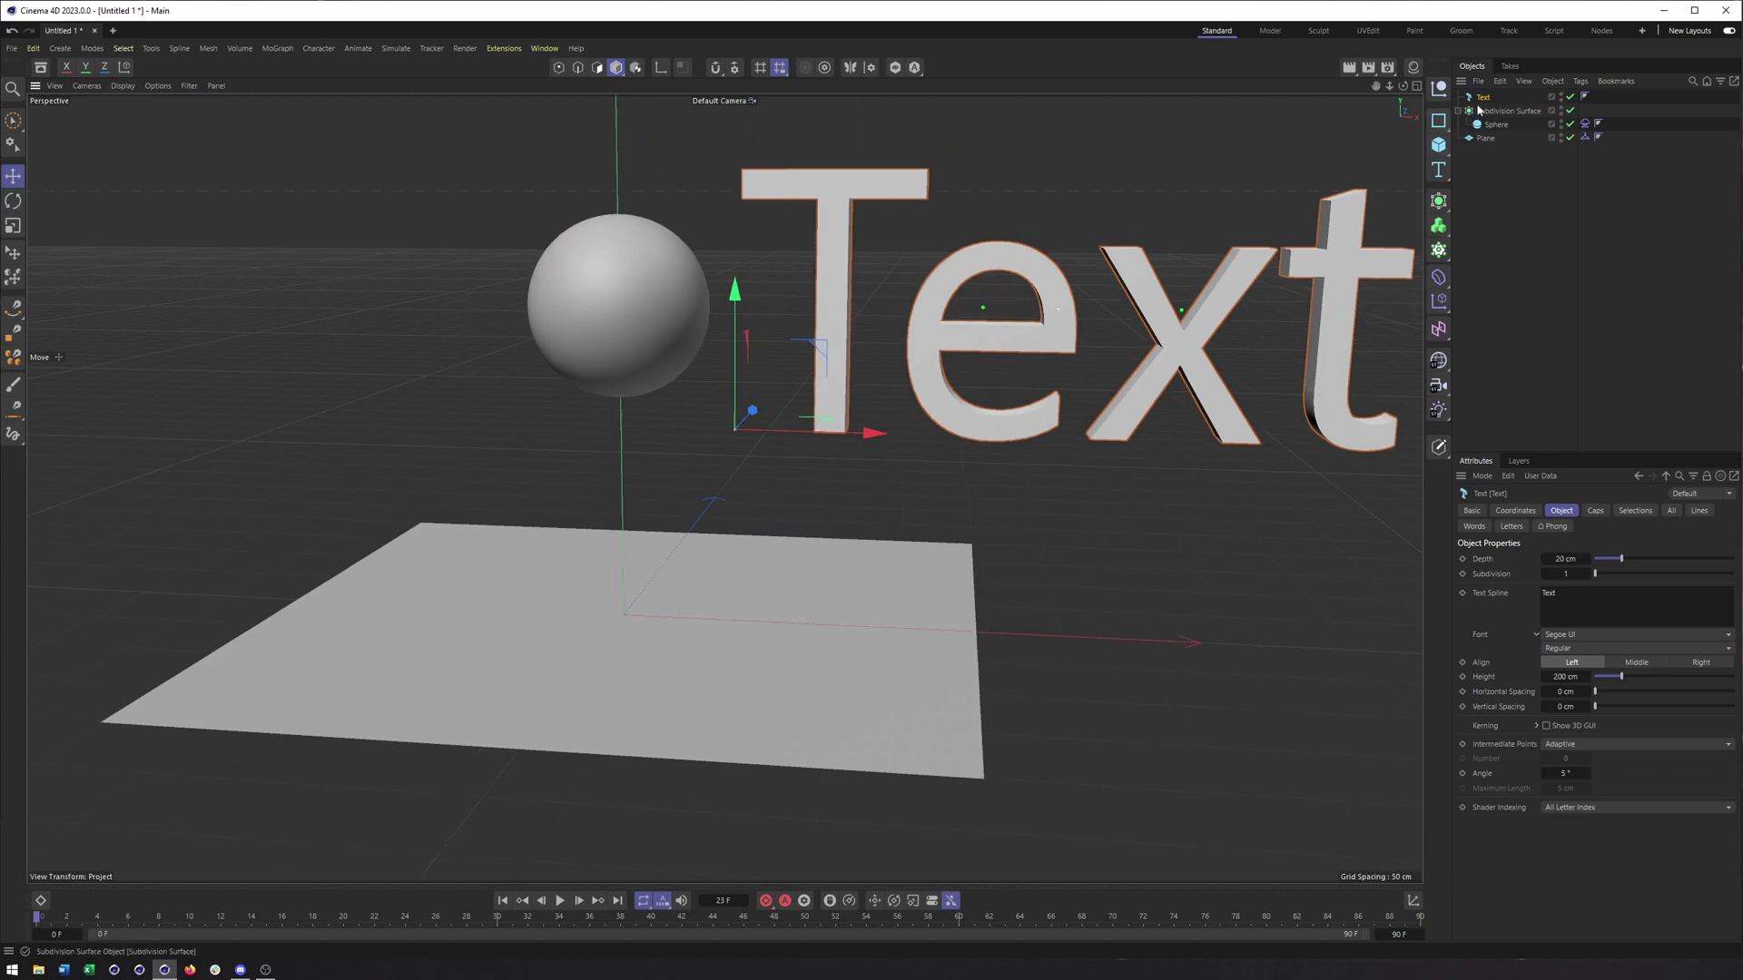
{"action": "key", "text": "Delete"}
Step: Examine the Mix Animation and Plastic Deformation settings of the sphere's Cloth tag
{"action": "left_click", "coordinate": [667, 264]}
{"action": "middle_click_drag", "start_coordinate": [667, 265], "coordinate": [853, 289], "text": "alt"}
{"action": "left_click", "coordinate": [1586, 111]}
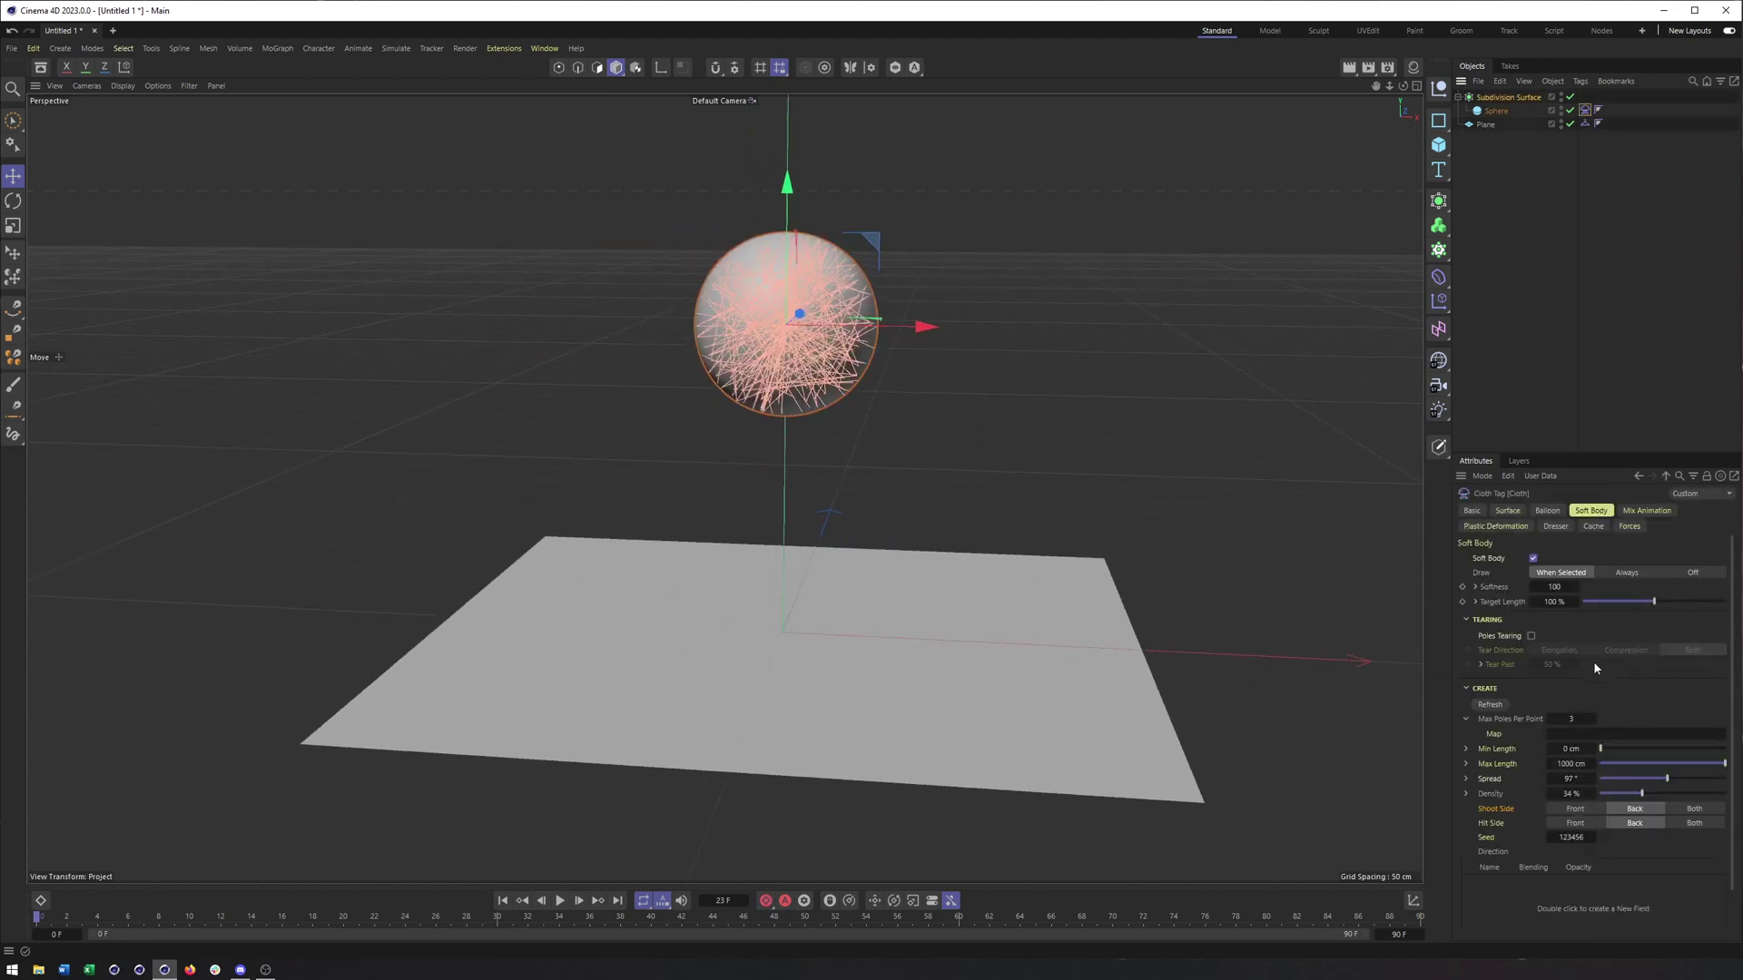
{"action": "middle_click_drag", "start_coordinate": [1214, 537], "coordinate": [1203, 539], "text": "alt"}
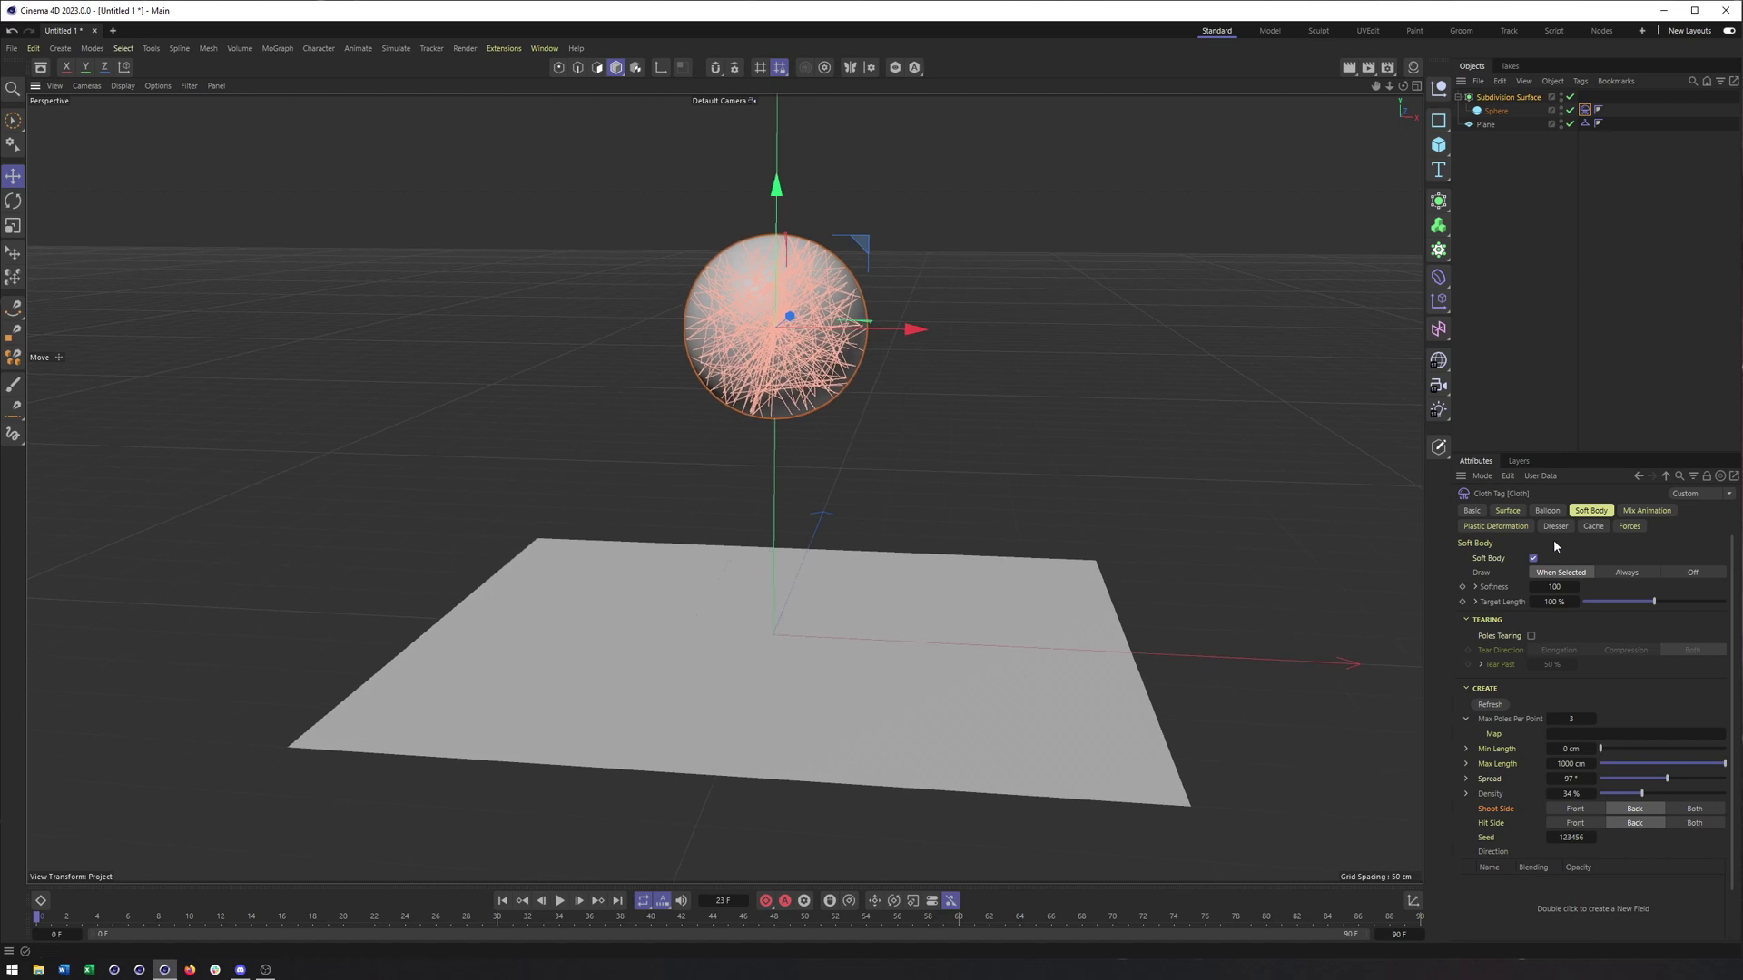
{"action": "left_click", "coordinate": [1645, 512]}
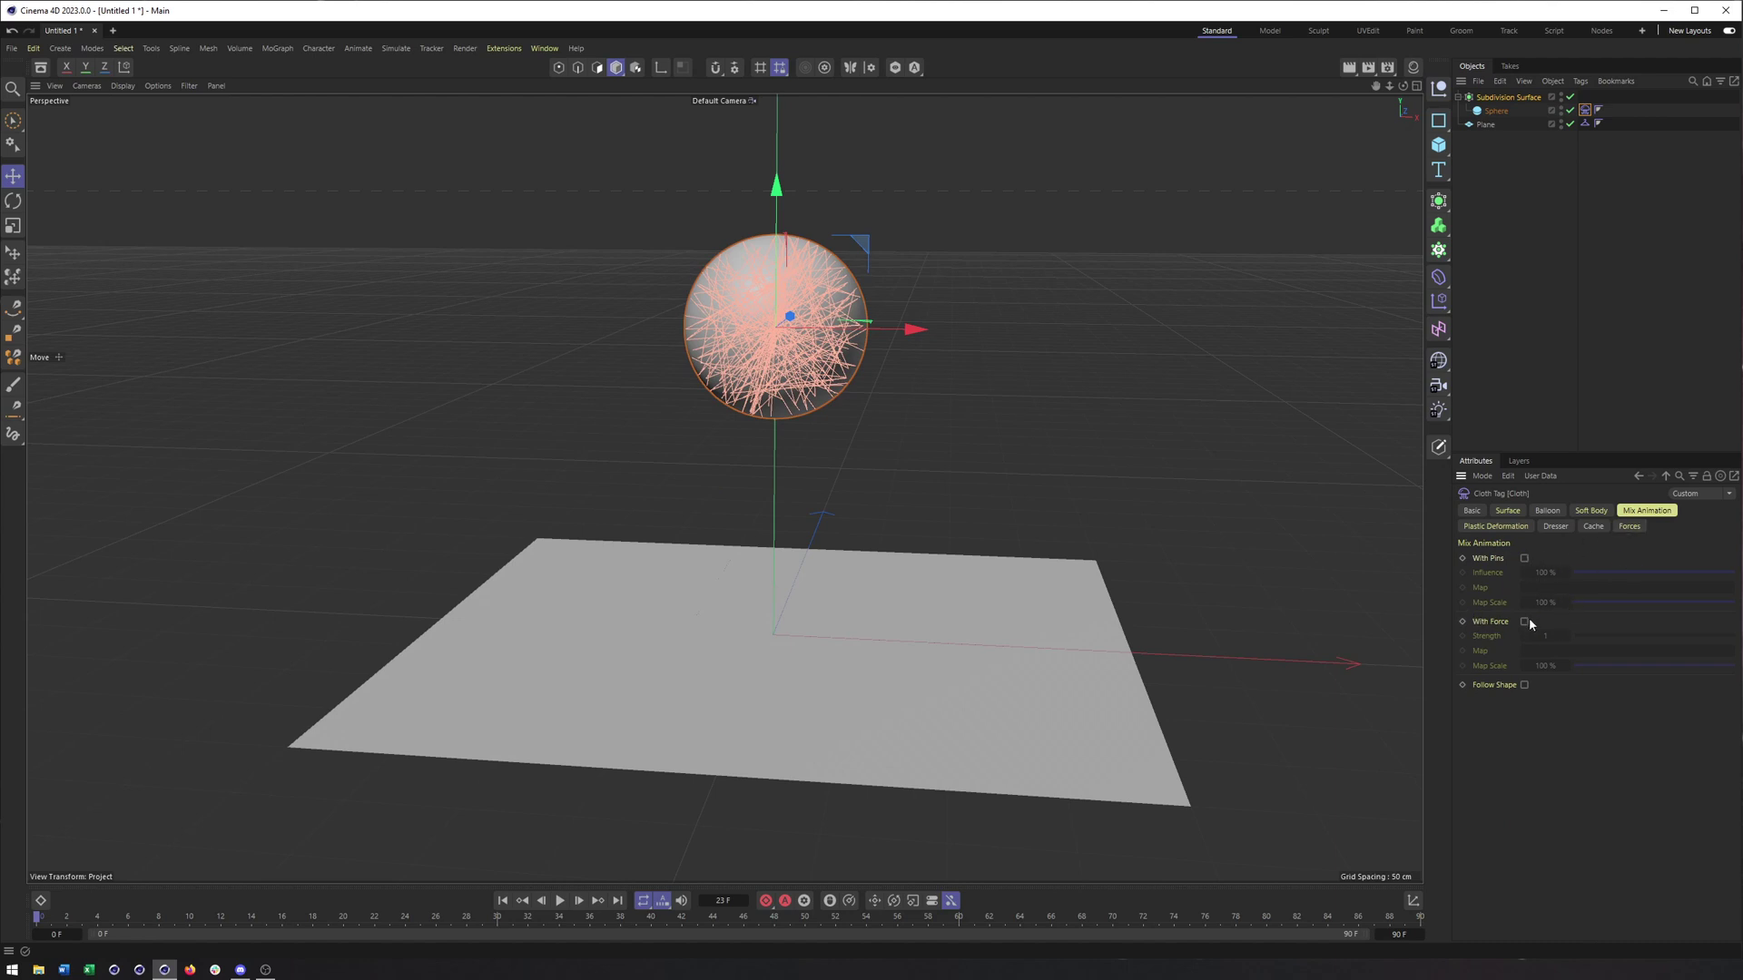
{"action": "left_click", "coordinate": [1517, 529]}
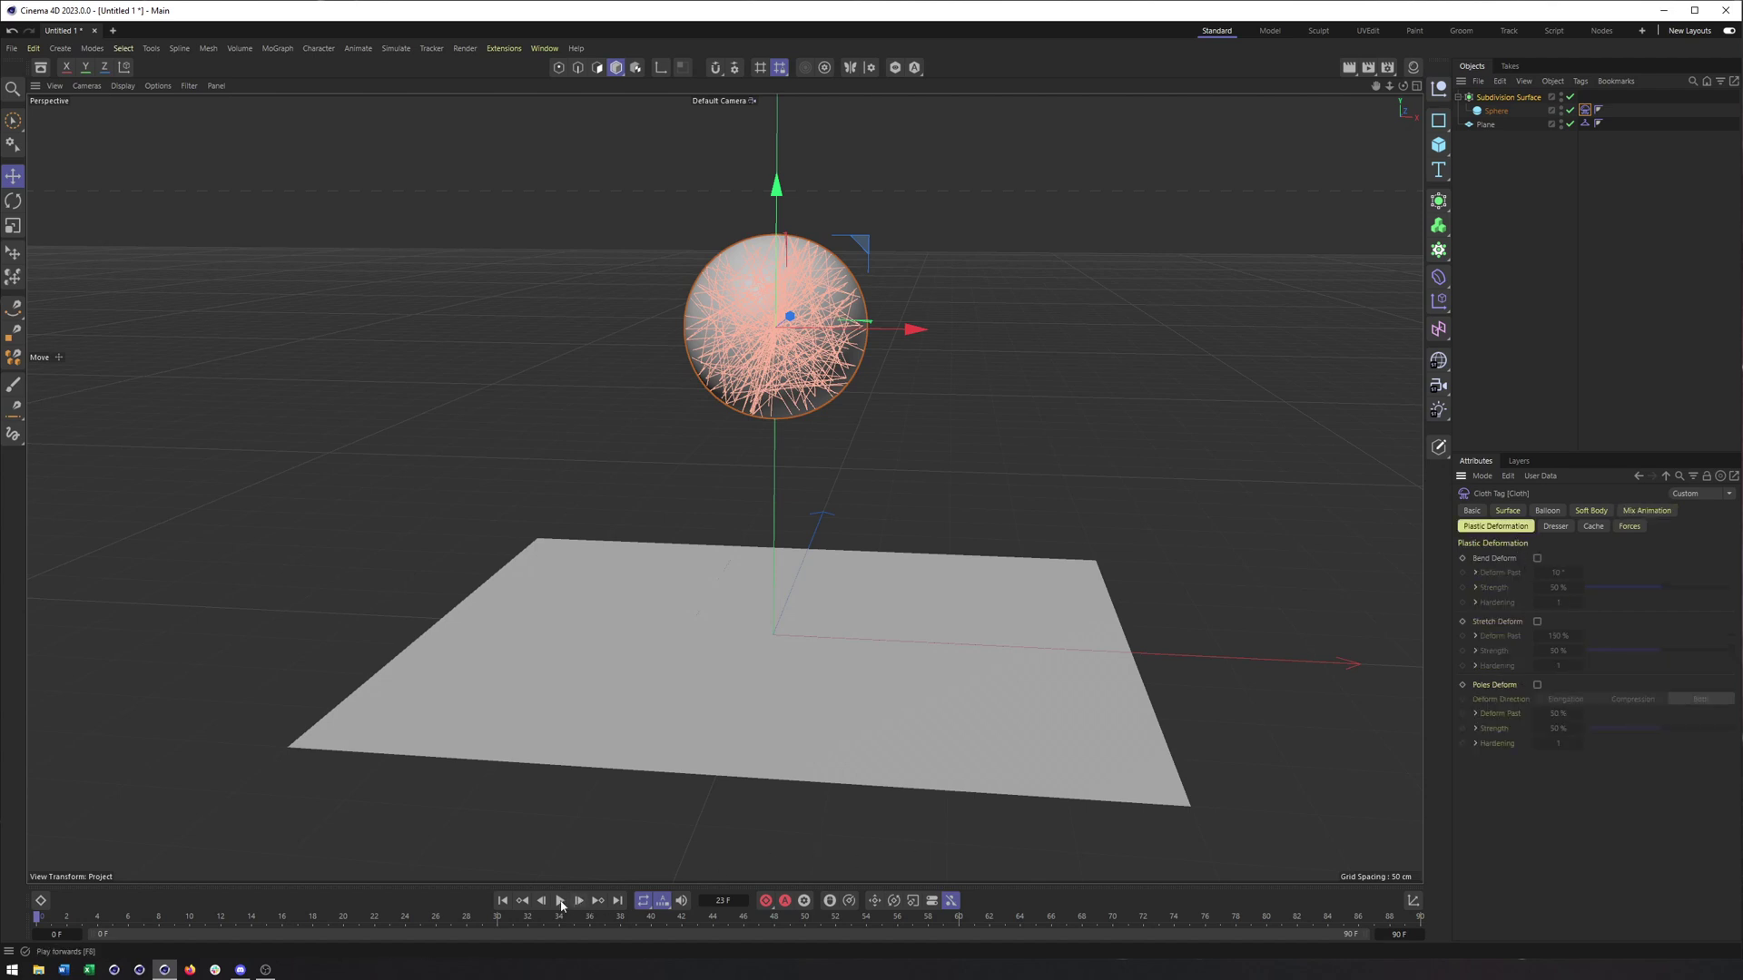
Step: Play the simulation and try Bend Deform with its Strength set to 100 %
{"action": "key", "text": "F8"}
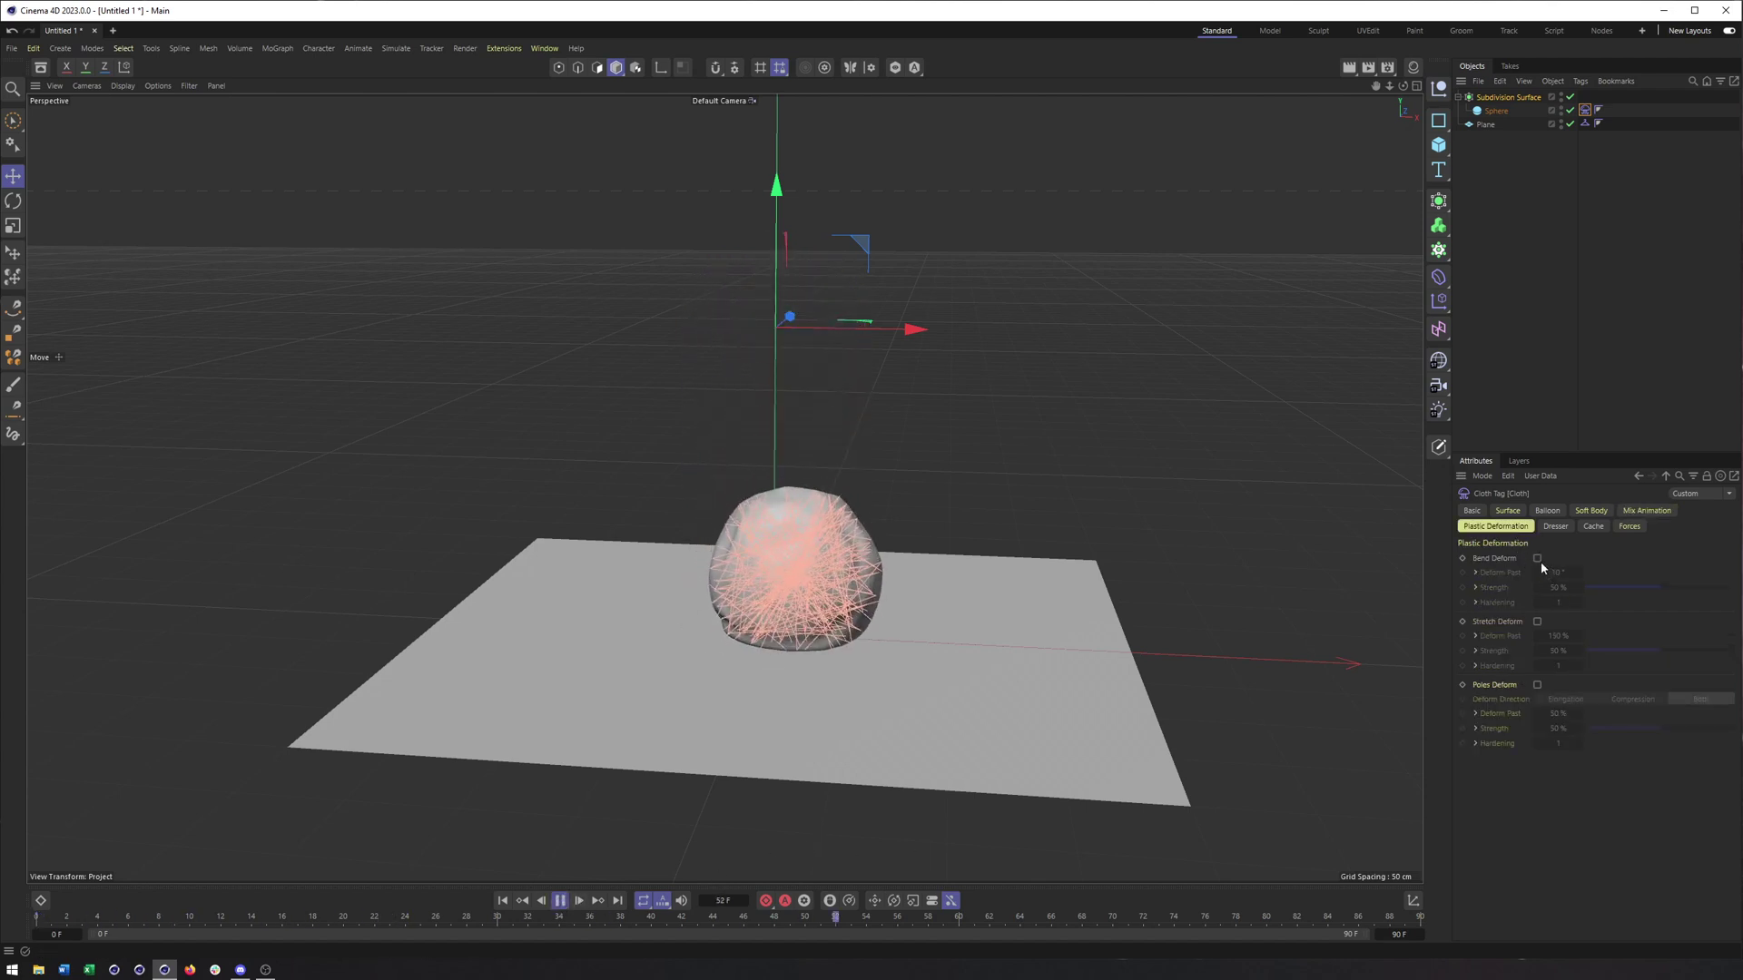
{"action": "left_click", "coordinate": [1538, 559]}
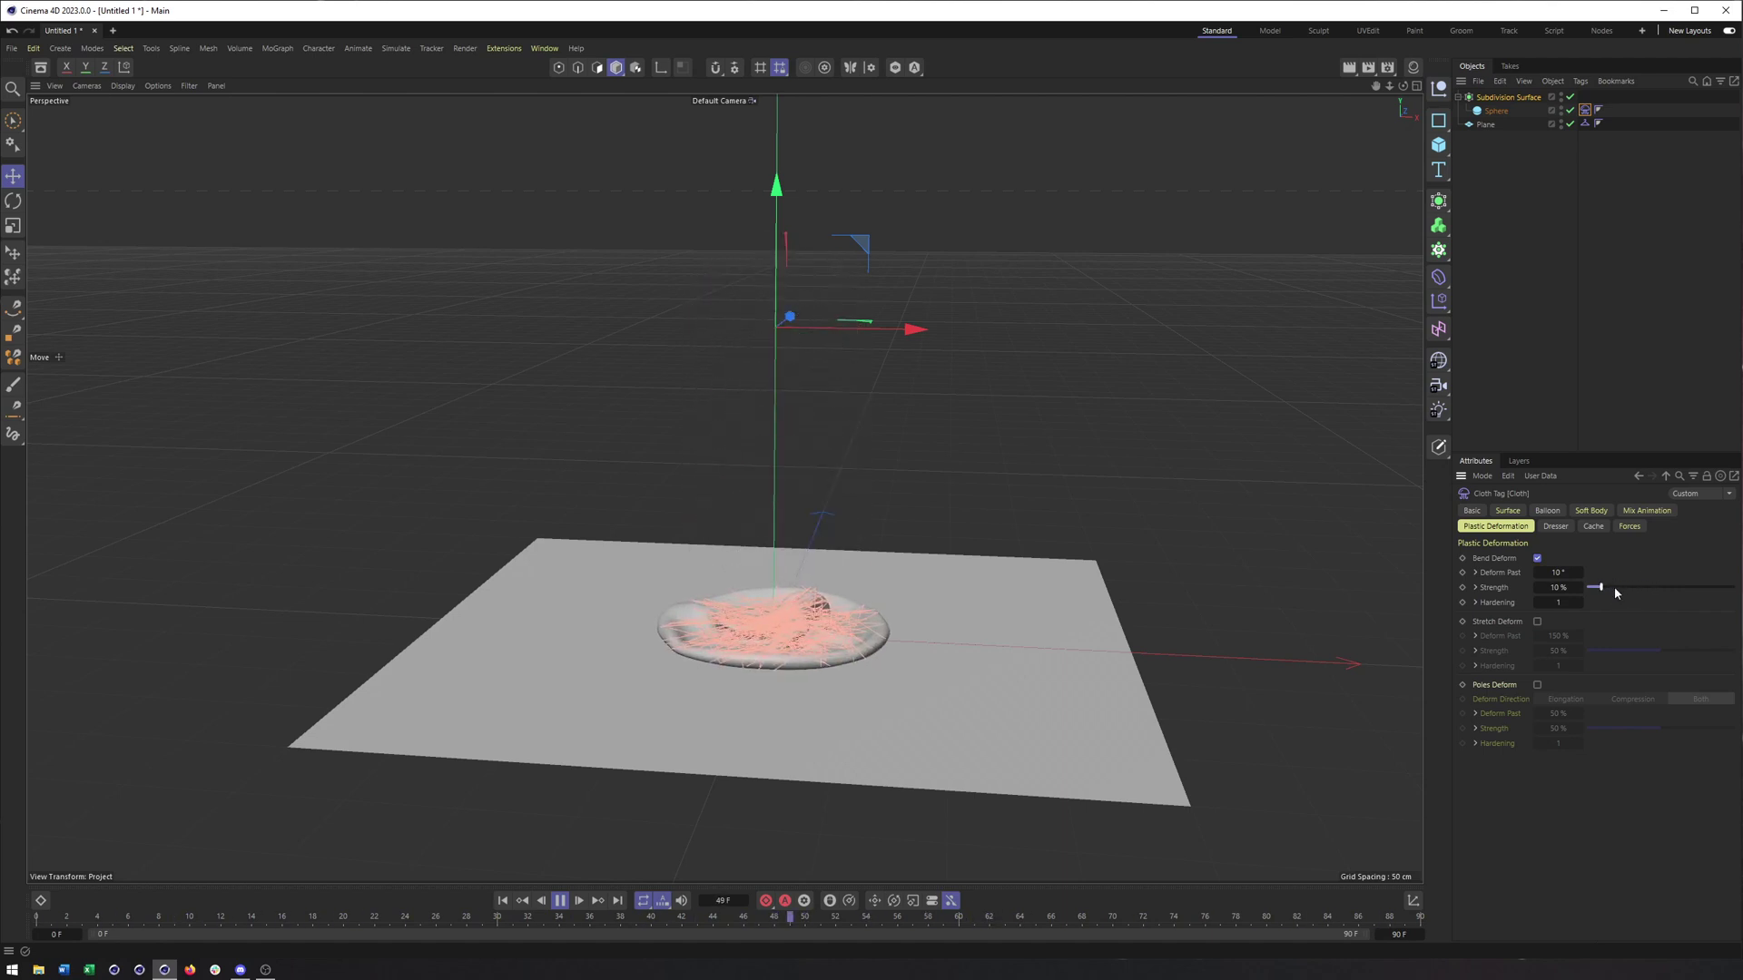
{"action": "left_click_drag", "start_coordinate": [1612, 587], "coordinate": [1735, 590]}
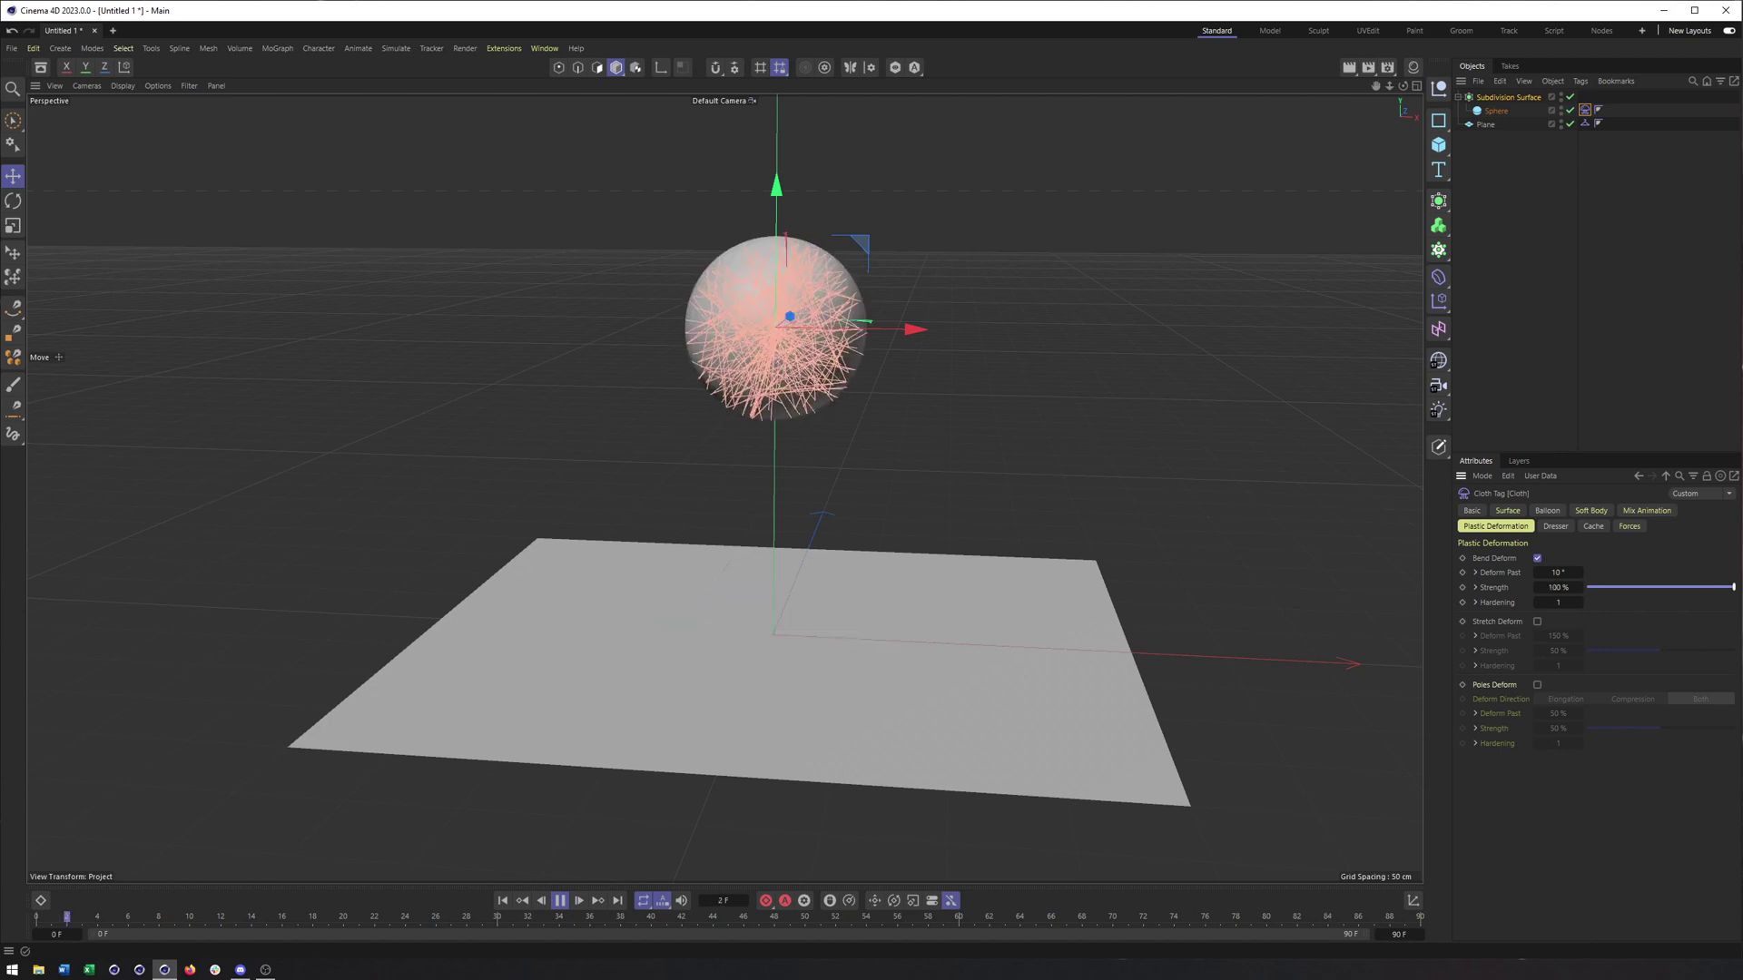
Step: Disable Bend Deform and enable Stretch Deform on the sphere's Cloth tag while the simulation plays
{"action": "left_click", "coordinate": [1537, 558]}
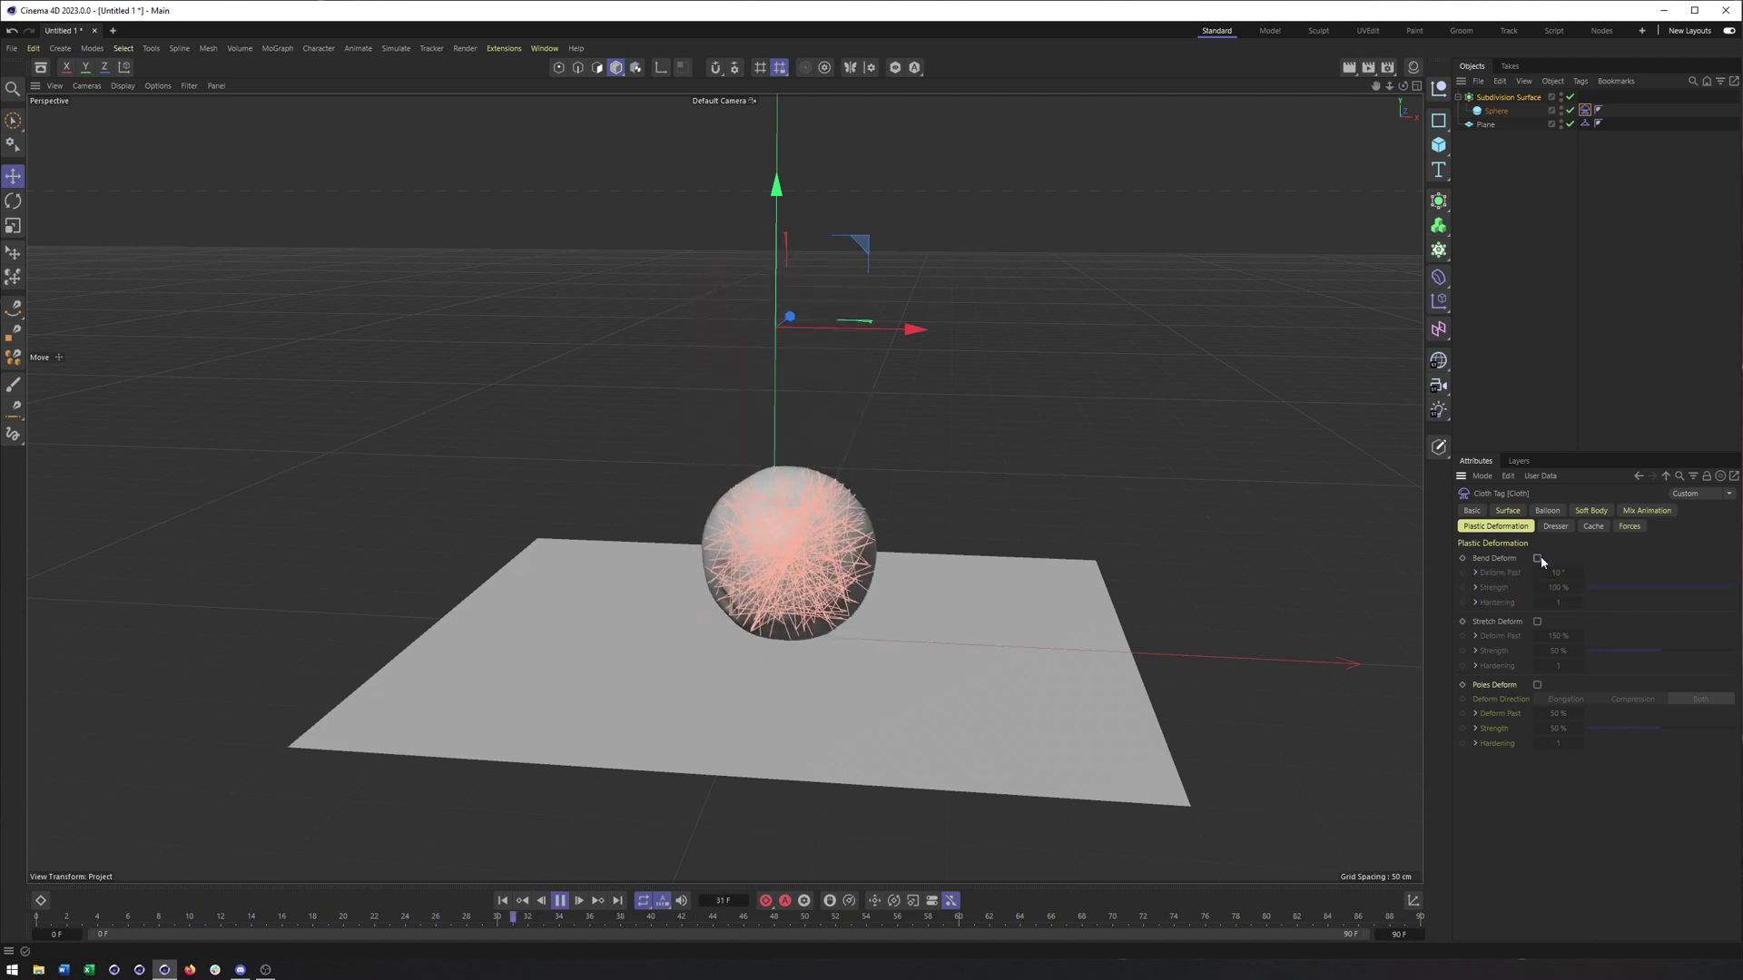
{"action": "left_click", "coordinate": [1538, 622]}
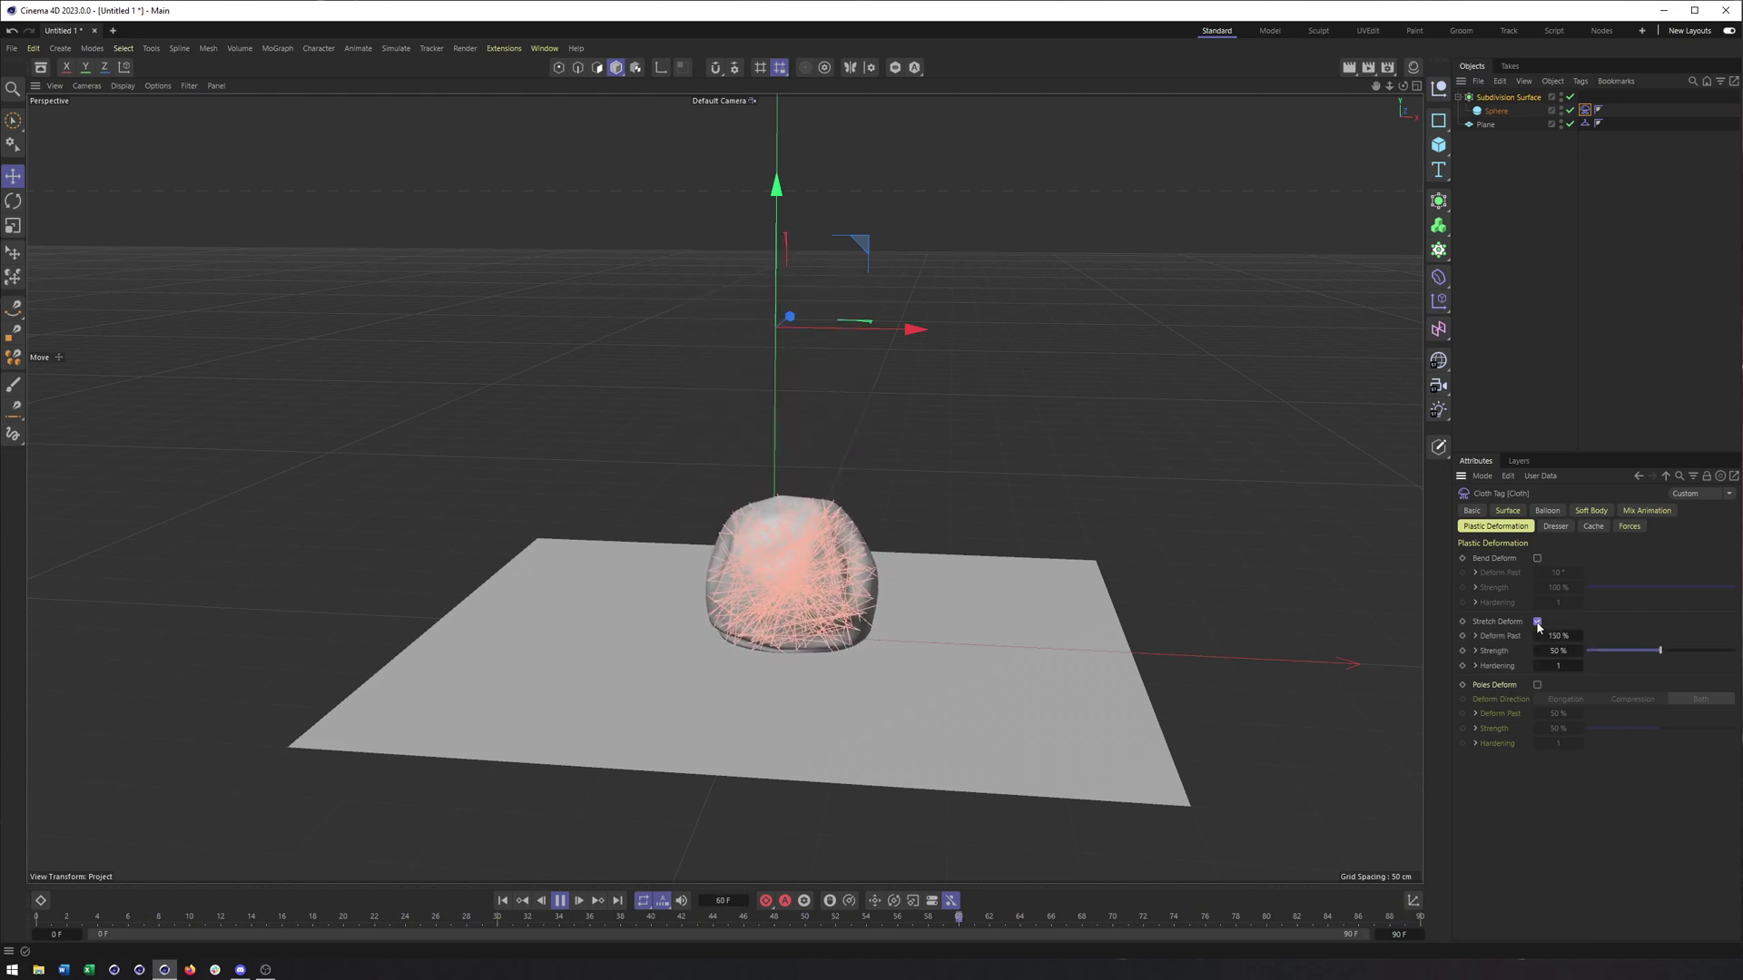
Step: Disable Stretch Deform and briefly try Poles Deform on the sphere's Cloth tag, leaving all plastic deformation off while the simulation plays
{"action": "left_click", "coordinate": [1538, 622]}
{"action": "left_click", "coordinate": [1537, 685]}
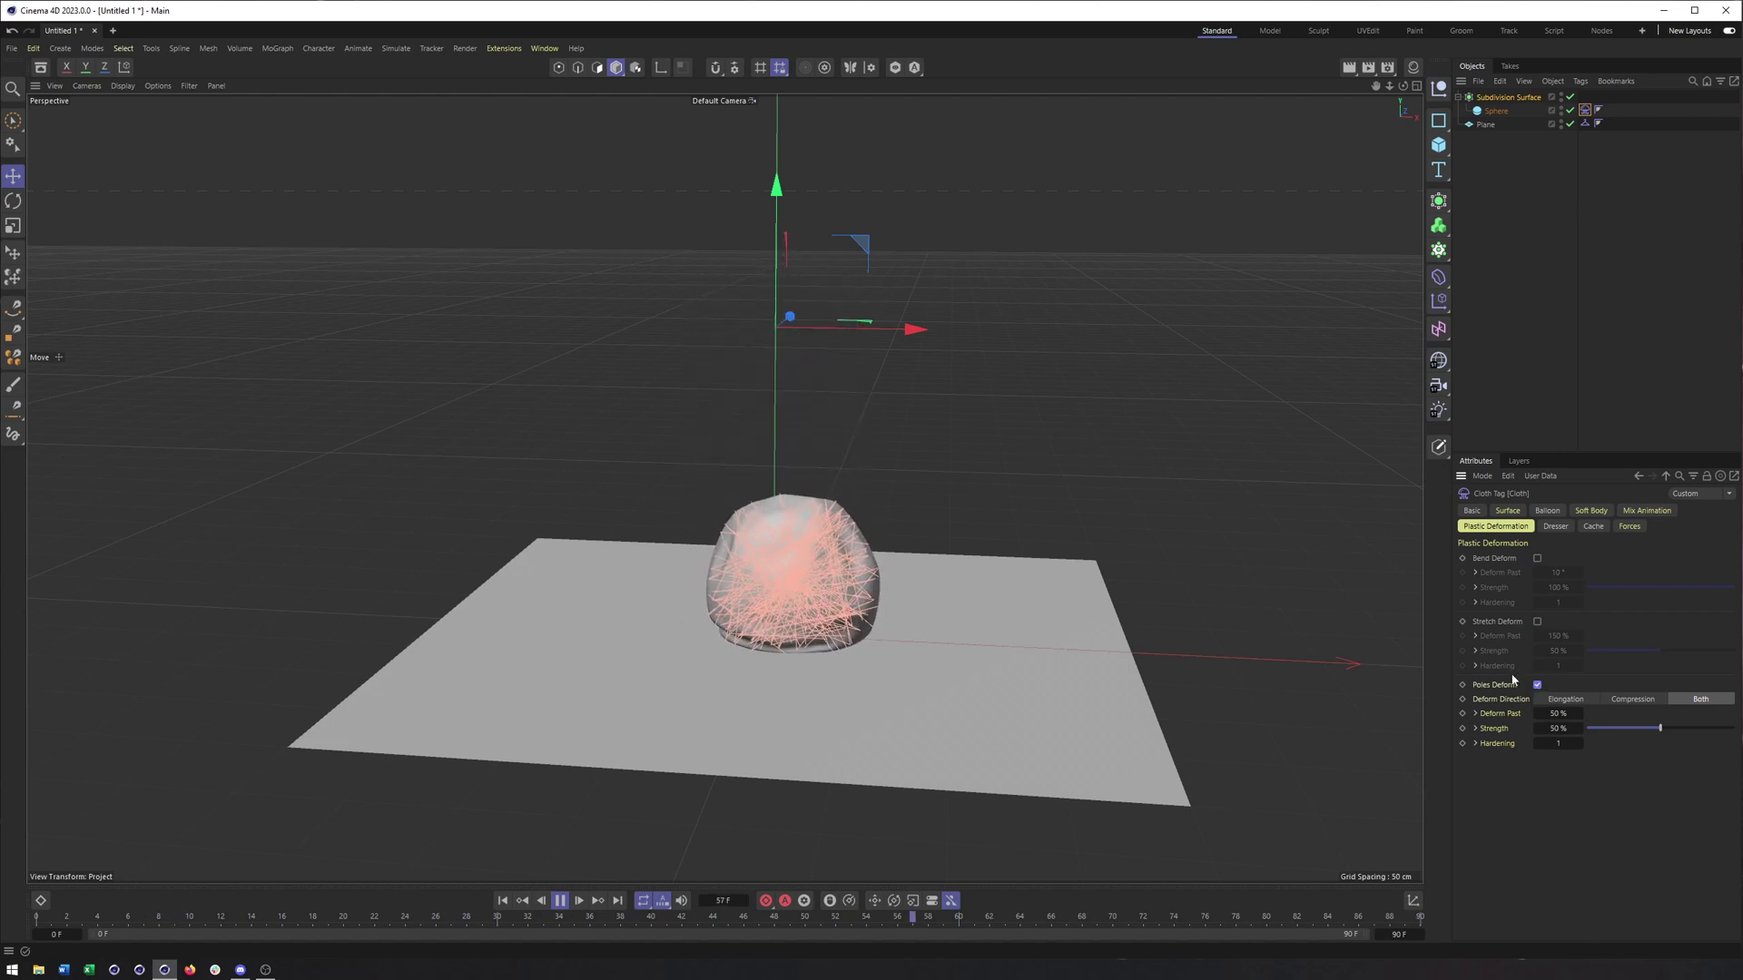
{"action": "left_click", "coordinate": [1537, 685]}
{"action": "left_click_drag", "start_coordinate": [1087, 620], "coordinate": [939, 614], "text": "alt"}
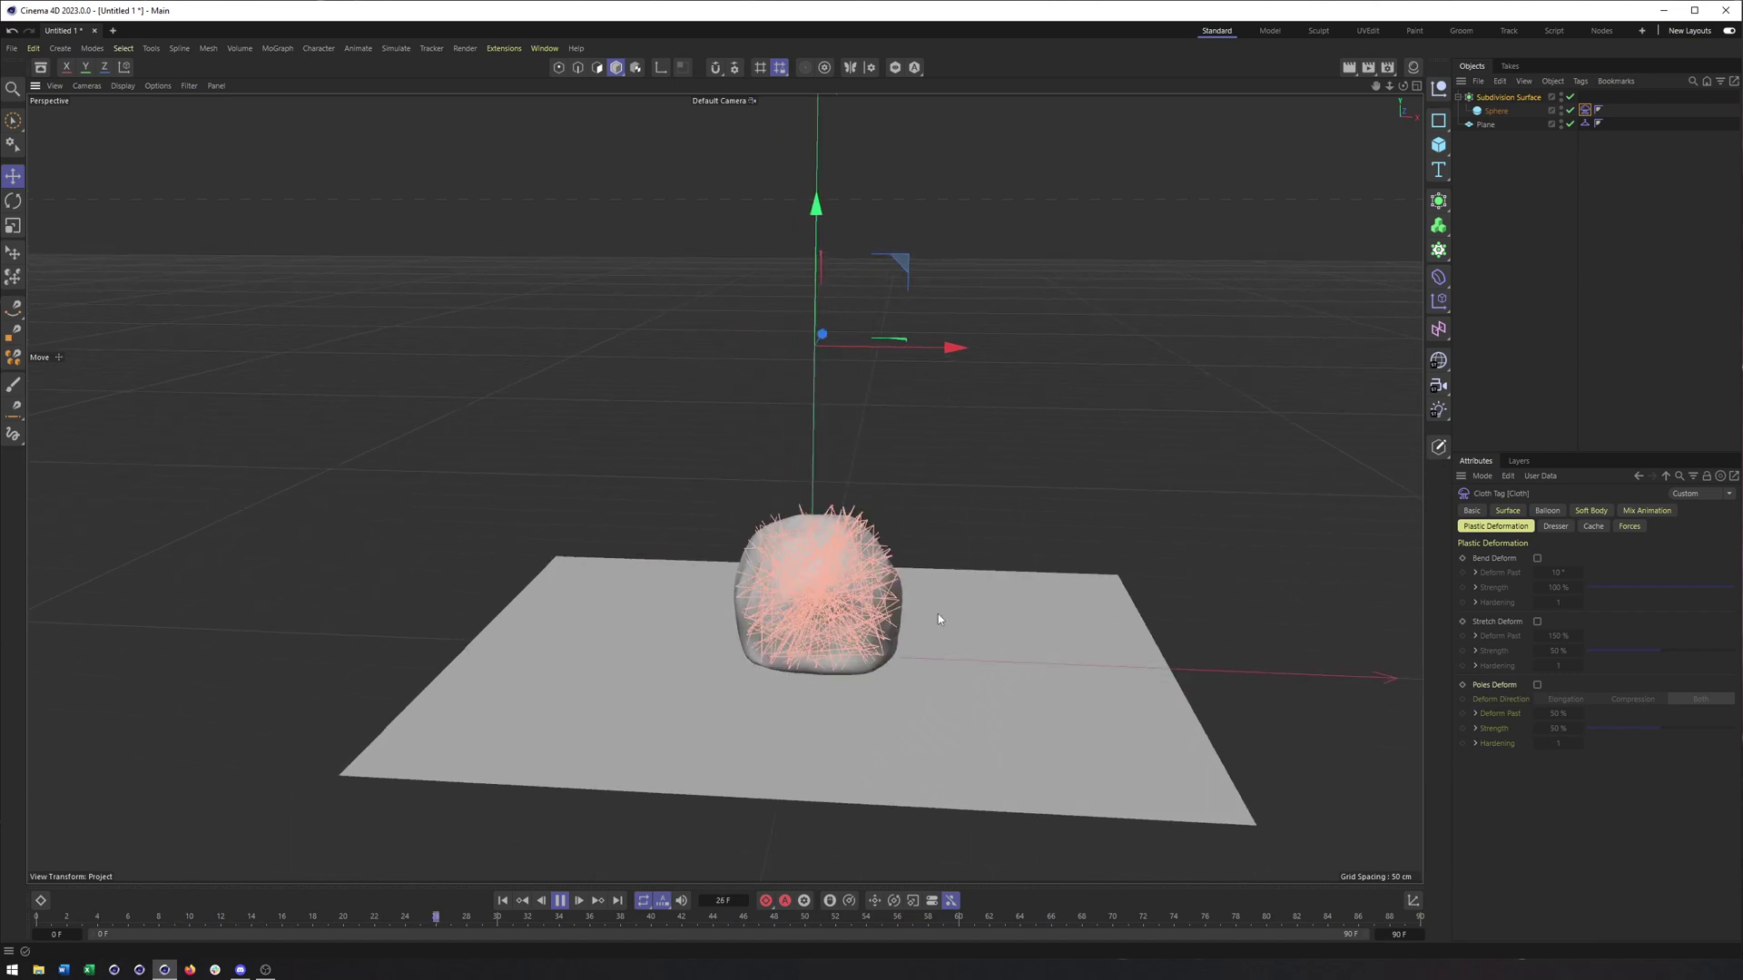
{"action": "scroll", "coordinate": [944, 614], "scroll_direction": "up", "scroll_amount": 2}
Step: Examine the Soft Body settings of the sphere's Cloth tag against the playing simulation, and stop playback
{"action": "left_click", "coordinate": [1497, 110]}
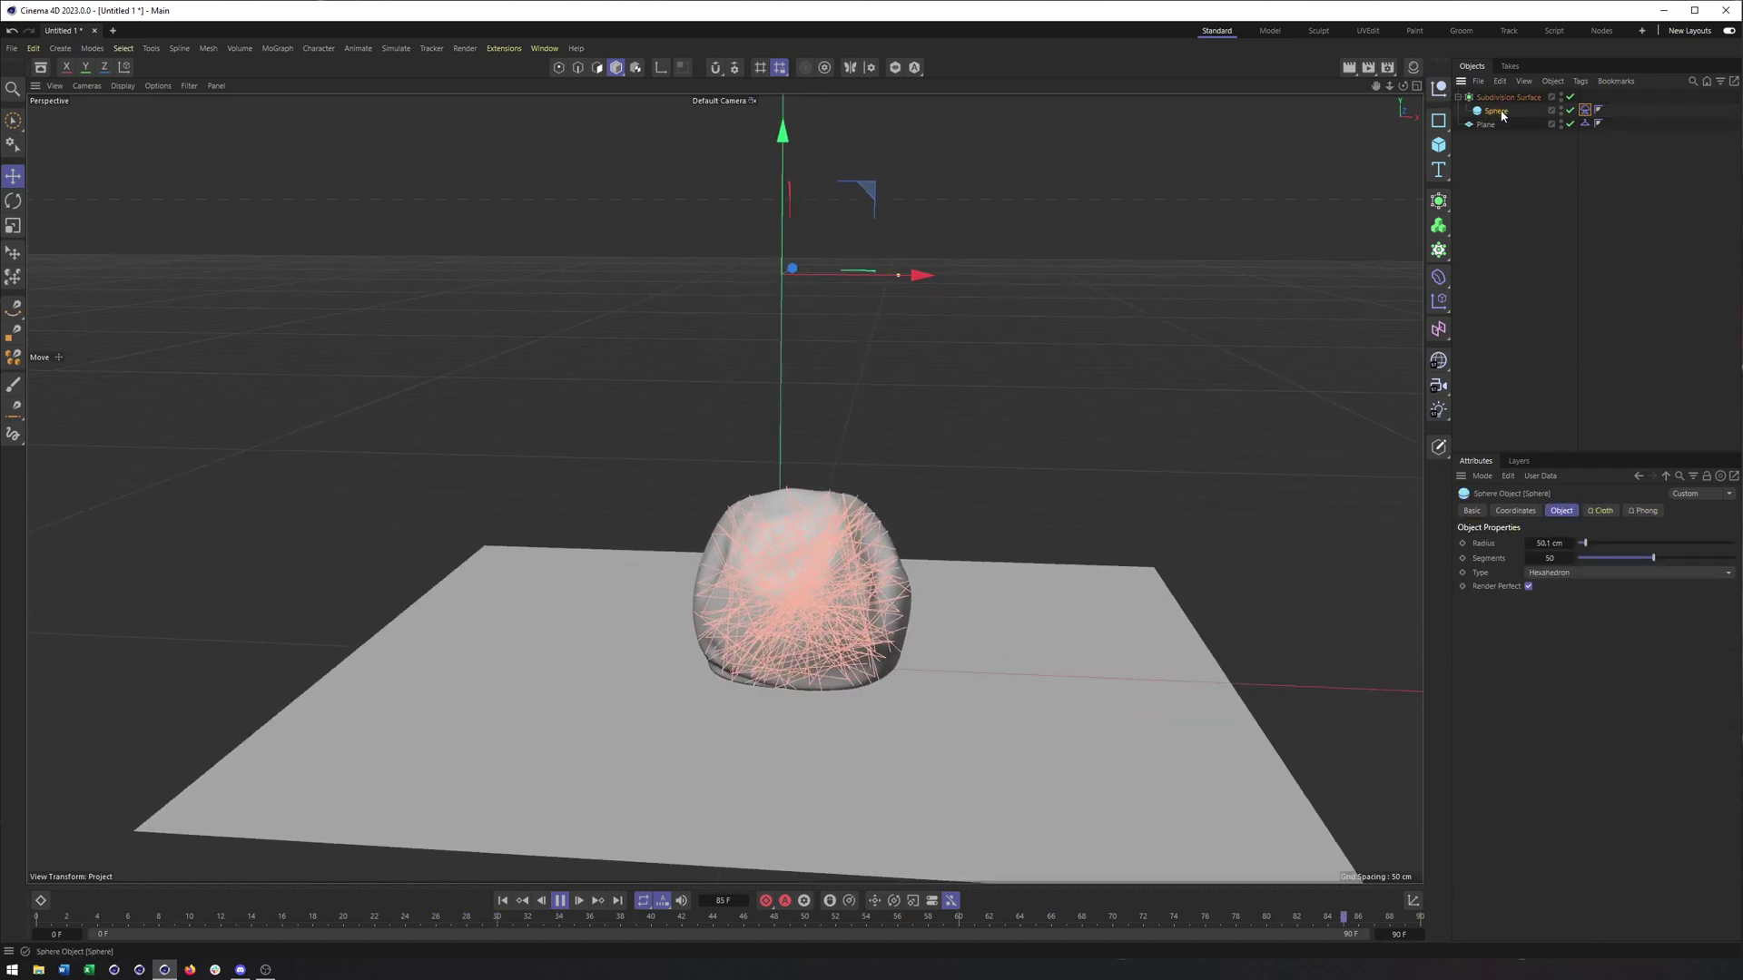
{"action": "left_click", "coordinate": [1585, 110]}
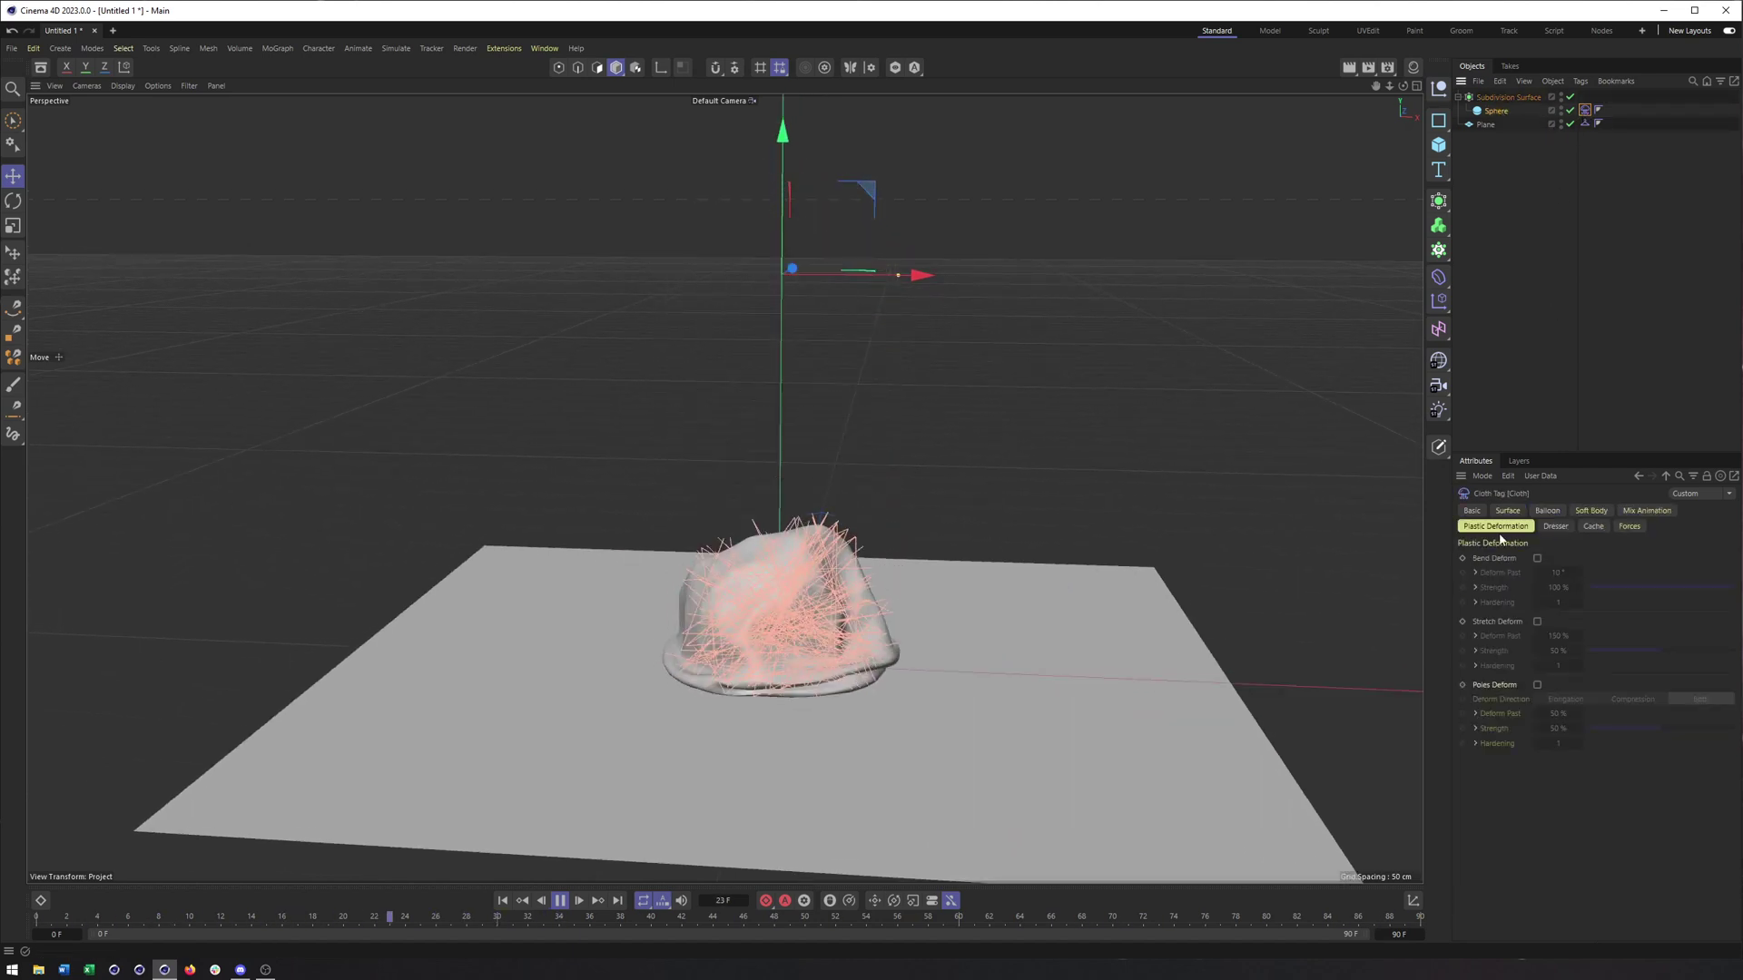
{"action": "left_click", "coordinate": [1590, 511]}
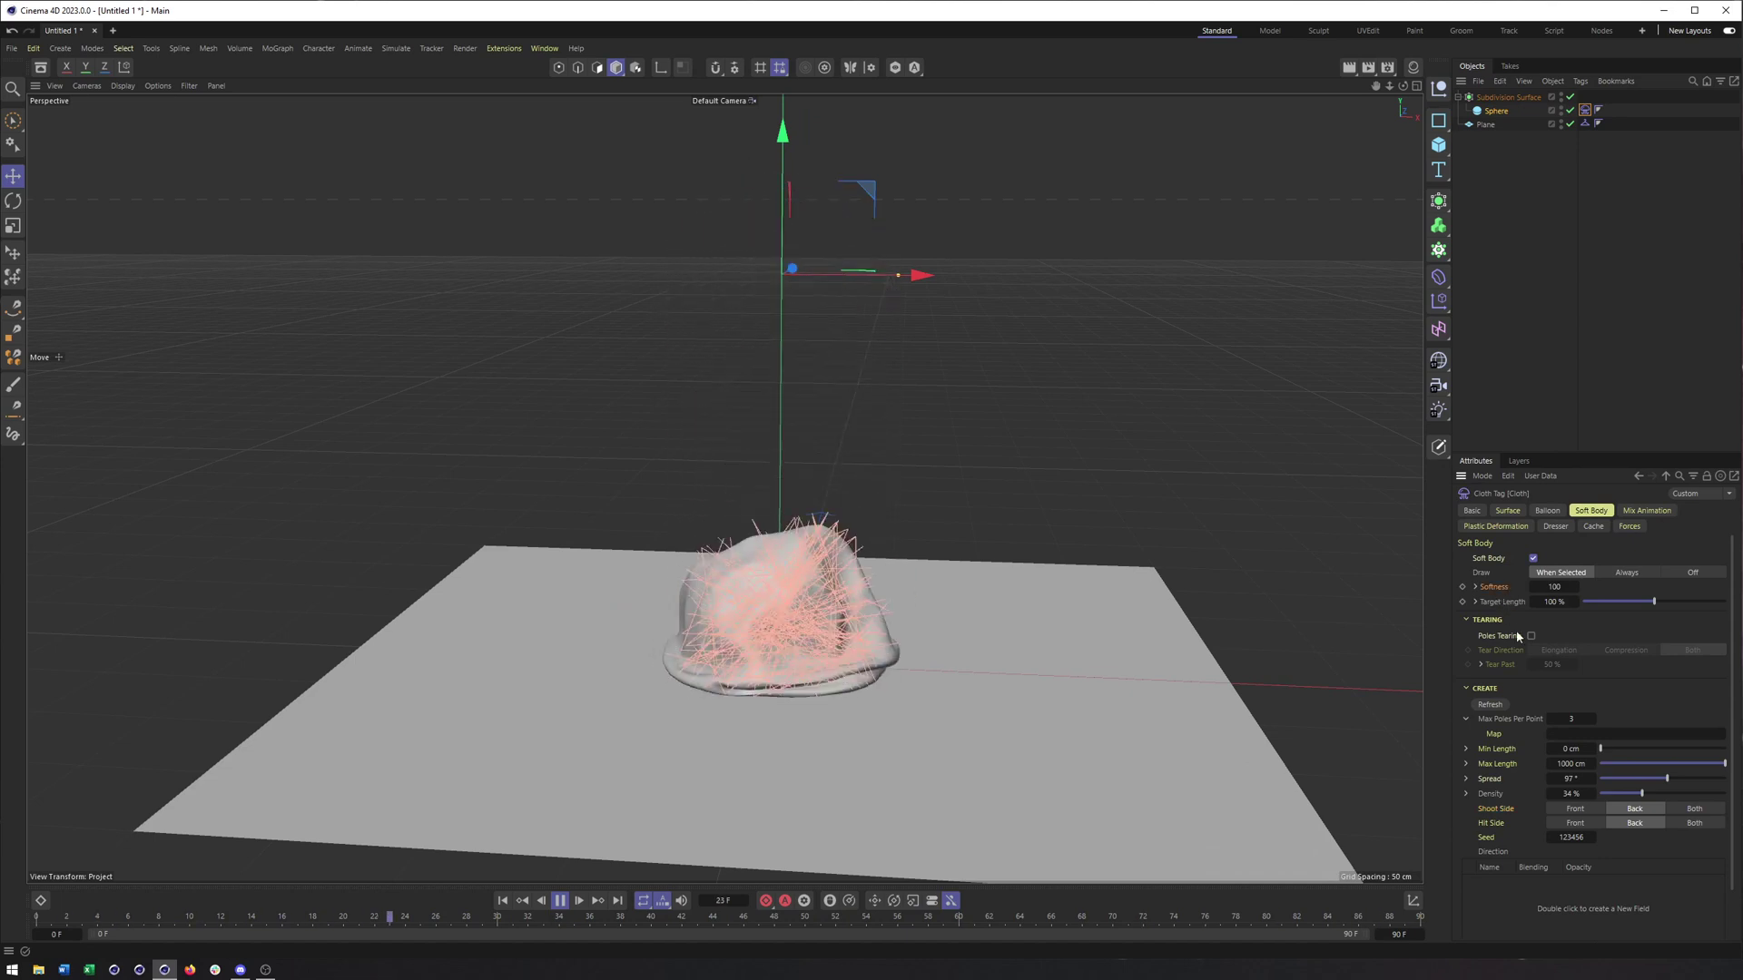
{"action": "scroll", "coordinate": [1027, 655], "scroll_direction": "down", "scroll_amount": 2}
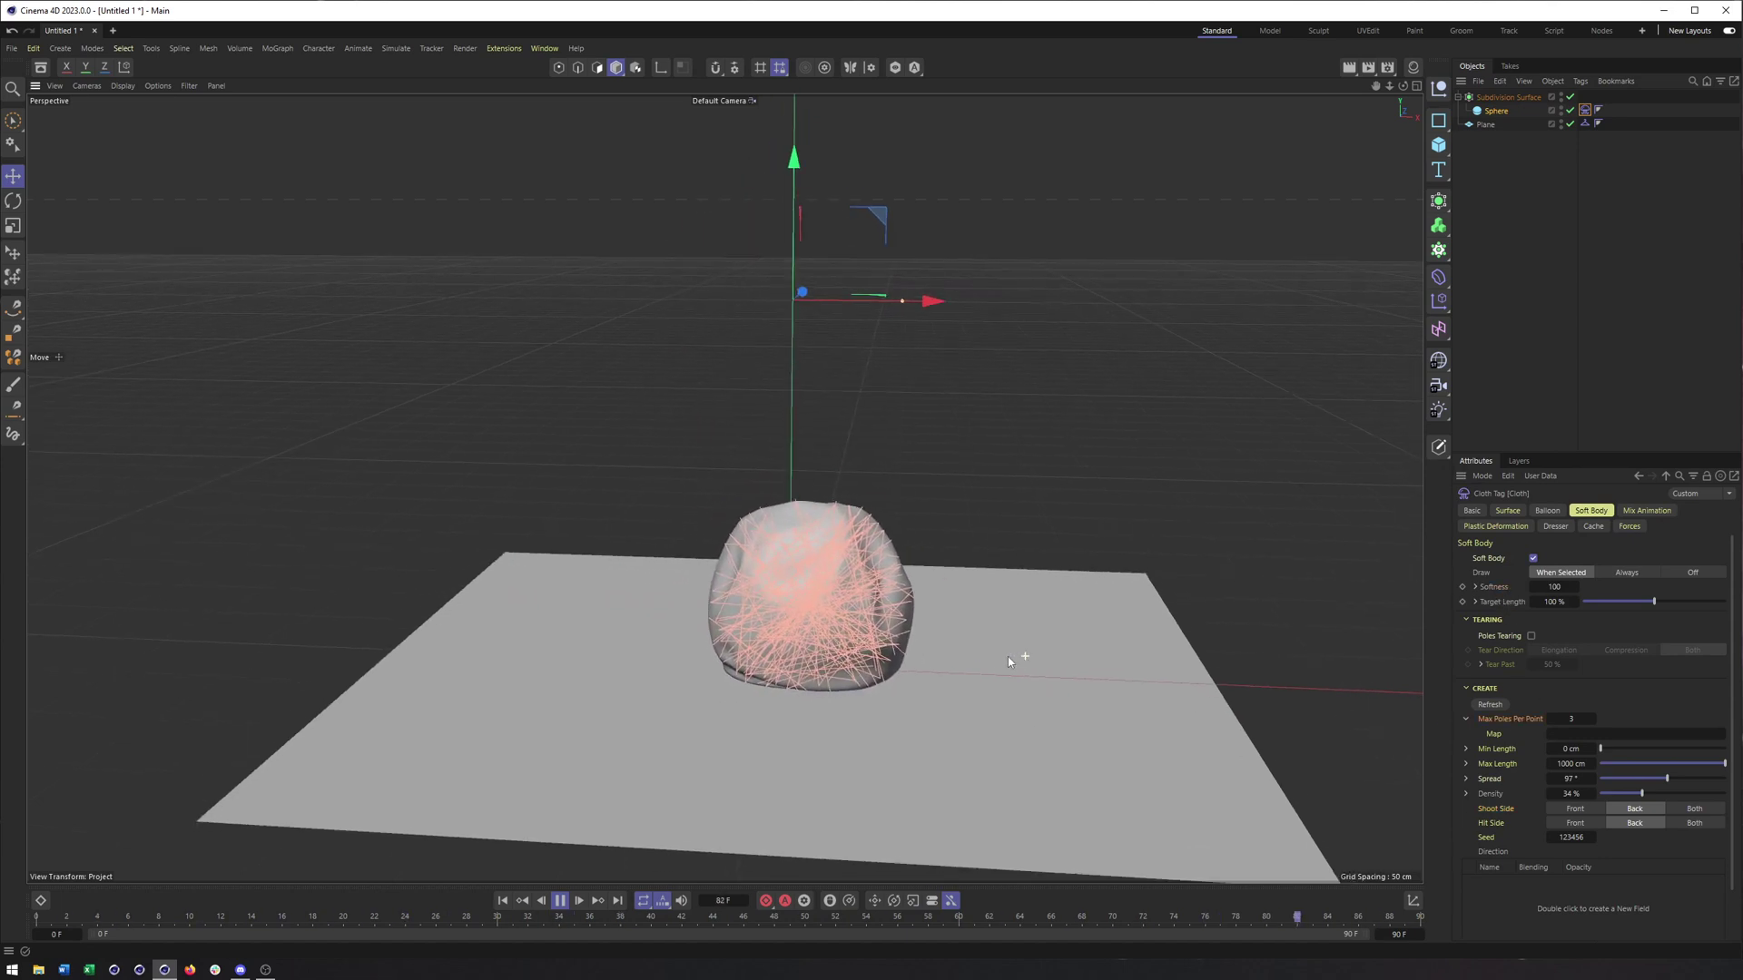
{"action": "scroll", "coordinate": [1035, 640], "scroll_direction": "down", "scroll_amount": 2}
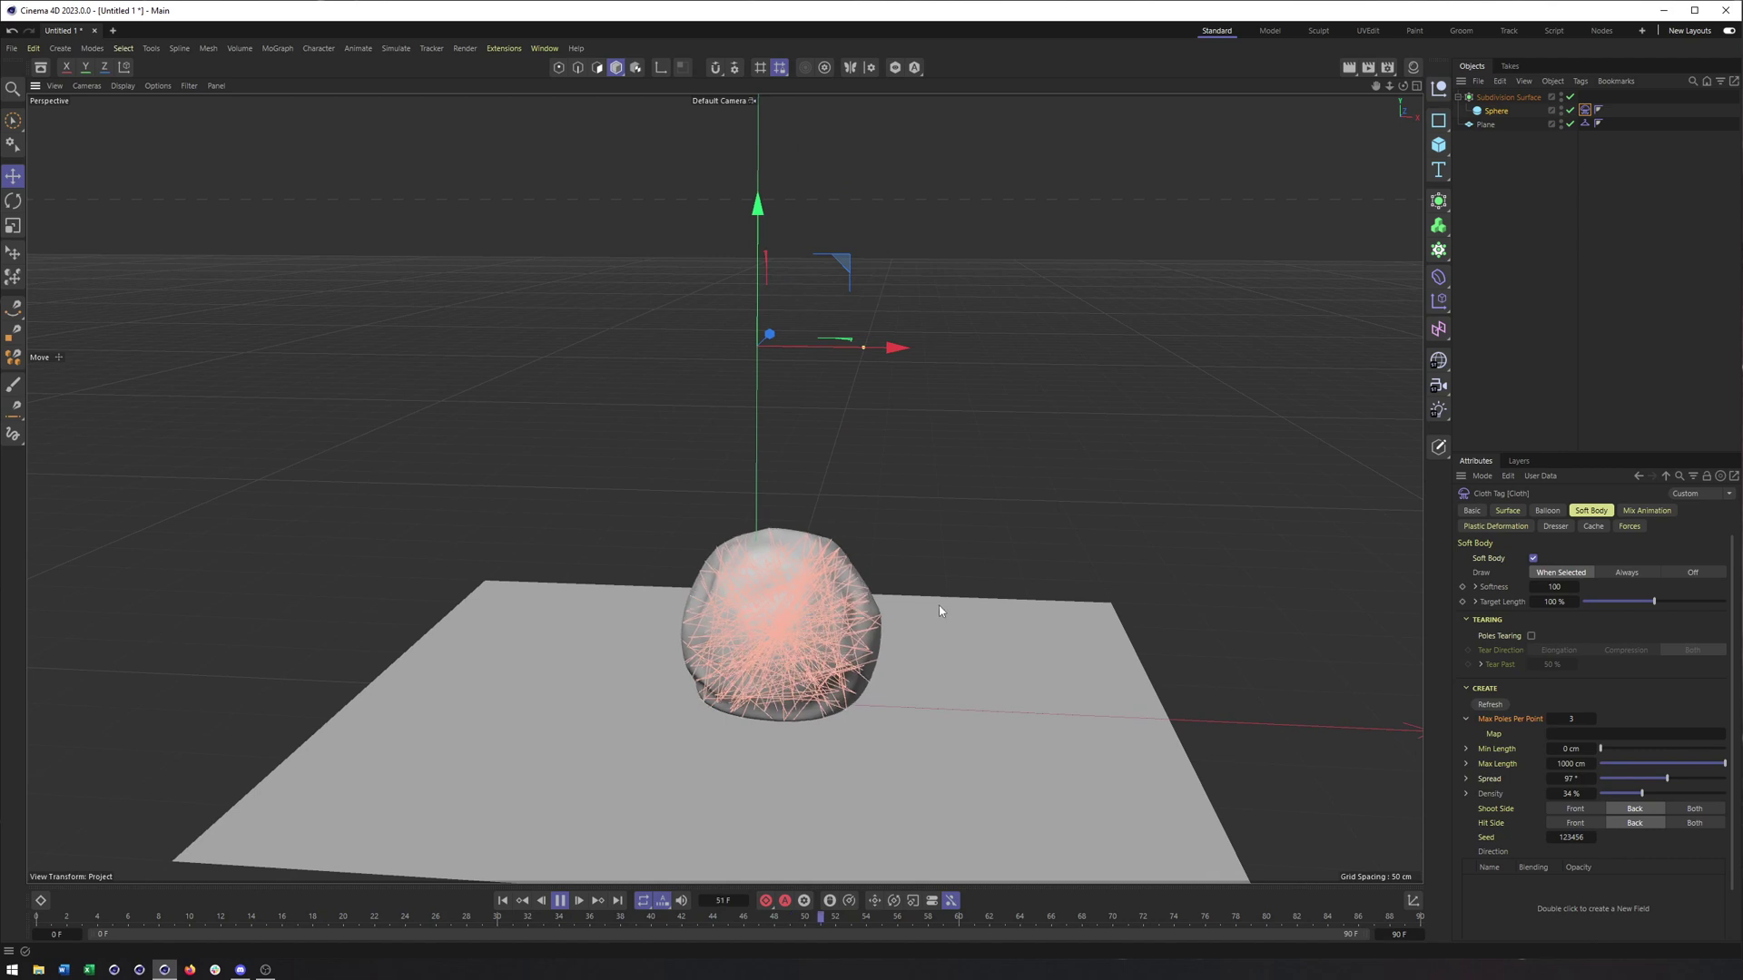
{"action": "scroll", "coordinate": [939, 611], "scroll_direction": "down", "scroll_amount": 1}
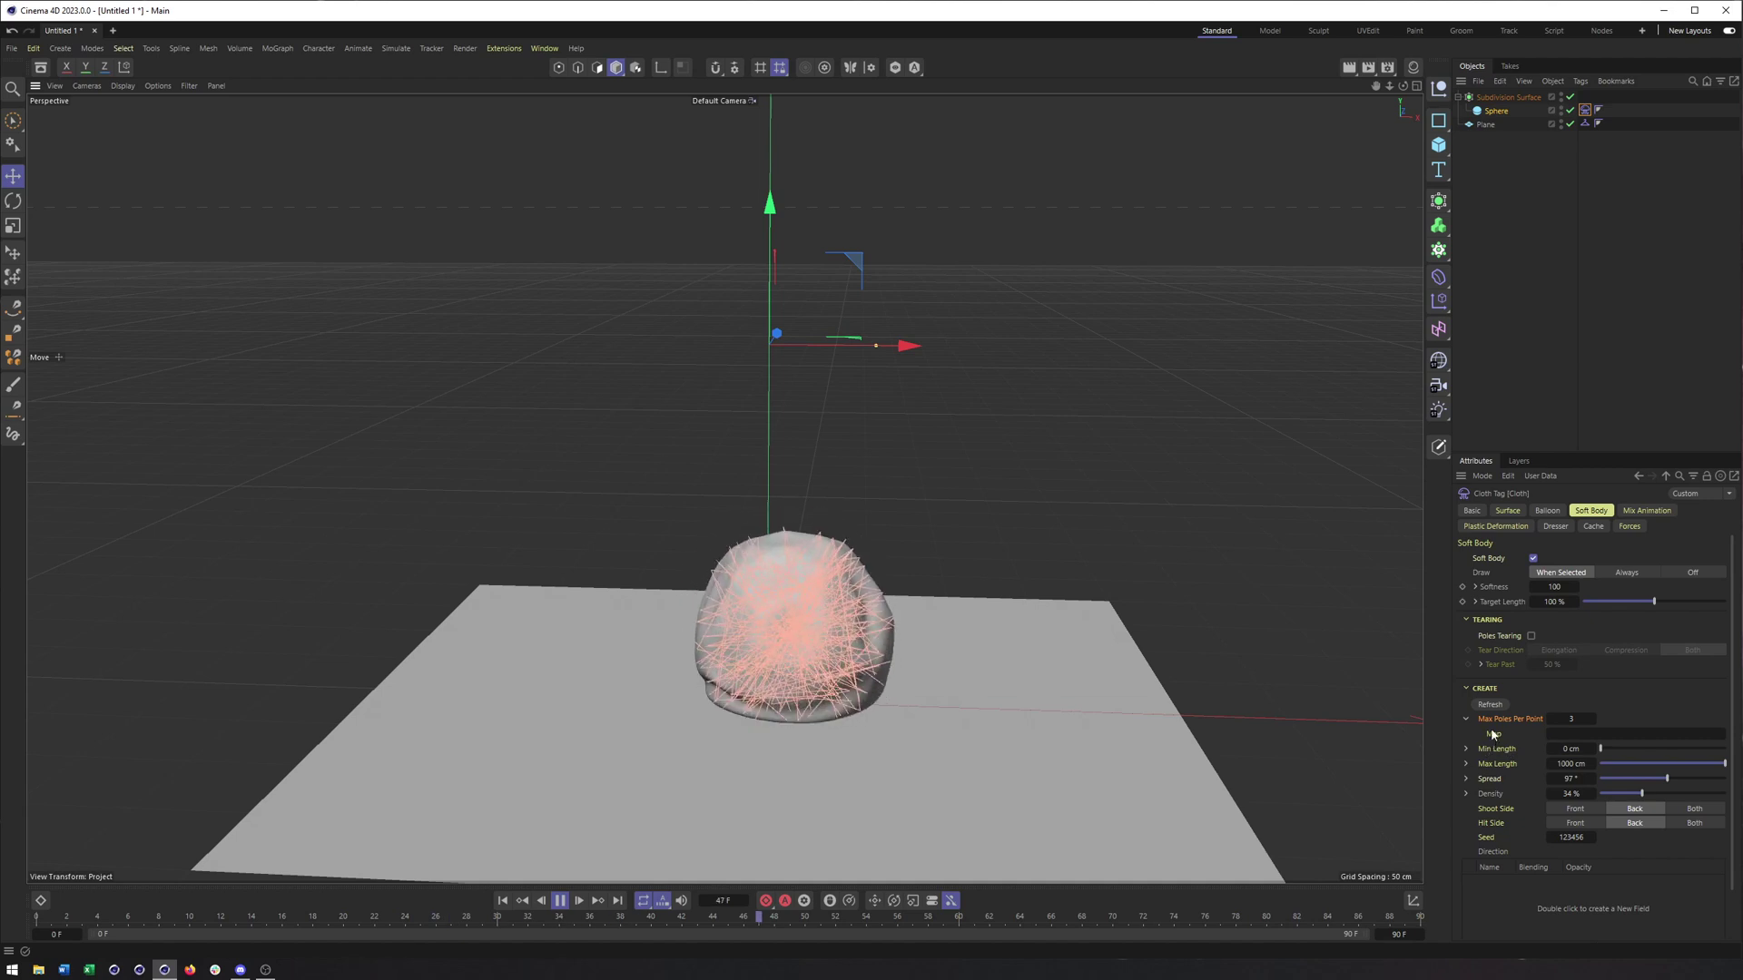
{"action": "left_click", "coordinate": [562, 901]}
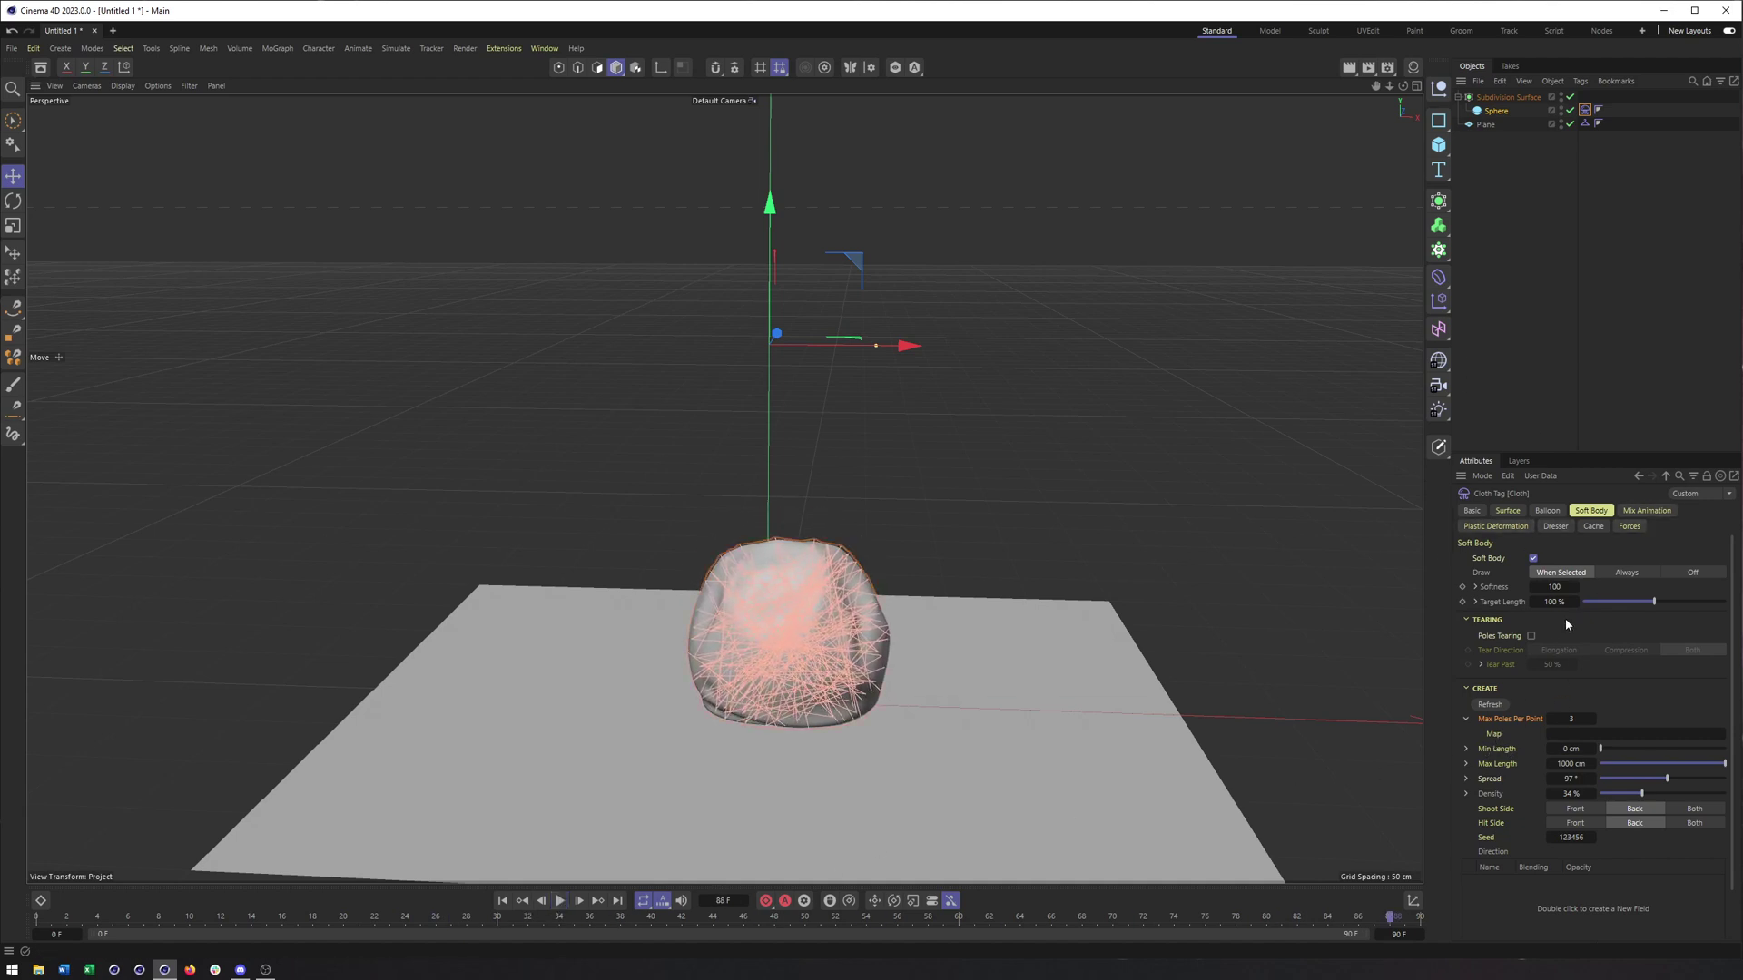
{"action": "mouse_move", "coordinate": [1044, 650]}
{"action": "middle_mouse_down", "text": "alt"}
{"action": "mouse_move", "coordinate": [993, 645]}
{"action": "mouse_move", "coordinate": [1015, 646]}
{"action": "middle_mouse_up", "text": "alt"}
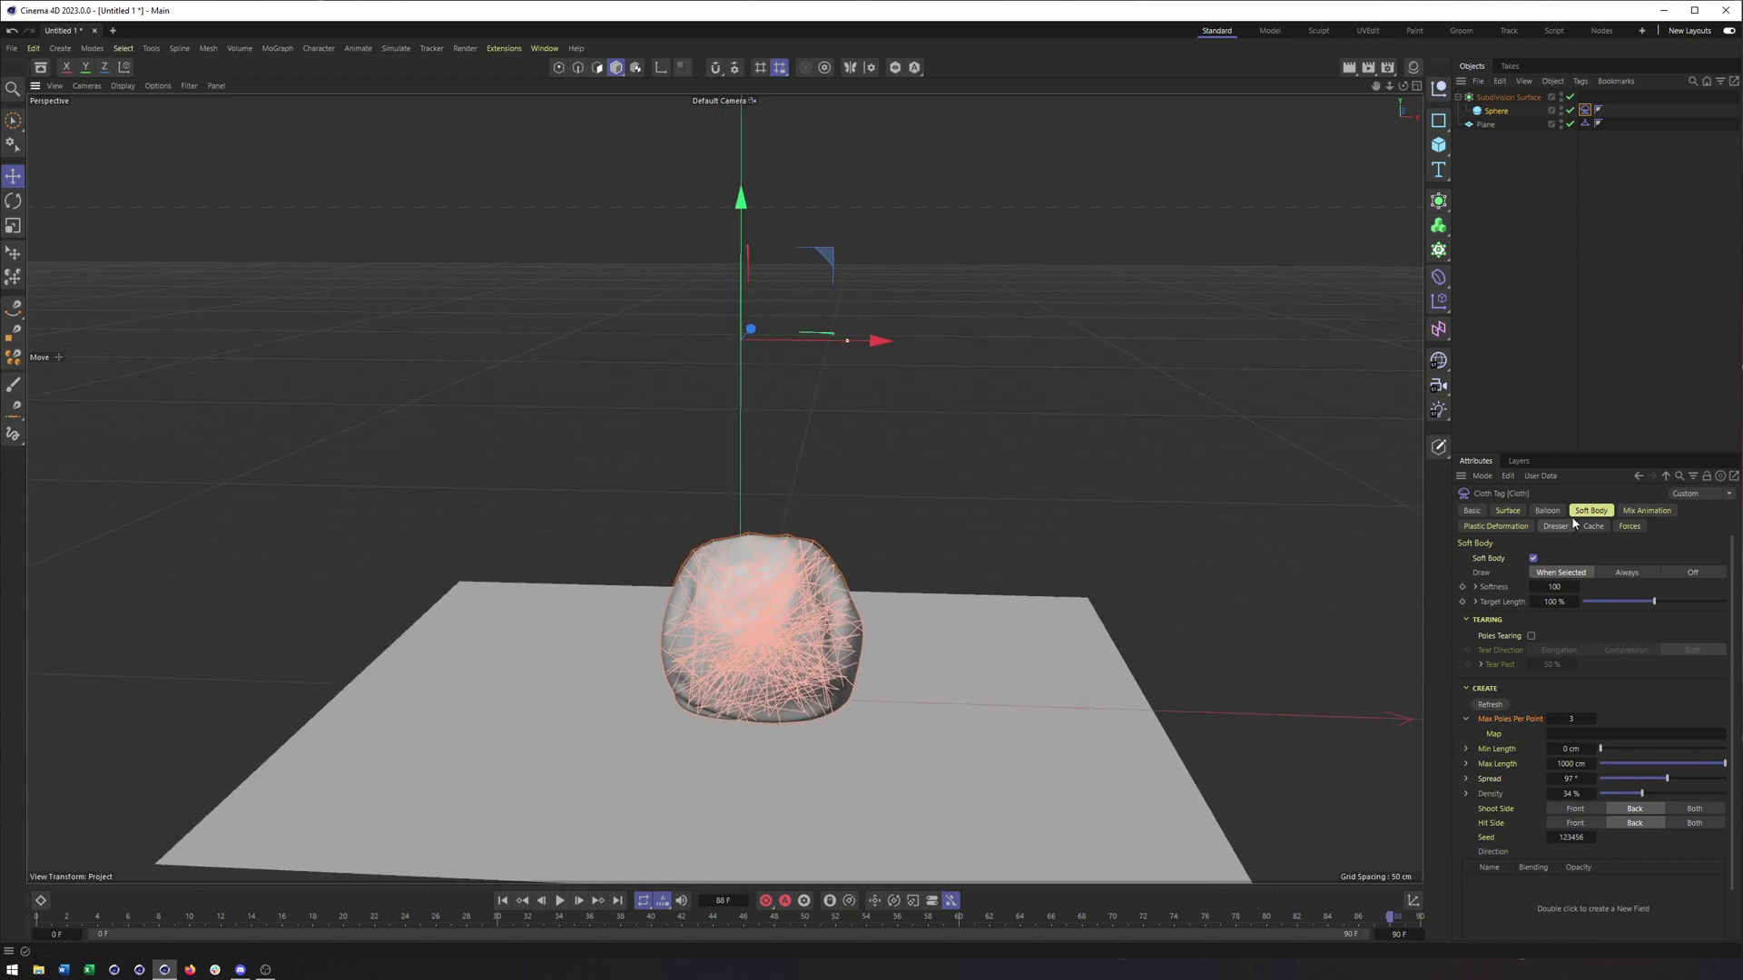
Step: Disable Soft Body on the sphere's Cloth tag and convert the sphere into an editable polygon object
{"action": "left_click", "coordinate": [1554, 527]}
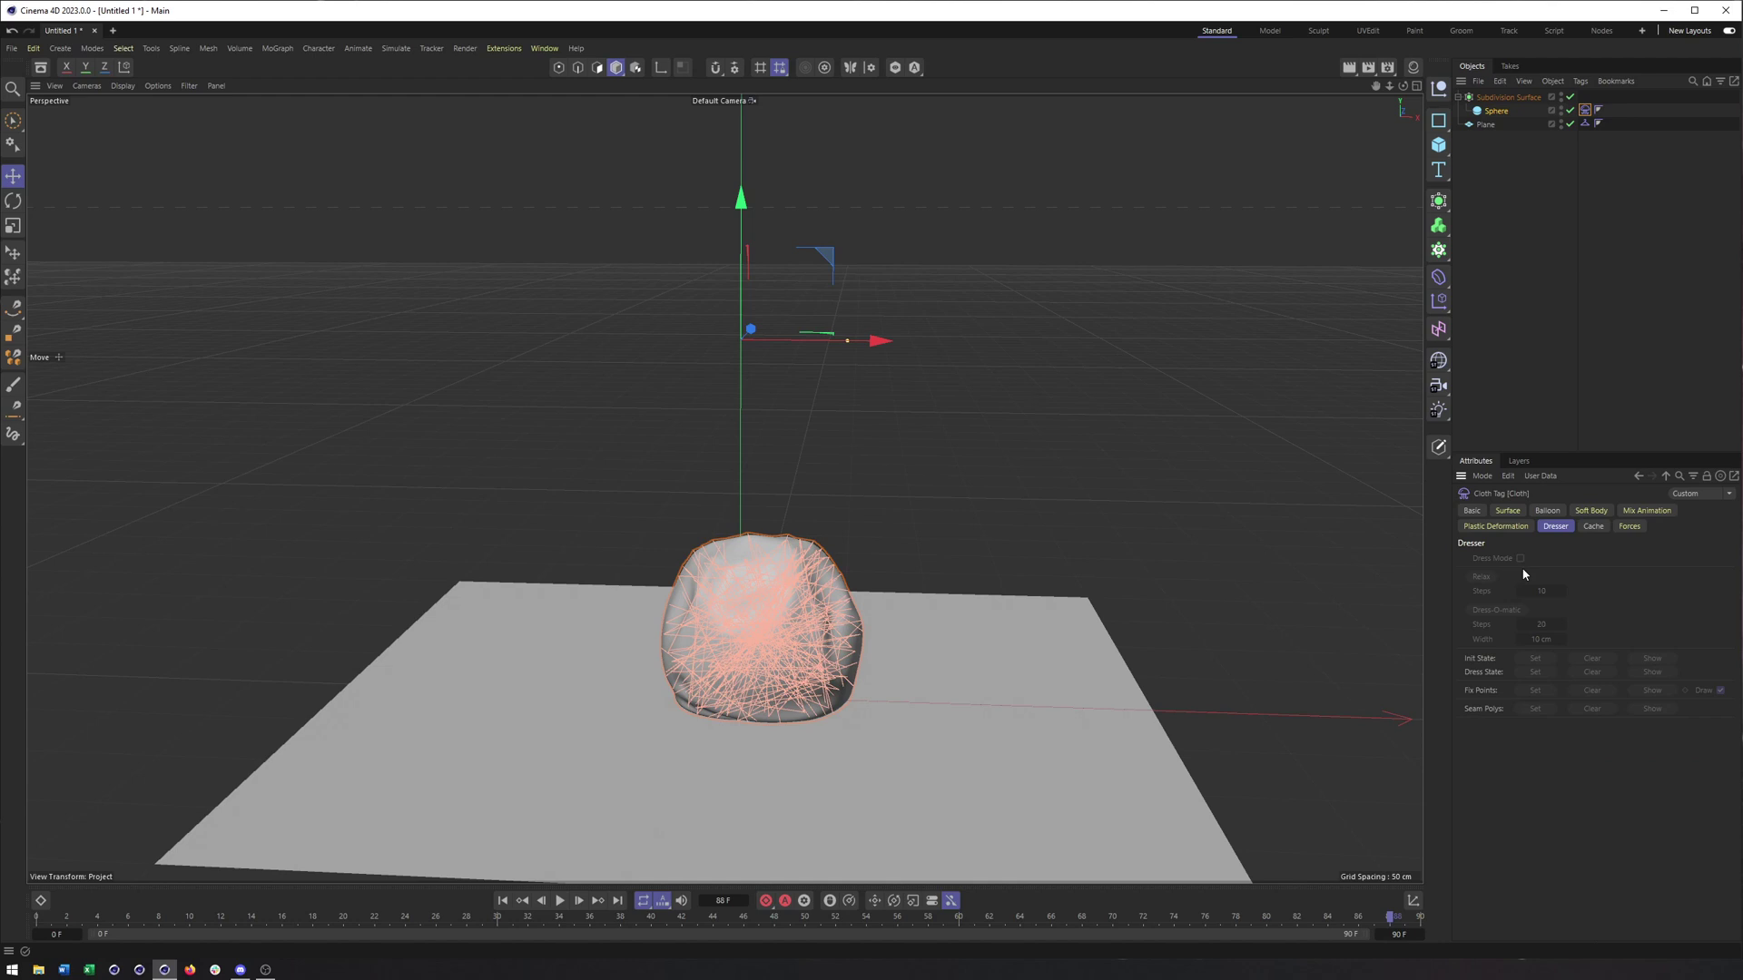
{"action": "left_click", "coordinate": [1592, 511]}
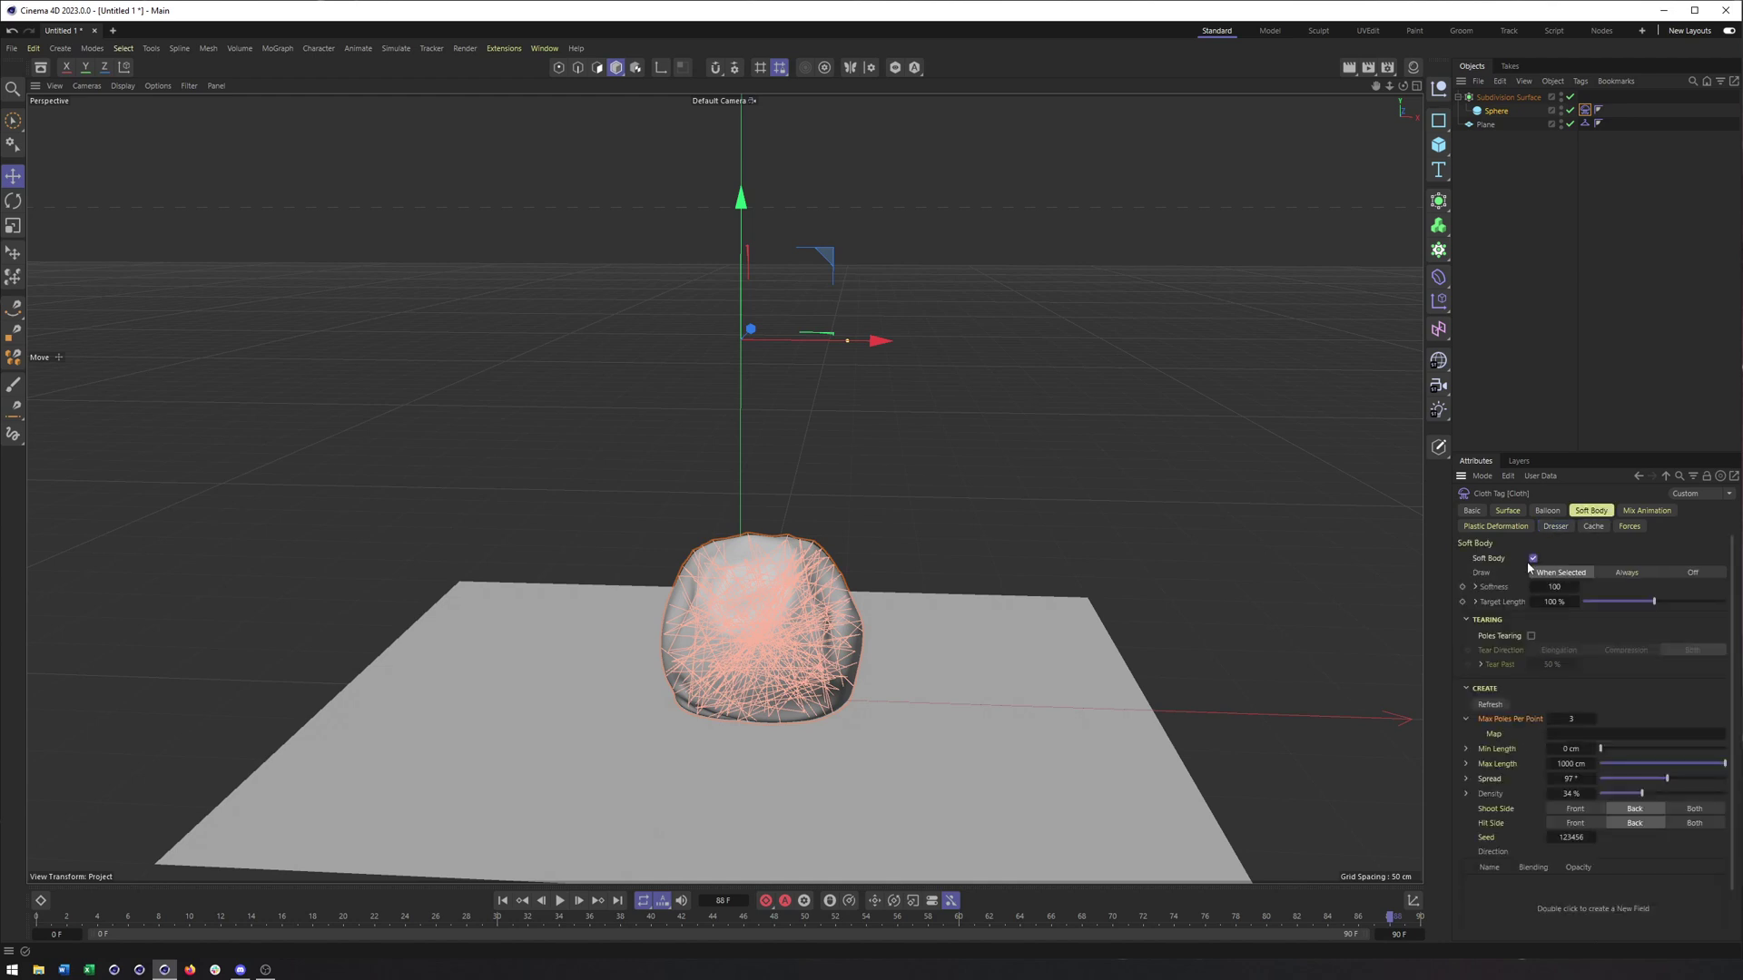
{"action": "left_click", "coordinate": [1534, 559]}
{"action": "left_click", "coordinate": [1566, 531]}
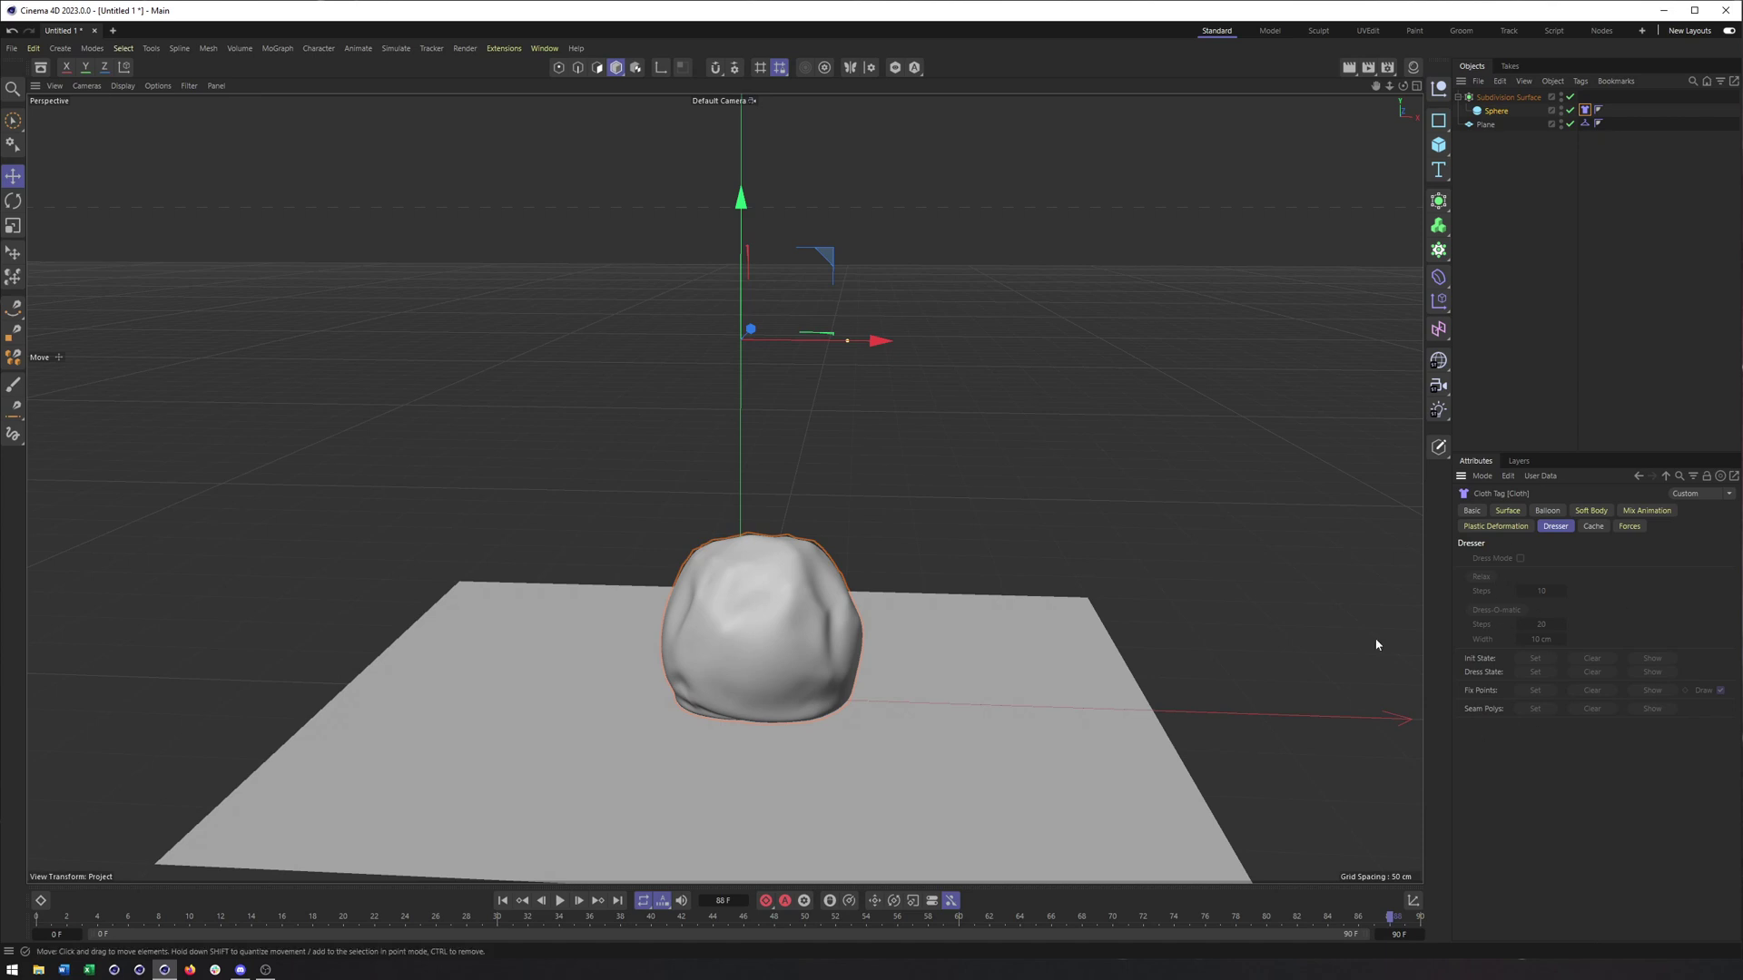
{"action": "key", "text": "c"}
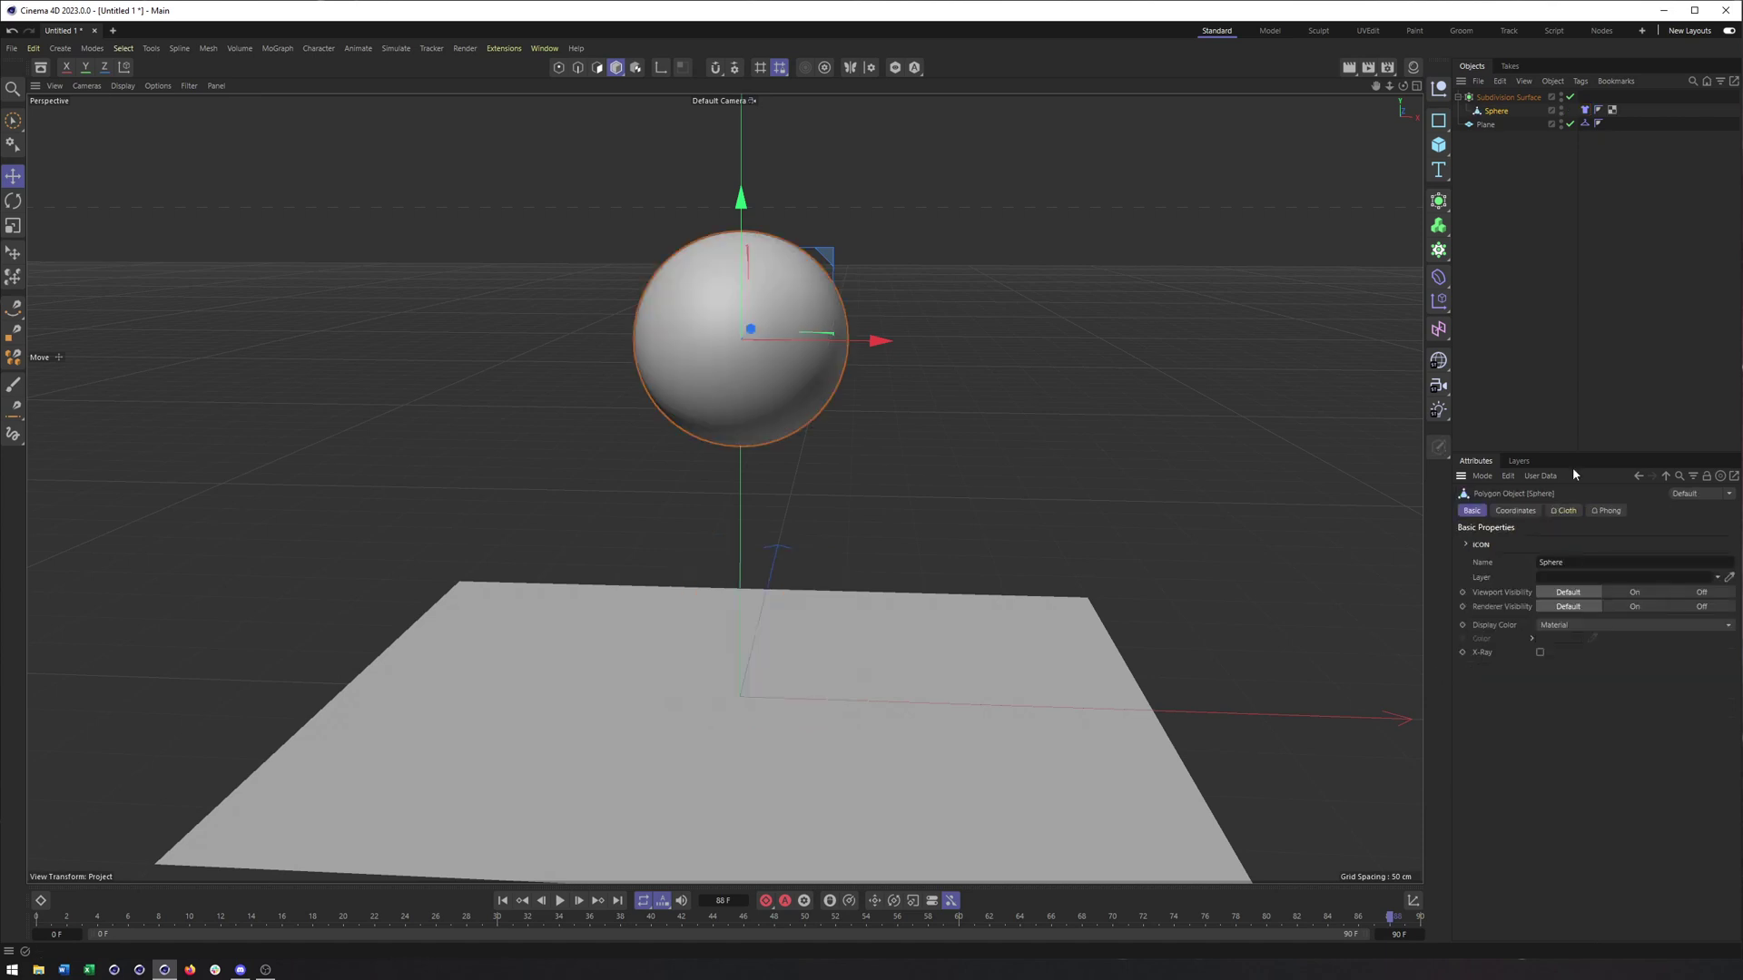
Step: Re-enable Soft Body on the editable sphere's Cloth tag and open the tag's Dresser settings
{"action": "left_click", "coordinate": [1585, 110]}
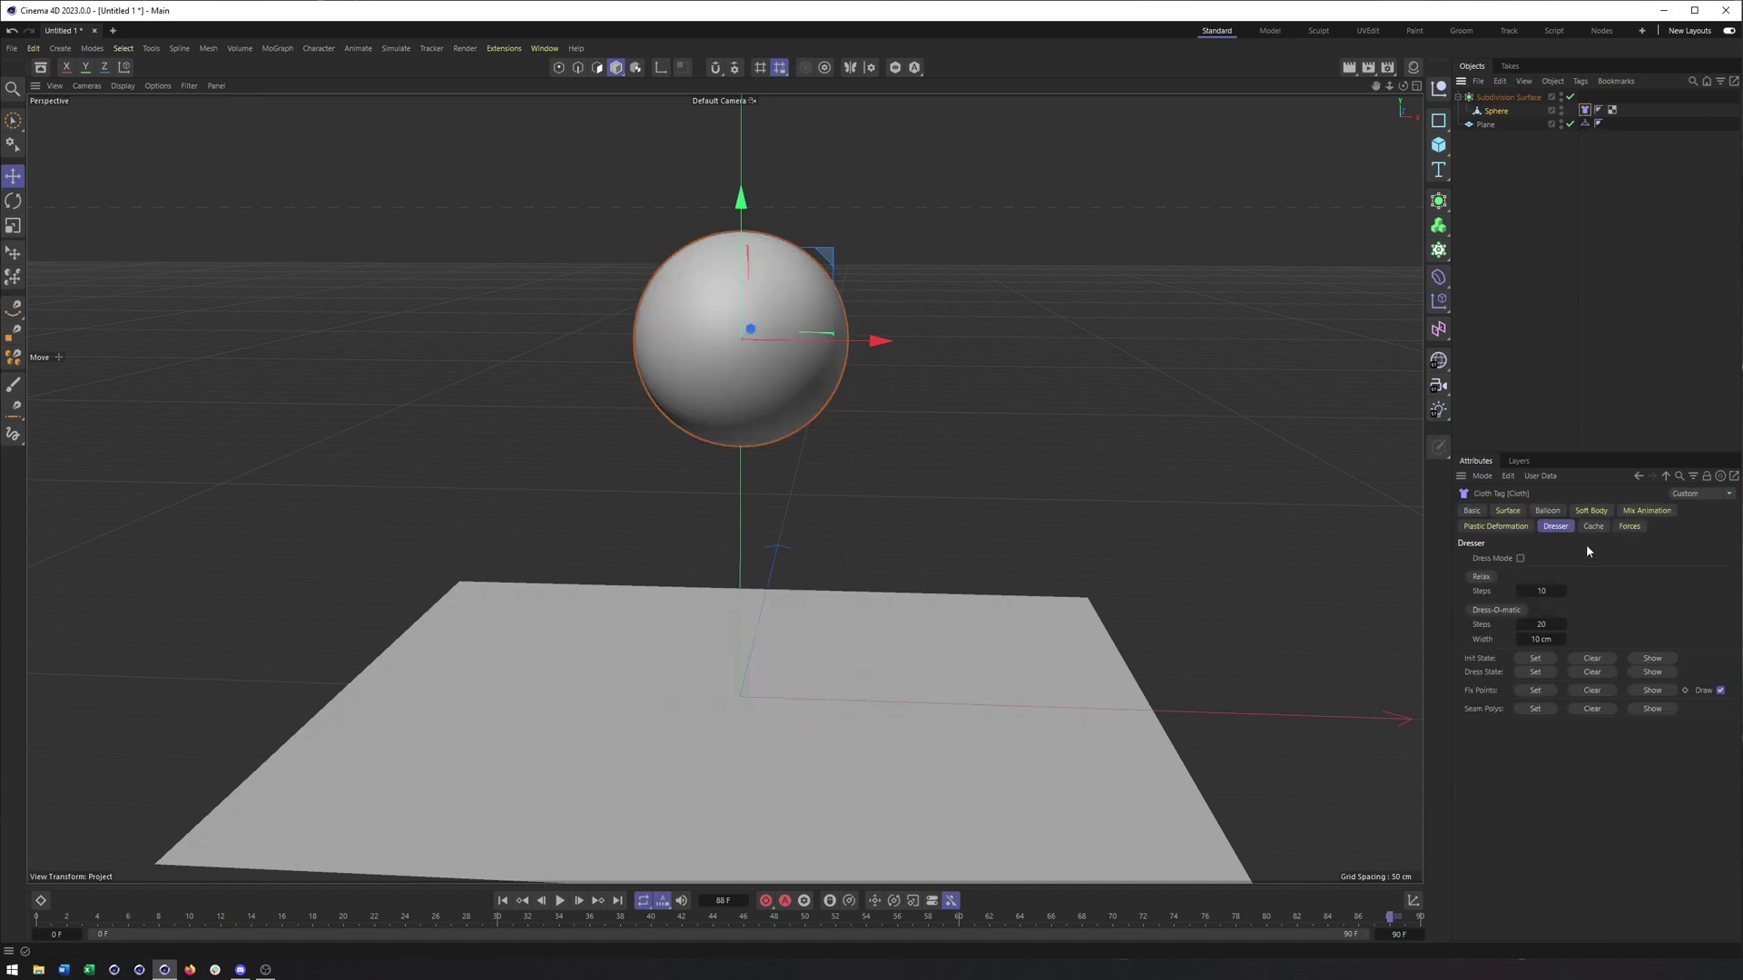
{"action": "left_click", "coordinate": [1592, 511]}
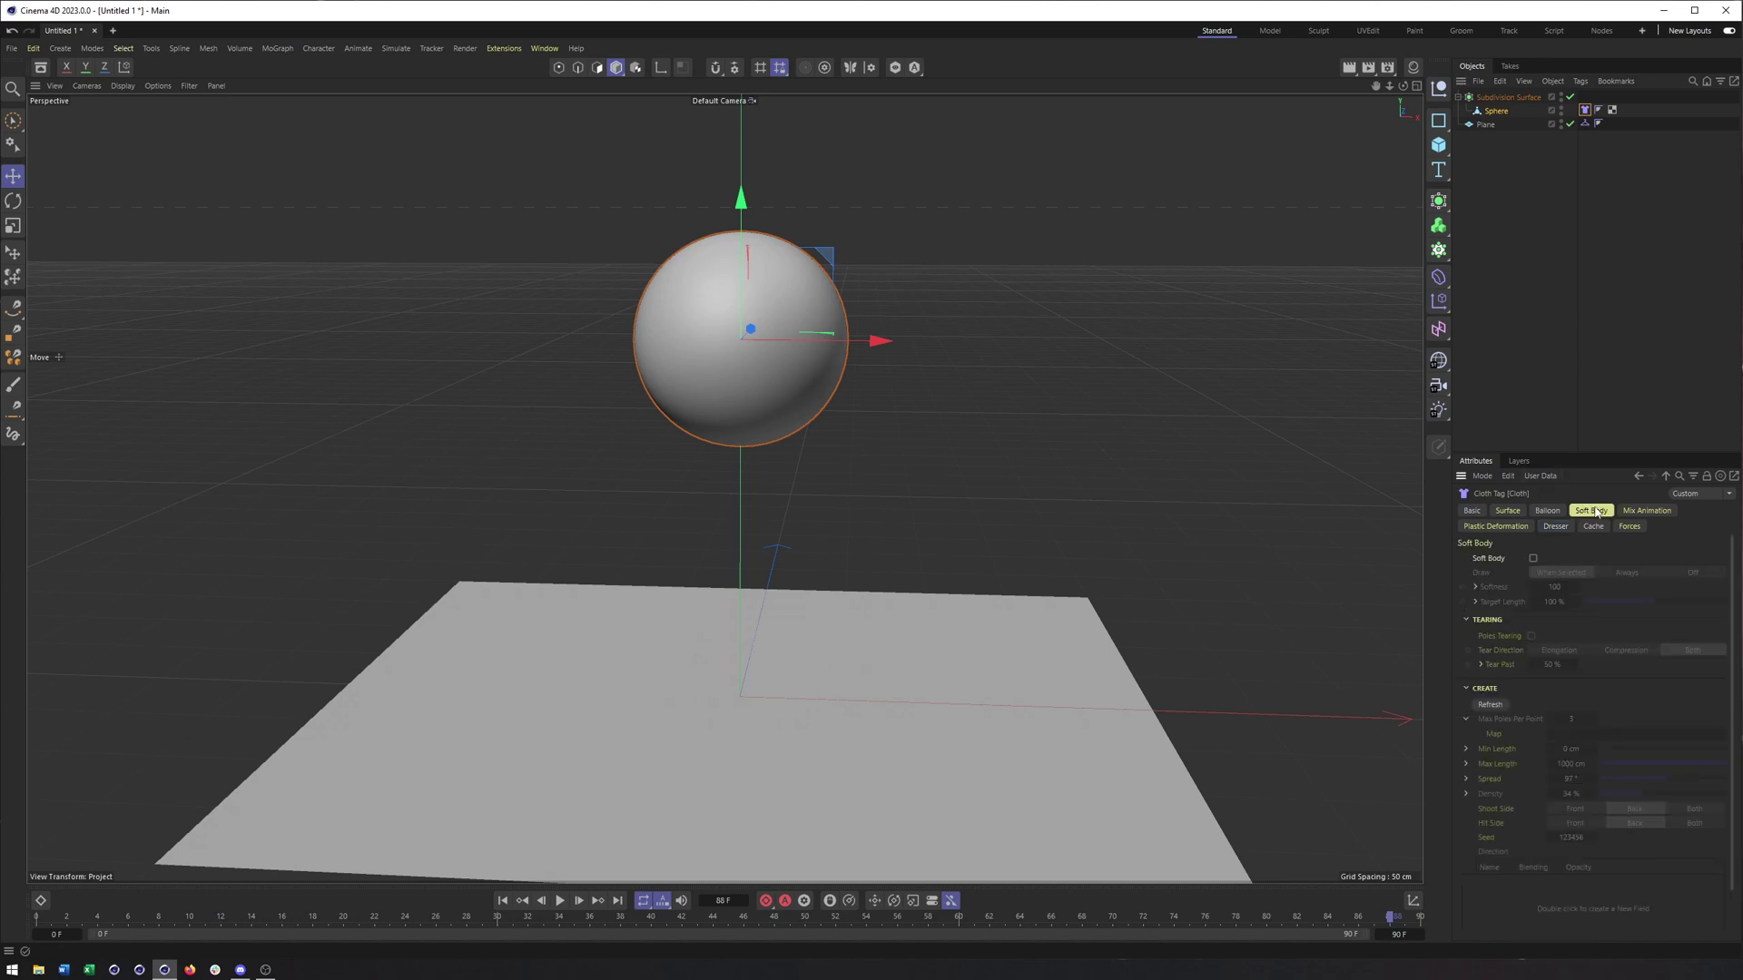
{"action": "left_click", "coordinate": [1533, 558]}
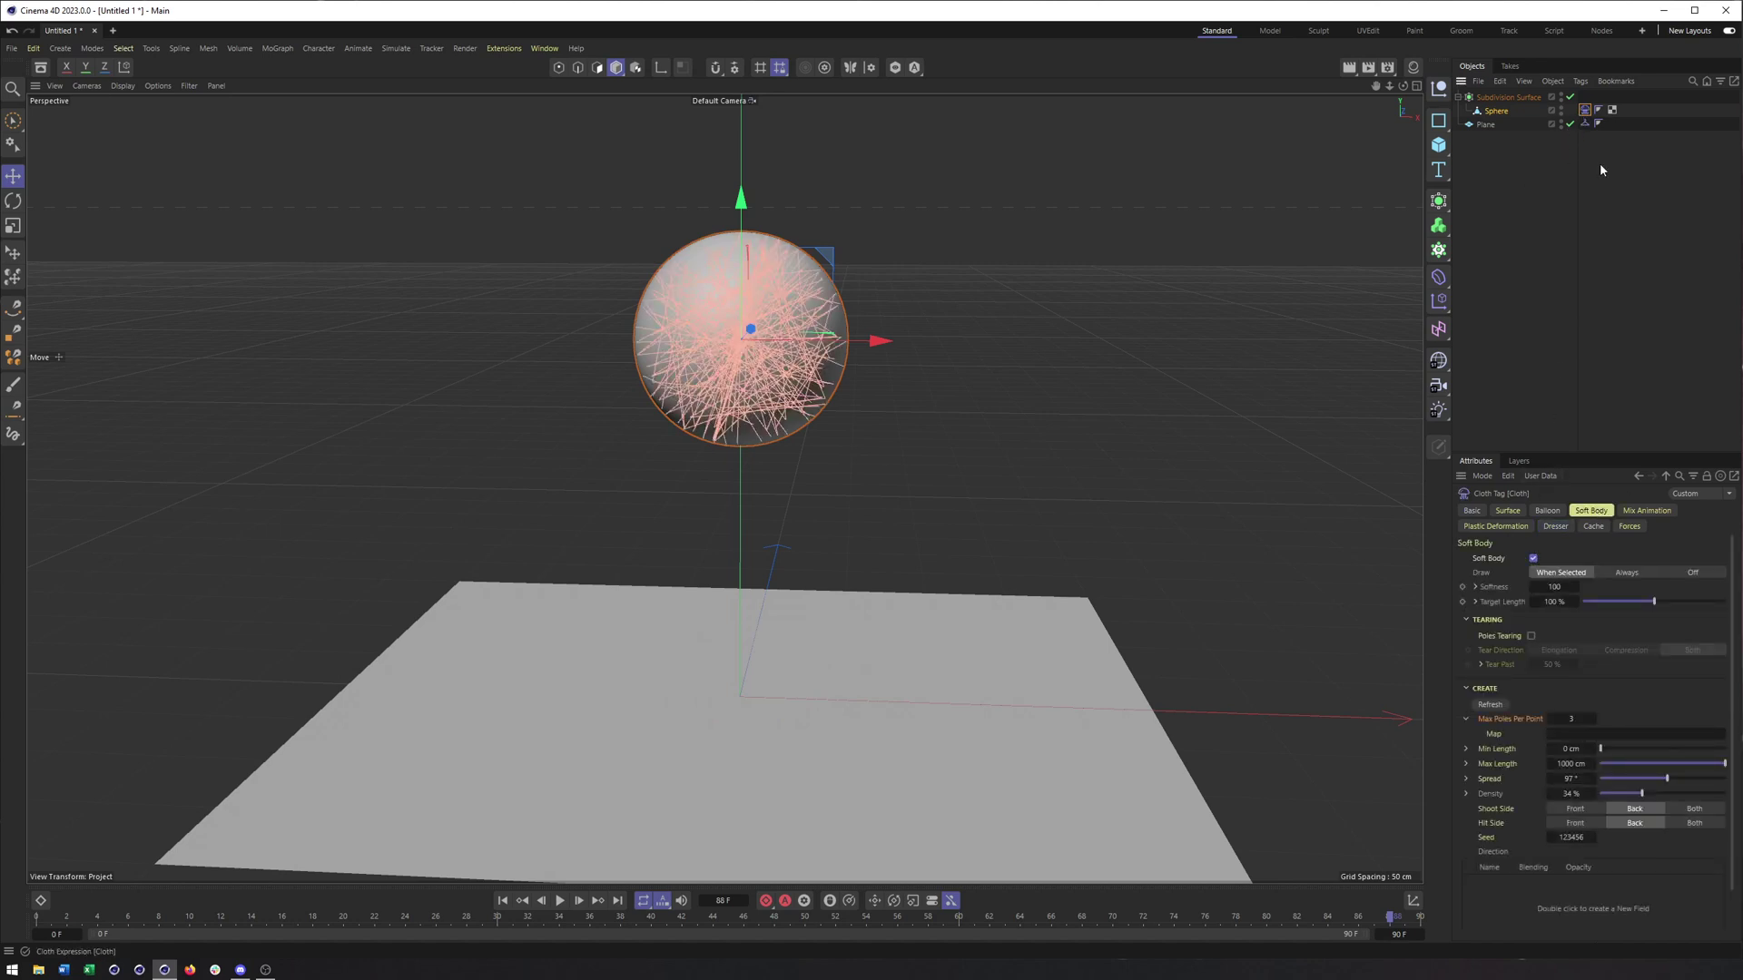
{"action": "left_click", "coordinate": [1556, 527]}
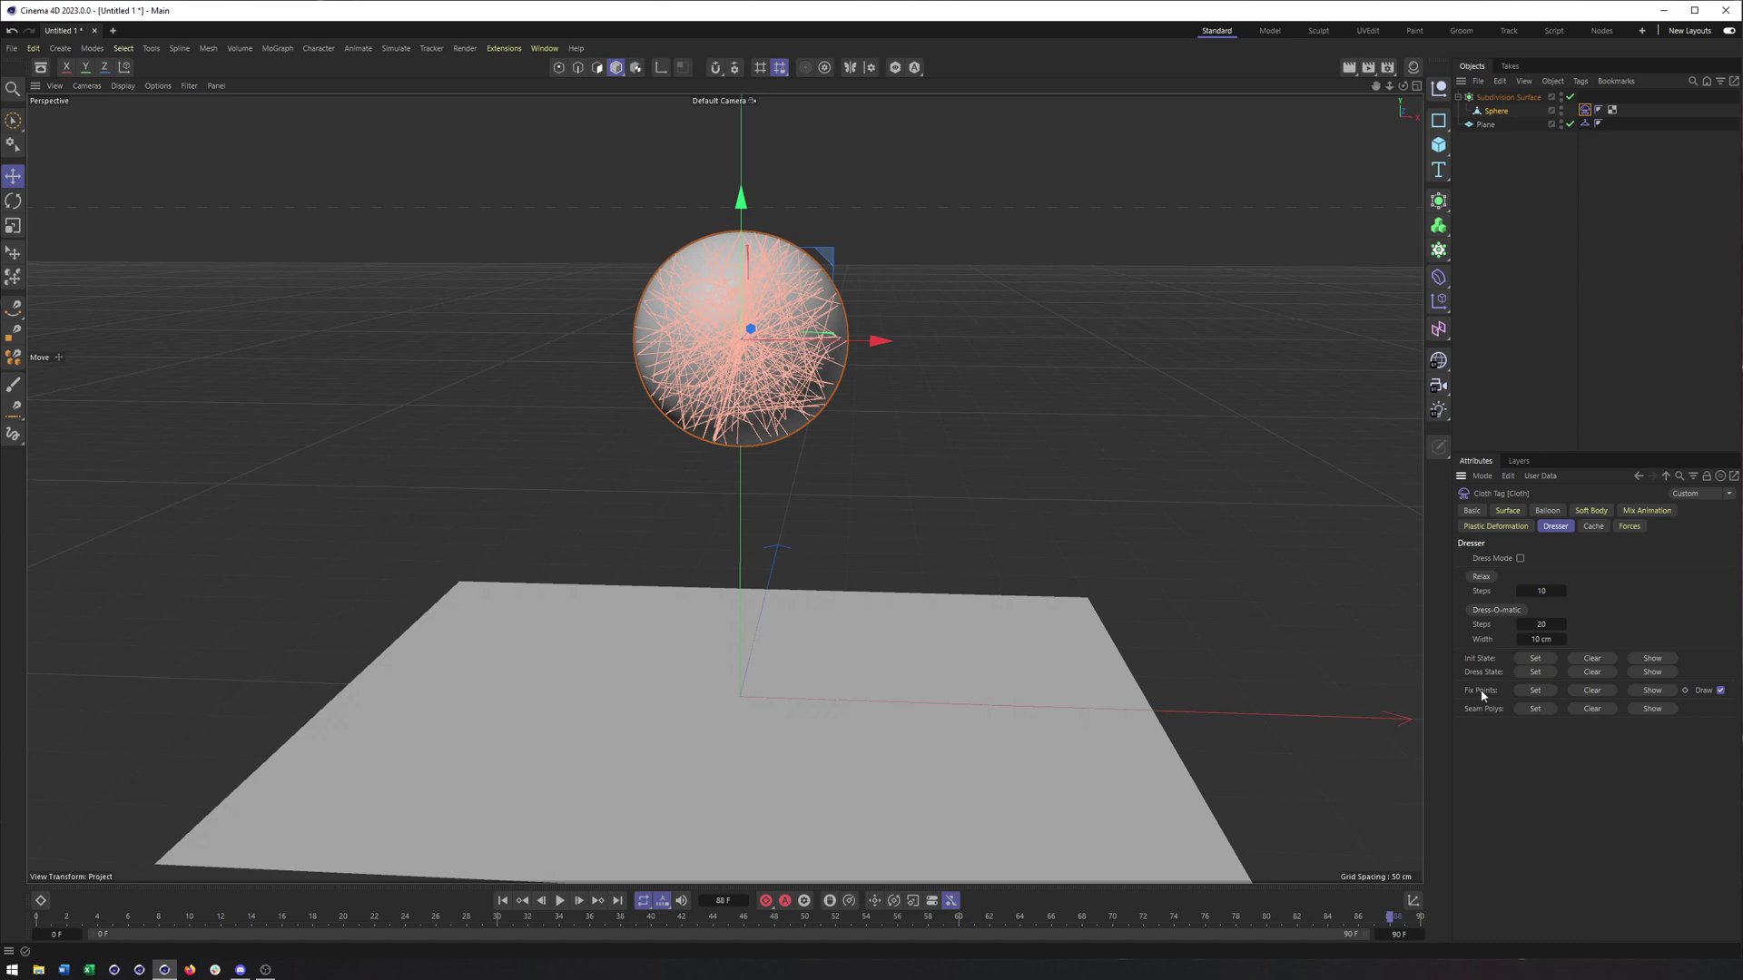
Step: Try the sphere's mid-simulation shape as its Init State in a replay from the start, and clear the Init State
{"action": "left_click", "coordinate": [560, 901]}
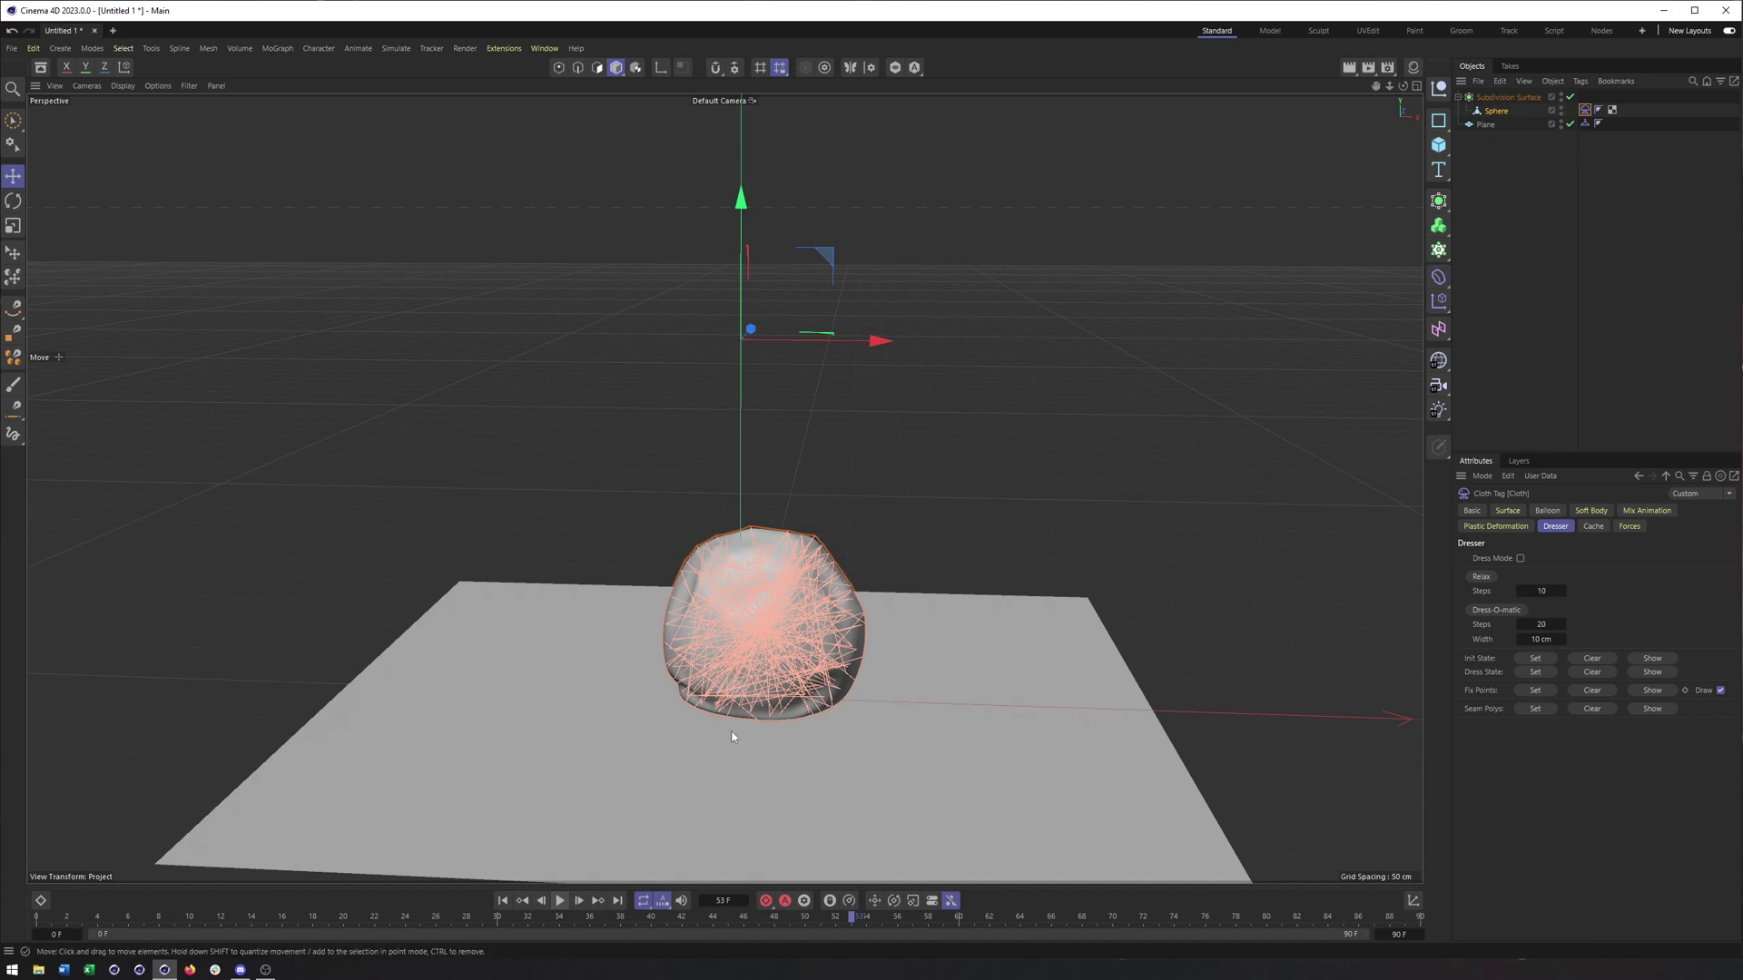
{"action": "left_click", "coordinate": [1534, 660]}
{"action": "left_click", "coordinate": [500, 904]}
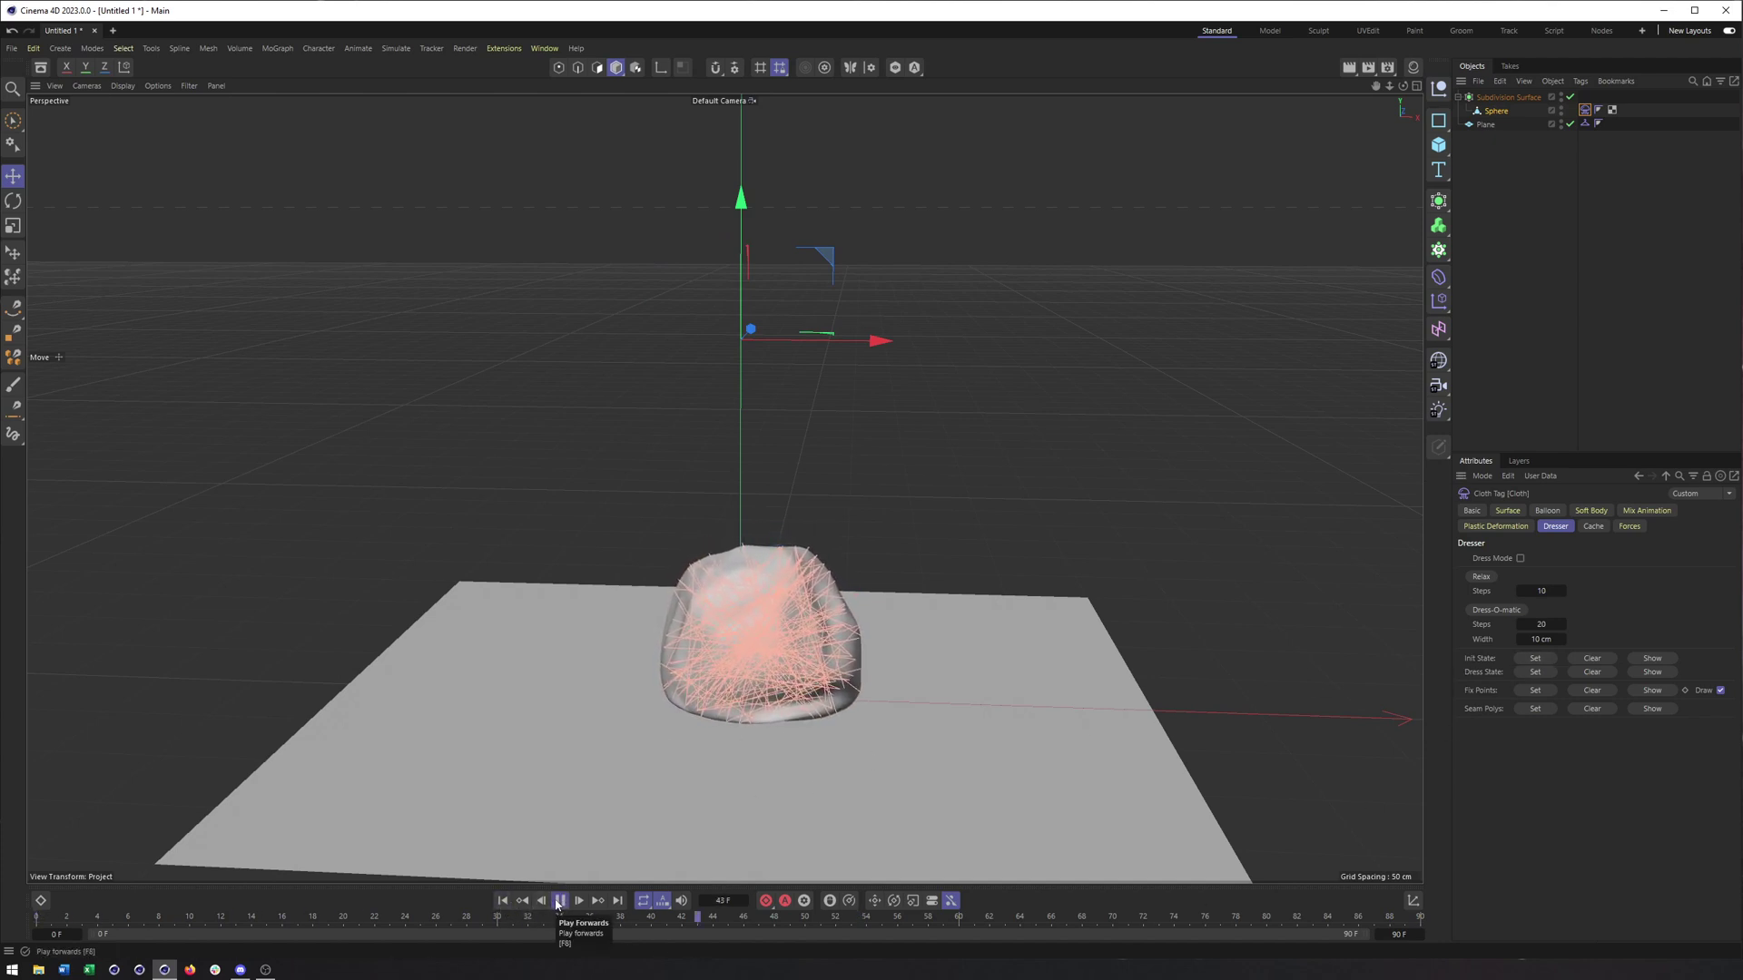
{"action": "left_click", "coordinate": [559, 901]}
{"action": "left_click", "coordinate": [1598, 658]}
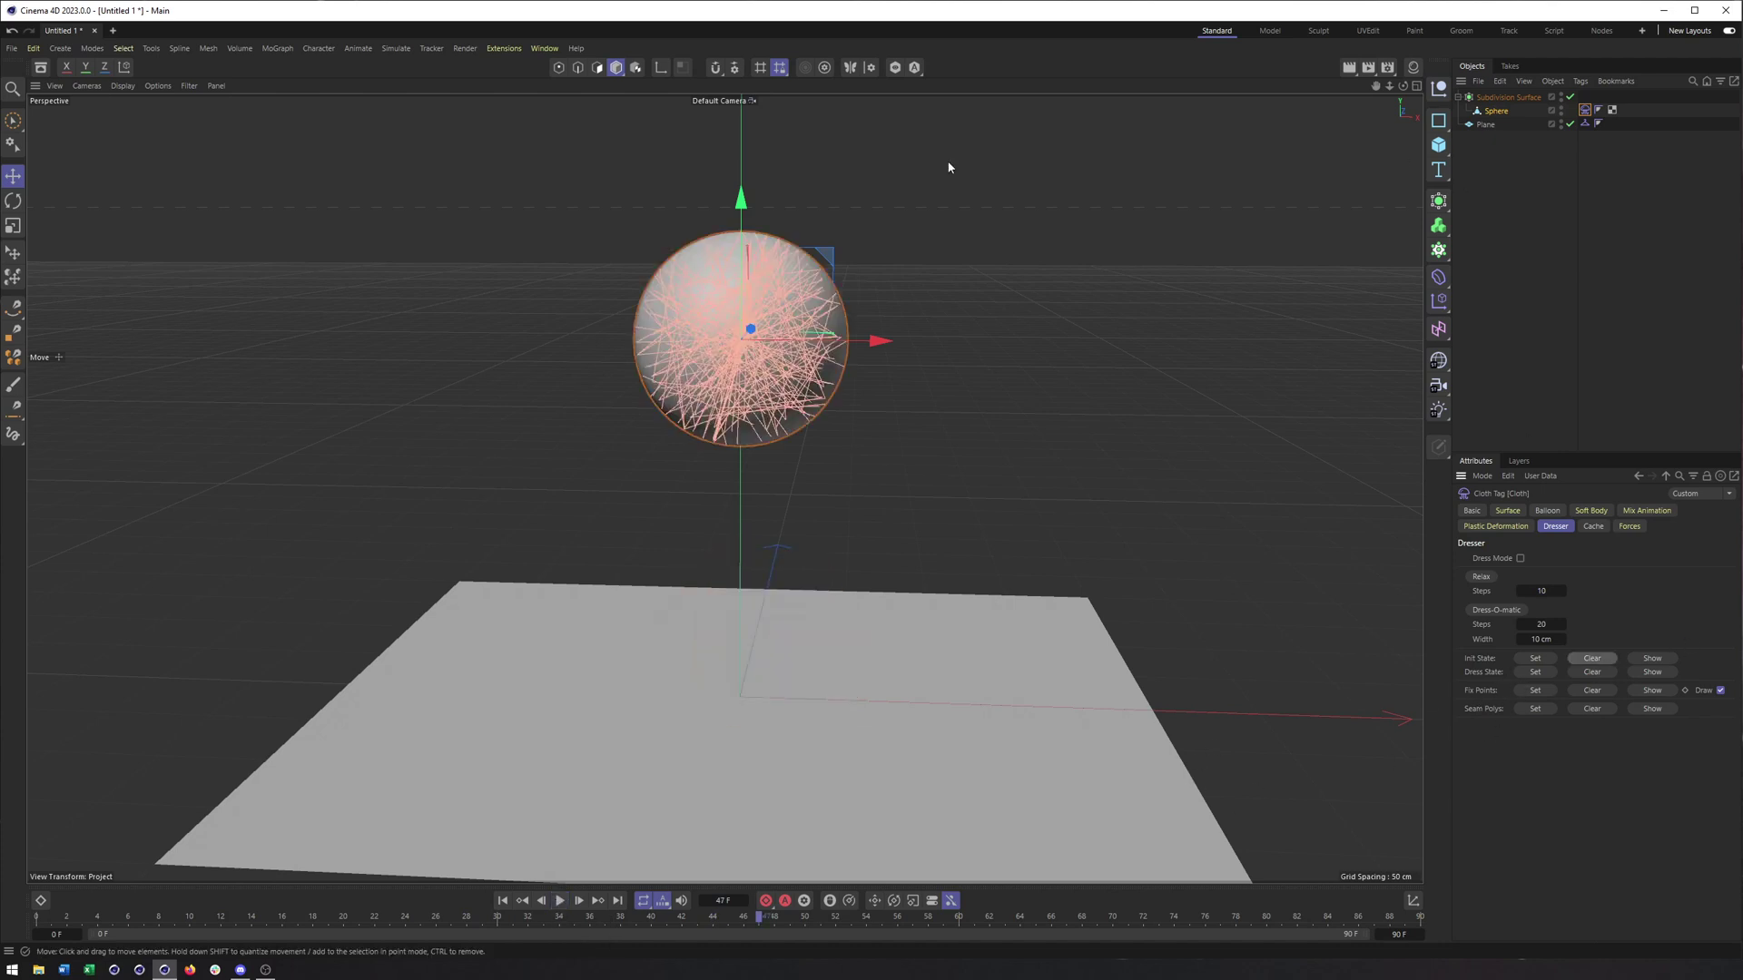
Step: Select the points across the top of the sphere with Rectangle Selection and set them as Fix Points in its Cloth tag
{"action": "left_click", "coordinate": [559, 68]}
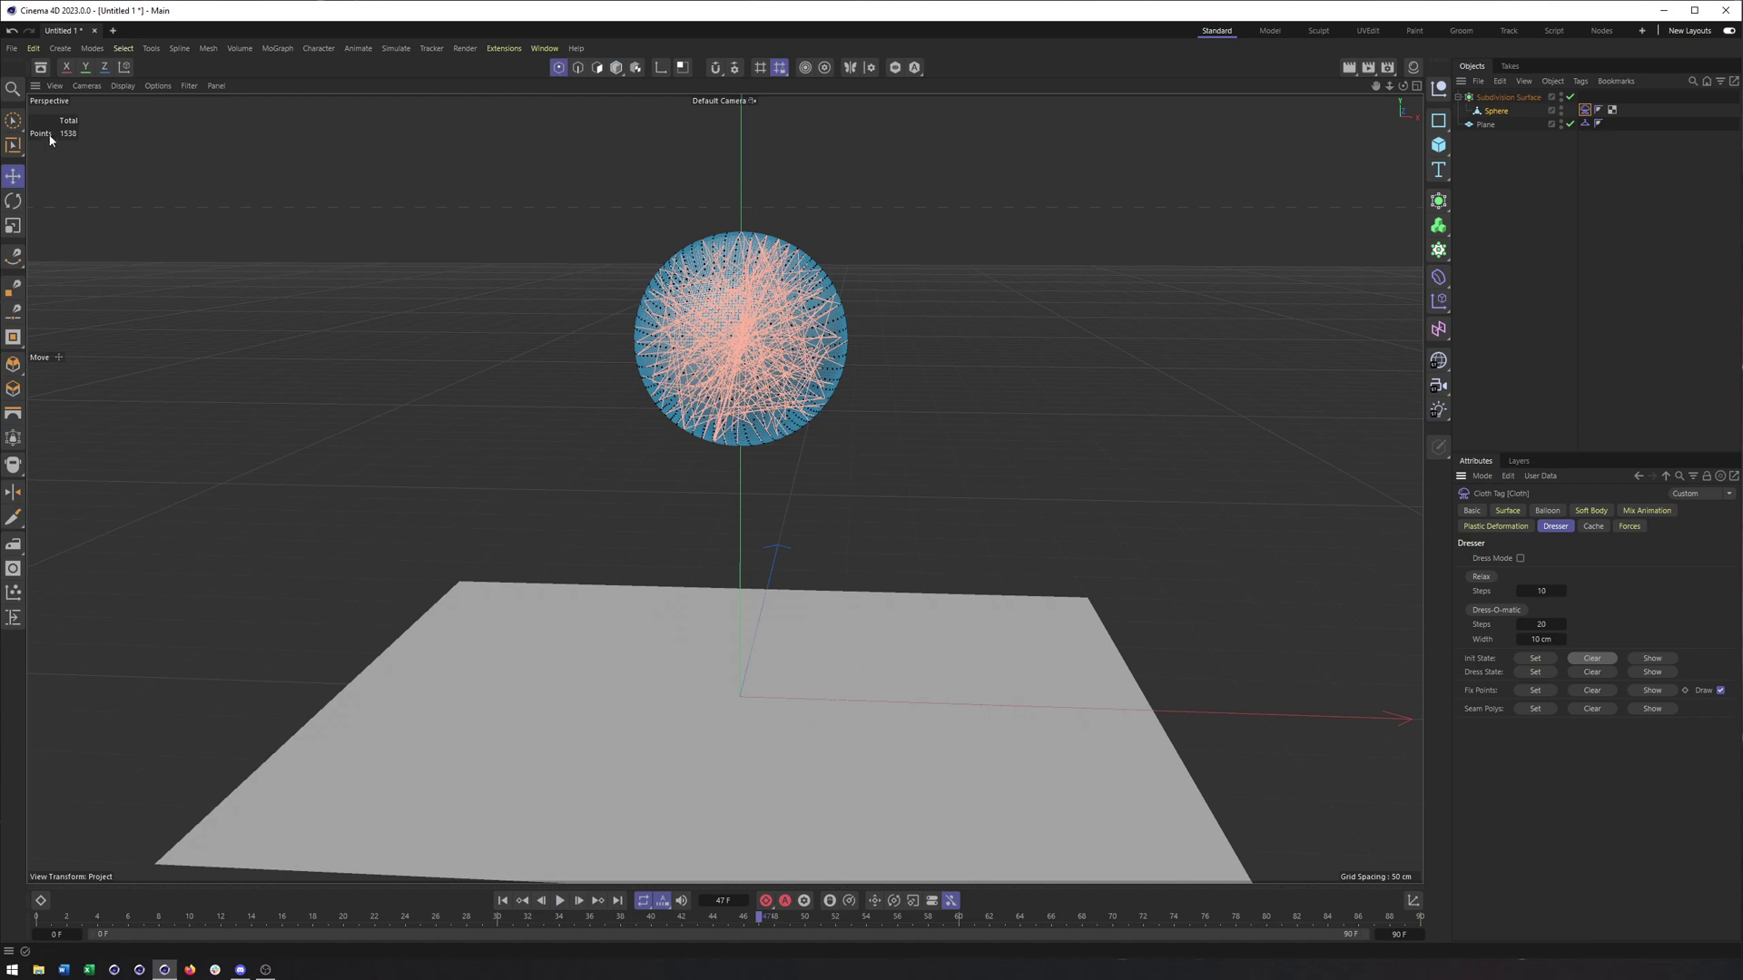
{"action": "left_click", "coordinate": [17, 121]}
{"action": "left_click", "coordinate": [72, 152]}
{"action": "left_click_drag", "start_coordinate": [529, 195], "coordinate": [974, 263]}
{"action": "left_click", "coordinate": [1585, 110]}
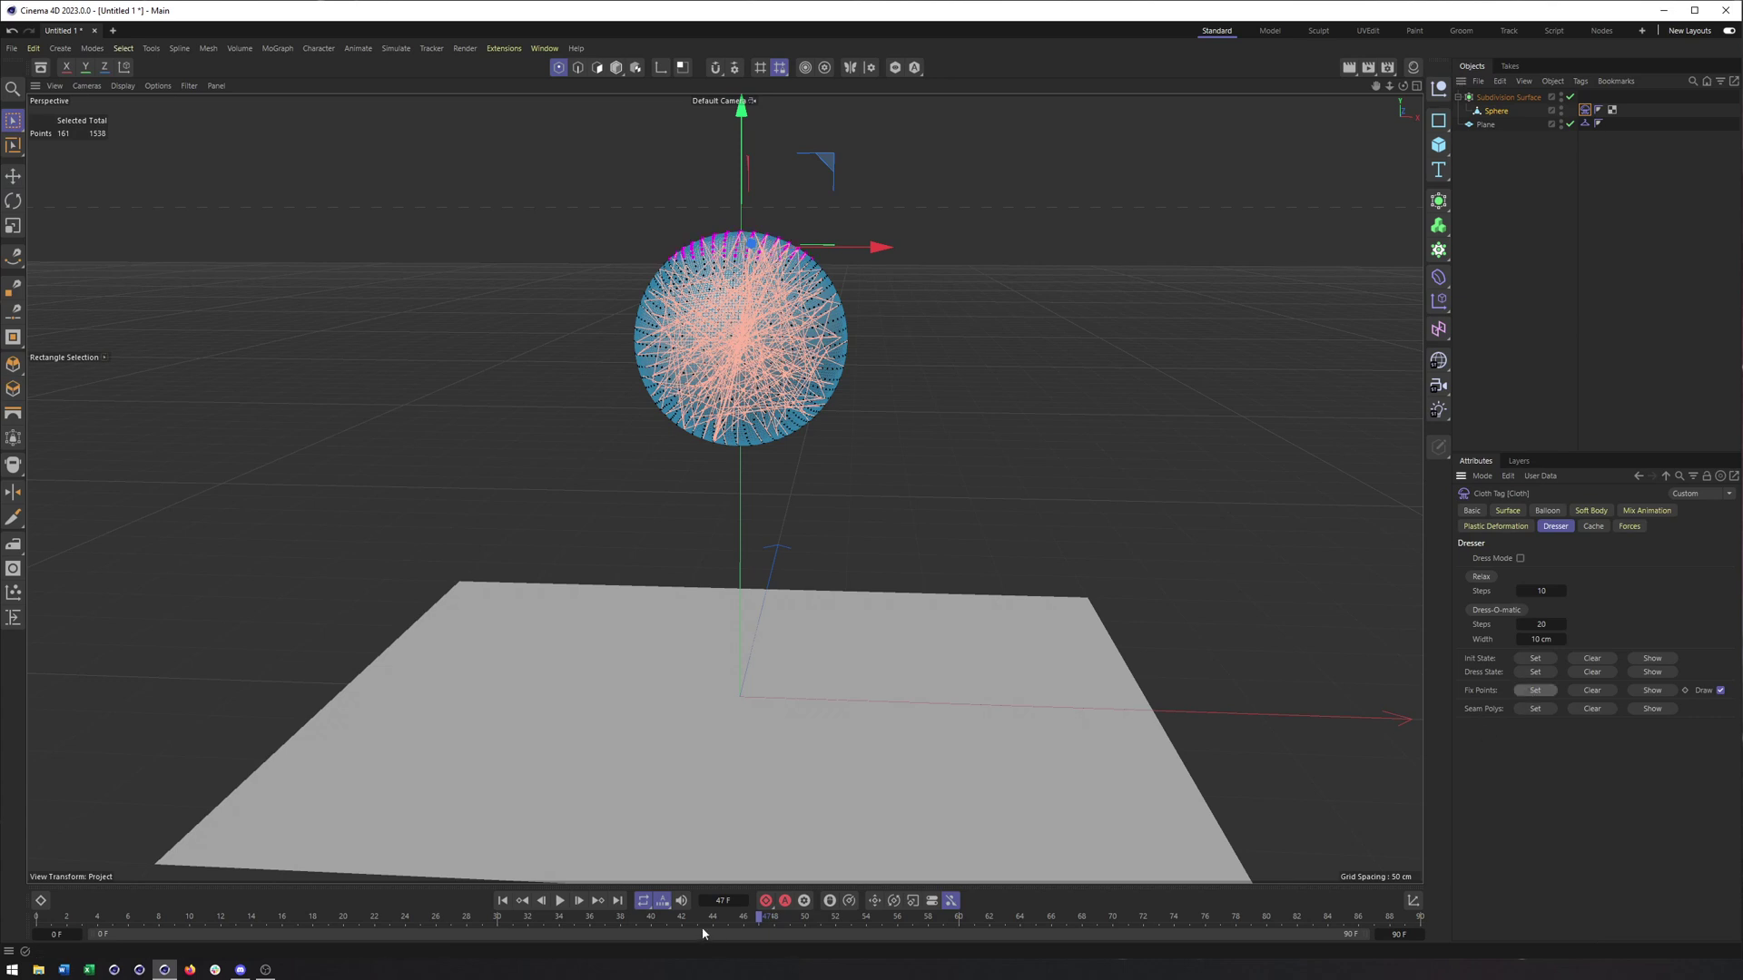
Step: Play the simulation in Model mode to check how the fixed points affect the sphere, replaying it from the first frame
{"action": "left_click", "coordinate": [561, 901]}
{"action": "left_click", "coordinate": [619, 68]}
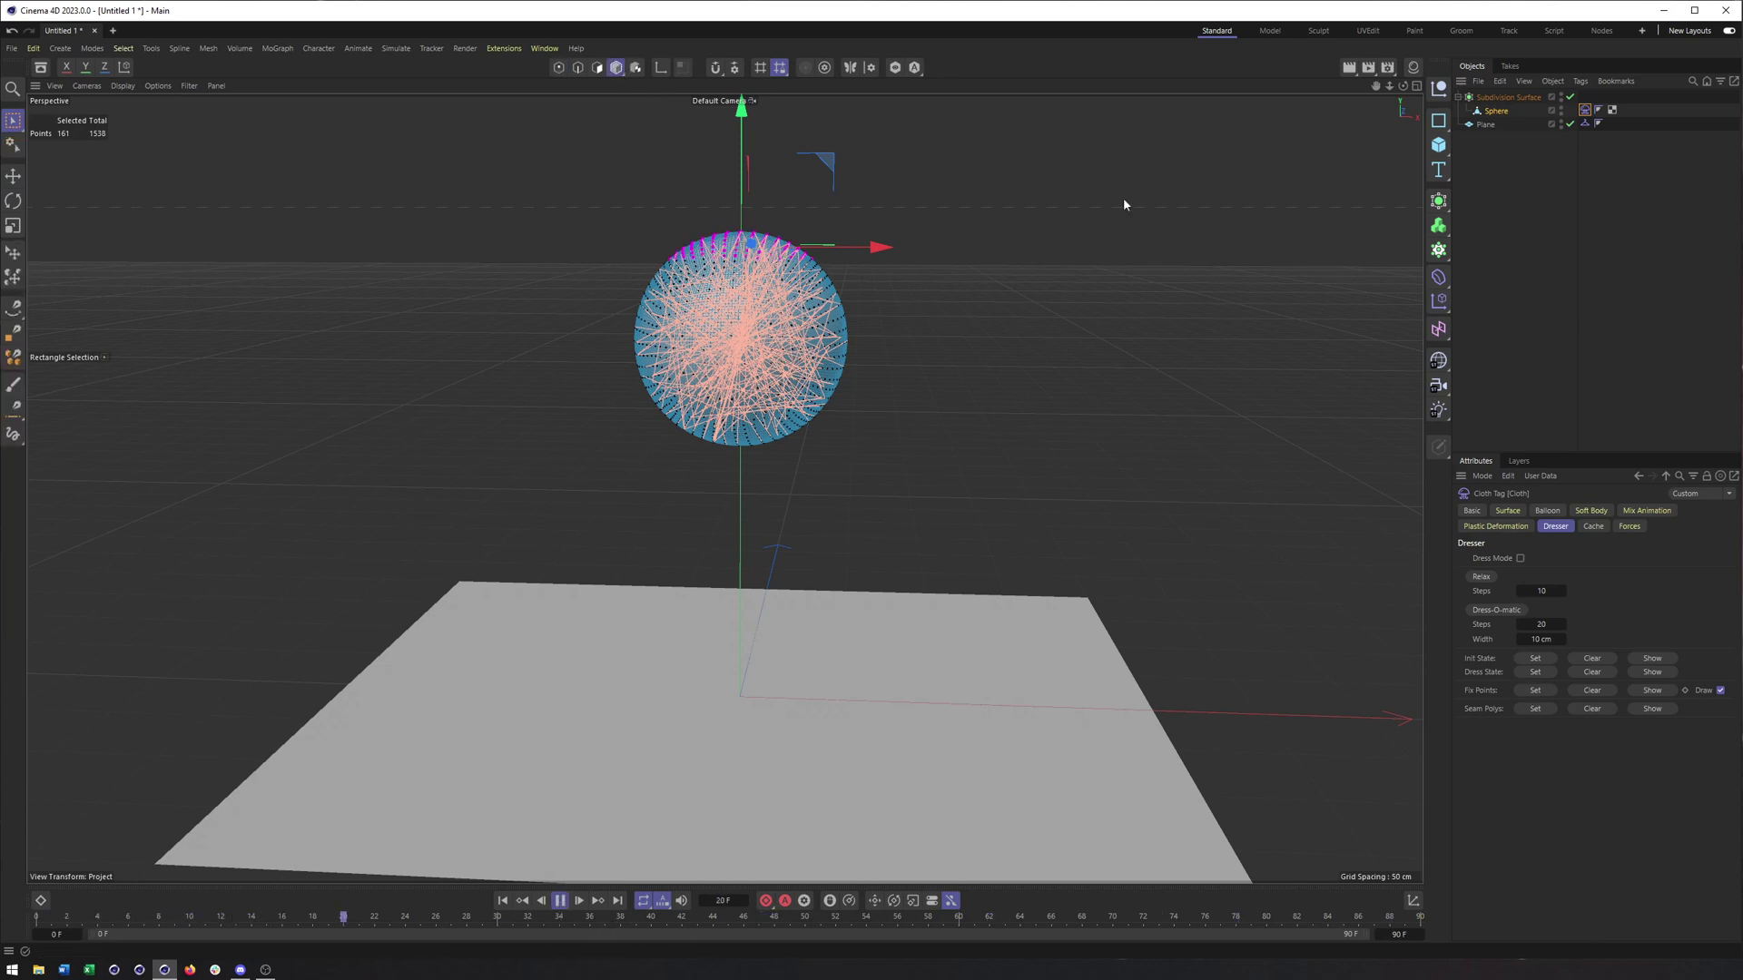
{"action": "left_click", "coordinate": [1474, 247]}
{"action": "left_click", "coordinate": [561, 902]}
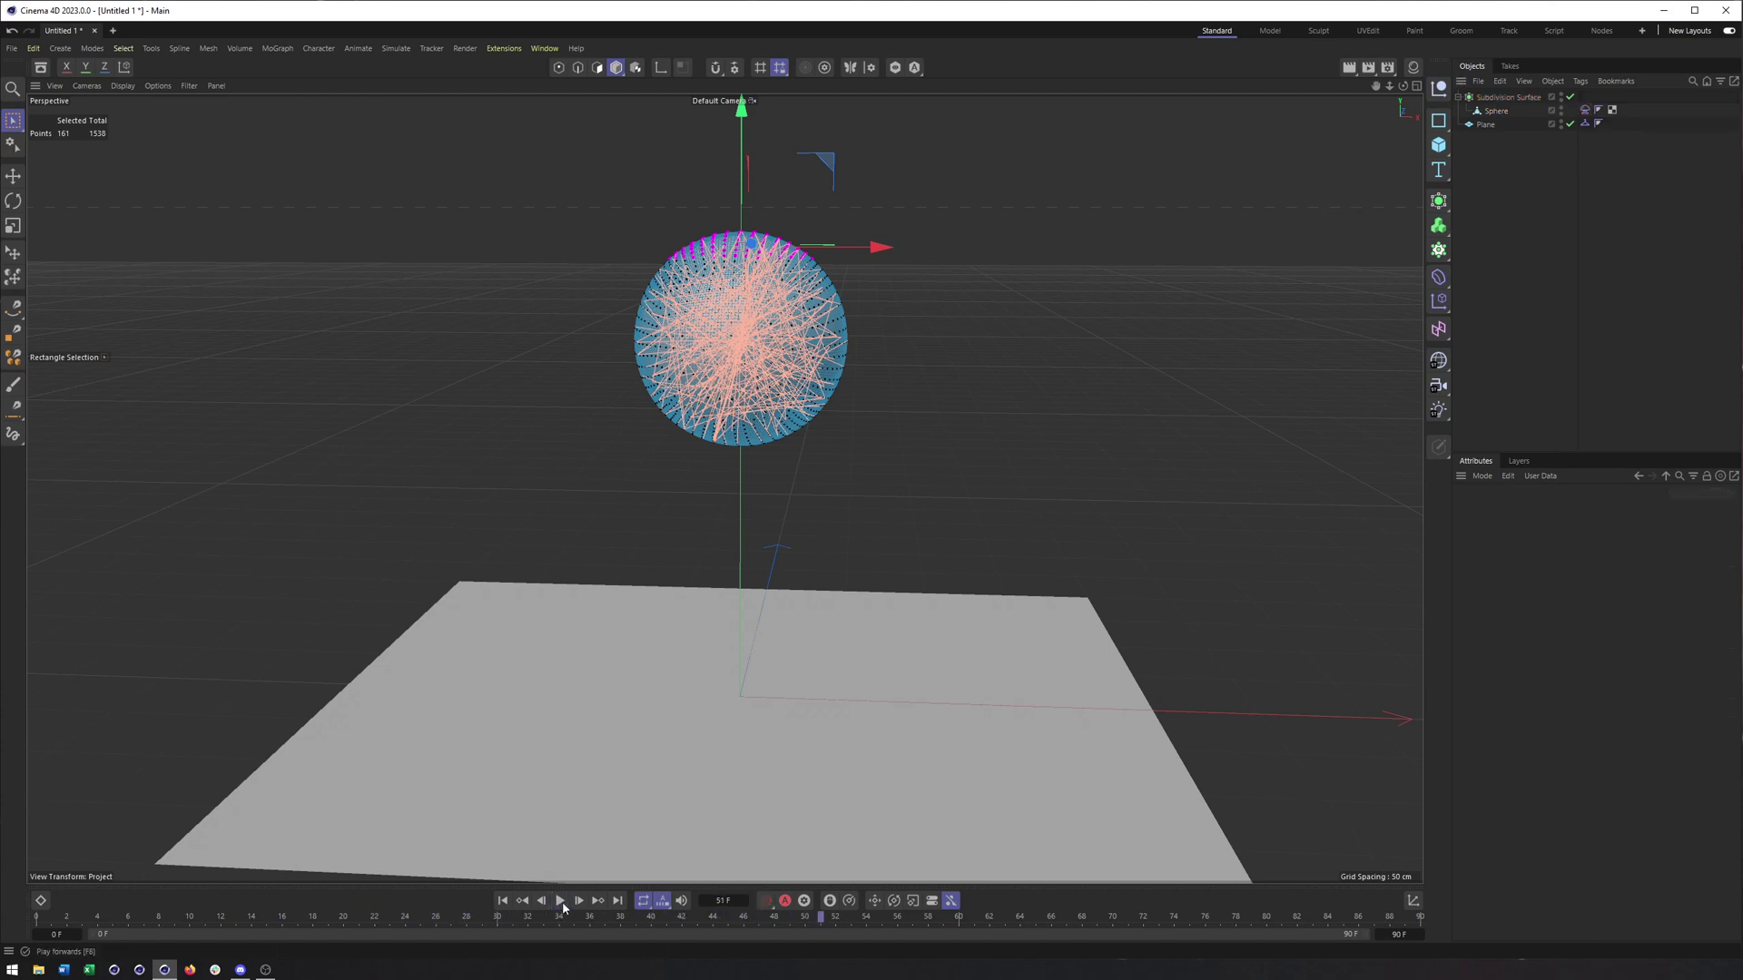
{"action": "left_click", "coordinate": [504, 902]}
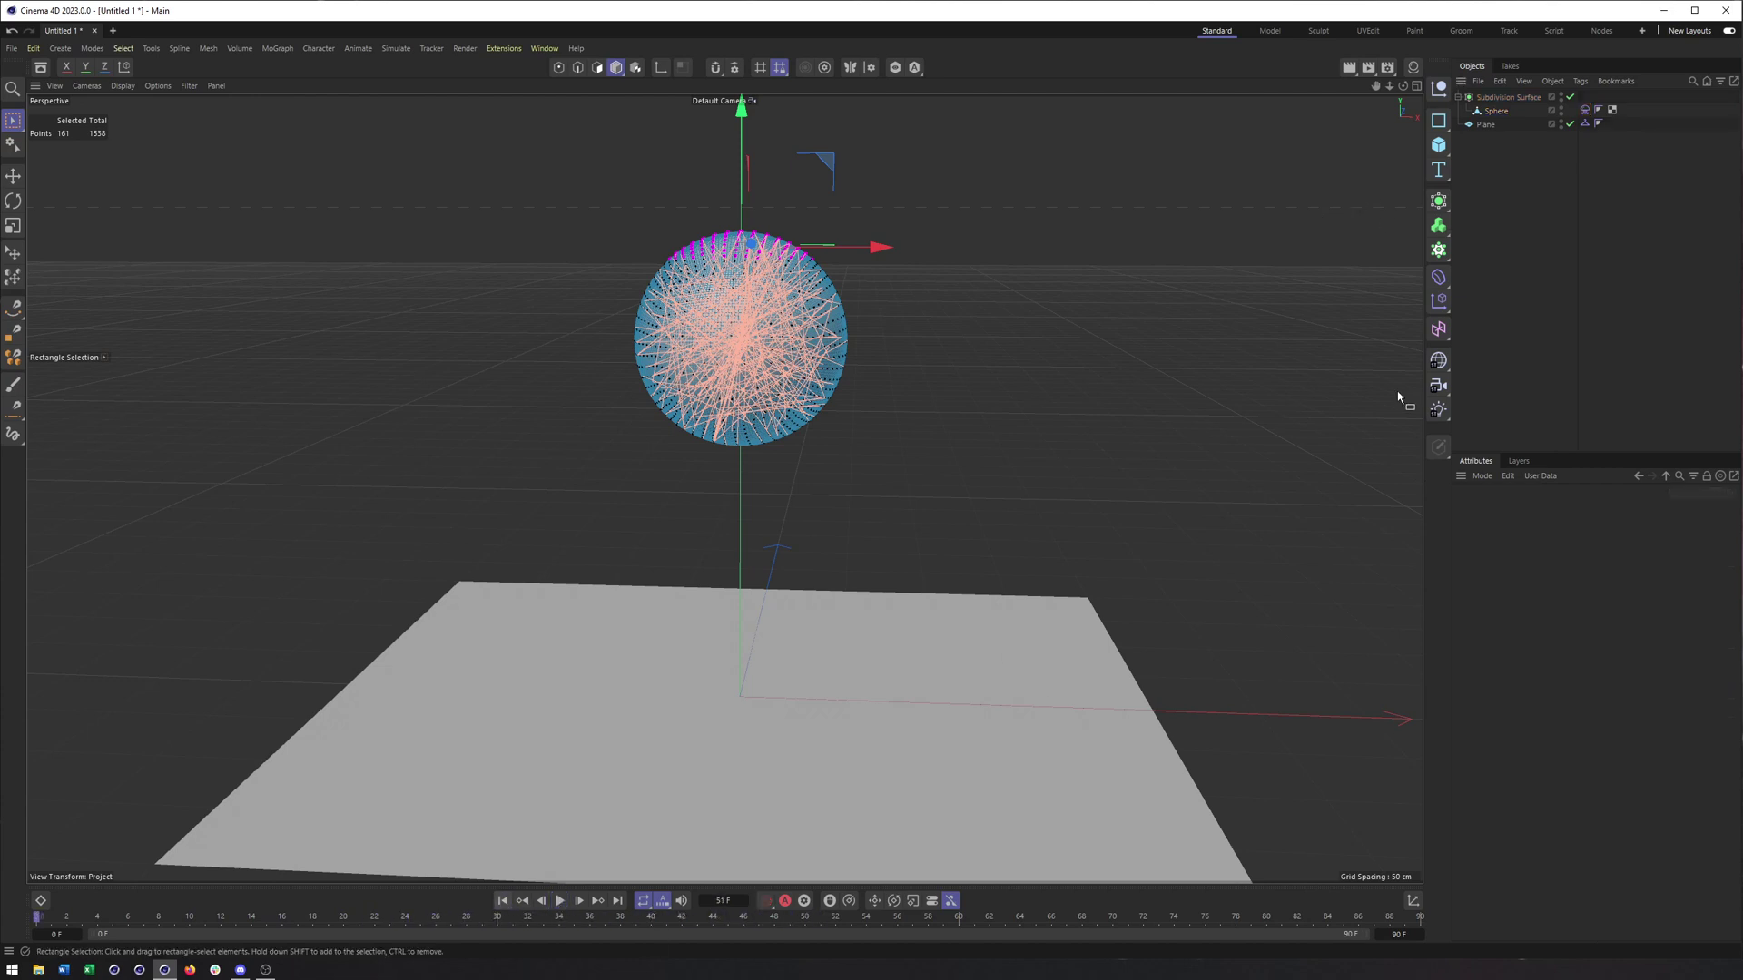
{"action": "left_click", "coordinate": [1493, 111]}
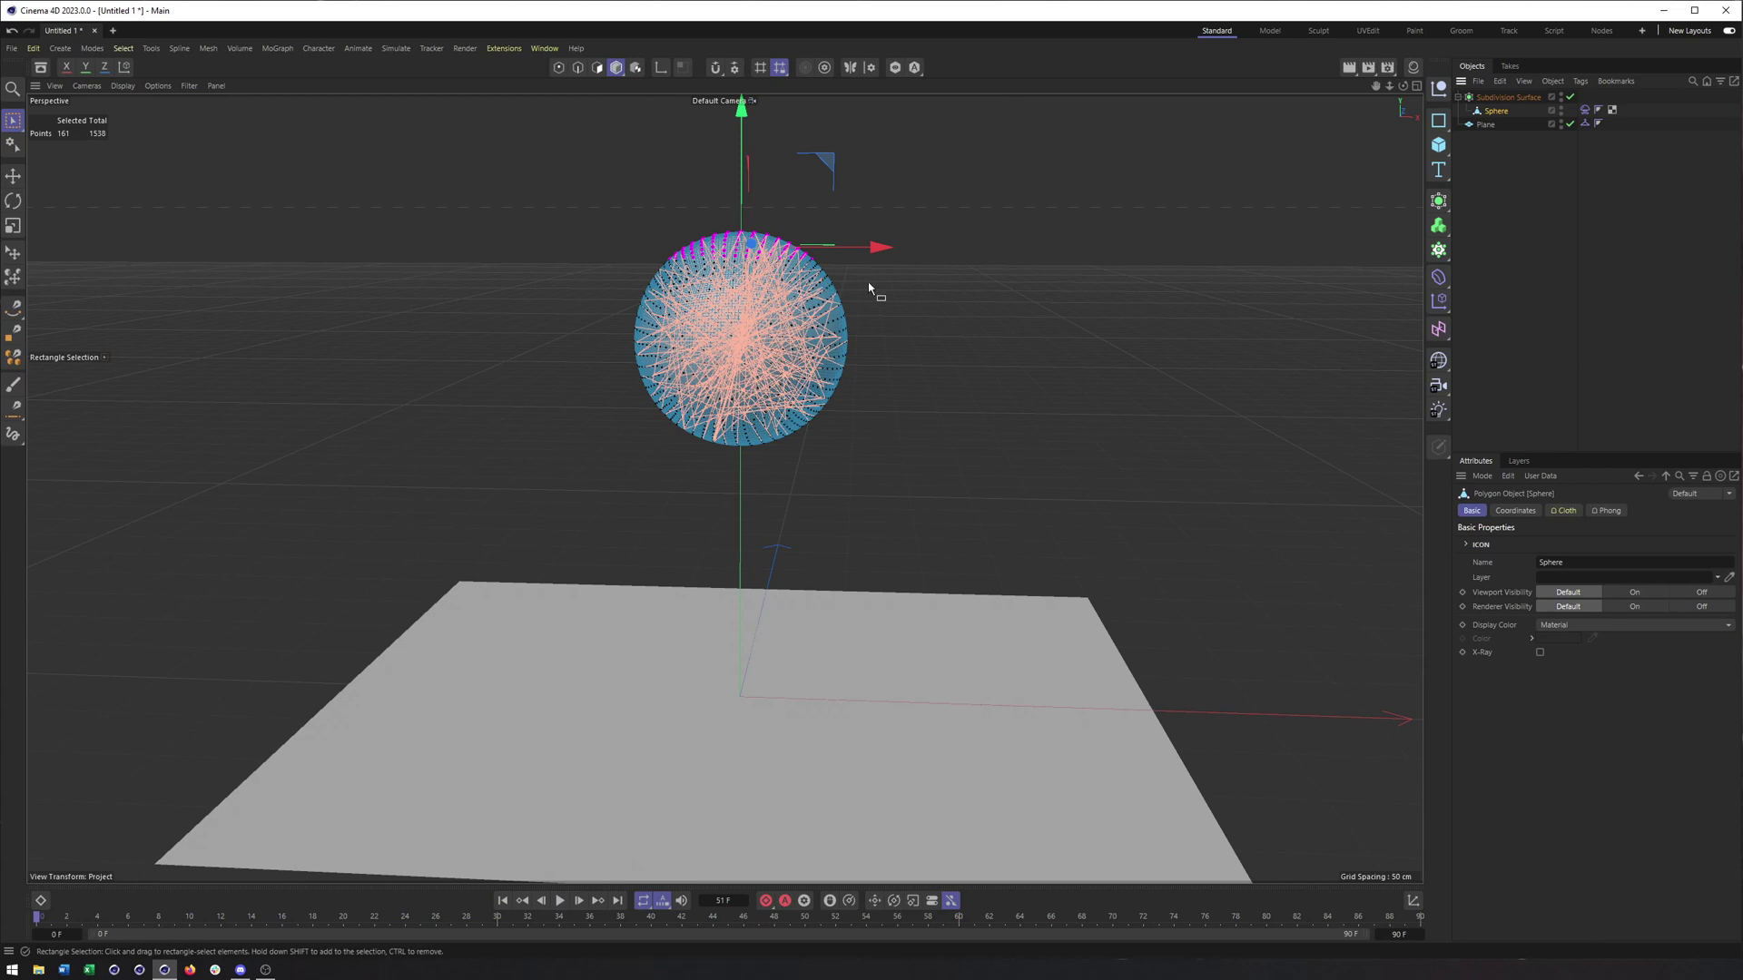
{"action": "left_click", "coordinate": [560, 901]}
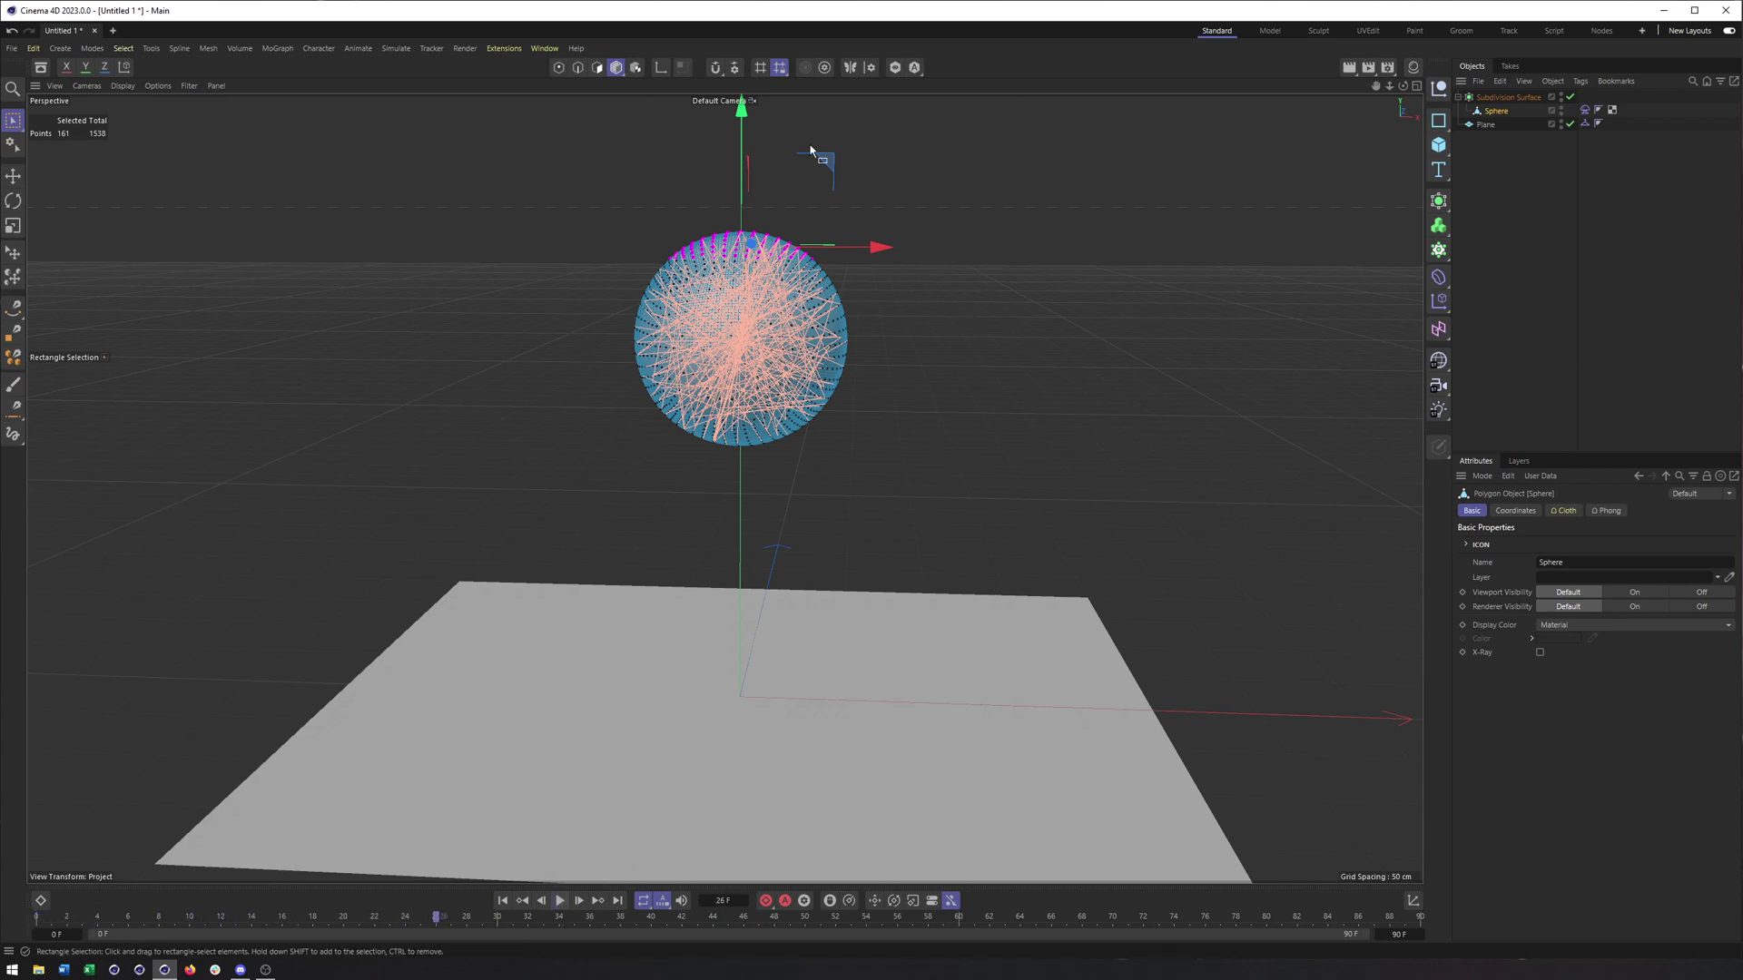
Step: Clear the Fix Points in the sphere's Cloth tag and delete the tag from the sphere
{"action": "left_click", "coordinate": [1584, 112]}
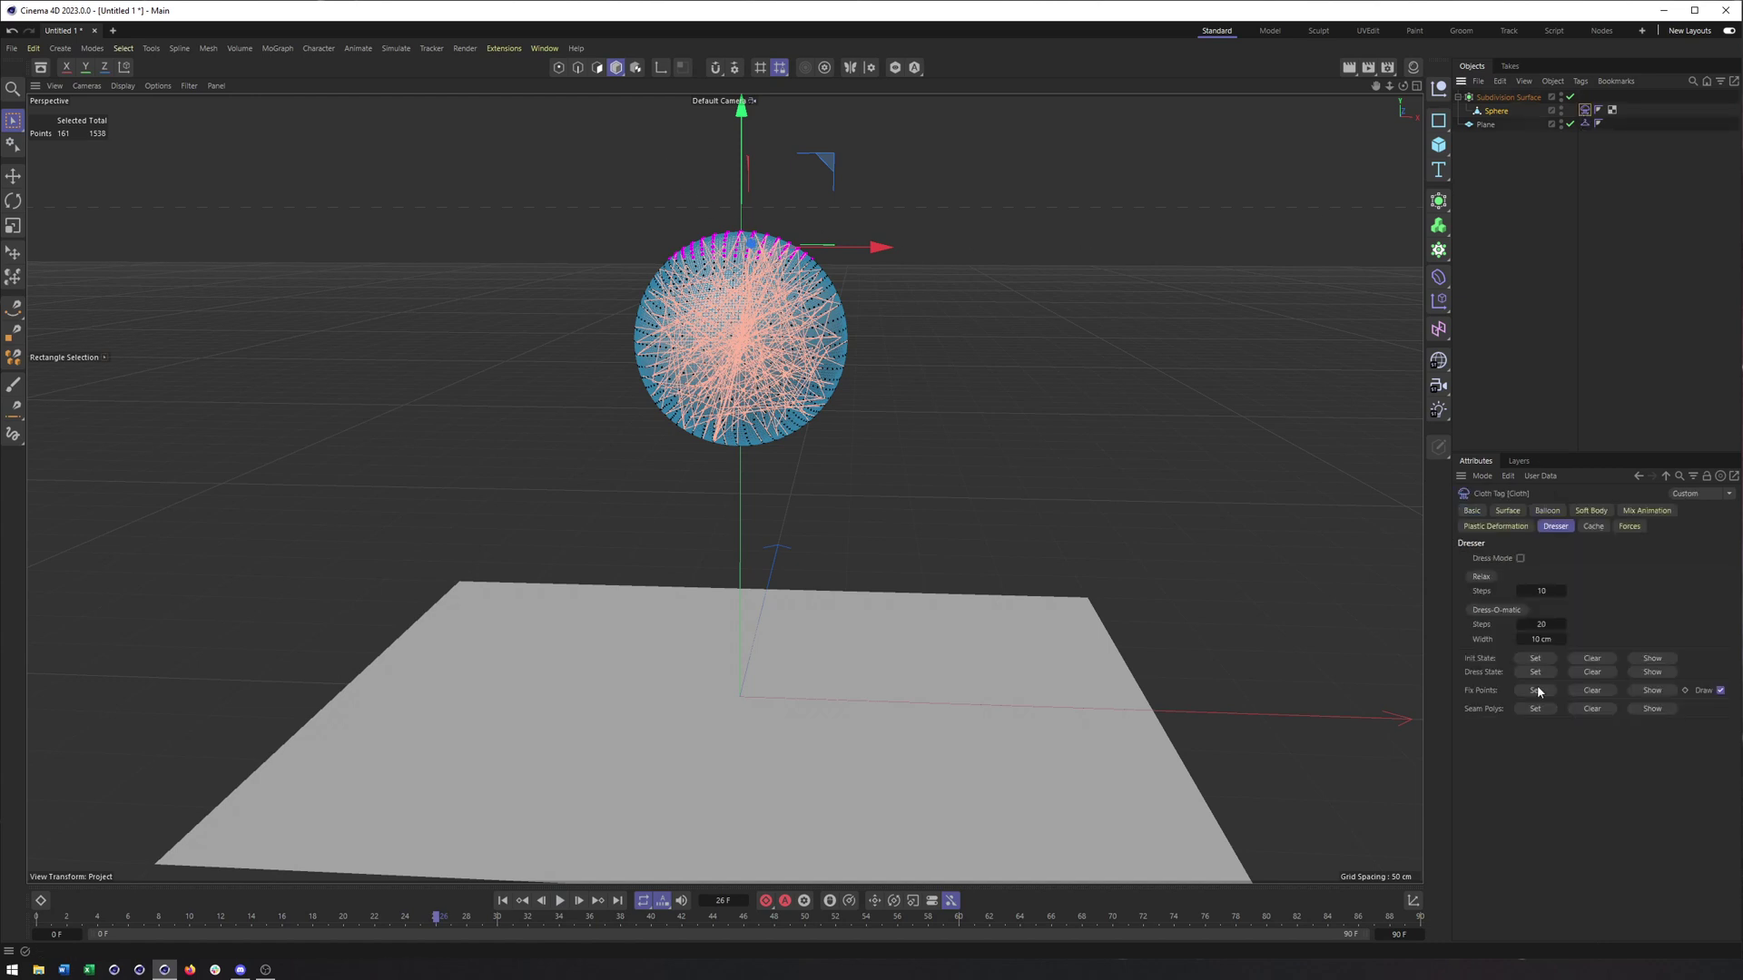
{"action": "left_click", "coordinate": [1591, 692]}
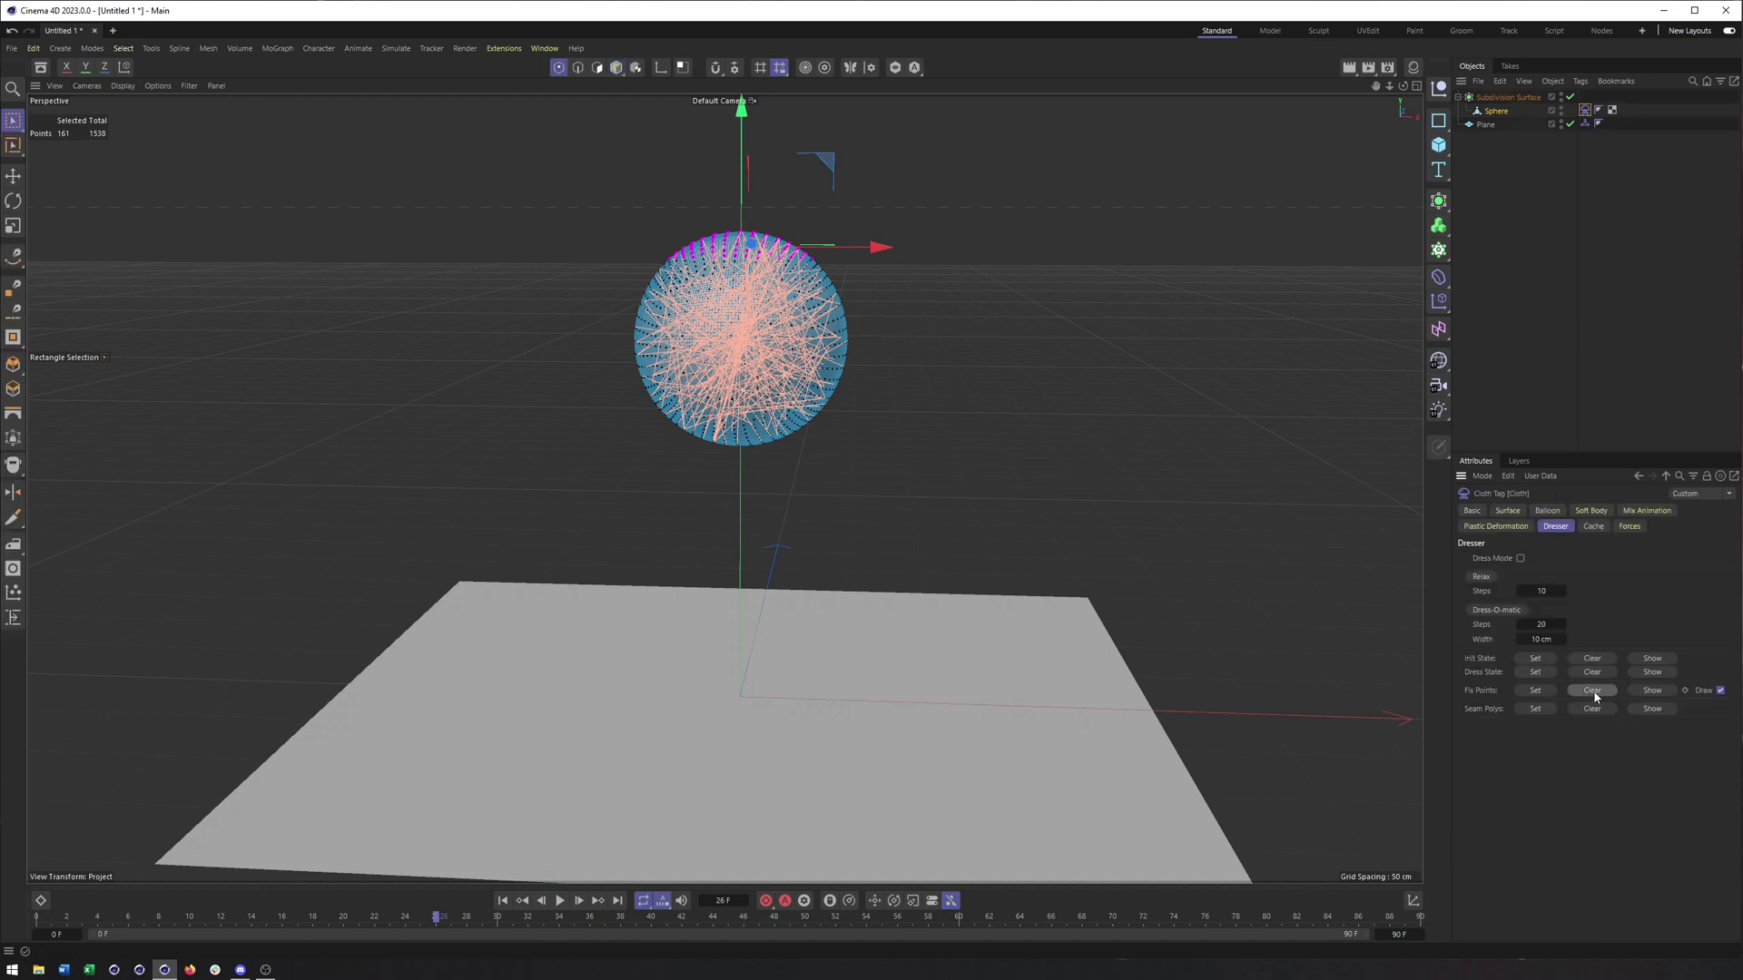
{"action": "left_click", "coordinate": [616, 69]}
{"action": "left_click", "coordinate": [1590, 224]}
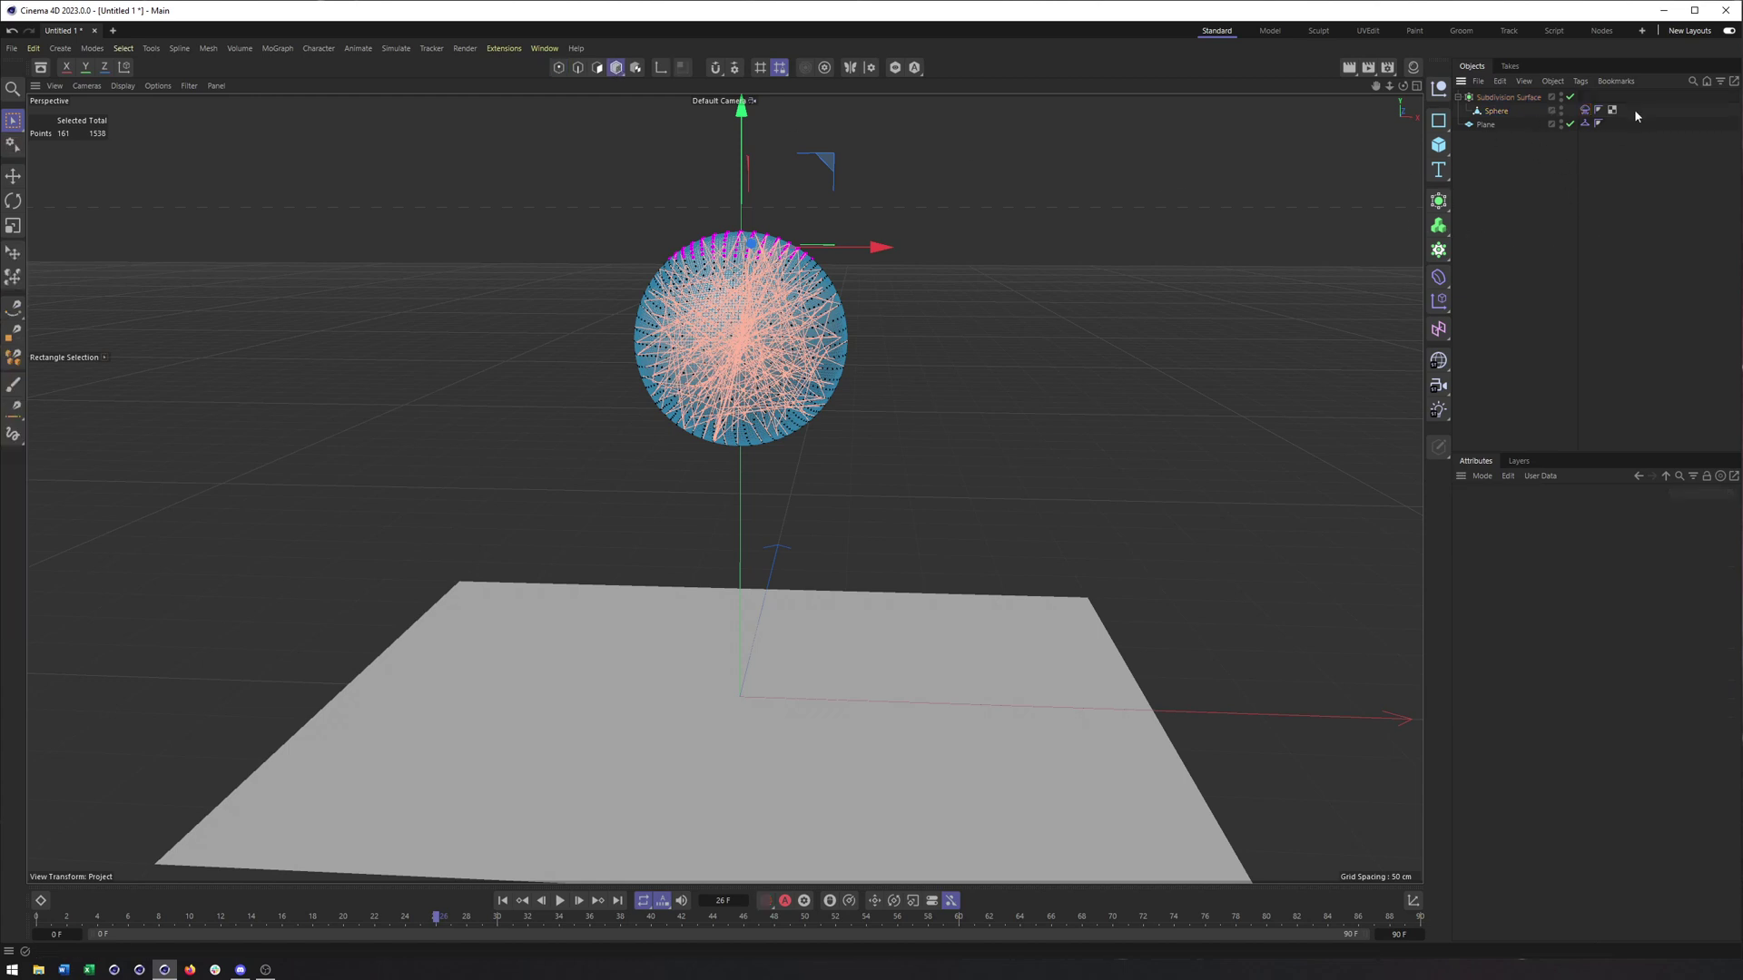
{"action": "left_click", "coordinate": [1590, 117]}
{"action": "key", "text": "Delete"}
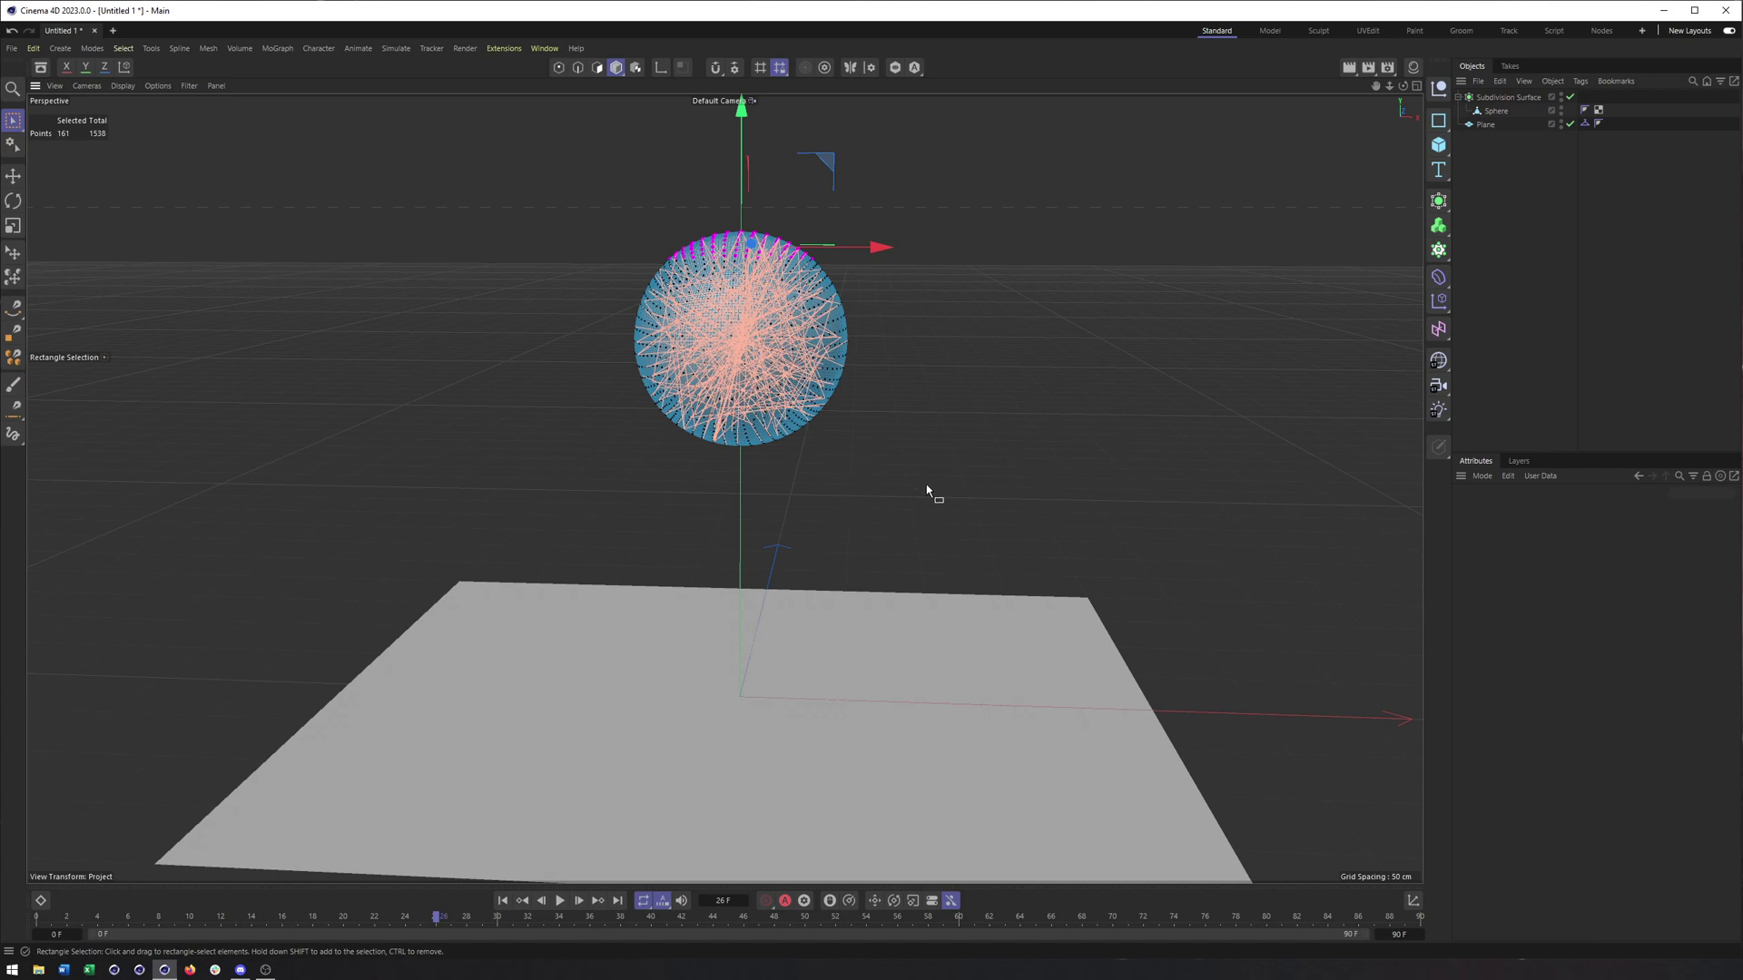
Step: Create a new project and add a Plane and a Sphere primitive to the scene
{"action": "left_click", "coordinate": [112, 31]}
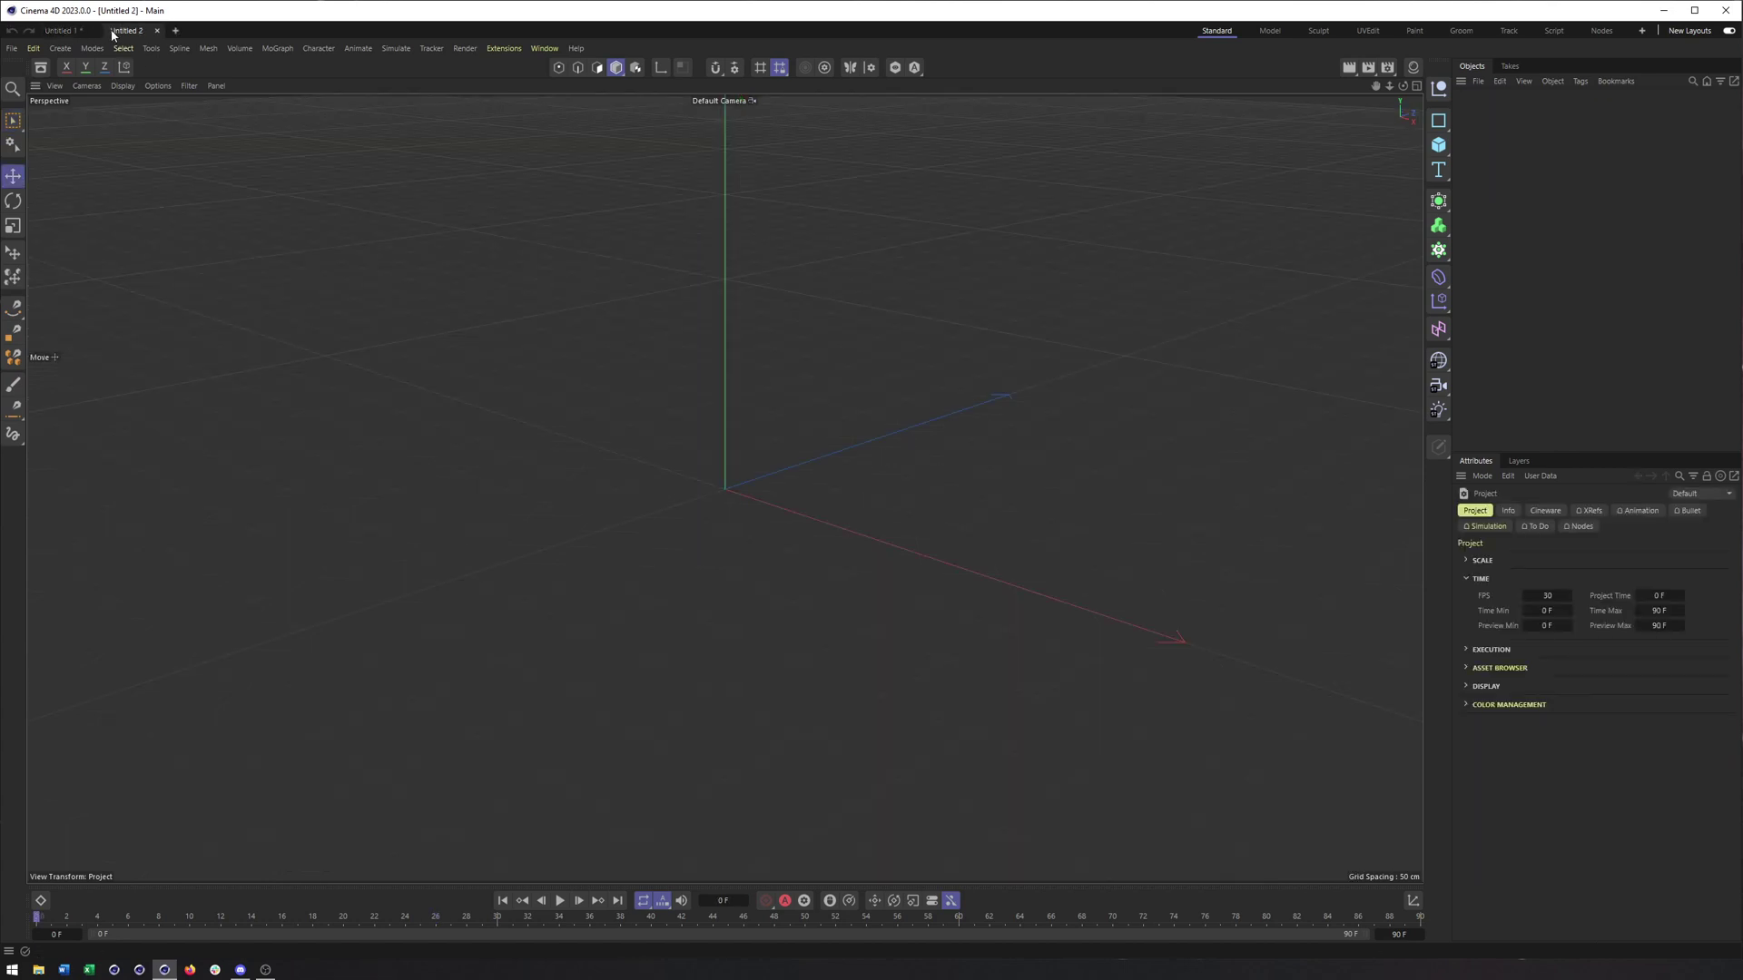
{"action": "left_click", "coordinate": [1439, 145]}
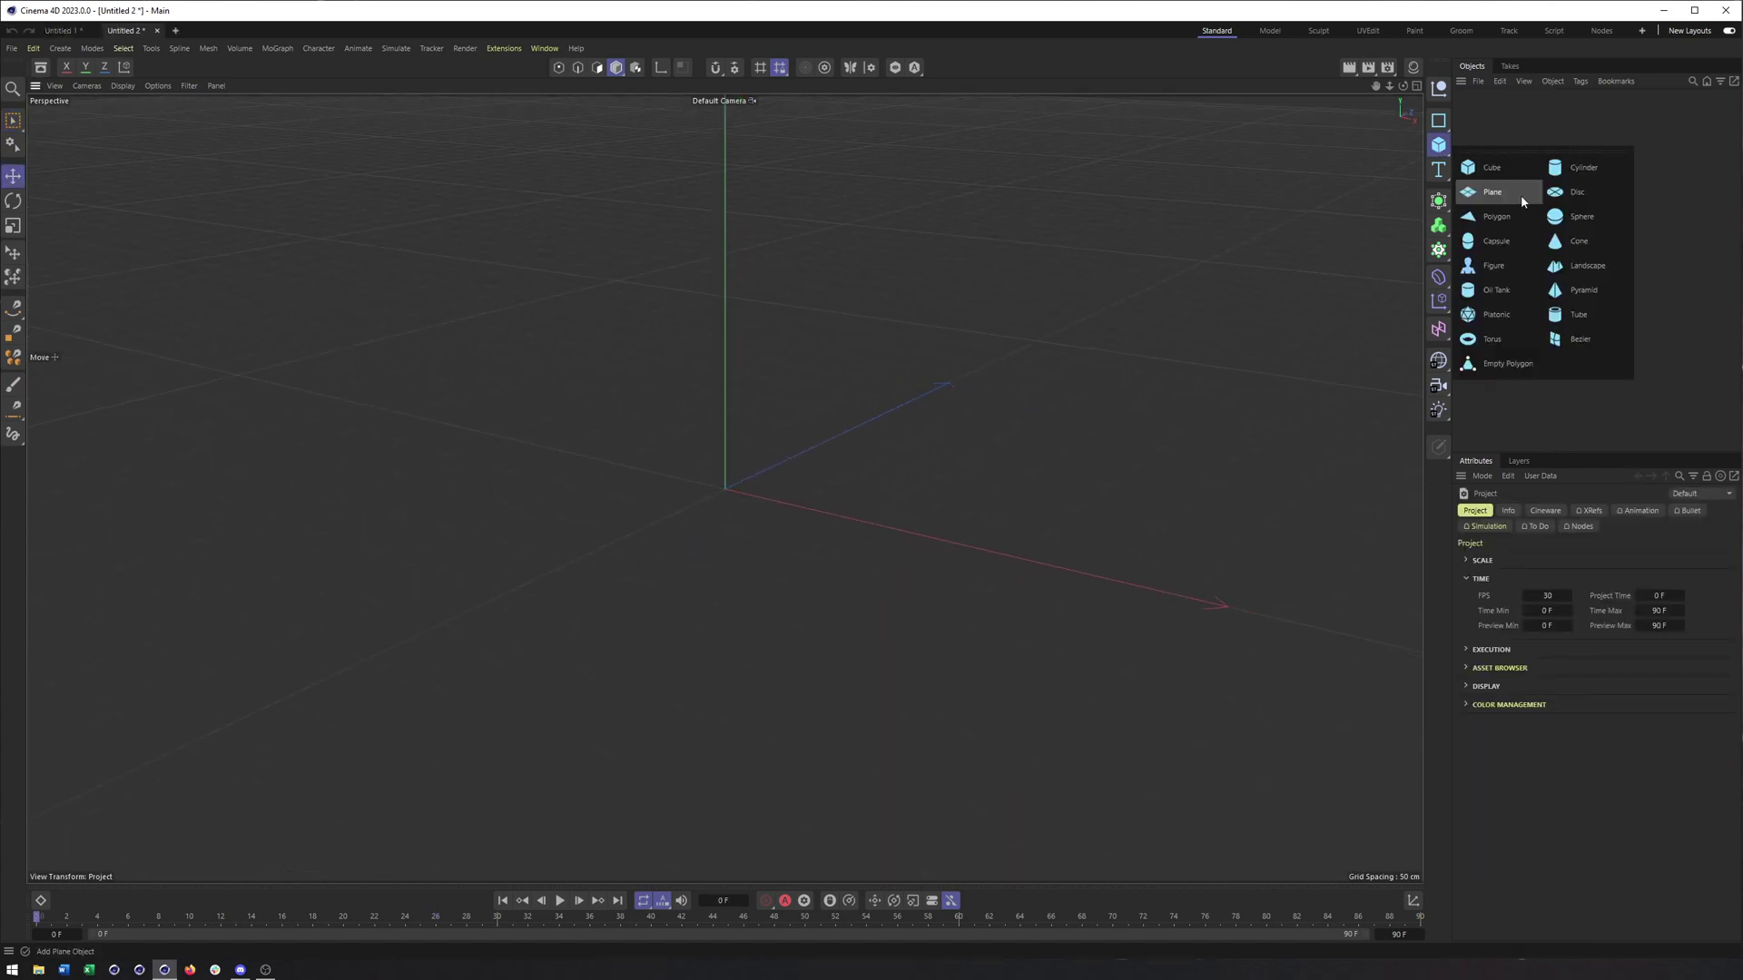
{"action": "left_click", "coordinate": [1522, 194]}
{"action": "left_click", "coordinate": [1440, 146]}
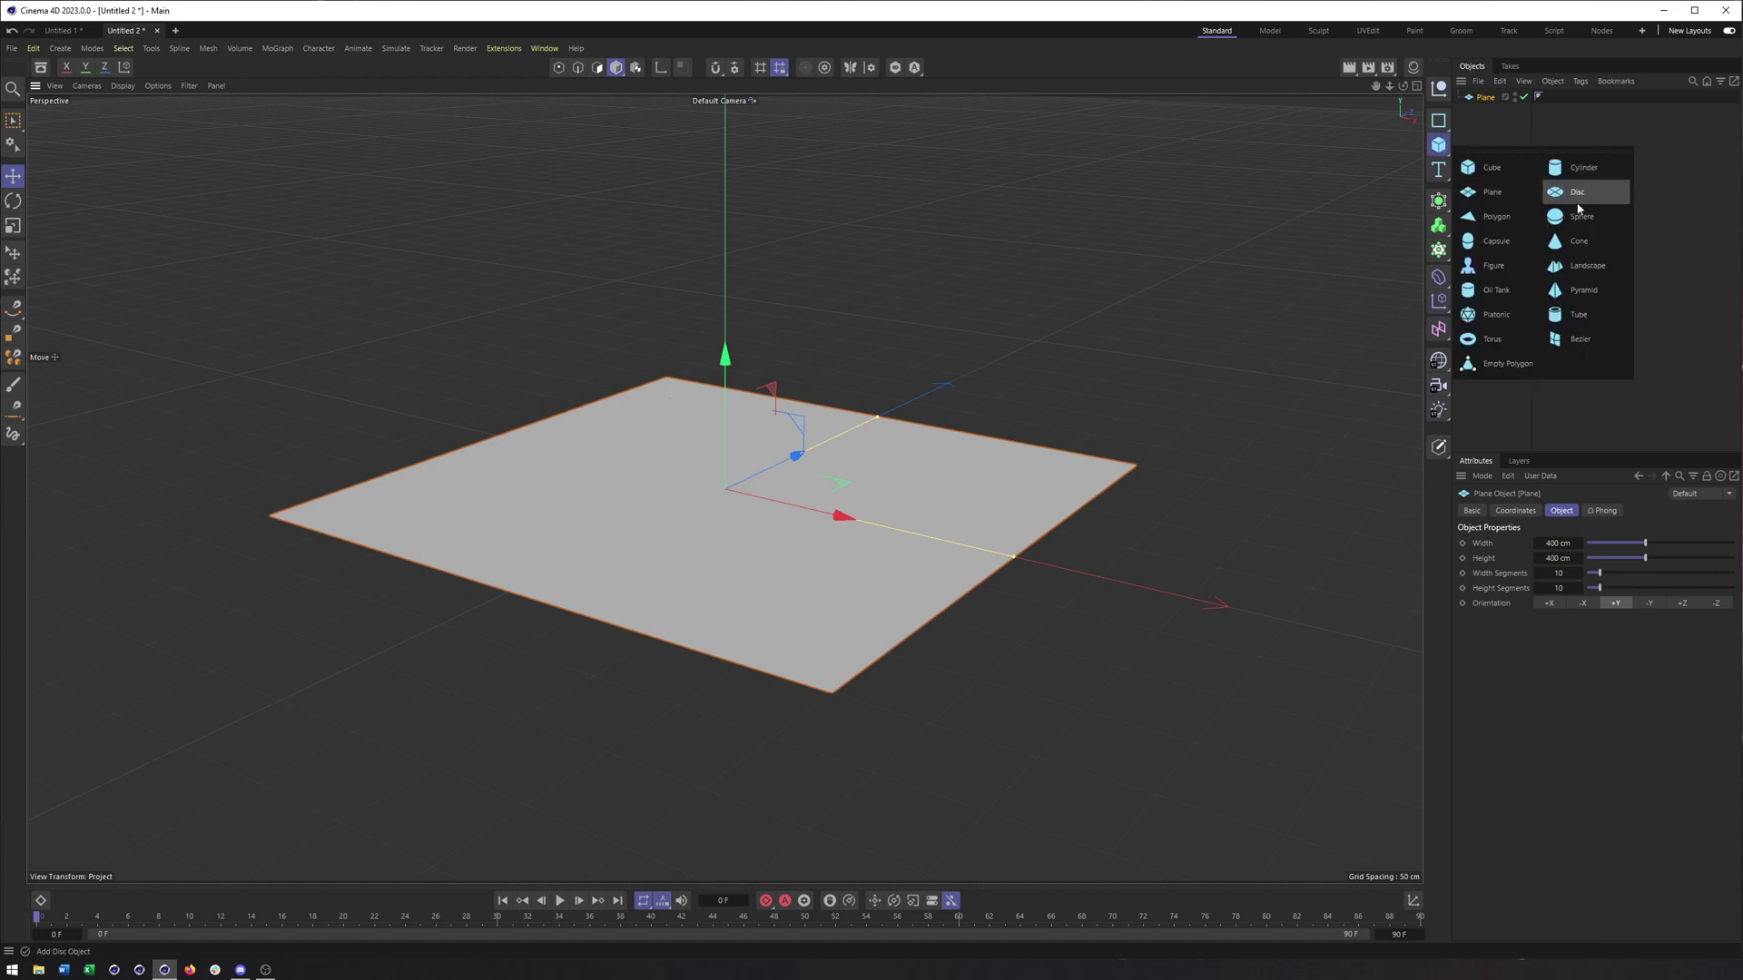
{"action": "left_click", "coordinate": [1580, 217]}
{"action": "key", "text": "e"}
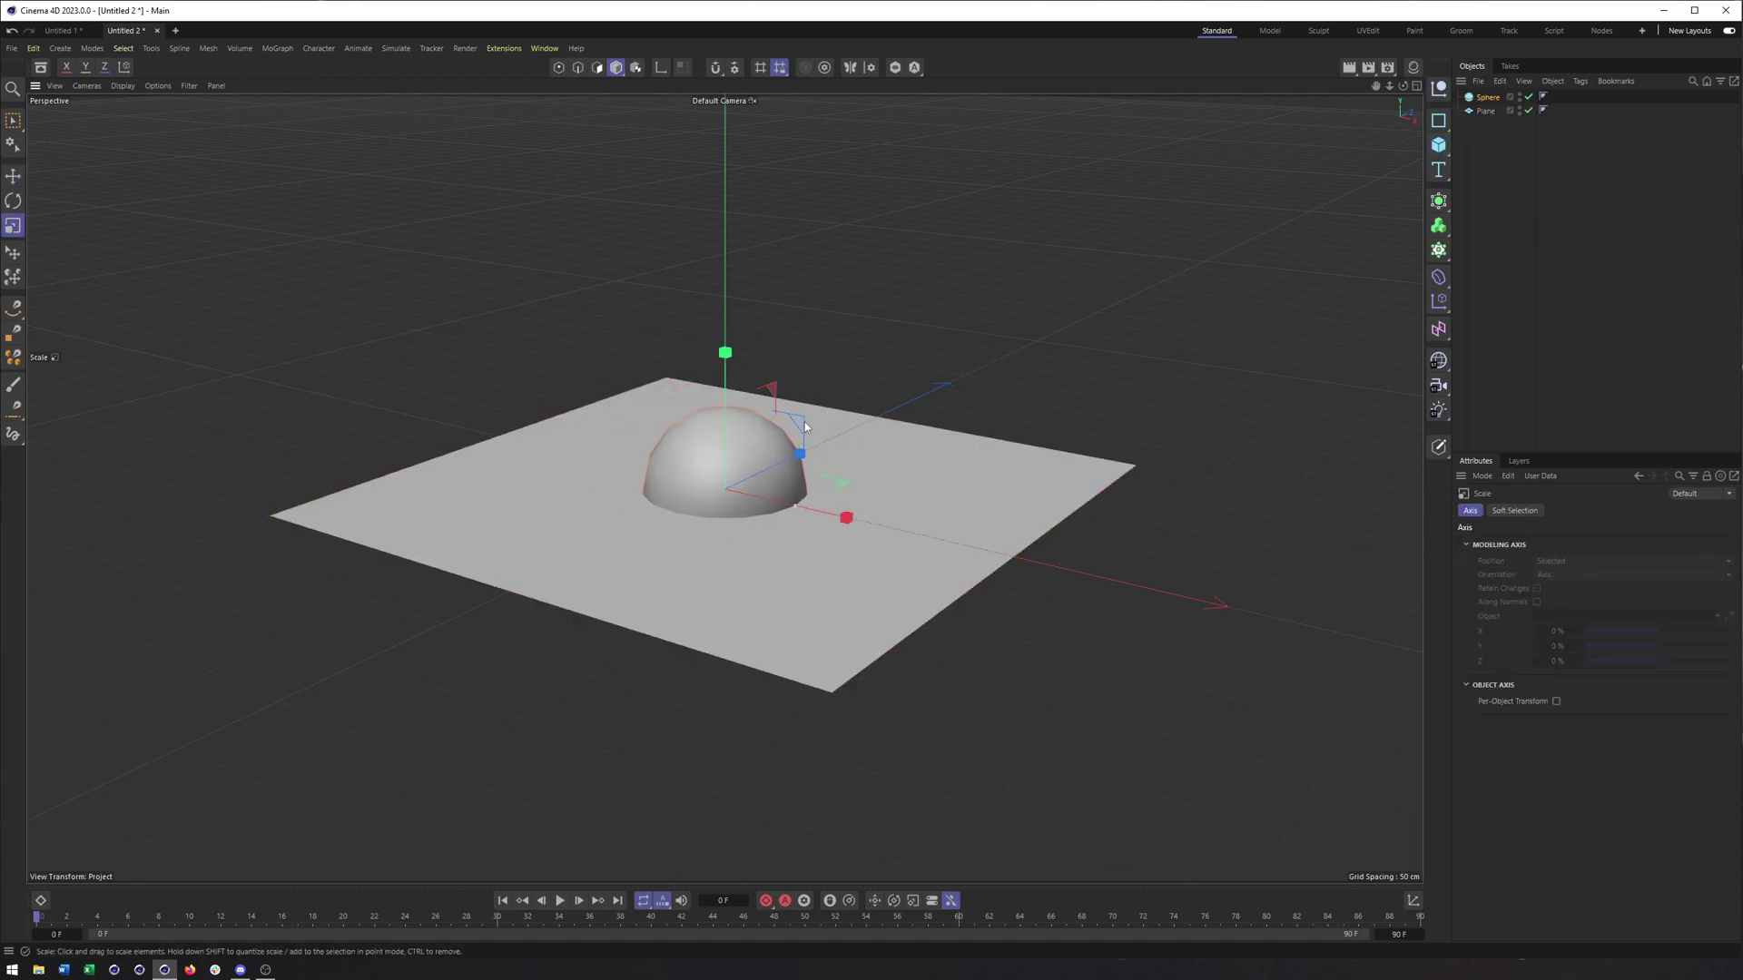
Step: Raise the sphere above the plane and set it to the Hexahedron type with 28 segments
{"action": "left_click_drag", "start_coordinate": [721, 417], "coordinate": [710, 187]}
{"action": "left_click_drag", "start_coordinate": [1403, 85], "coordinate": [1400, 187]}
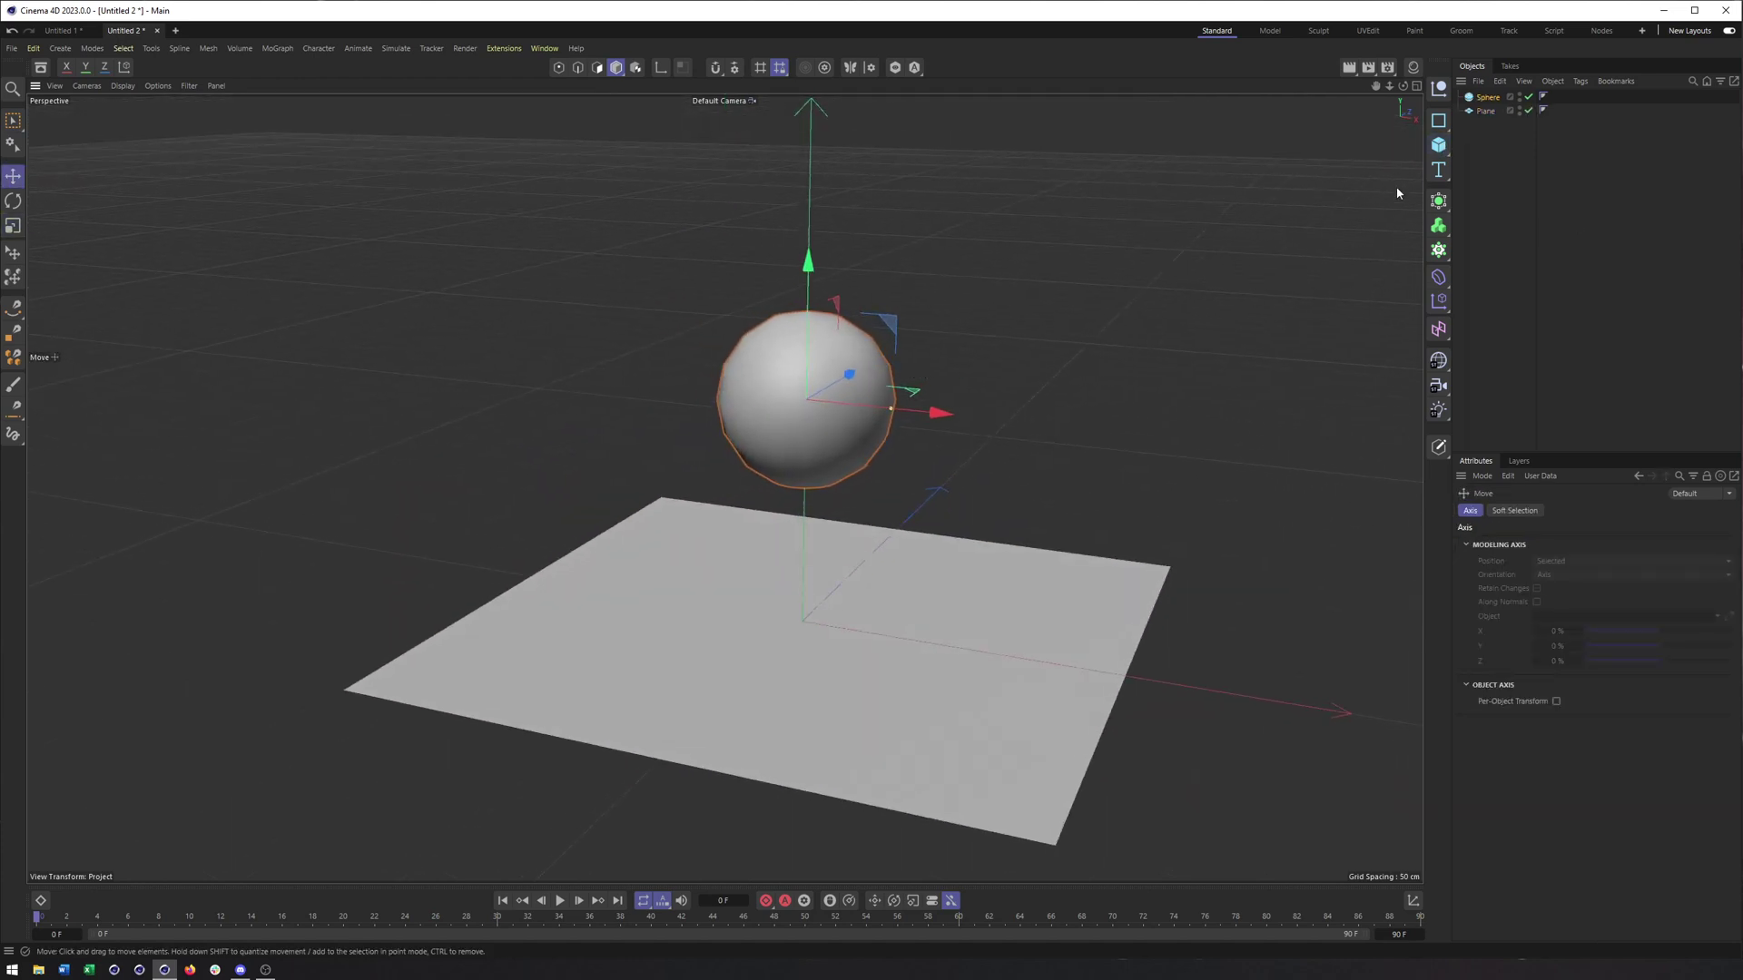
{"action": "left_click", "coordinate": [1488, 100]}
{"action": "left_click", "coordinate": [1570, 574]}
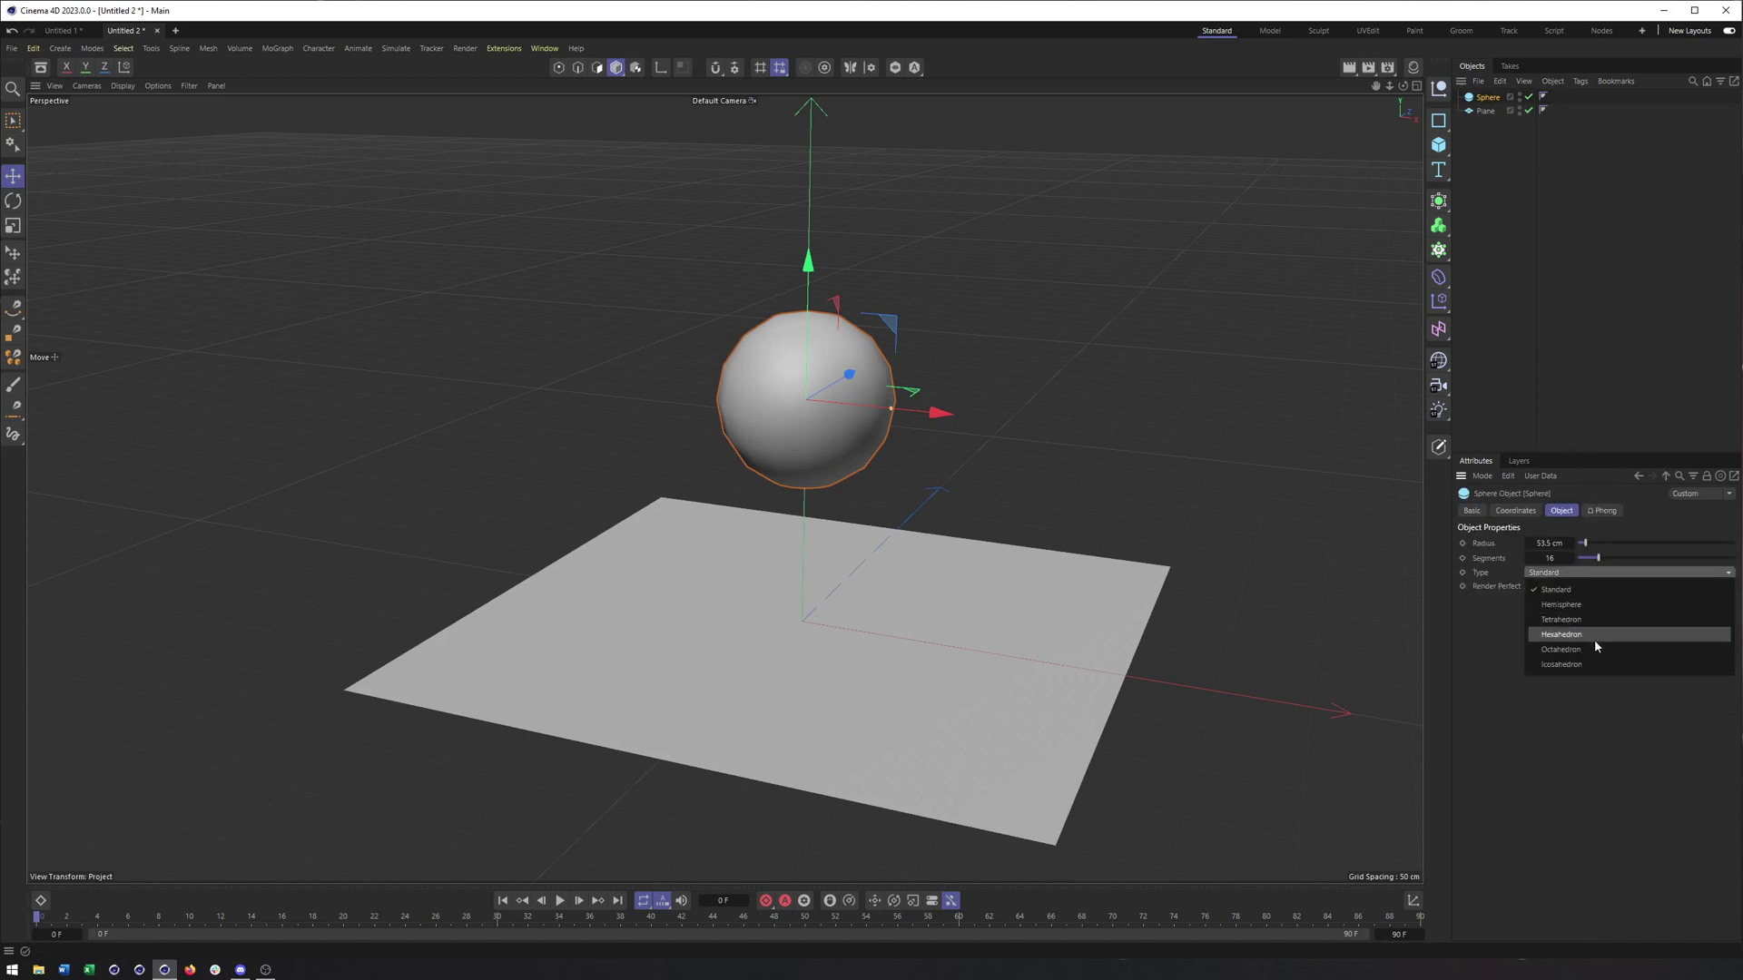
{"action": "left_click", "coordinate": [1589, 636]}
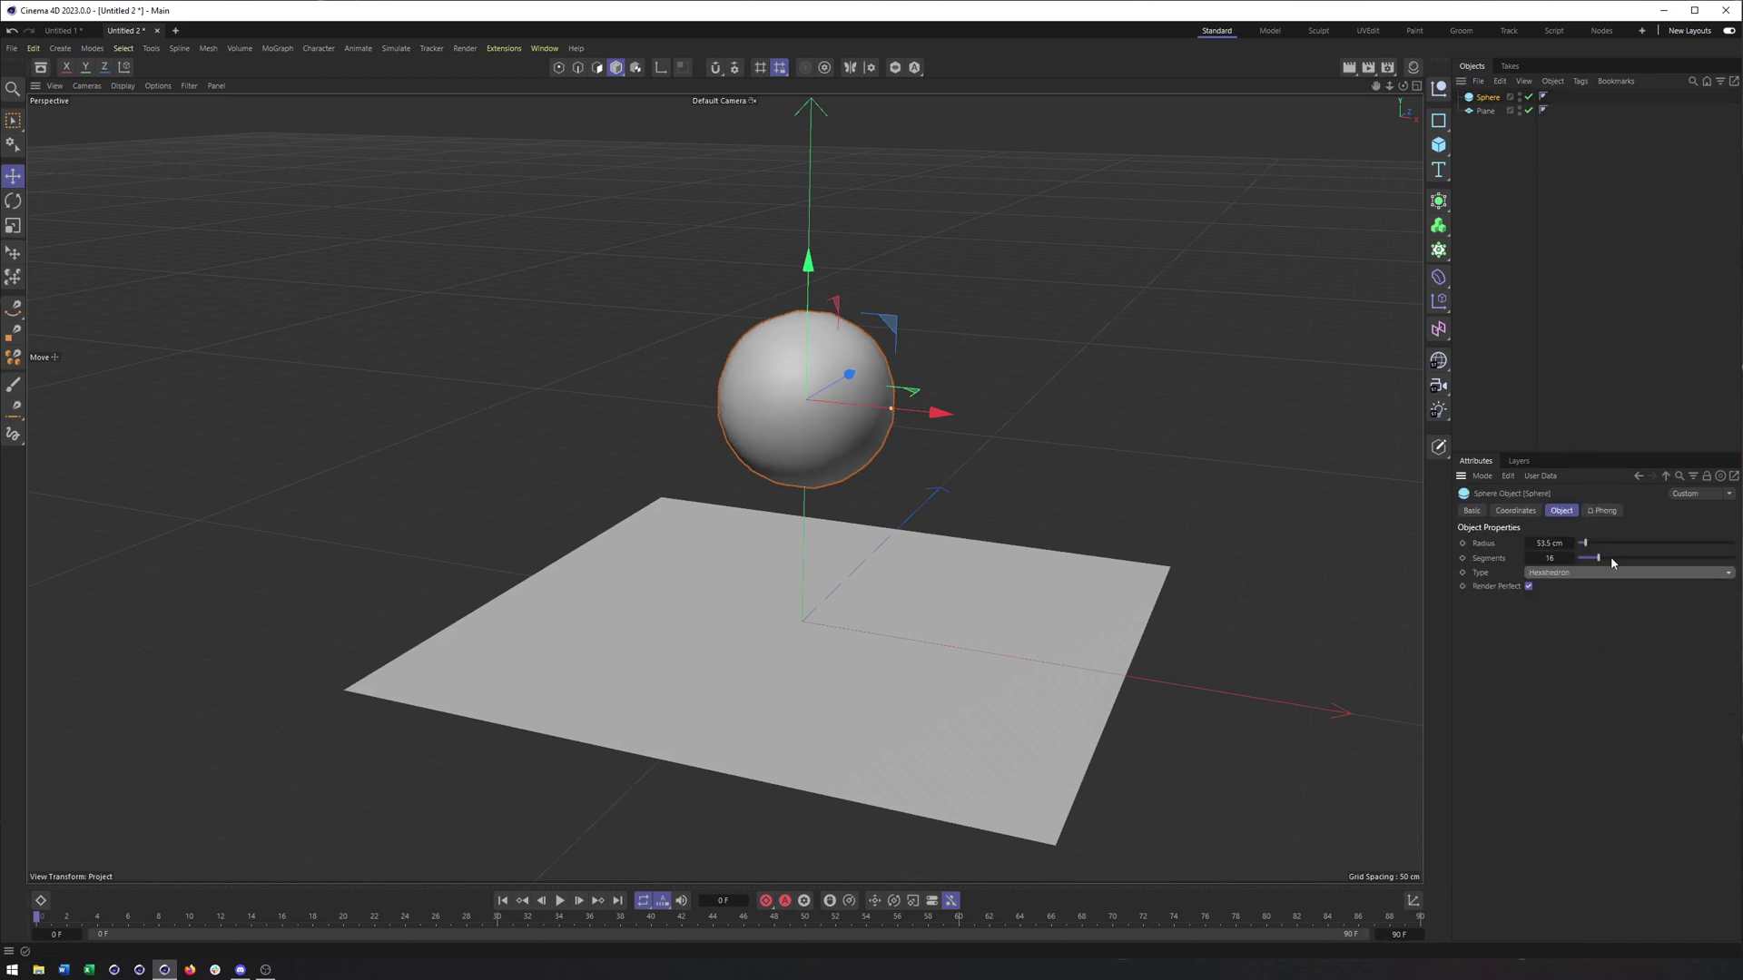
{"action": "left_click_drag", "start_coordinate": [1598, 557], "coordinate": [1618, 558]}
Step: Display the viewport with Gouraud Shading (Lines) and add a Collider simulation tag to the plane
{"action": "left_click", "coordinate": [123, 85]}
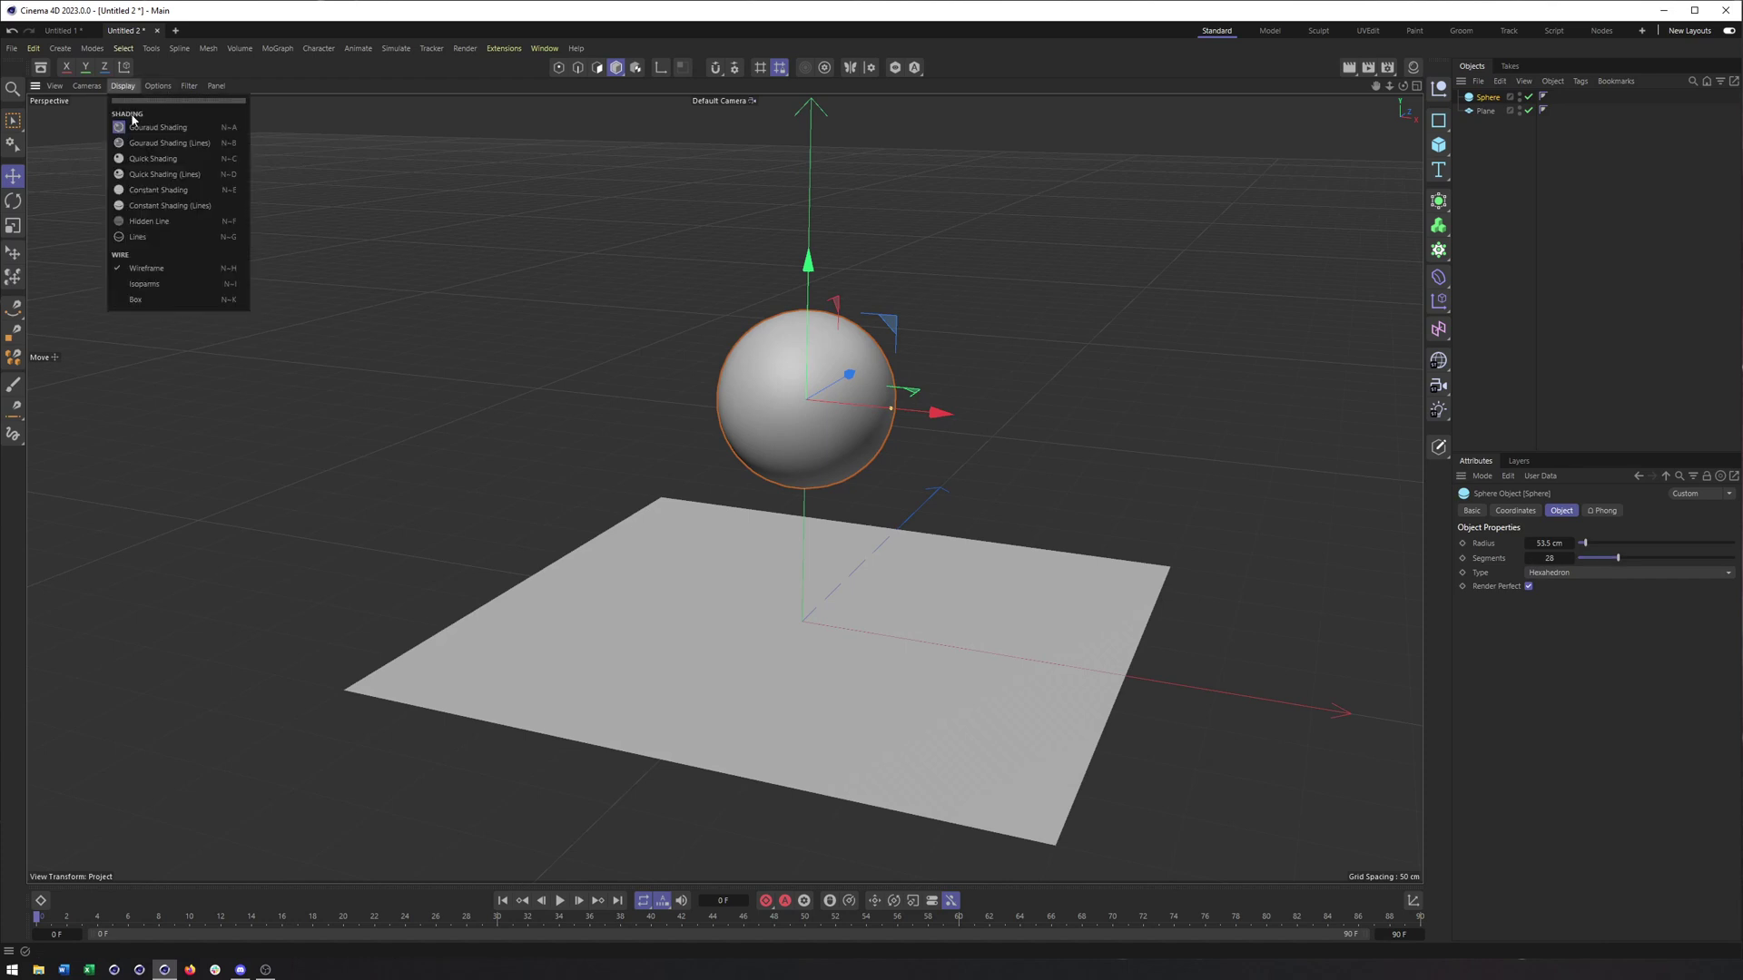
{"action": "left_click", "coordinate": [138, 142]}
{"action": "right_click", "coordinate": [1485, 110]}
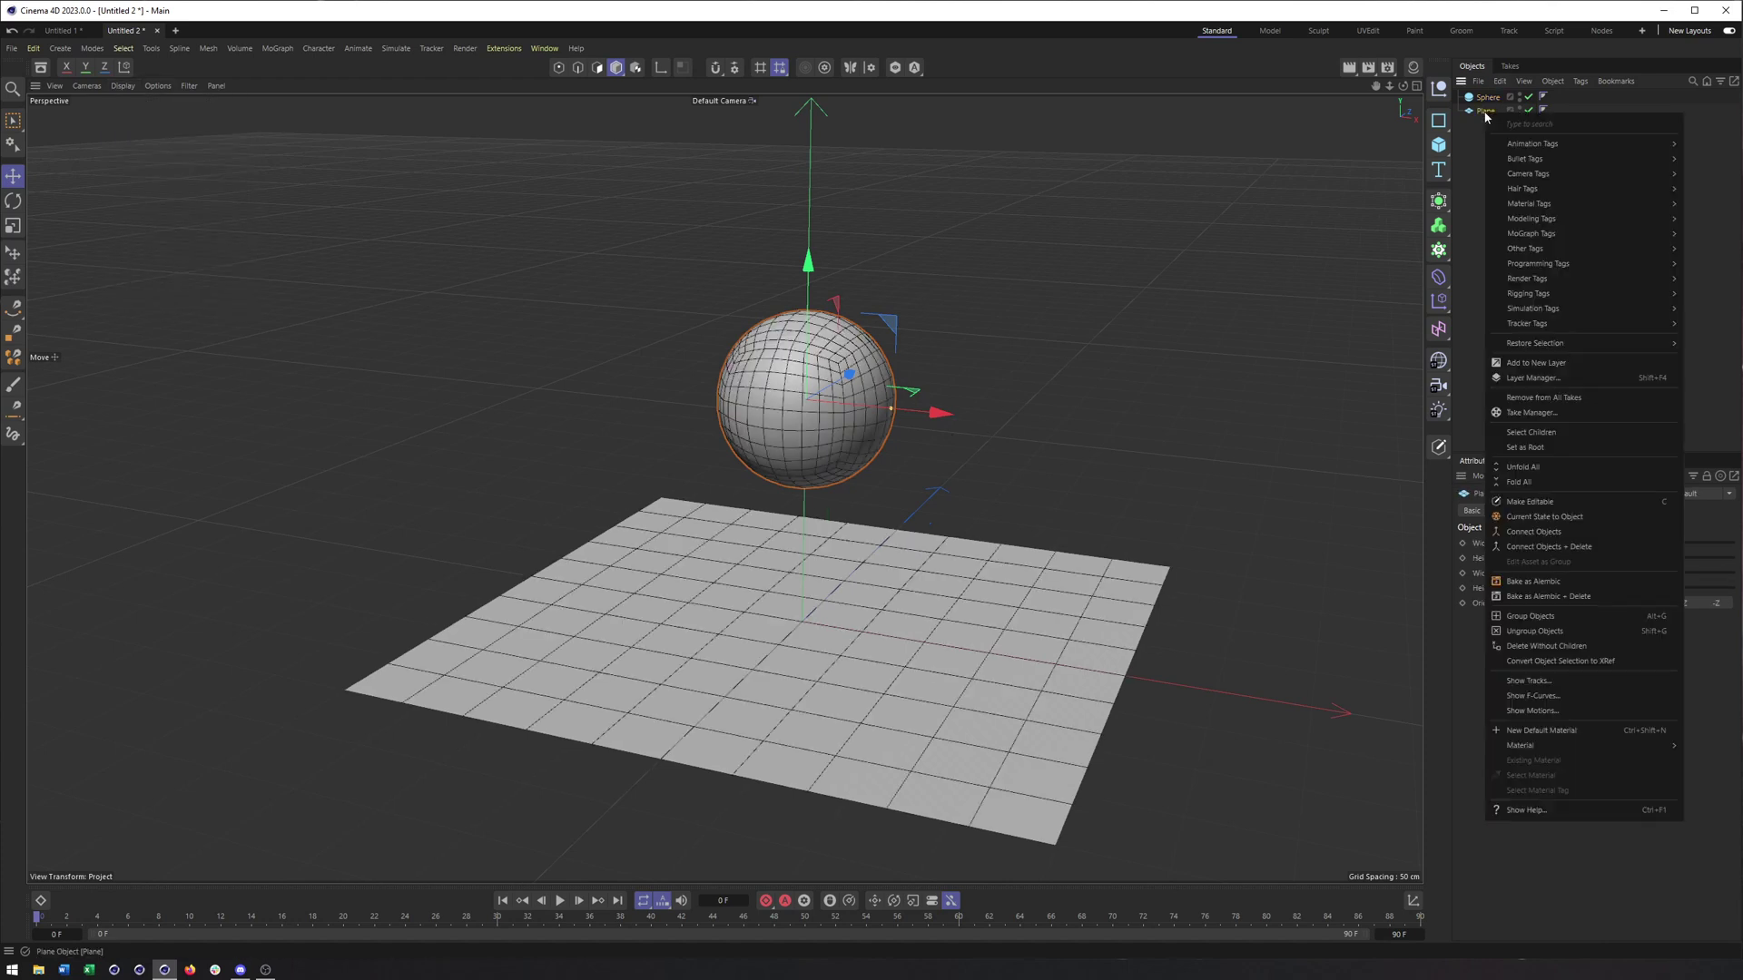
{"action": "mouse_move", "coordinate": [1543, 309]}
{"action": "left_click", "coordinate": [1710, 405]}
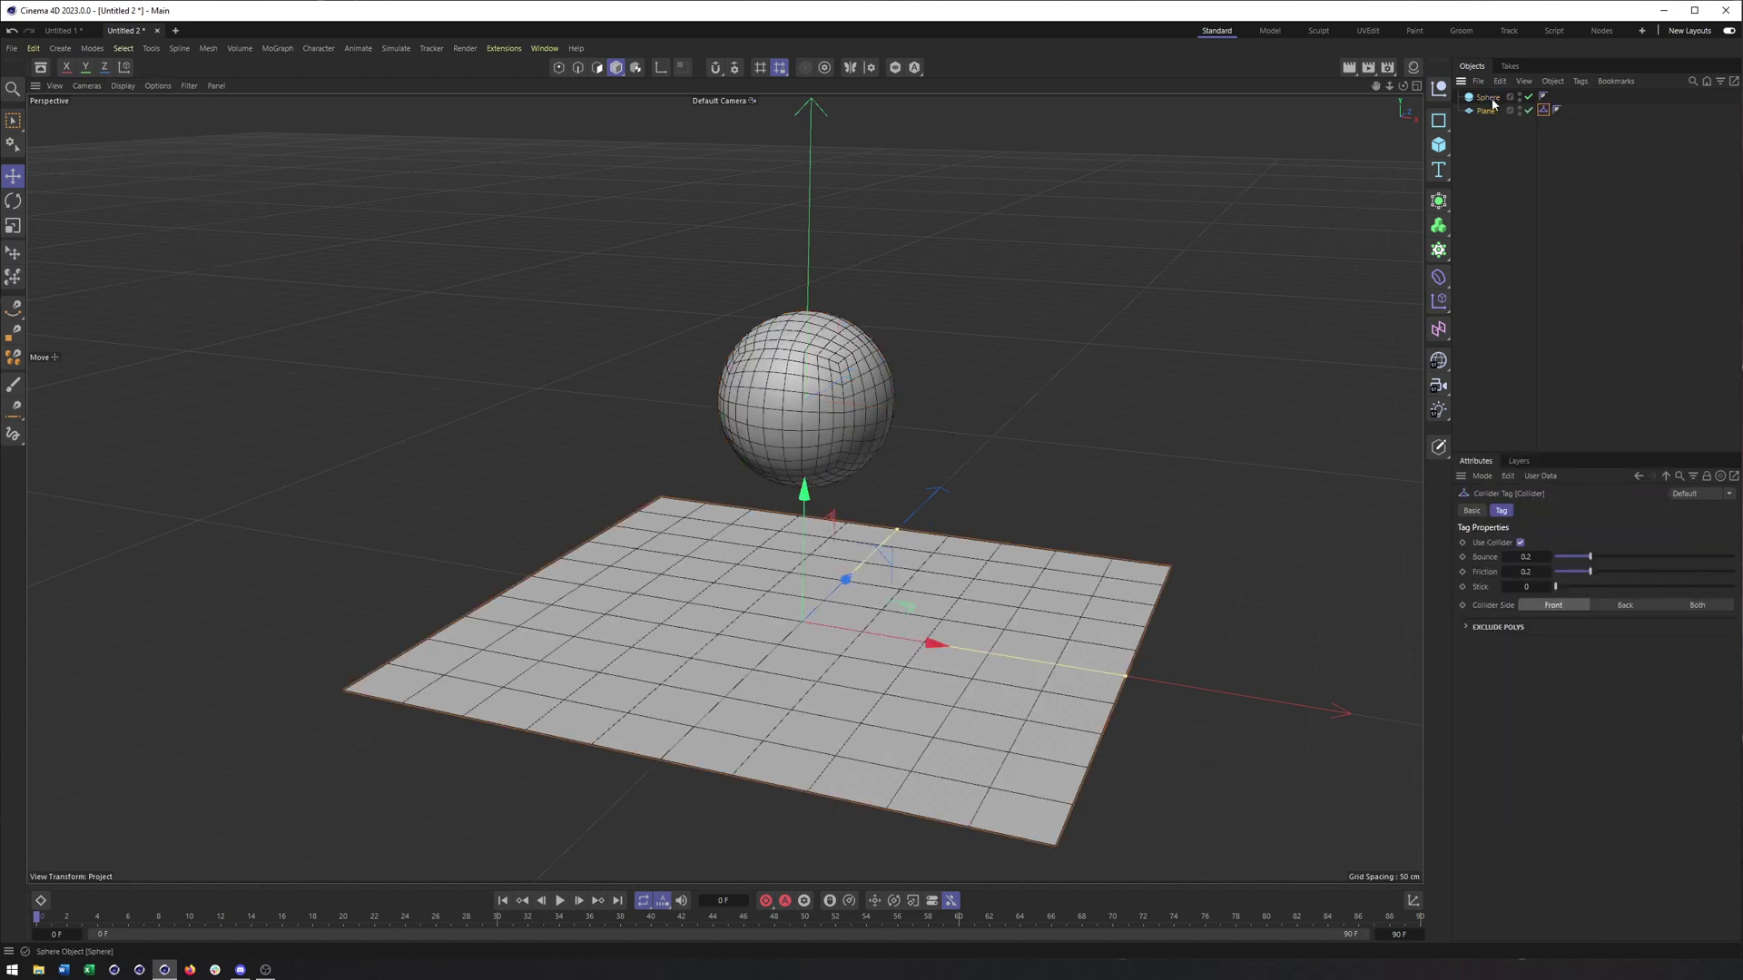
Step: Add a Soft Body simulation tag to the sphere
{"action": "right_click", "coordinate": [1489, 97]}
{"action": "mouse_move", "coordinate": [1610, 305]}
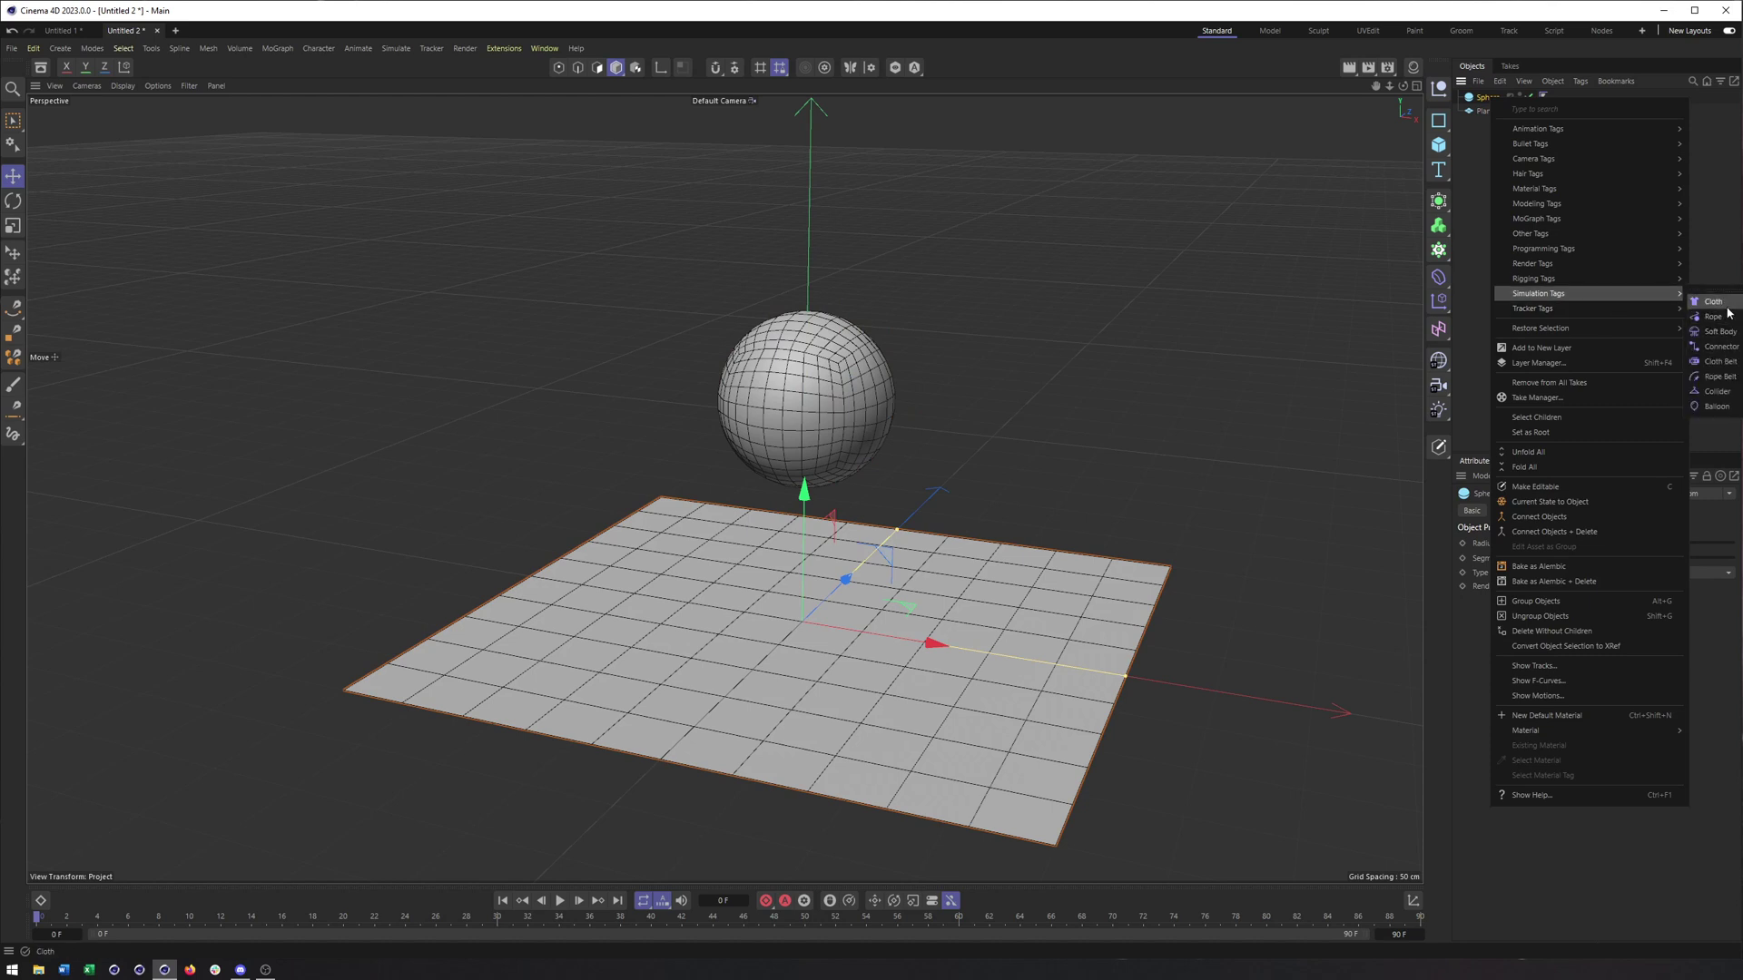
{"action": "left_click", "coordinate": [1718, 331]}
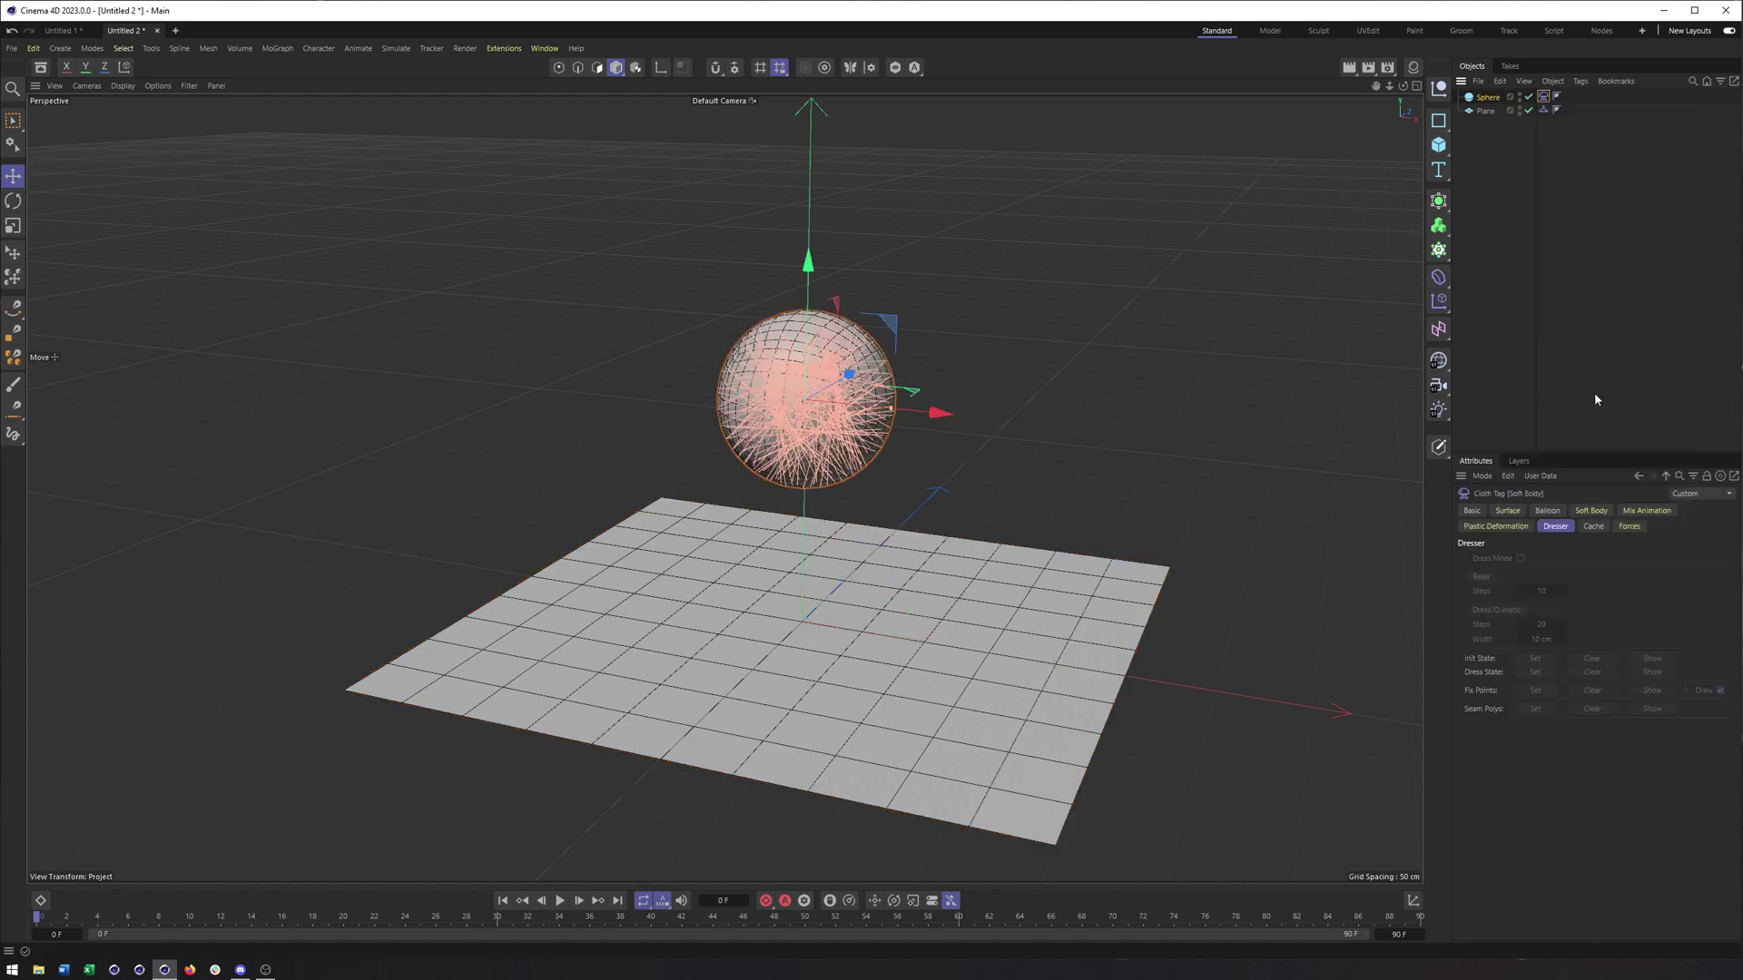
{"action": "left_click_drag", "start_coordinate": [1064, 500], "coordinate": [1101, 490], "text": "alt"}
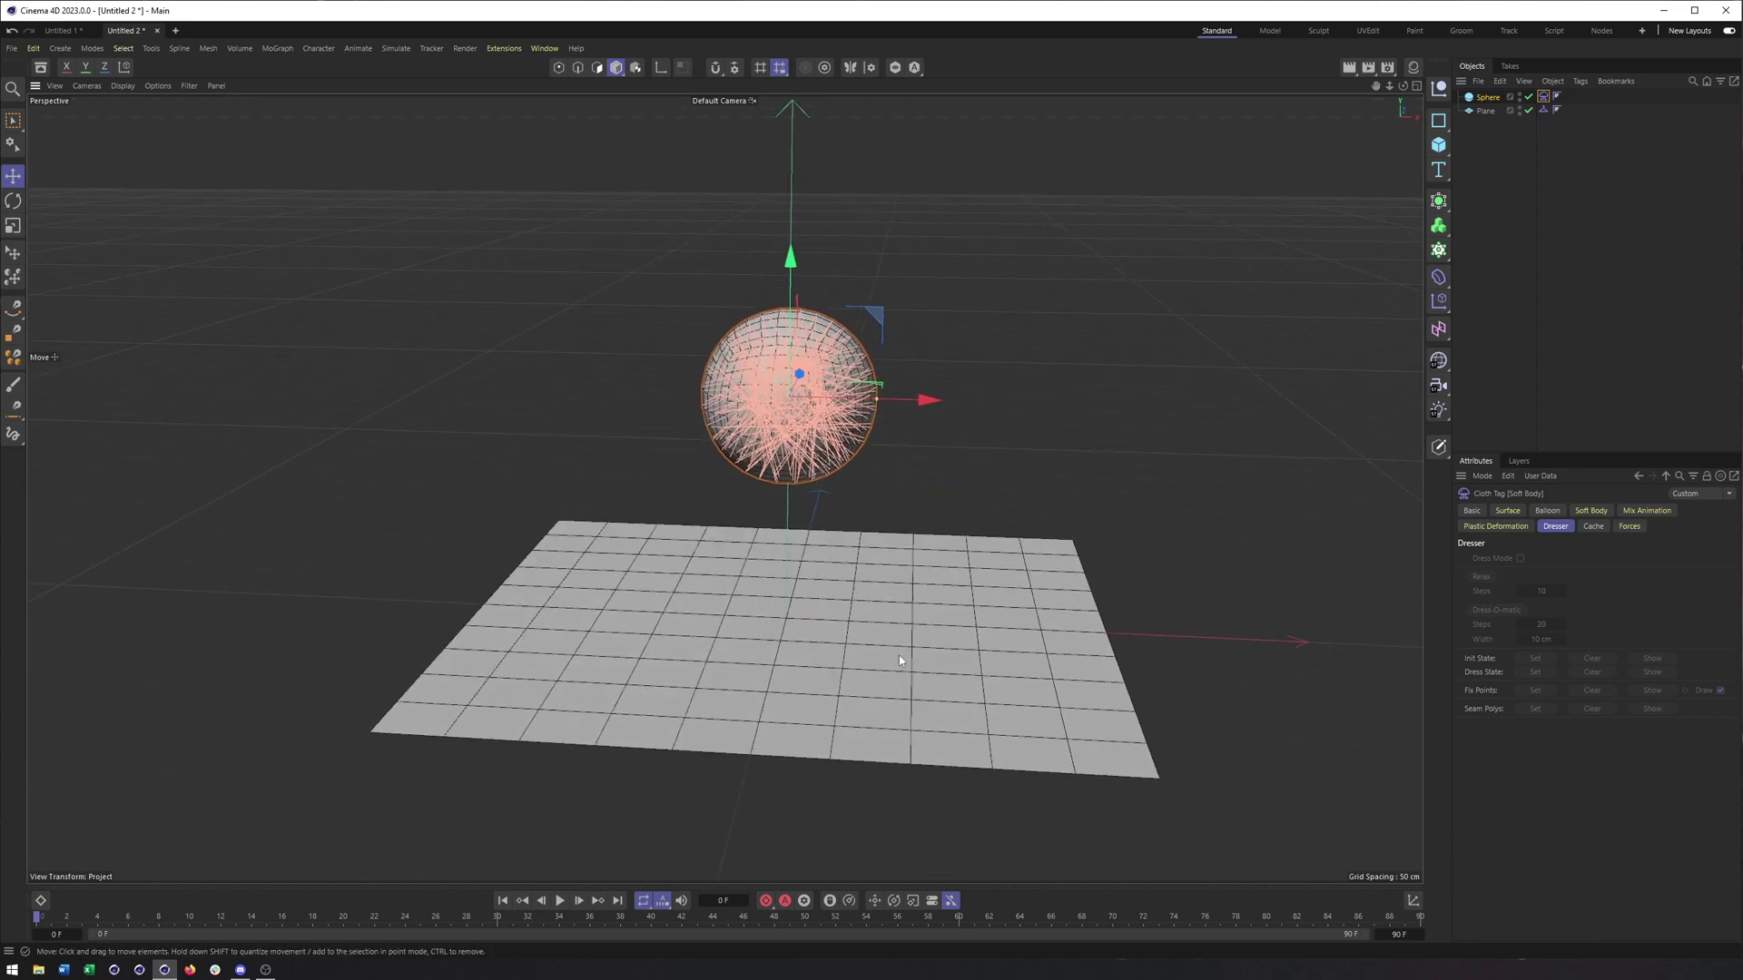
Step: Open the Cache settings of the sphere's Soft Body tag and play the simulation in stages to watch the sphere fall on the plane
{"action": "left_click", "coordinate": [1593, 529]}
{"action": "left_click", "coordinate": [560, 904]}
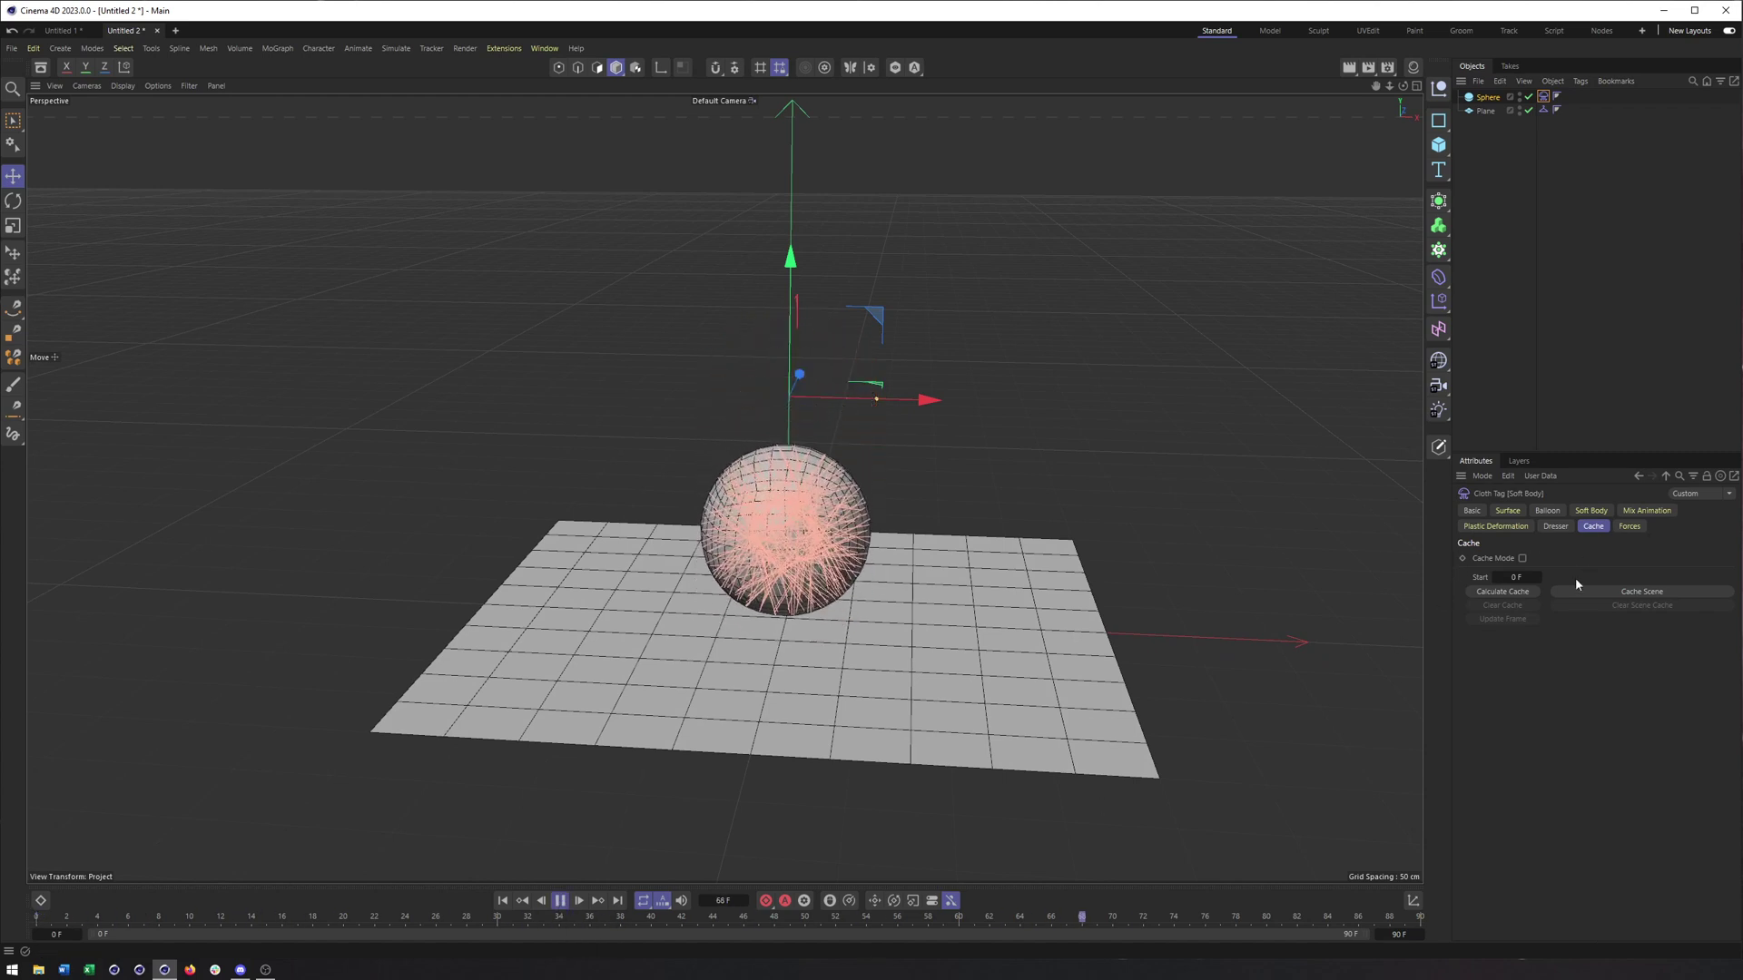
{"action": "left_click", "coordinate": [560, 901]}
{"action": "middle_click_drag", "start_coordinate": [1063, 537], "coordinate": [1169, 577], "text": "alt"}
{"action": "scroll", "coordinate": [1108, 534], "scroll_direction": "up", "scroll_amount": 3}
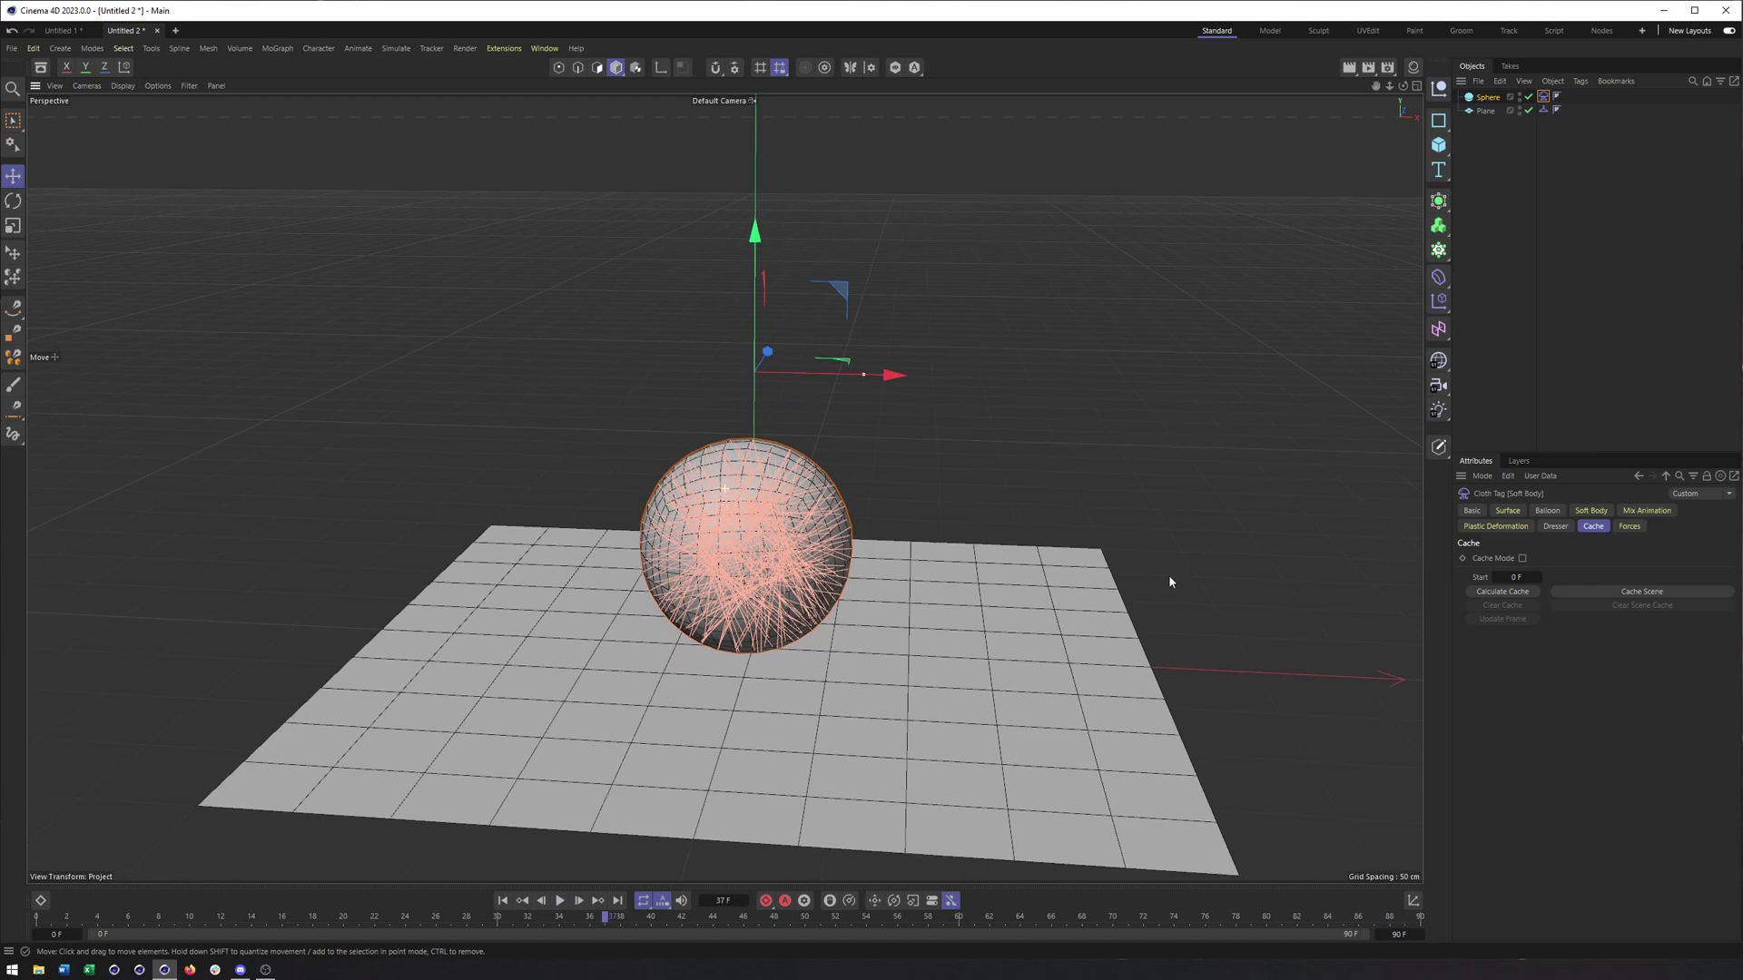
{"action": "left_click", "coordinate": [560, 900]}
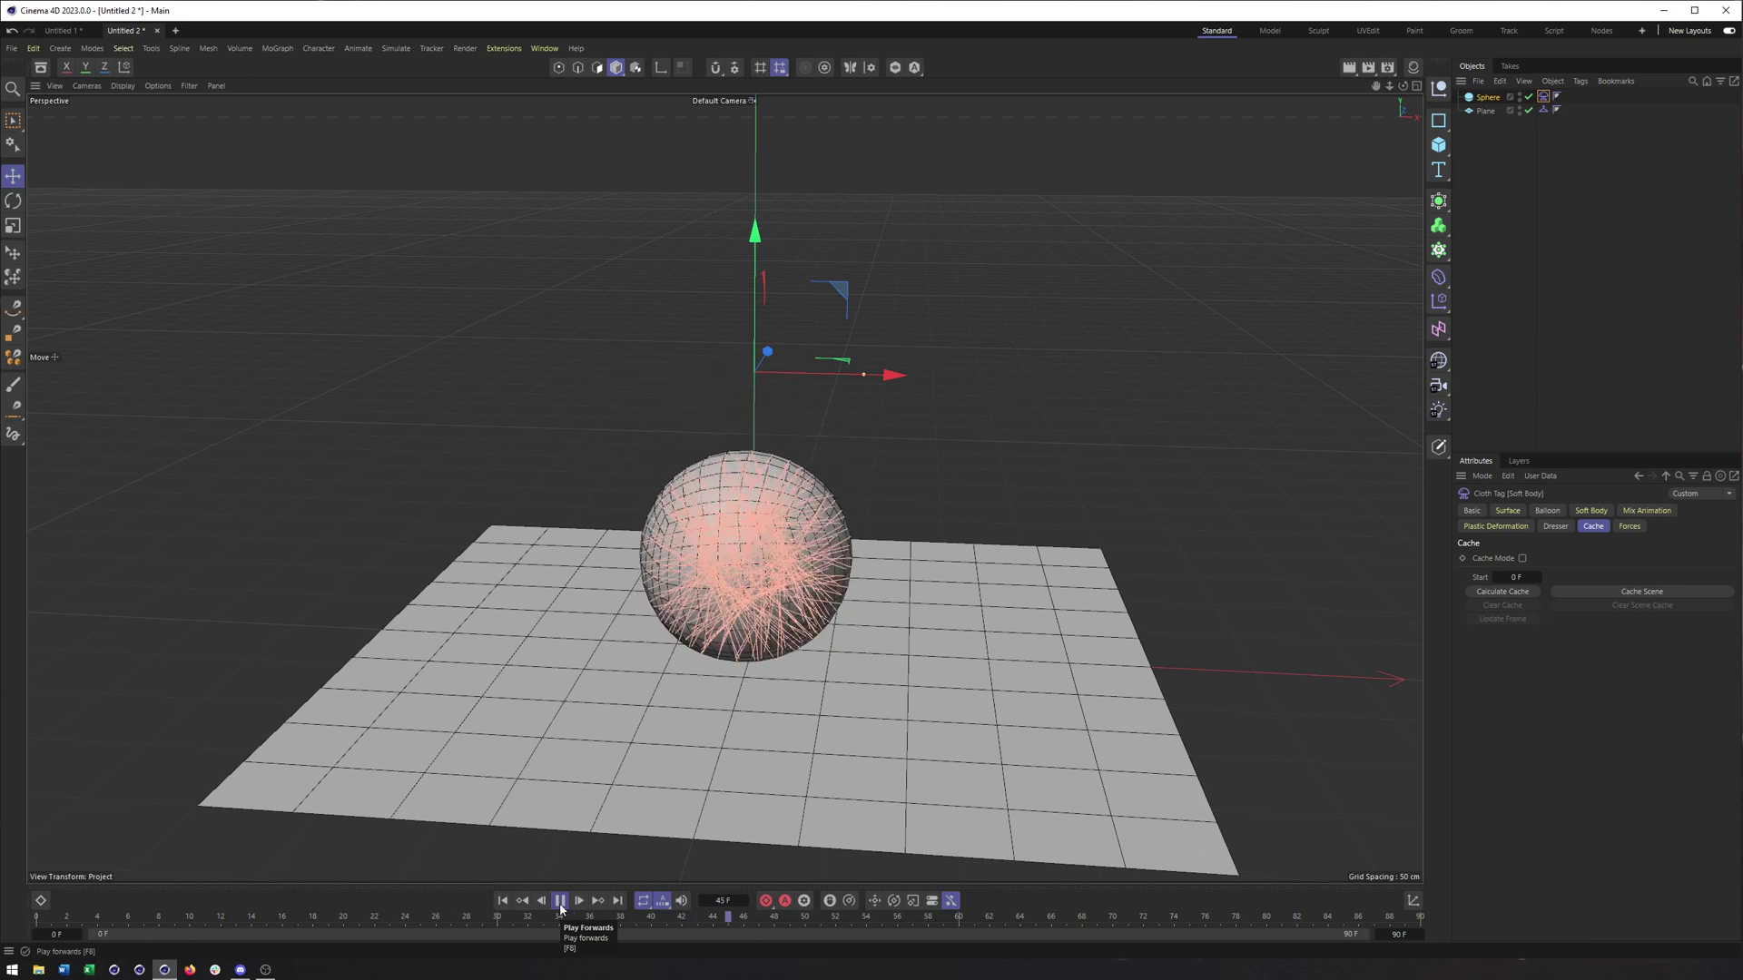
{"action": "left_click", "coordinate": [561, 901]}
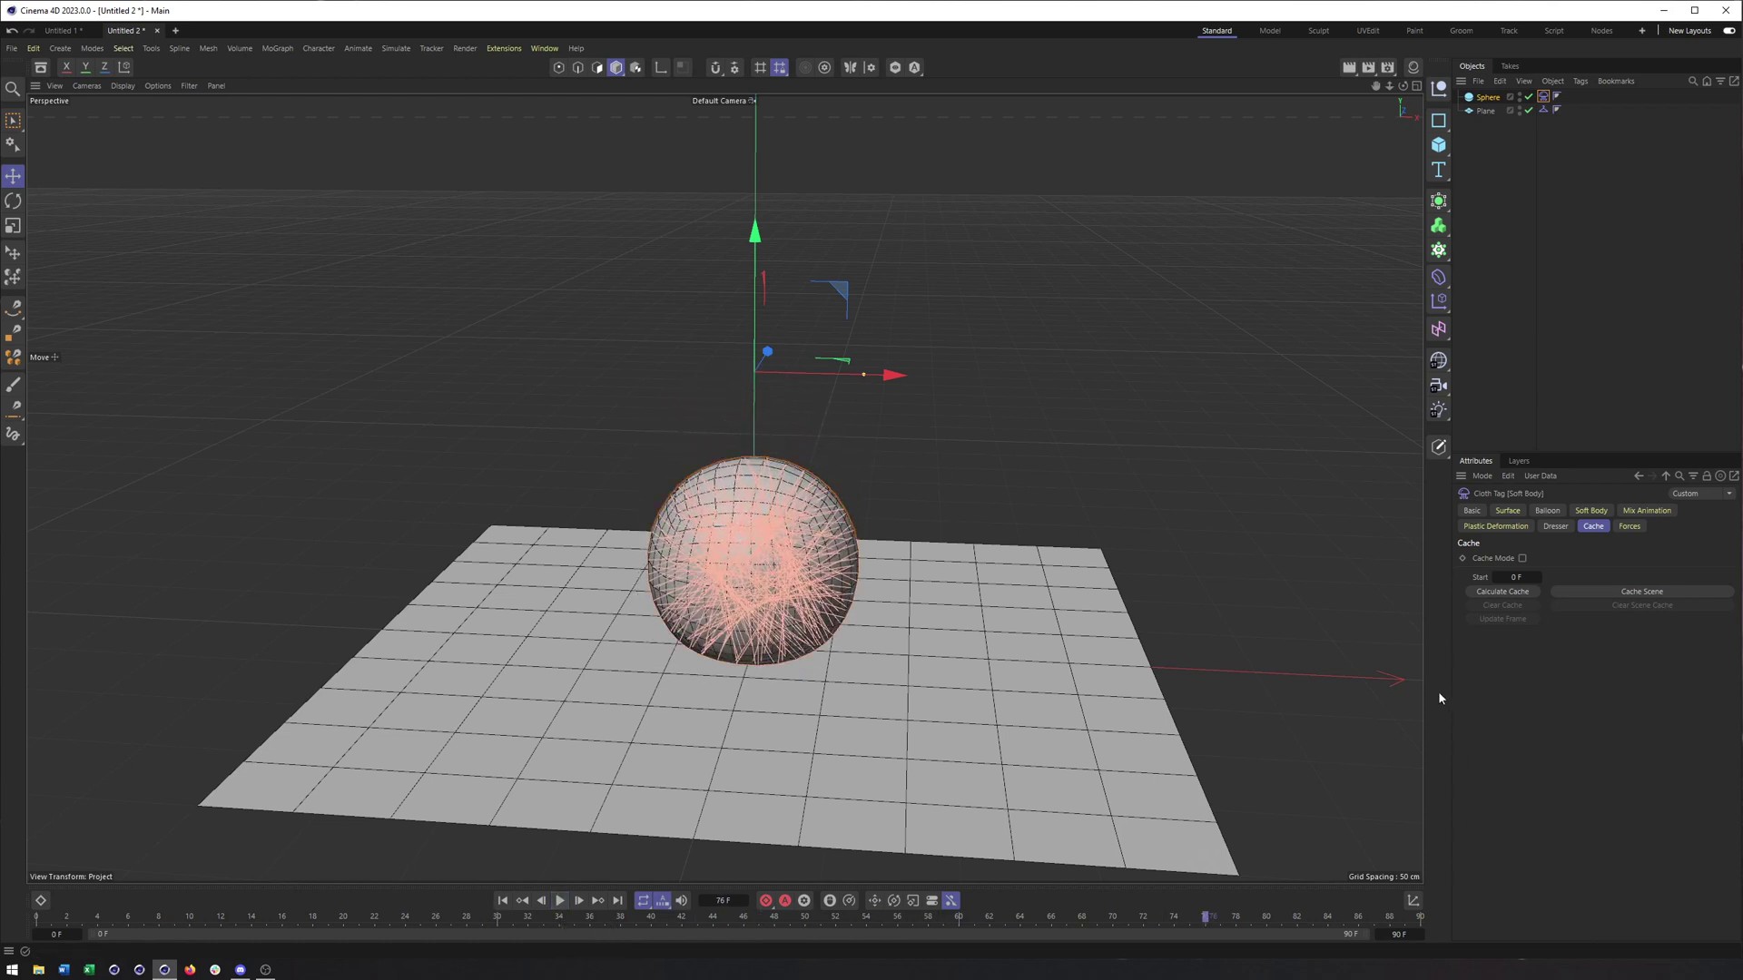
Step: Calculate the cache of the sphere's Soft Body tag, cache the whole scene and play back the result
{"action": "left_click", "coordinate": [1480, 594]}
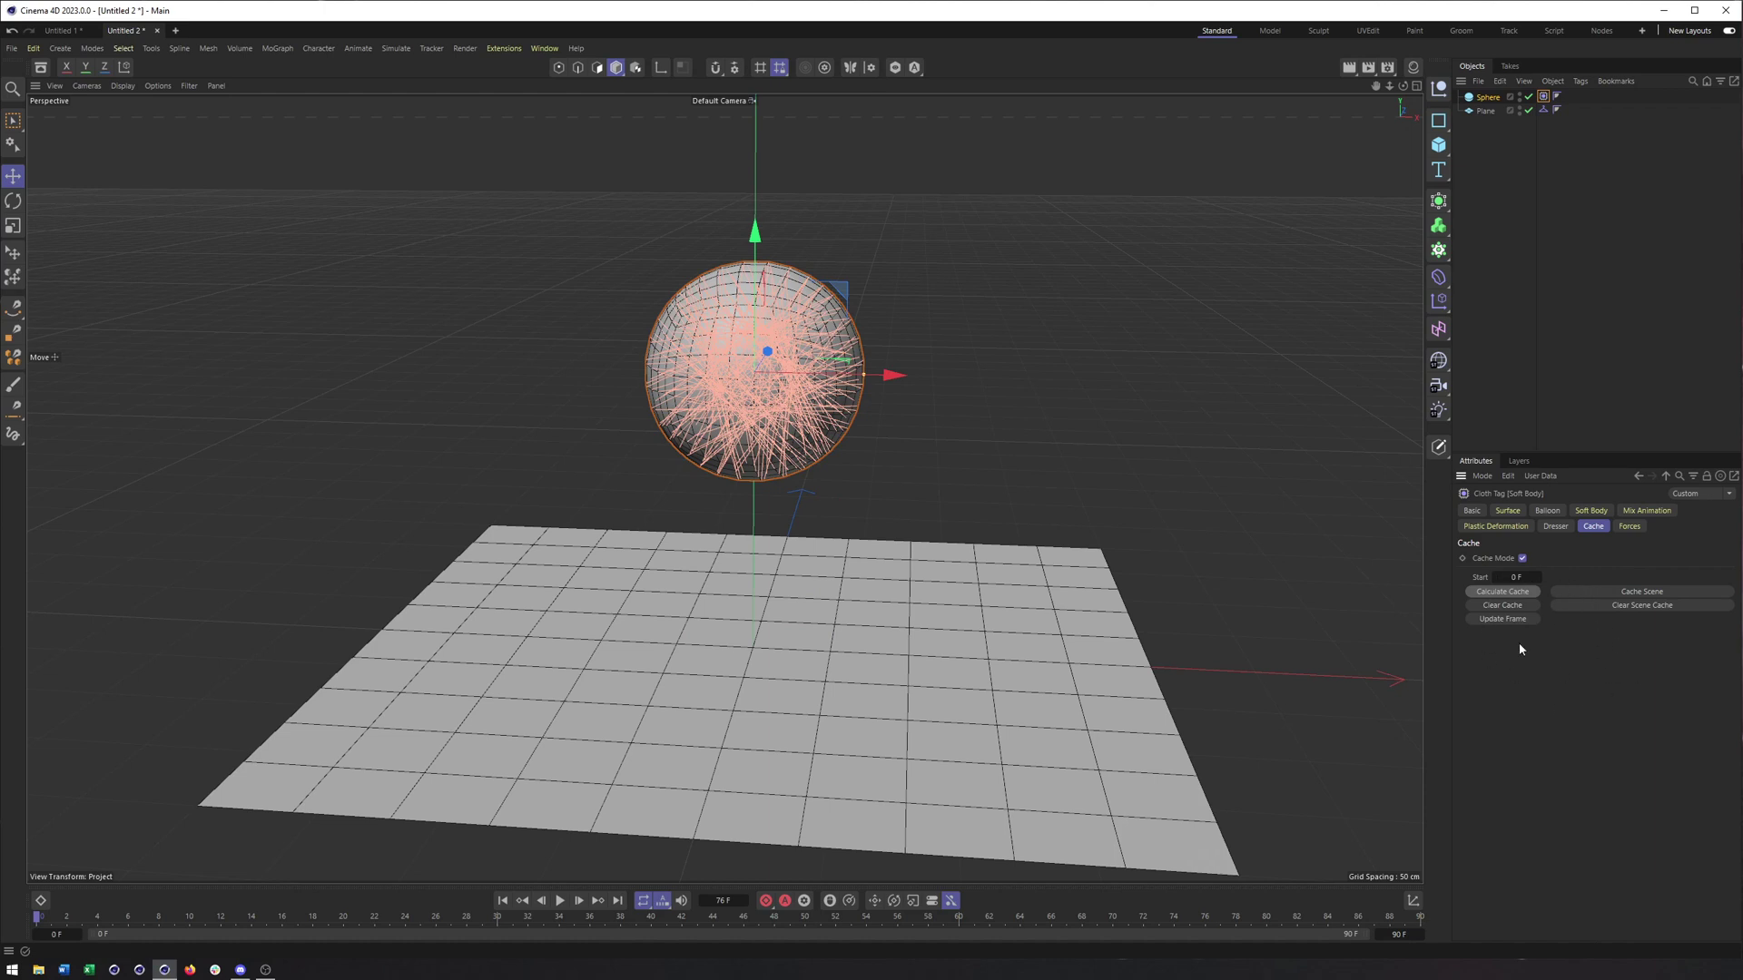
{"action": "left_click", "coordinate": [1593, 592]}
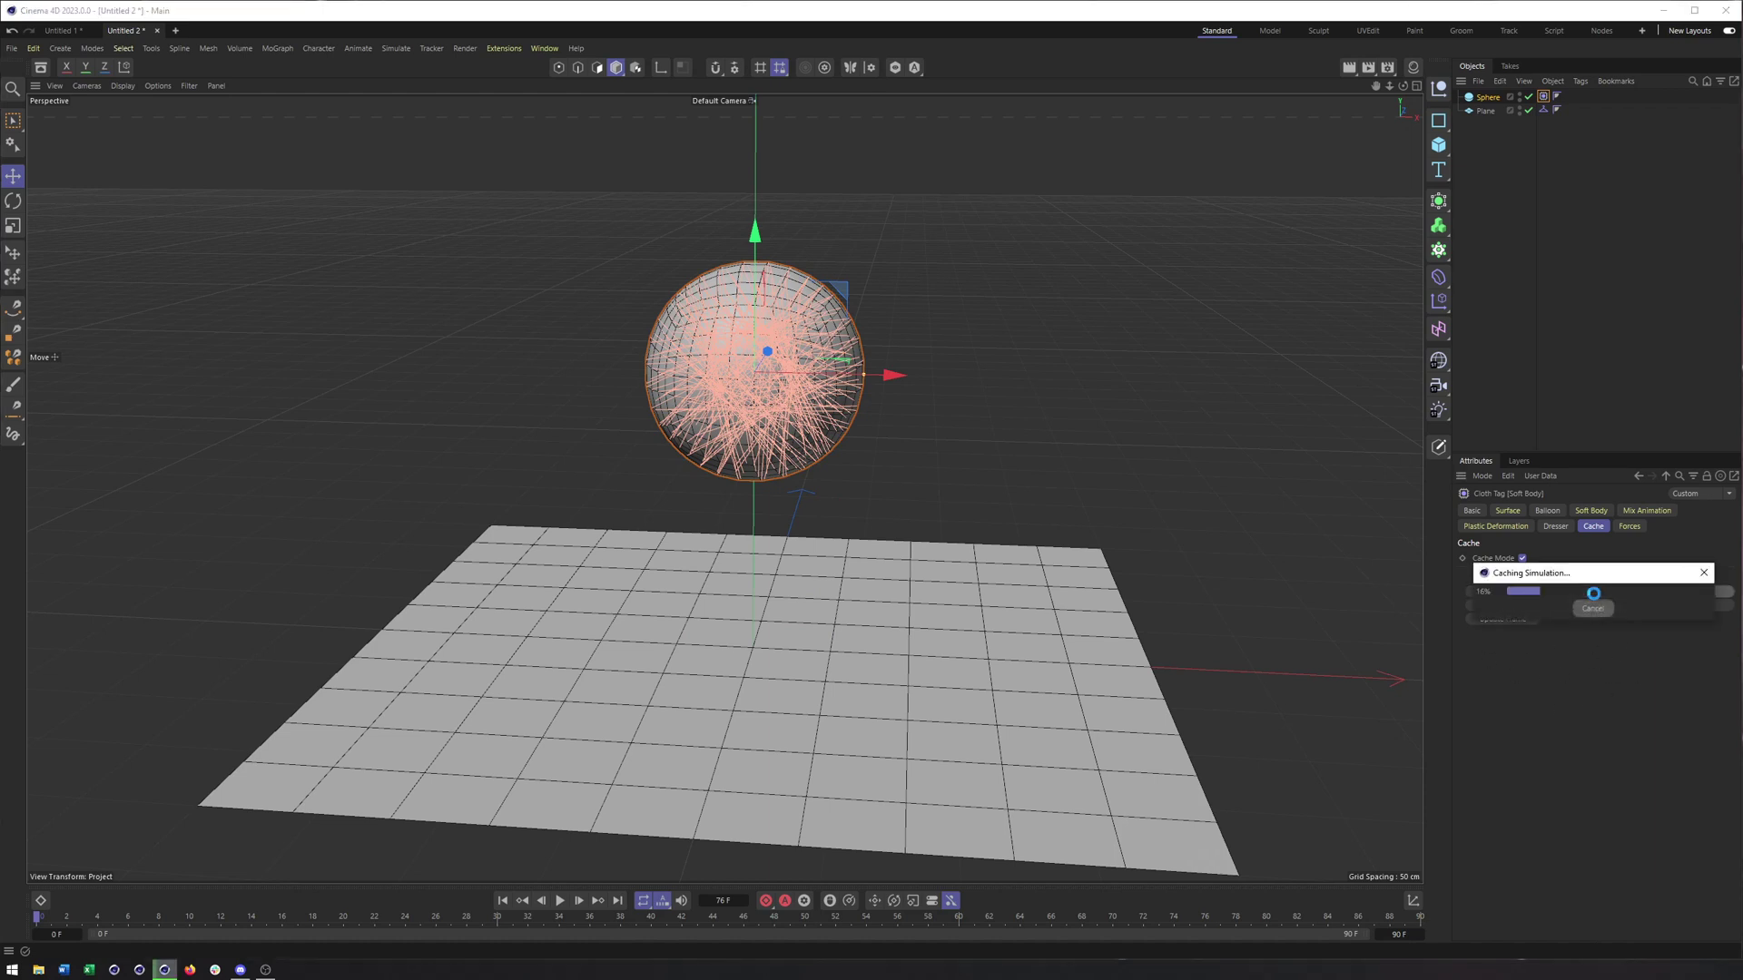
{"action": "left_click_drag", "start_coordinate": [1080, 596], "coordinate": [1019, 585], "text": "alt"}
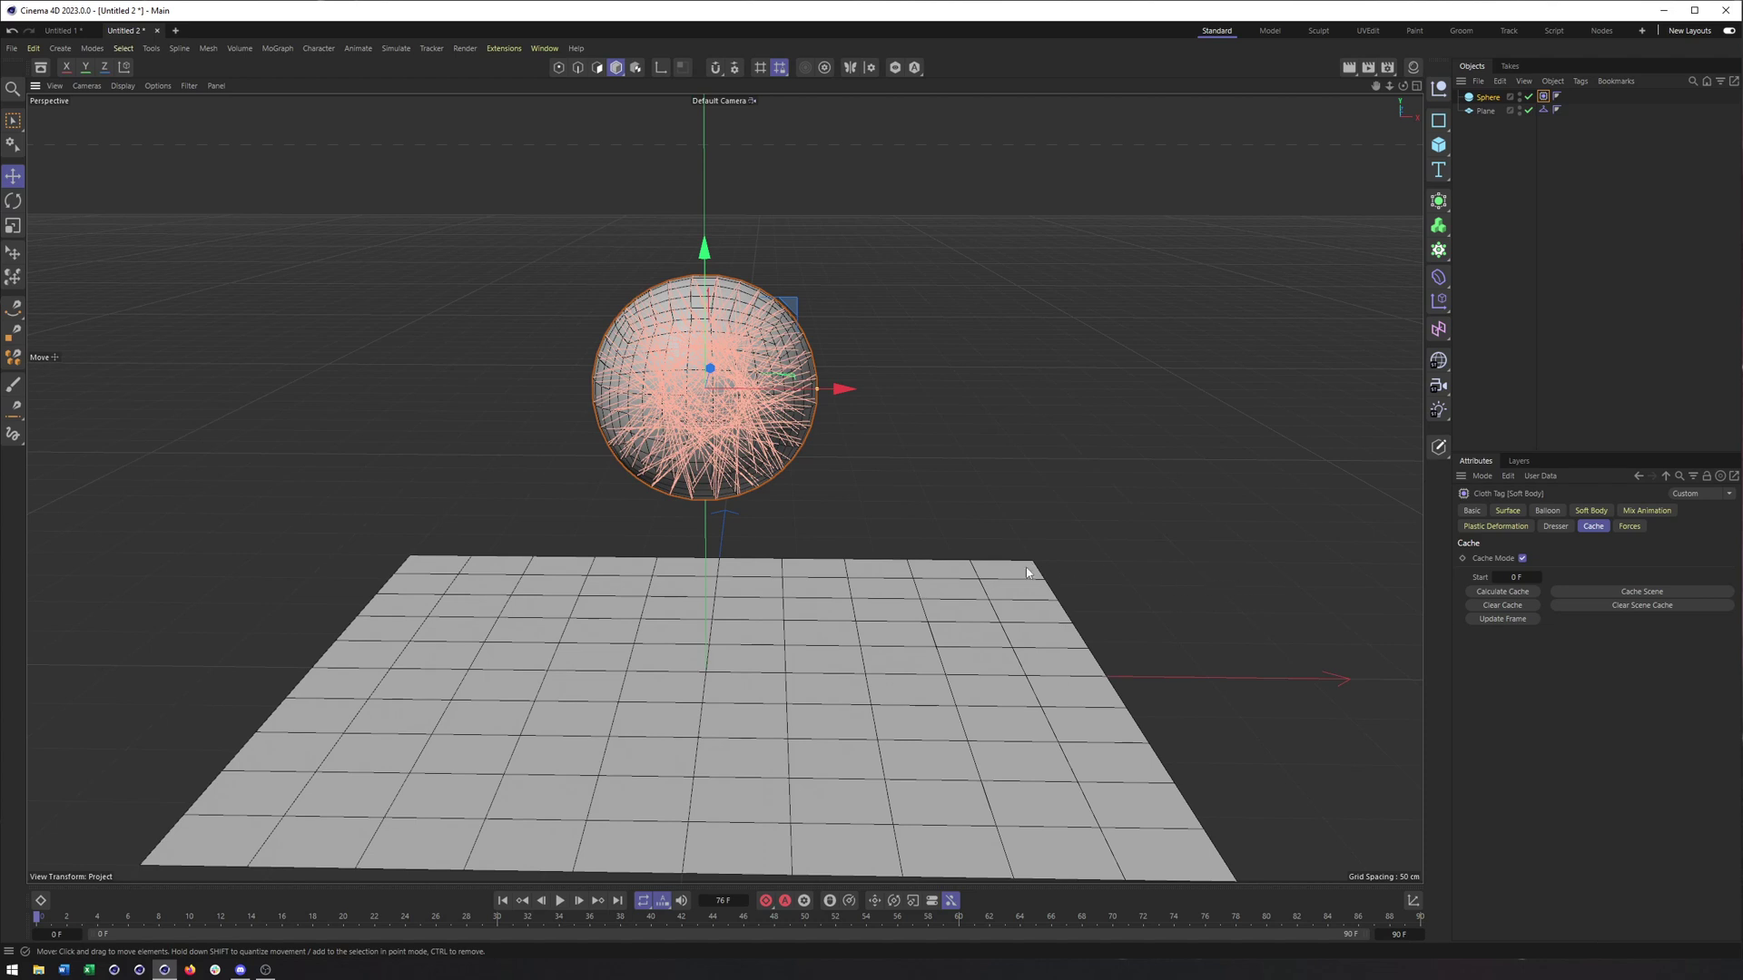
{"action": "left_click", "coordinate": [560, 901]}
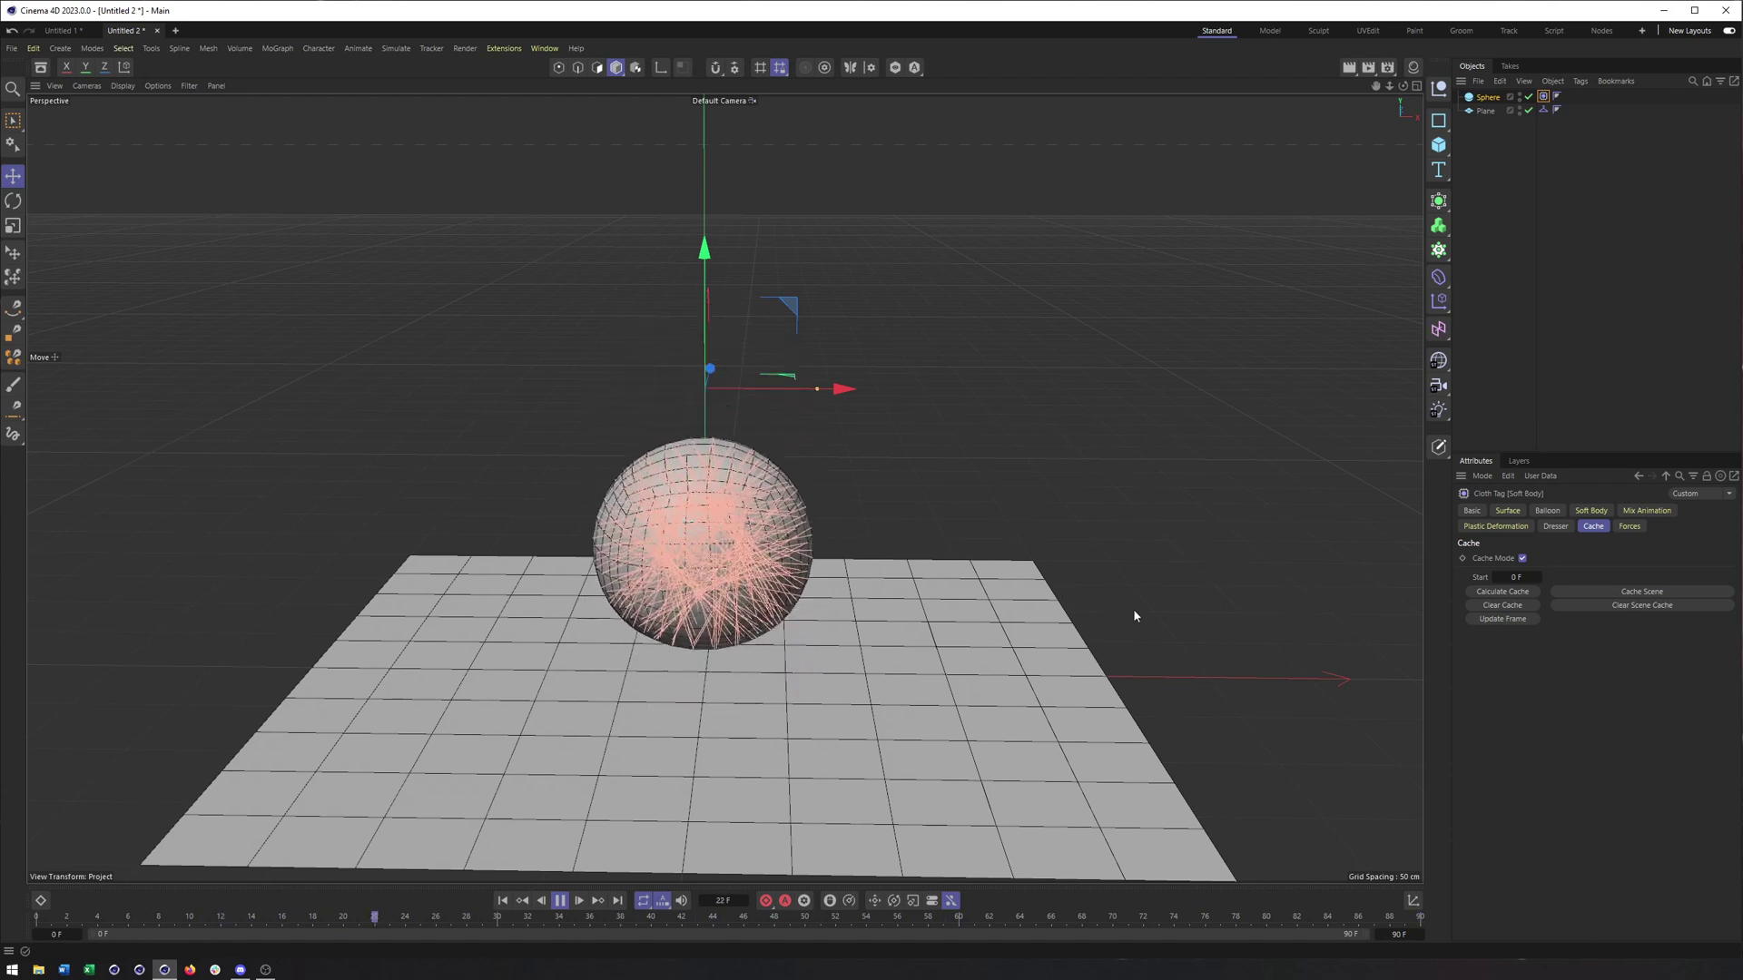
Step: Review the Forces settings of the Soft Body tag and the available simulation forces during playback, ending with the playback stopped
{"action": "left_click", "coordinate": [1630, 527]}
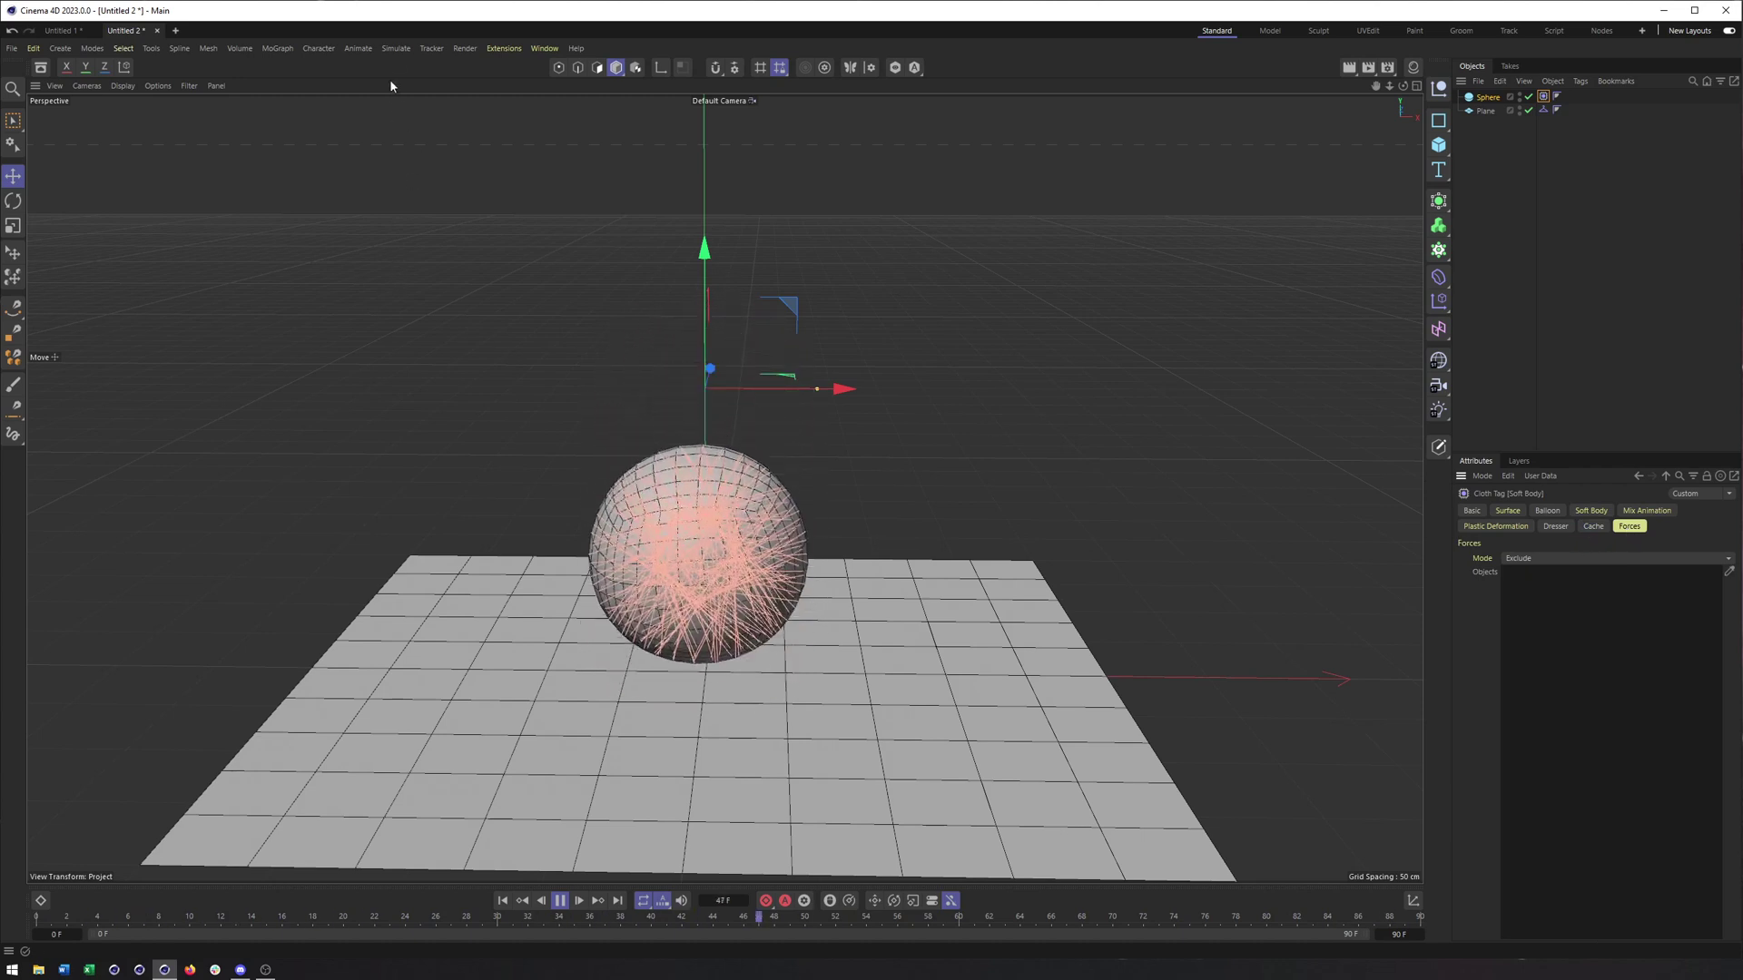
{"action": "left_click", "coordinate": [395, 49]}
{"action": "mouse_move", "coordinate": [404, 76]}
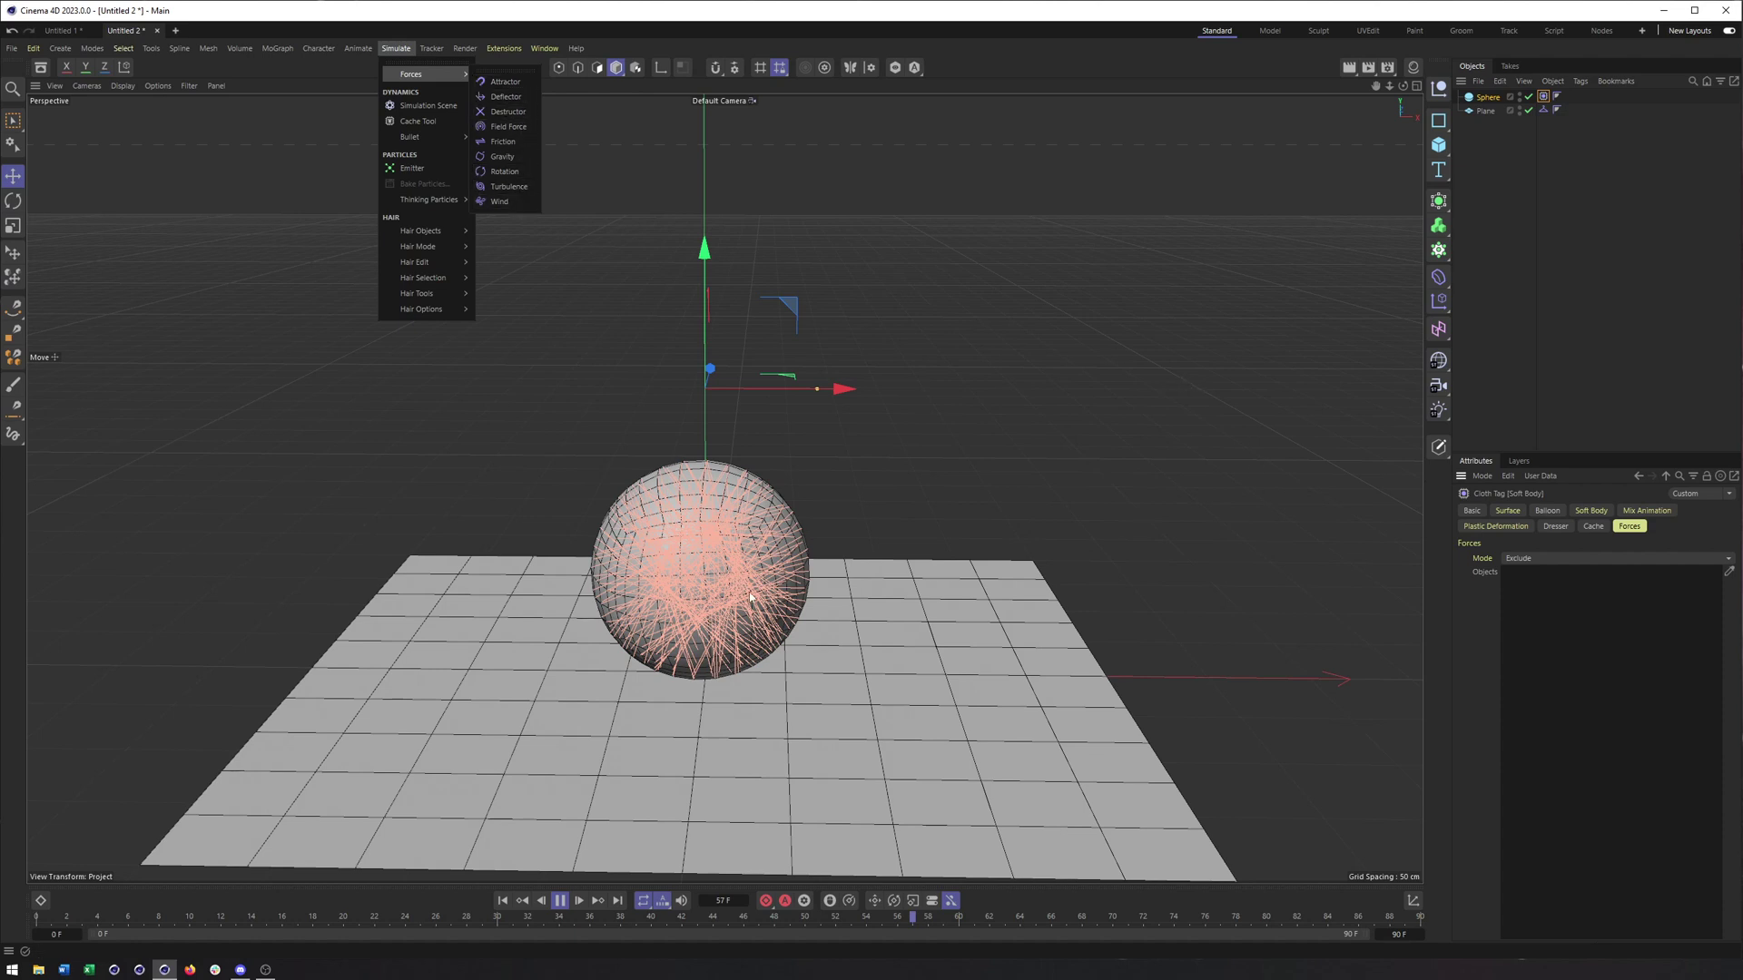
{"action": "left_click", "coordinate": [1080, 465]}
{"action": "left_click_drag", "start_coordinate": [924, 554], "coordinate": [887, 560], "text": "alt"}
{"action": "right_click_drag", "start_coordinate": [887, 561], "coordinate": [878, 556], "text": "alt"}
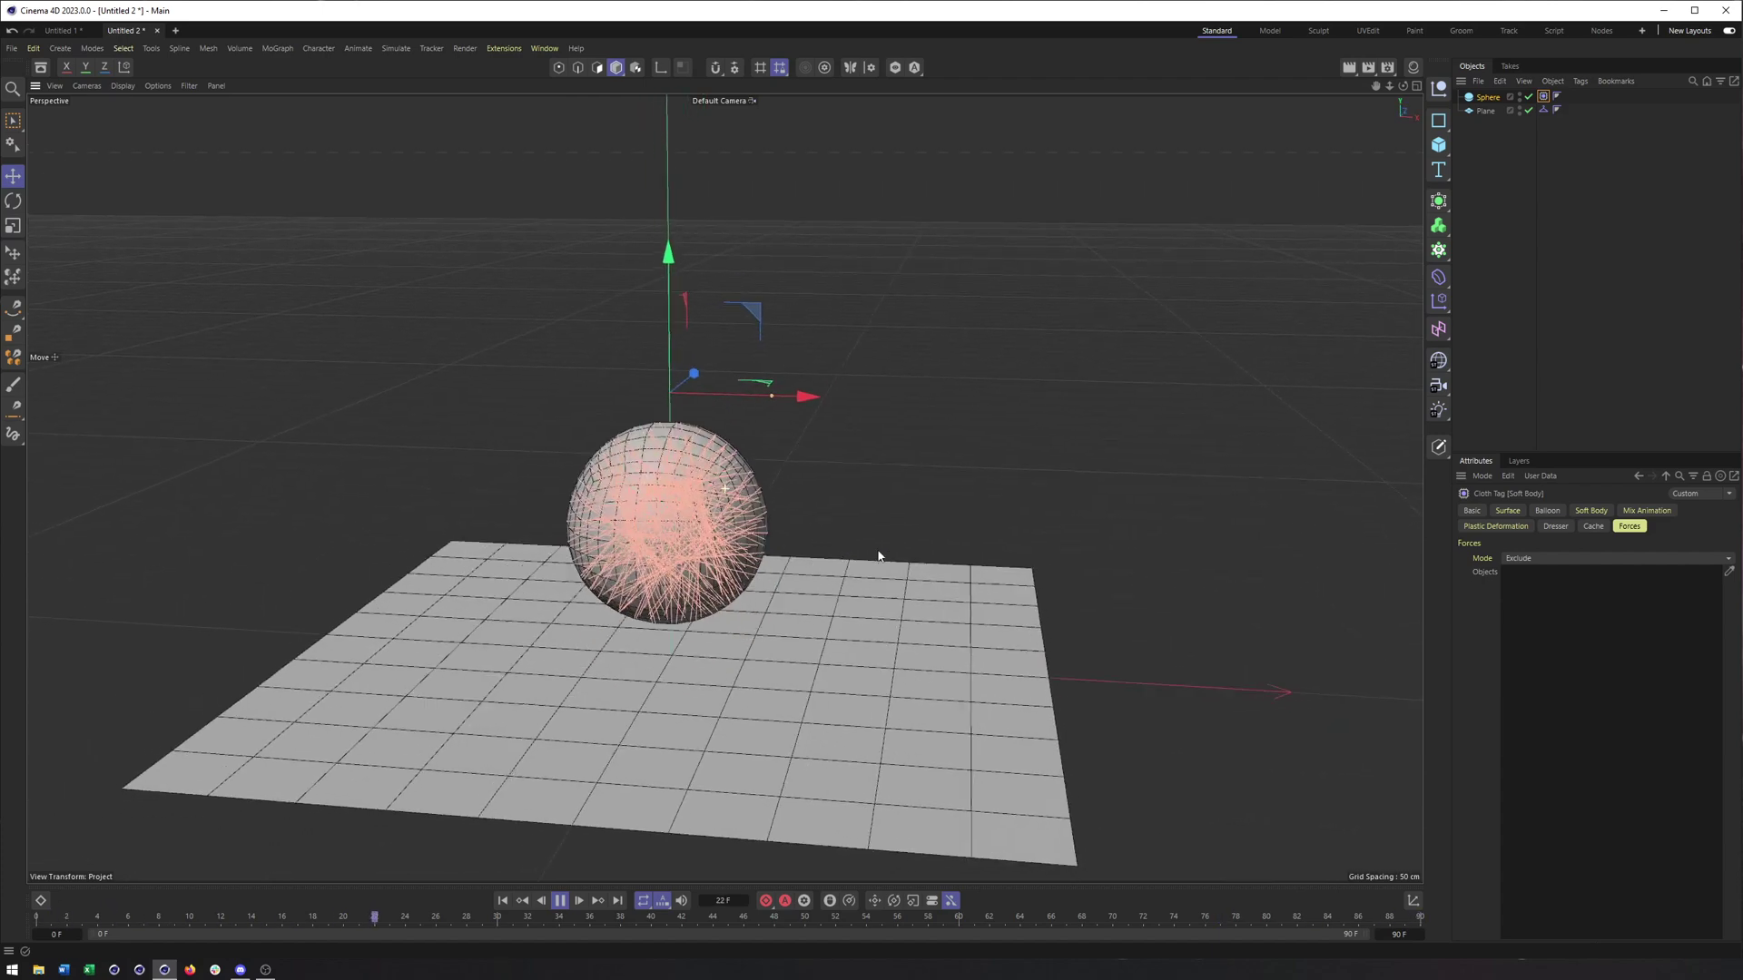
{"action": "left_click_drag", "start_coordinate": [879, 556], "coordinate": [894, 557], "text": "alt"}
{"action": "left_click", "coordinate": [563, 900]}
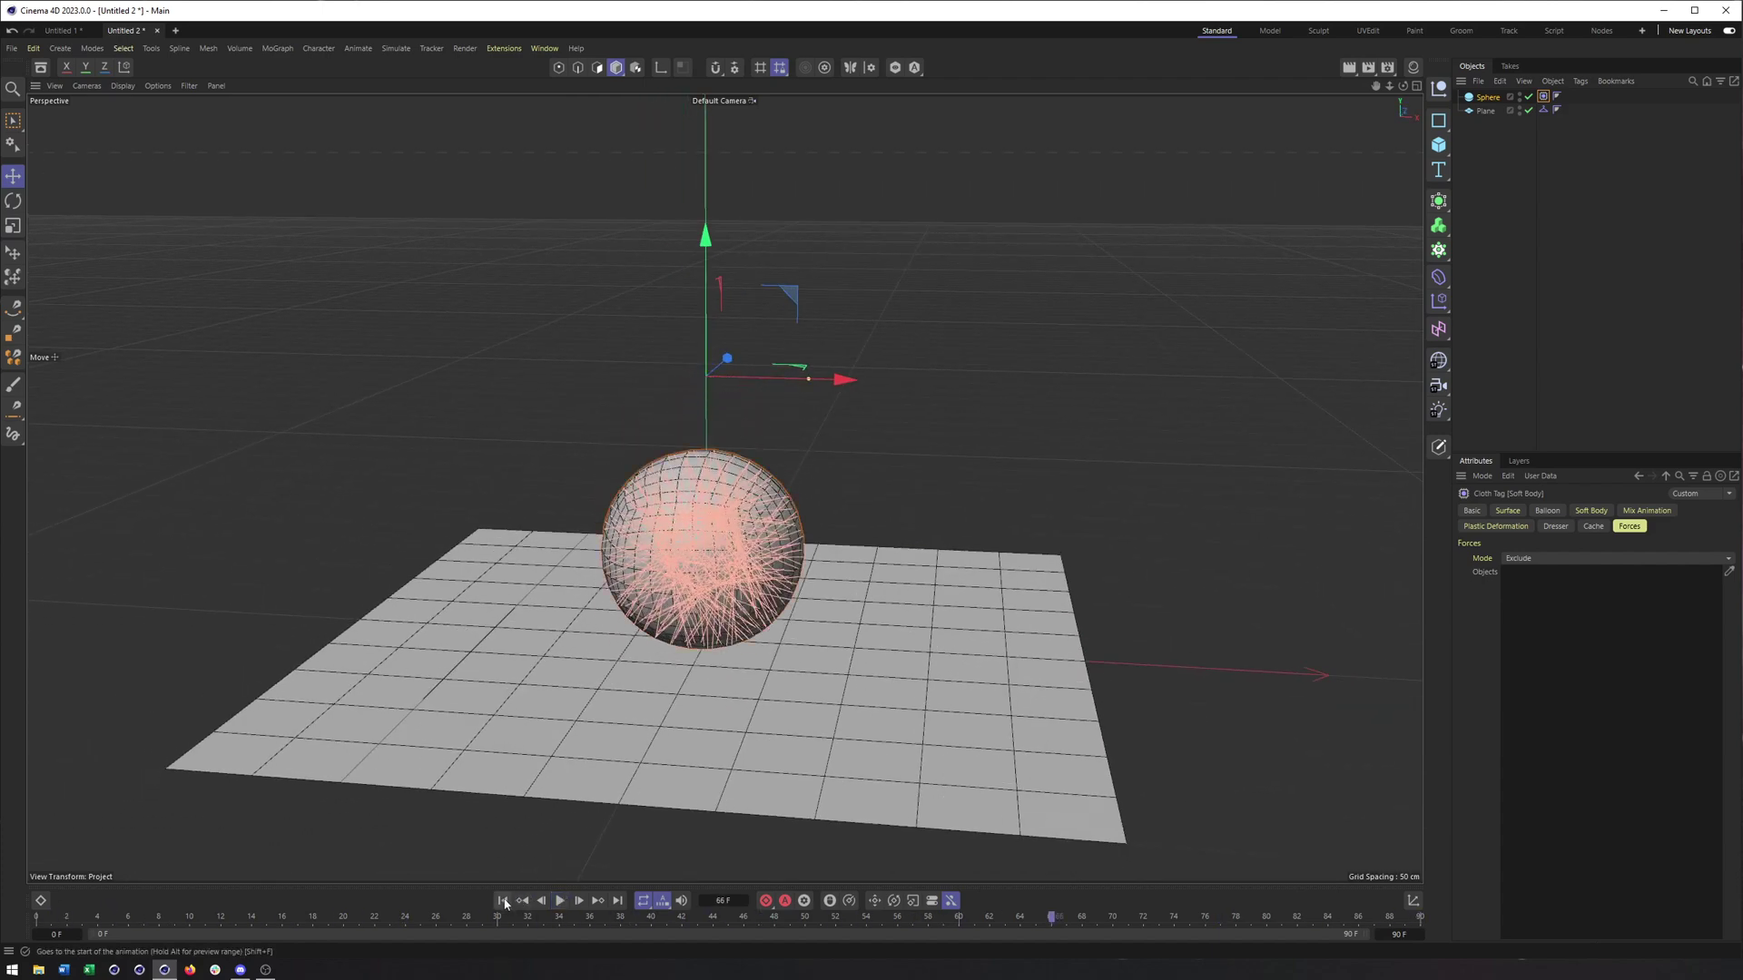
Step: Set Max Poles Per Point to 3 in the Soft Body settings and replay the simulation from the first frame
{"action": "left_click", "coordinate": [1592, 511]}
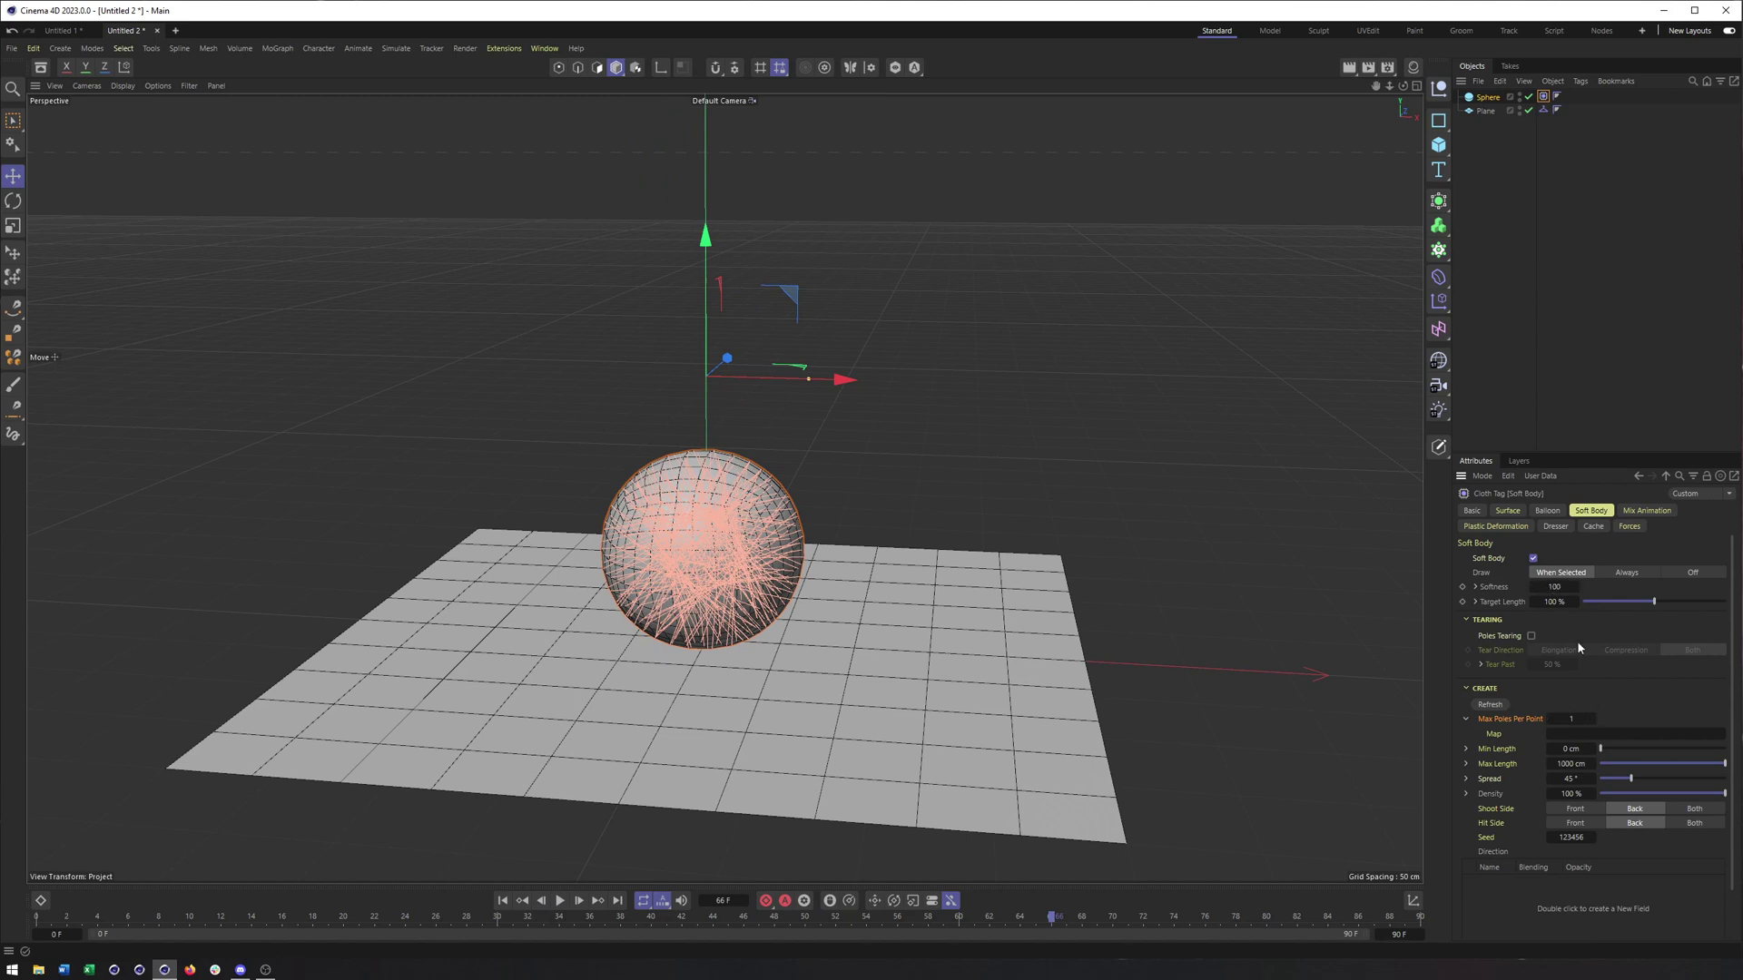
{"action": "left_click", "coordinate": [1591, 718]}
{"action": "left_click", "coordinate": [1590, 717]}
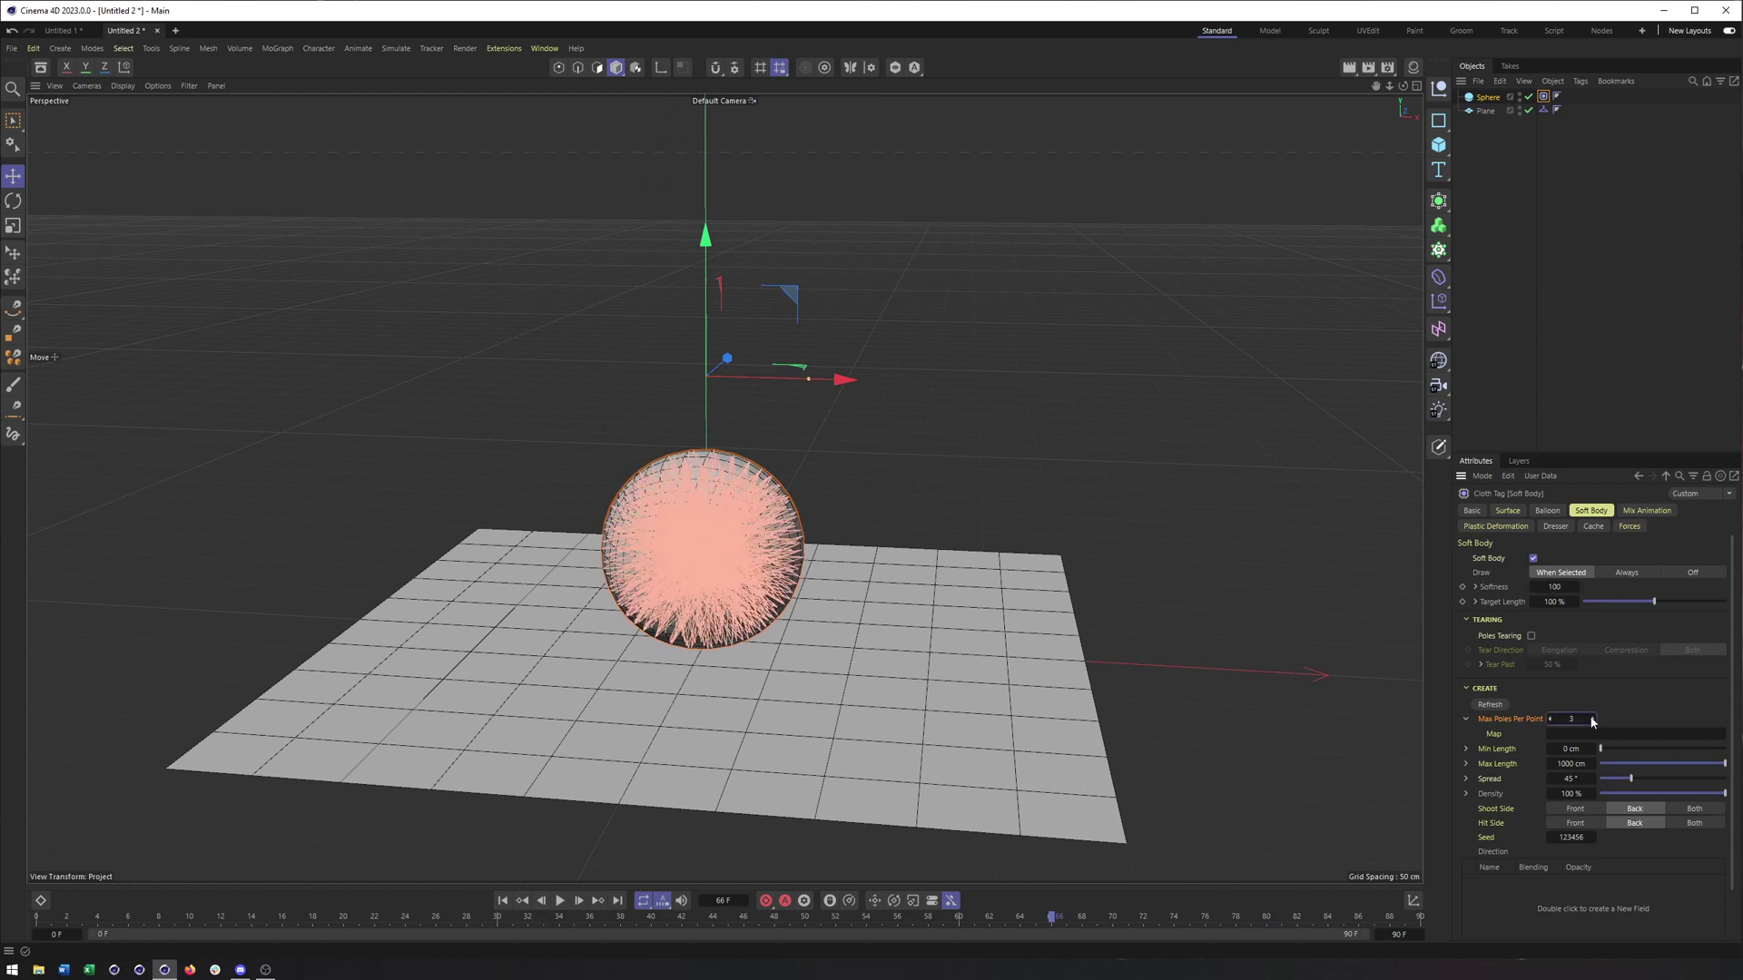
{"action": "left_click", "coordinate": [502, 901]}
{"action": "left_click", "coordinate": [560, 901]}
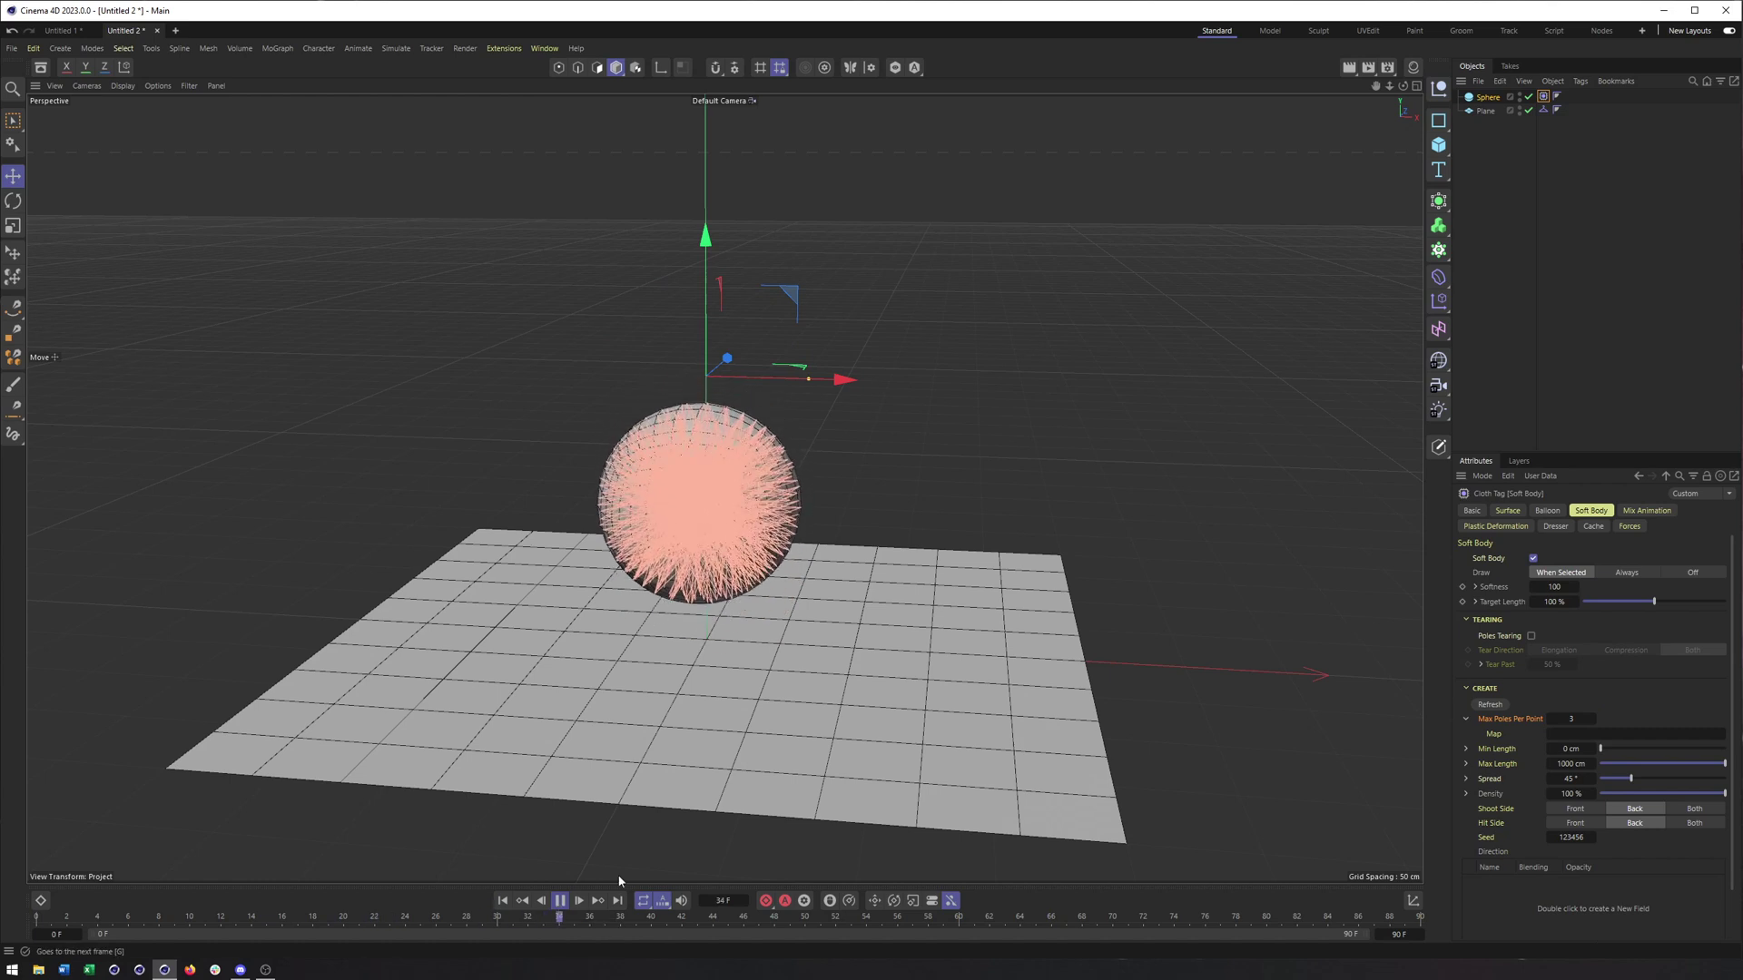
Step: Set the sphere's segments to 40 and deselect it while the animation plays
{"action": "left_click", "coordinate": [1487, 97]}
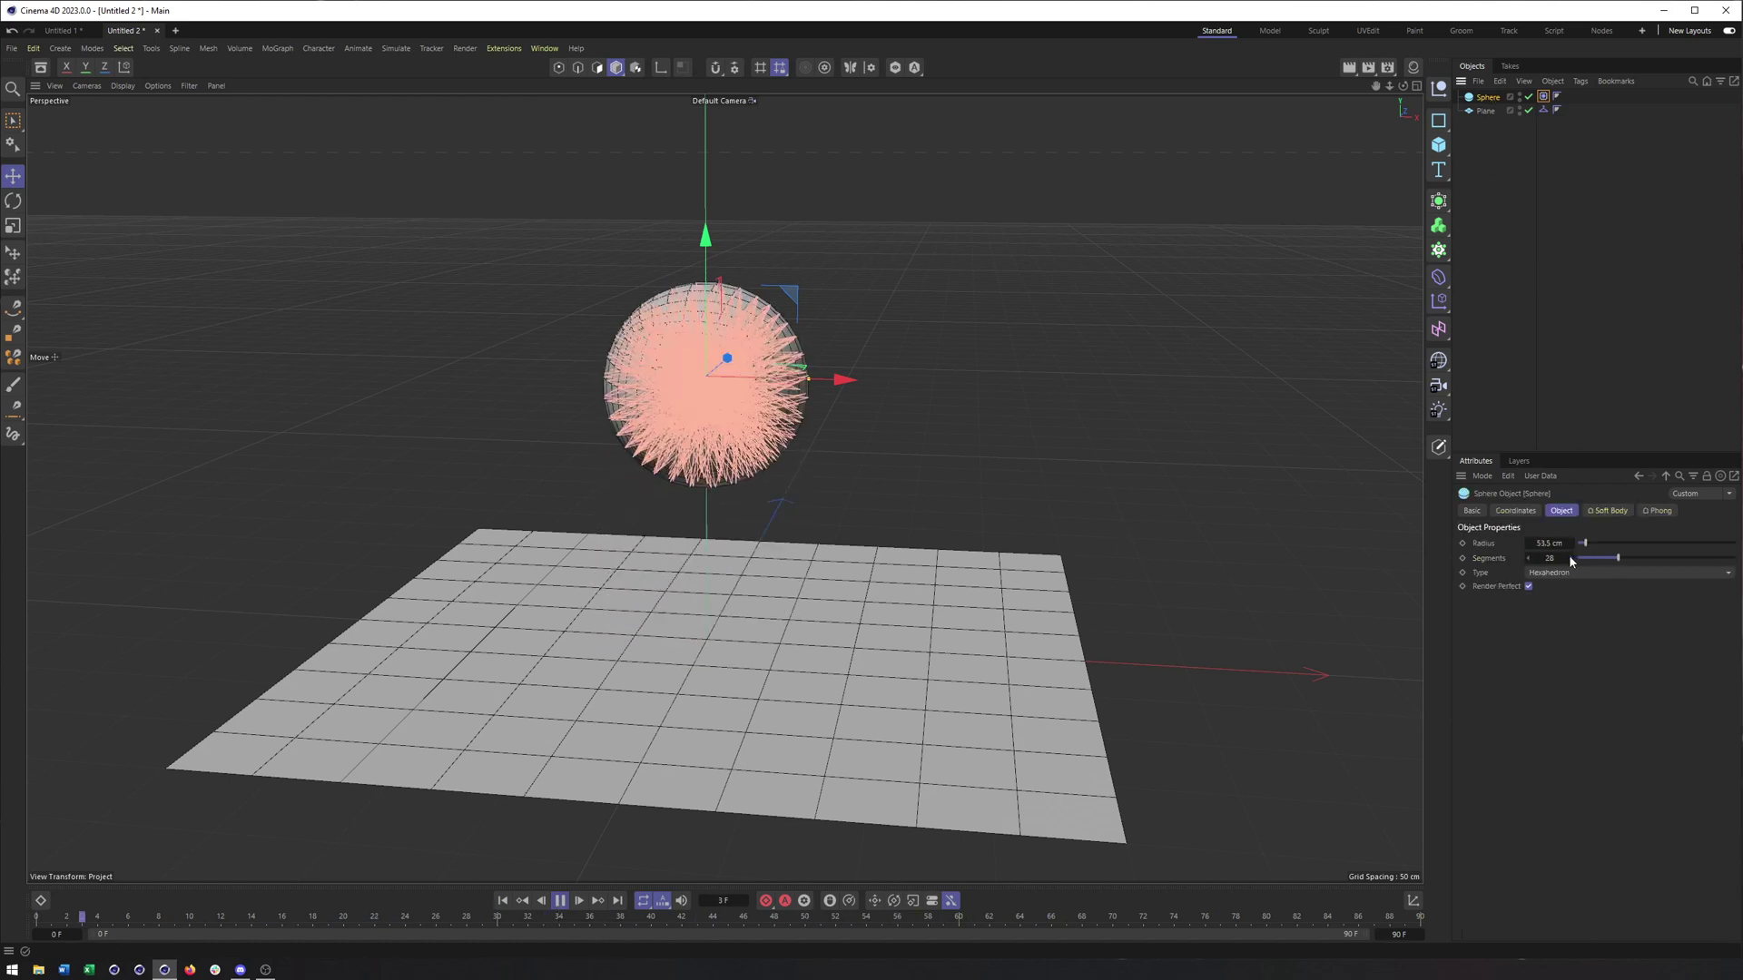
{"action": "left_click_drag", "start_coordinate": [1571, 558], "coordinate": [1570, 557]}
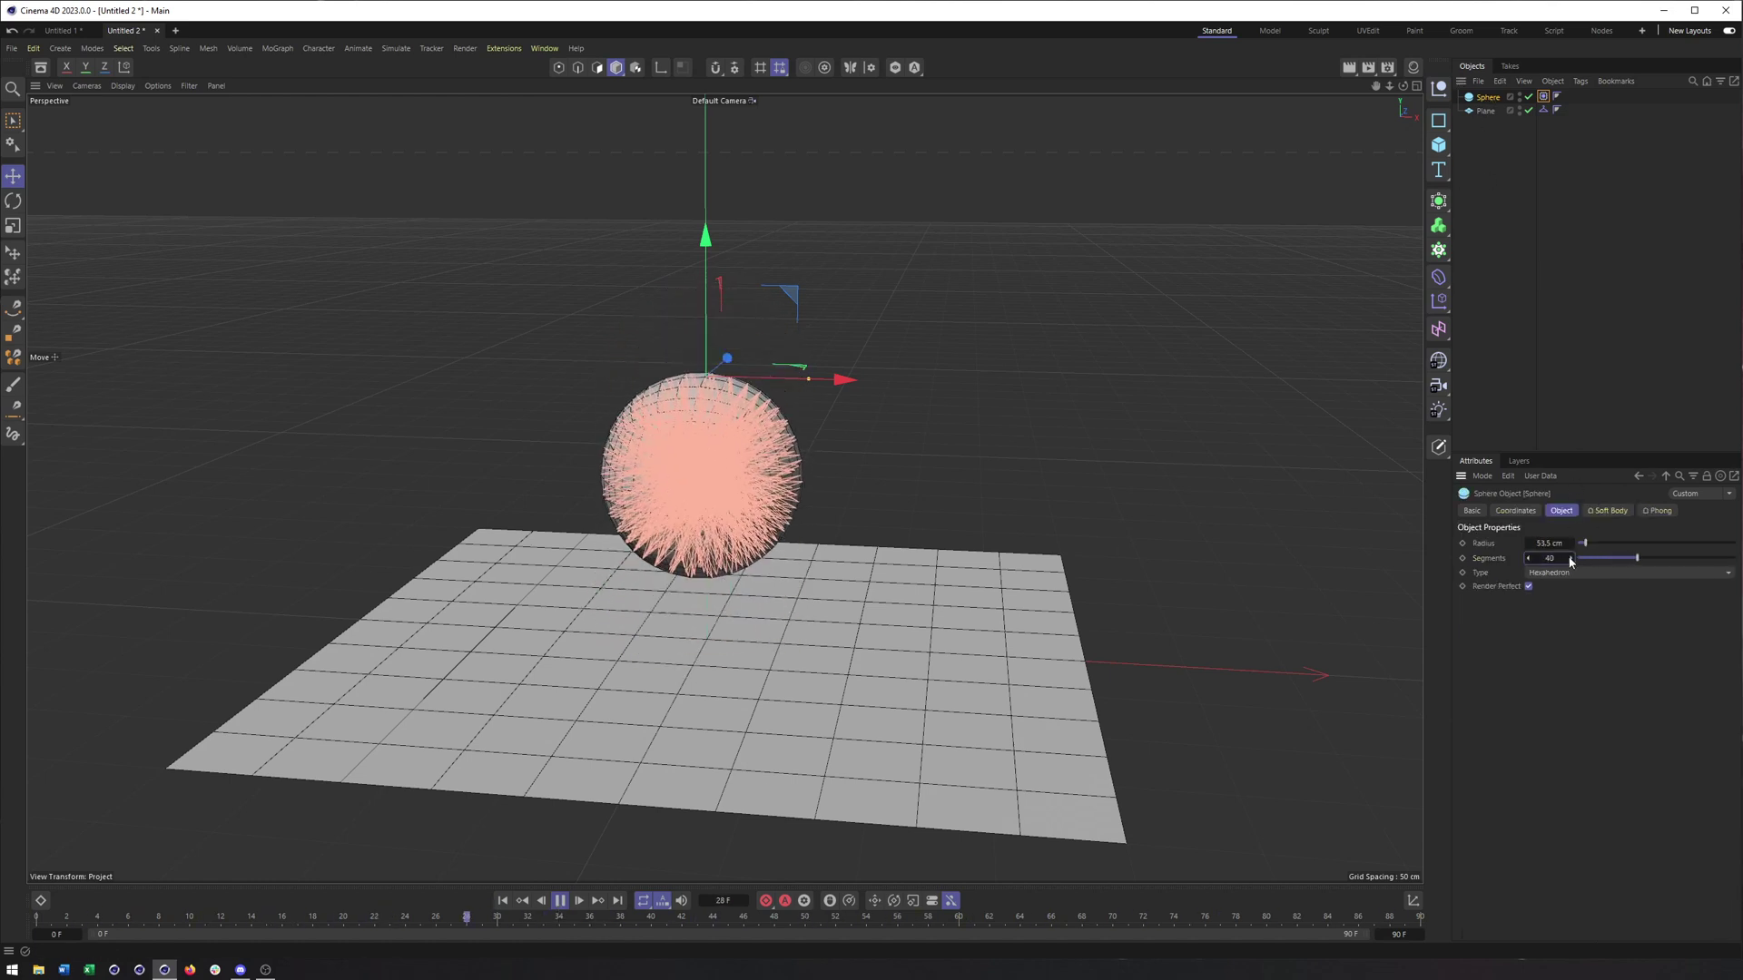
{"action": "left_click", "coordinate": [1266, 284]}
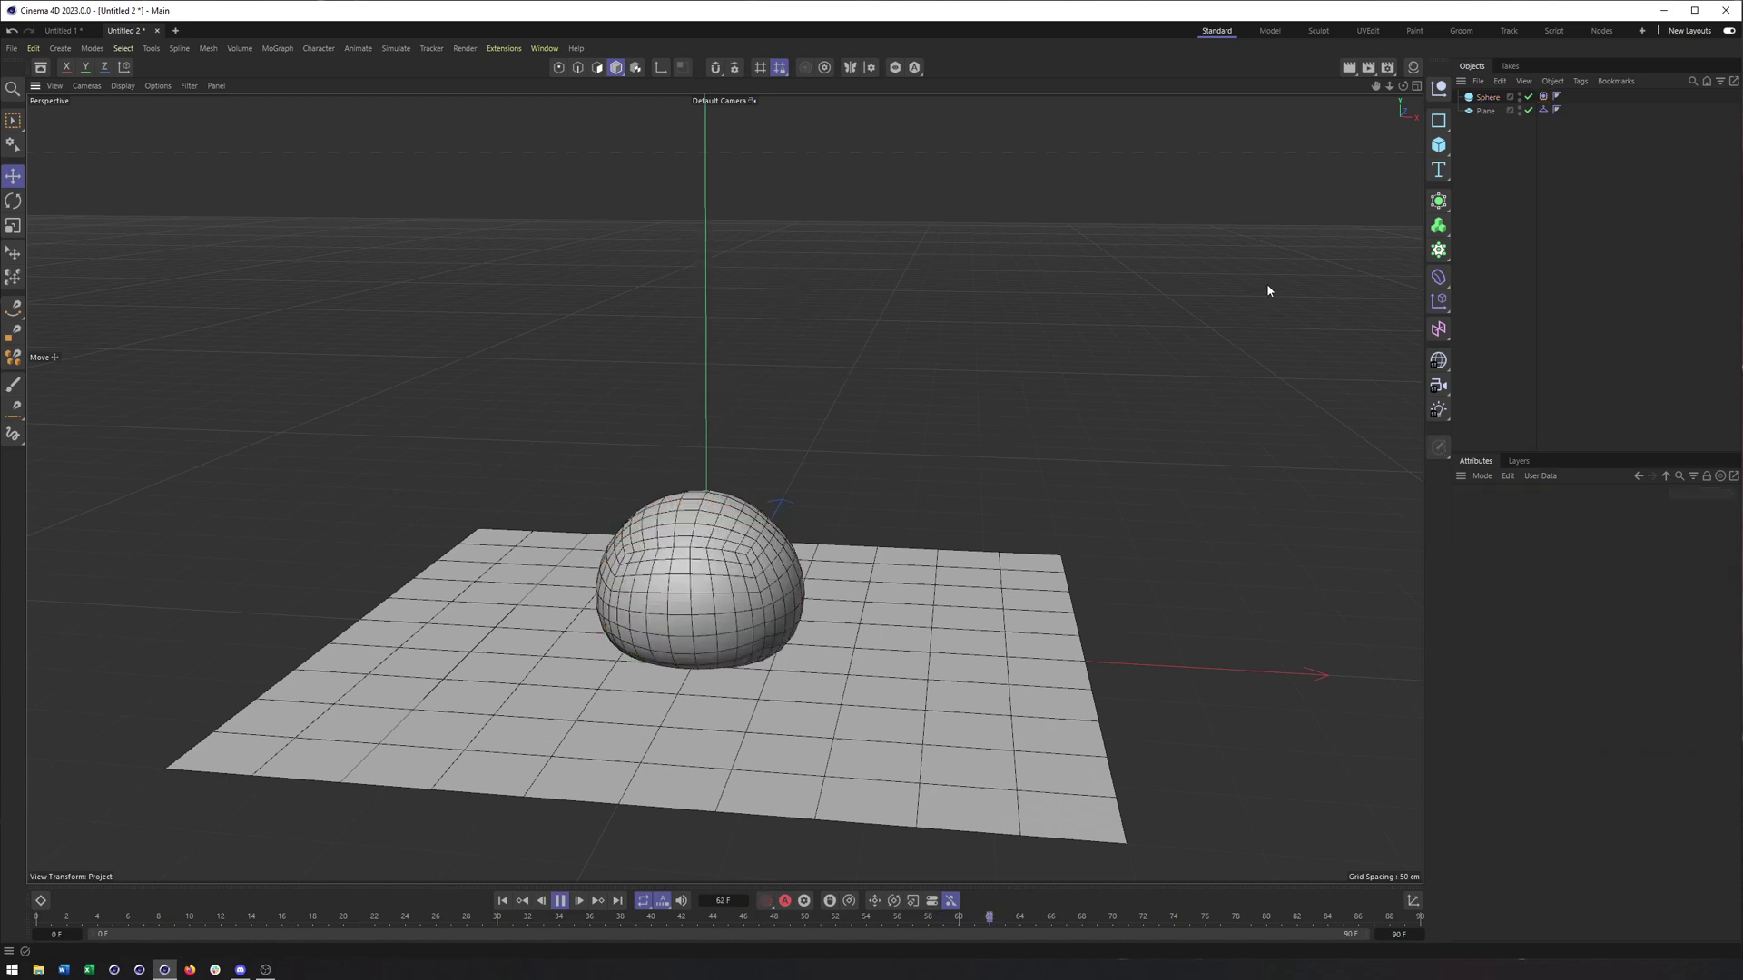
Step: Stop the playback and clear the scene cache from the sphere's Soft Body tag
{"action": "left_click", "coordinate": [1544, 98]}
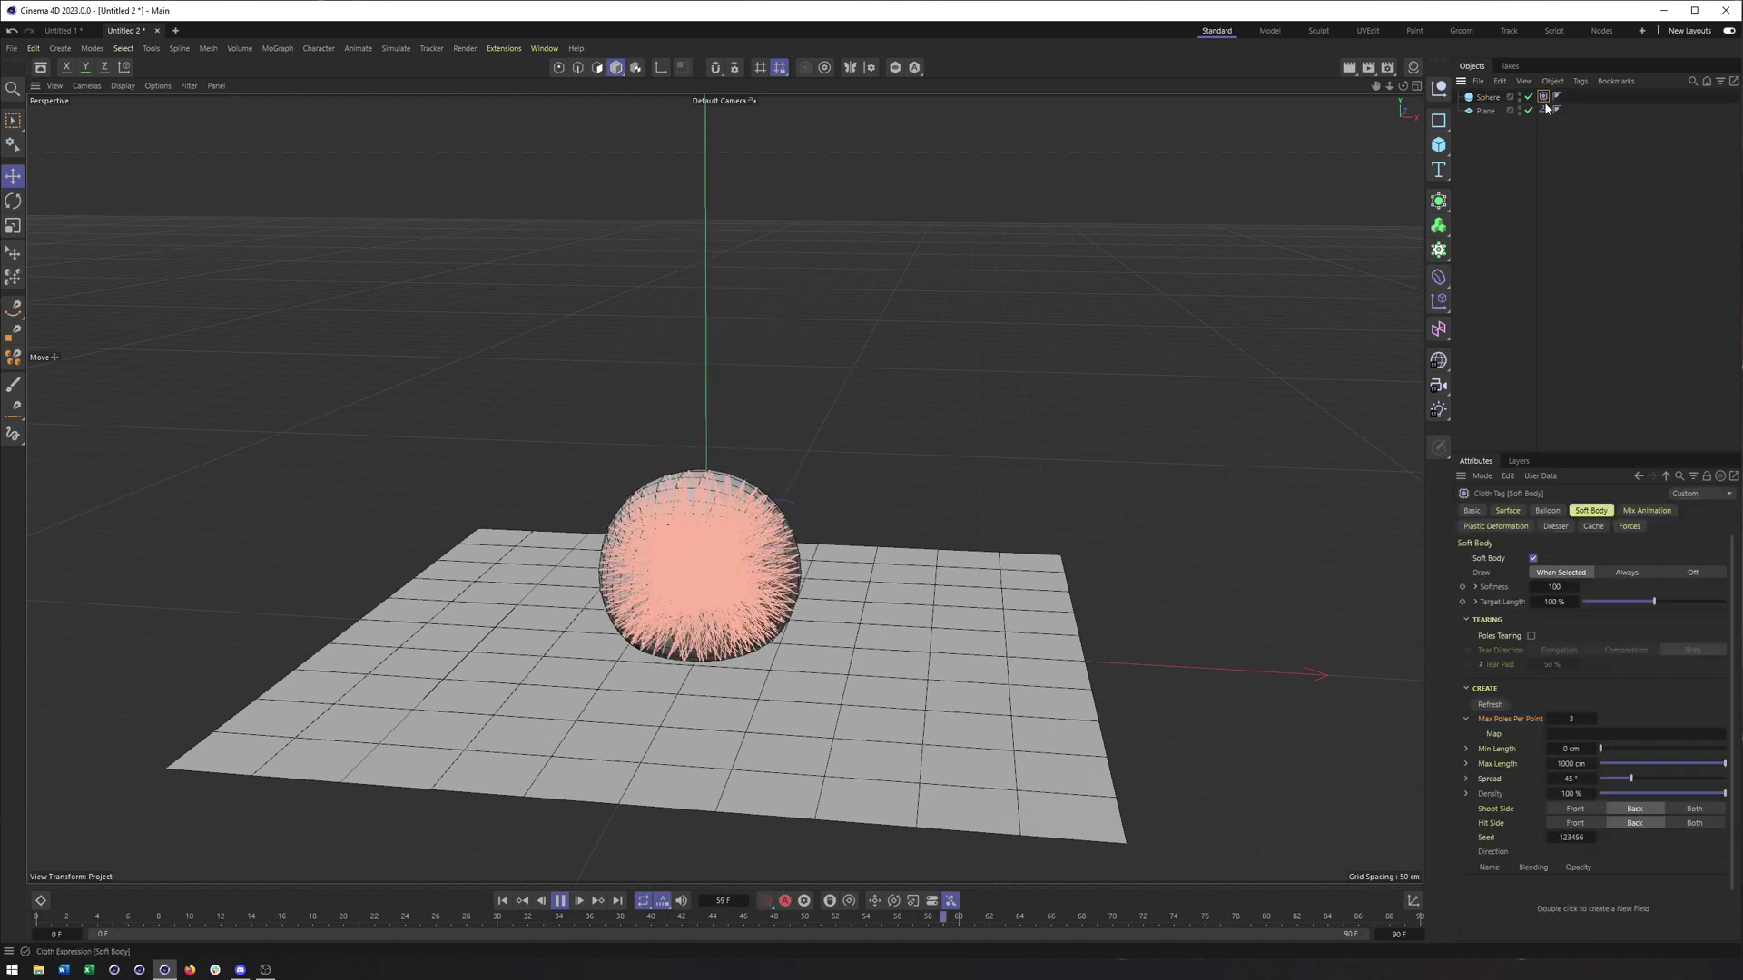
{"action": "left_click", "coordinate": [1599, 530]}
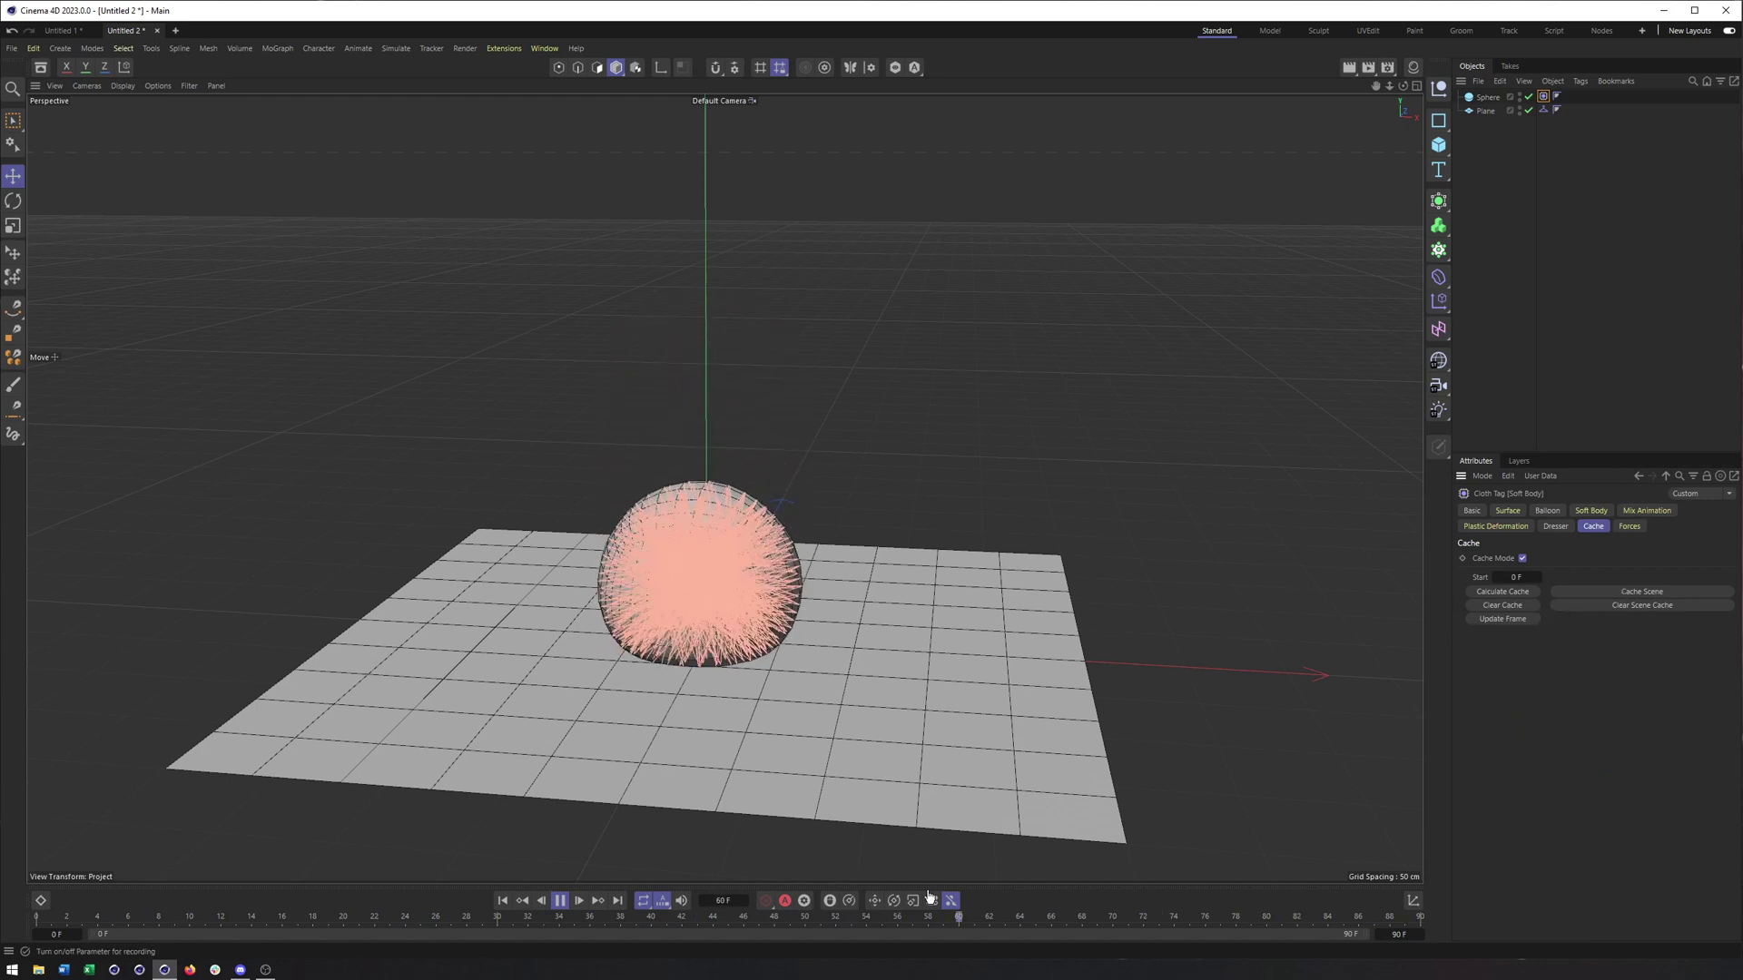
{"action": "left_click", "coordinate": [547, 905]}
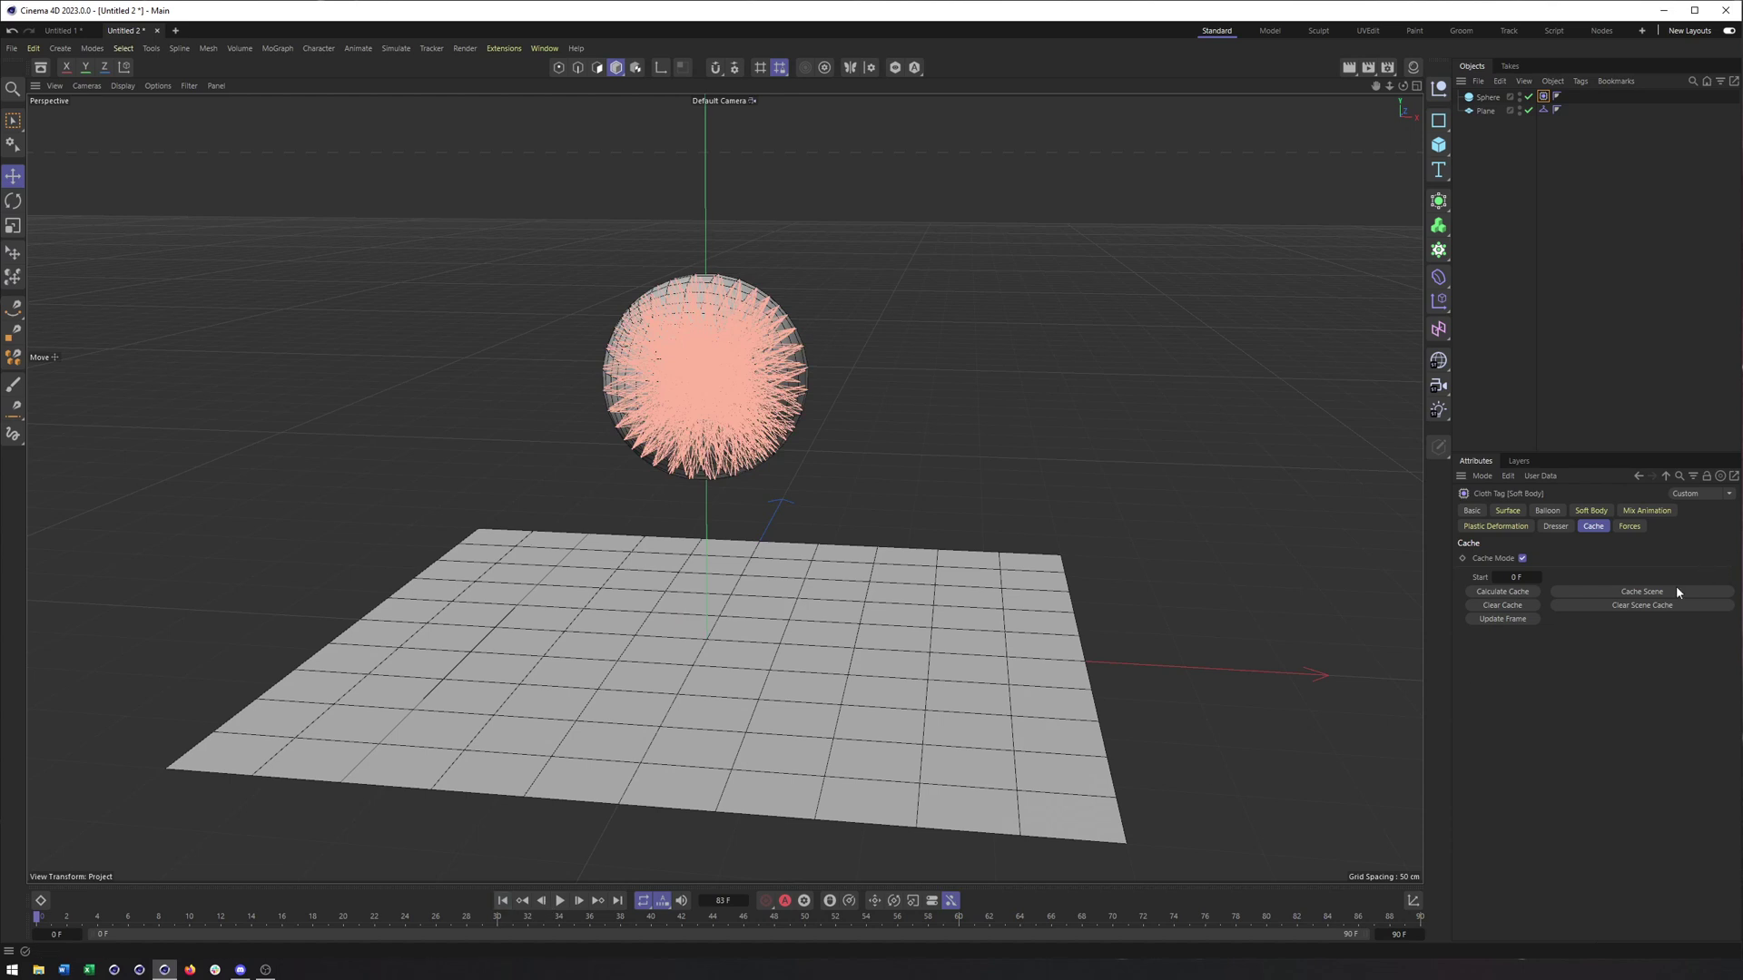
{"action": "left_click", "coordinate": [1605, 607]}
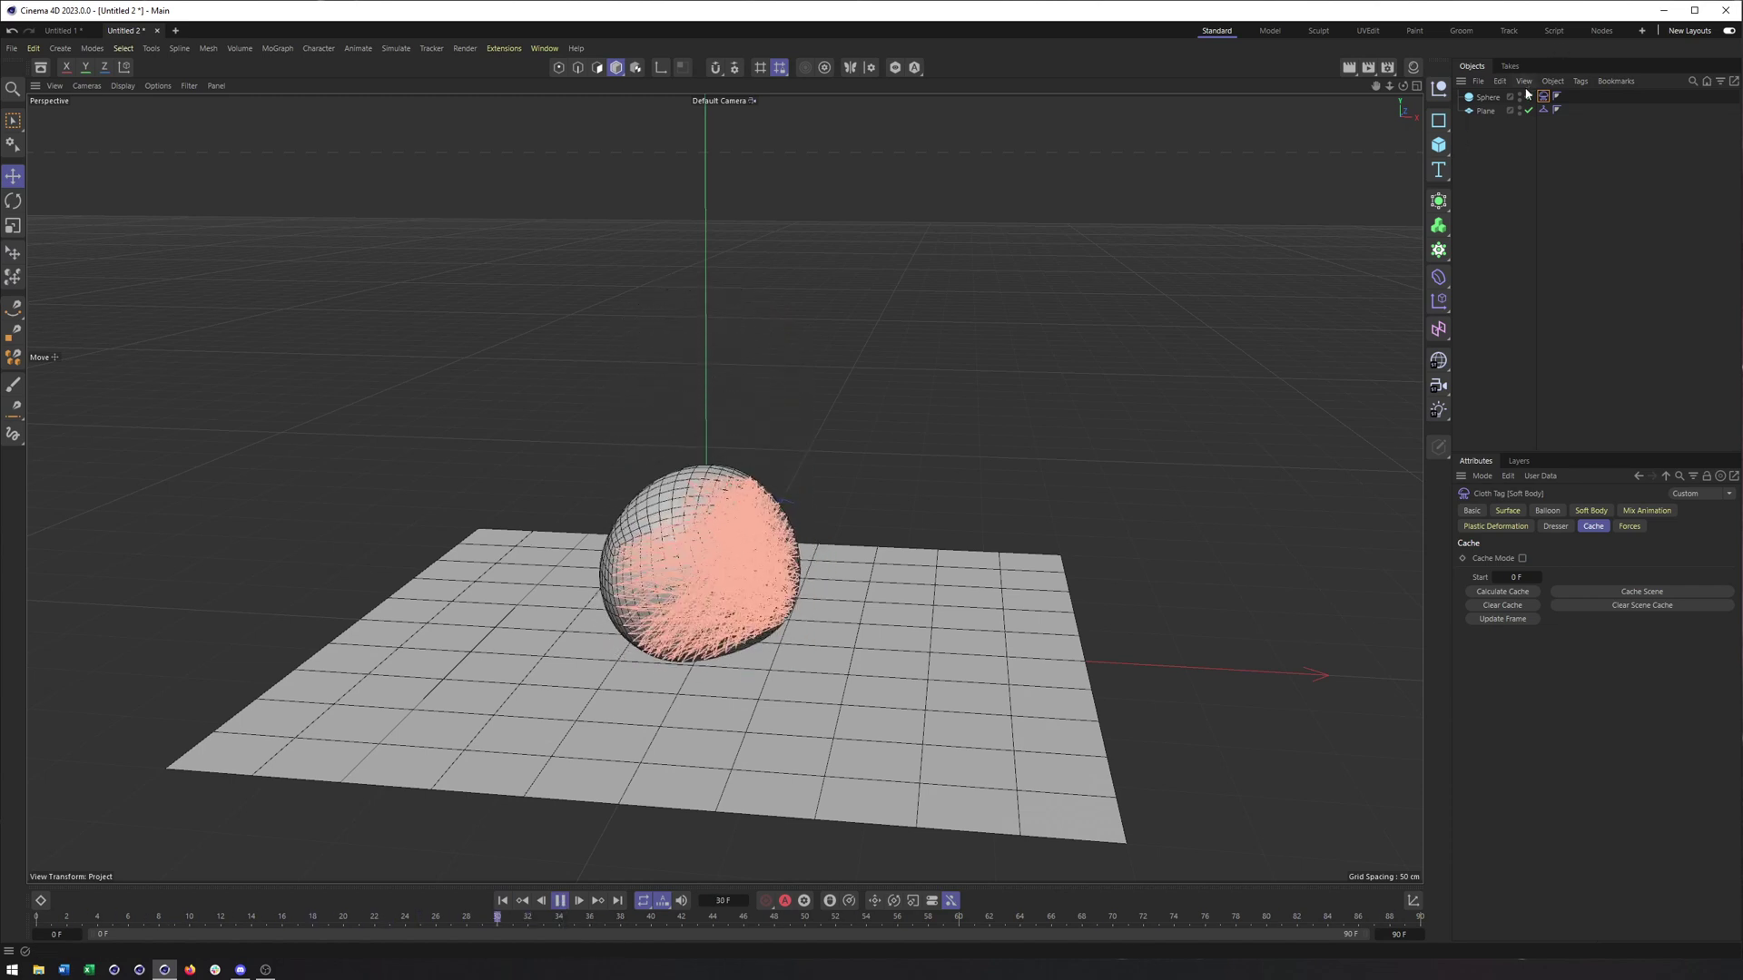
Step: Inspect the Soft Body settings and the sphere's poles during playback and again at the first frame
{"action": "left_click", "coordinate": [1590, 510]}
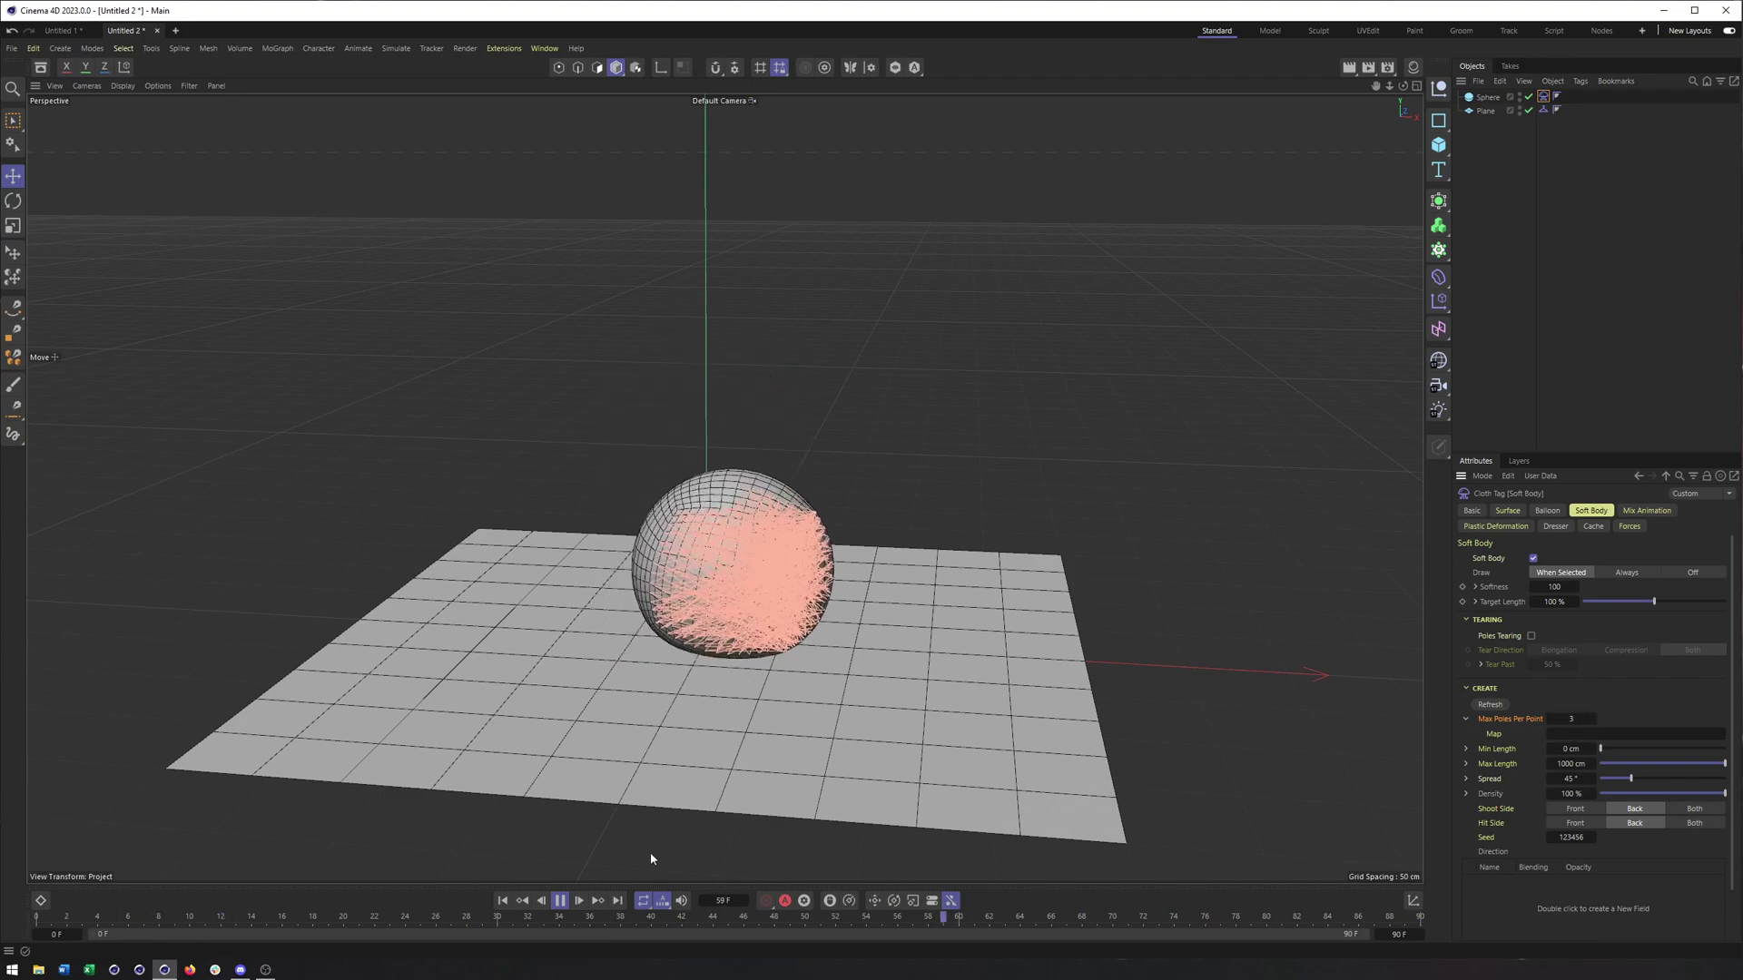
{"action": "left_click", "coordinate": [560, 900]}
{"action": "mouse_move", "coordinate": [681, 698]}
{"action": "left_mouse_down", "text": "alt"}
{"action": "mouse_move", "coordinate": [1162, 679]}
{"action": "mouse_move", "coordinate": [686, 681]}
{"action": "left_mouse_up", "text": "alt"}
{"action": "left_click", "coordinate": [502, 901]}
{"action": "middle_click_drag", "start_coordinate": [699, 450], "coordinate": [767, 466], "text": "alt"}
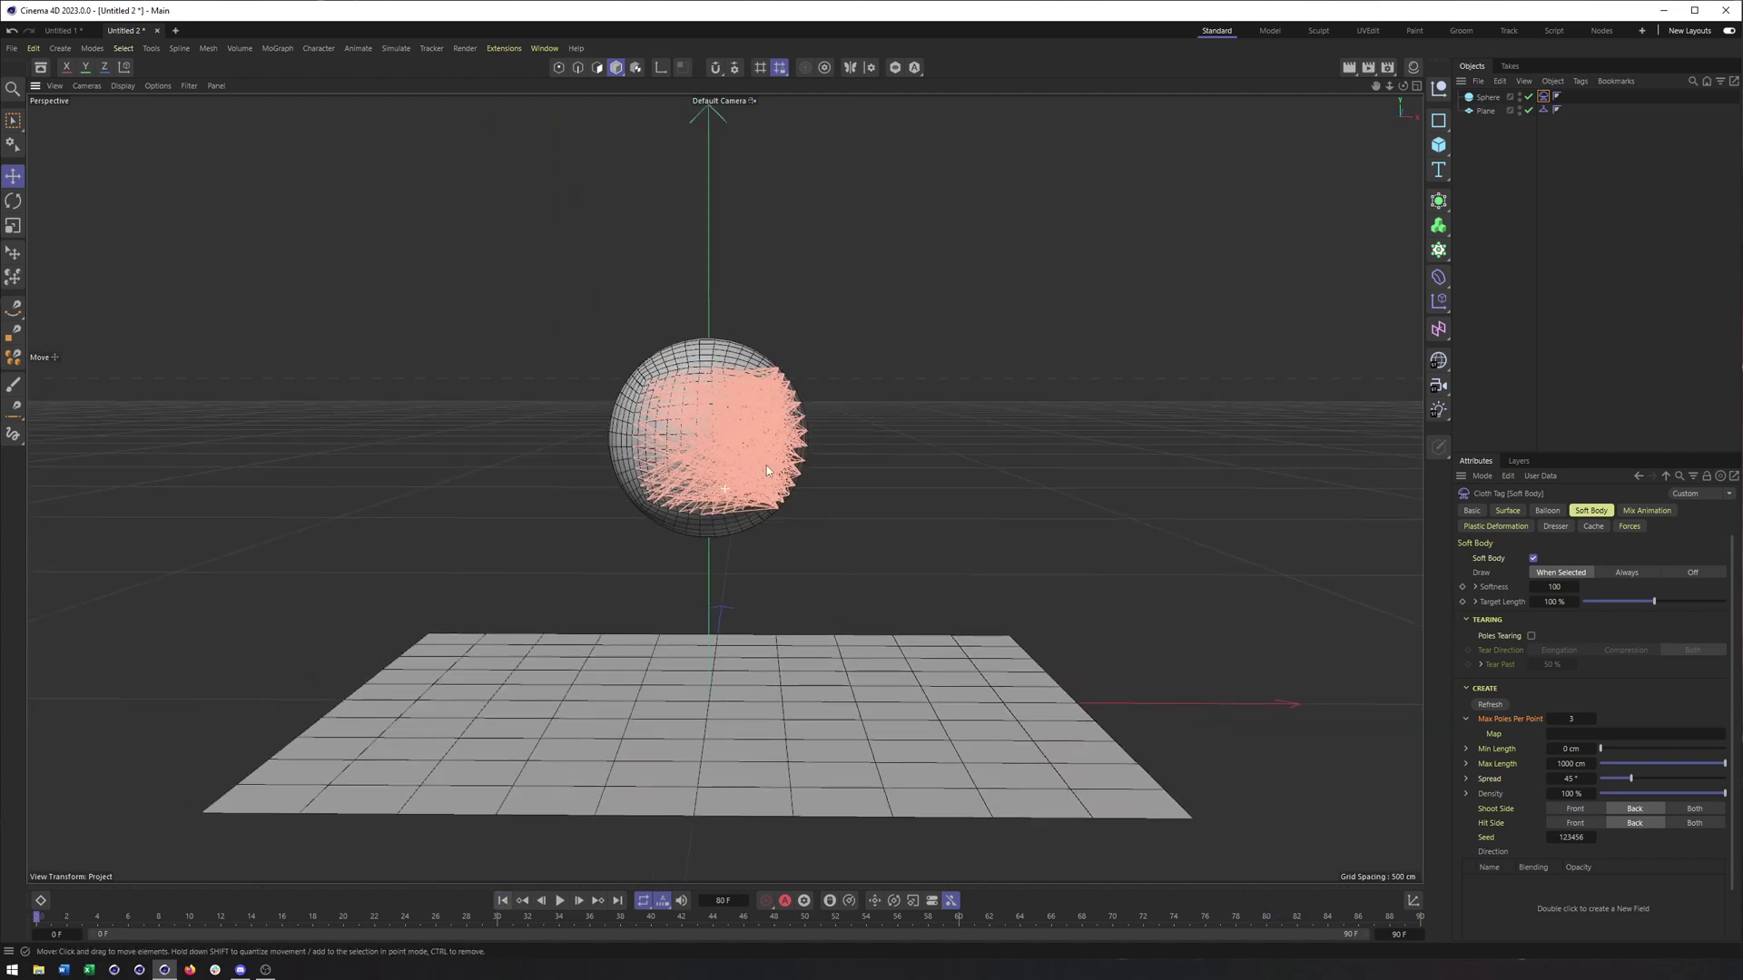
Step: Delete the Soft Body tag from the sphere and add a fresh Soft Body simulation tag to it
{"action": "key", "text": "Delete"}
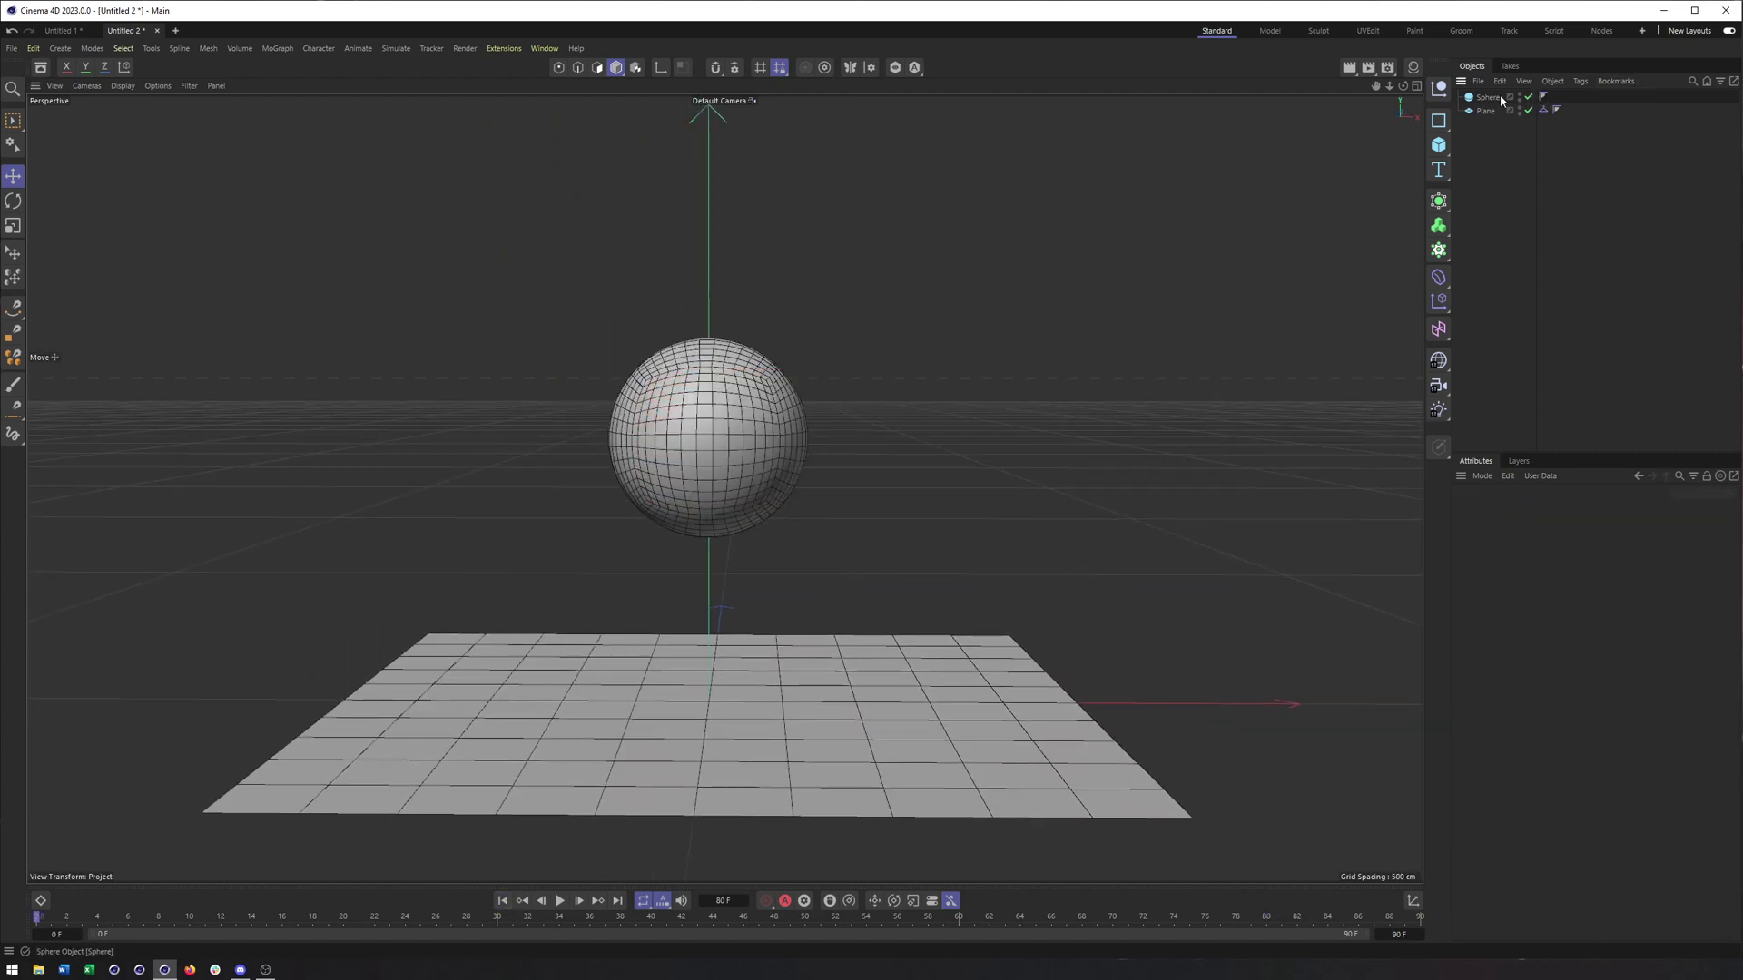
{"action": "right_click", "coordinate": [1495, 100]}
{"action": "mouse_move", "coordinate": [1555, 296]}
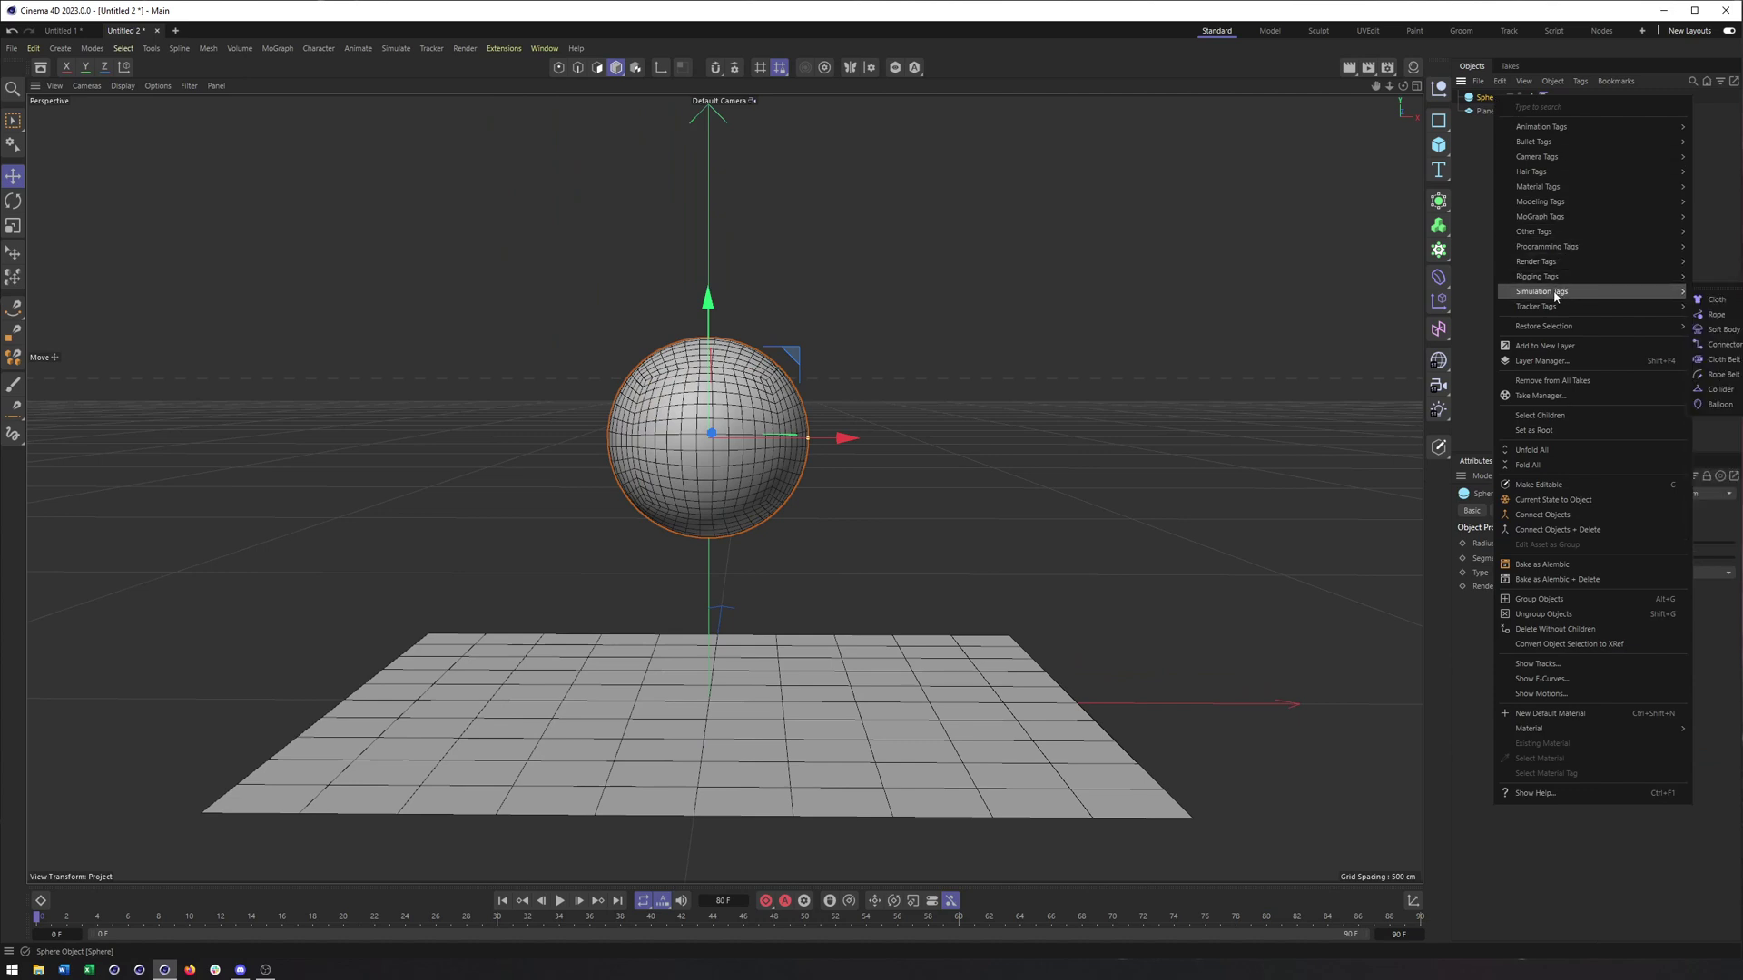
{"action": "left_click", "coordinate": [1717, 332]}
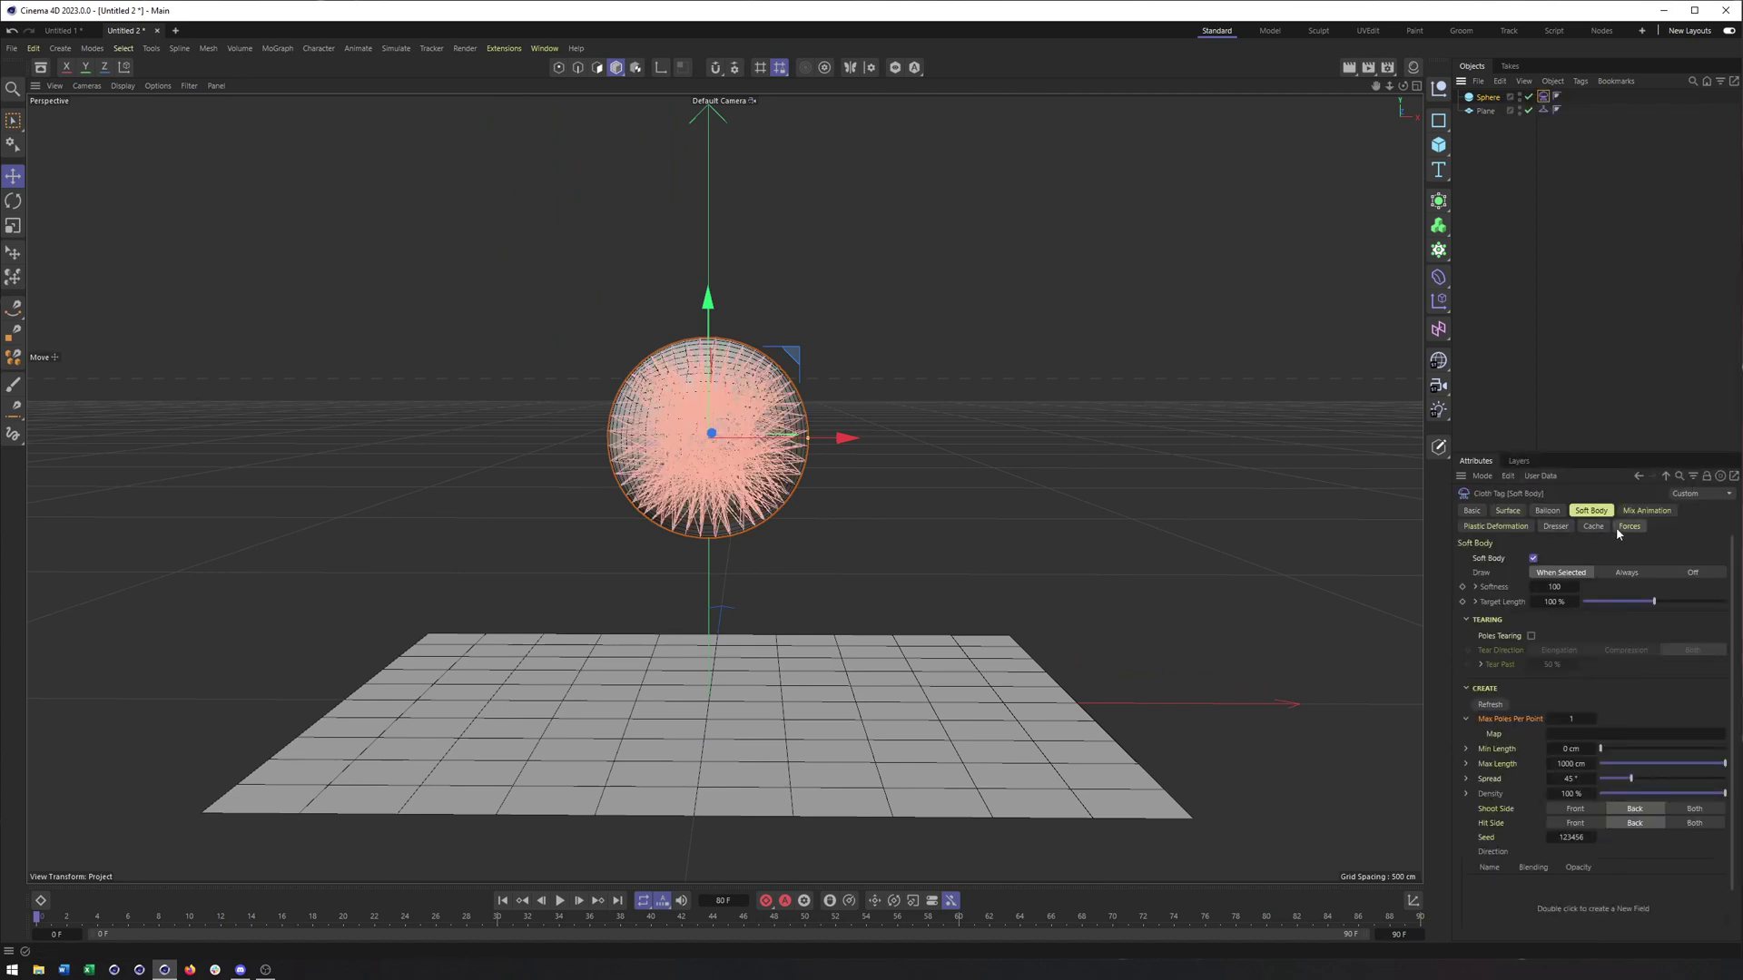
Step: Set Max Poles Per Point to 3 in the new Soft Body tag, play the simulation and deselect the sphere
{"action": "left_click", "coordinate": [1591, 717]}
{"action": "left_click", "coordinate": [1590, 717]}
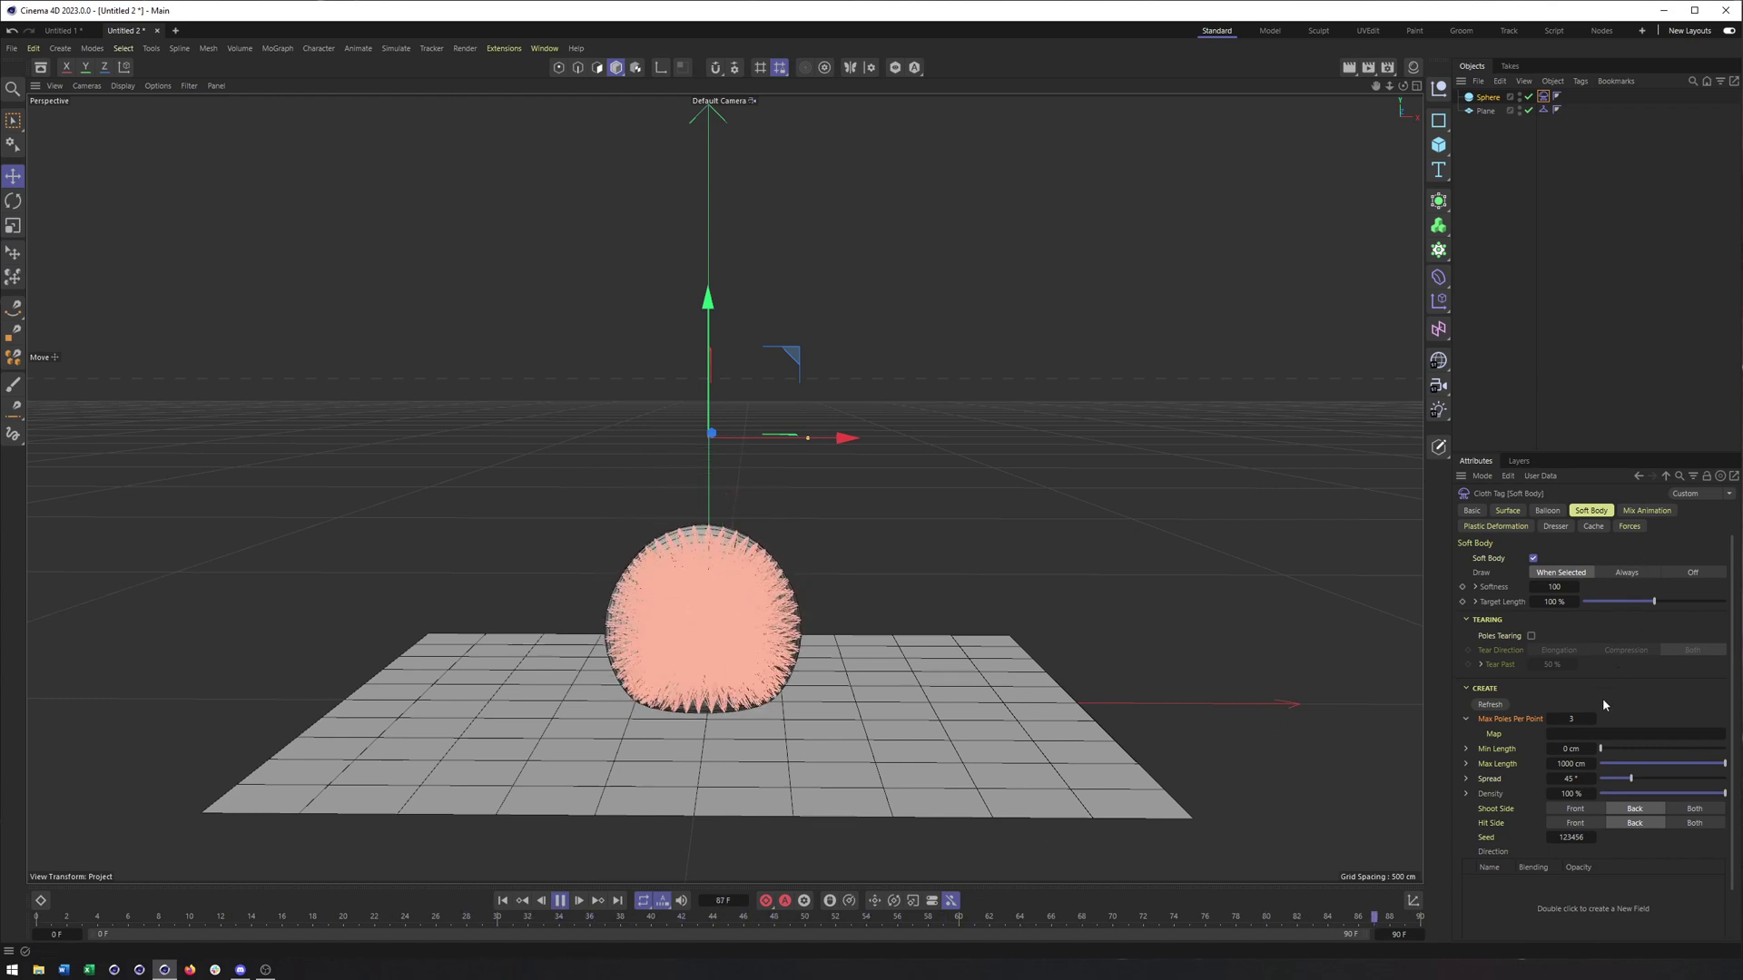
{"action": "left_click", "coordinate": [1186, 526]}
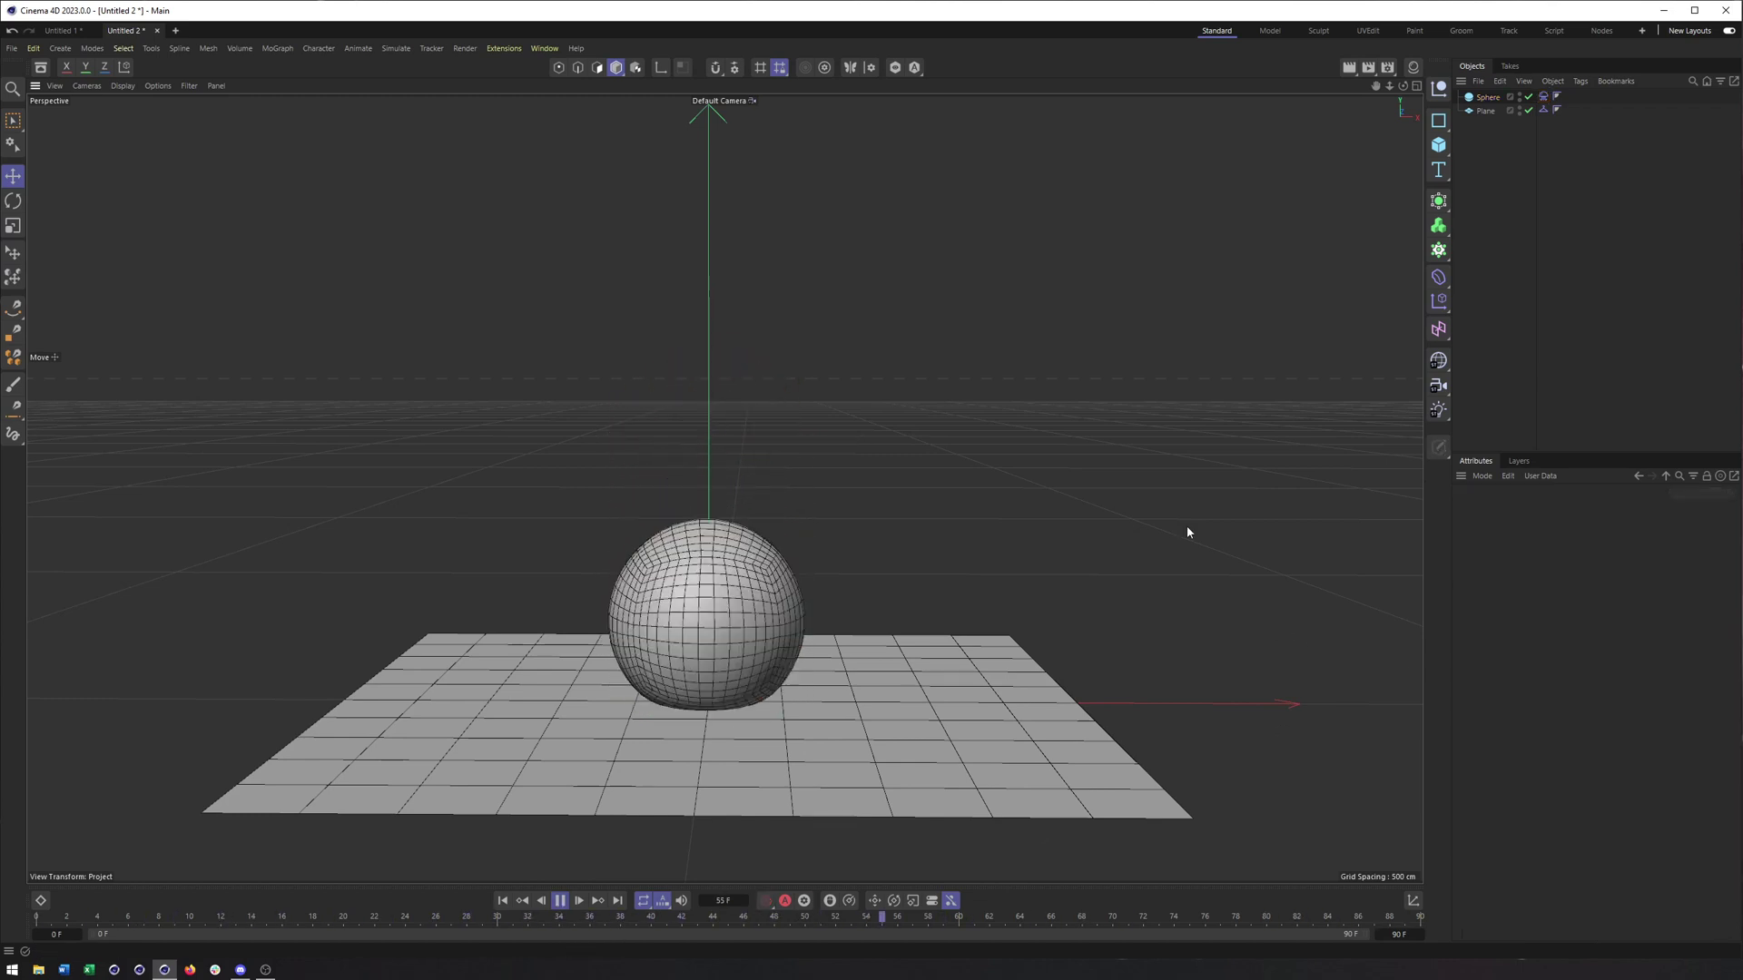
Step: Watch the sphere's bounce from a closer view, return to the first frame and examine the poles of its Soft Body tag
{"action": "left_click", "coordinate": [1487, 97]}
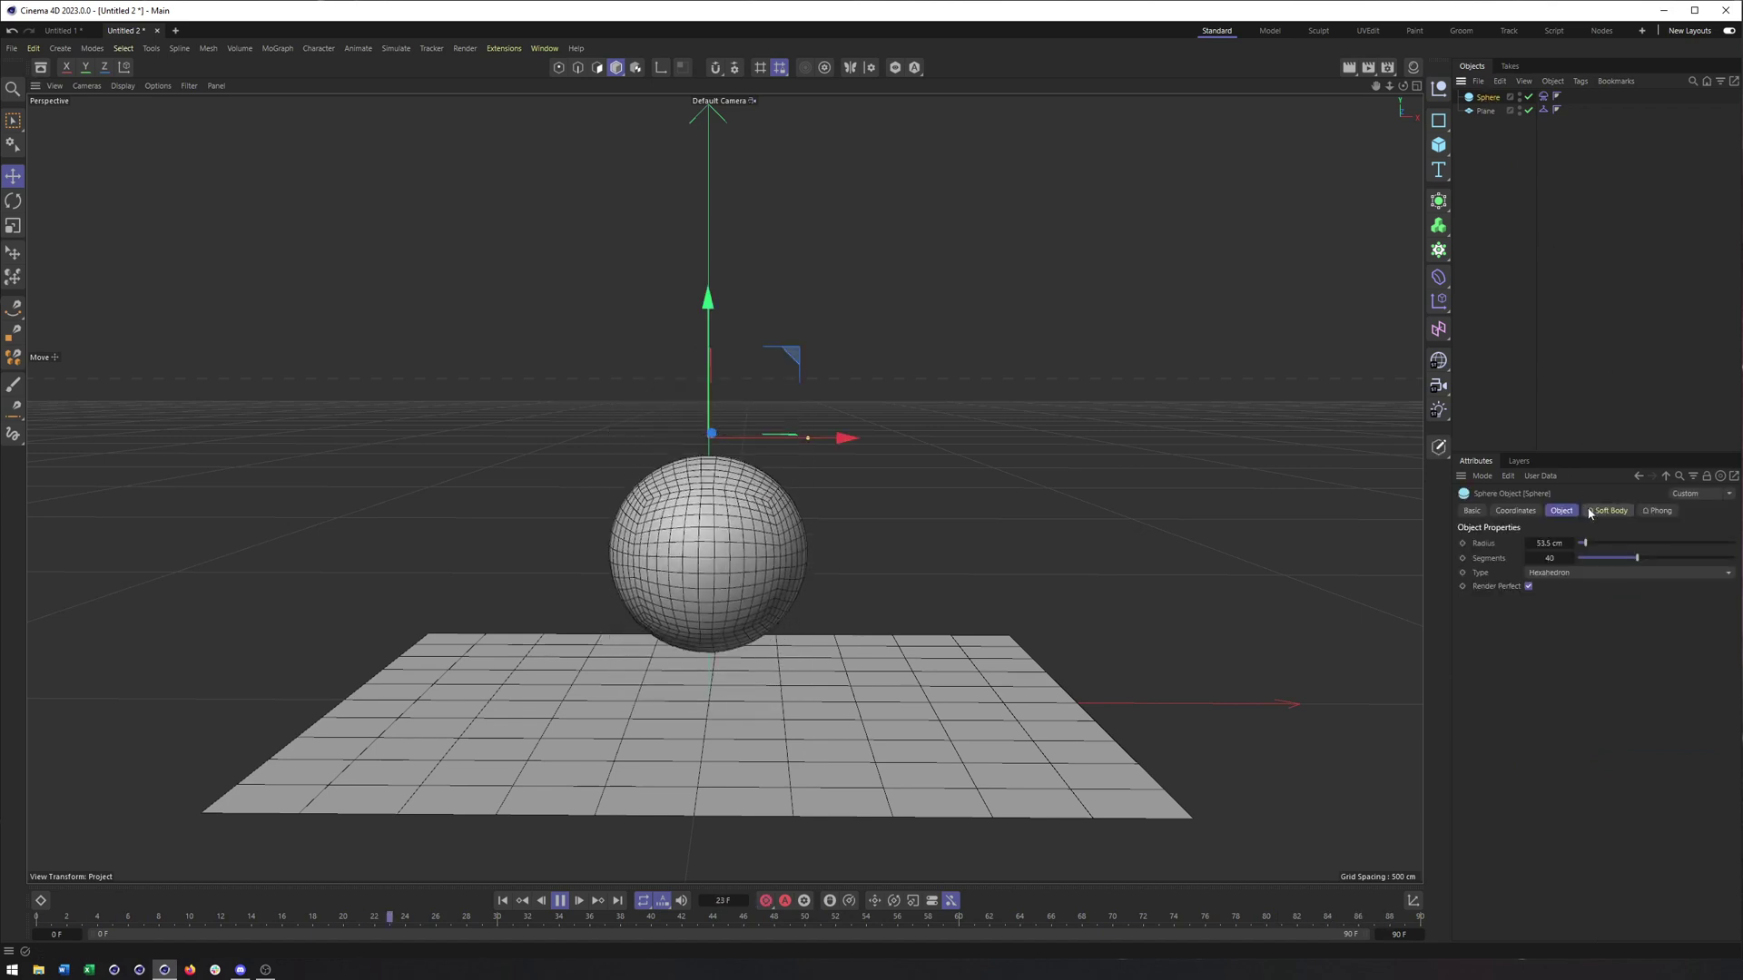
{"action": "middle_click_drag", "start_coordinate": [1050, 483], "coordinate": [1078, 496], "text": "alt"}
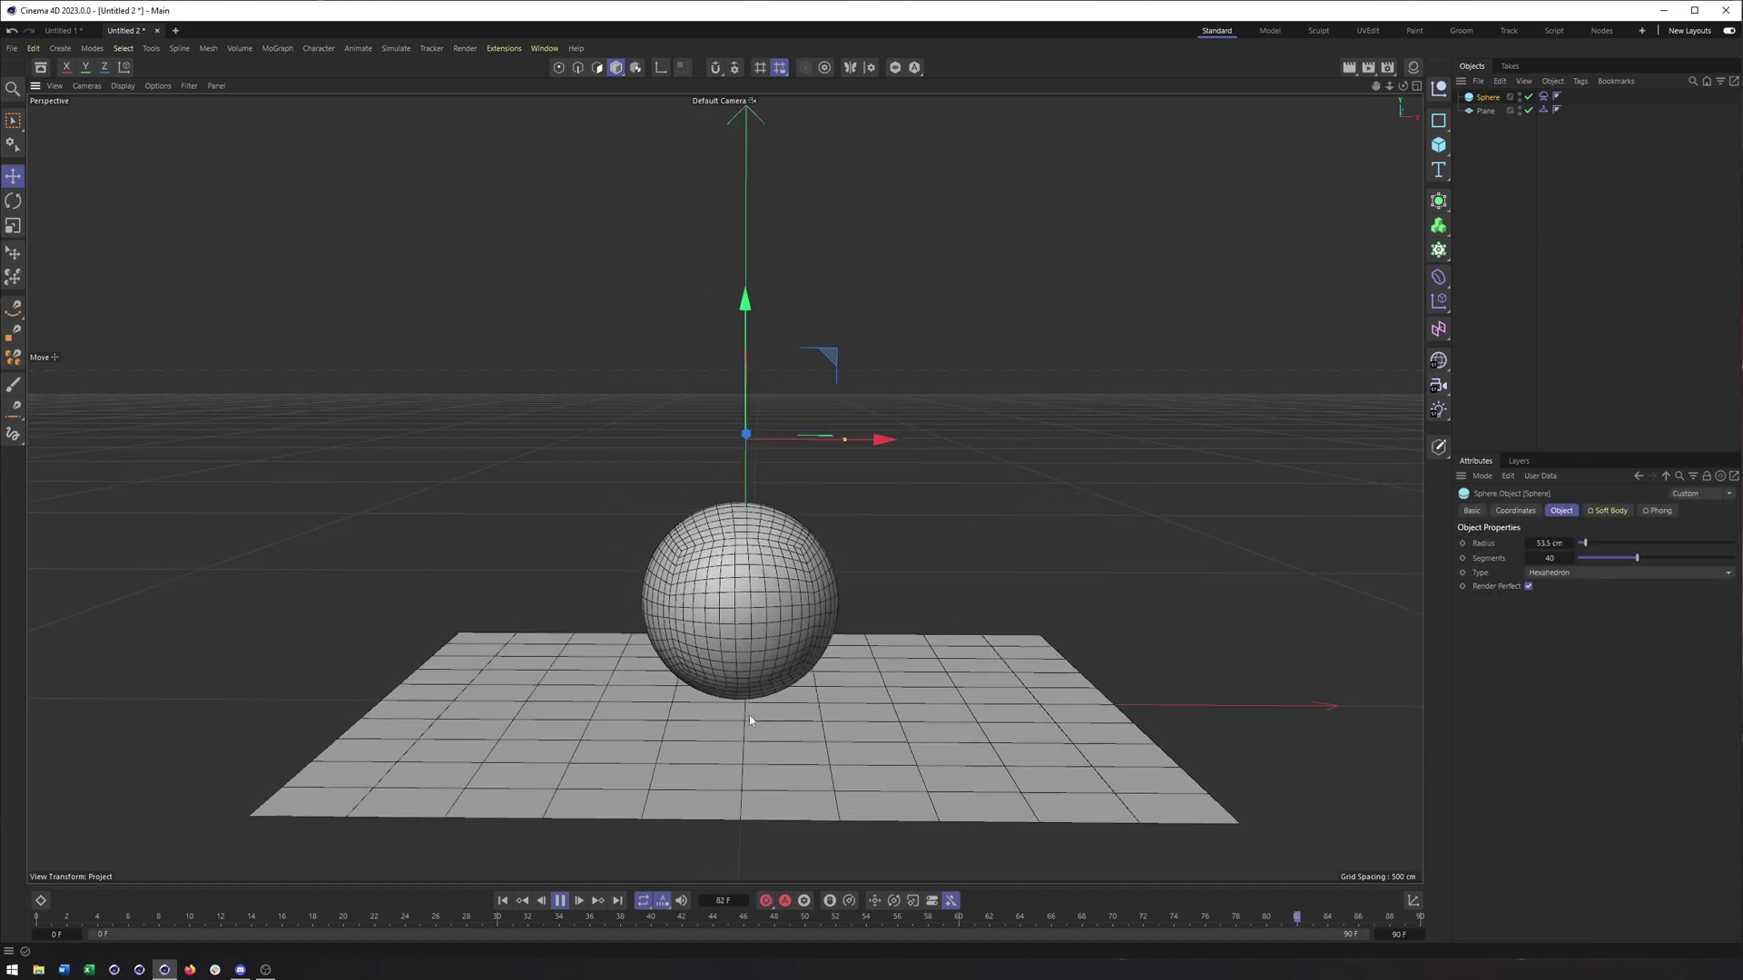
{"action": "left_click_drag", "start_coordinate": [849, 594], "coordinate": [842, 595], "text": "alt"}
{"action": "right_click_drag", "start_coordinate": [842, 595], "coordinate": [870, 593], "text": "alt"}
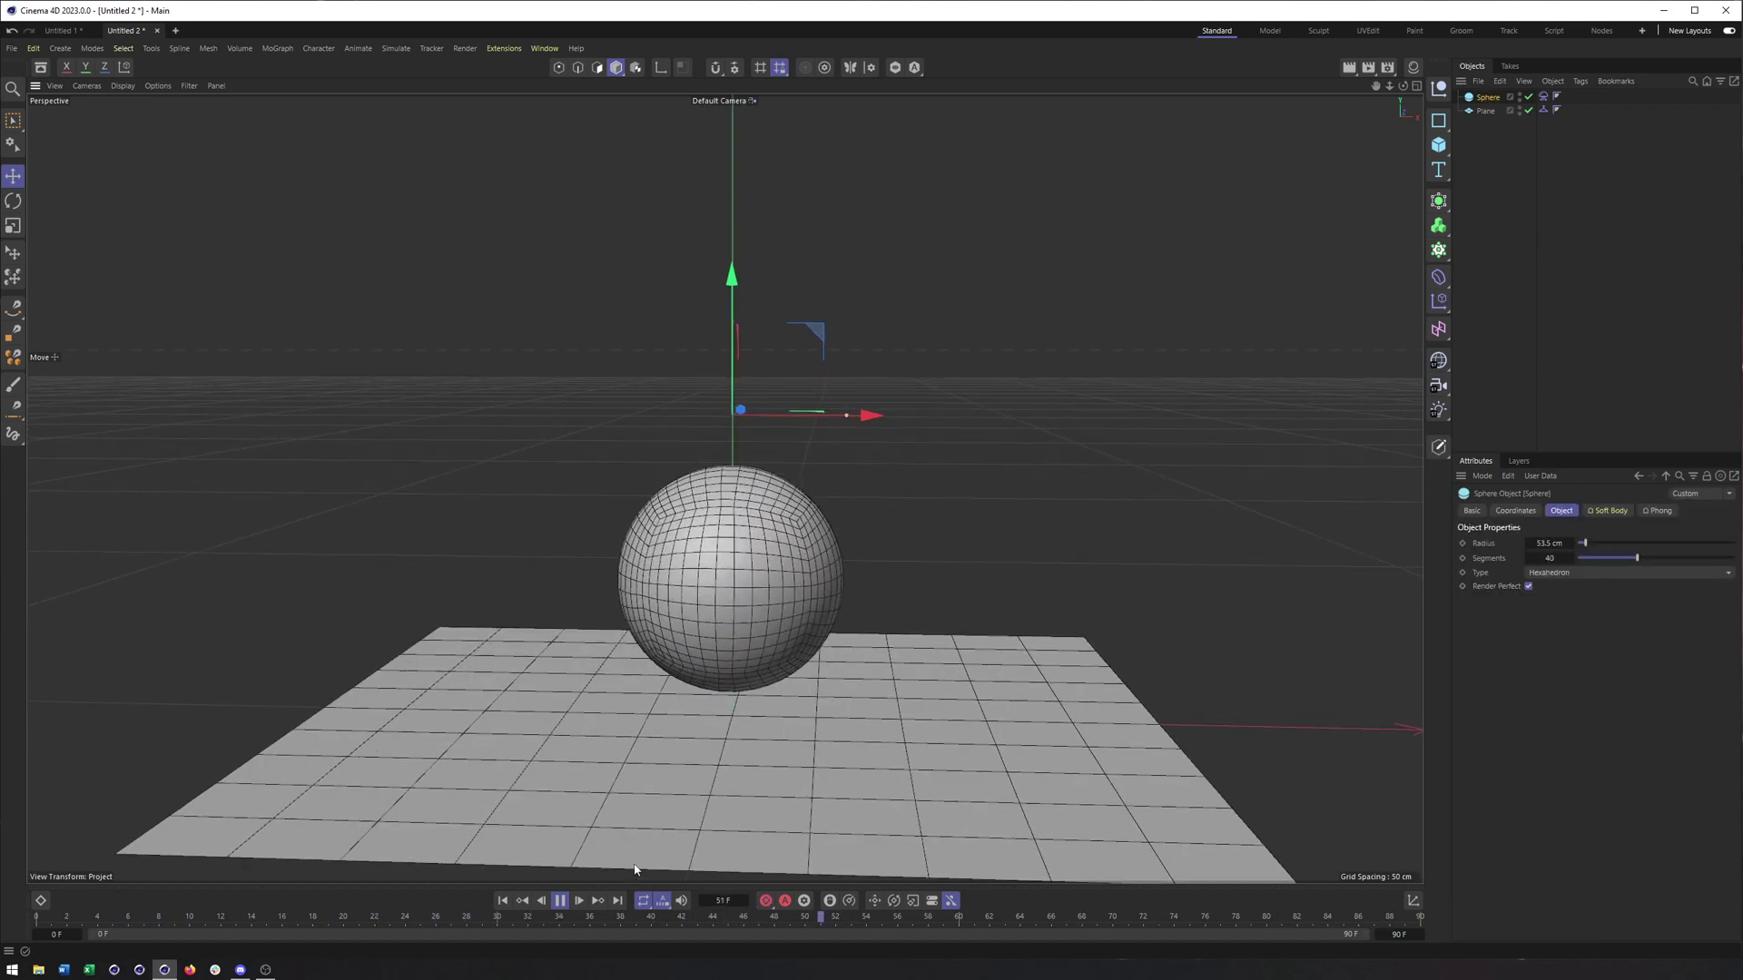
{"action": "left_click", "coordinate": [562, 903]}
{"action": "left_click", "coordinate": [503, 902]}
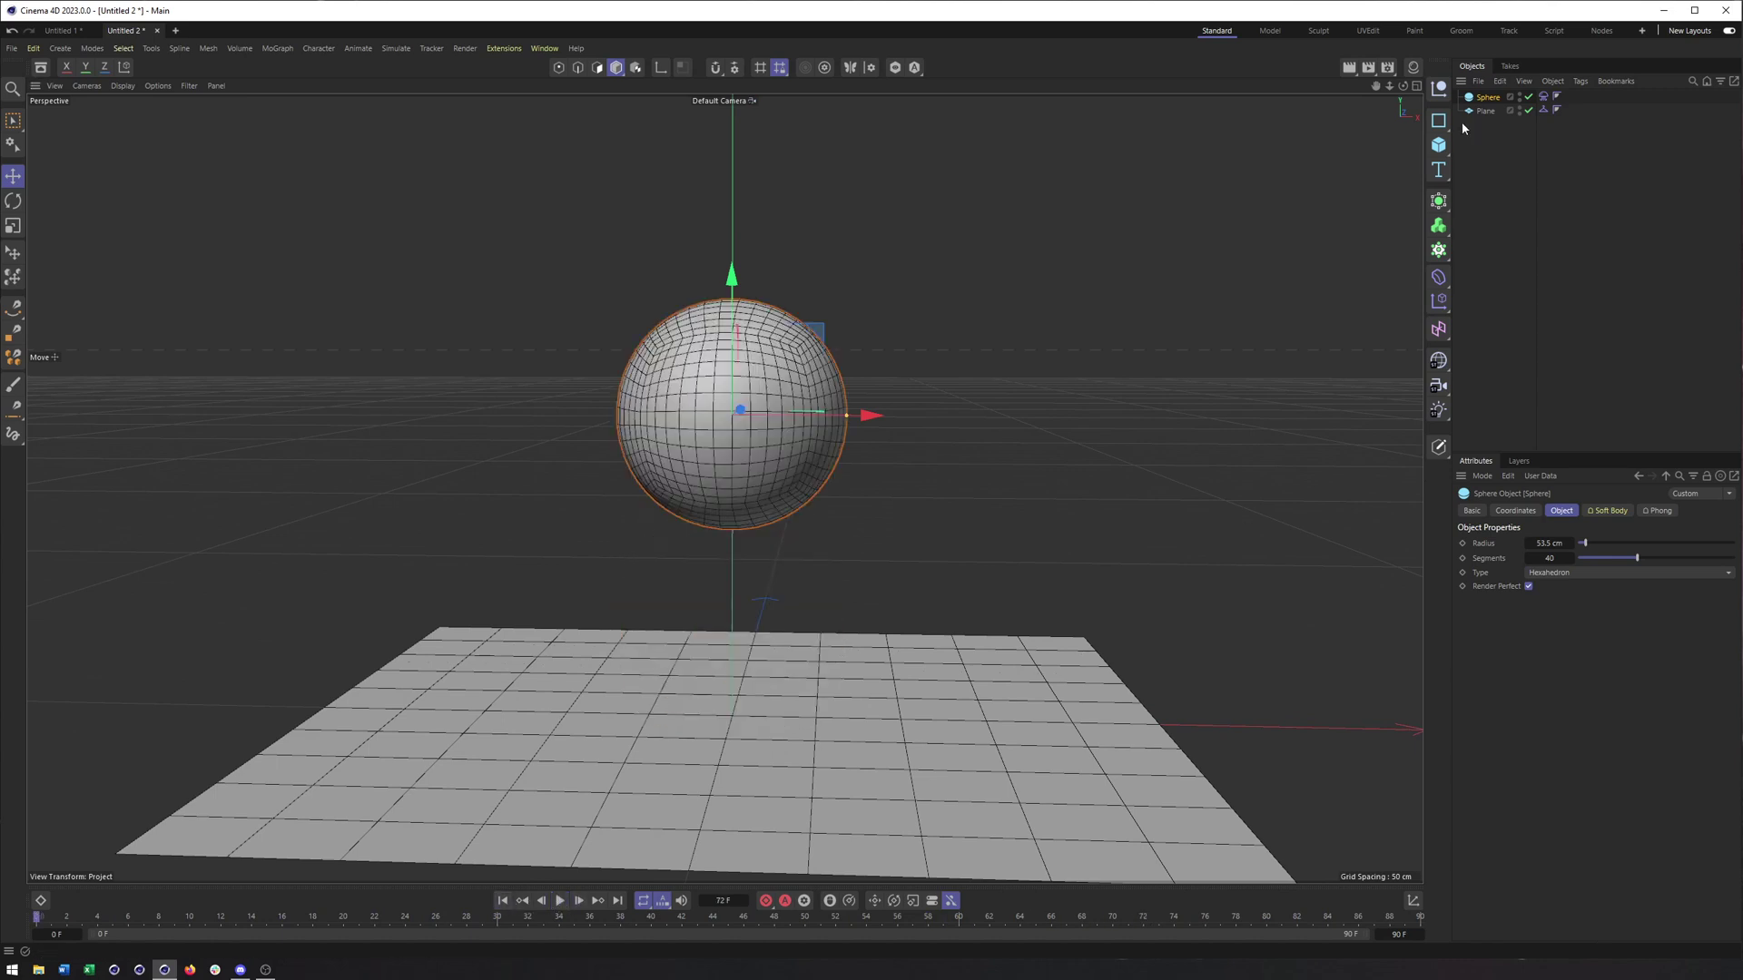
{"action": "left_click", "coordinate": [1542, 96]}
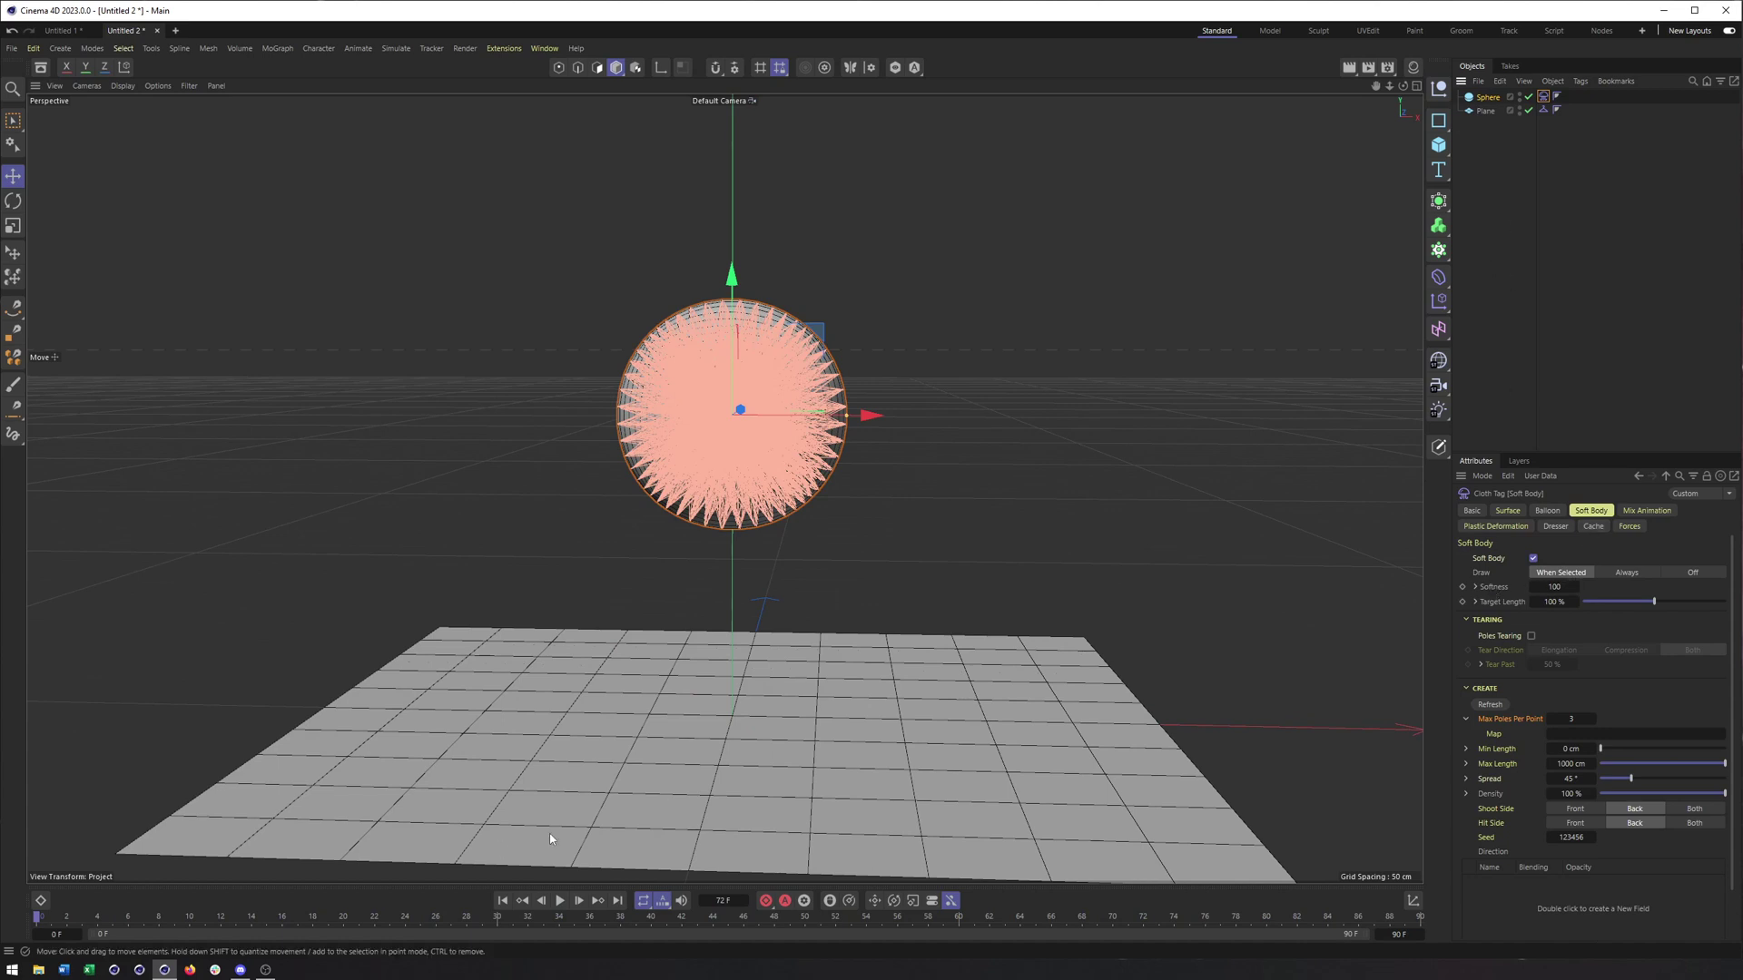
{"action": "left_click", "coordinate": [1507, 135]}
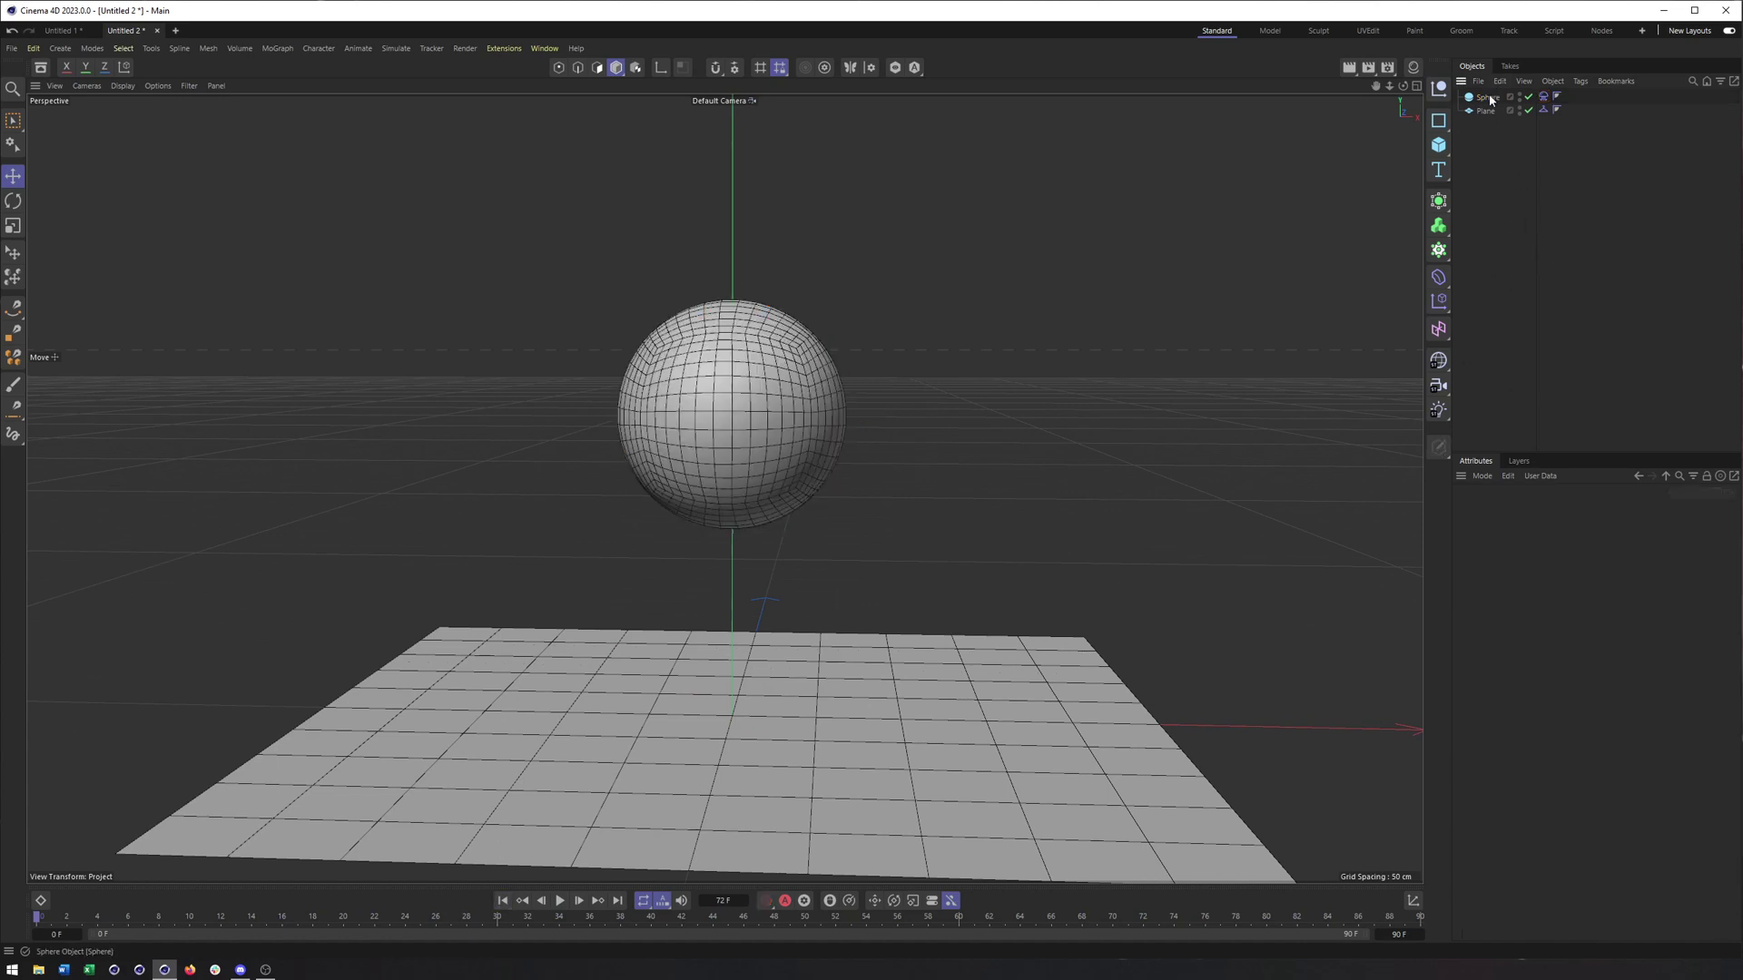
{"action": "left_click", "coordinate": [1487, 98]}
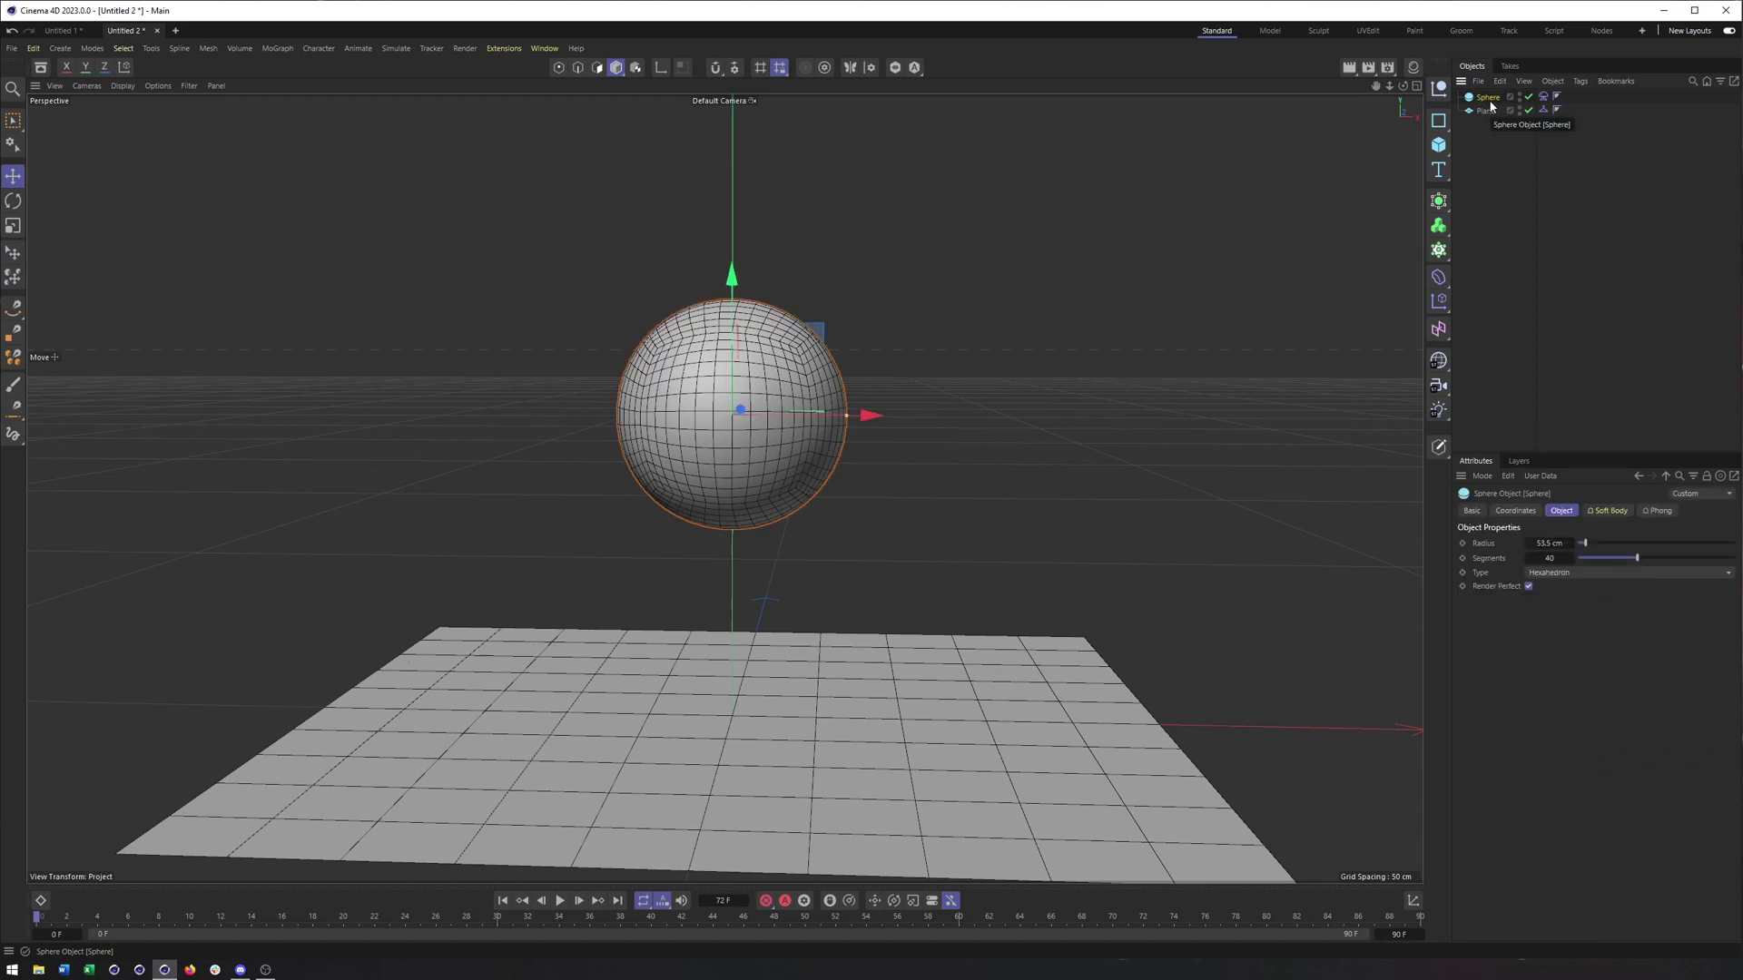
{"action": "right_click", "coordinate": [1491, 107]}
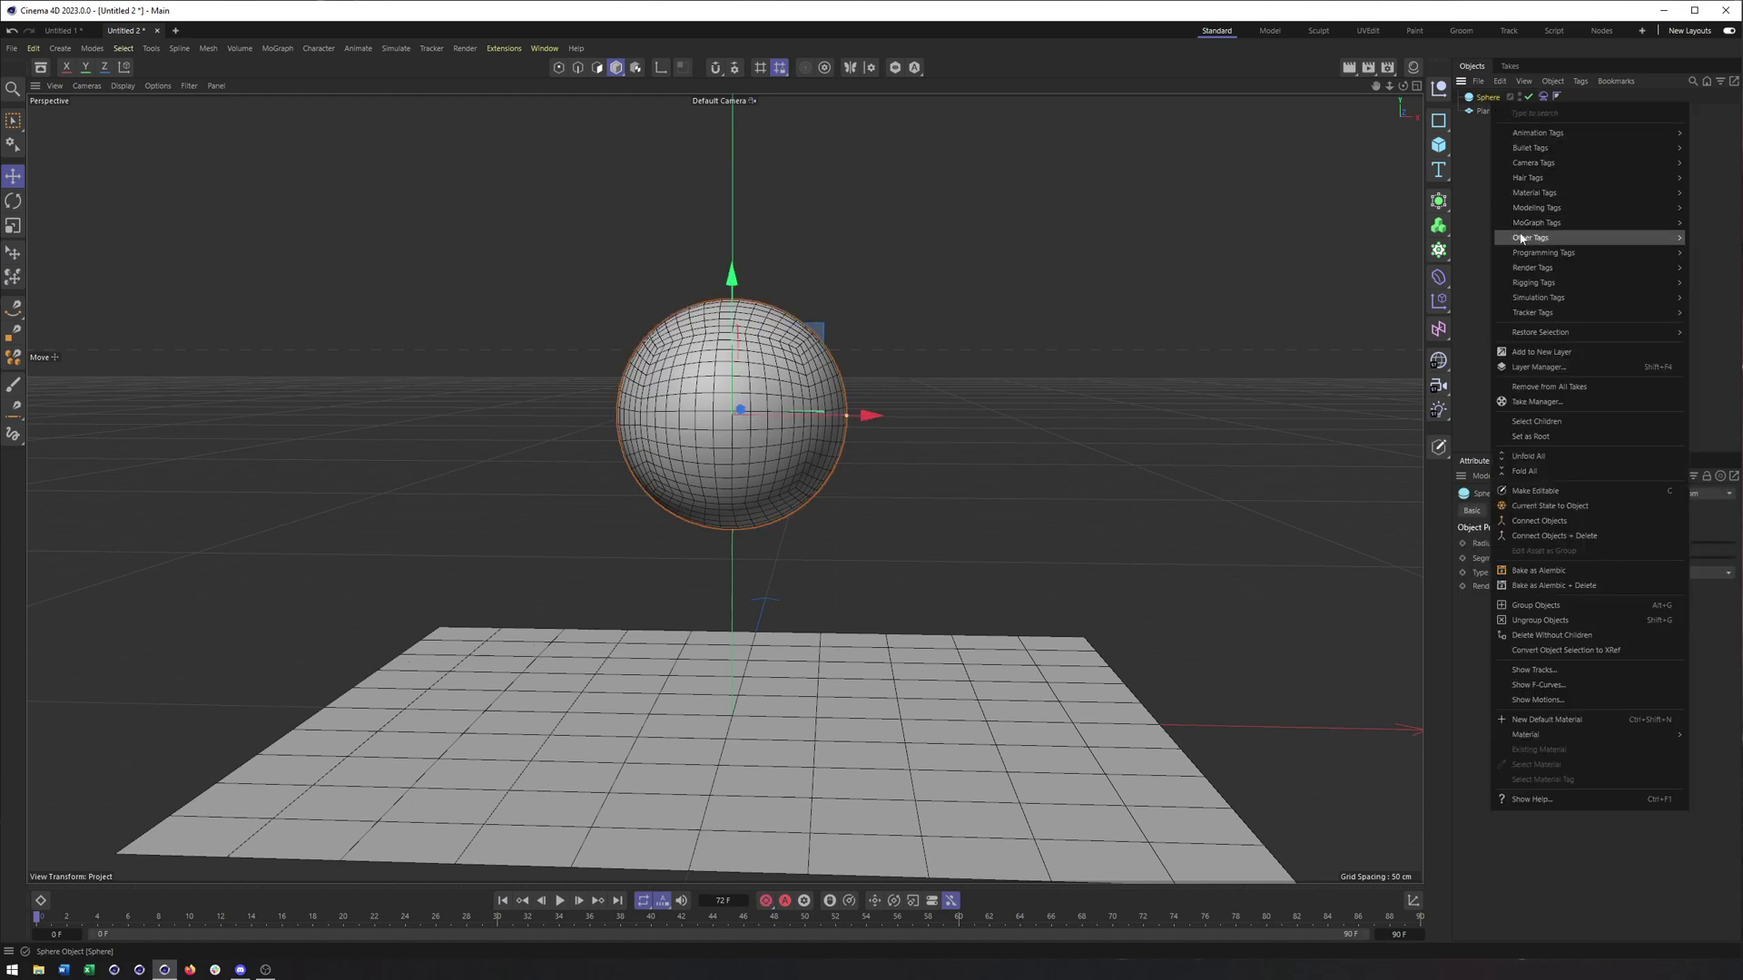
{"action": "mouse_move", "coordinate": [1519, 240]}
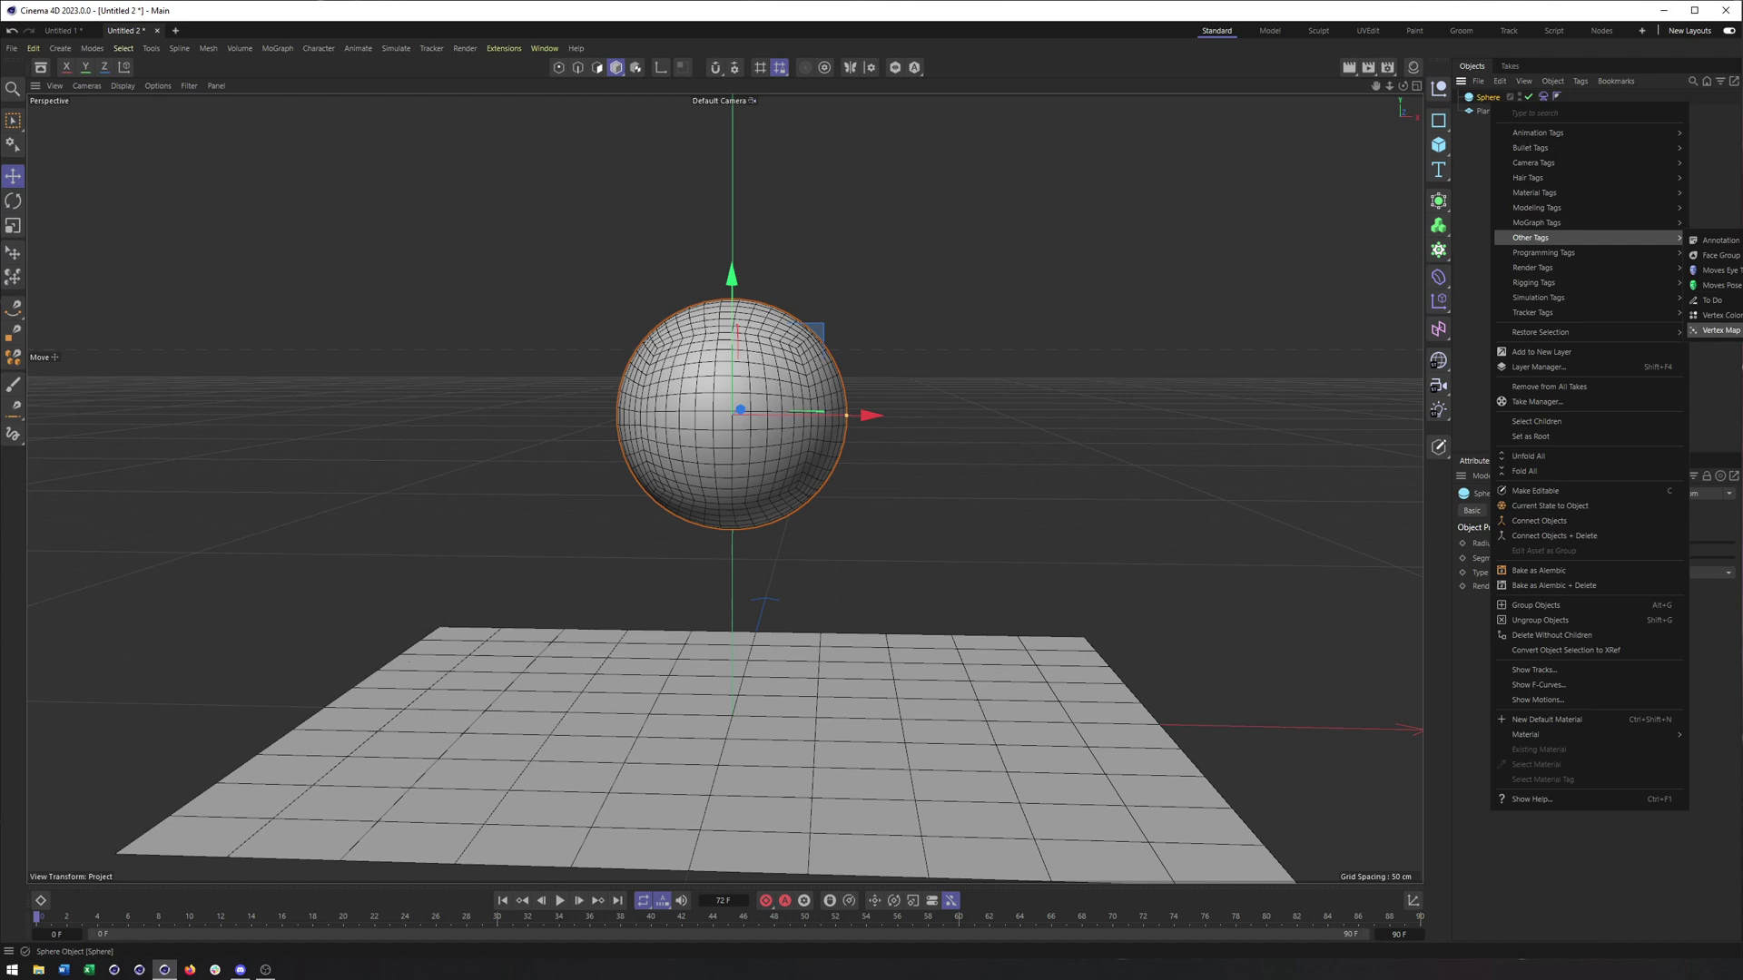
{"action": "key", "text": "Escape"}
{"action": "left_click", "coordinate": [123, 48]}
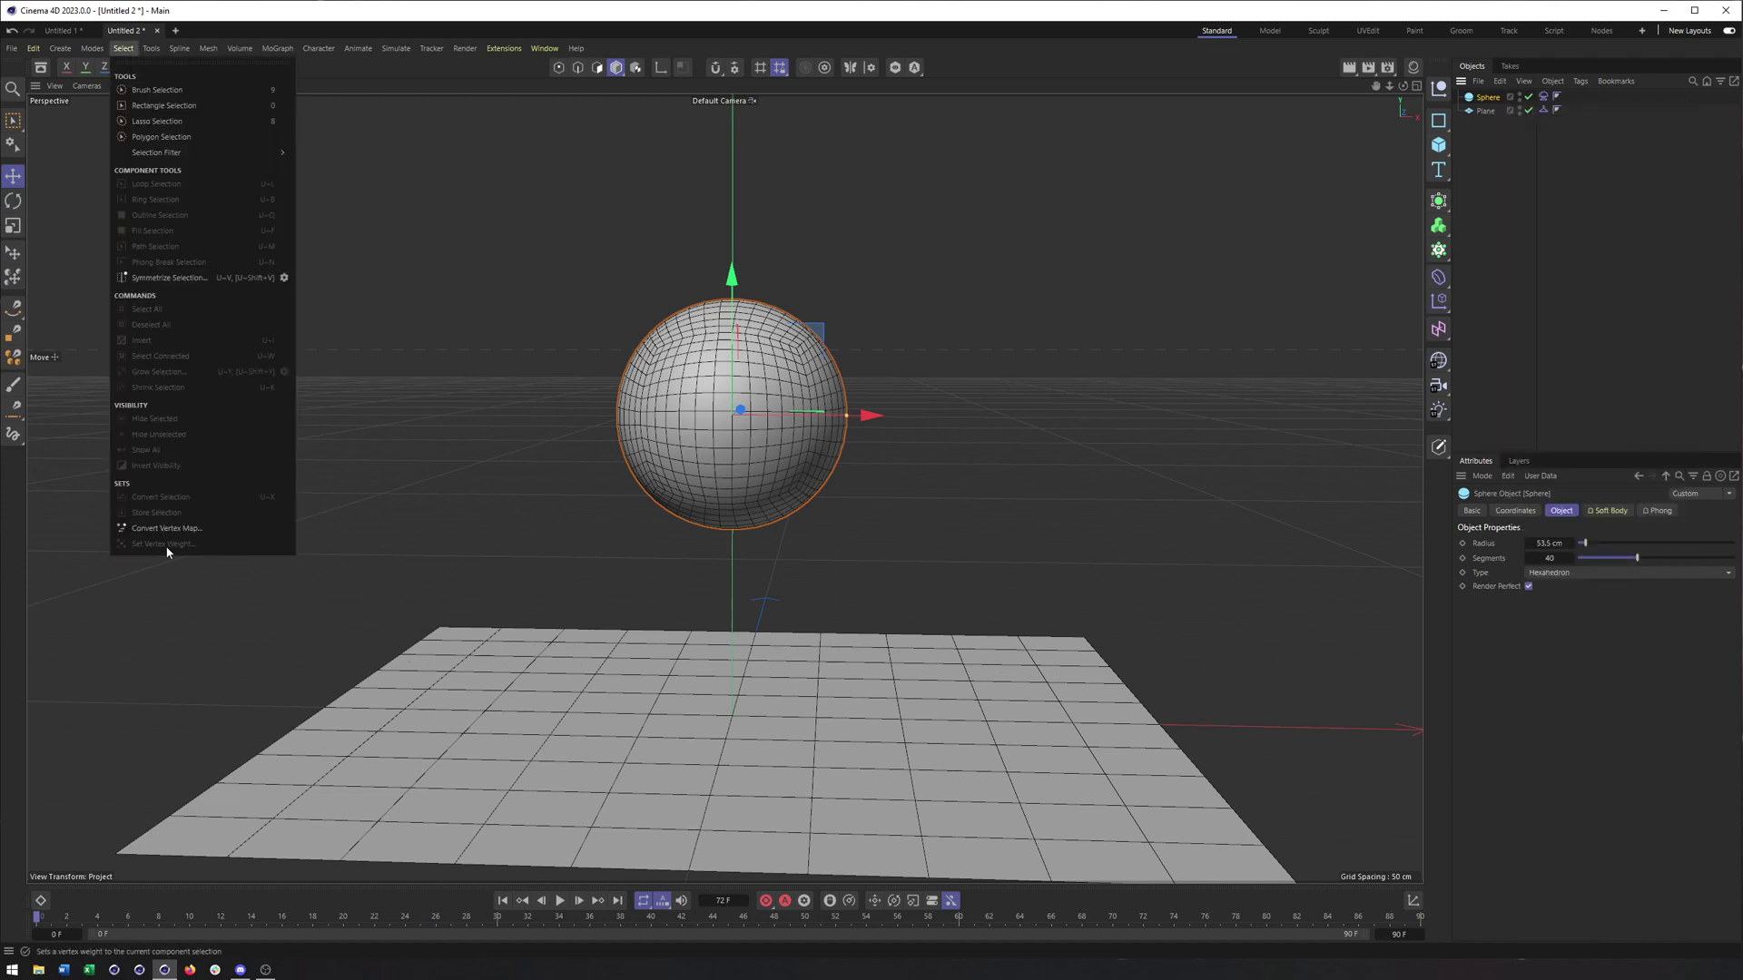
{"action": "left_click", "coordinate": [1594, 116]}
Step: Add a Vertex Map tag to the sphere and give it a Linear Field
{"action": "right_click", "coordinate": [1486, 100]}
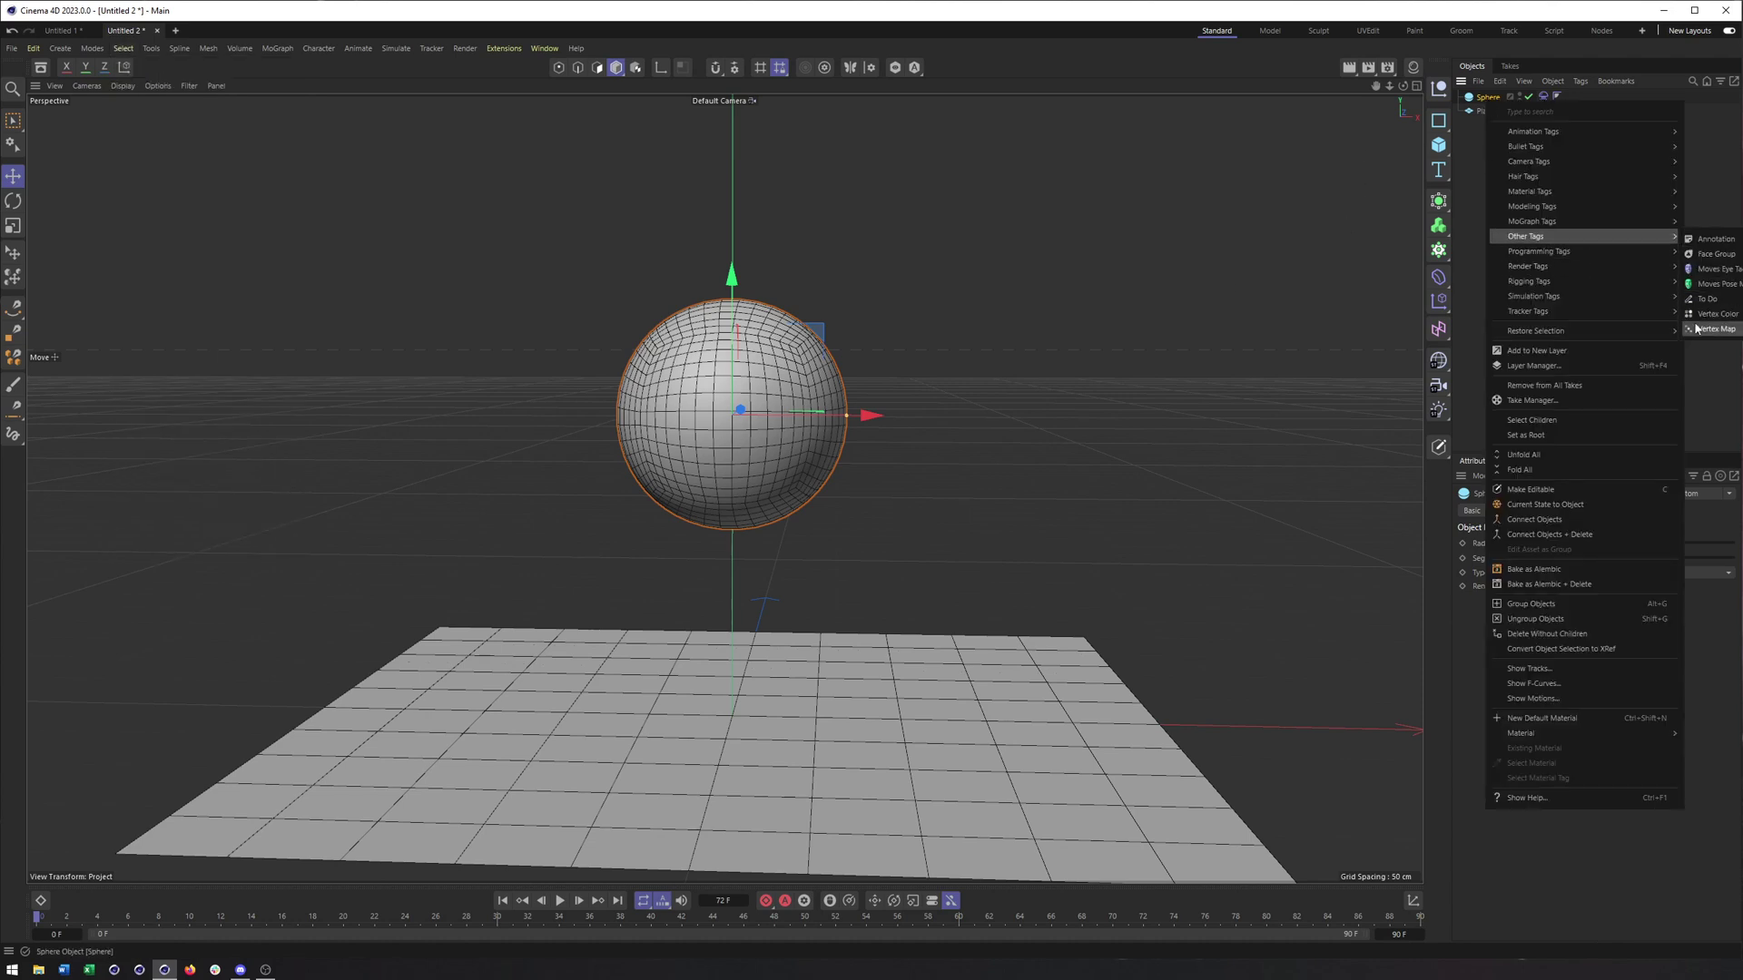
{"action": "left_click", "coordinate": [1712, 329]}
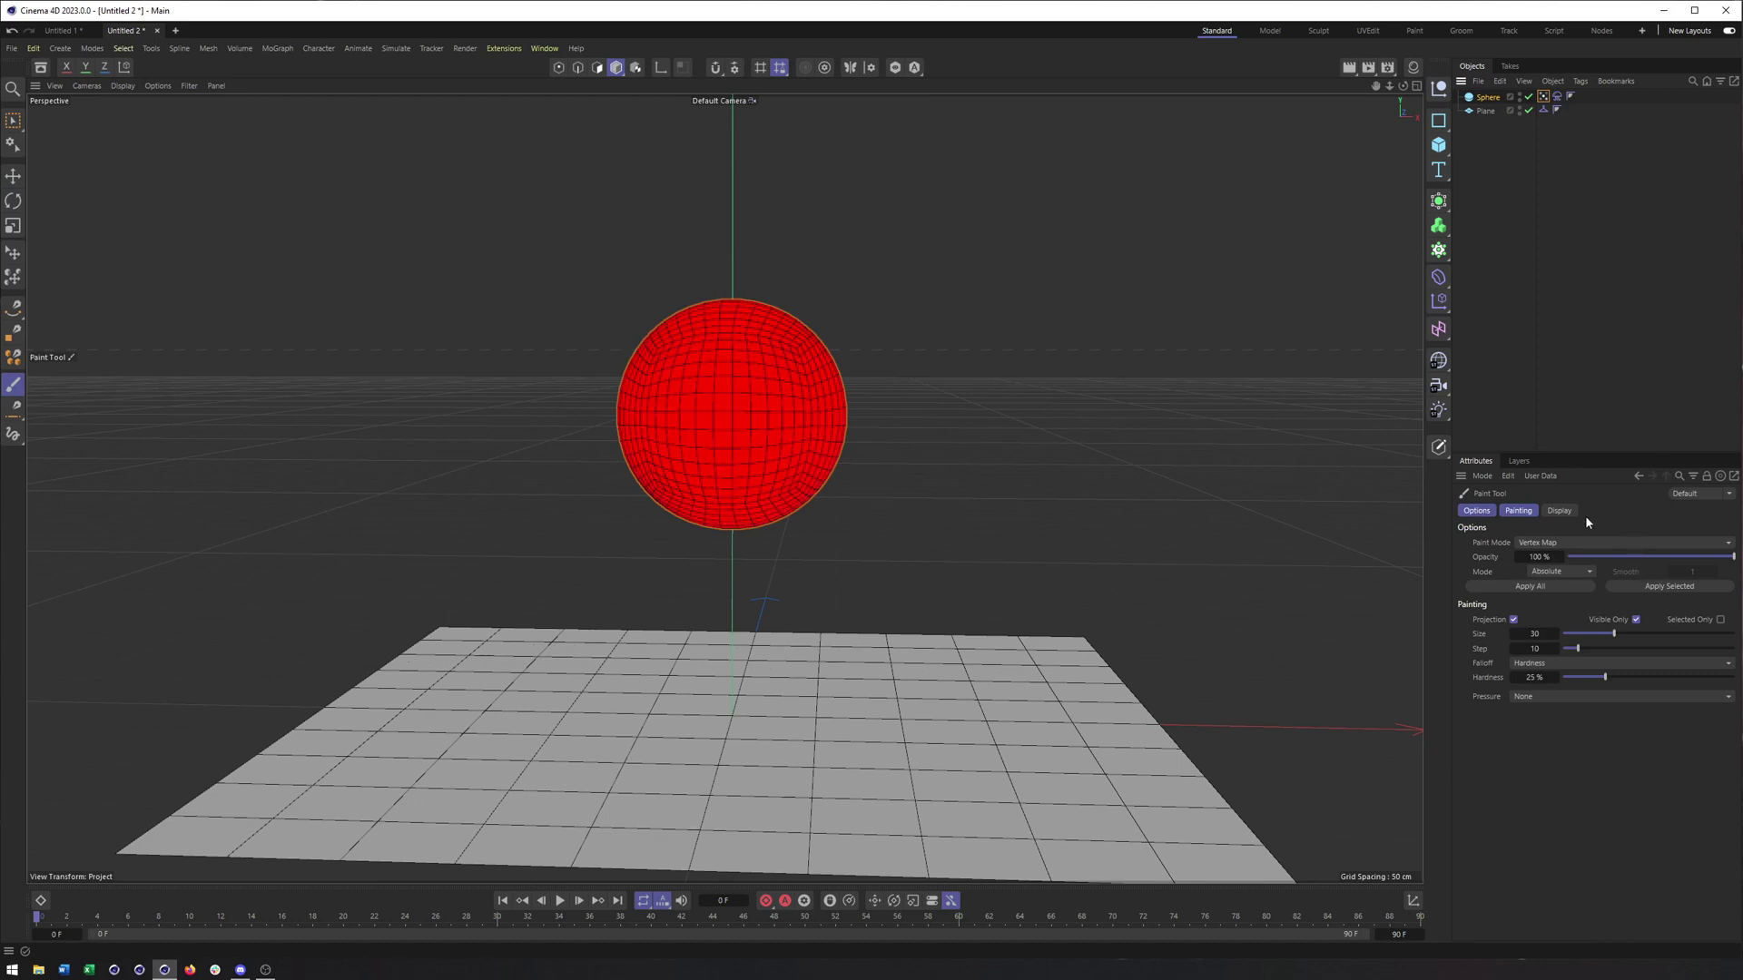
{"action": "left_click", "coordinate": [1542, 97]}
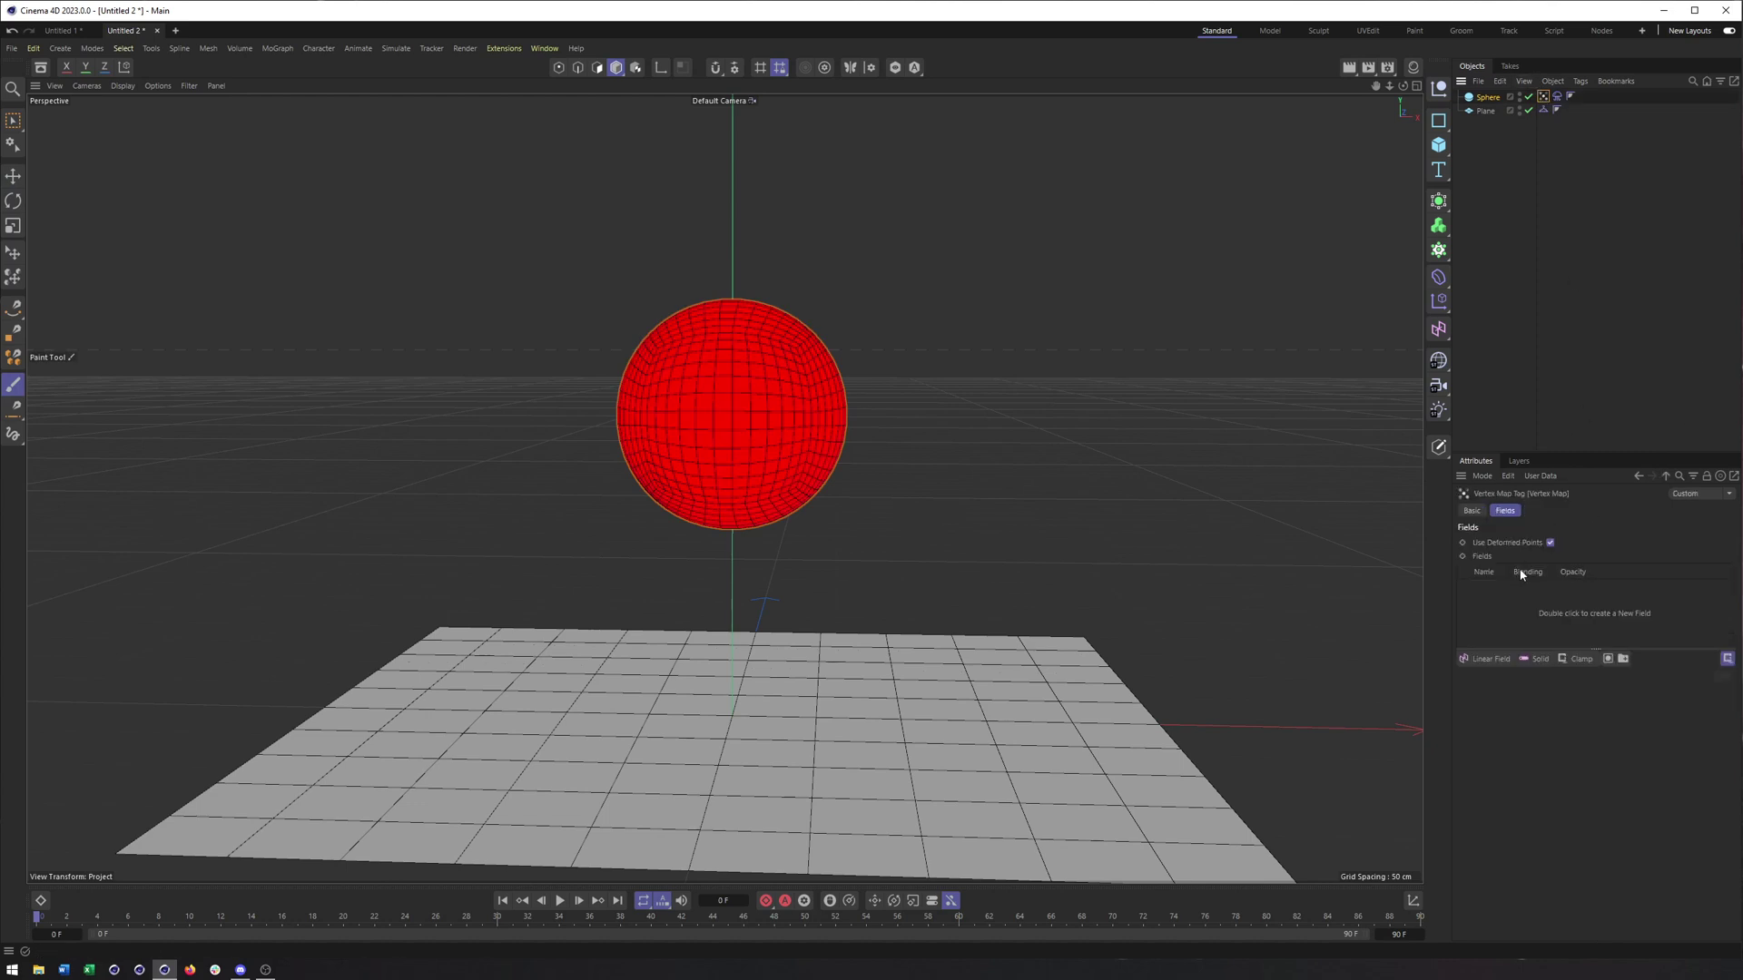
{"action": "left_click", "coordinate": [1490, 660]}
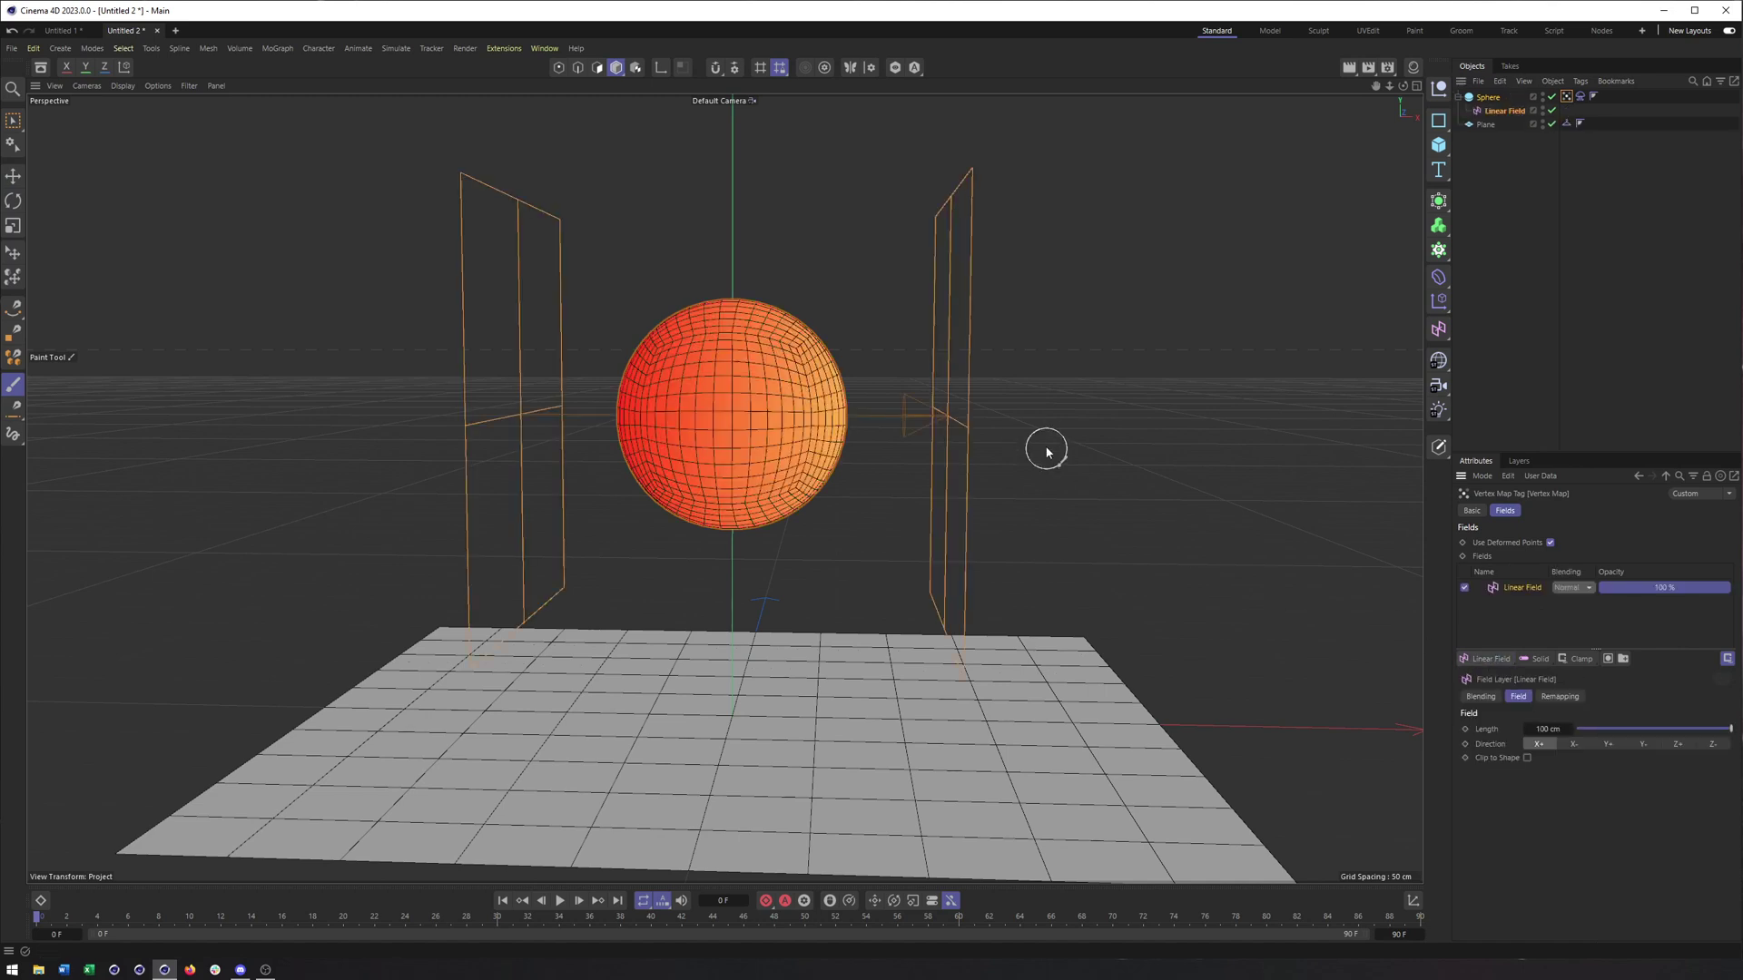
Step: Rotate the Linear Field to point upward through the sphere and scale it down to a length of about 52.1 cm
{"action": "key", "text": "r"}
{"action": "left_click_drag", "start_coordinate": [804, 363], "coordinate": [554, 374]}
{"action": "key", "text": "t"}
{"action": "key", "text": "e"}
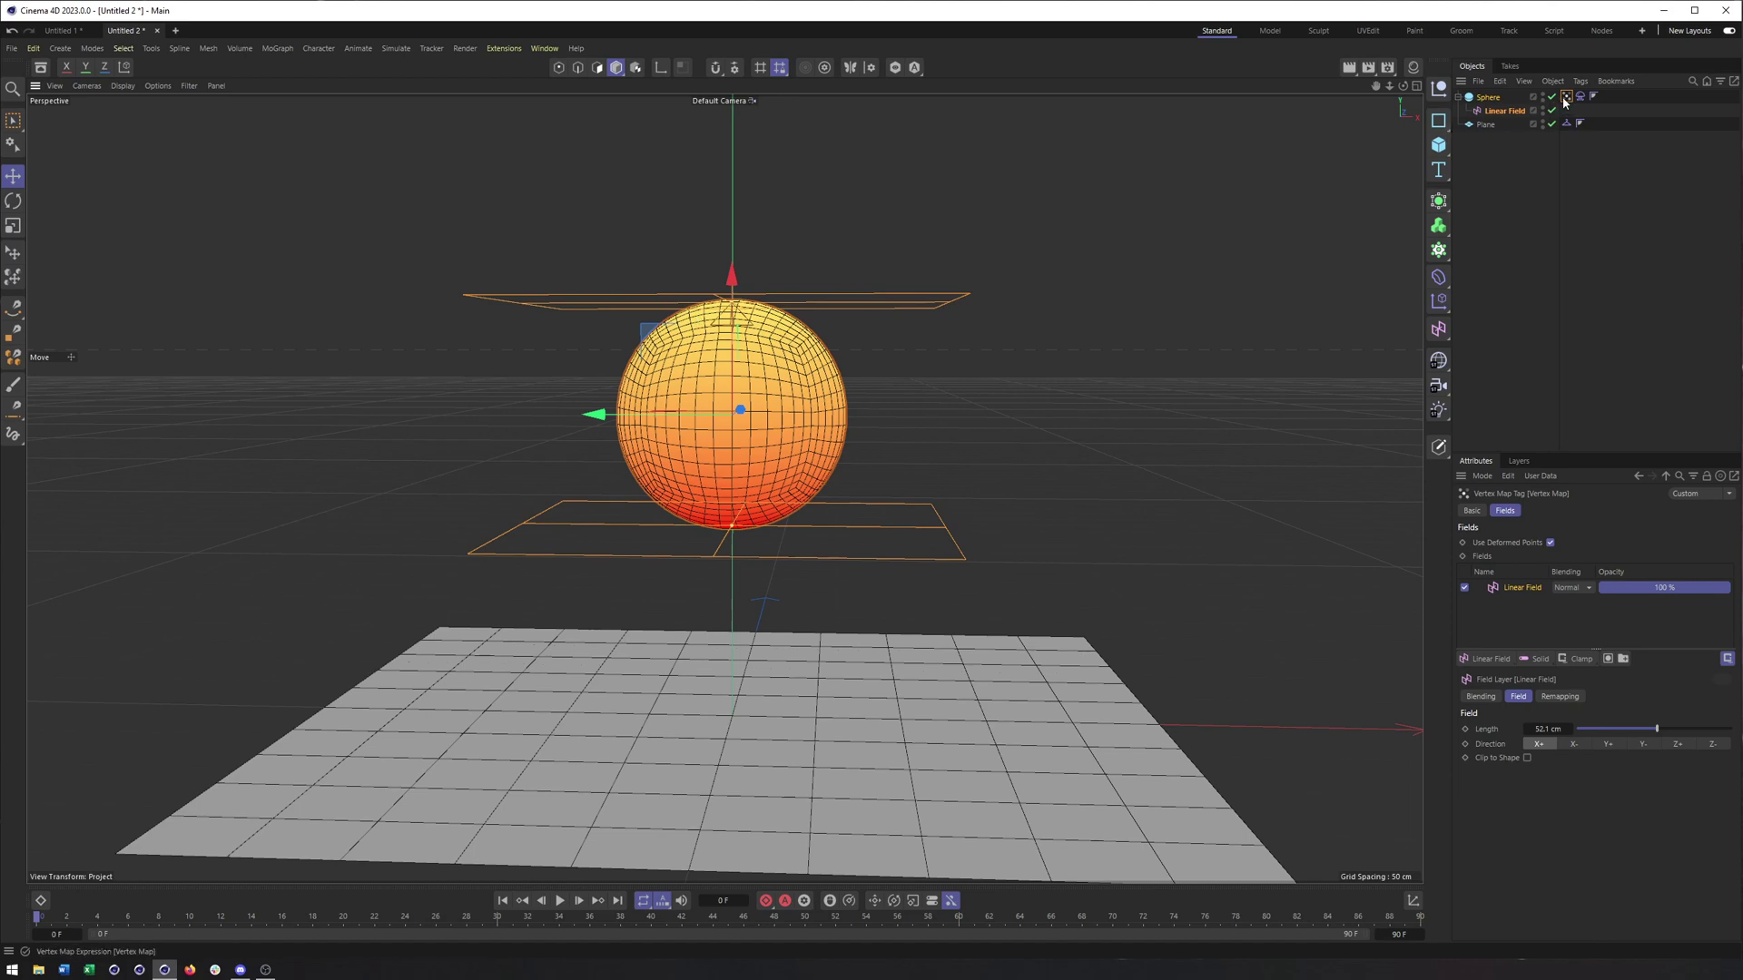
{"action": "mouse_move", "coordinate": [731, 275]}
{"action": "left_mouse_down"}
{"action": "mouse_move", "coordinate": [728, 226]}
{"action": "mouse_move", "coordinate": [731, 296]}
{"action": "left_mouse_up"}
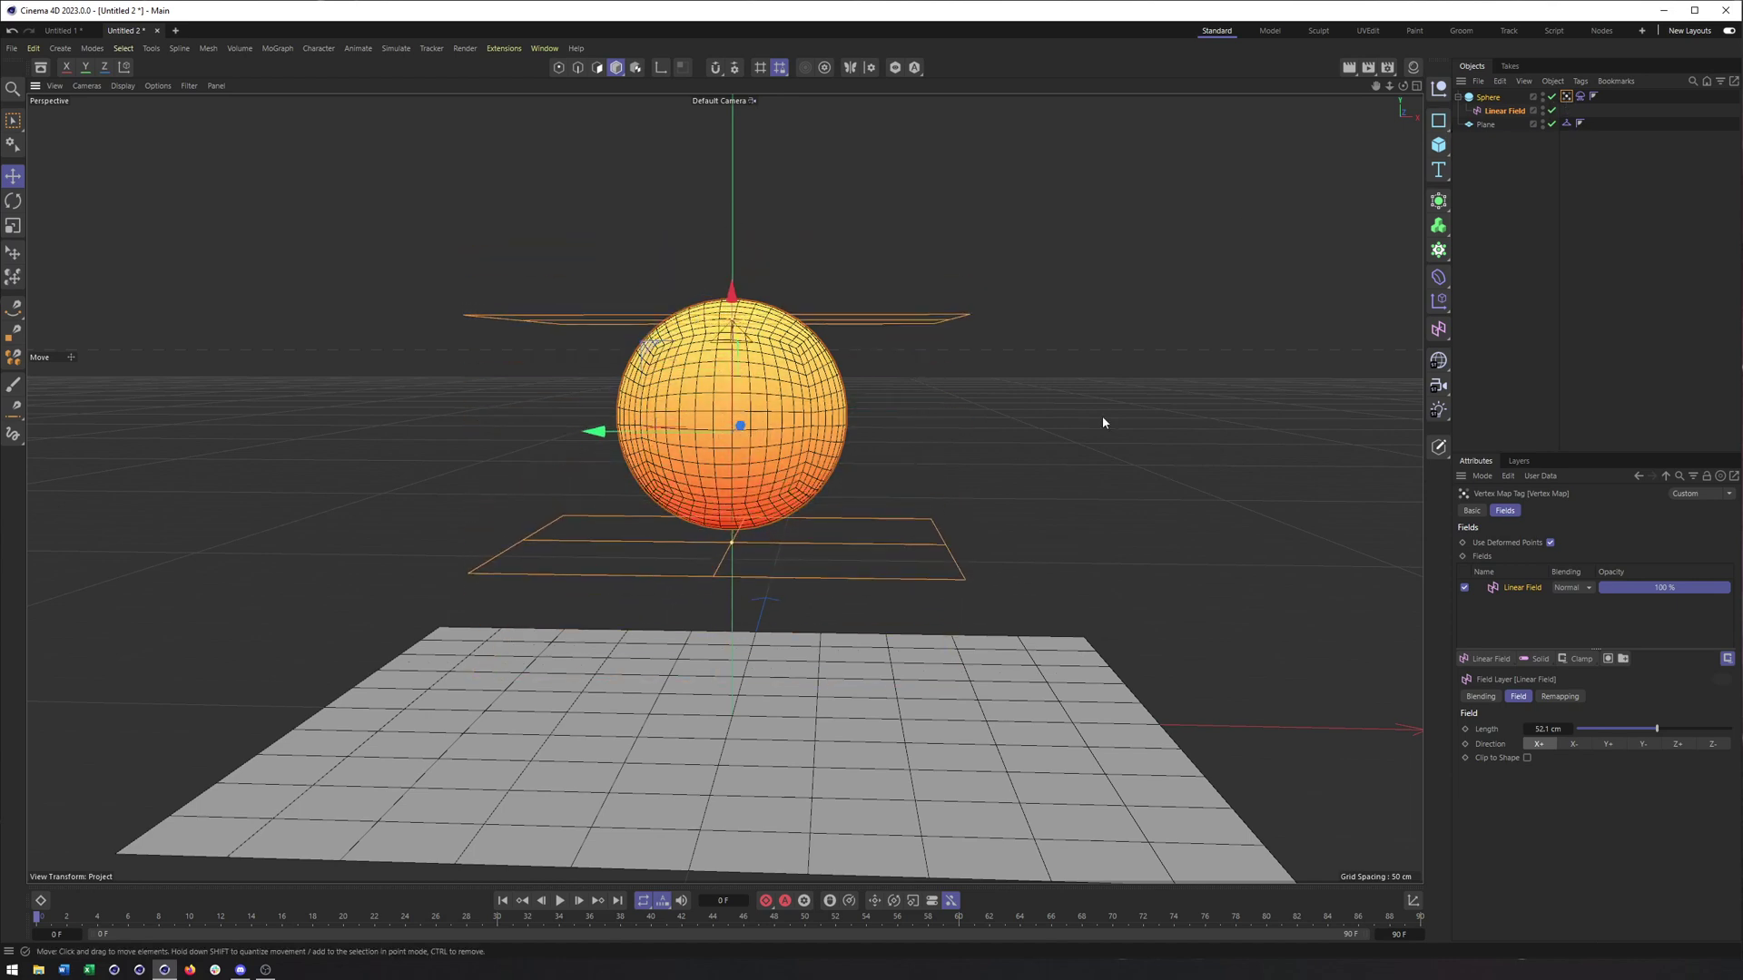
{"action": "key", "text": "ctrl+z"}
{"action": "left_click", "coordinate": [1482, 660]}
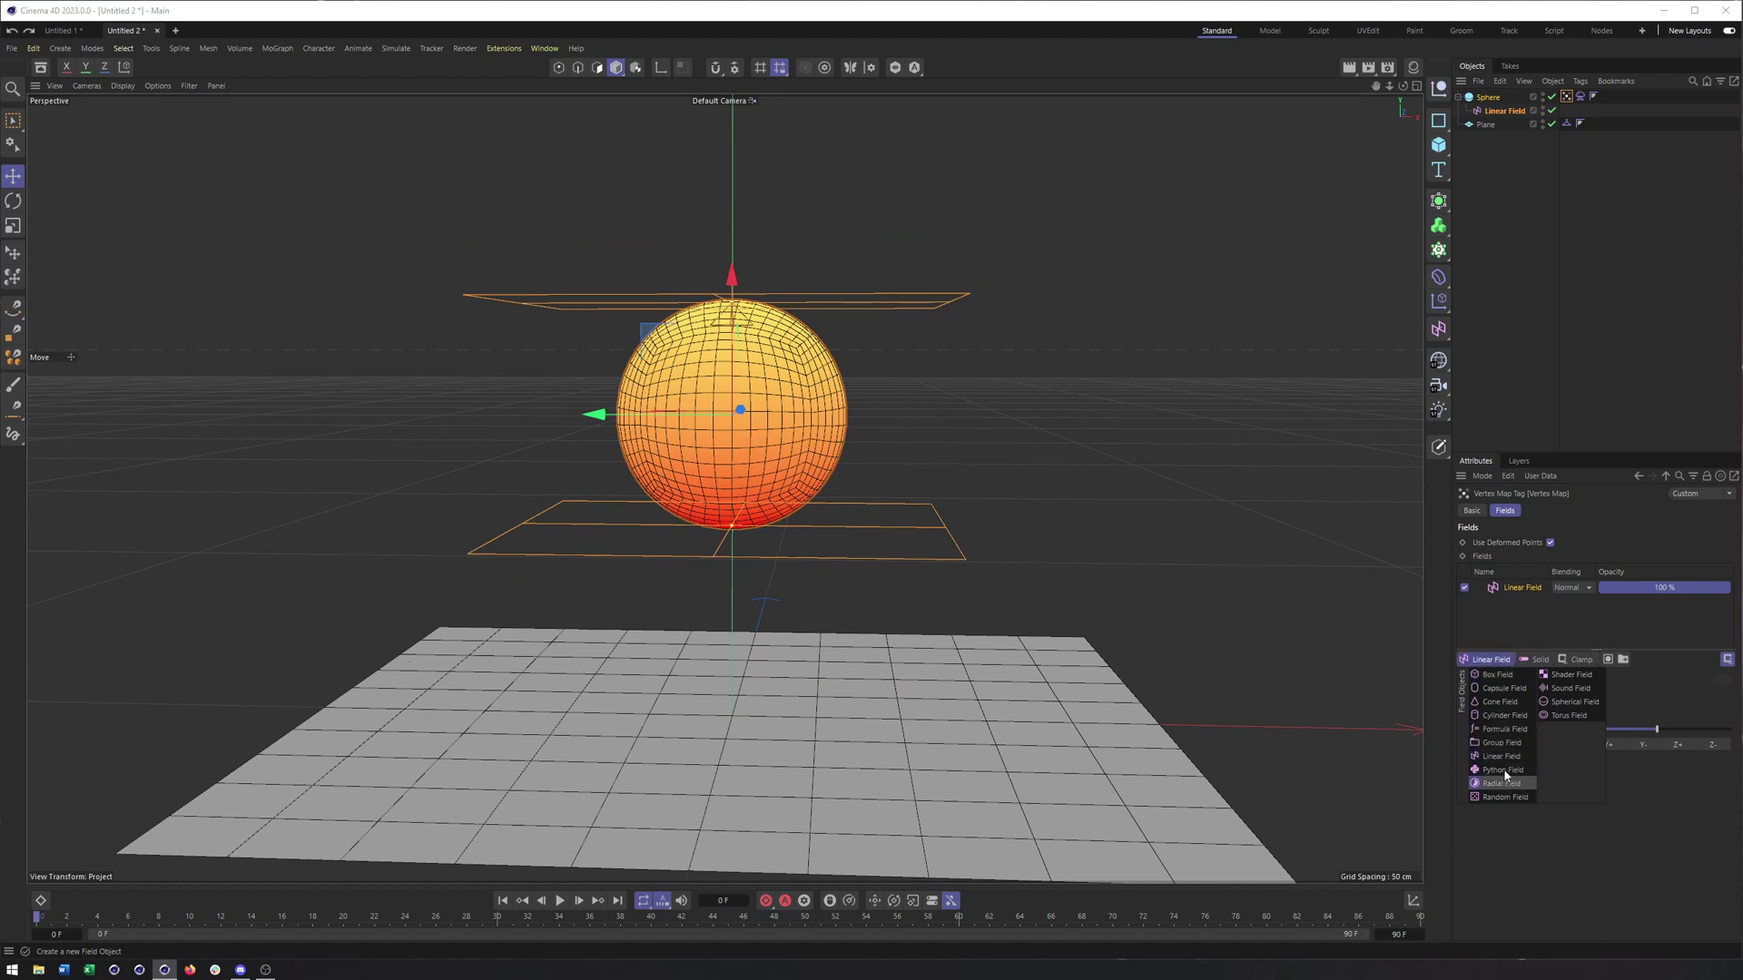
{"action": "left_click", "coordinate": [1486, 97]}
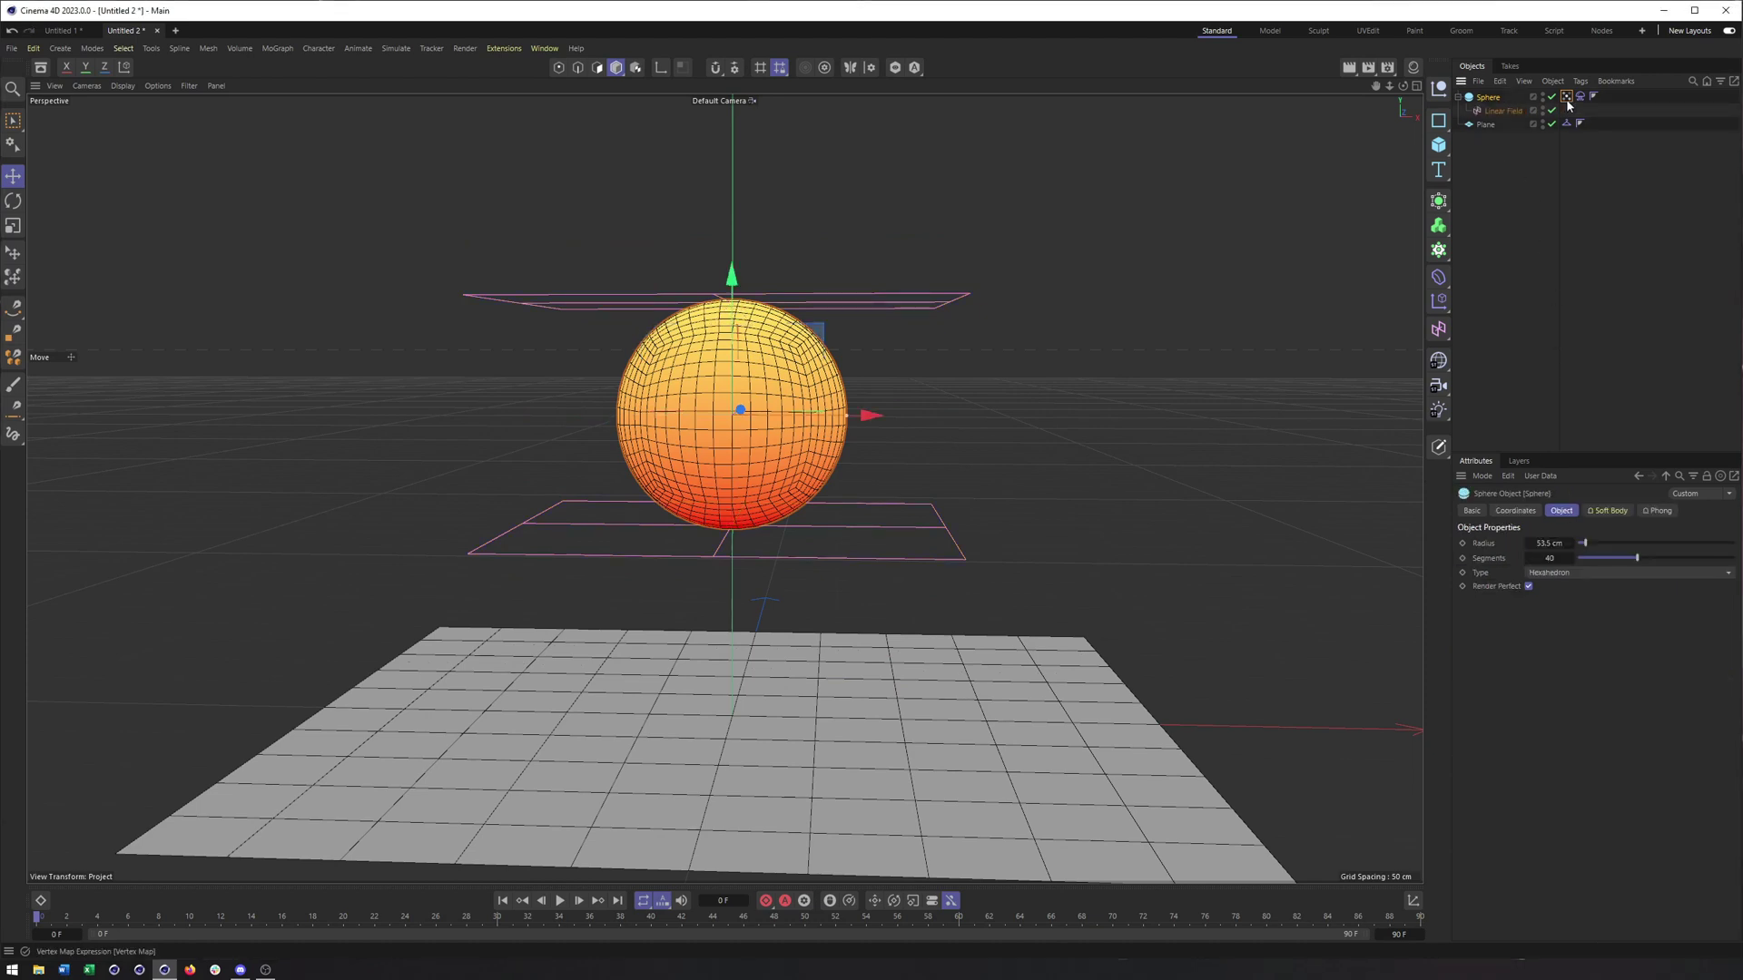
{"action": "left_click", "coordinate": [1567, 100]}
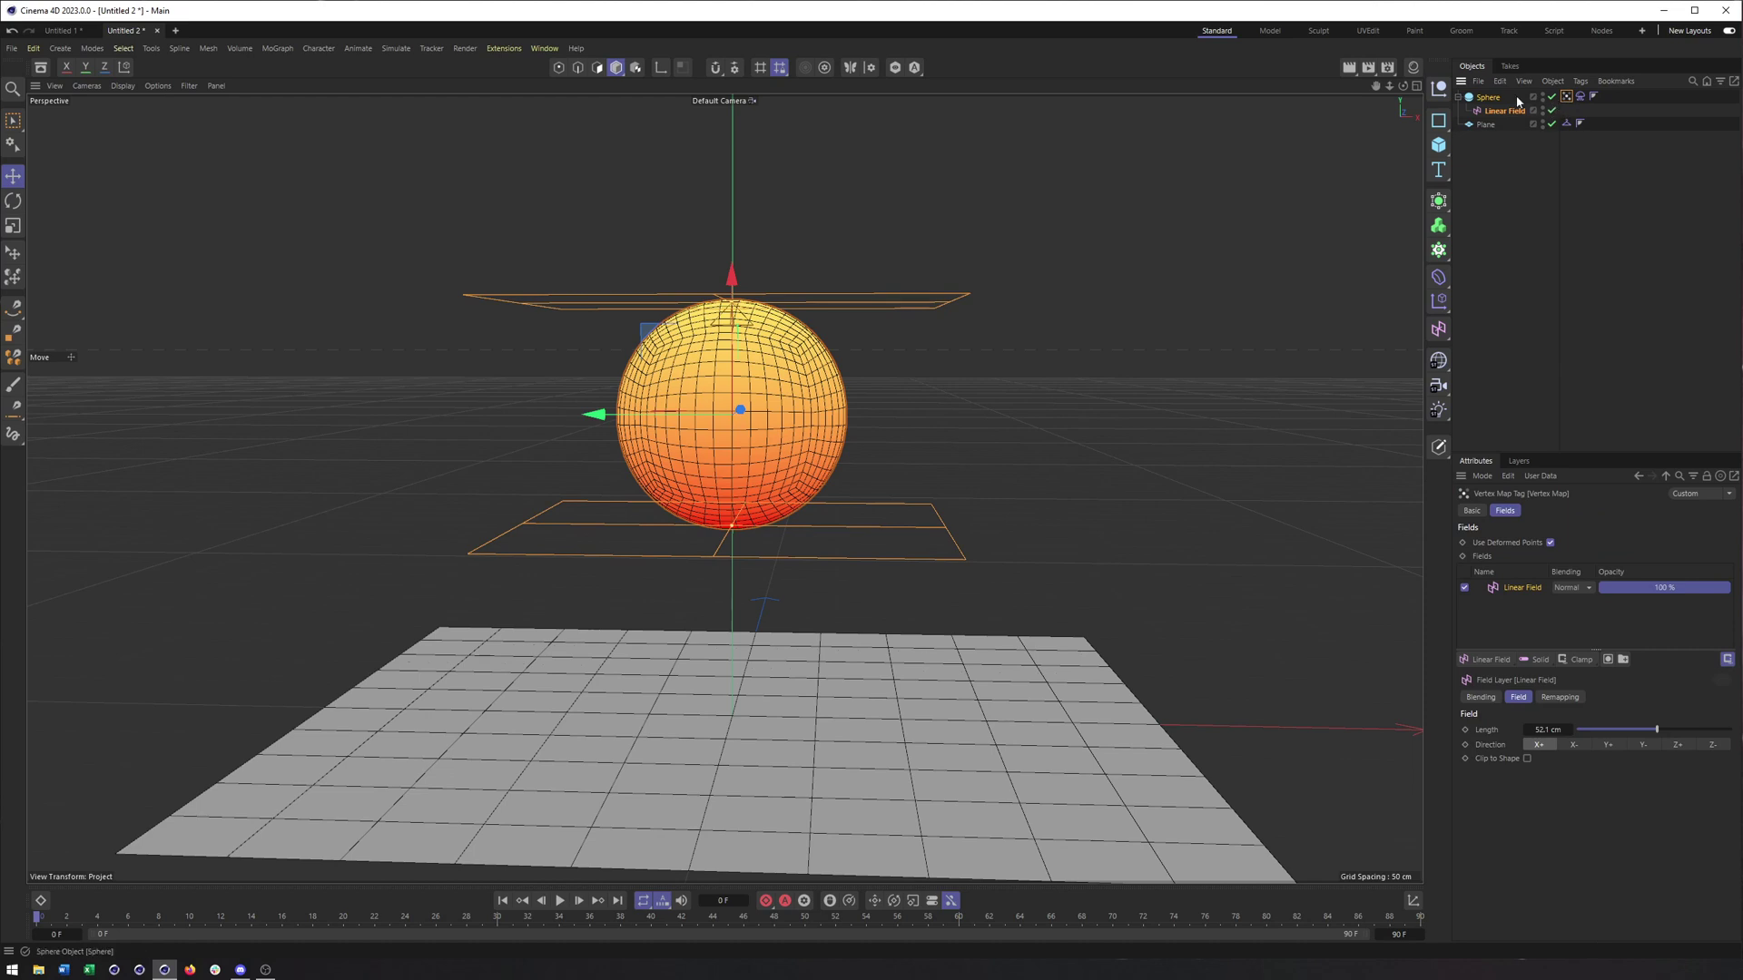
Step: Assign the sphere's Vertex Map to the Softness map of the Soft Body tag and play the simulation
{"action": "left_click", "coordinate": [1580, 96]}
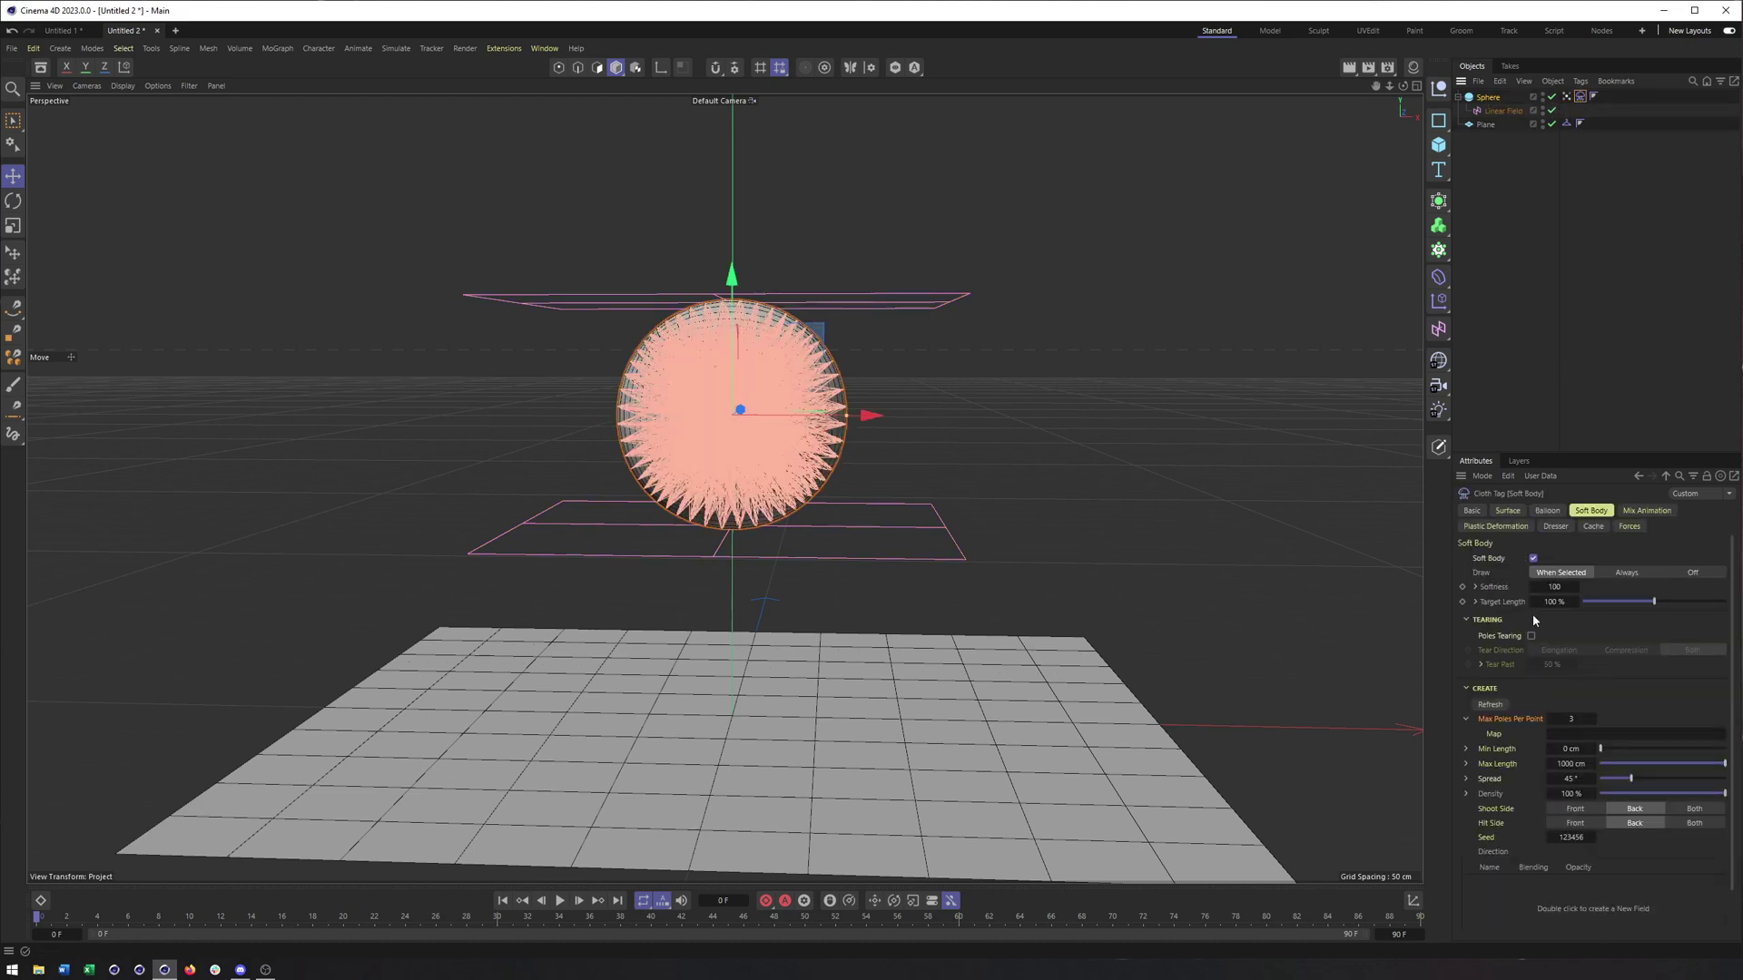
{"action": "left_click", "coordinate": [1476, 587]}
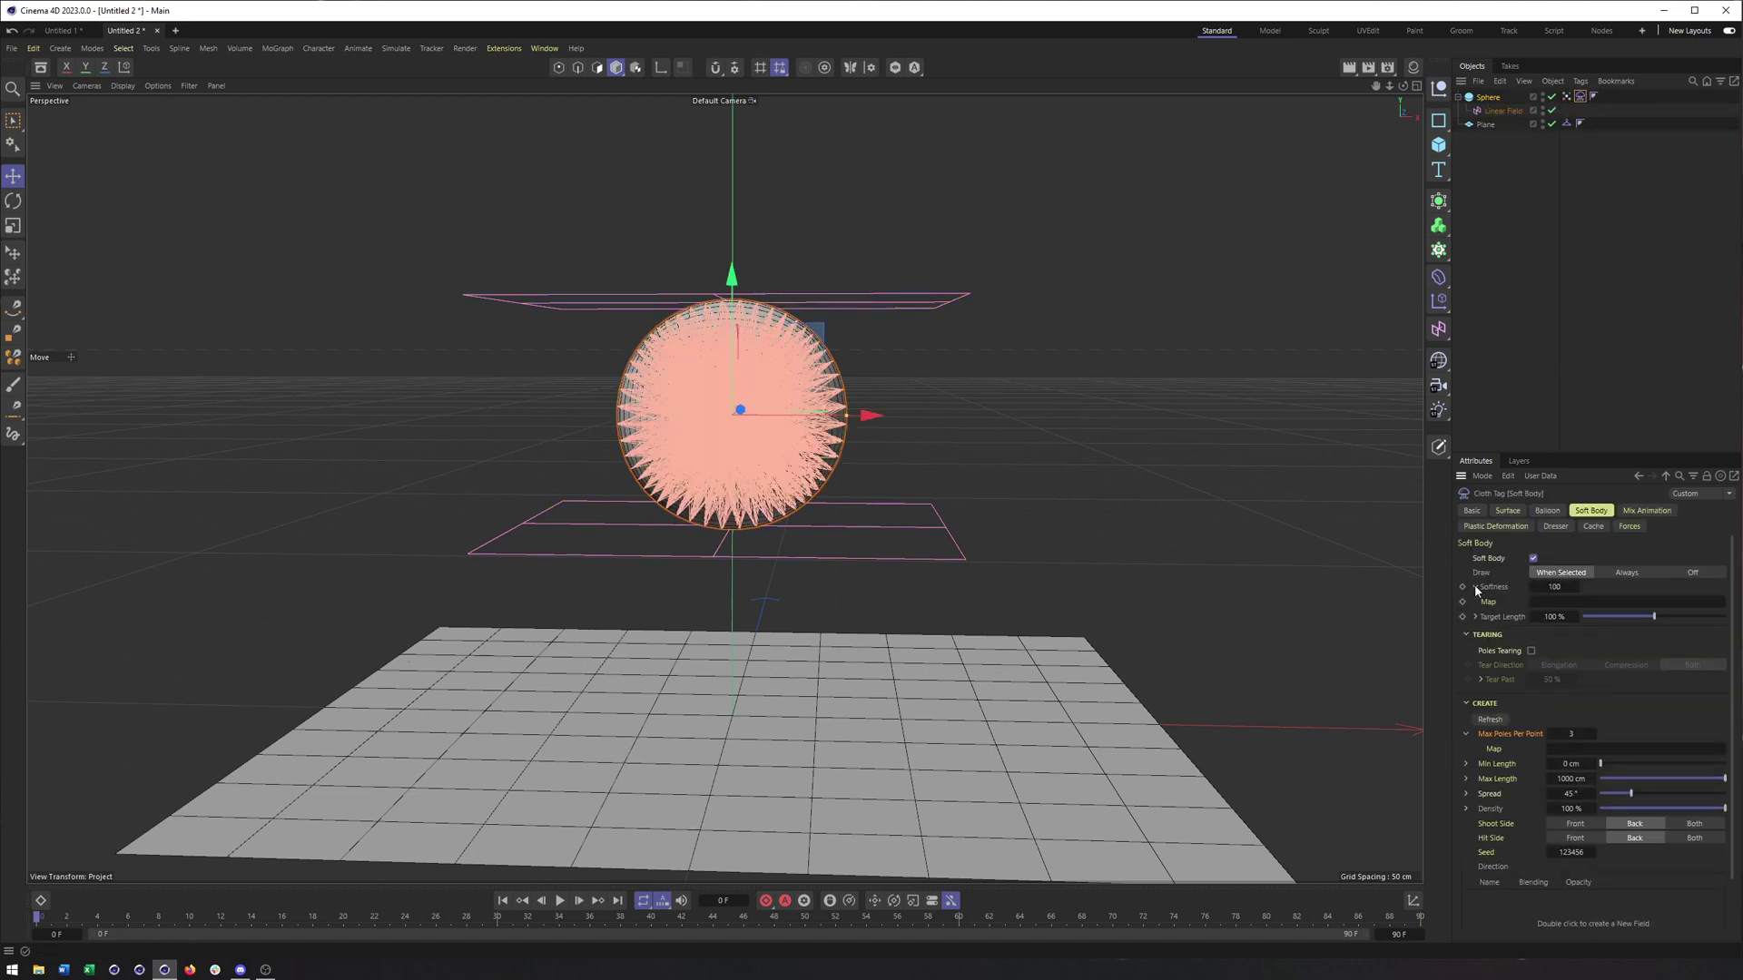
{"action": "left_click", "coordinate": [1476, 587]}
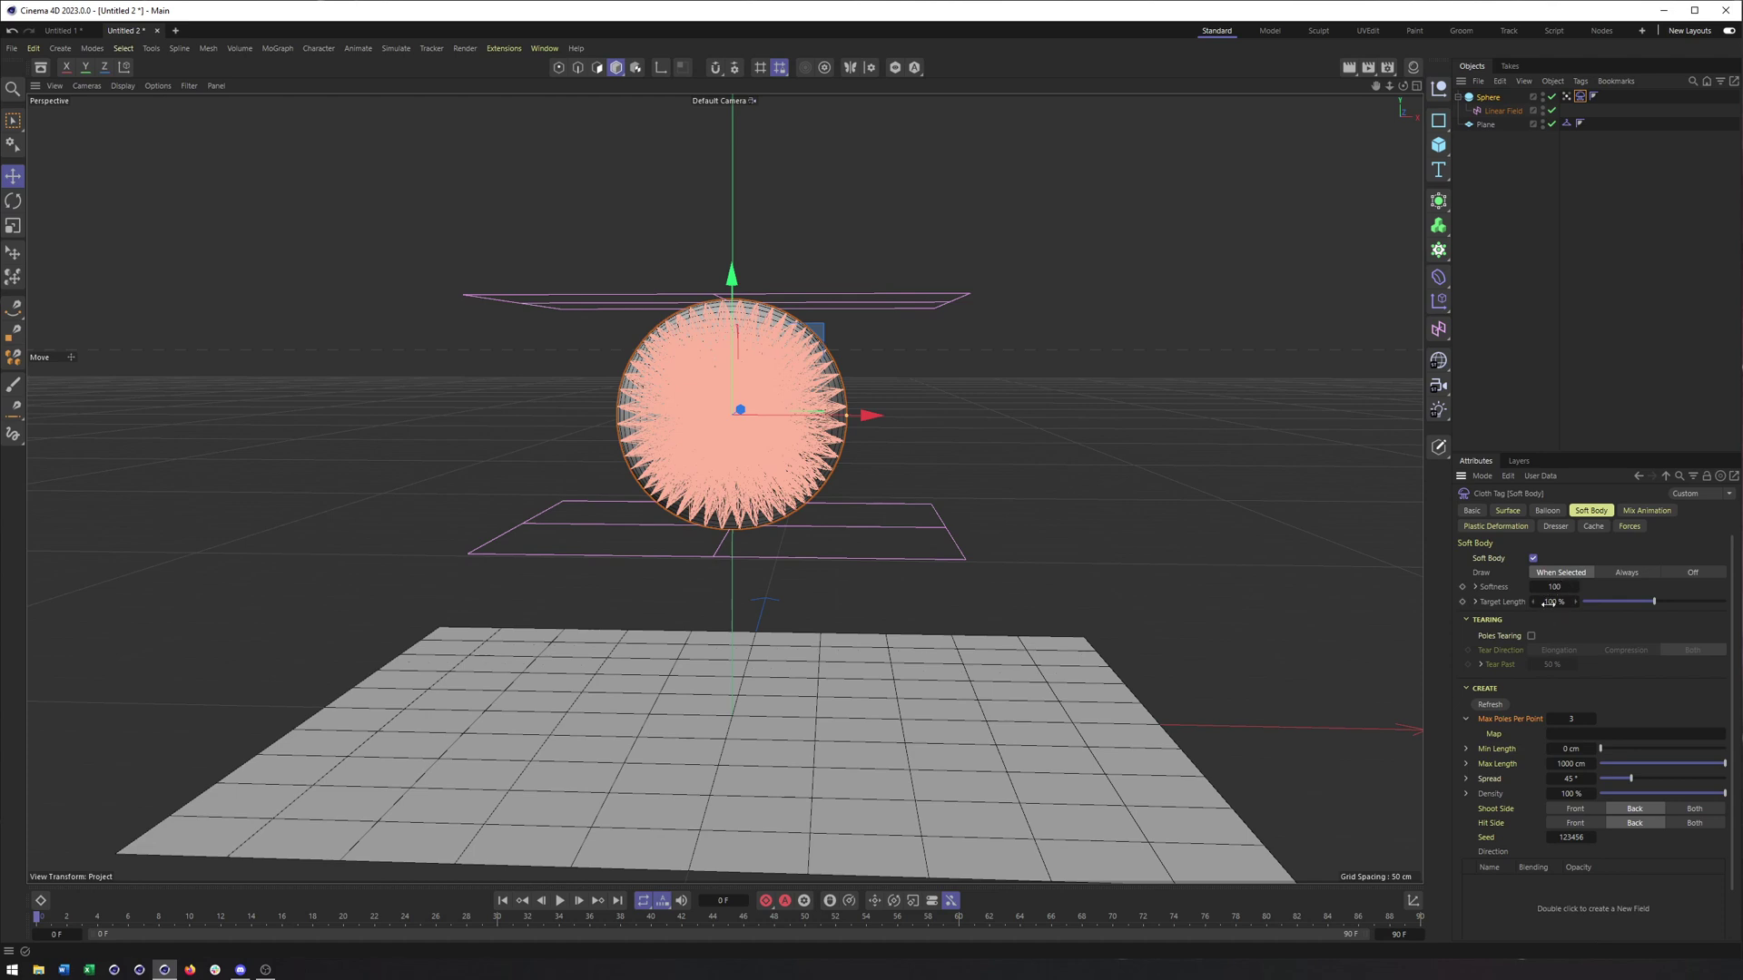
{"action": "left_click", "coordinate": [1476, 588]}
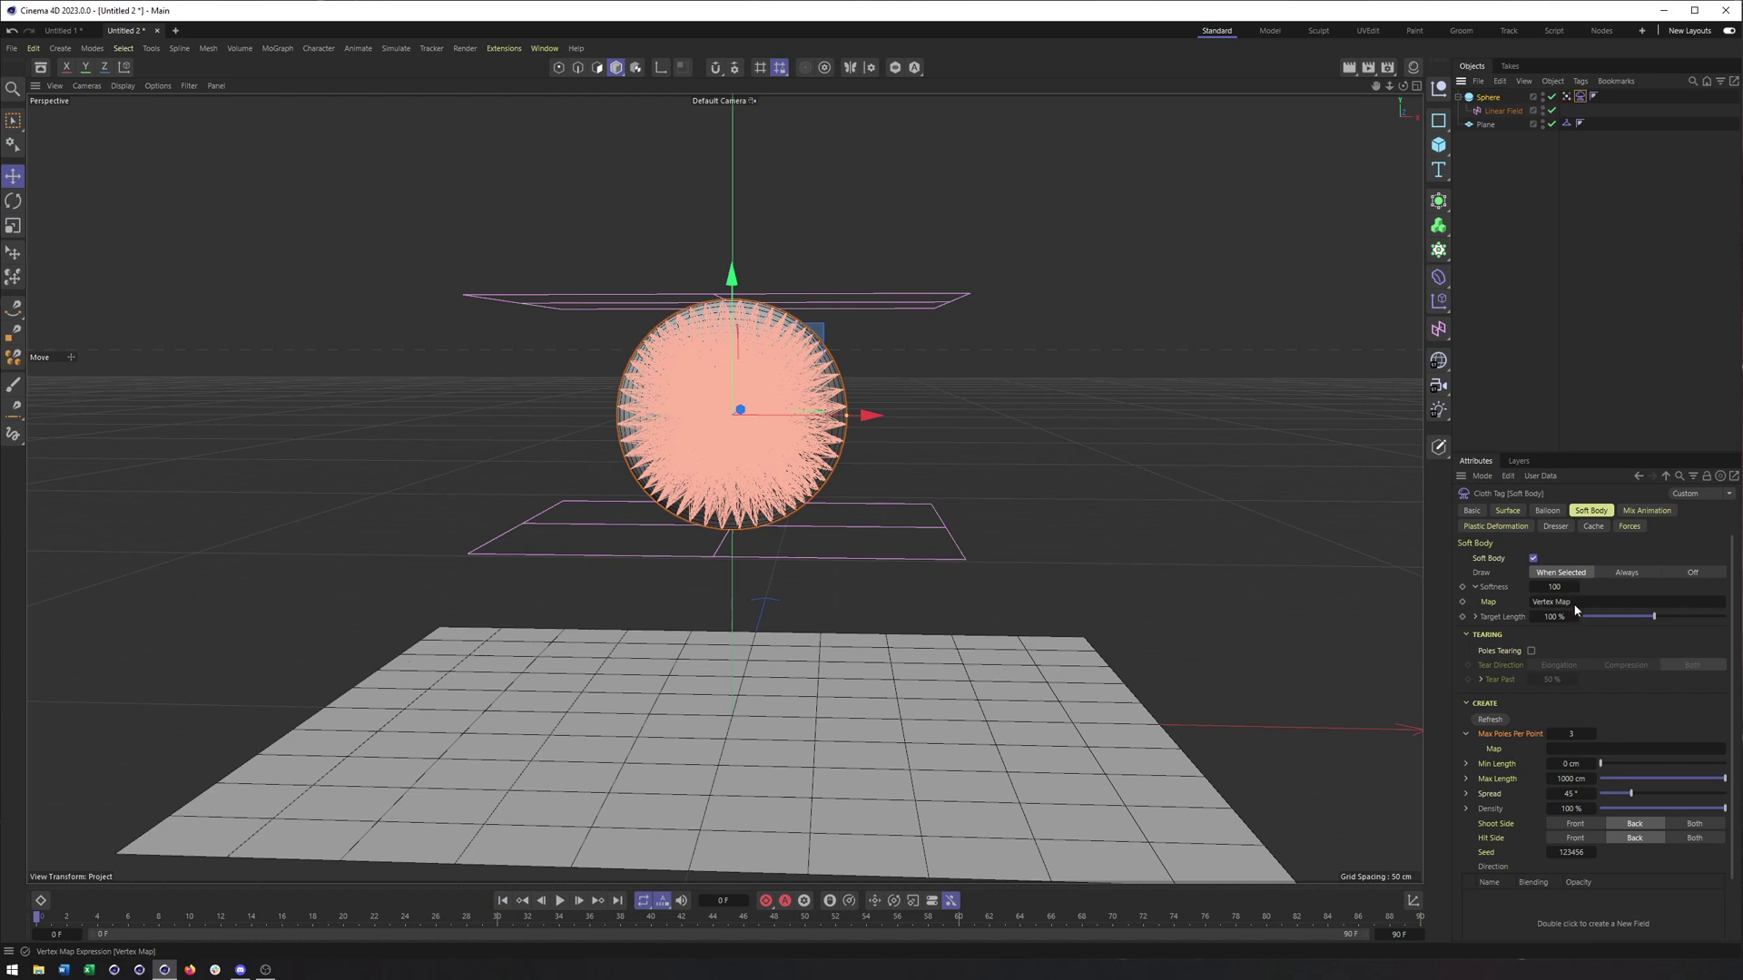
{"action": "left_click", "coordinate": [561, 909]}
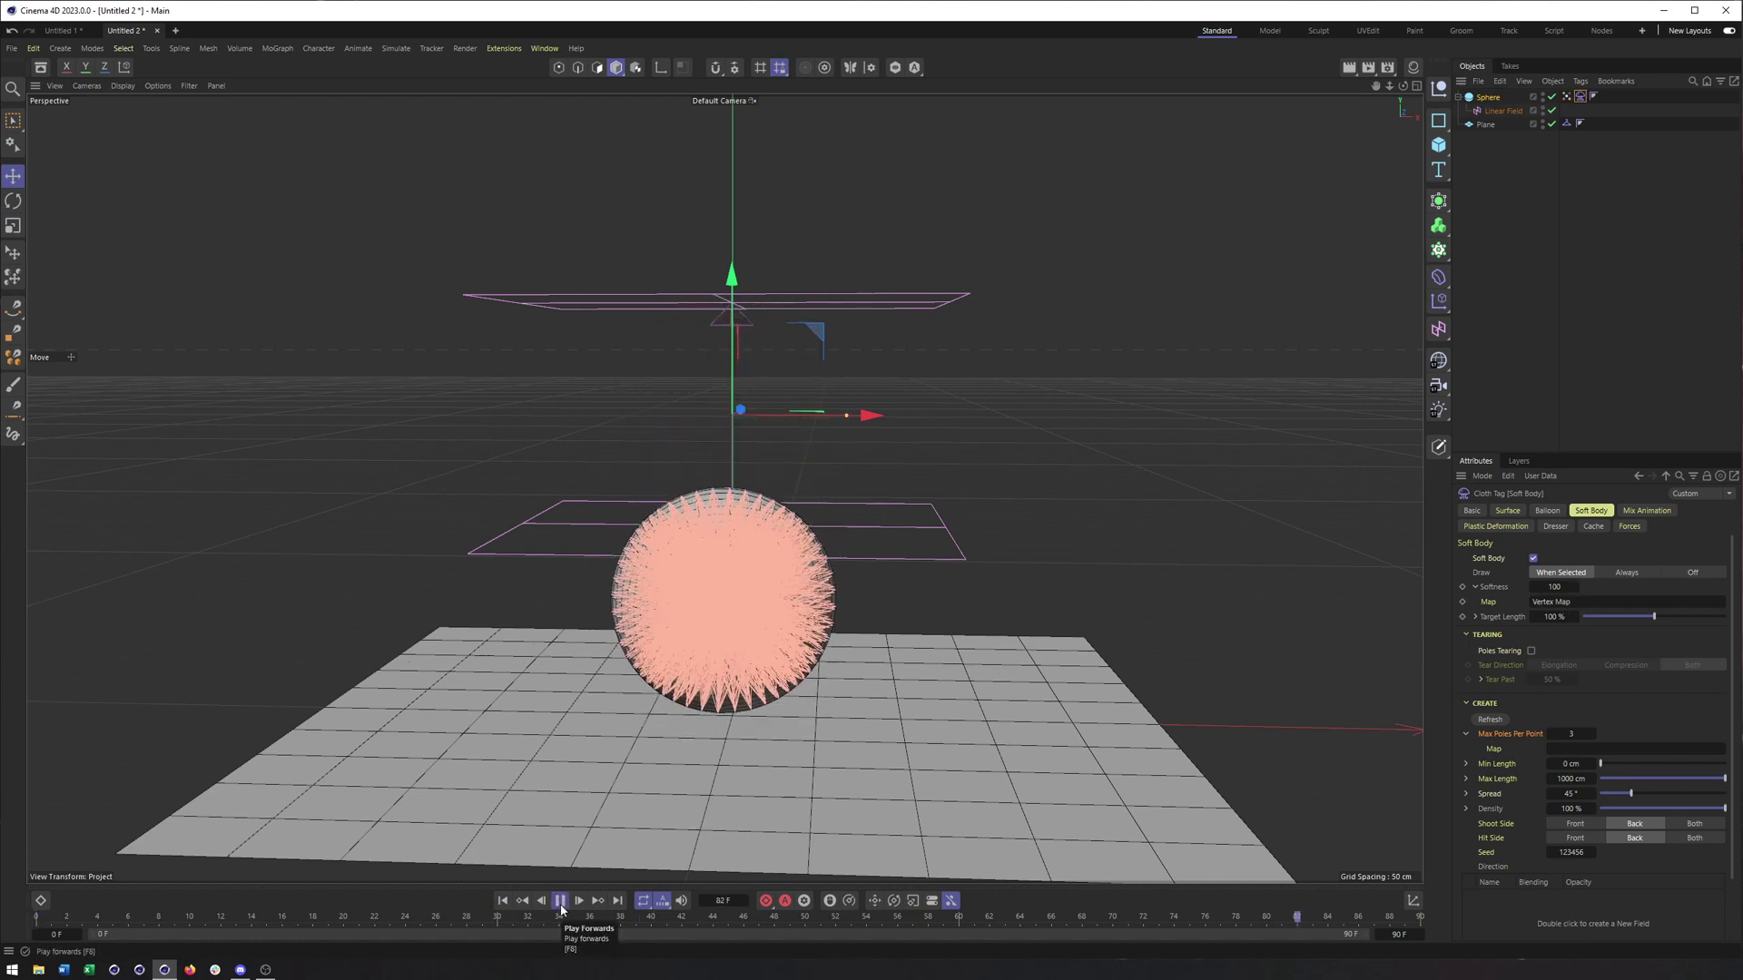
Step: Rewind to the first frame, assign the Vertex Map to the Target Length map and replay the simulation
{"action": "left_click", "coordinate": [1475, 617]}
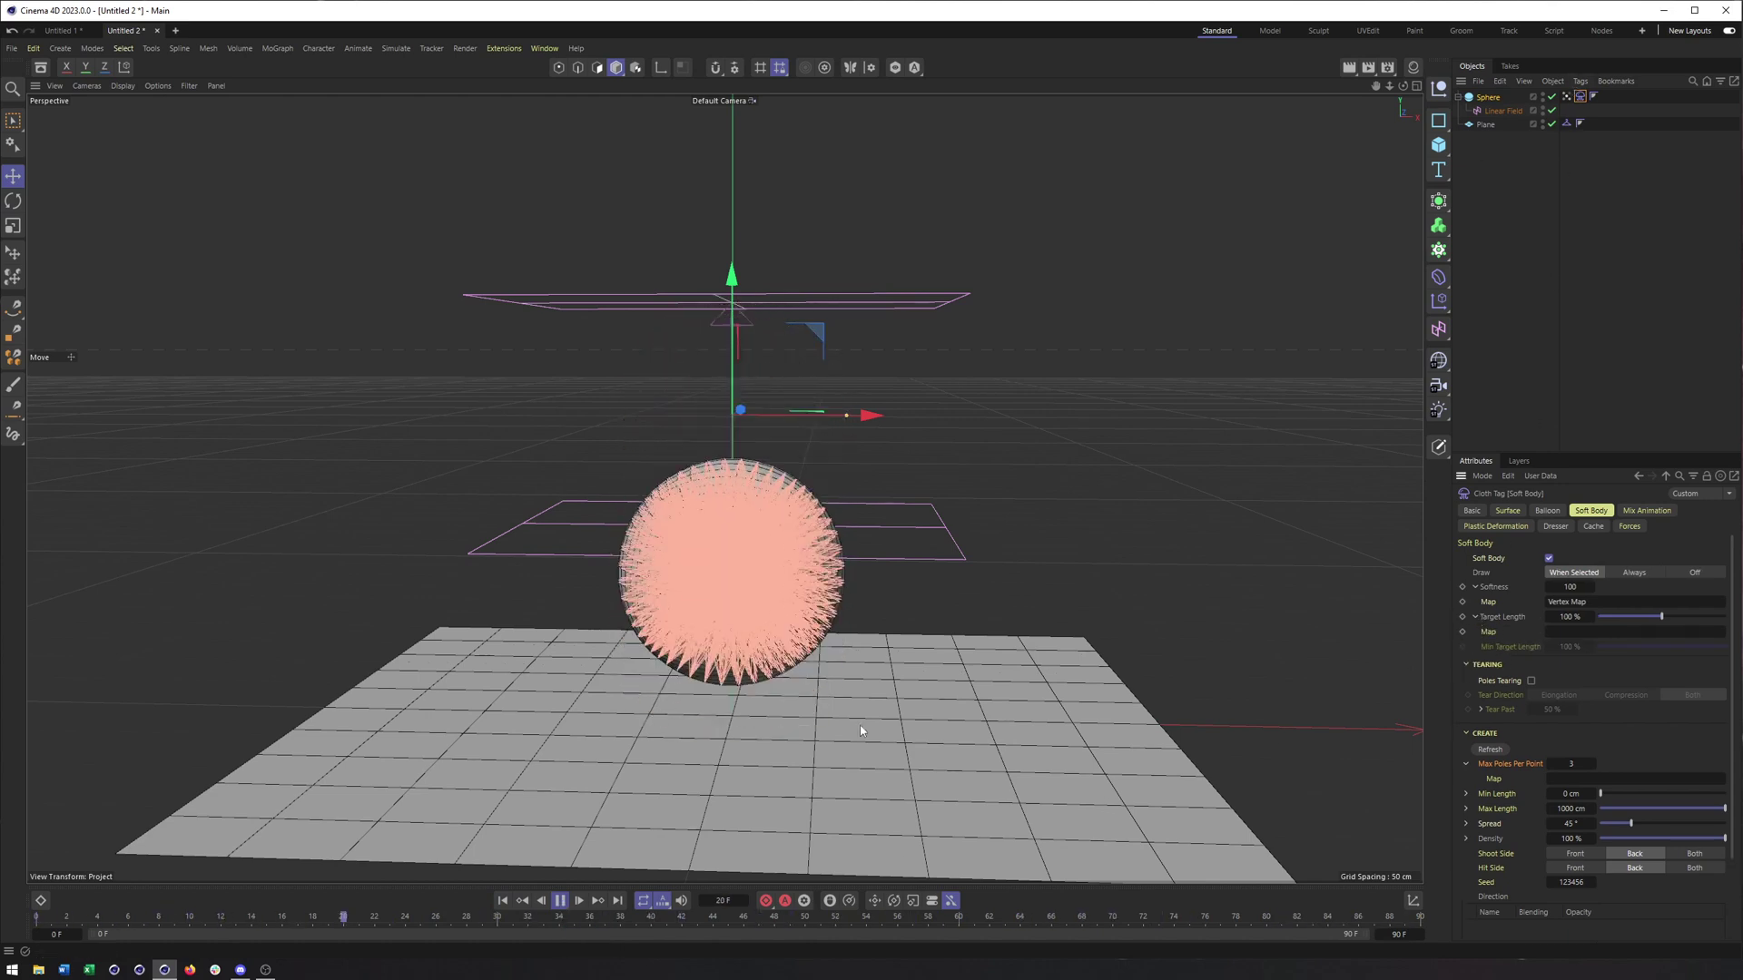
{"action": "left_click", "coordinate": [561, 901]}
{"action": "left_click", "coordinate": [503, 901]}
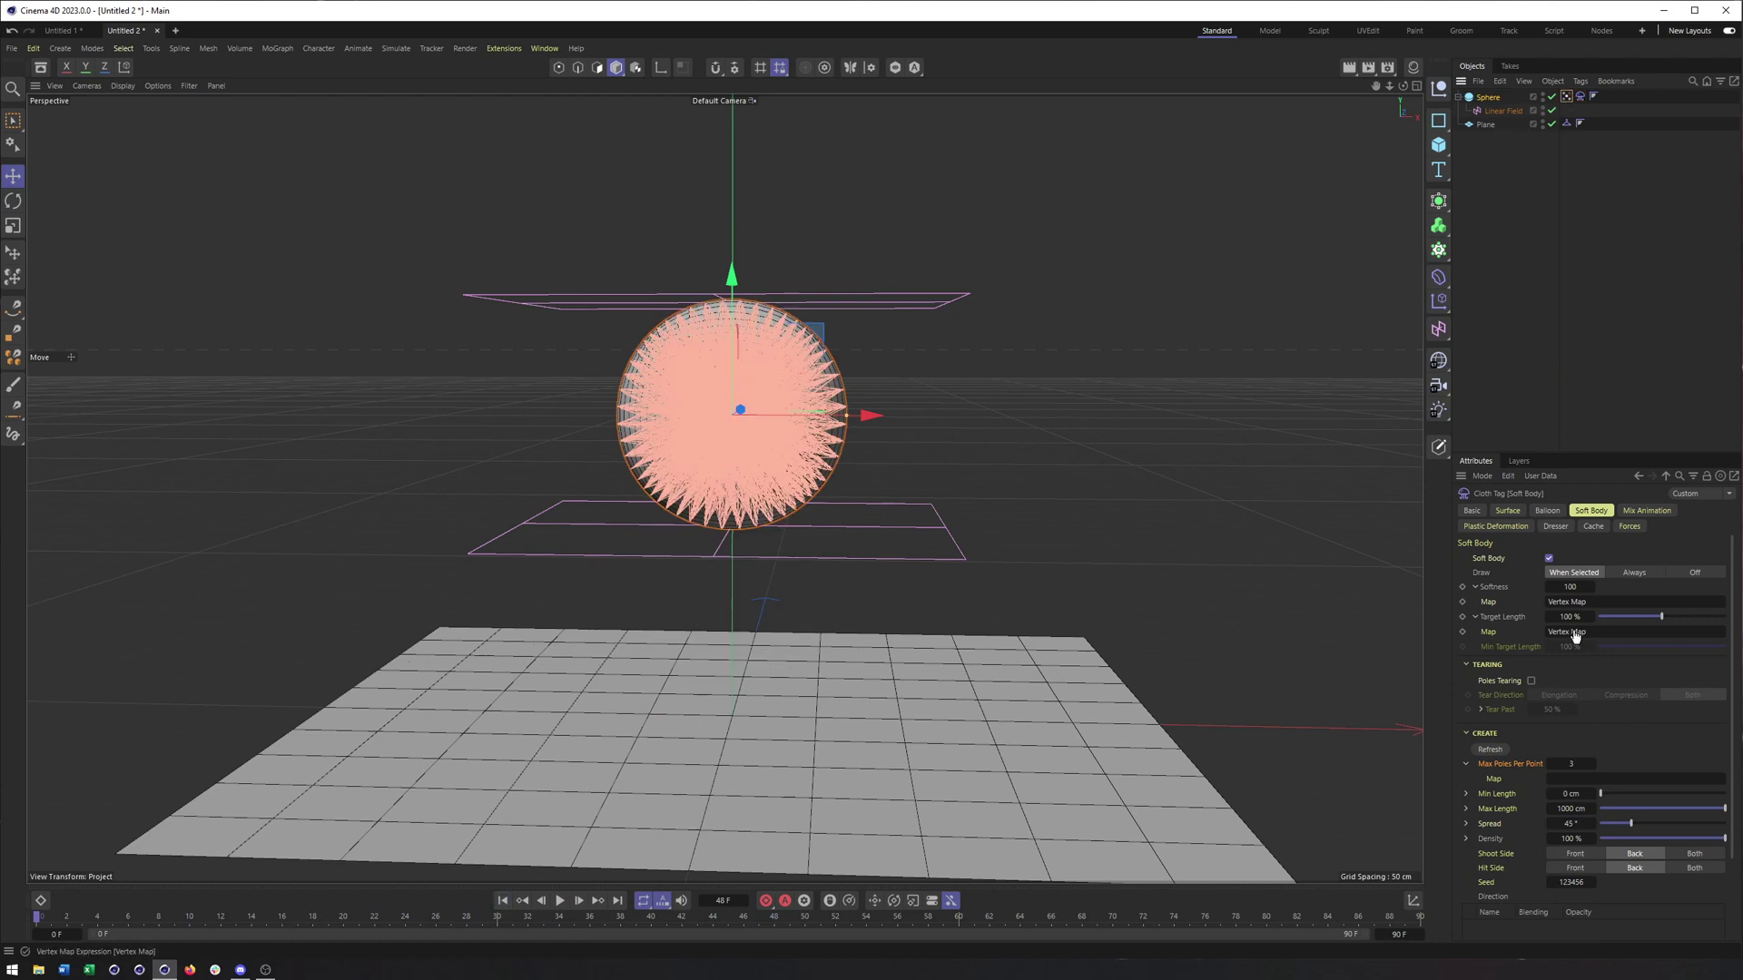
{"action": "left_click_drag", "start_coordinate": [1575, 637], "coordinate": [1575, 634]}
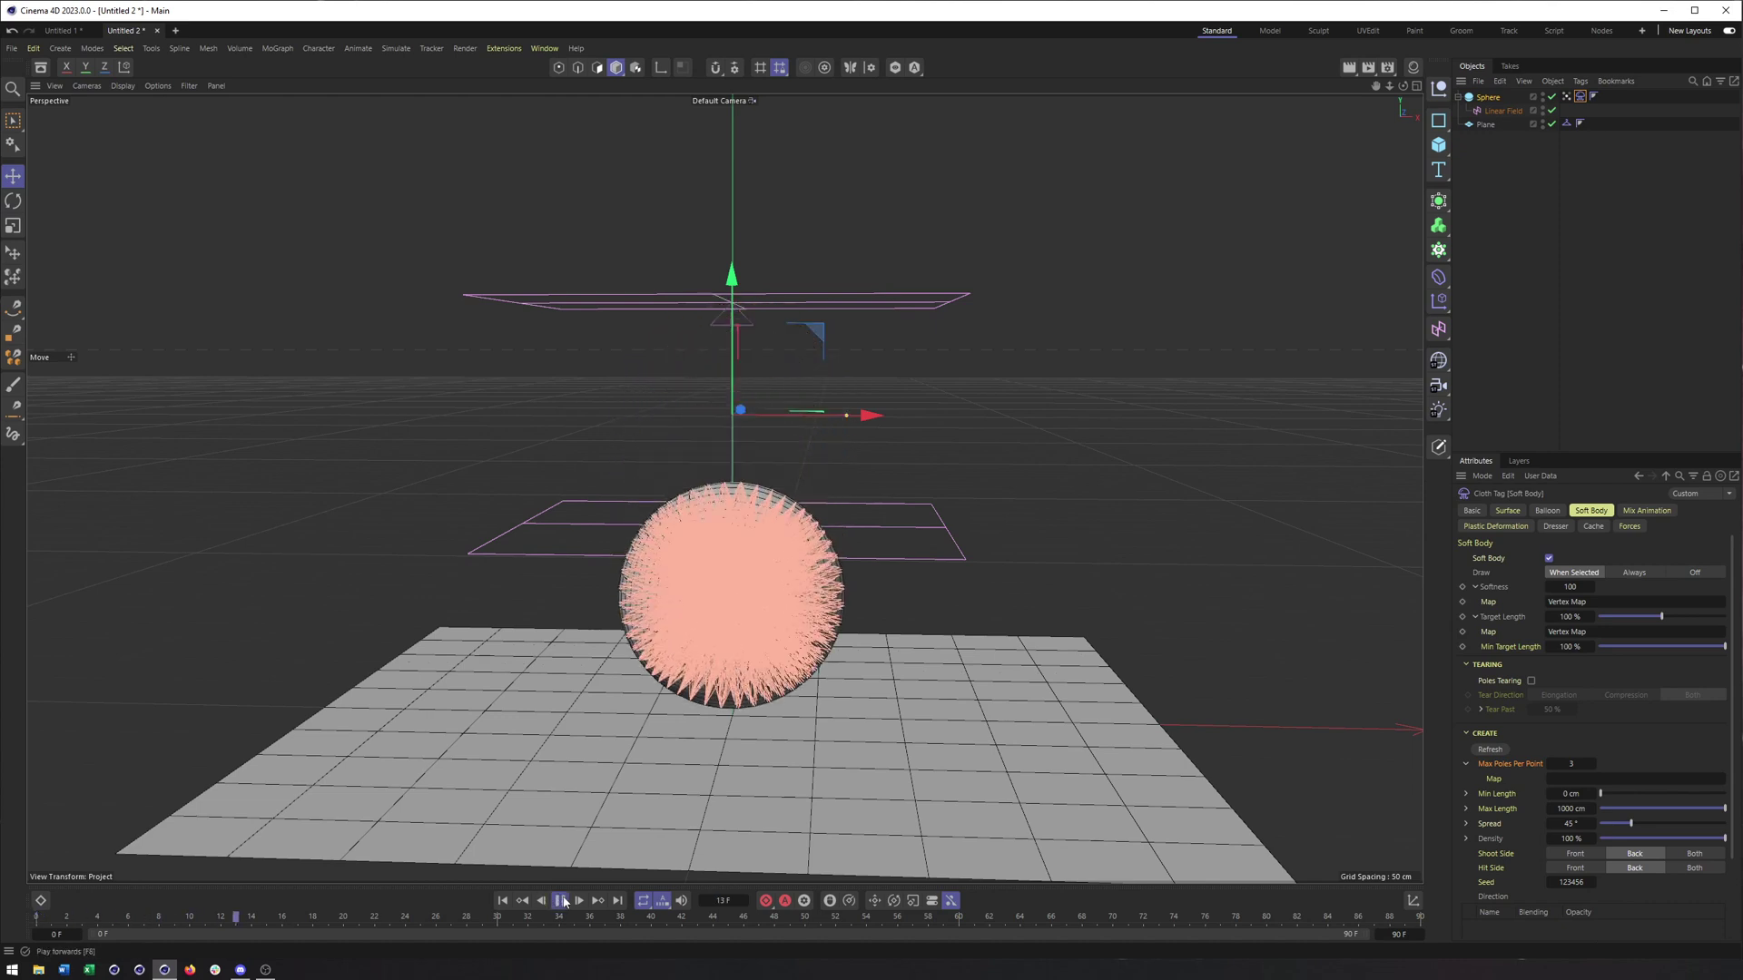
Step: Turn off pole drawing on the Soft Body tag and switch the viewport display to Gouraud Shading without lines
{"action": "middle_click_drag", "start_coordinate": [723, 781], "coordinate": [786, 657], "text": "alt"}
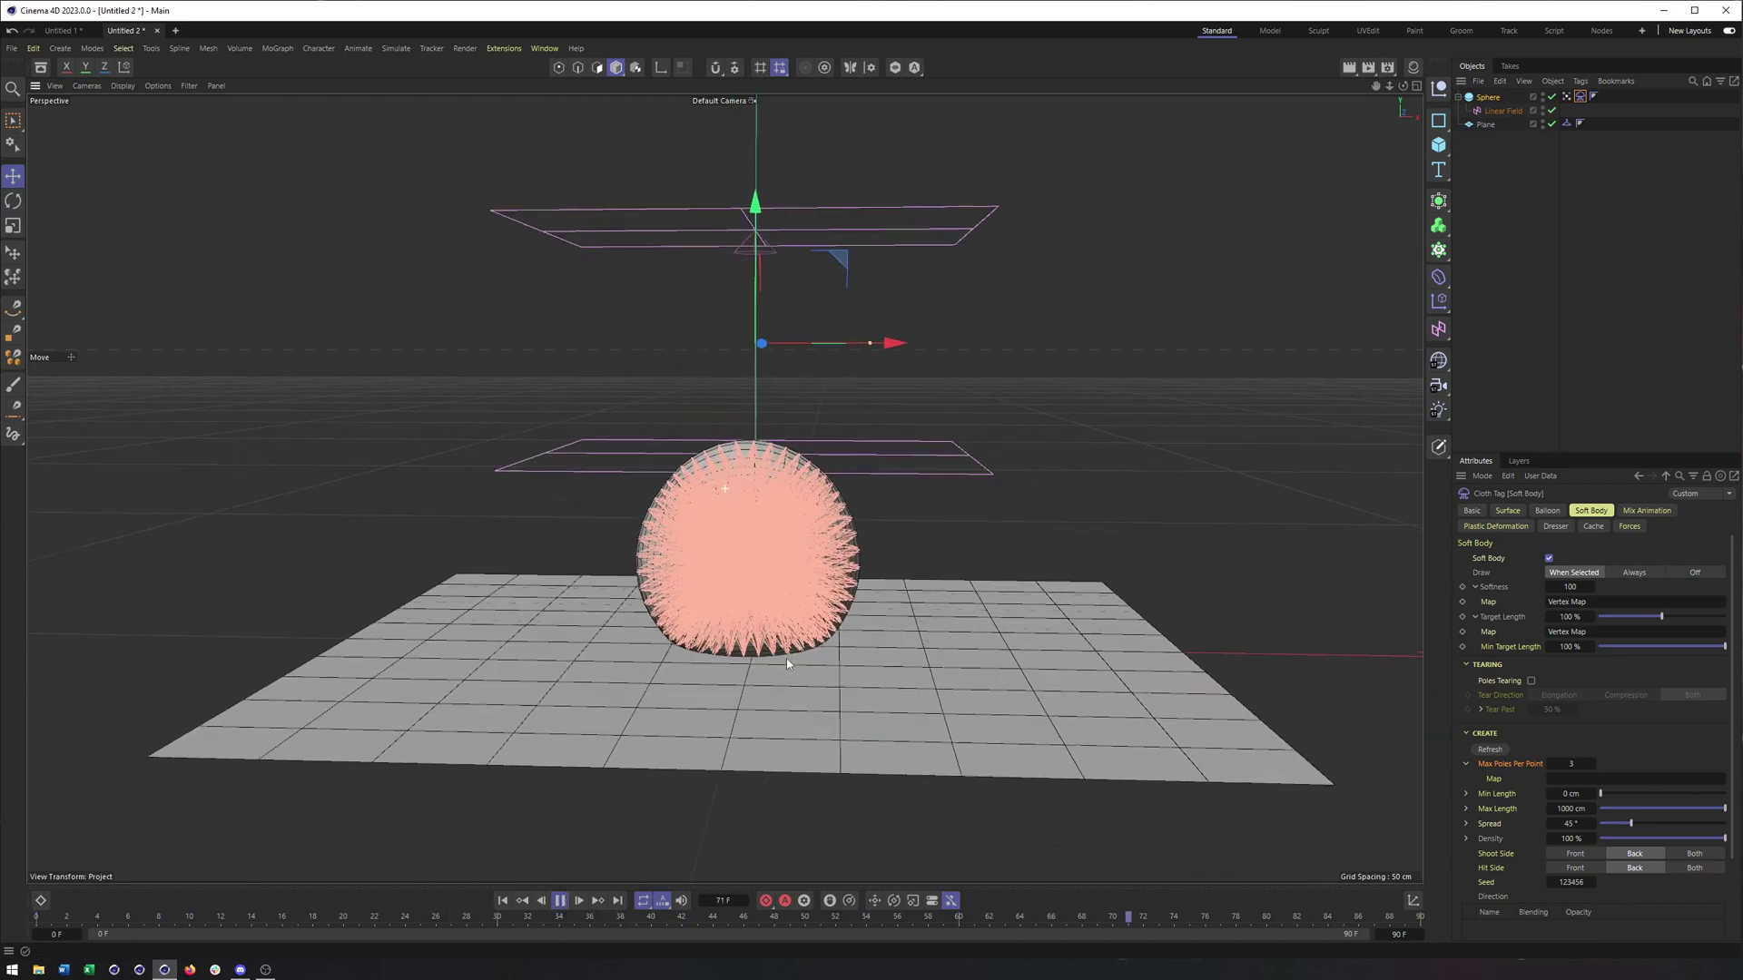
{"action": "left_click", "coordinate": [1684, 574]}
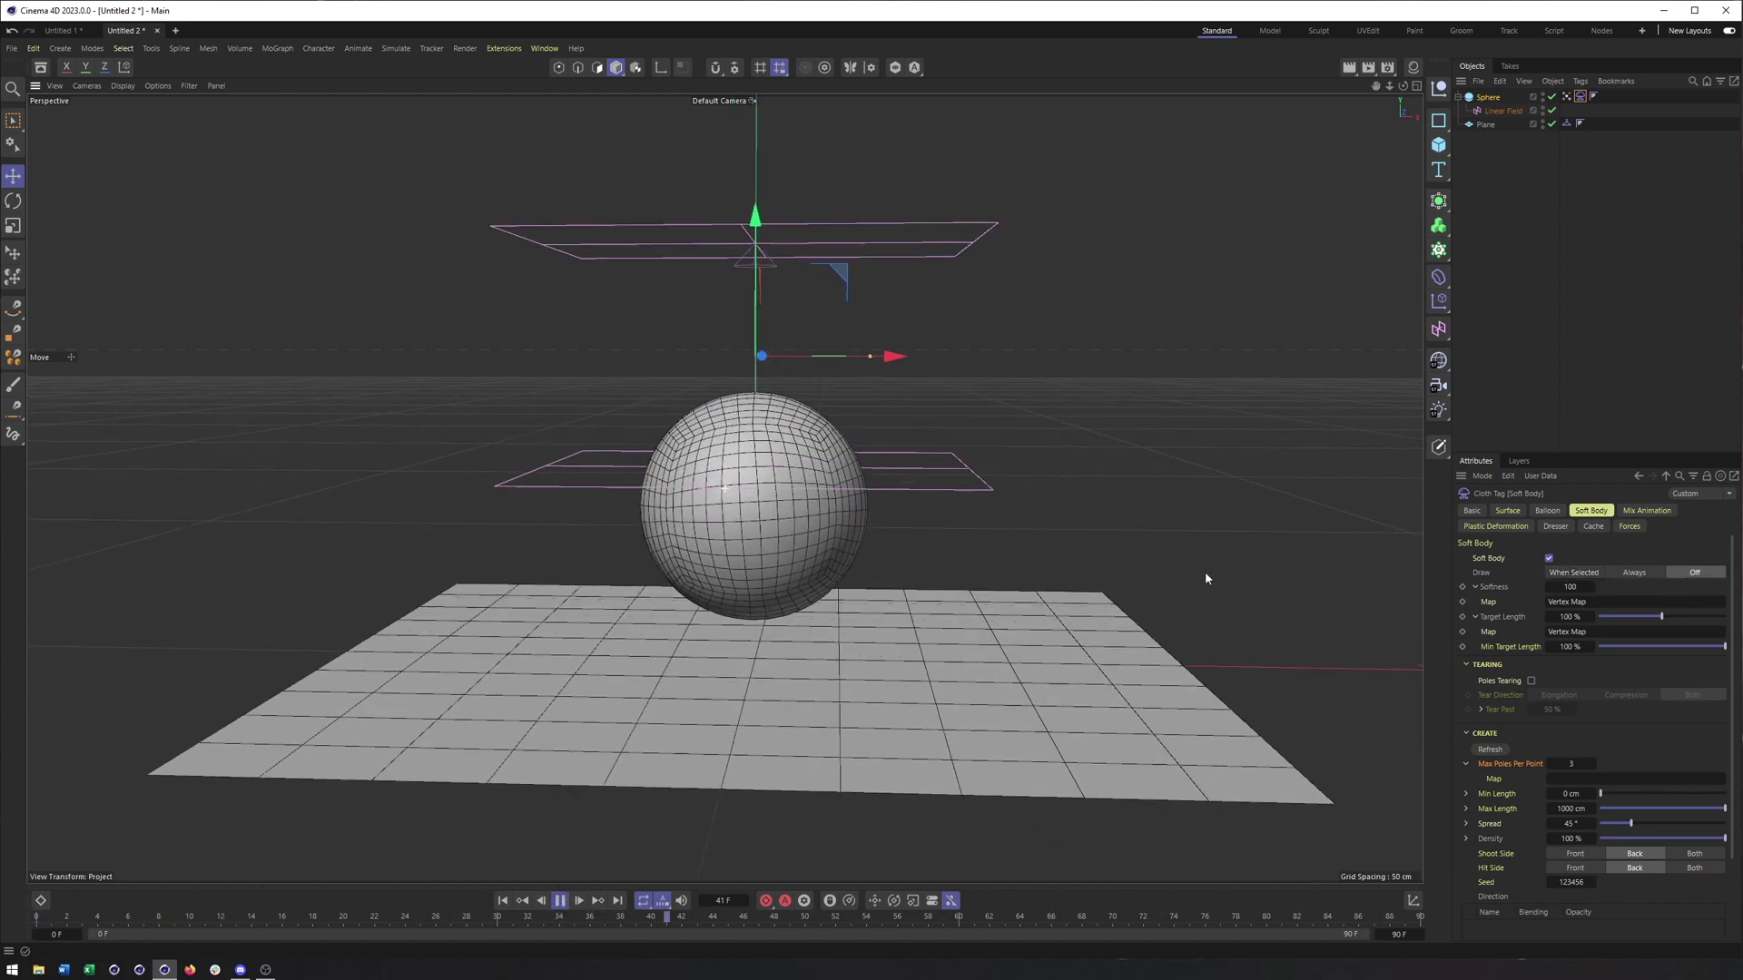
{"action": "left_click", "coordinate": [122, 86]}
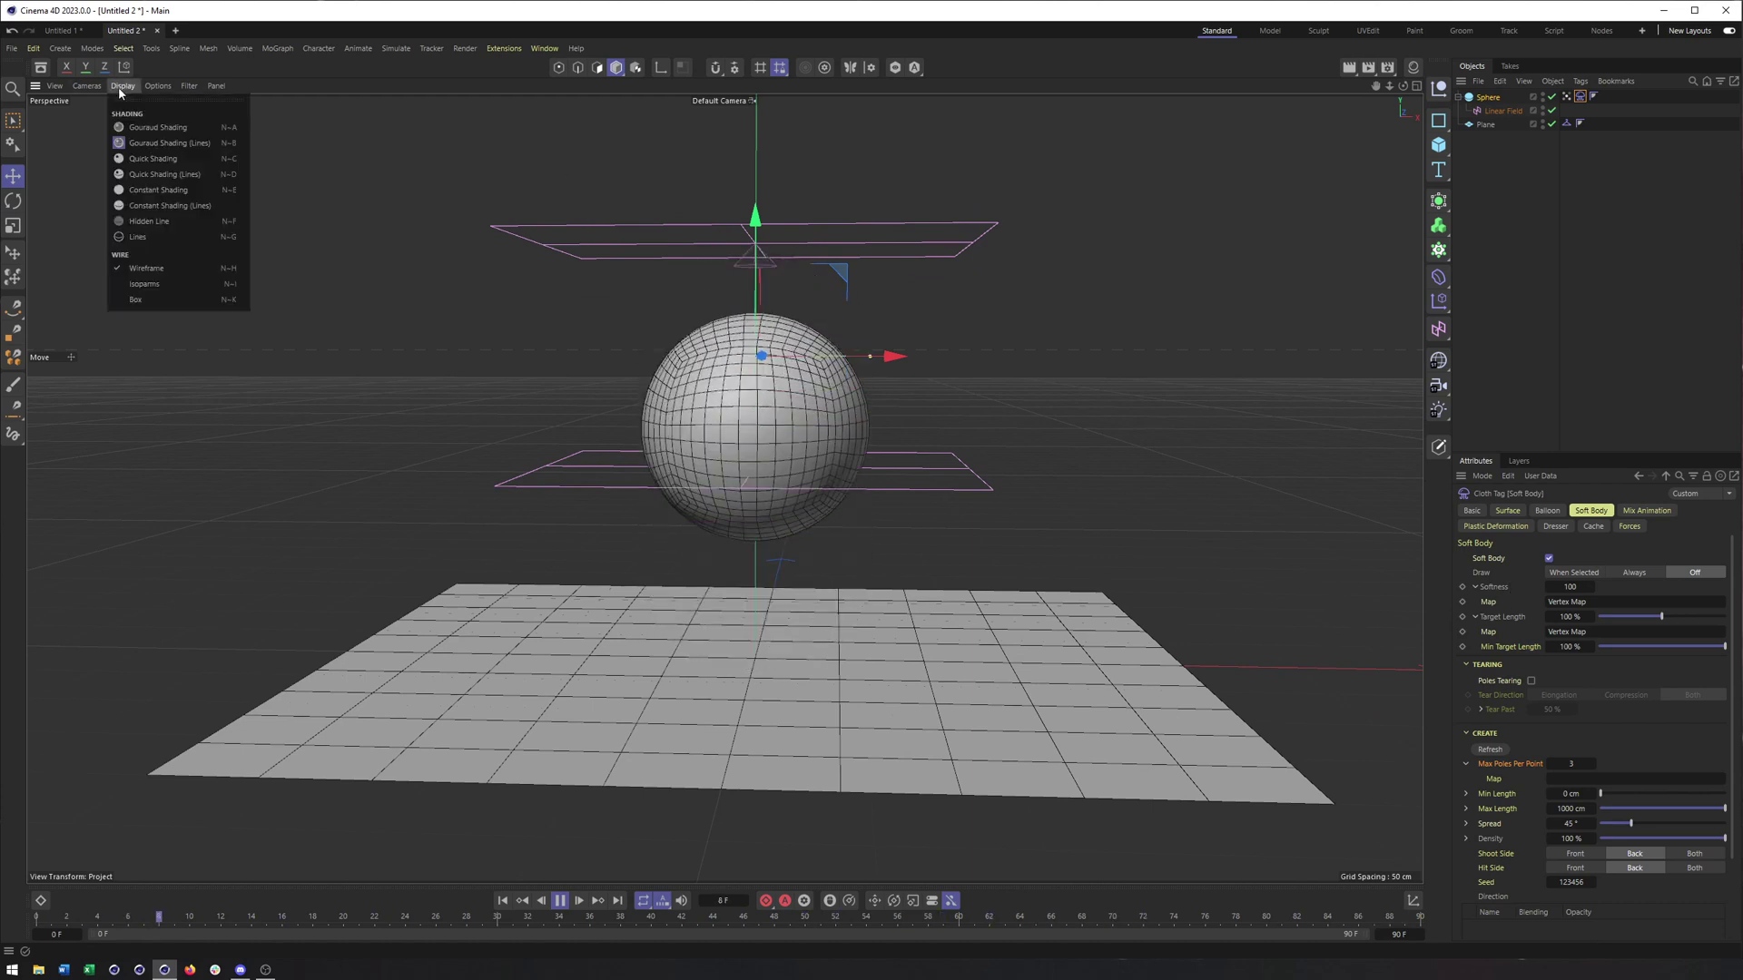
{"action": "left_click", "coordinate": [136, 103]}
Step: Increase the sphere's segments to 60 and reopen the settings of its Soft Body tag
{"action": "left_click", "coordinate": [1486, 96]}
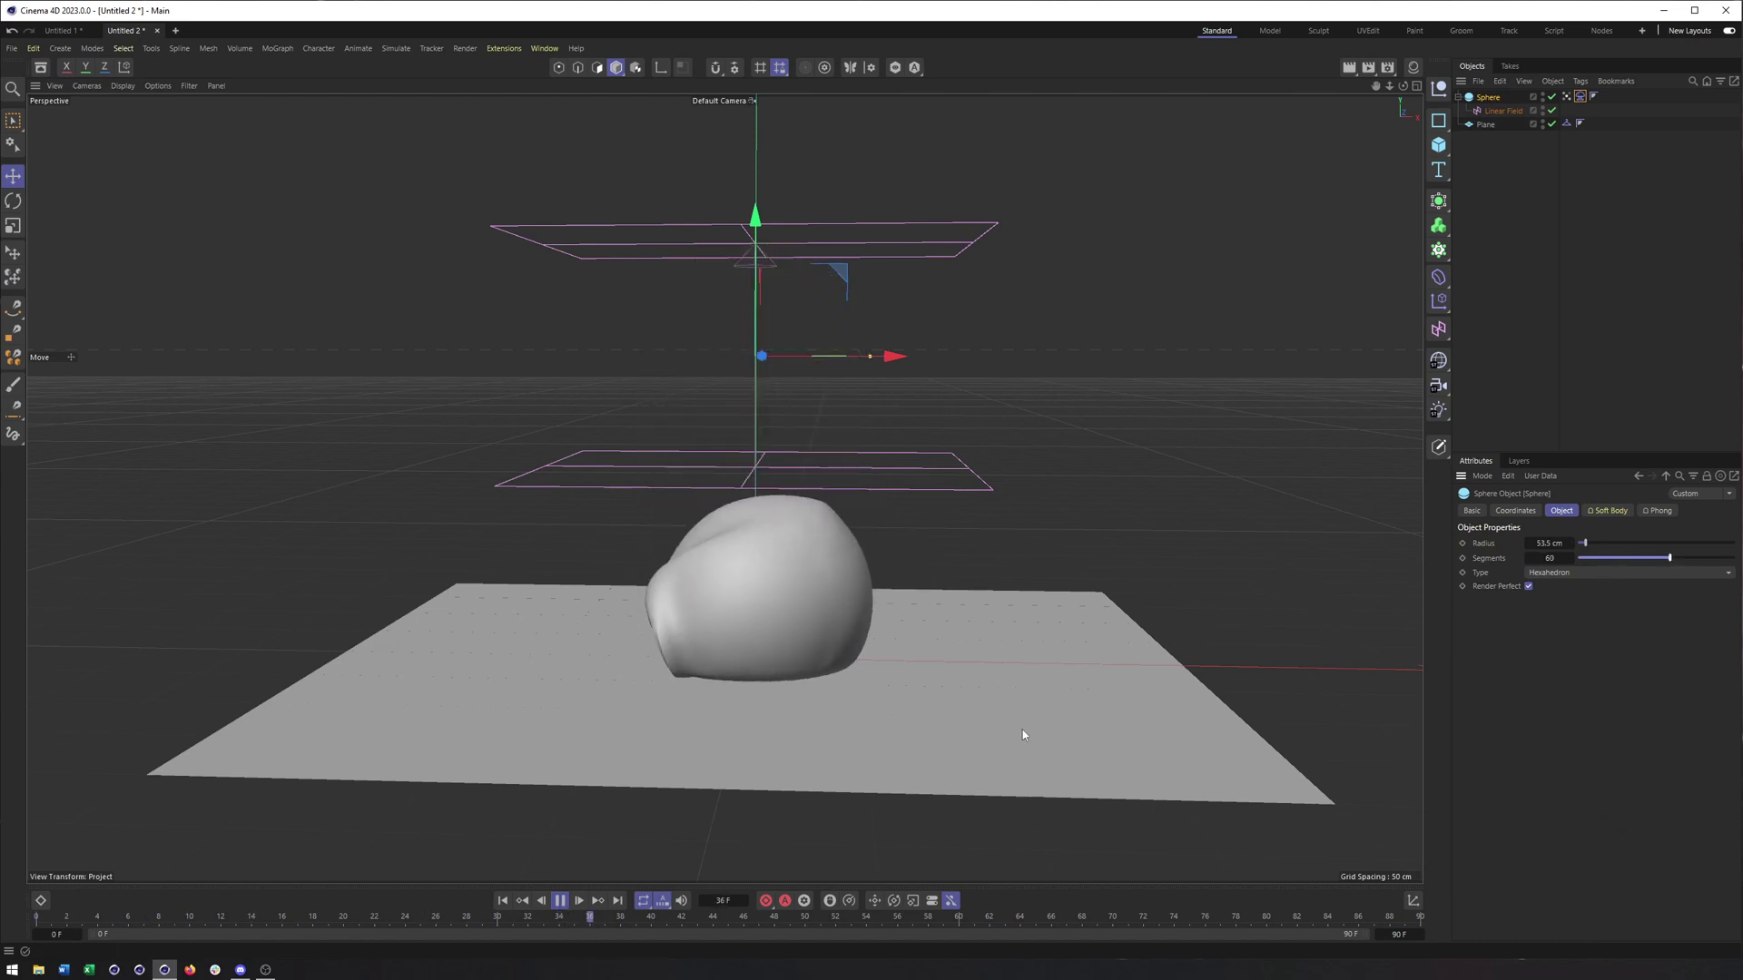
{"action": "left_click", "coordinate": [1504, 110]}
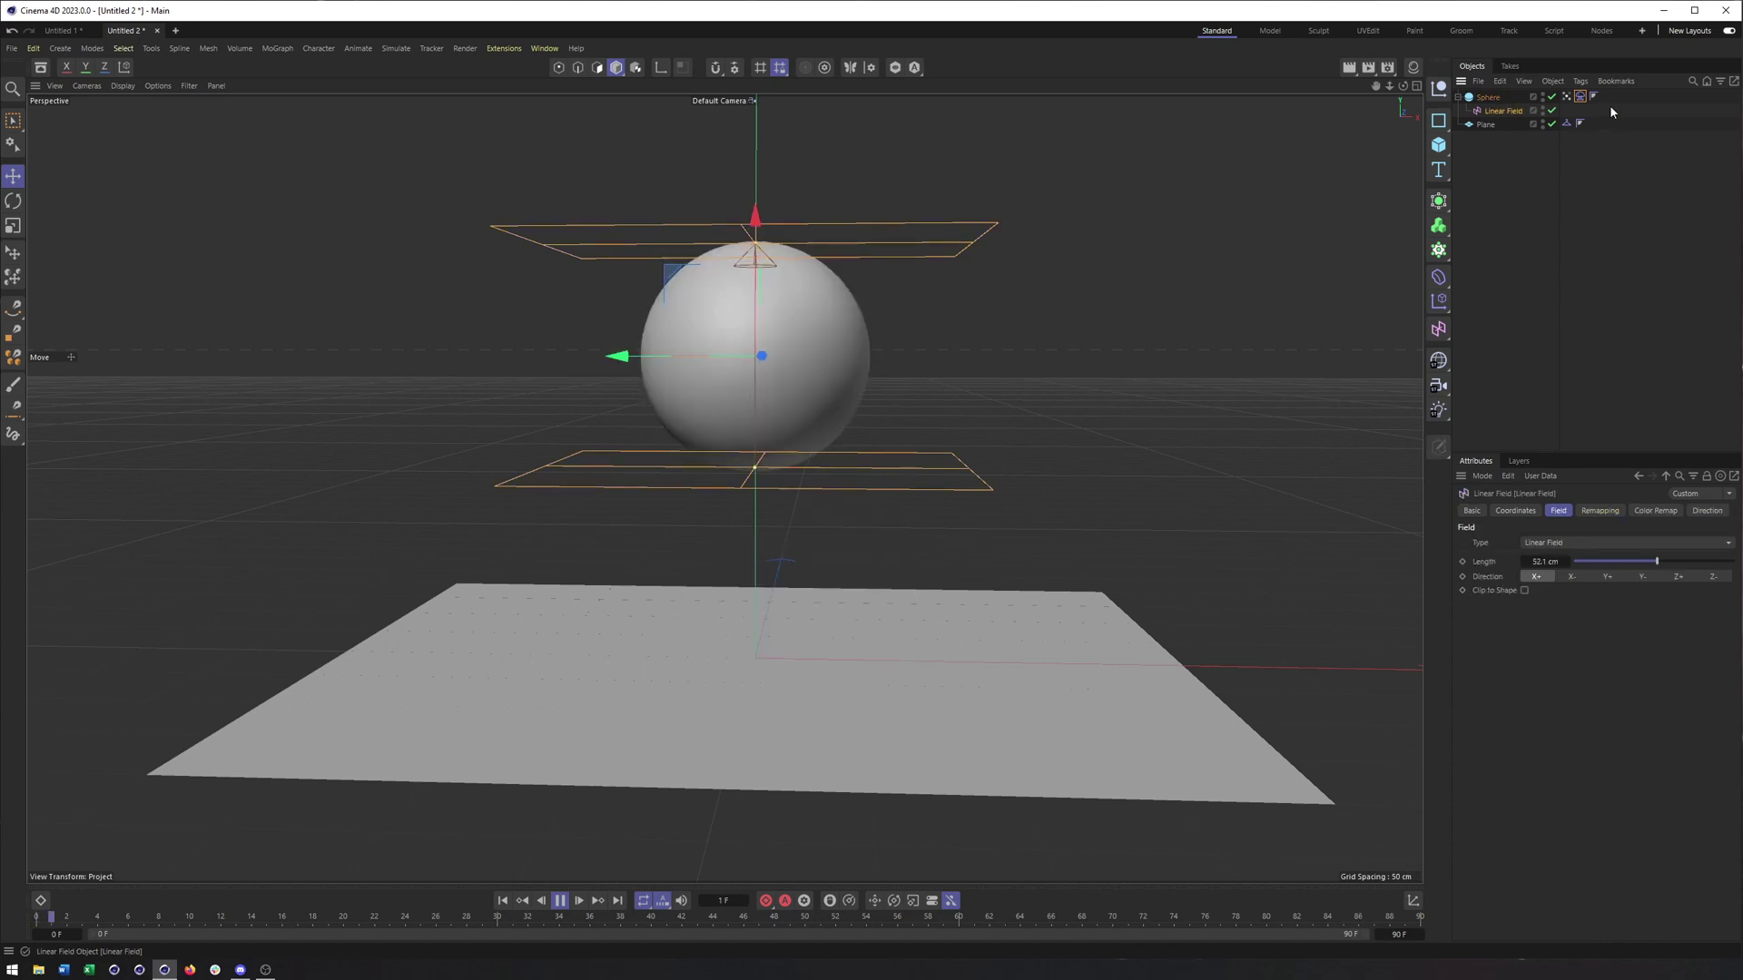
{"action": "left_click", "coordinate": [1579, 96]}
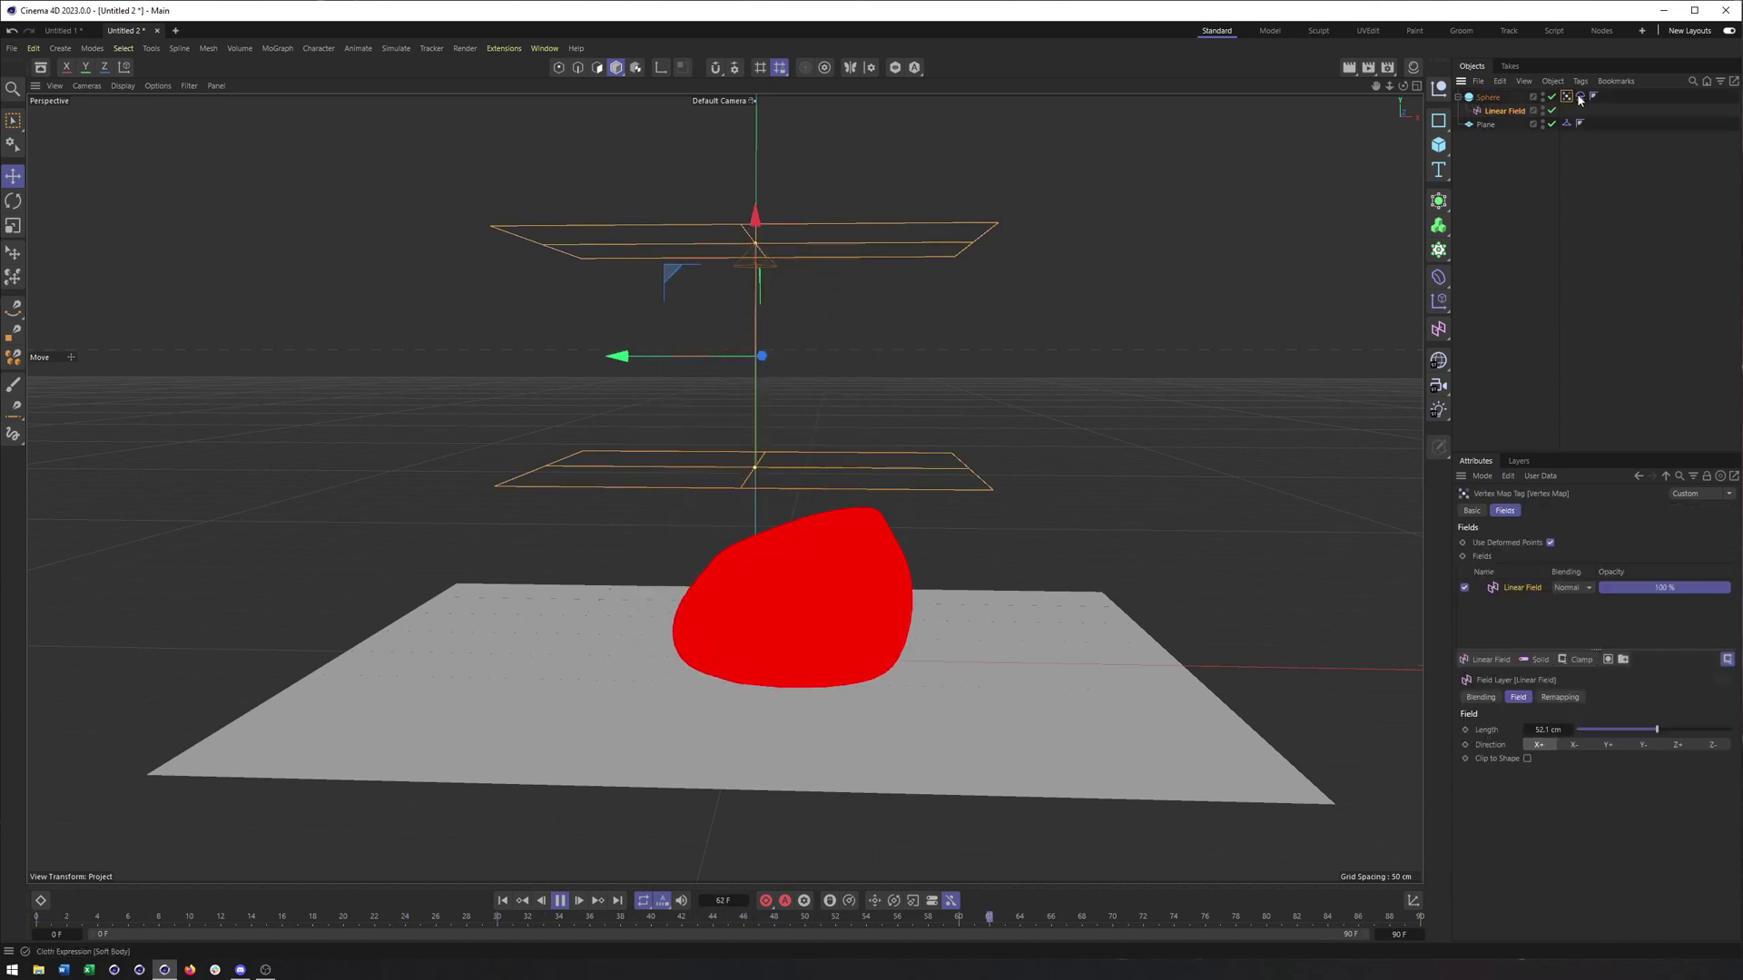
Step: Clear the Softness and Target Length maps of the Soft Body tag and reassign the Vertex Map to both
{"action": "left_click_drag", "start_coordinate": [1601, 603], "coordinate": [1536, 604]}
{"action": "key", "text": "BackSpace"}
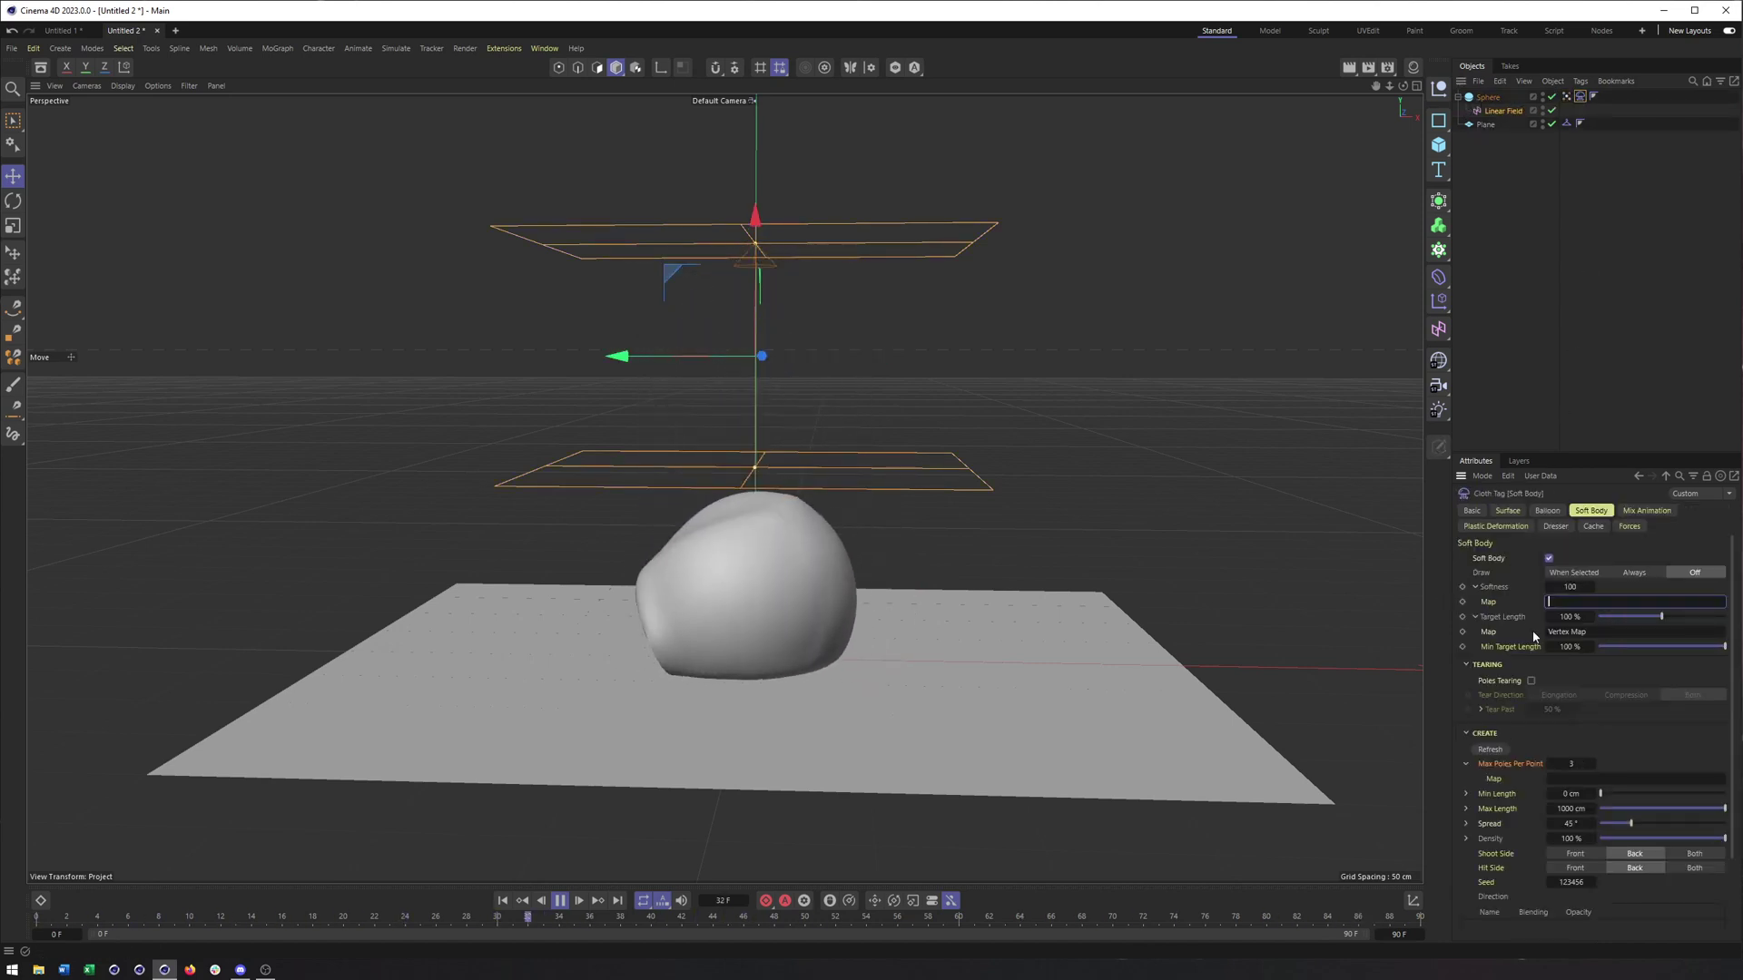
{"action": "left_click", "coordinate": [1607, 631]}
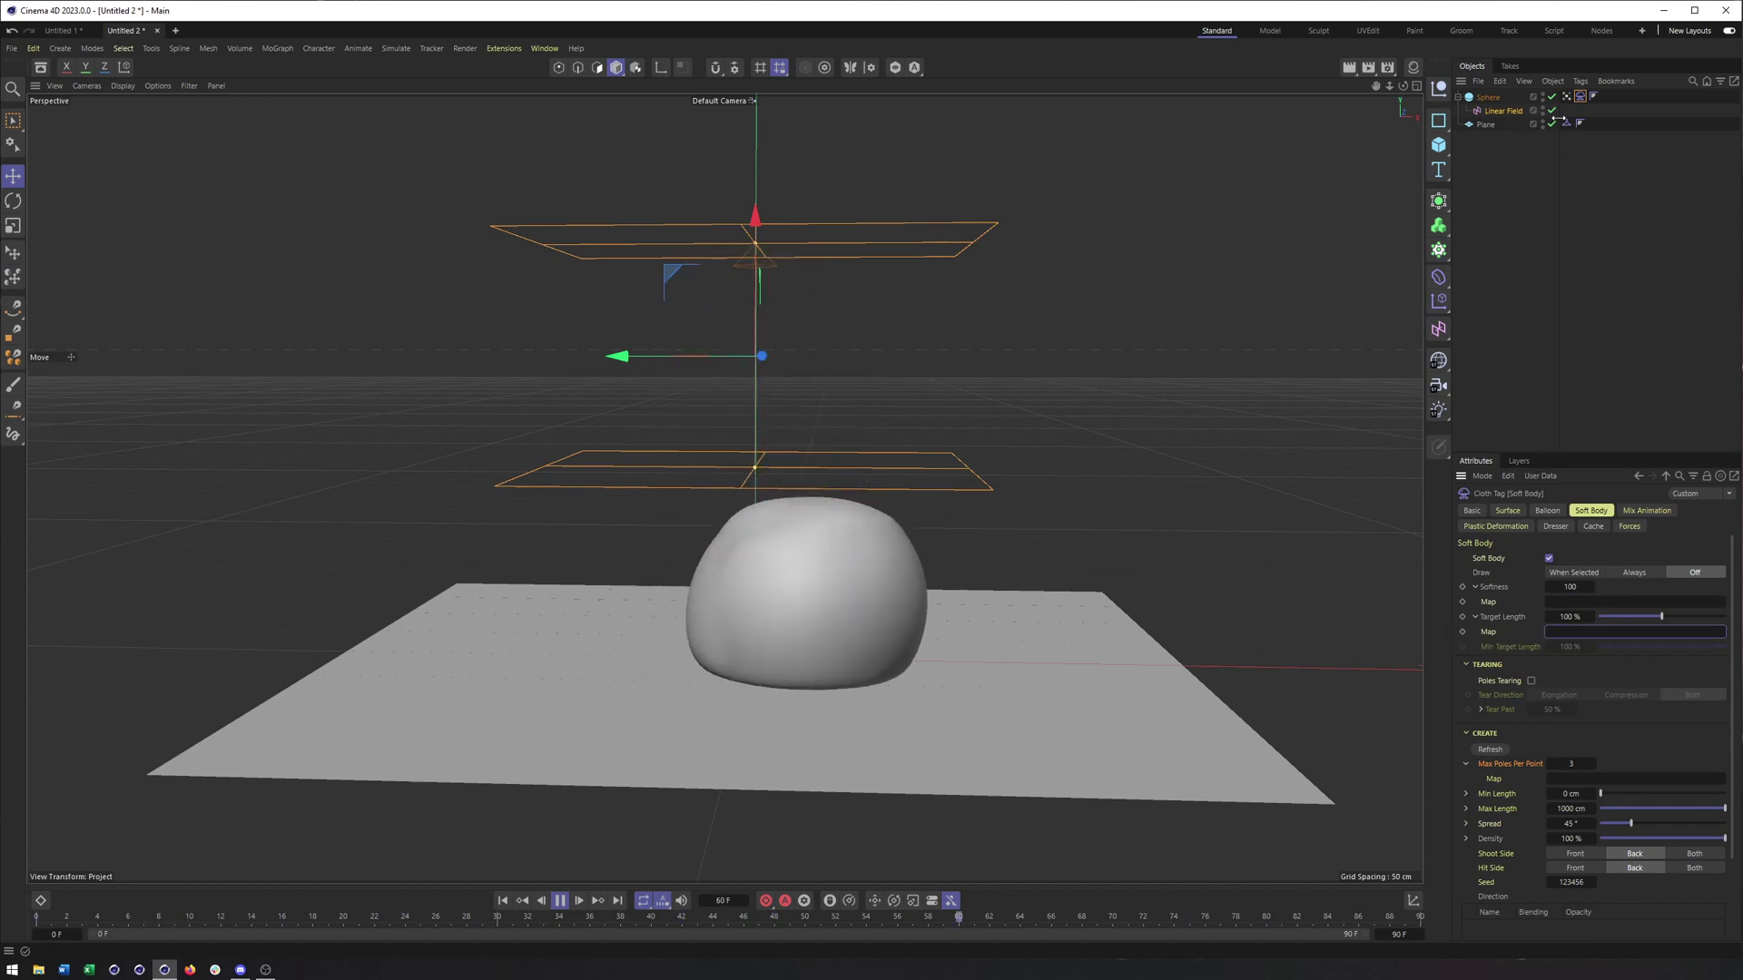
{"action": "left_click_drag", "start_coordinate": [1568, 105], "coordinate": [1592, 440]}
{"action": "left_click_drag", "start_coordinate": [1568, 633], "coordinate": [1567, 633]}
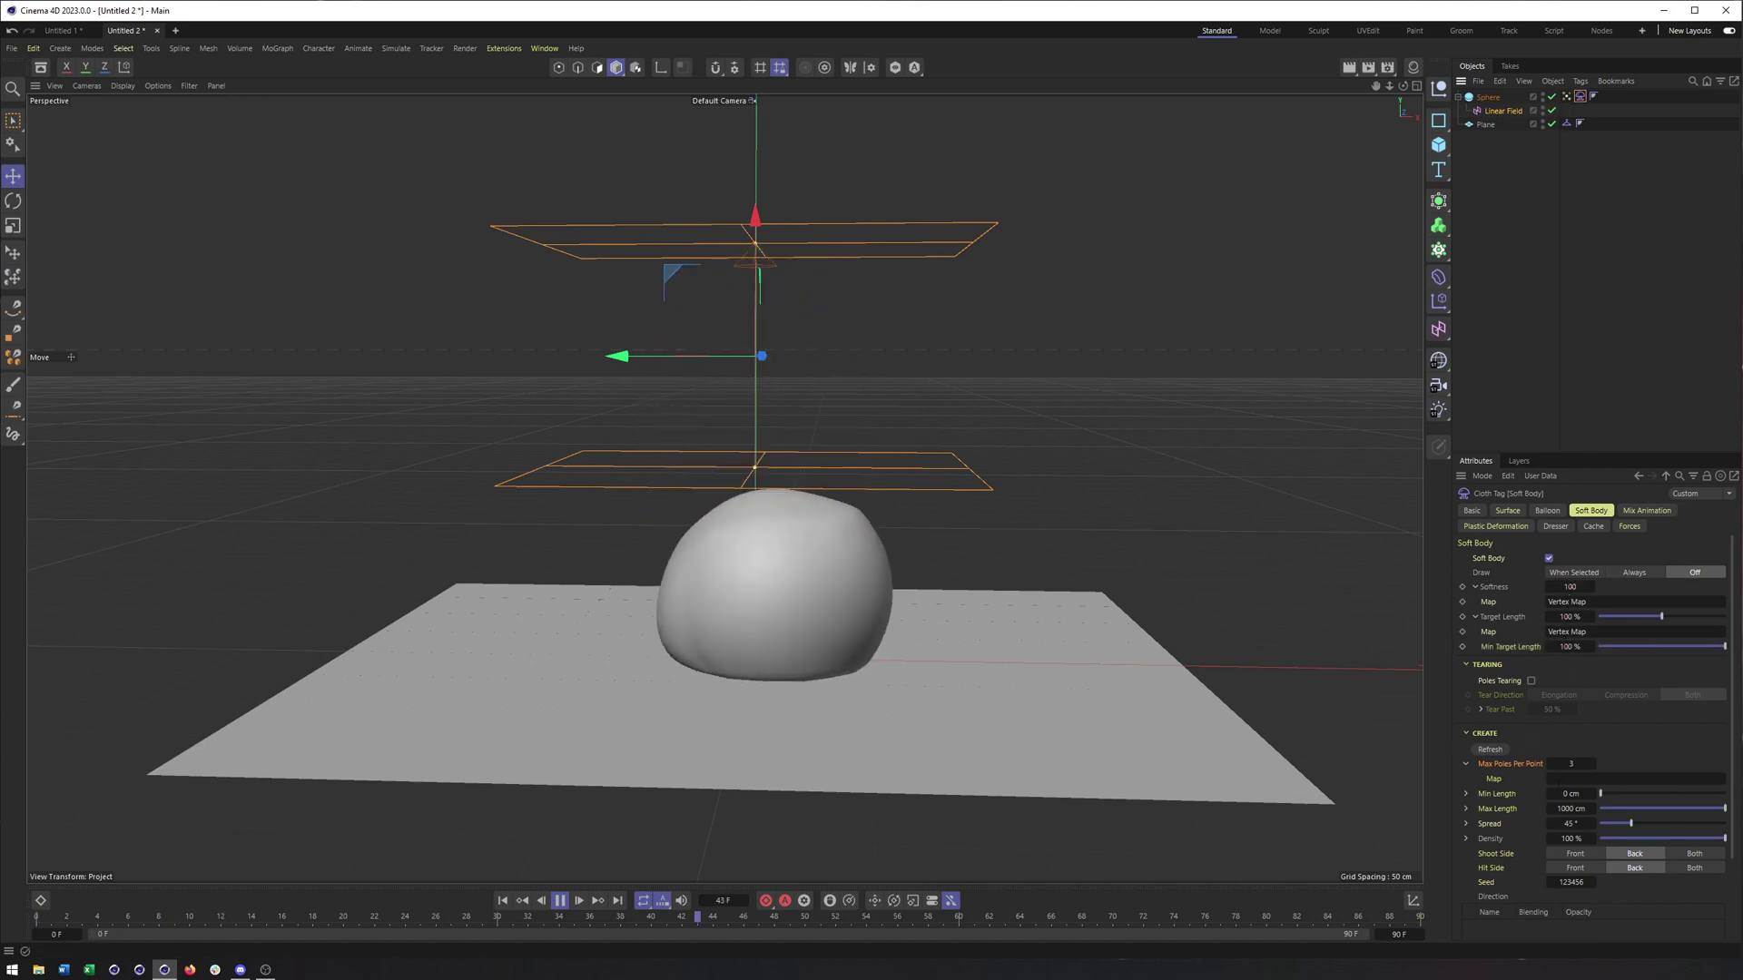
Step: Assign the Vertex Map to the Max Poles Per Point map and set the viewport display to Gouraud Shading (Lines)
{"action": "left_click_drag", "start_coordinate": [1566, 96], "coordinate": [1570, 780]}
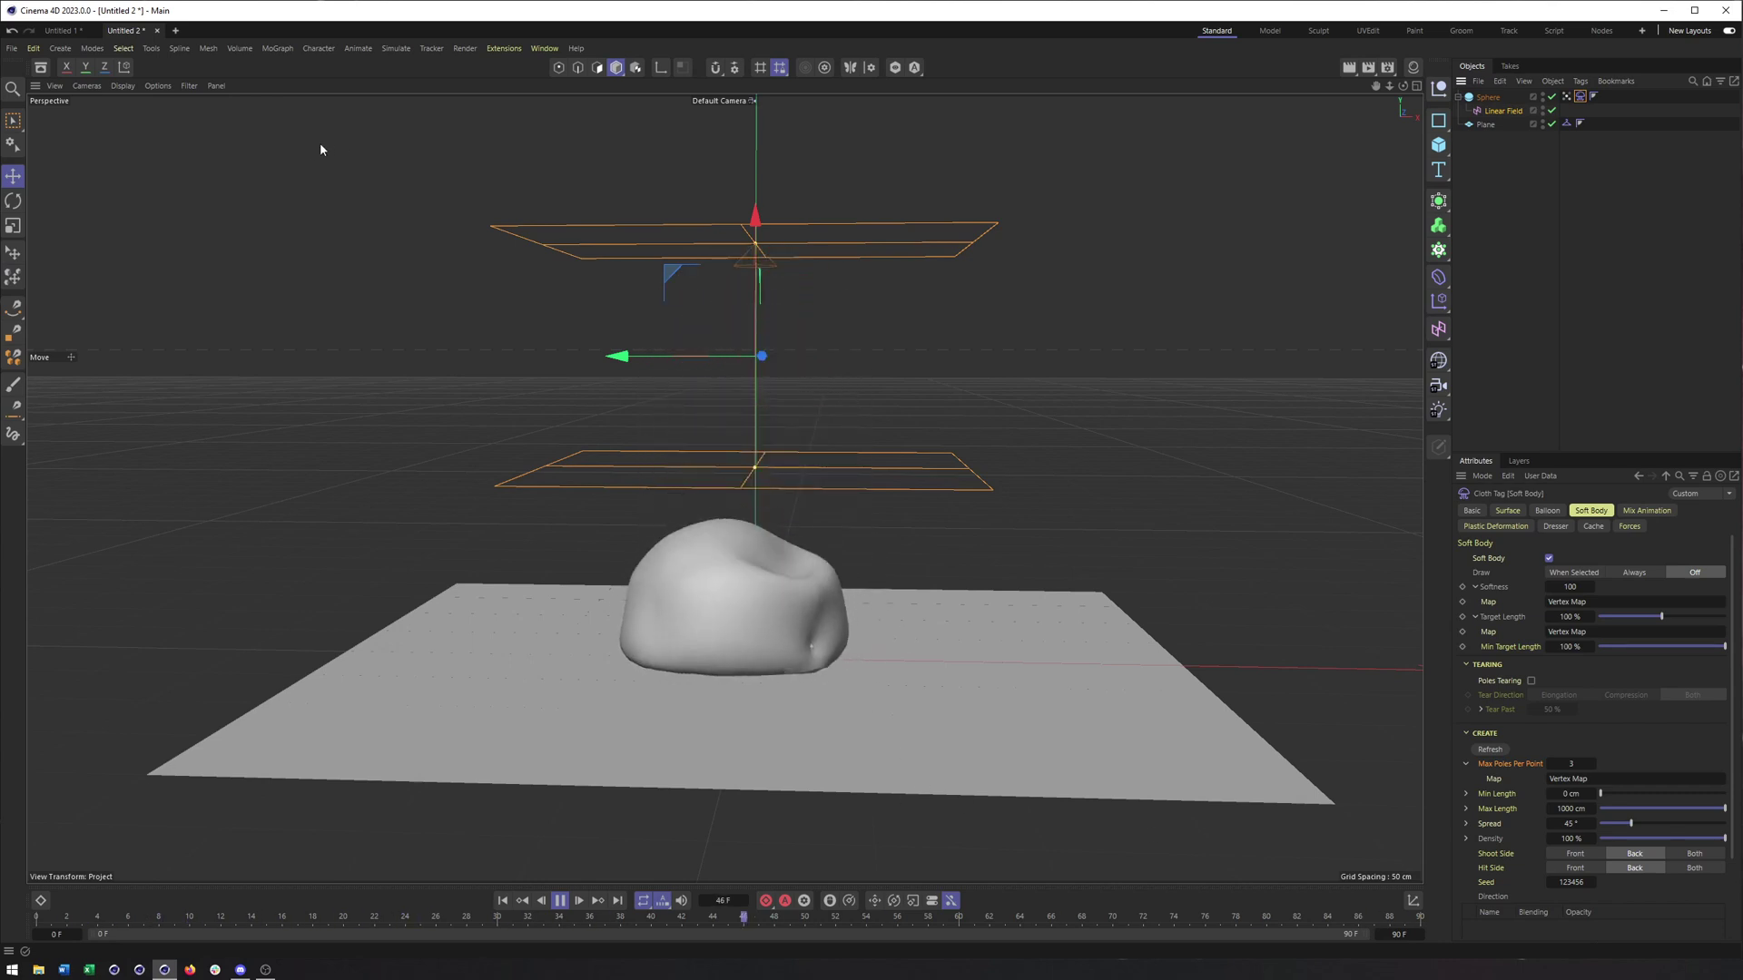
{"action": "left_click", "coordinate": [123, 85]}
{"action": "left_click", "coordinate": [159, 124]}
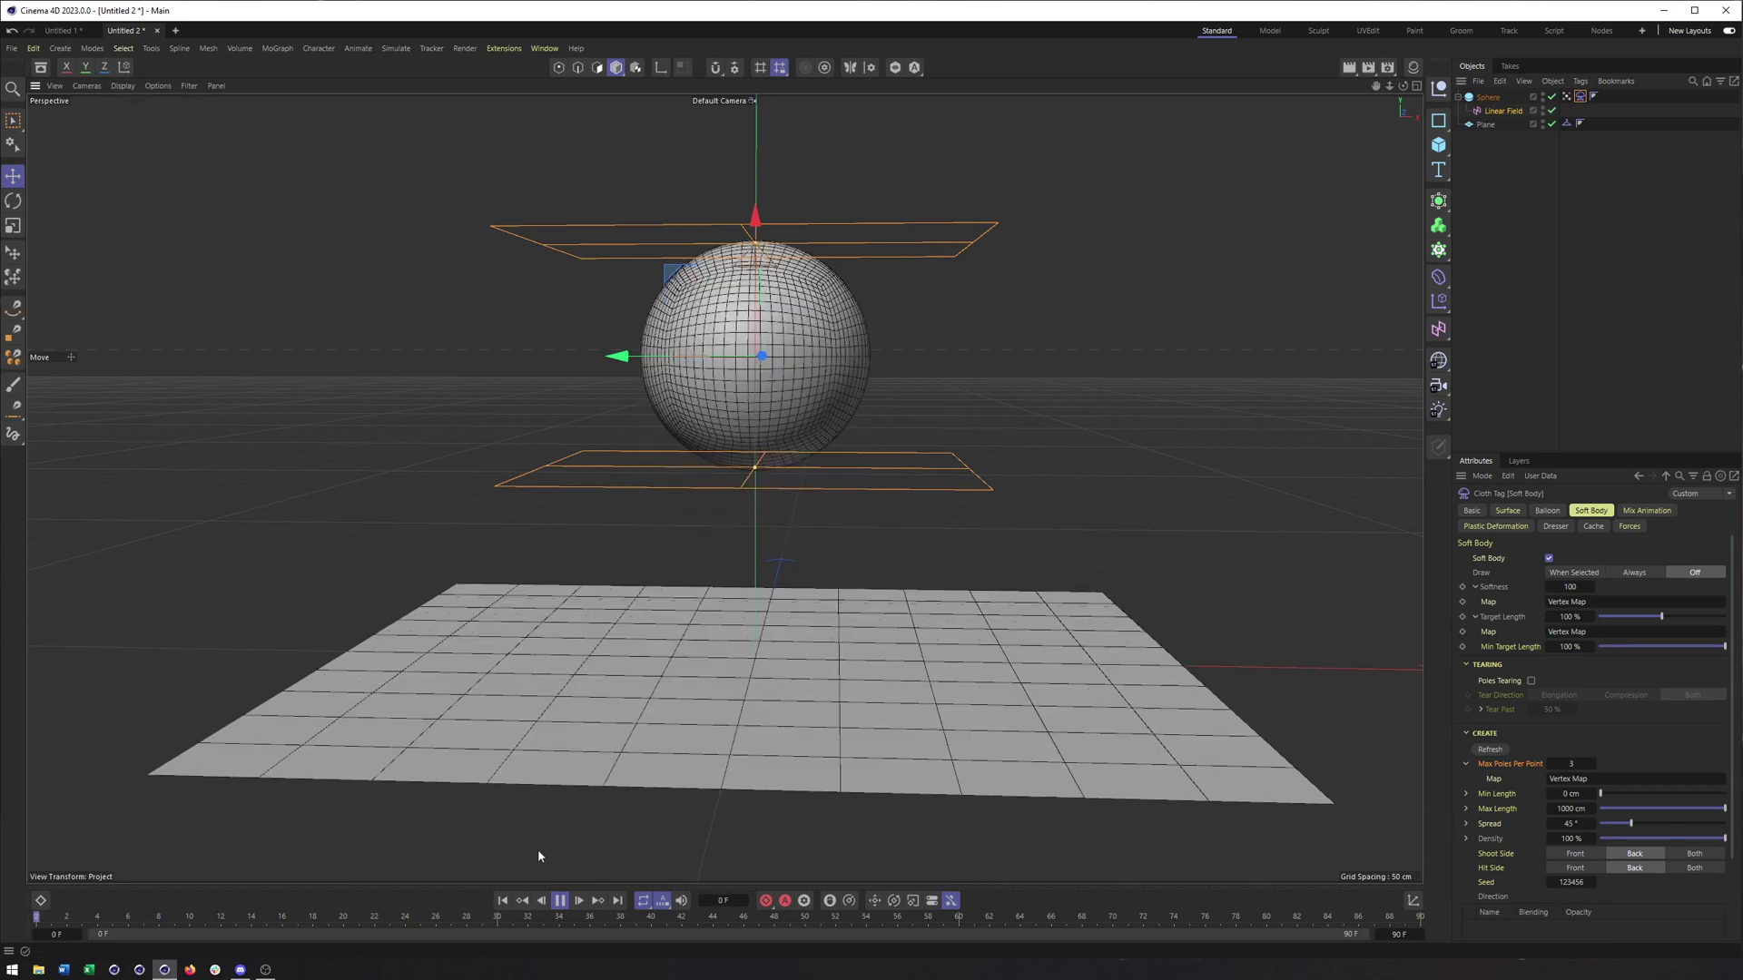
Step: Stop and rewind the simulation, with the Soft Body poles drawn When Selected
{"action": "left_click", "coordinate": [557, 901]}
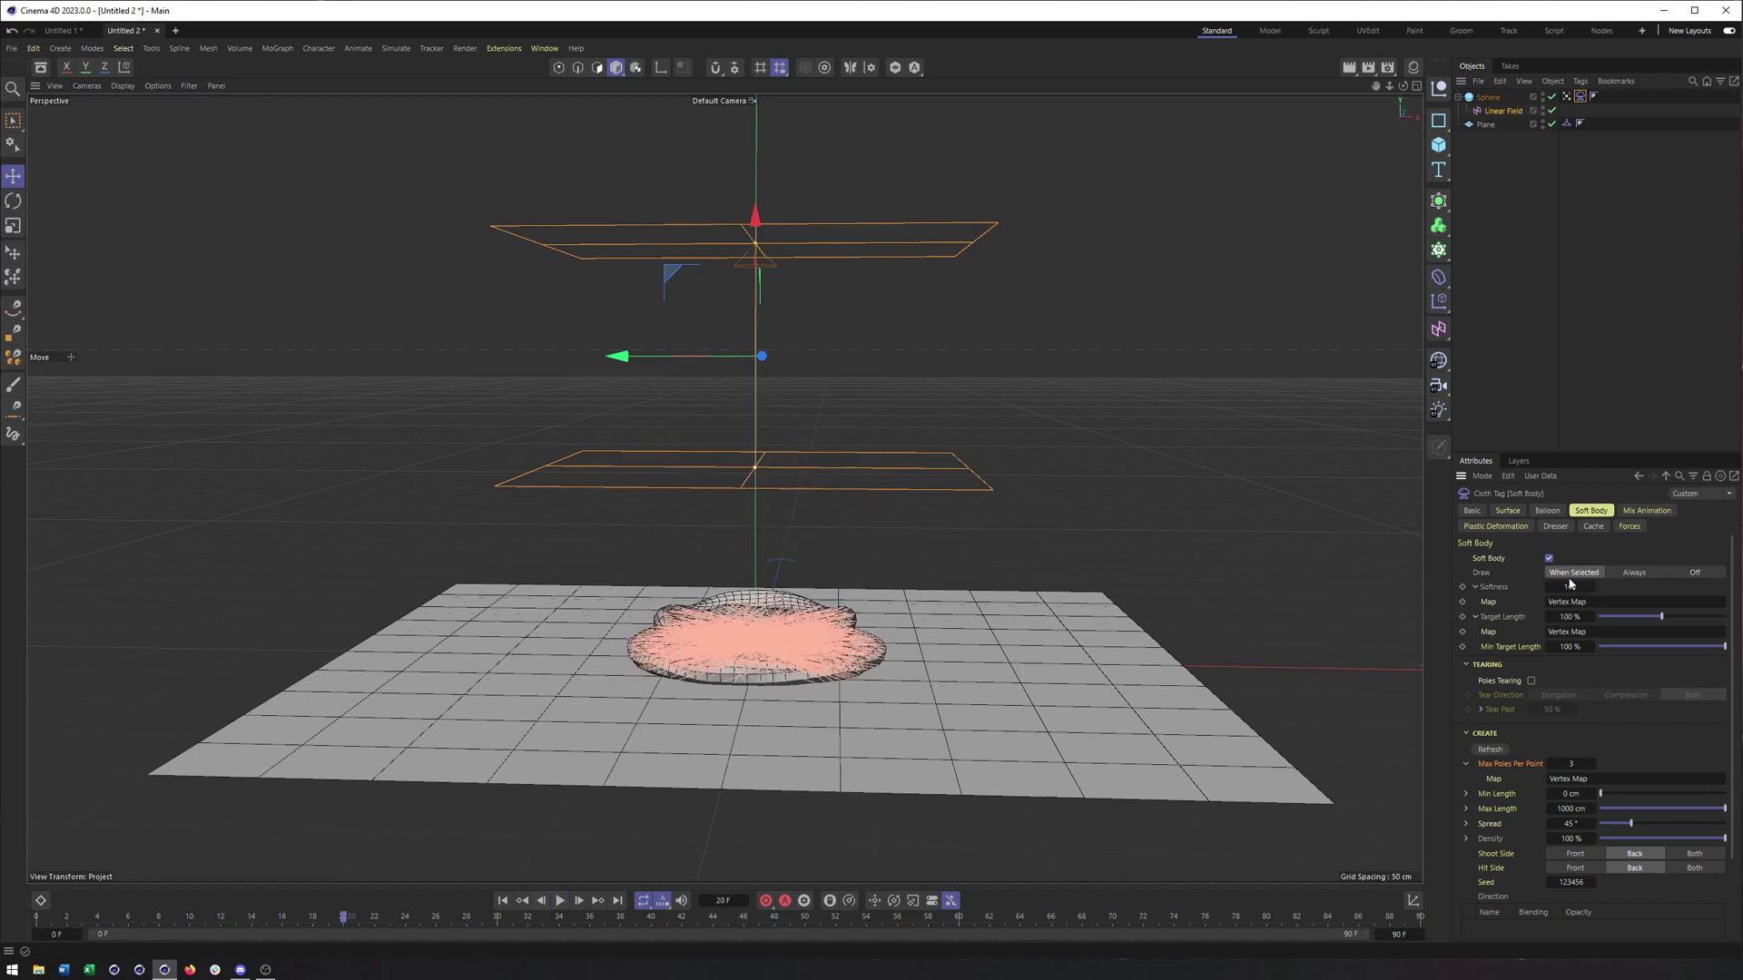
{"action": "left_click", "coordinate": [502, 901]}
Step: Test the pole map by lowering the Linear Field and refreshing the poles, and refresh again with the field back around the sphere
{"action": "left_click_drag", "start_coordinate": [726, 487], "coordinate": [795, 540], "text": "alt"}
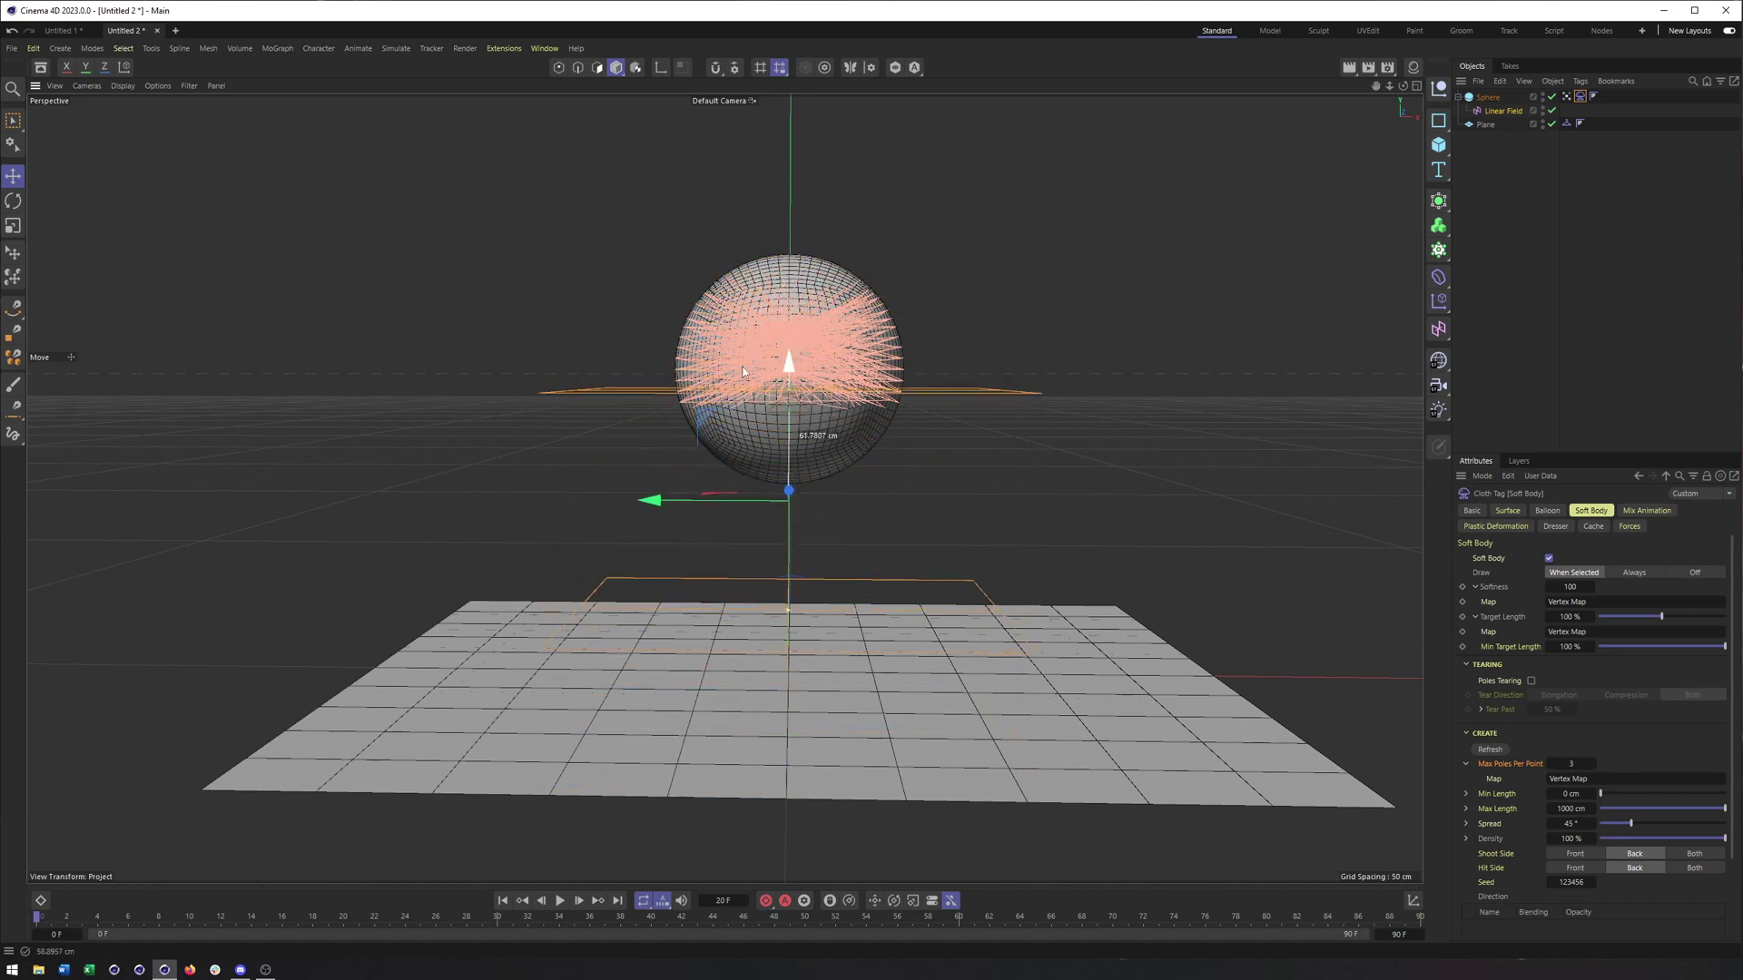
{"action": "left_click", "coordinate": [1501, 751]}
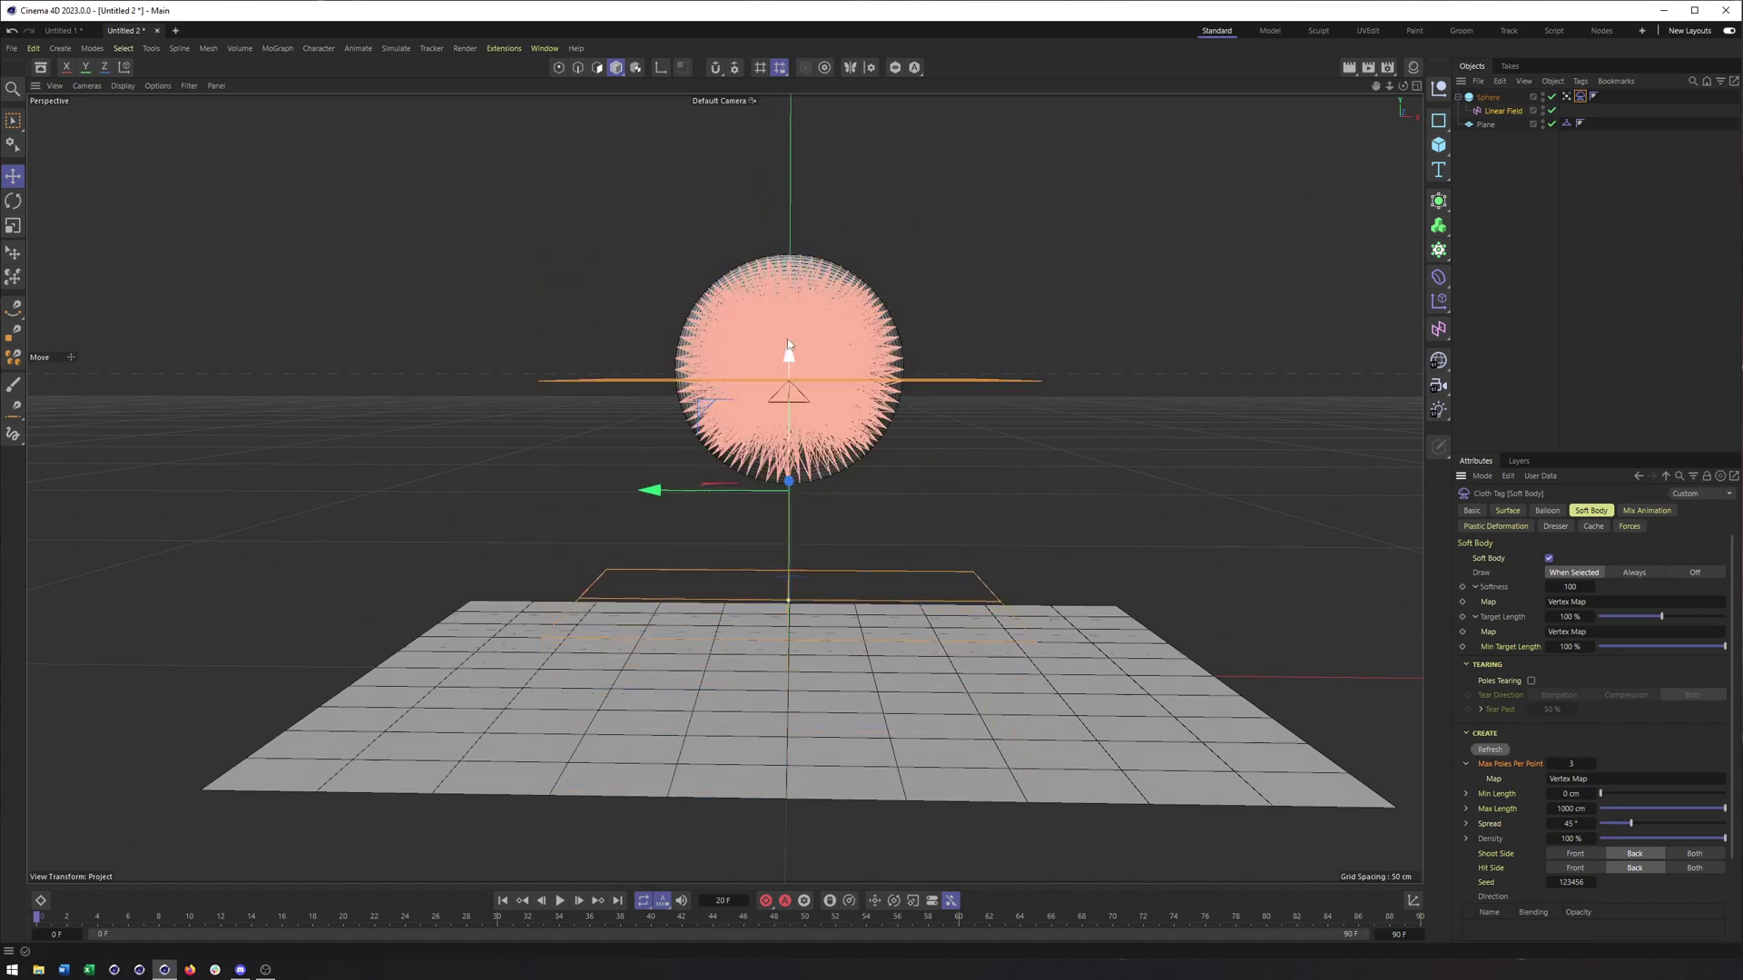
{"action": "left_click_drag", "start_coordinate": [799, 263], "coordinate": [790, 235]}
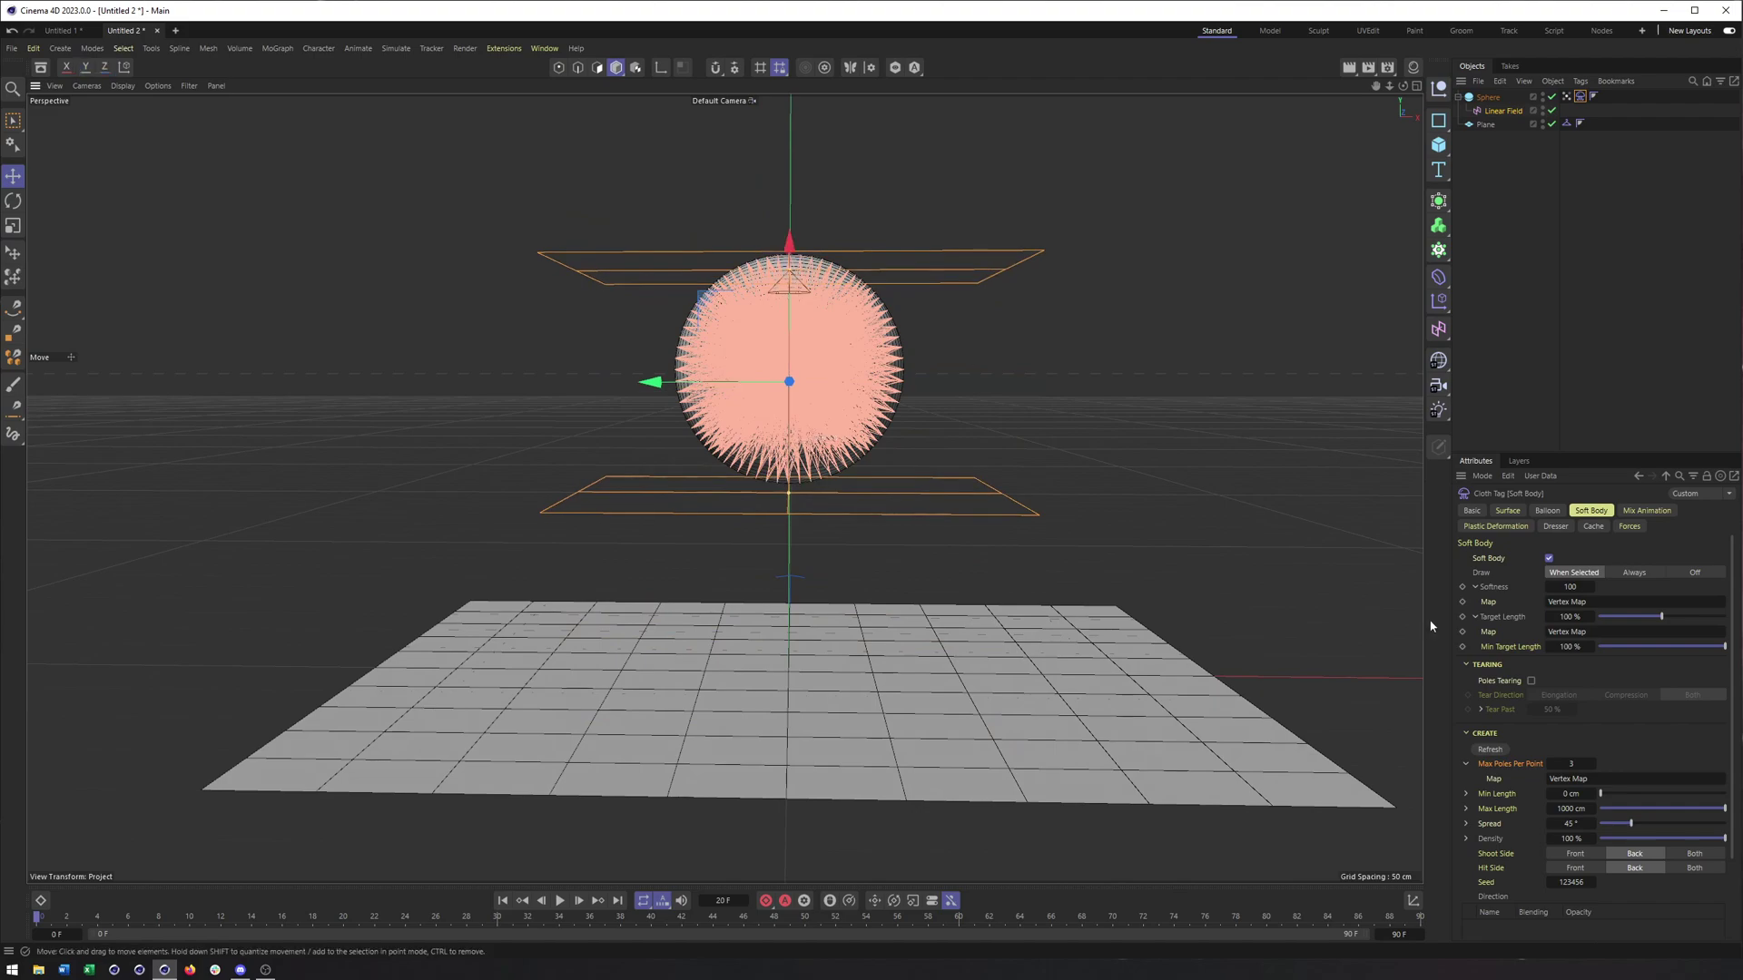
{"action": "left_click", "coordinate": [1500, 749]}
{"action": "mouse_move", "coordinate": [800, 409]}
{"action": "left_mouse_down", "text": "alt"}
{"action": "mouse_move", "coordinate": [1032, 417]}
{"action": "mouse_move", "coordinate": [821, 389]}
{"action": "mouse_move", "coordinate": [799, 415]}
{"action": "left_mouse_up", "text": "alt"}
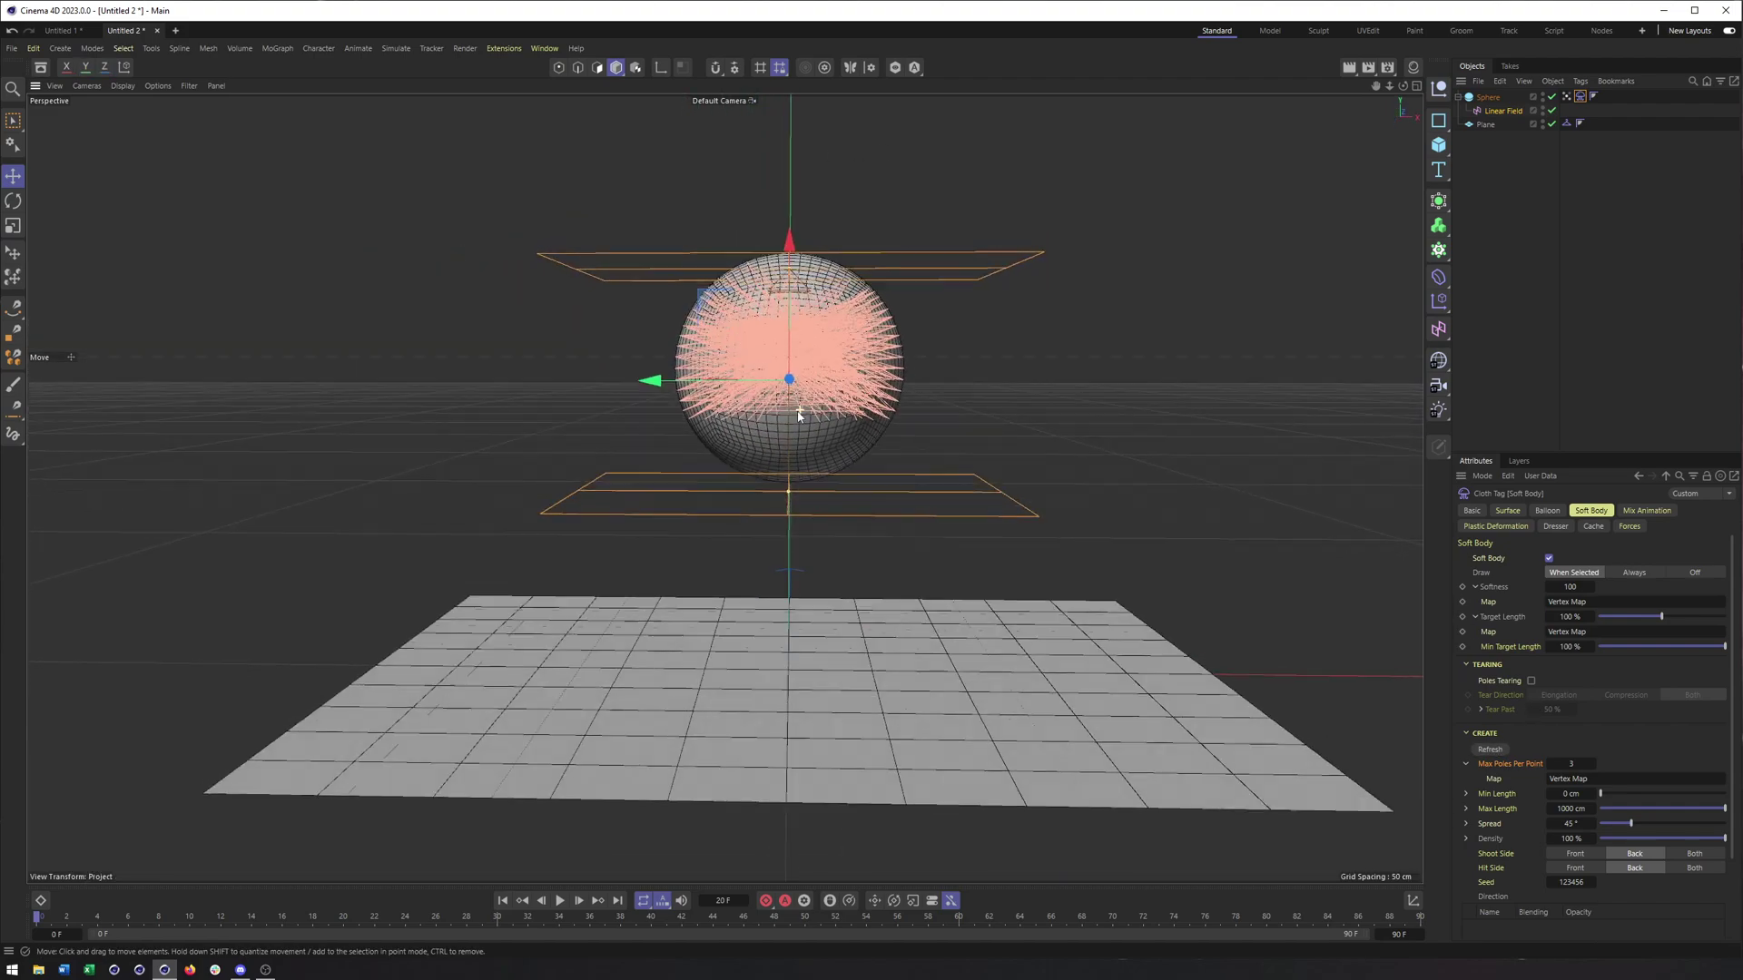
Step: Play the simulation and review the remaining pole creation options of the Soft Body tag
{"action": "left_click", "coordinate": [560, 901]}
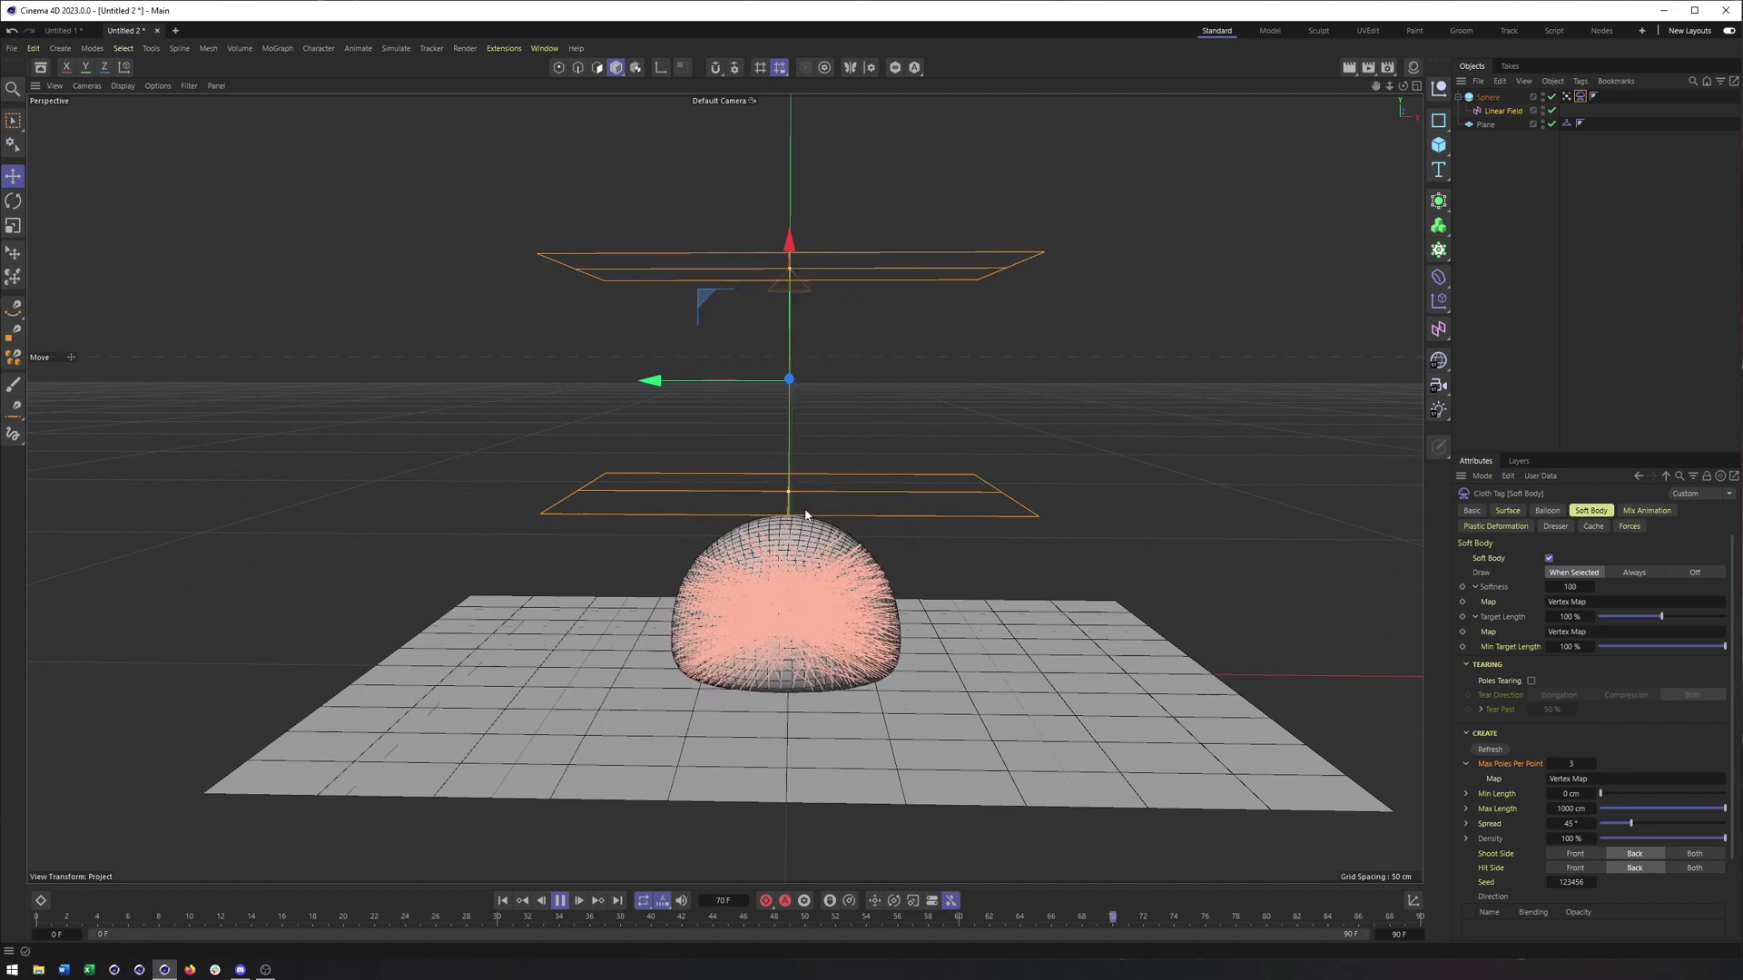
{"action": "left_click_drag", "start_coordinate": [1089, 681], "coordinate": [1409, 723], "text": "alt"}
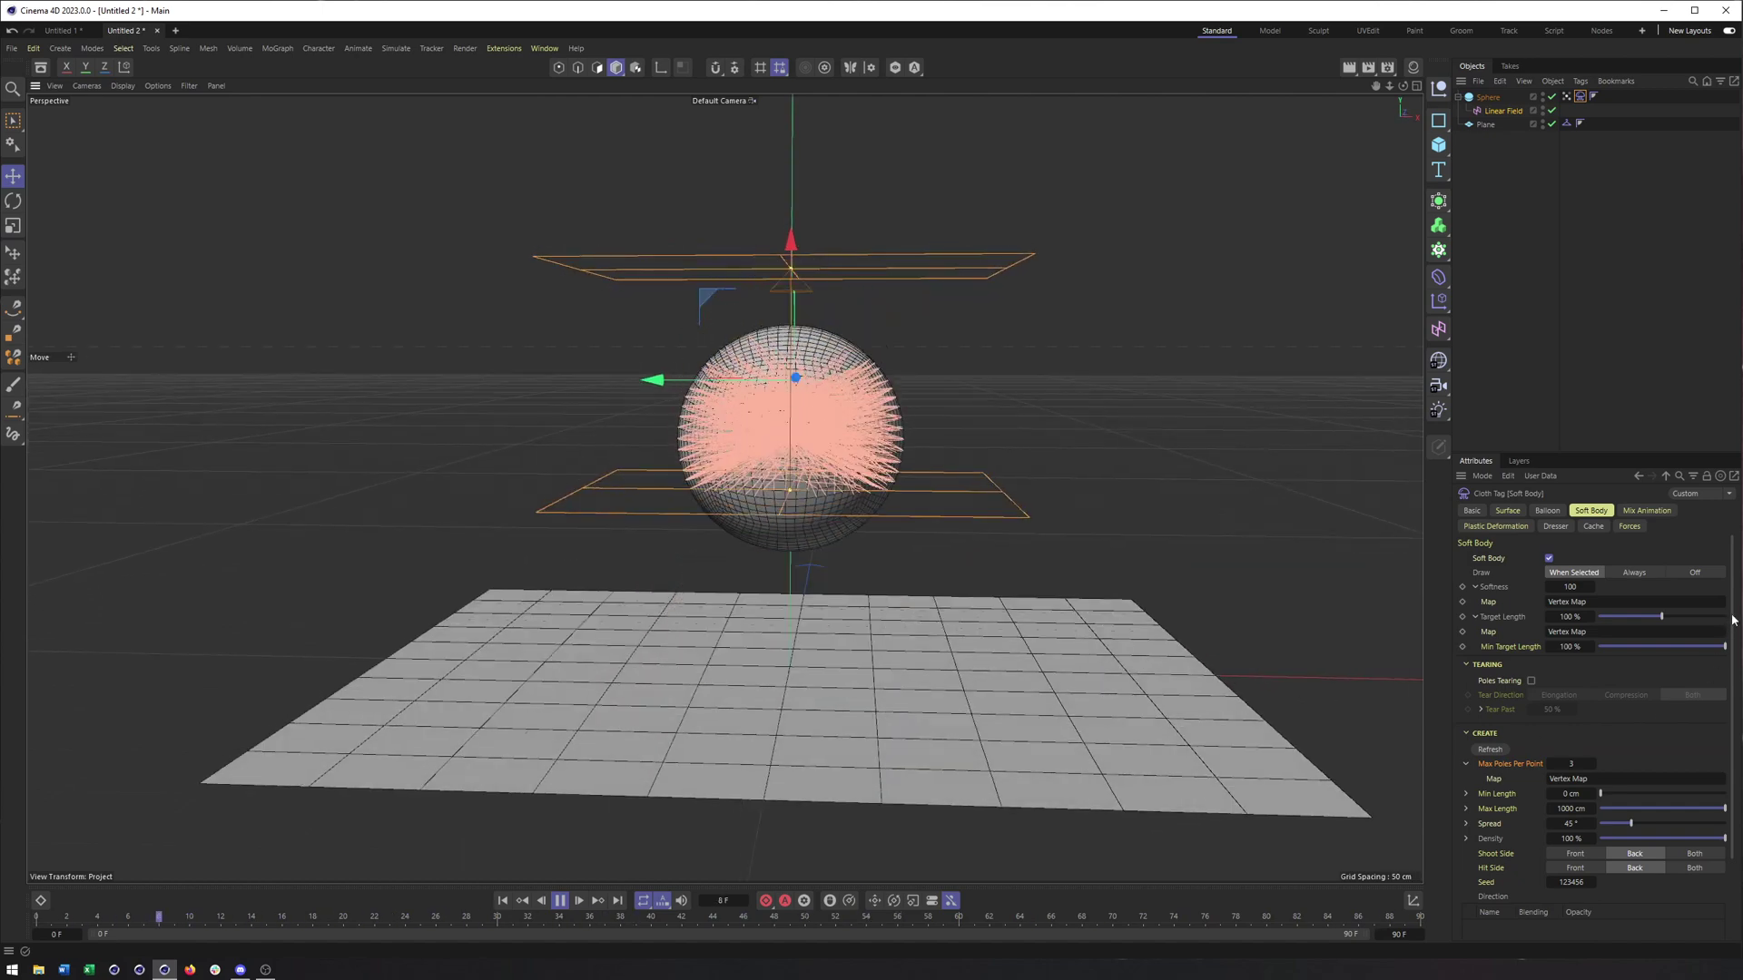
{"action": "left_click_drag", "start_coordinate": [1732, 618], "coordinate": [1733, 643]}
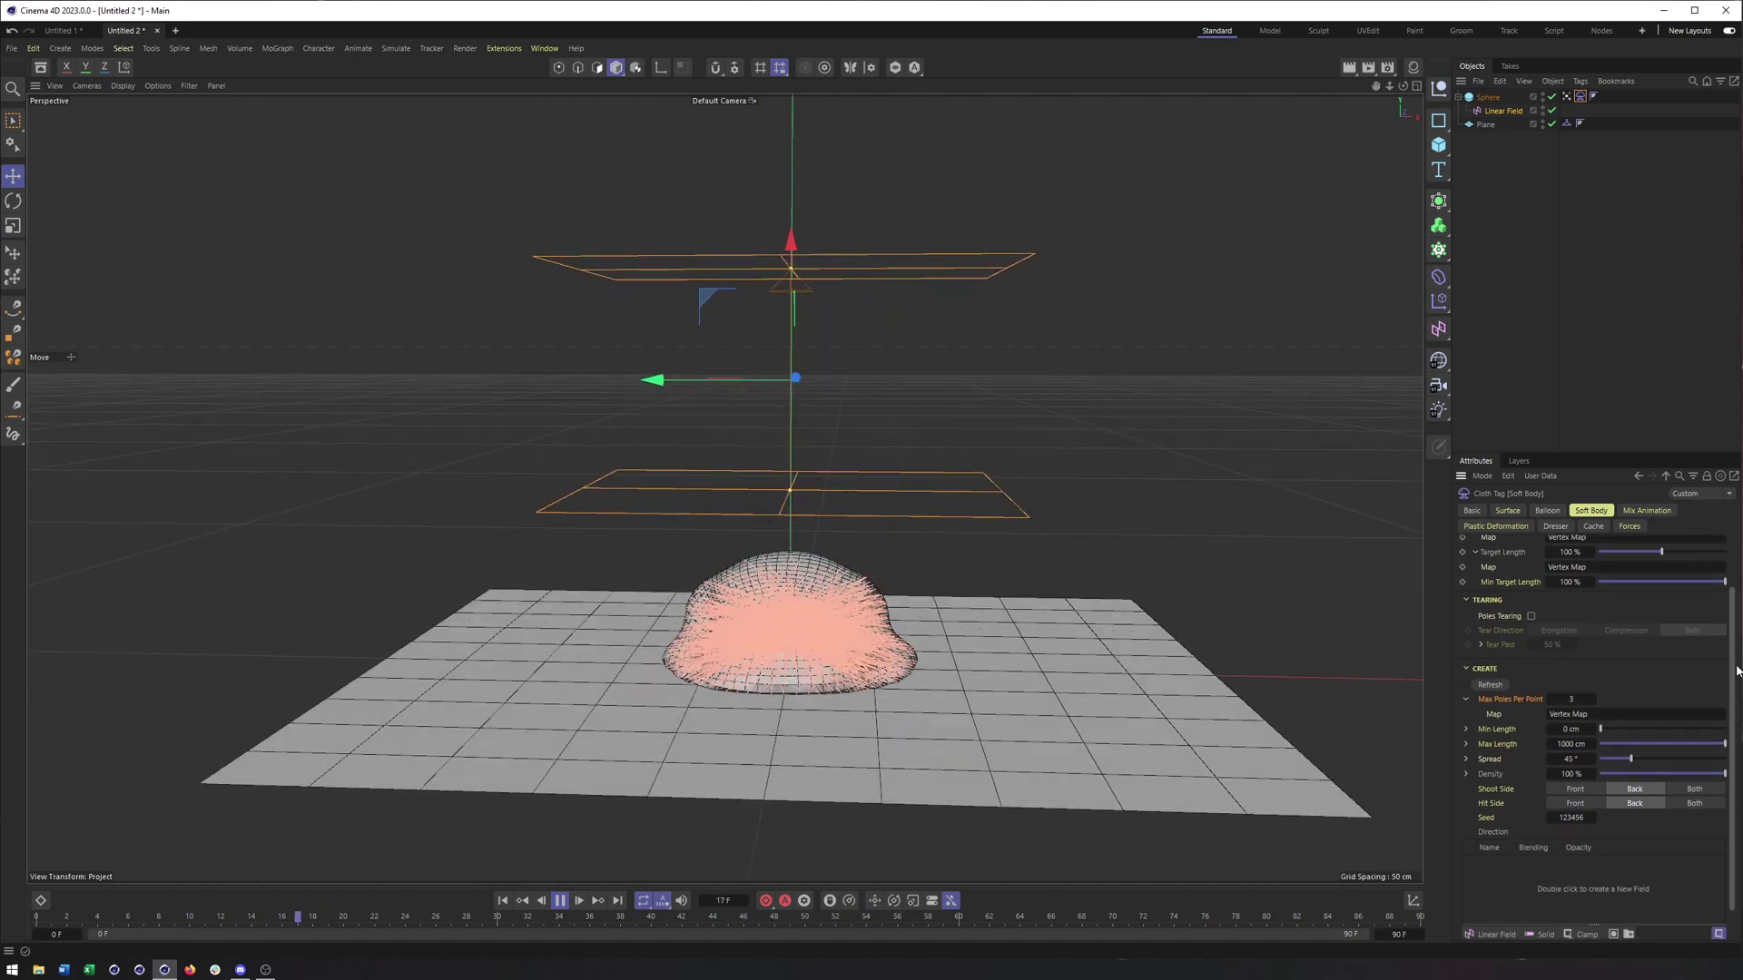
{"action": "scroll", "coordinate": [1607, 534], "scroll_direction": "up", "scroll_amount": 1}
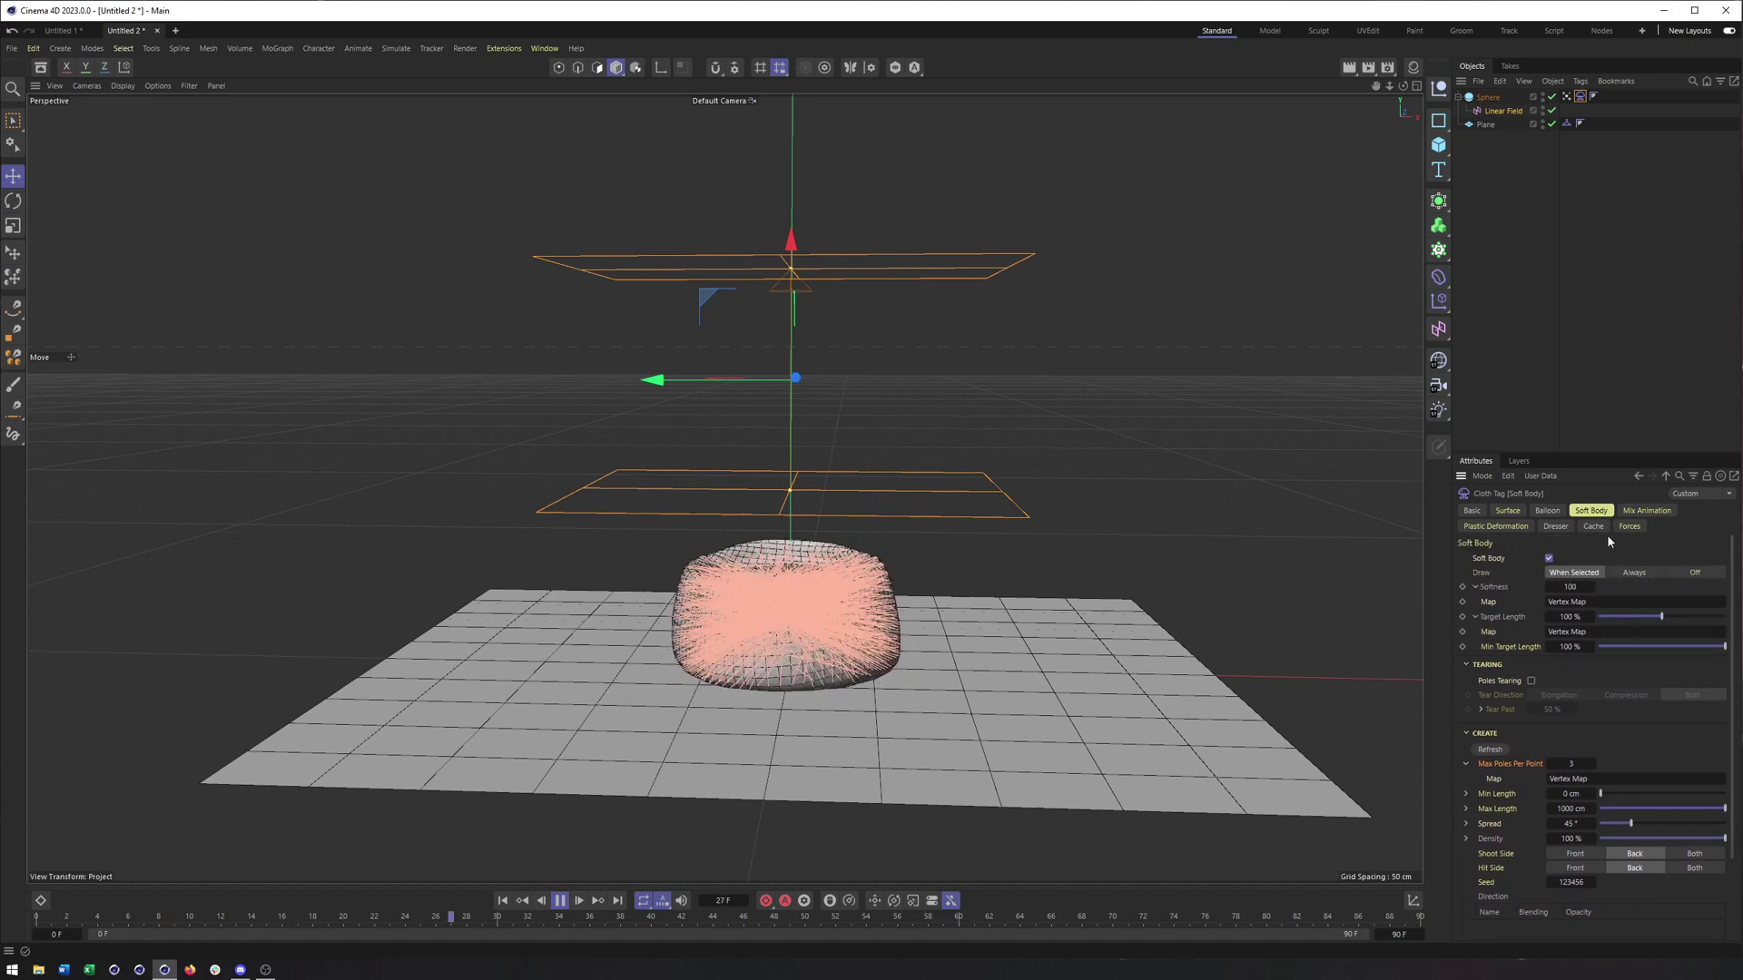
Step: Assign the Vertex Map to the Bendiness map in the tag's Surface settings
{"action": "left_click", "coordinate": [1506, 511]}
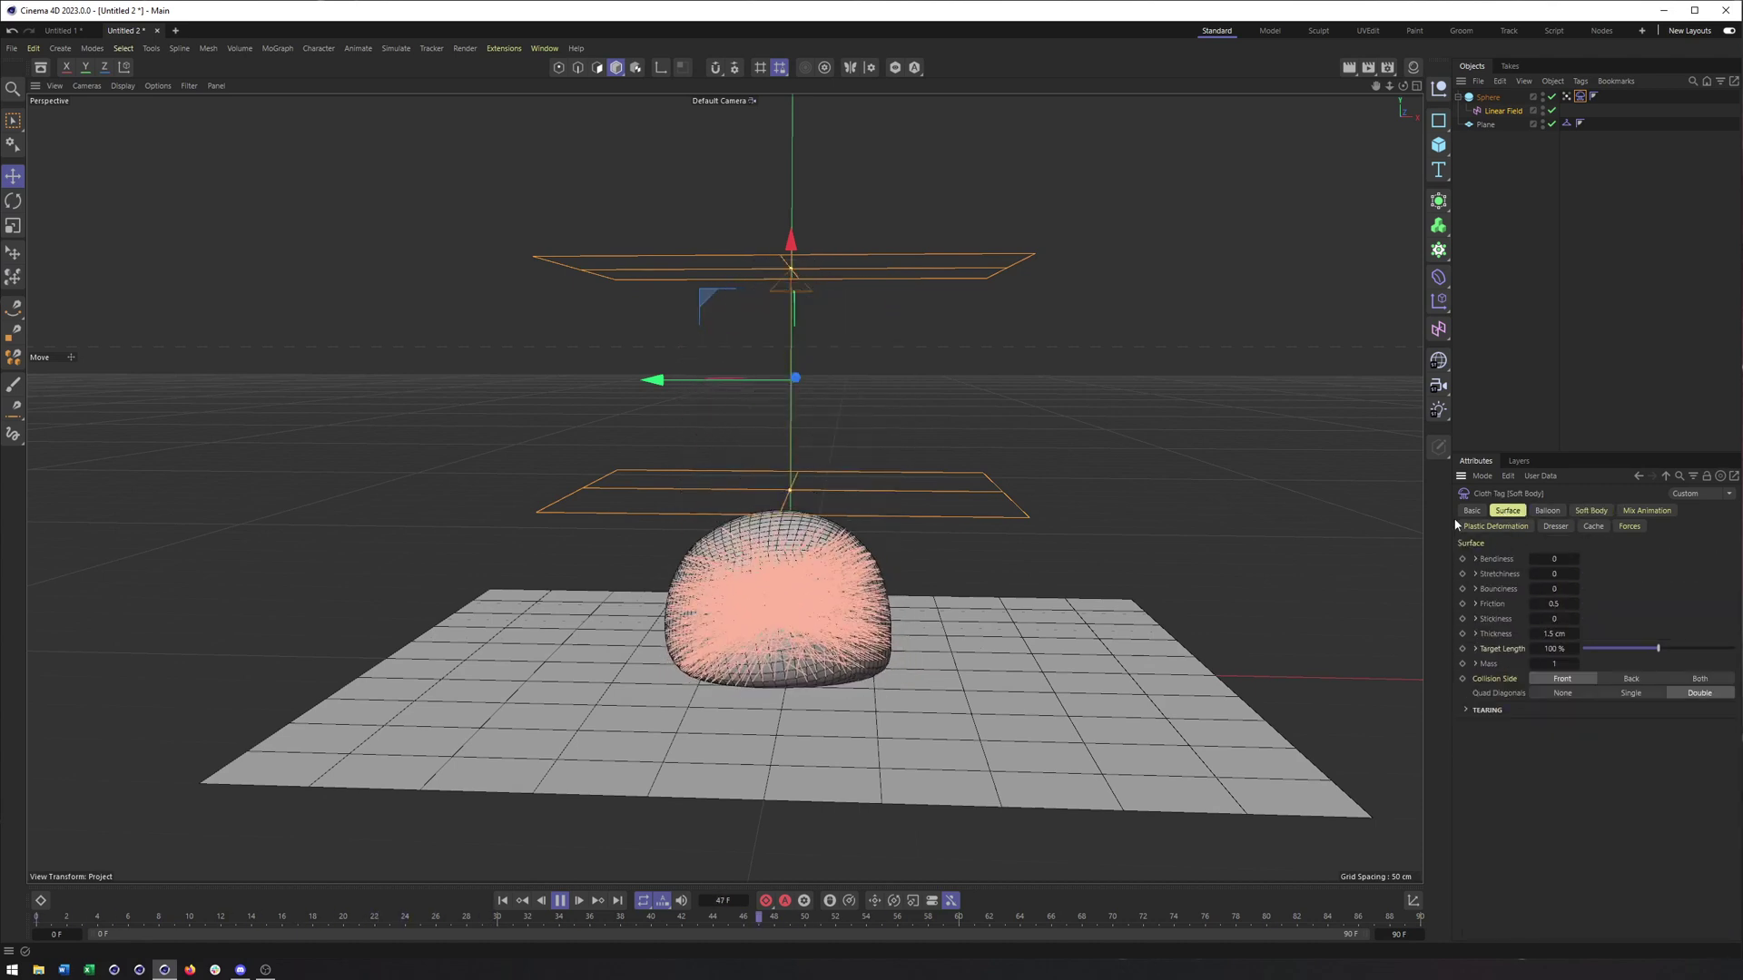
{"action": "middle_click_drag", "start_coordinate": [1069, 535], "coordinate": [1119, 561], "text": "alt"}
{"action": "right_click_drag", "start_coordinate": [1119, 561], "coordinate": [1100, 552], "text": "alt"}
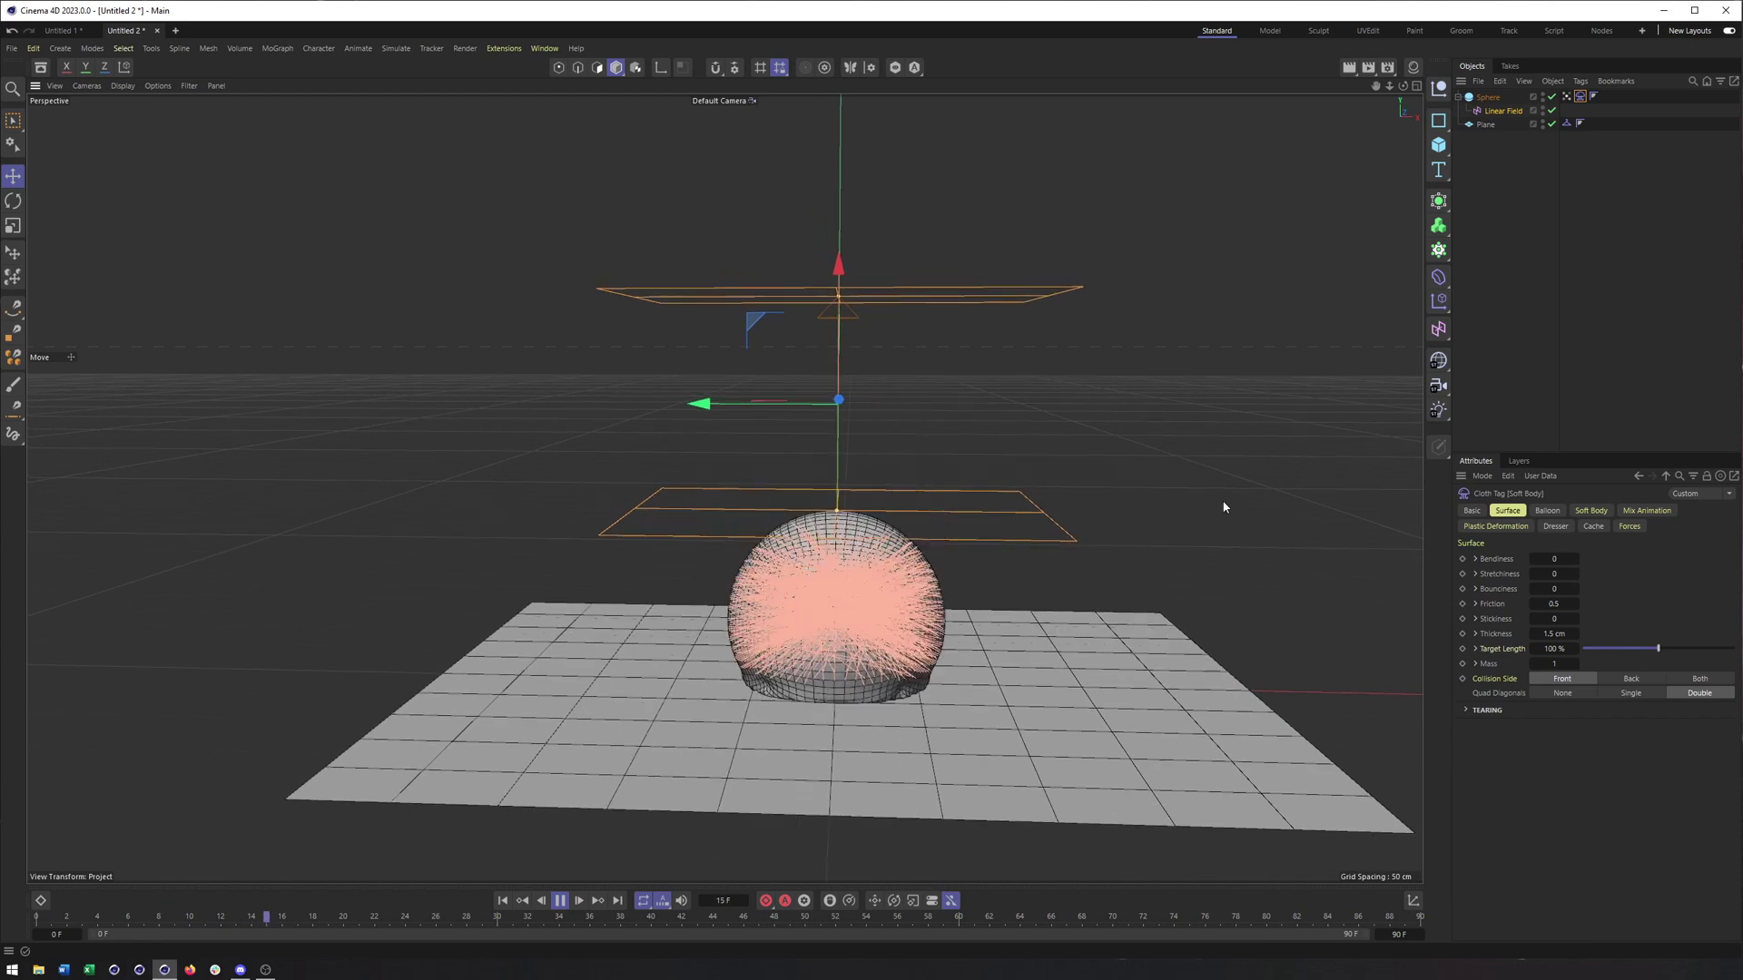
{"action": "left_click", "coordinate": [1475, 559]}
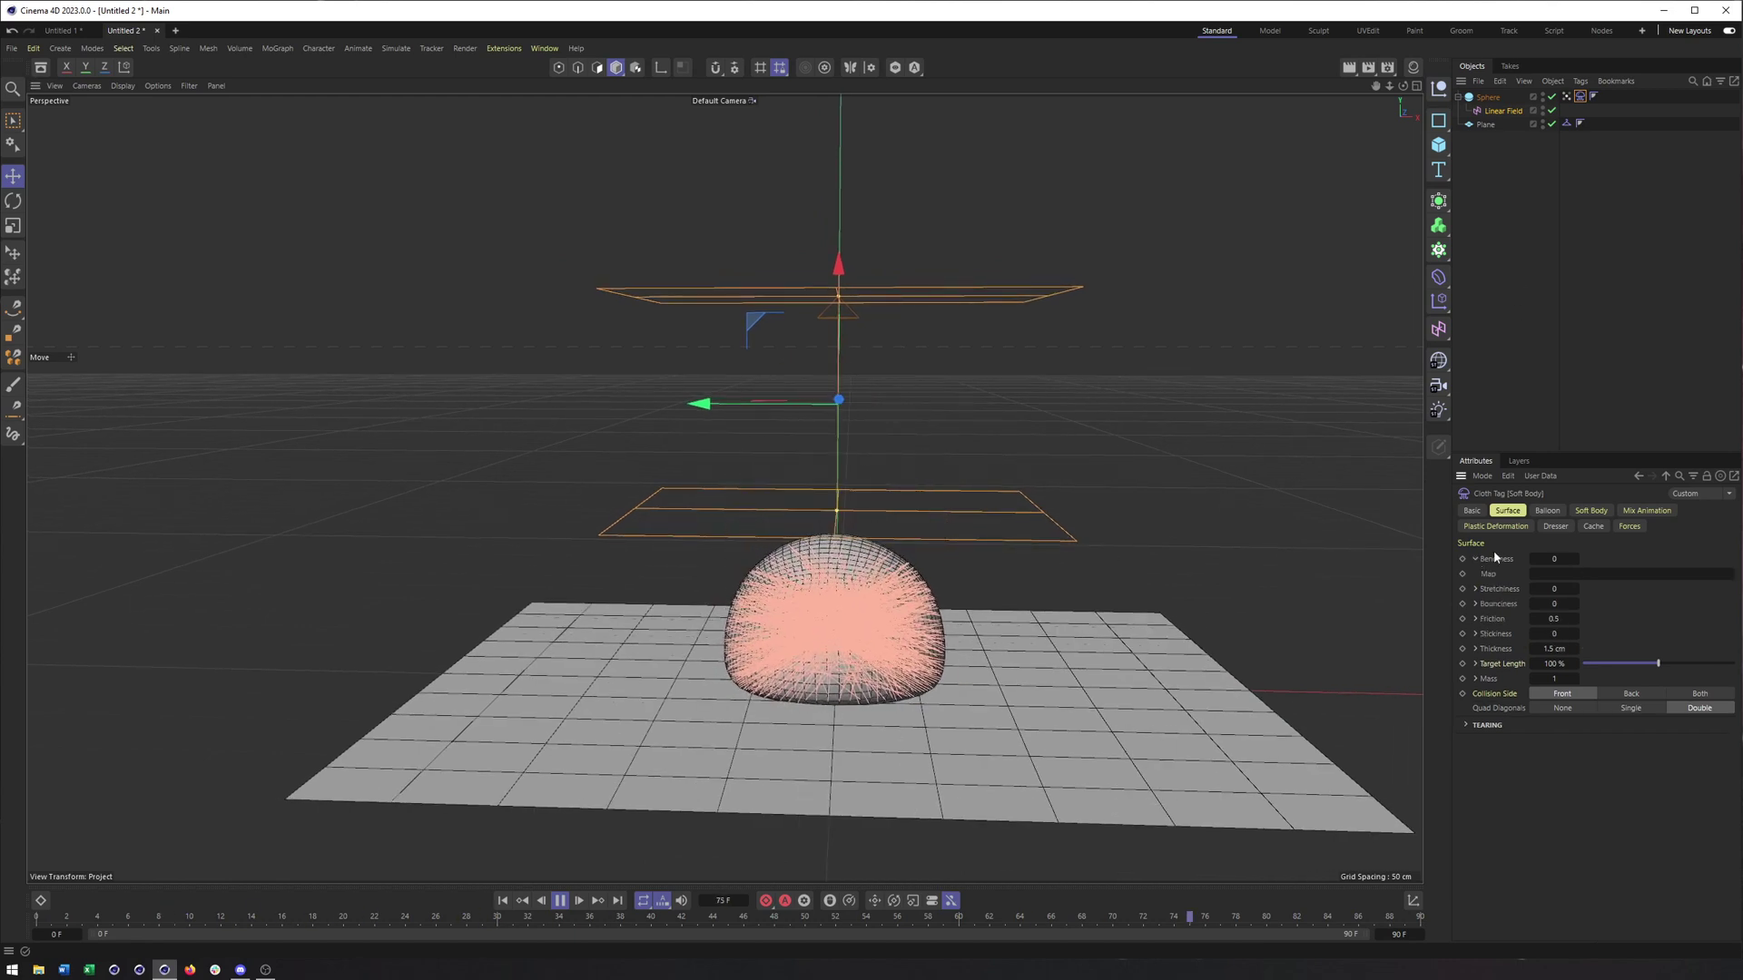
{"action": "left_click_drag", "start_coordinate": [1566, 96], "coordinate": [1575, 540]}
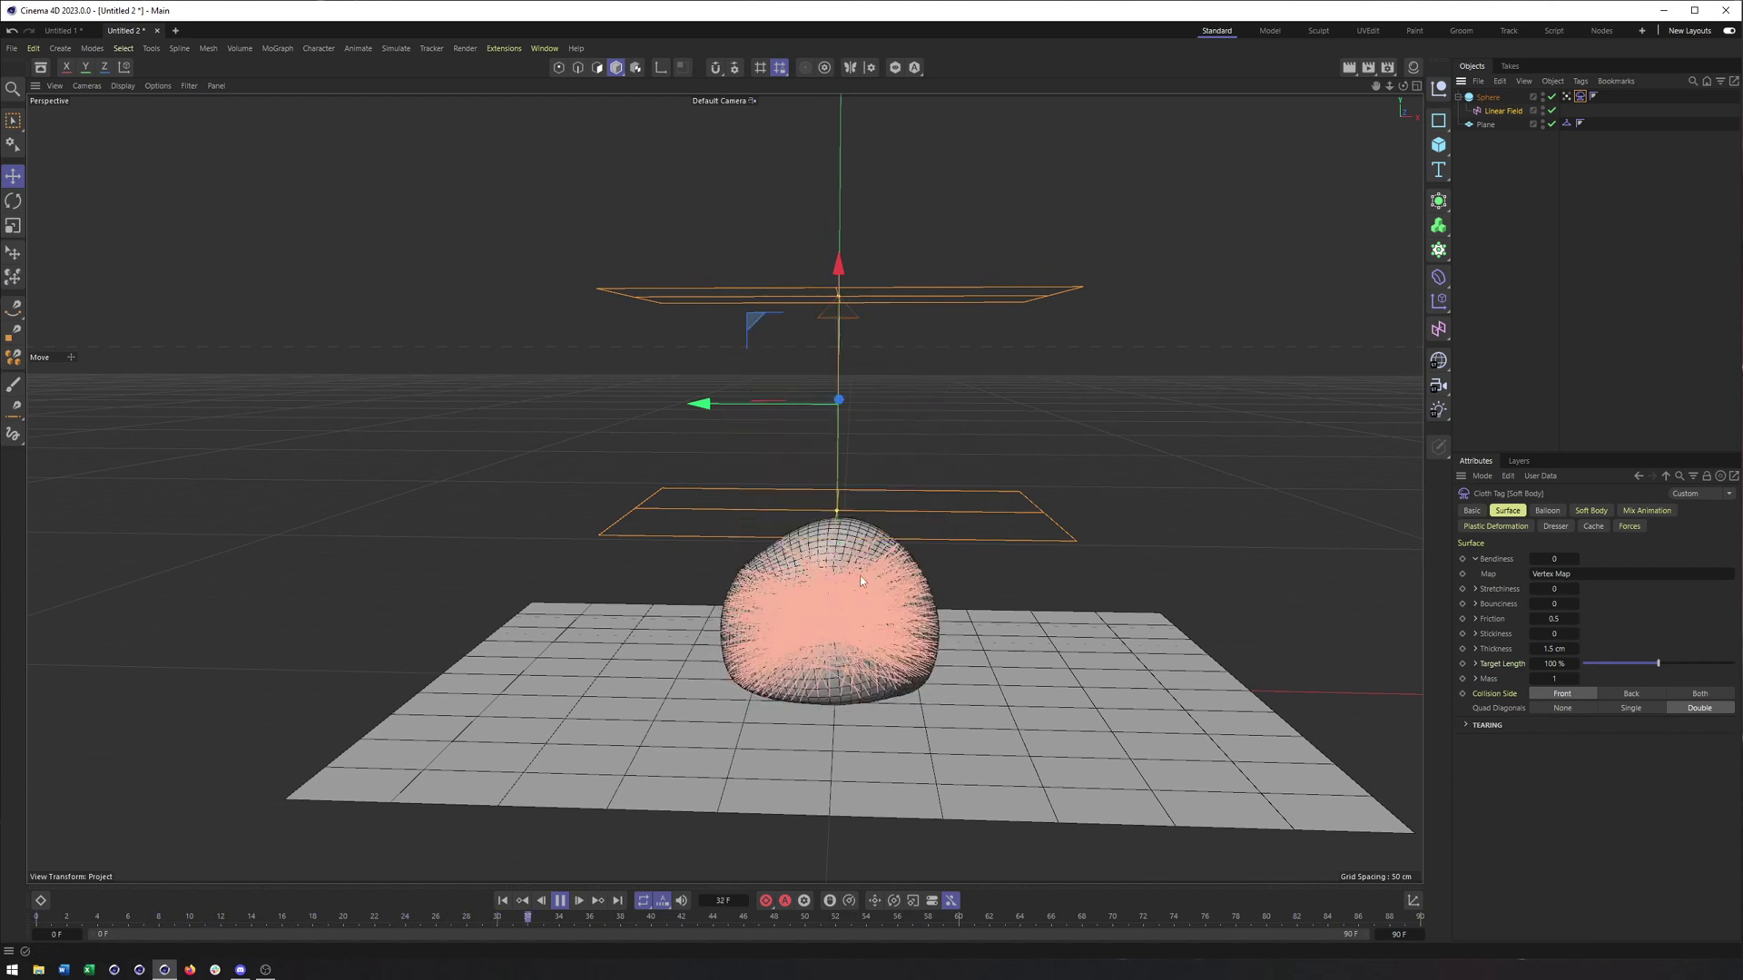
Step: Assign the Vertex Map to the Stretchiness map in the tag's Surface settings
{"action": "left_click", "coordinate": [1476, 589]}
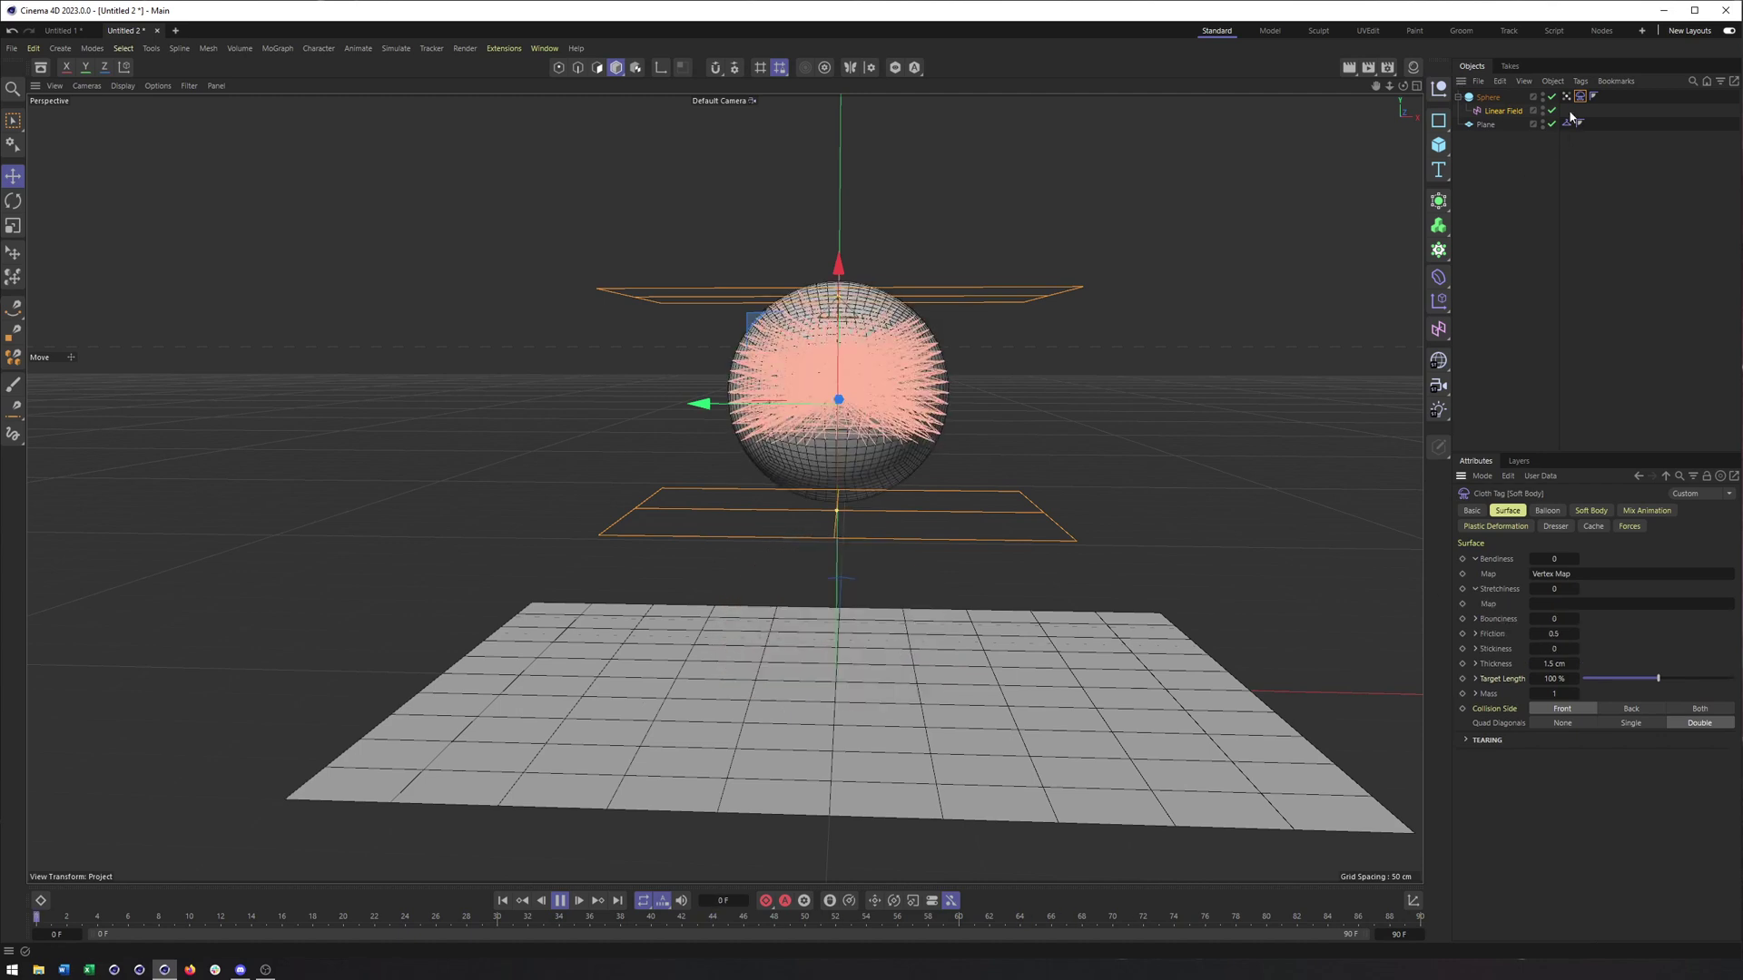
{"action": "left_click_drag", "start_coordinate": [1566, 96], "coordinate": [1570, 154]}
{"action": "left_click_drag", "start_coordinate": [1569, 611], "coordinate": [1569, 610]}
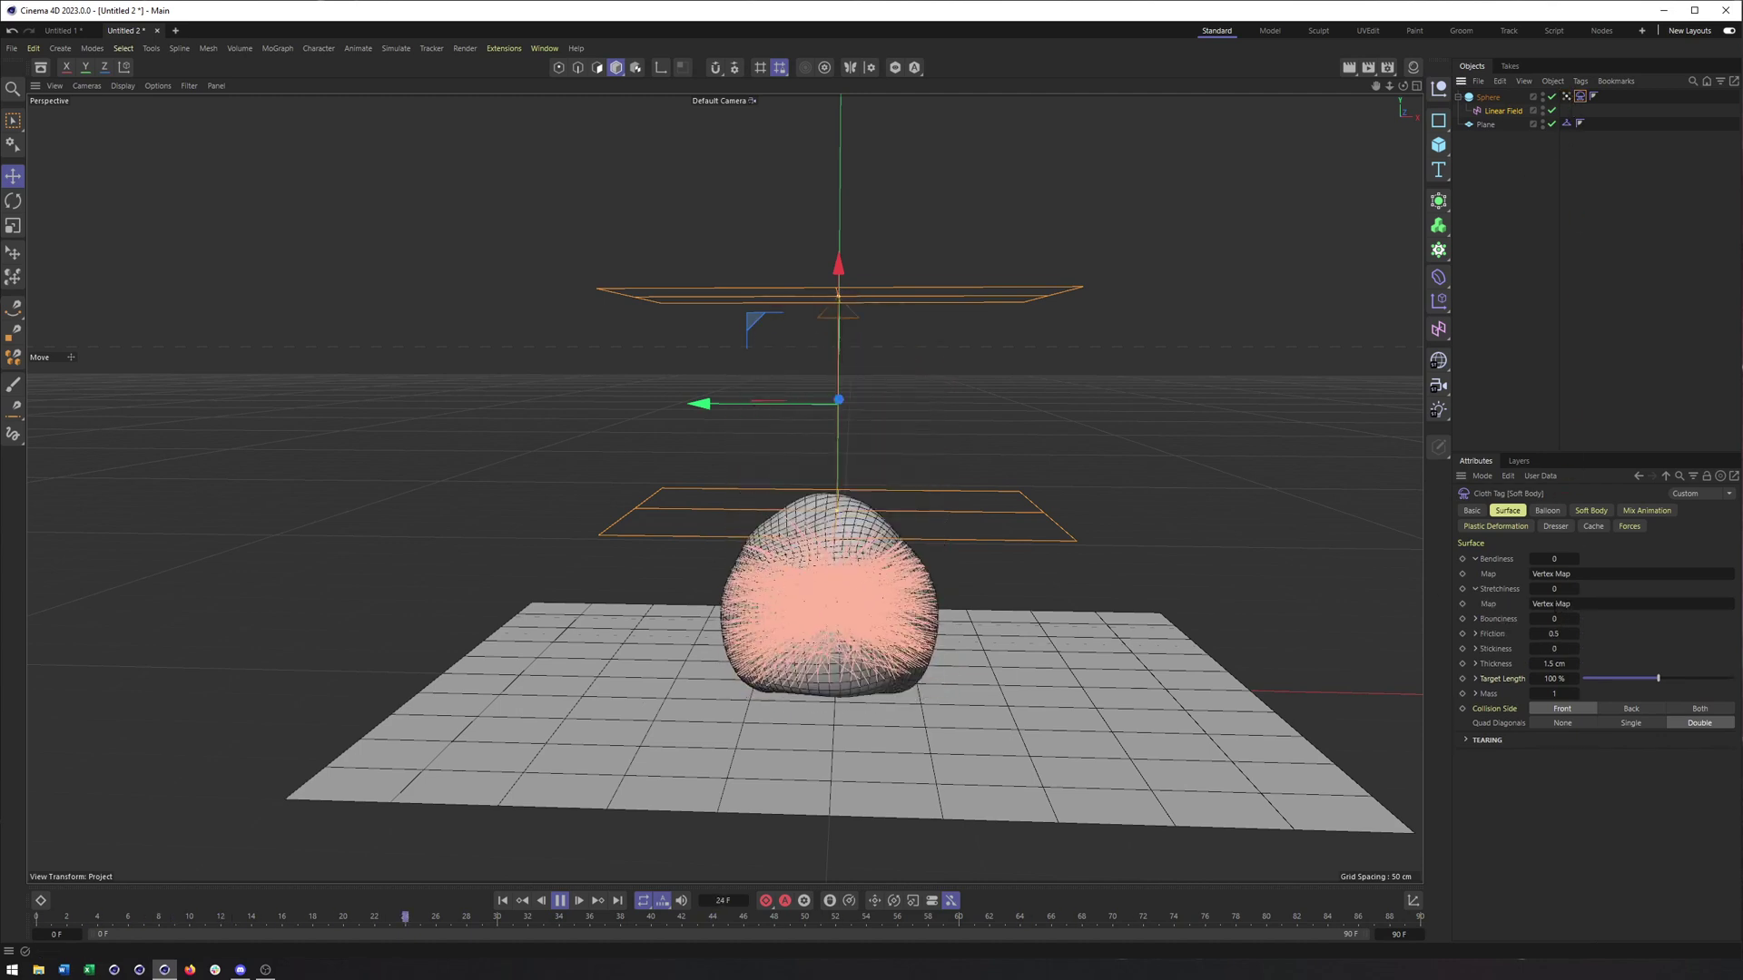